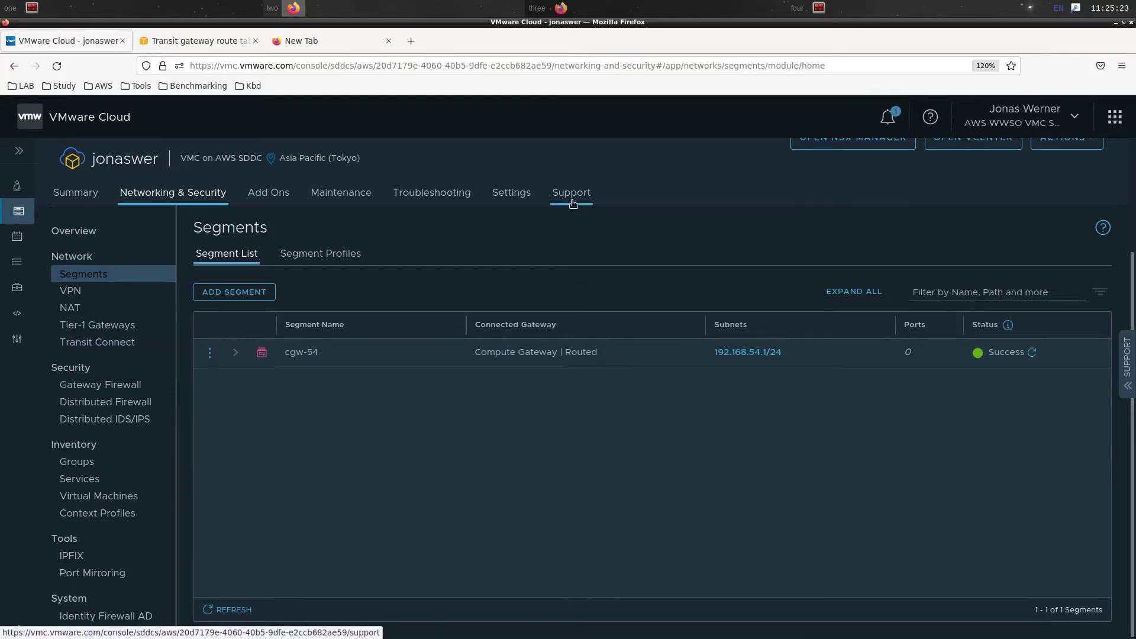
Change the vCenter FQDN resolution address in SDDC settings to Private IP 10.2.224.4
left_click(532, 200)
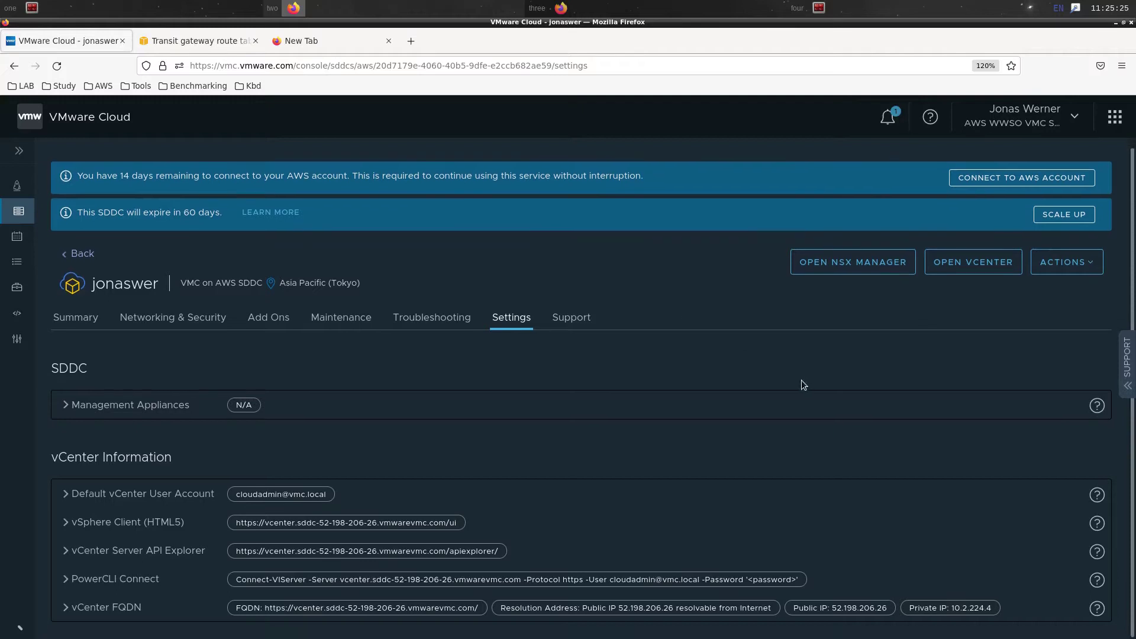
left_click(65, 503)
scroll(114, 503, "down", 2)
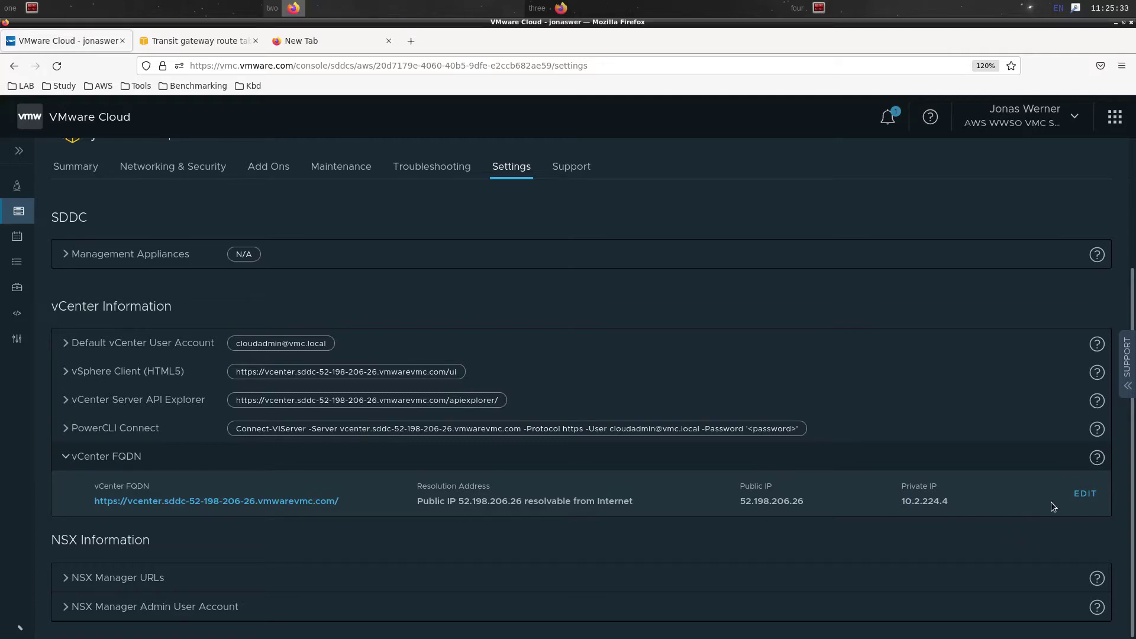
left_click(1080, 499)
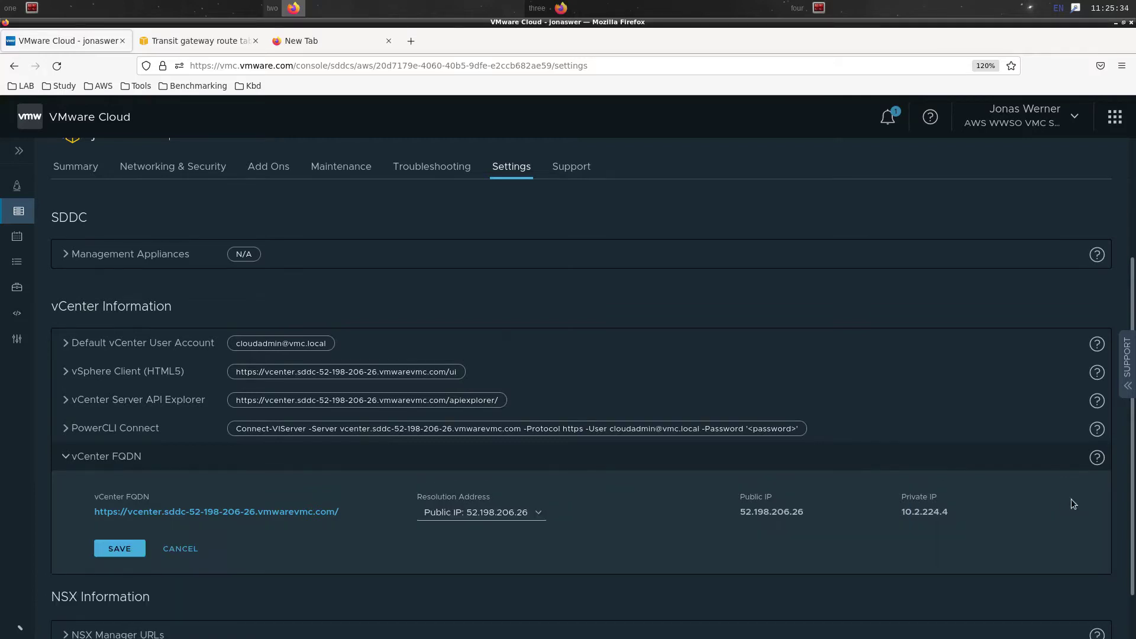
left_click(448, 512)
left_click(448, 546)
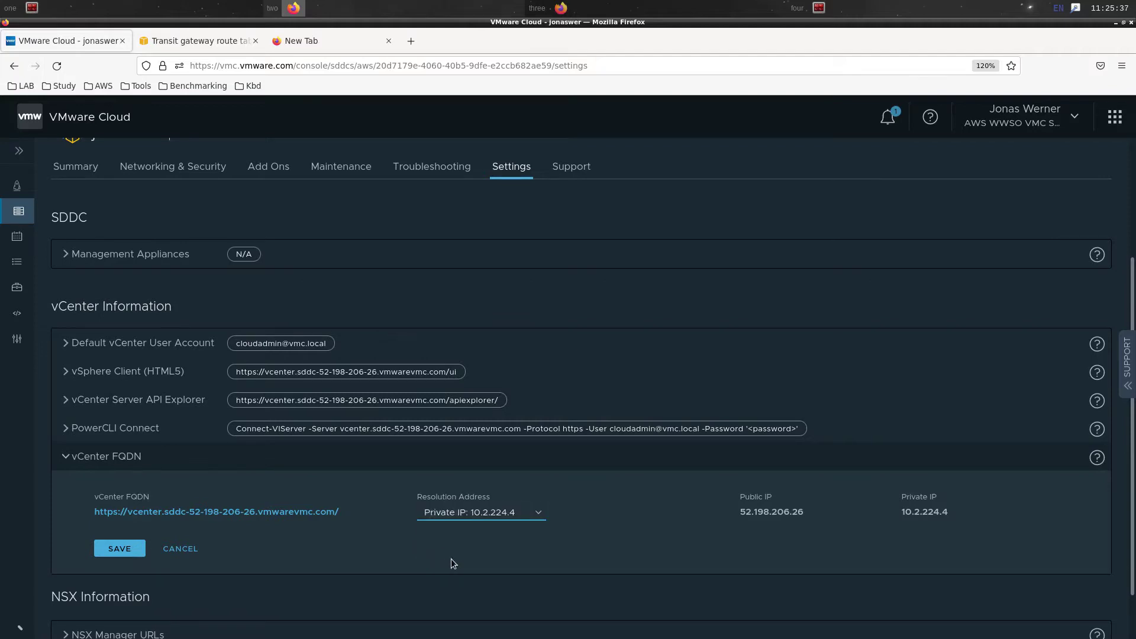
left_click(114, 552)
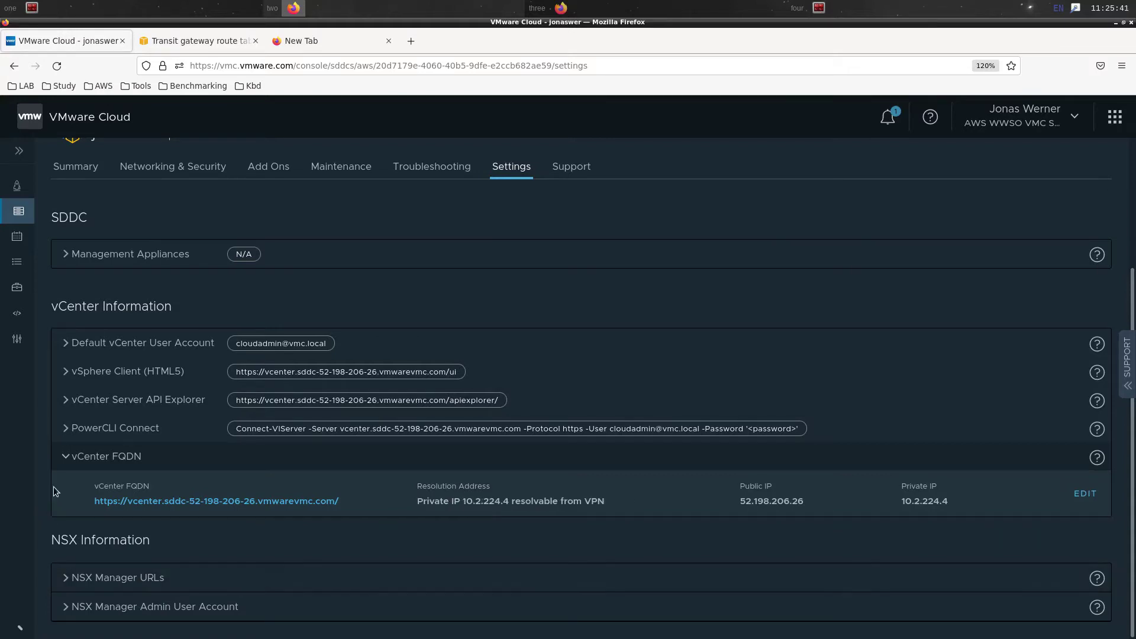
left_click(67, 461)
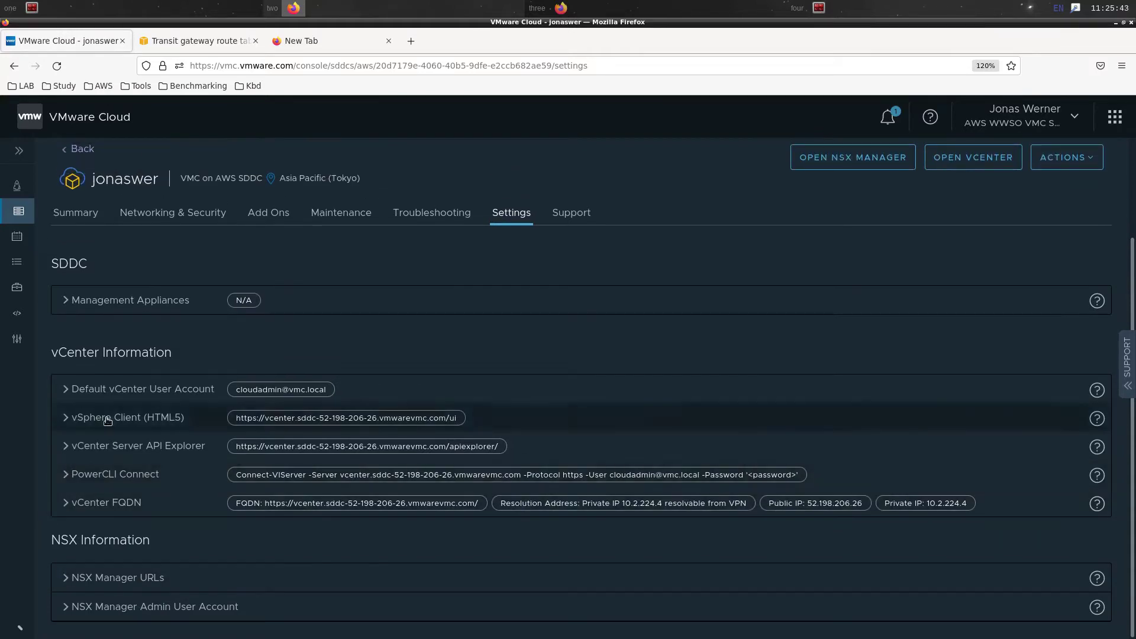
Deploy HCX to the jonaswer SDDC from Add Ons and confirm the deployment
left_click(256, 219)
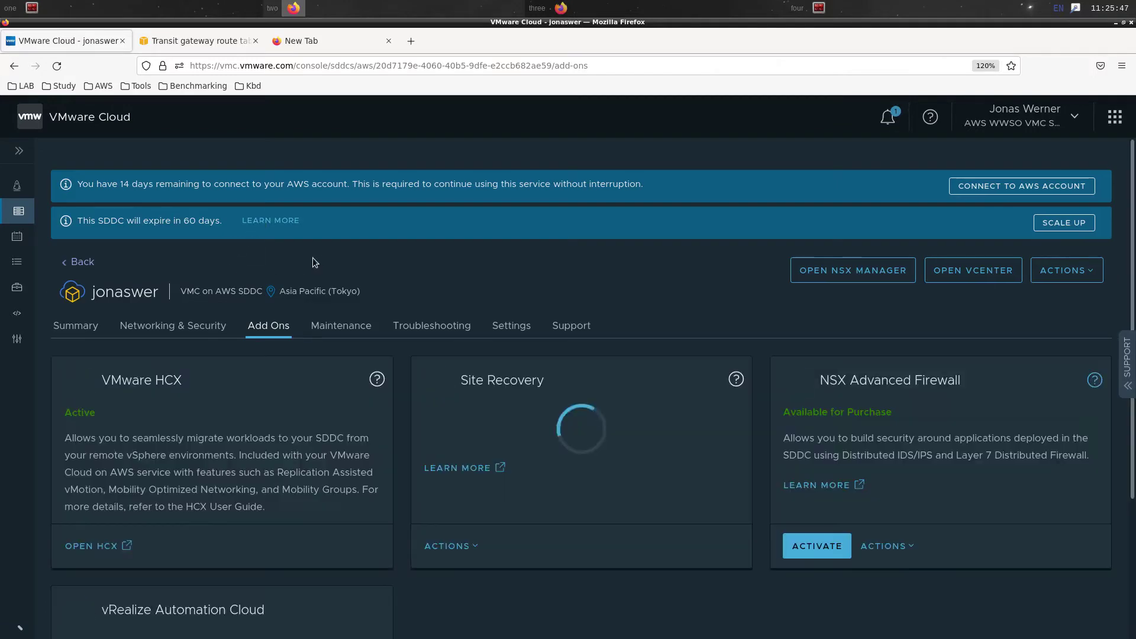
left_click(104, 545)
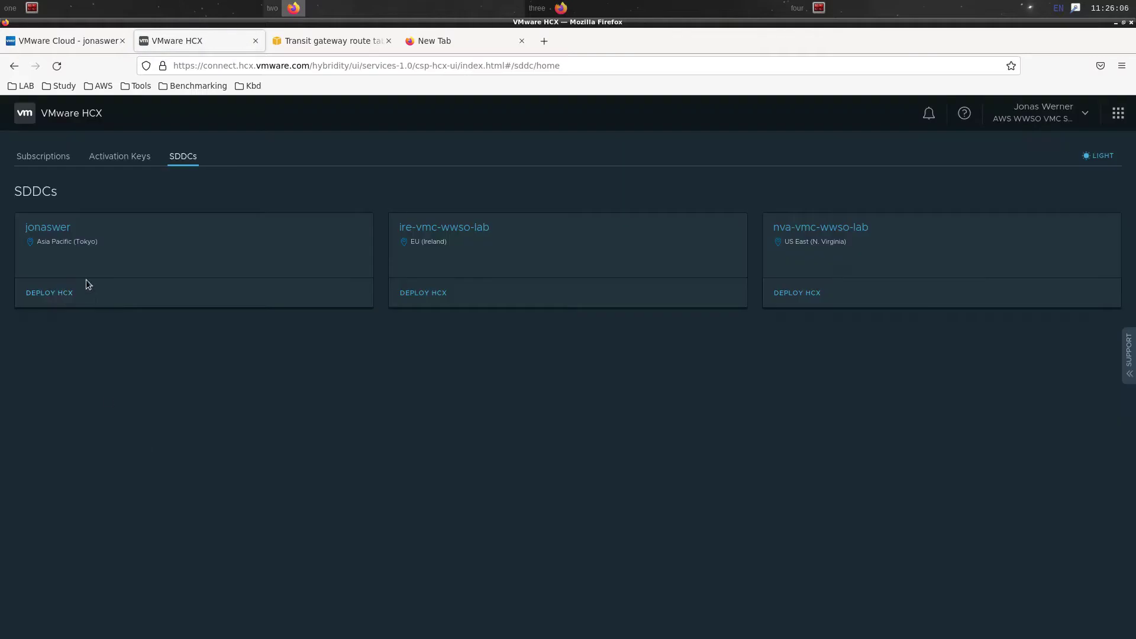
left_click(57, 296)
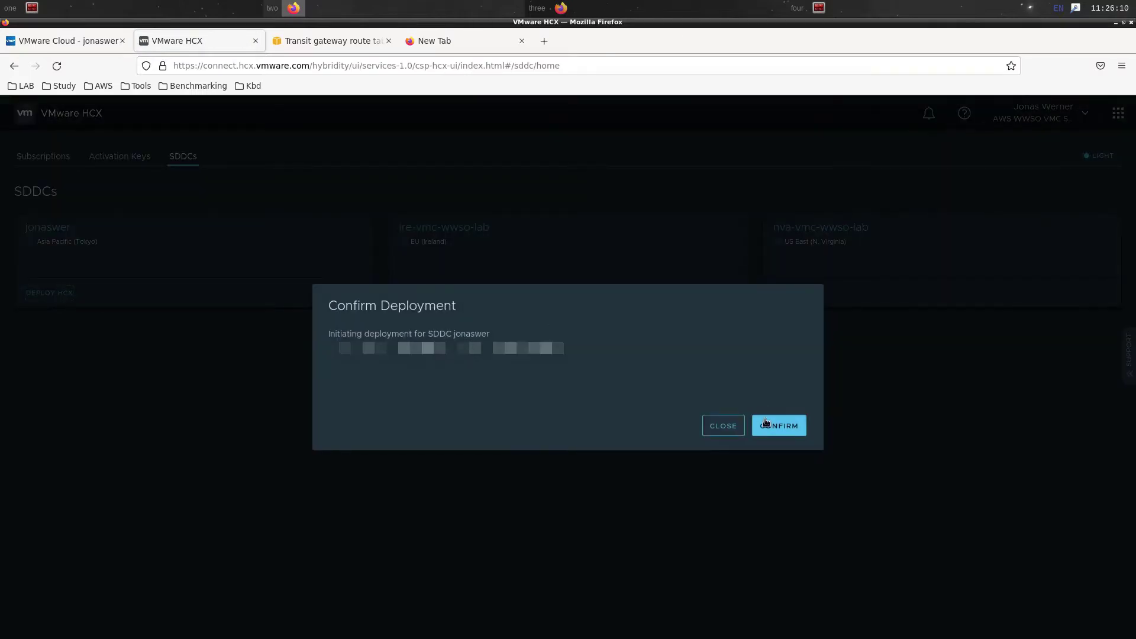
left_click(764, 428)
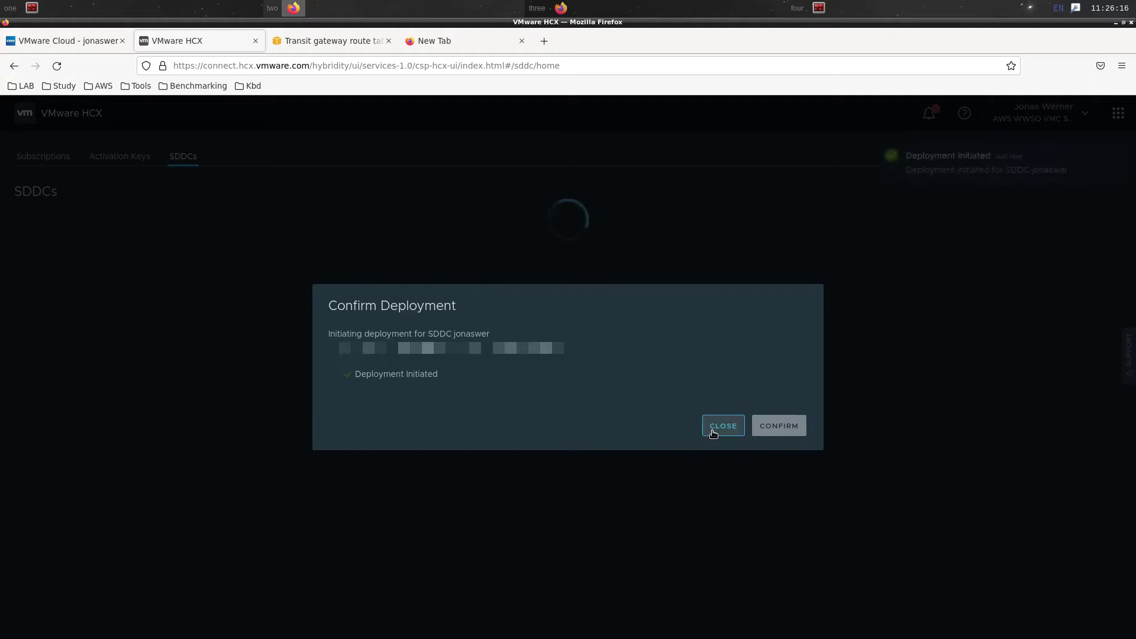
left_click(713, 428)
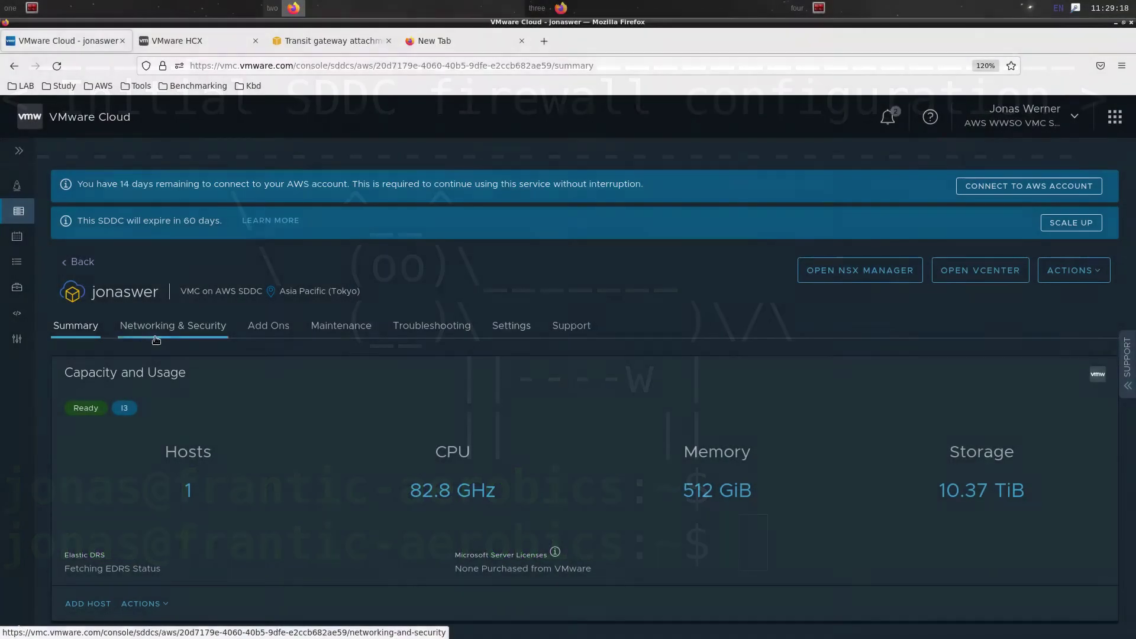
Open the Tokyo SDDC's Networking & Security section
left_click(168, 332)
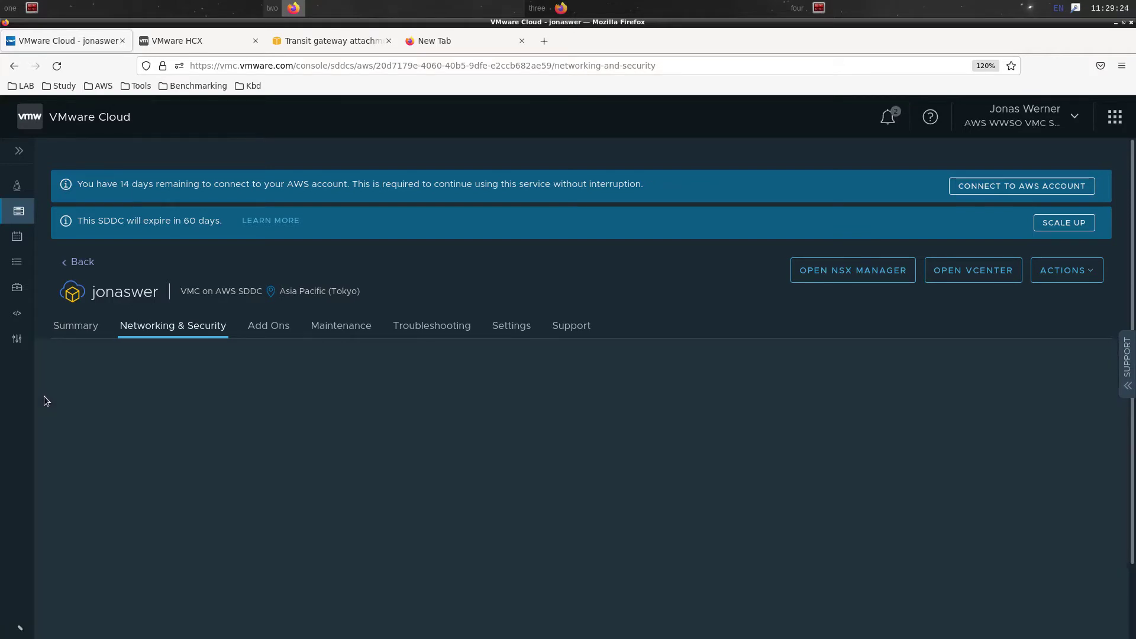
Start a new management group named JWR LAB under Inventory Groups
scroll(43, 406, "down", 3)
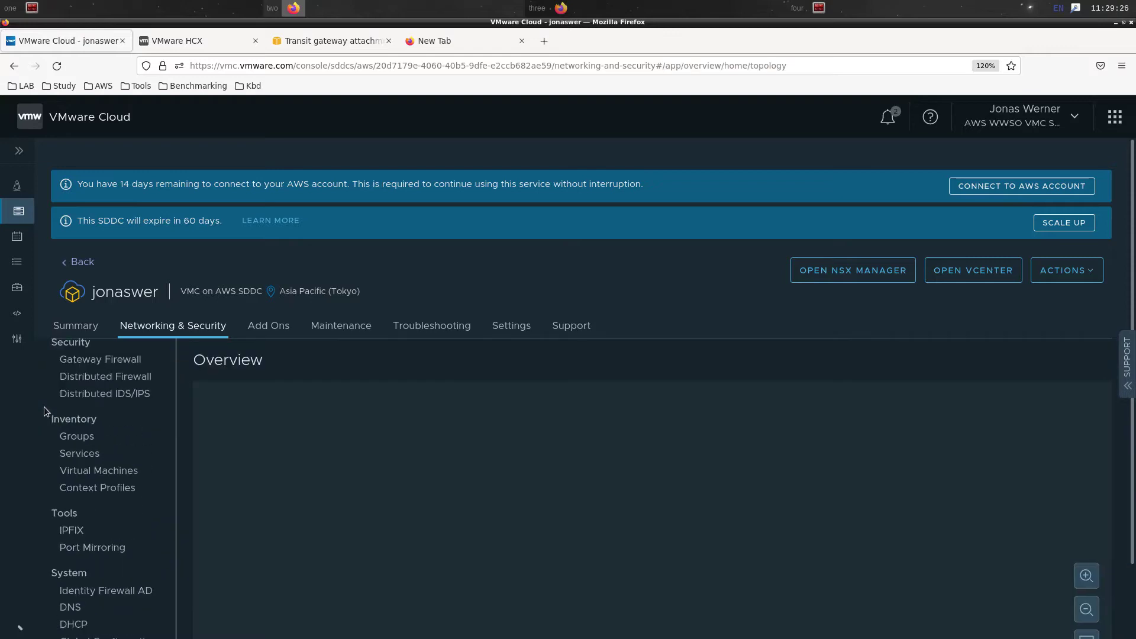
scroll(95, 440, "down", 3)
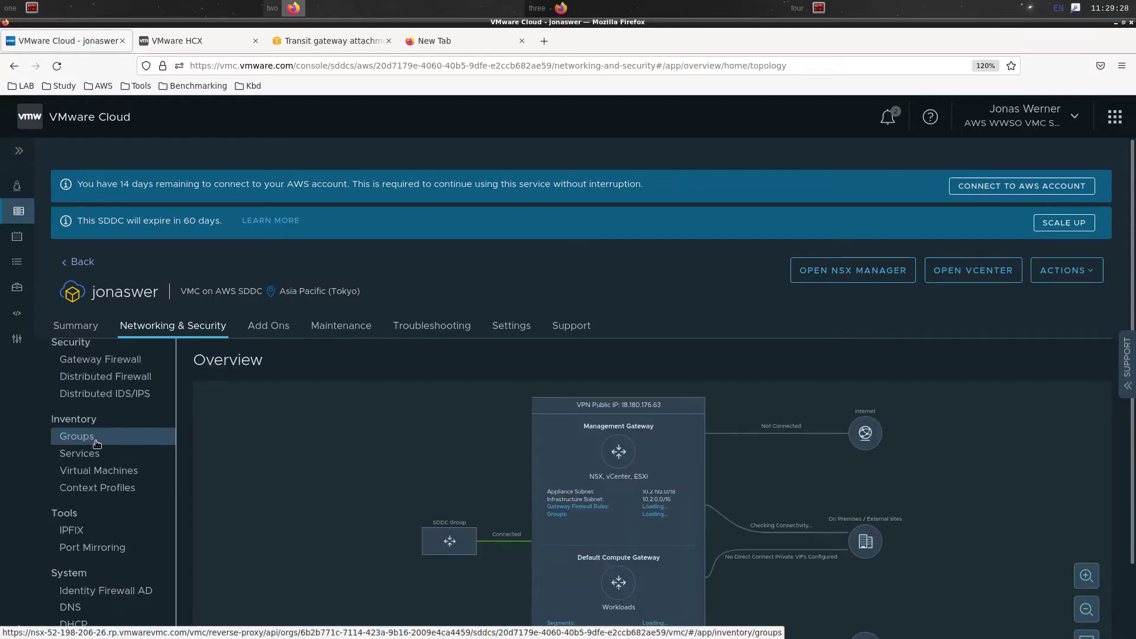
left_click(97, 444)
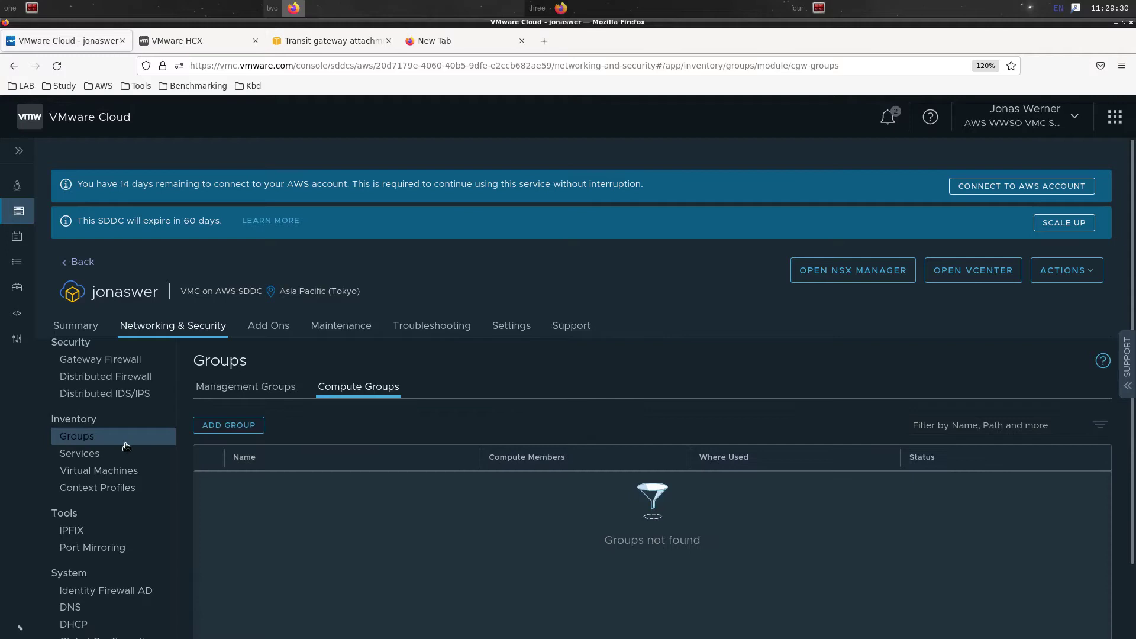
left_click(281, 386)
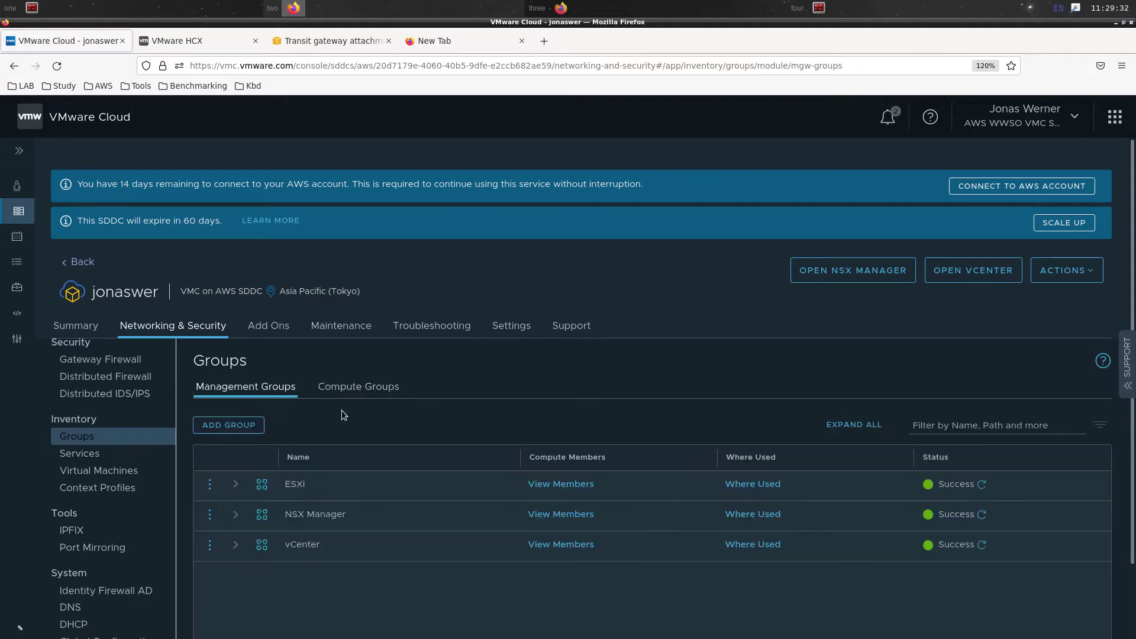
left_click(226, 425)
type("JWR LAB")
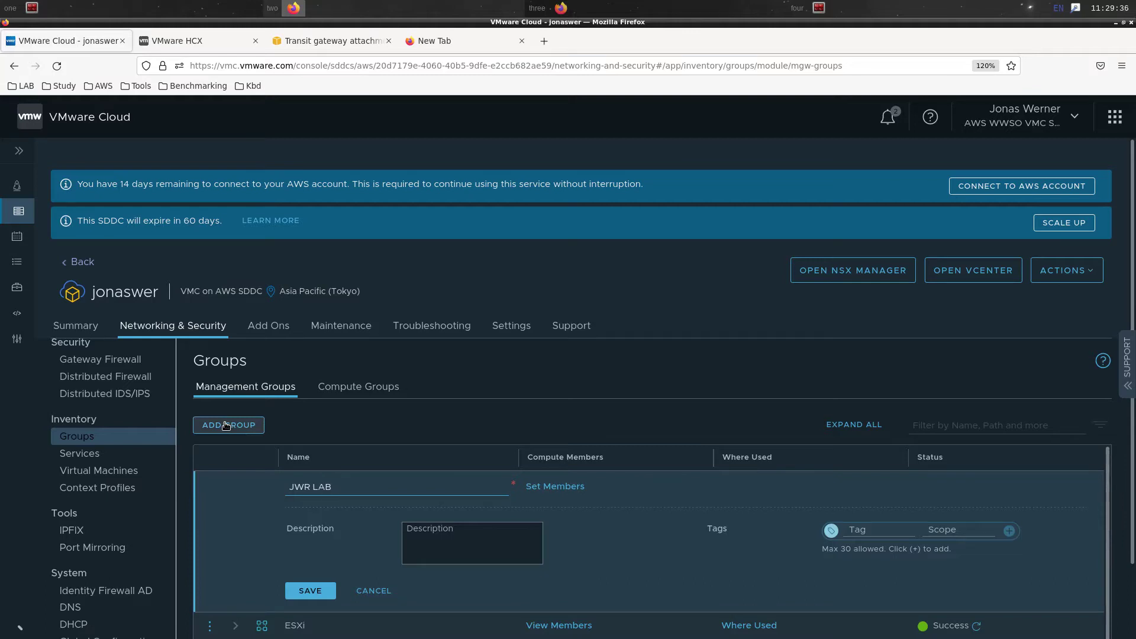
Add members 192.168.0.0/24, 192.168.2.0/24, 10.42.0.0/24 and 10.70.0.0/16, then save the group
left_click(577, 485)
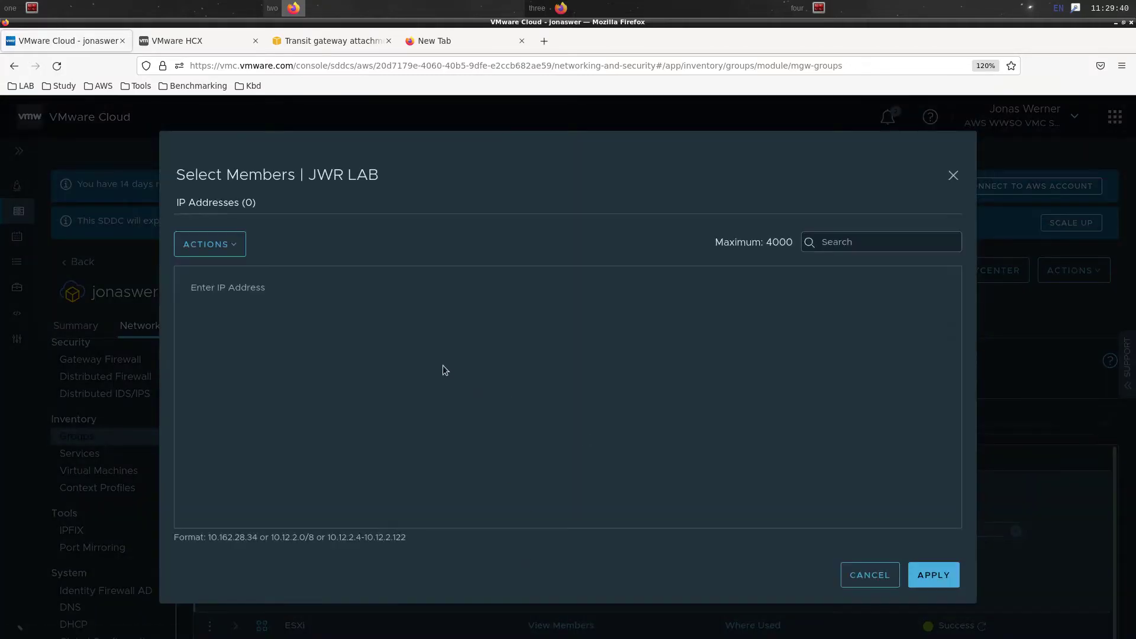
left_click(225, 285)
type("192.168.0.0/24,")
key("Return")
type("192.168.")
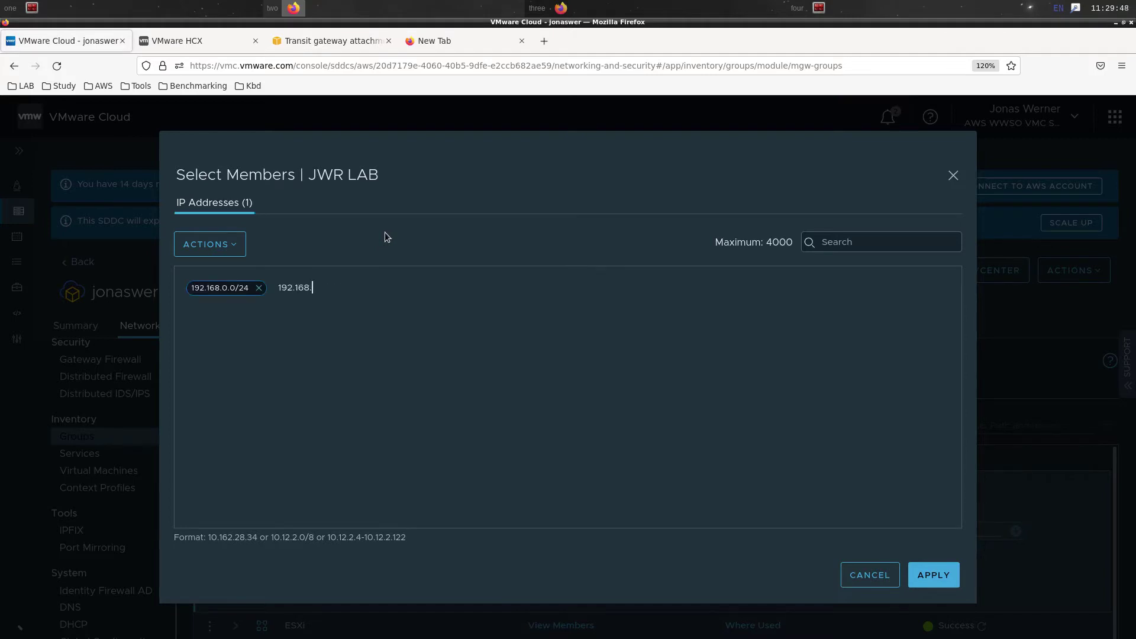
type("2.0/24")
key("Return")
type("10.42.")
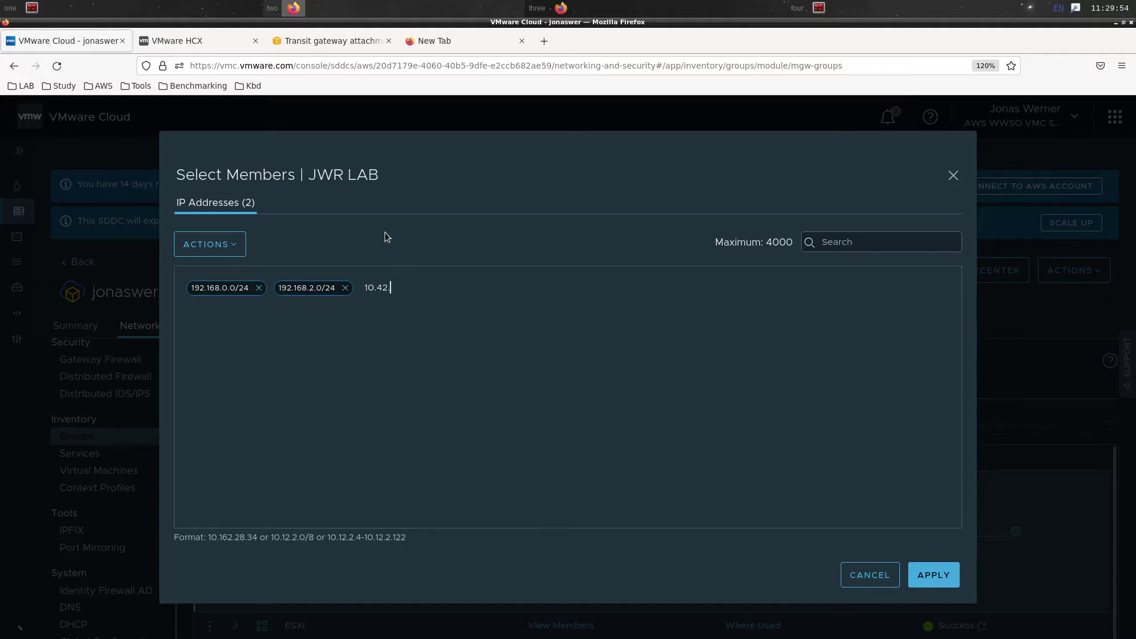
type("0.0/24")
key("Return")
type("10.70.")
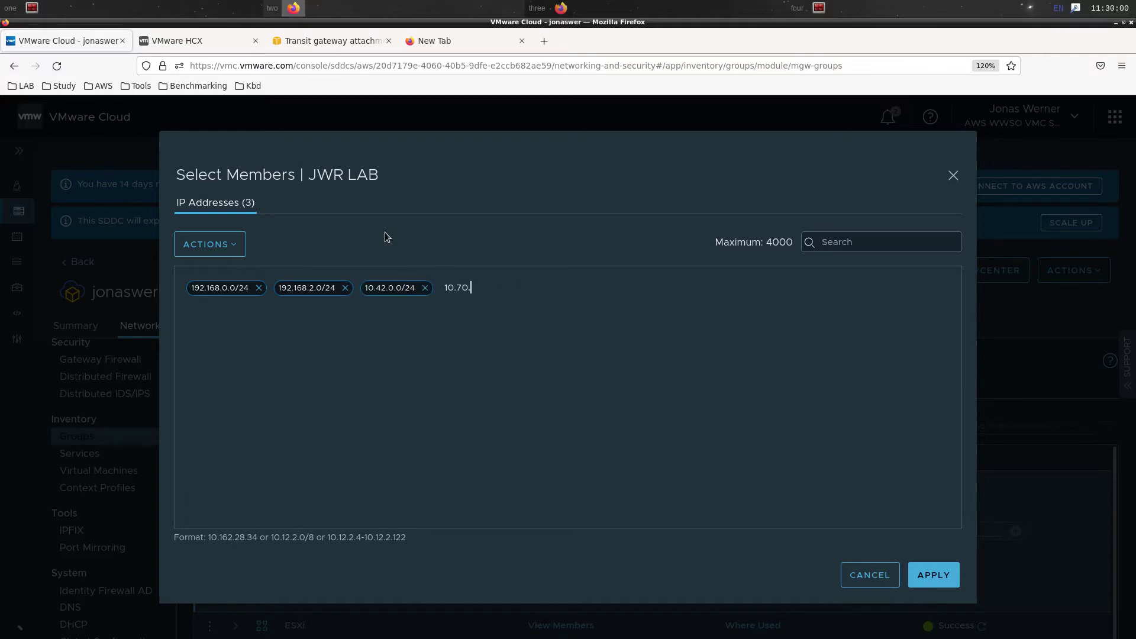
type("0.0/16")
key("Return")
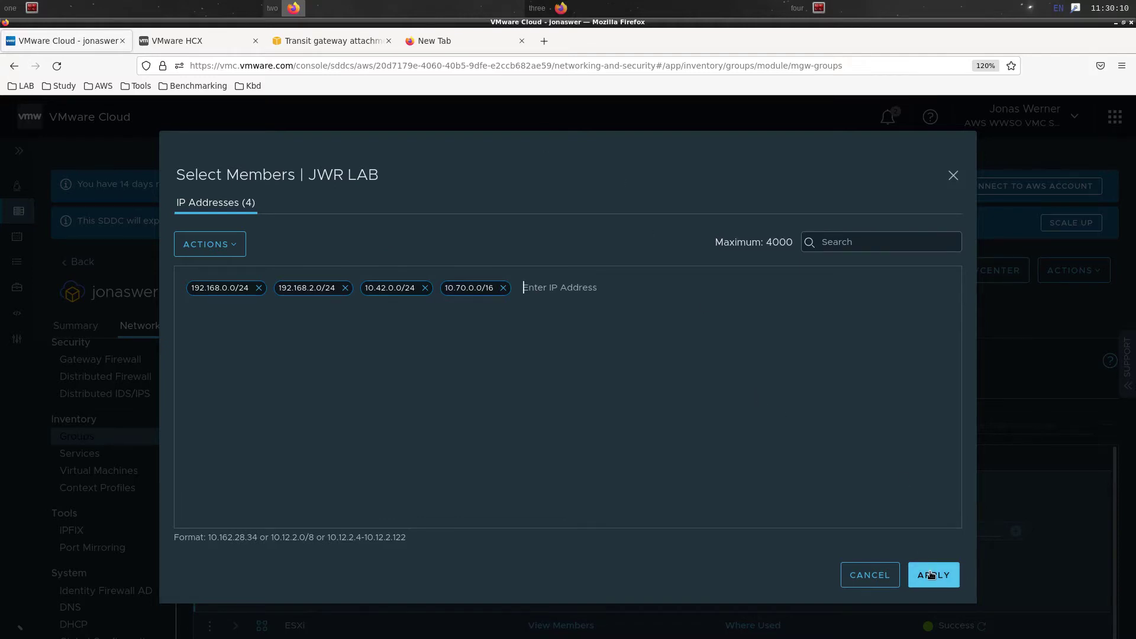
left_click(931, 575)
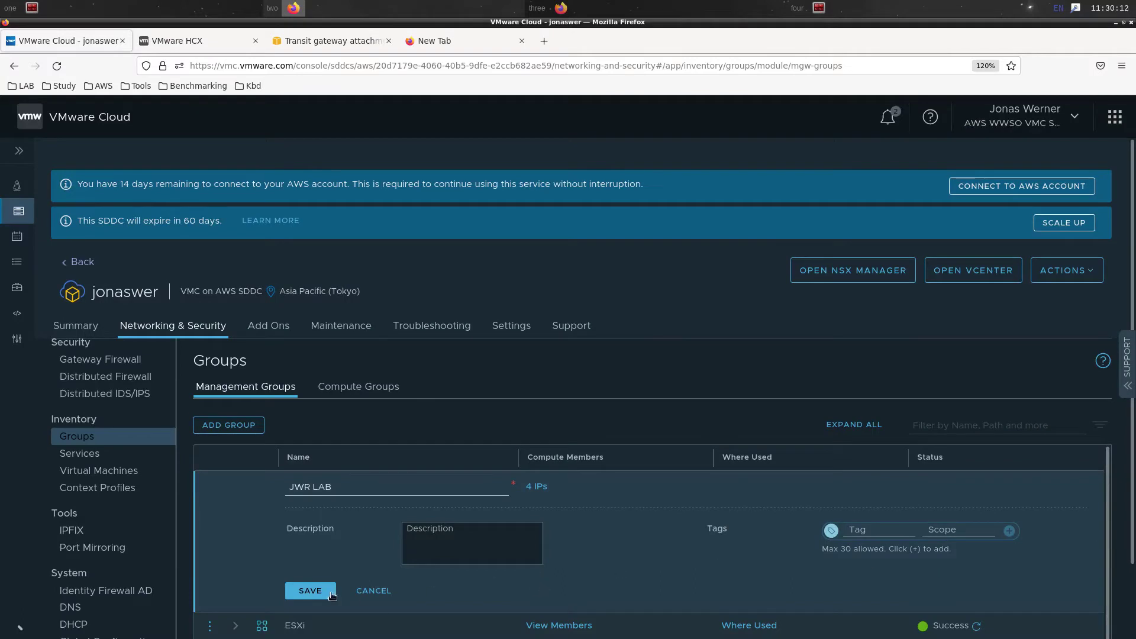
left_click(325, 591)
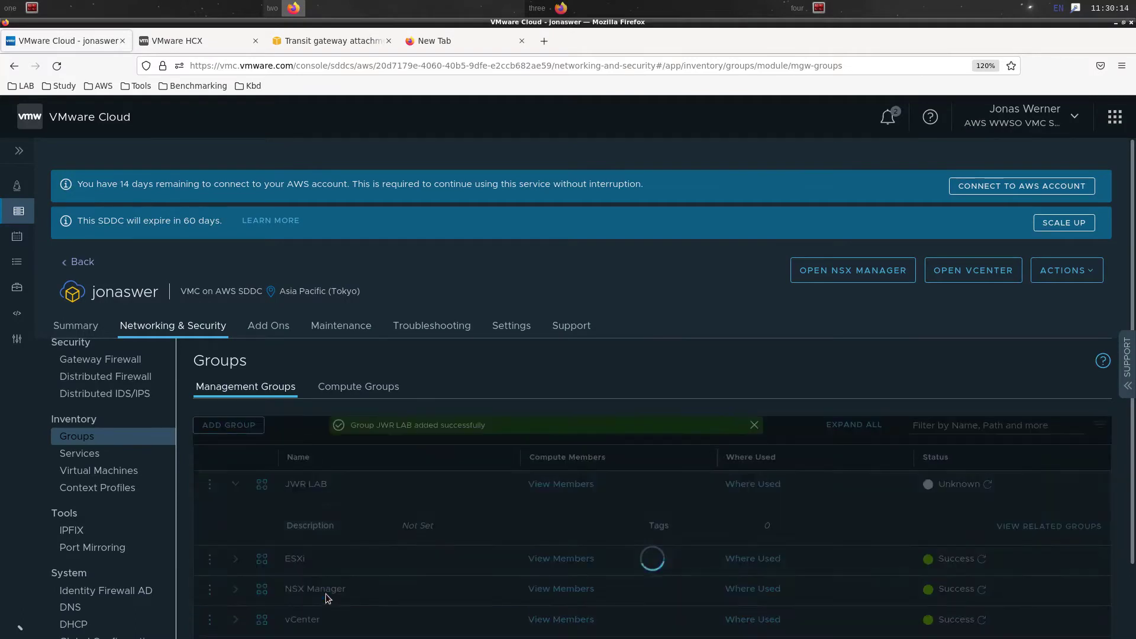
scroll(295, 596, "down", 2)
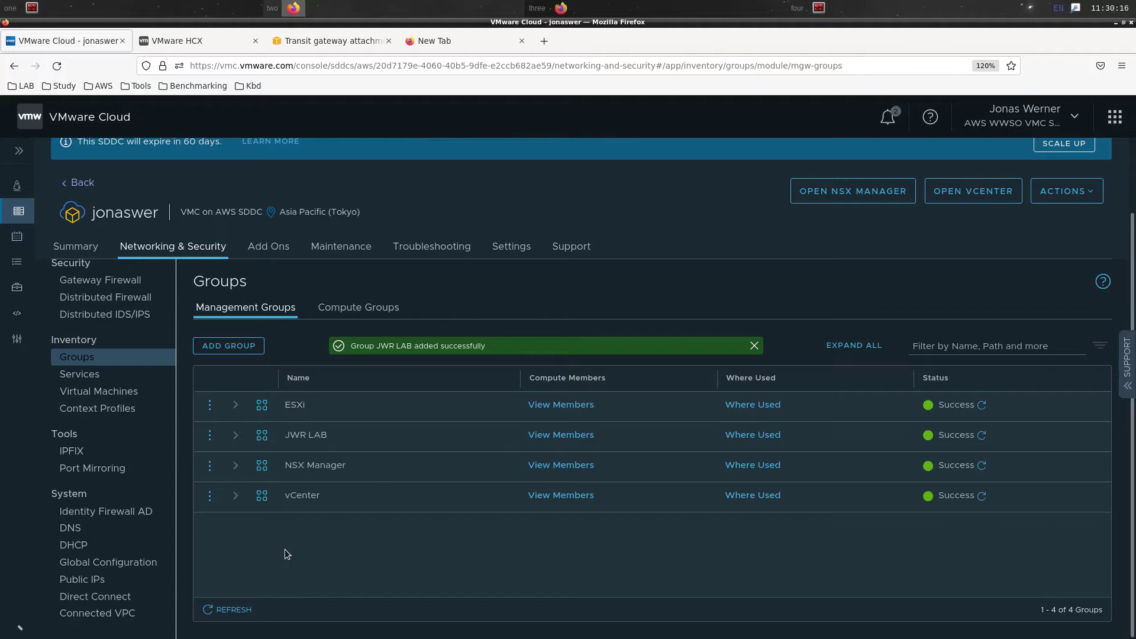
Create compute group CGW-Segments with segment cgw-54 as its only member and save it
left_click(359, 311)
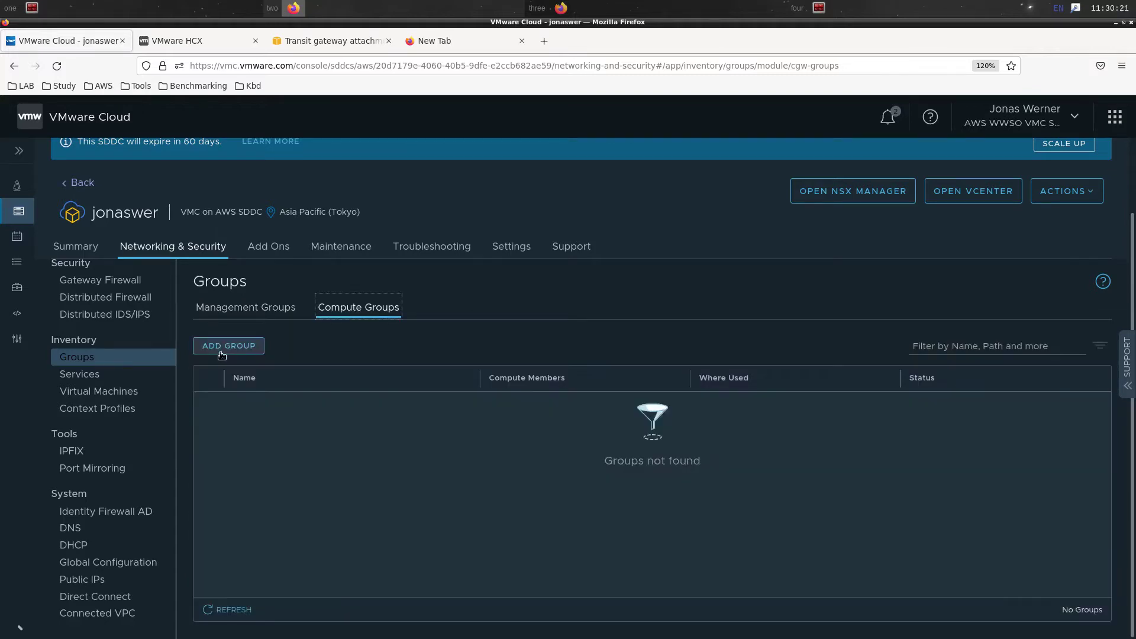
left_click(228, 347)
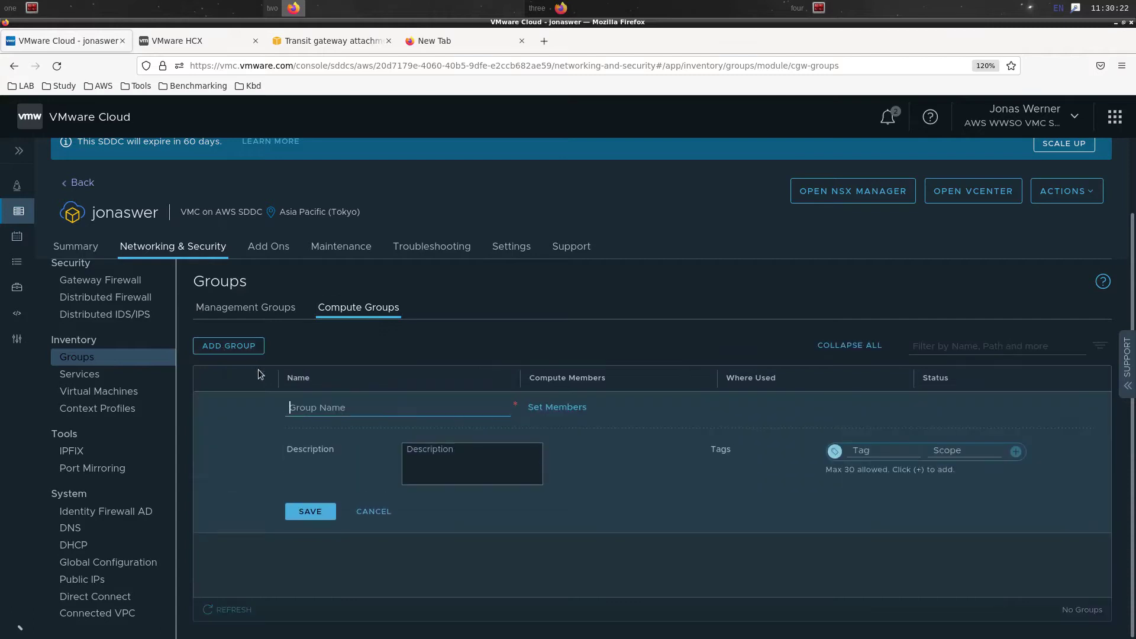
type("CGW-Segments")
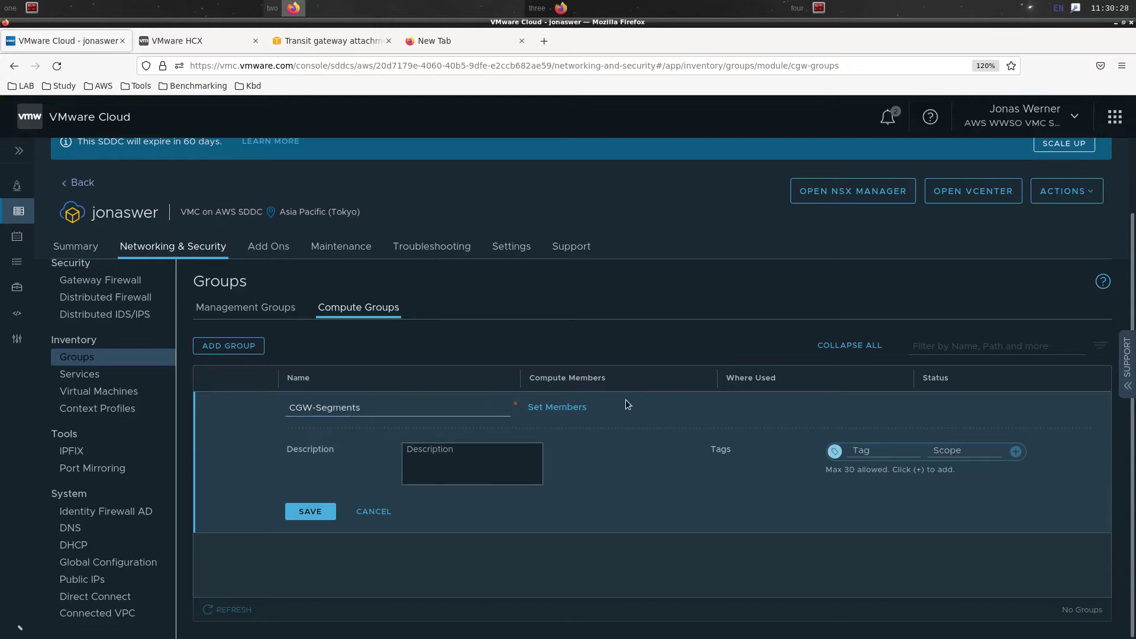
left_click(586, 407)
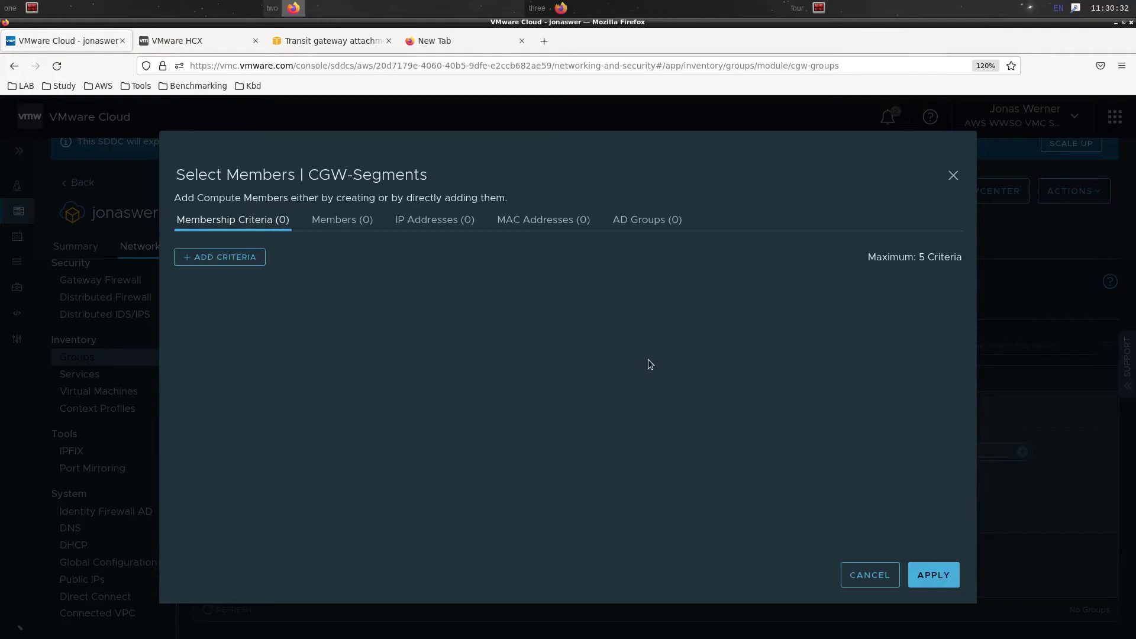
left_click(342, 219)
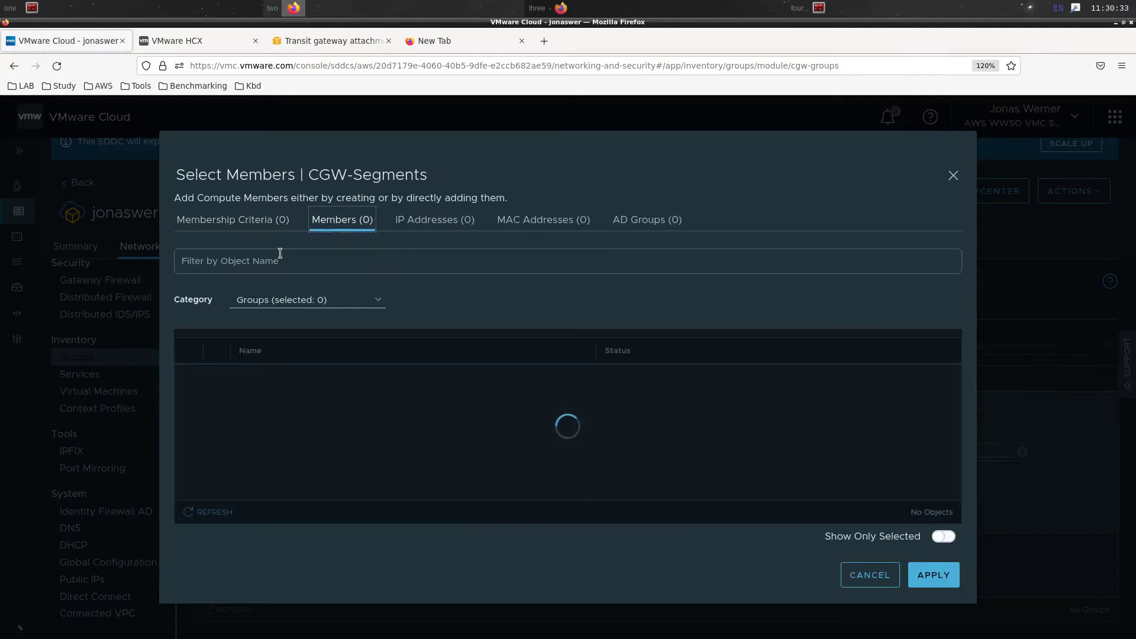
left_click(278, 301)
left_click(348, 335)
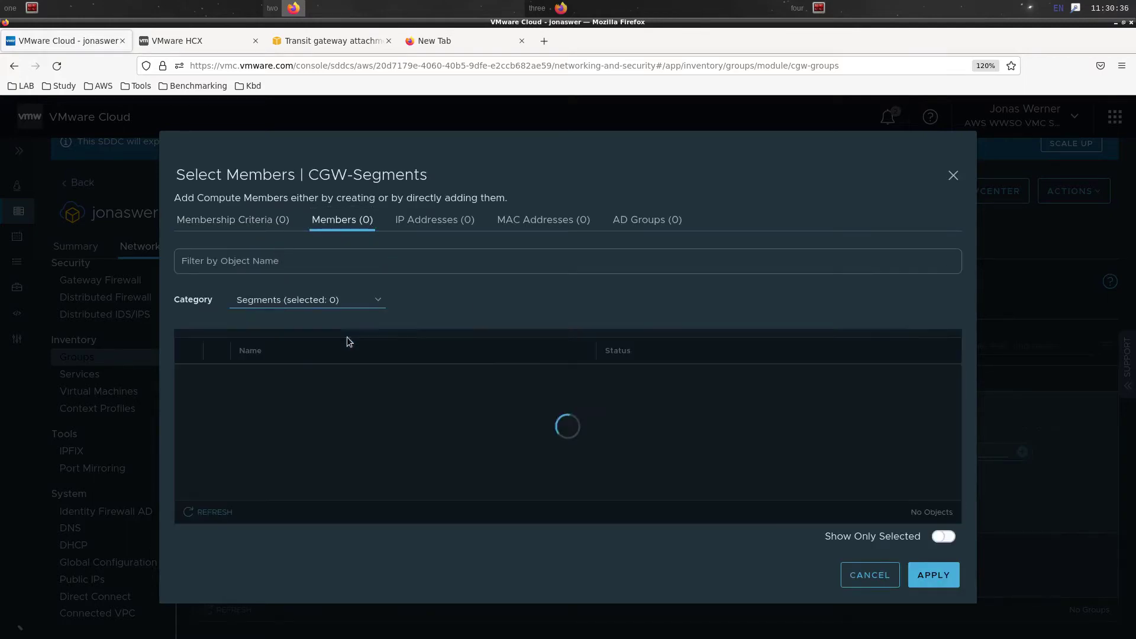
left_click(191, 377)
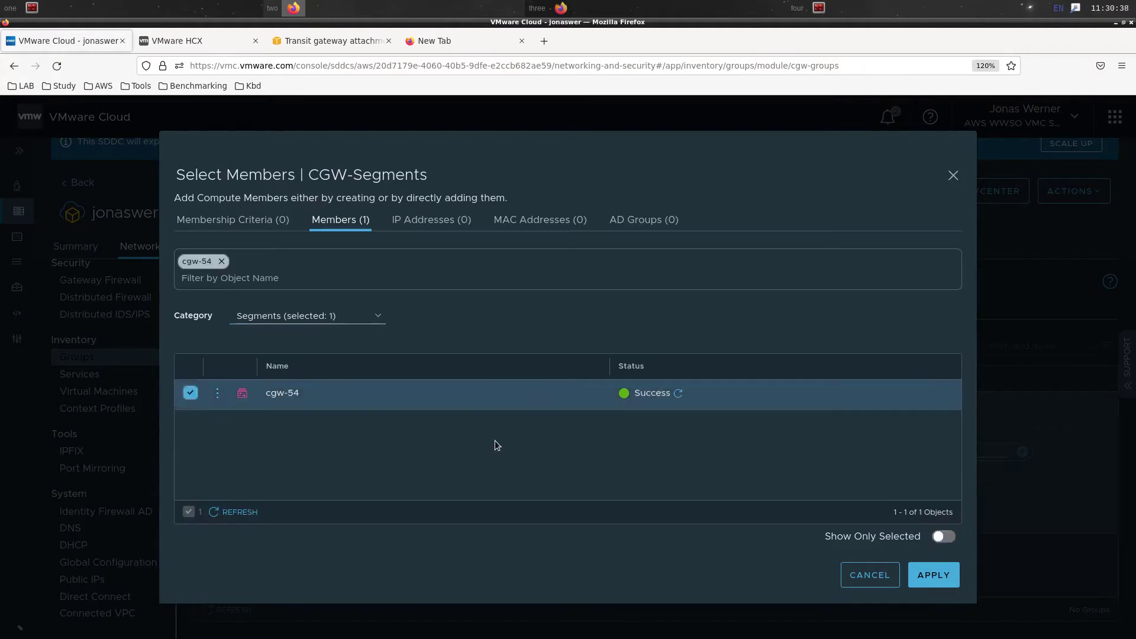
left_click(921, 576)
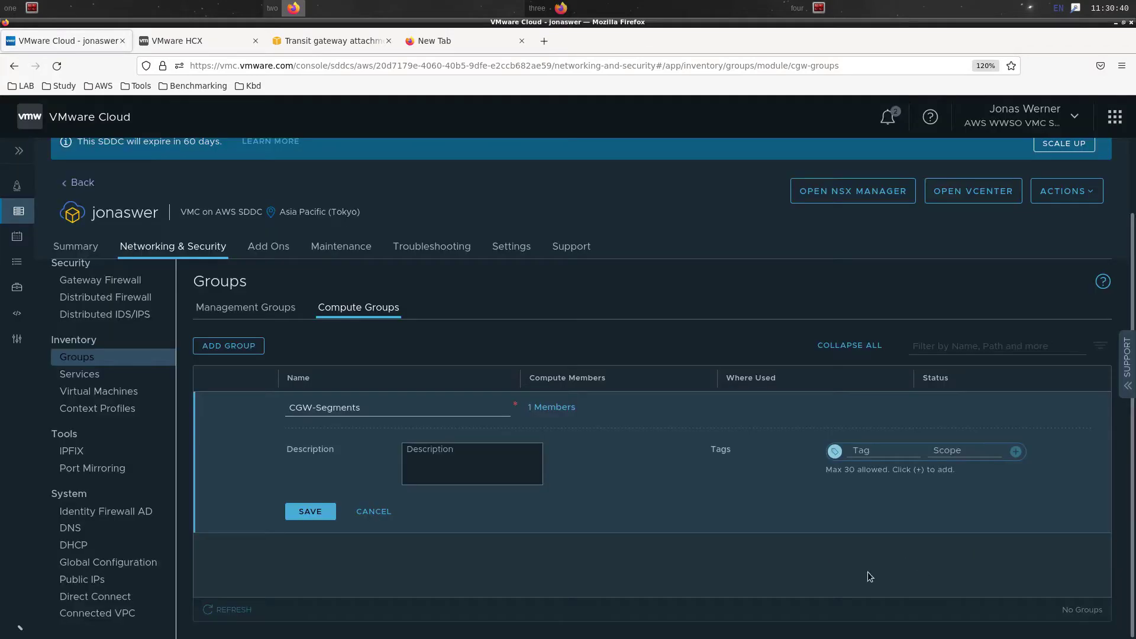
left_click(318, 513)
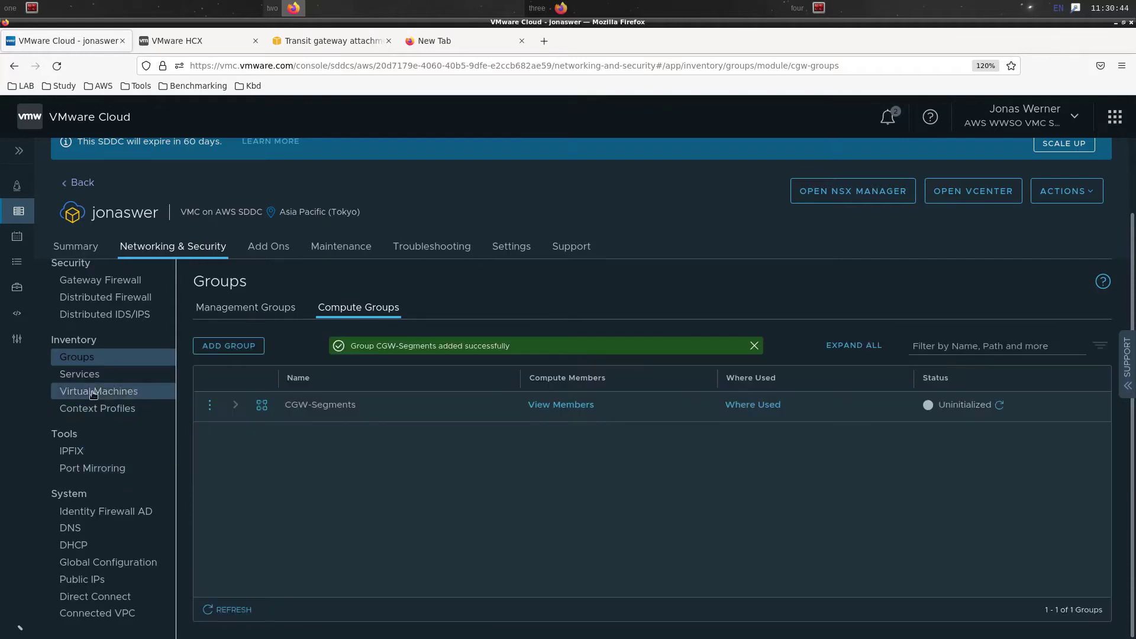
left_click(93, 282)
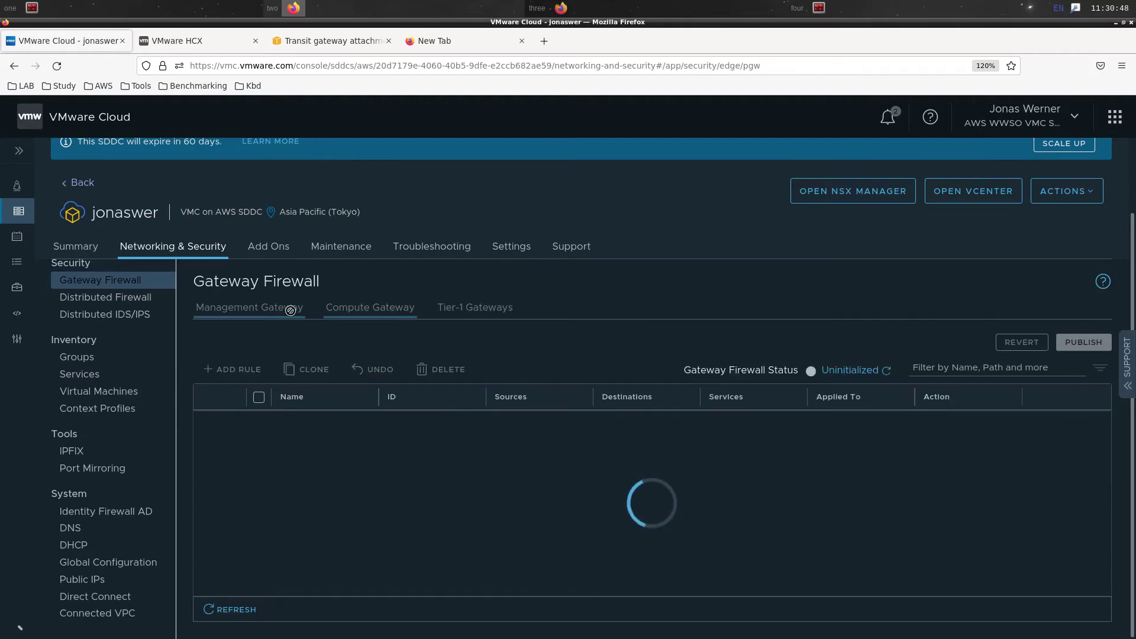
Add a management gateway rule named 'vCenter inbound' with source JWR LAB
left_click(290, 313)
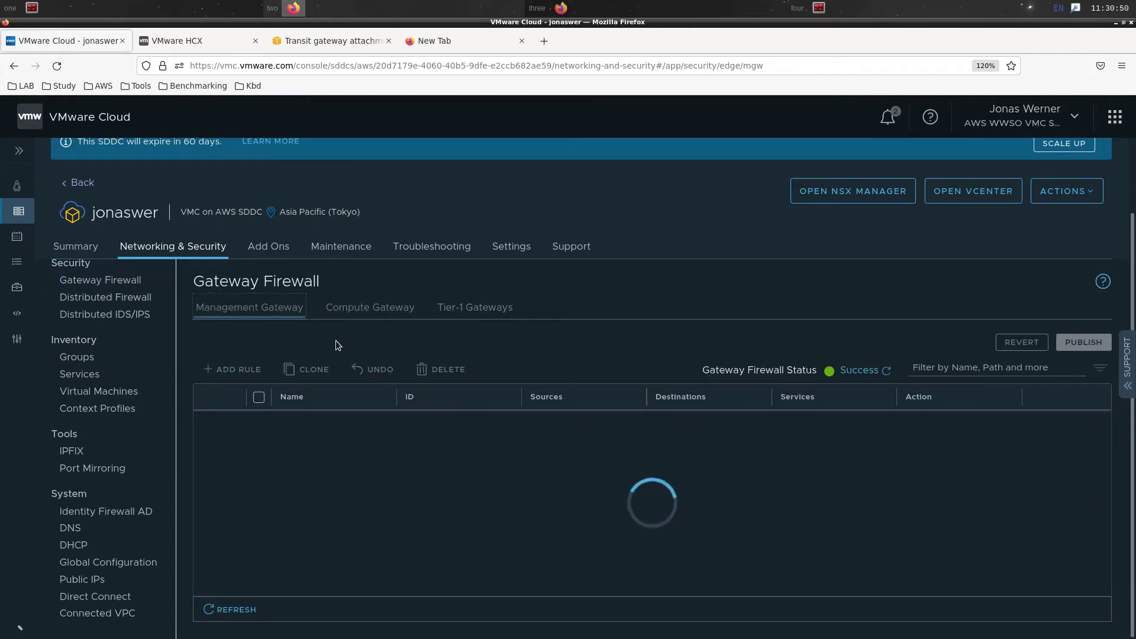
left_click(244, 368)
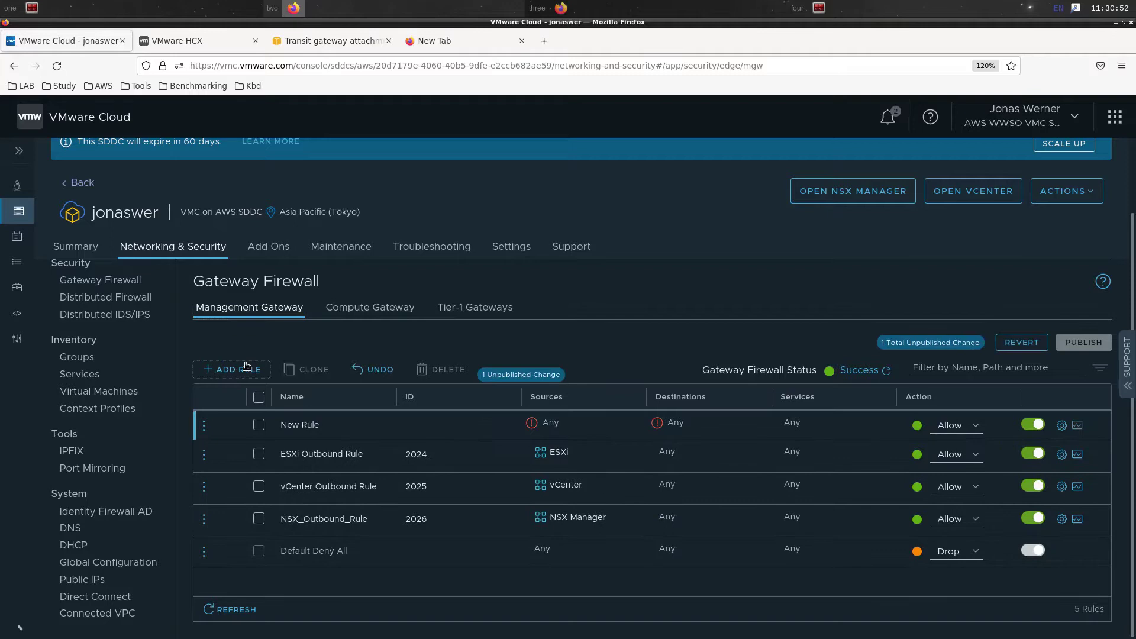
left_click(329, 426)
type("vCenter inbound")
left_click(628, 427)
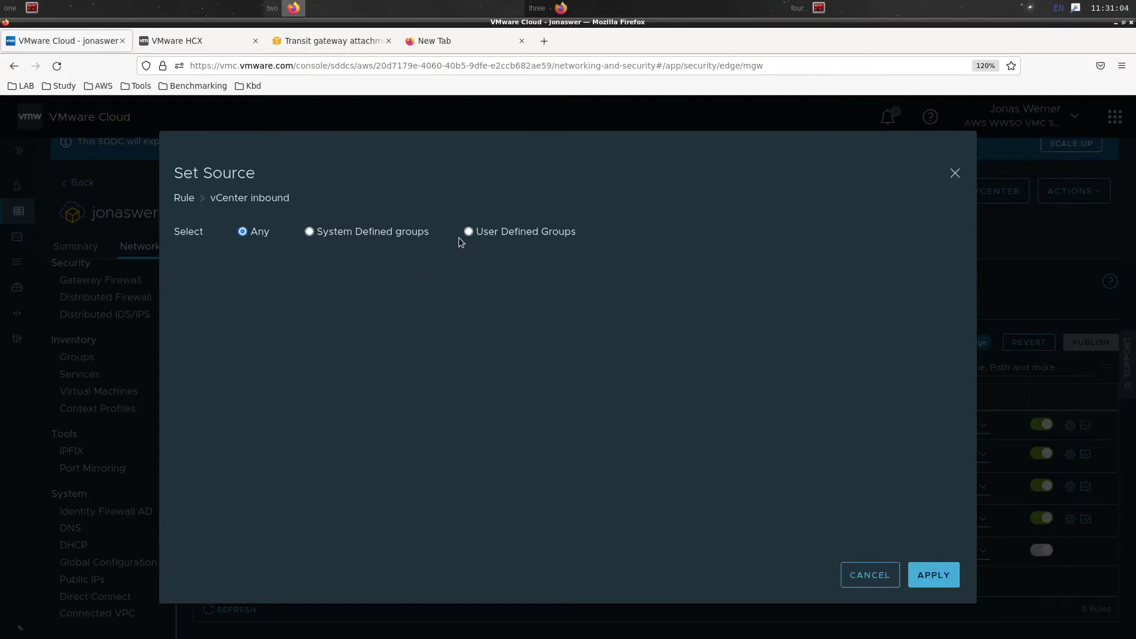
left_click(469, 231)
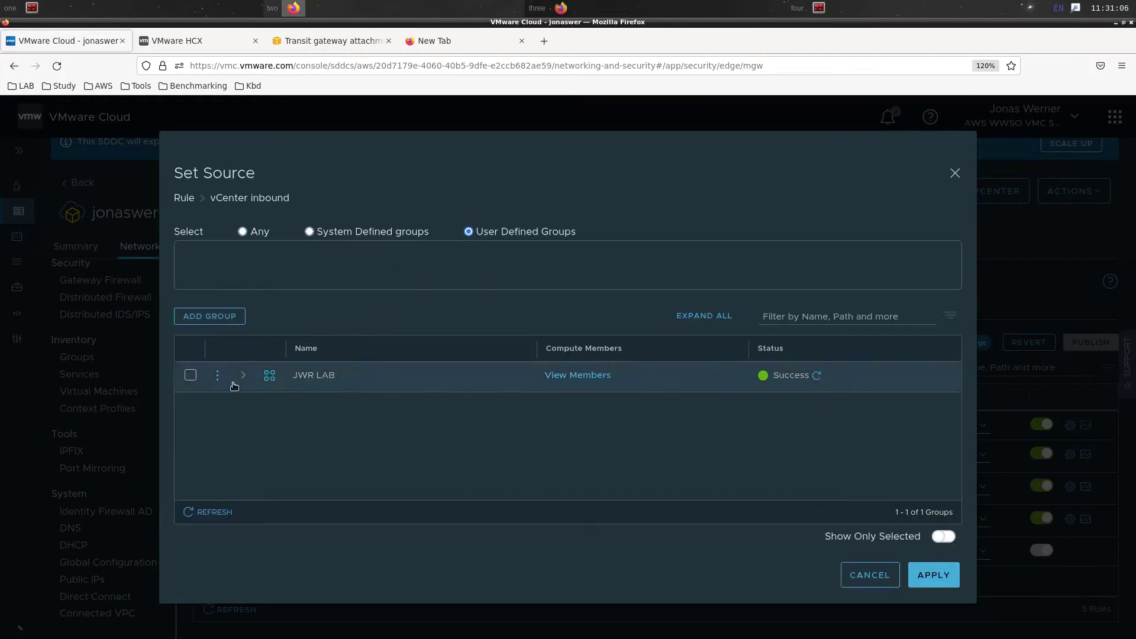
left_click(190, 375)
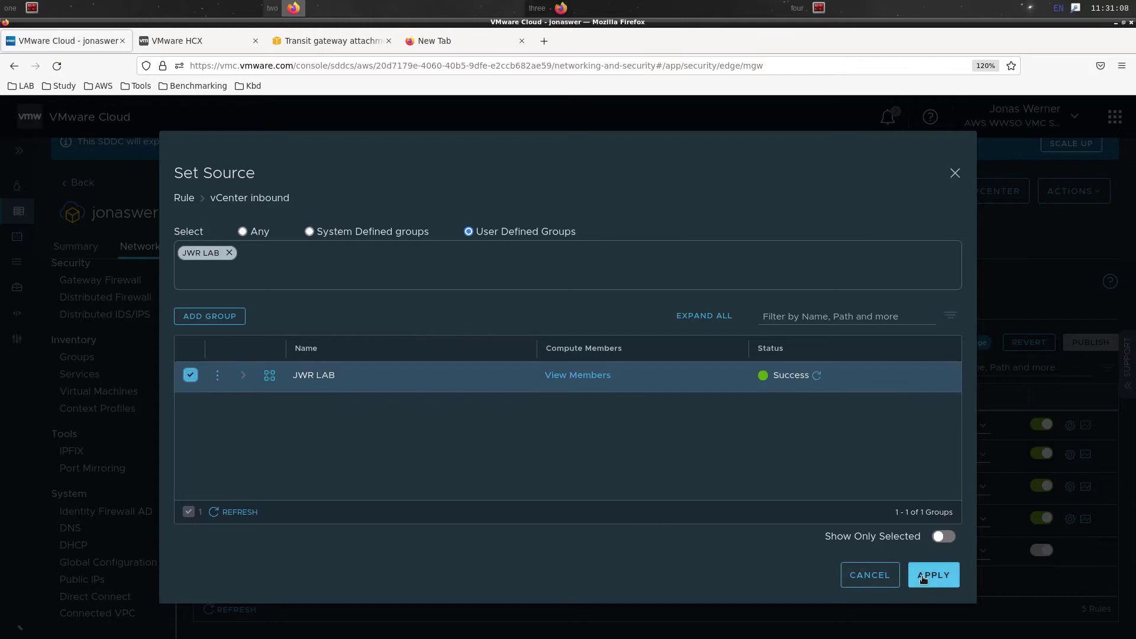
left_click(926, 575)
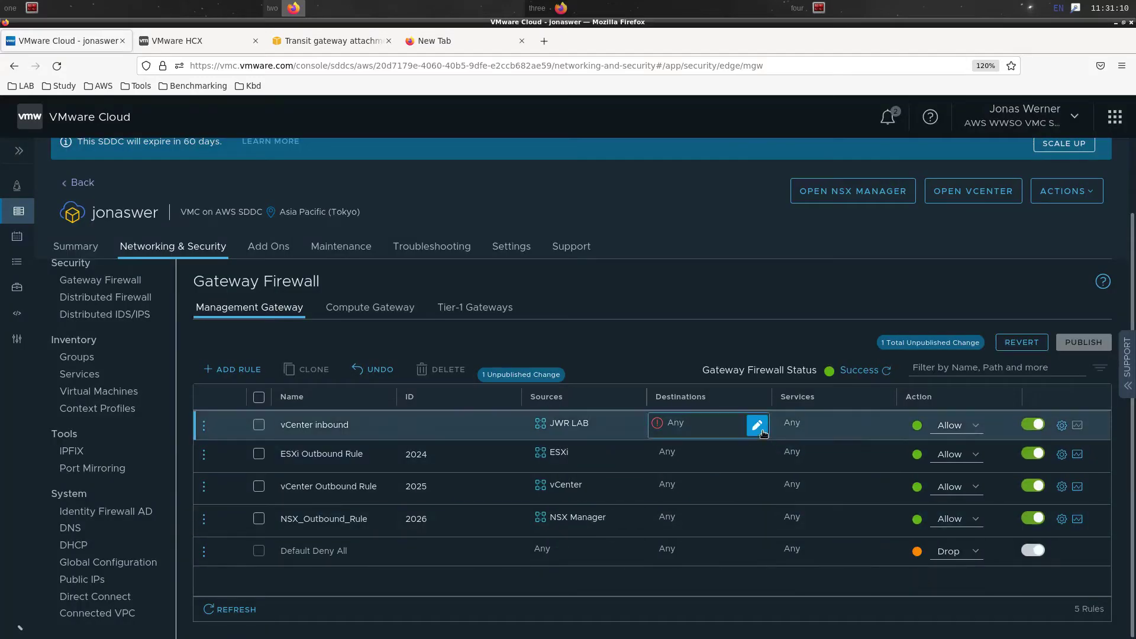
Set destination vCenter and services HTTPS, SSO and ICMP, then publish the rule
left_click(760, 429)
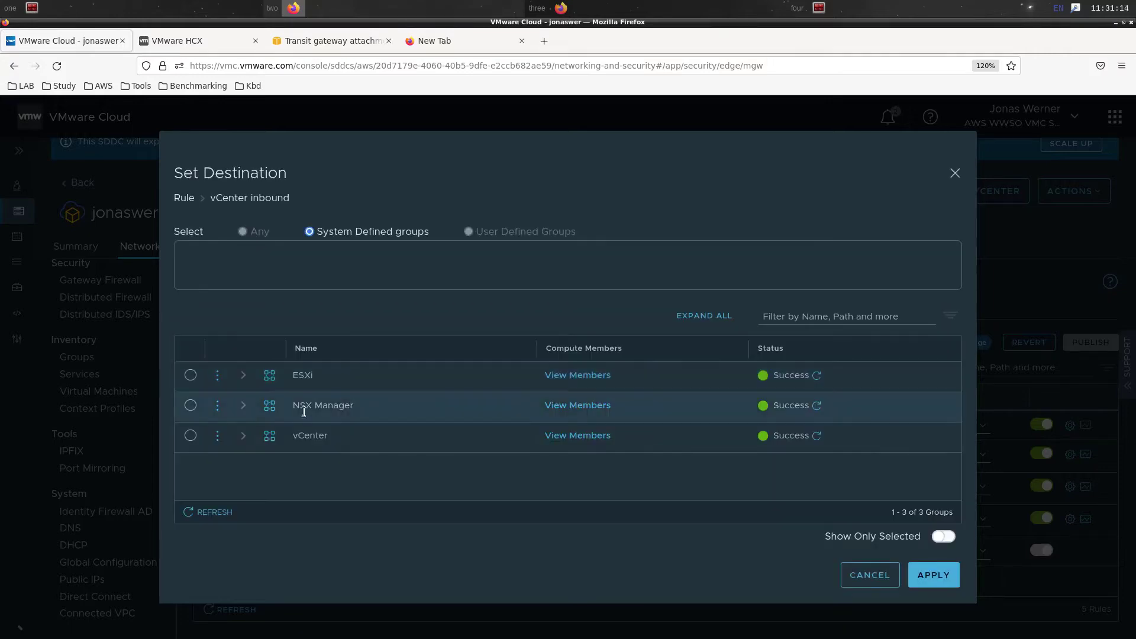
left_click(190, 436)
left_click(952, 573)
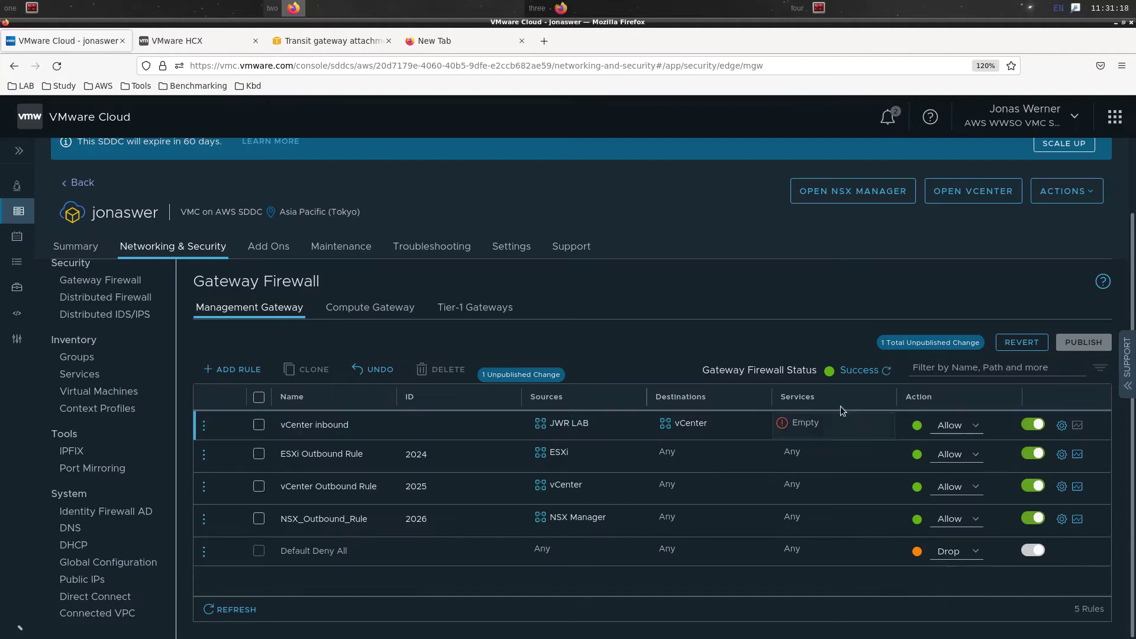
left_click(880, 424)
left_click(850, 466)
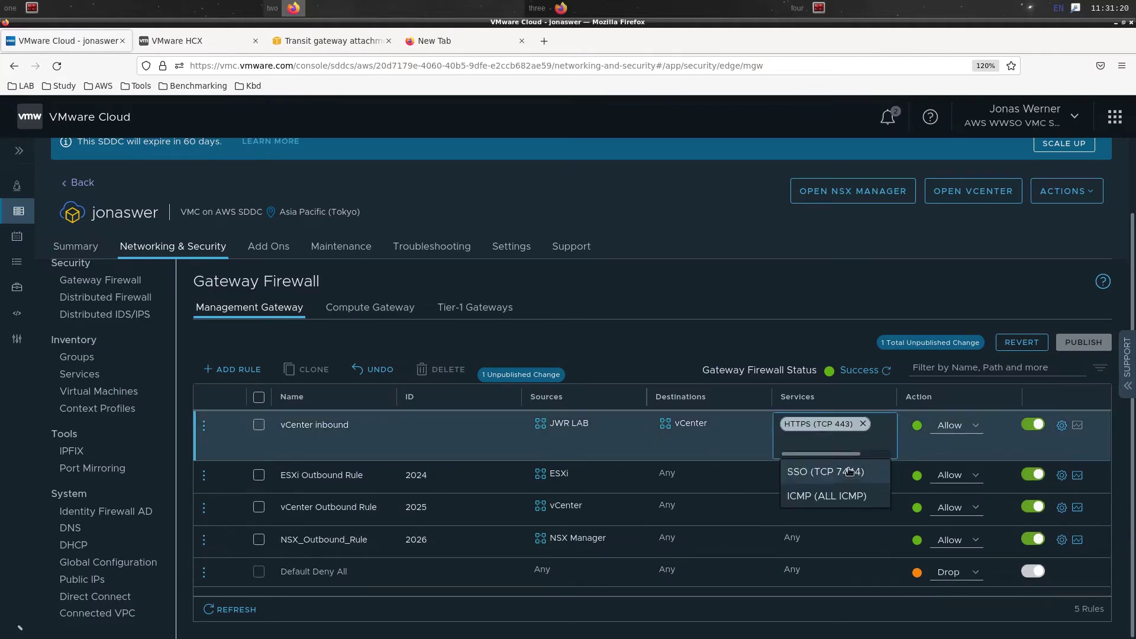
left_click(850, 471)
left_click(849, 474)
left_click(805, 314)
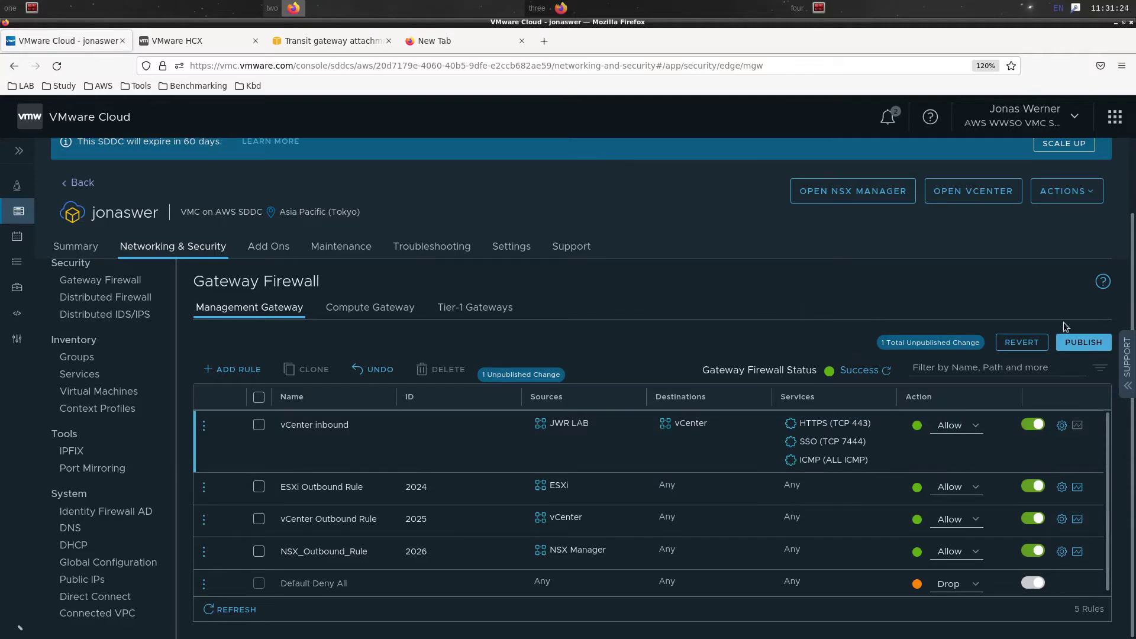
left_click(1086, 344)
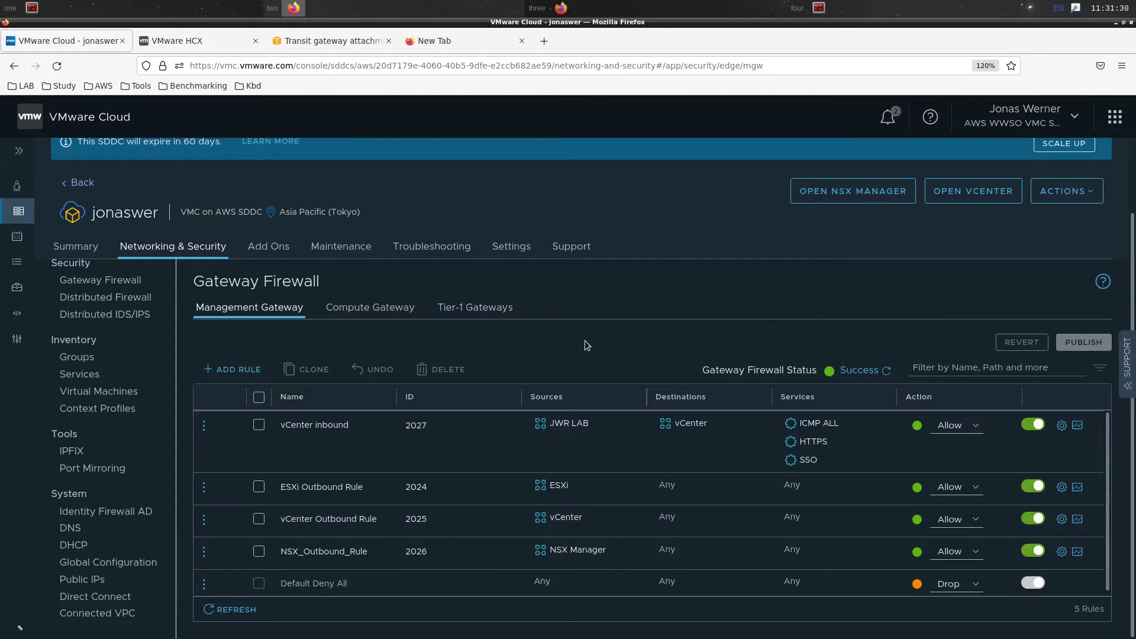
left_click(397, 307)
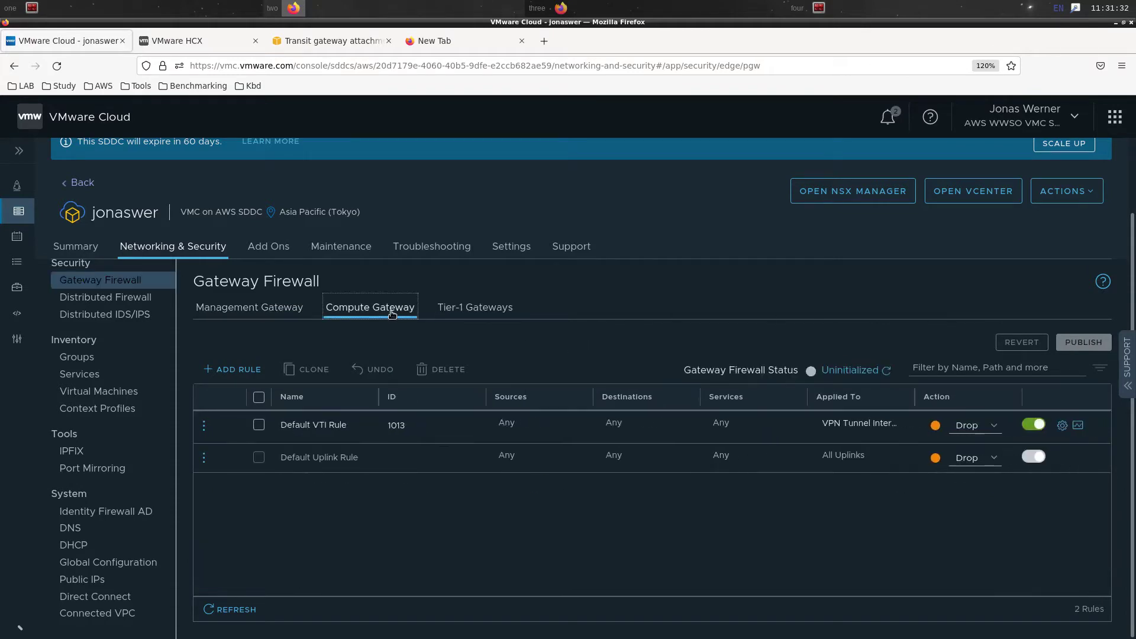
Add a compute gateway rule named 'CGW segments outbound'
left_click(239, 369)
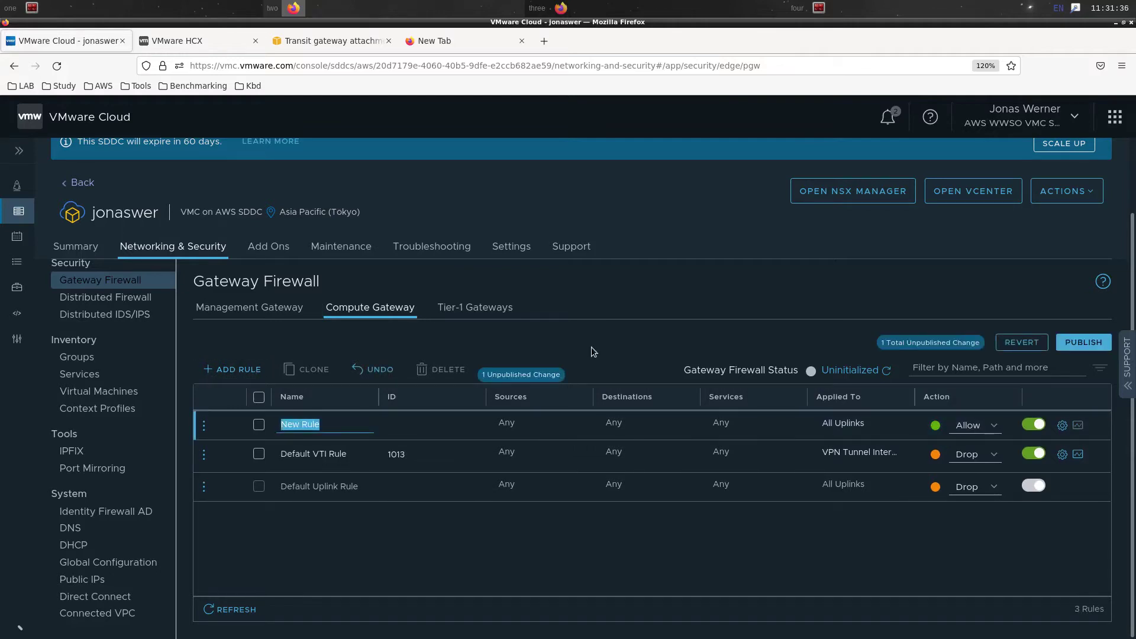
type("CGW outbound")
key("Return")
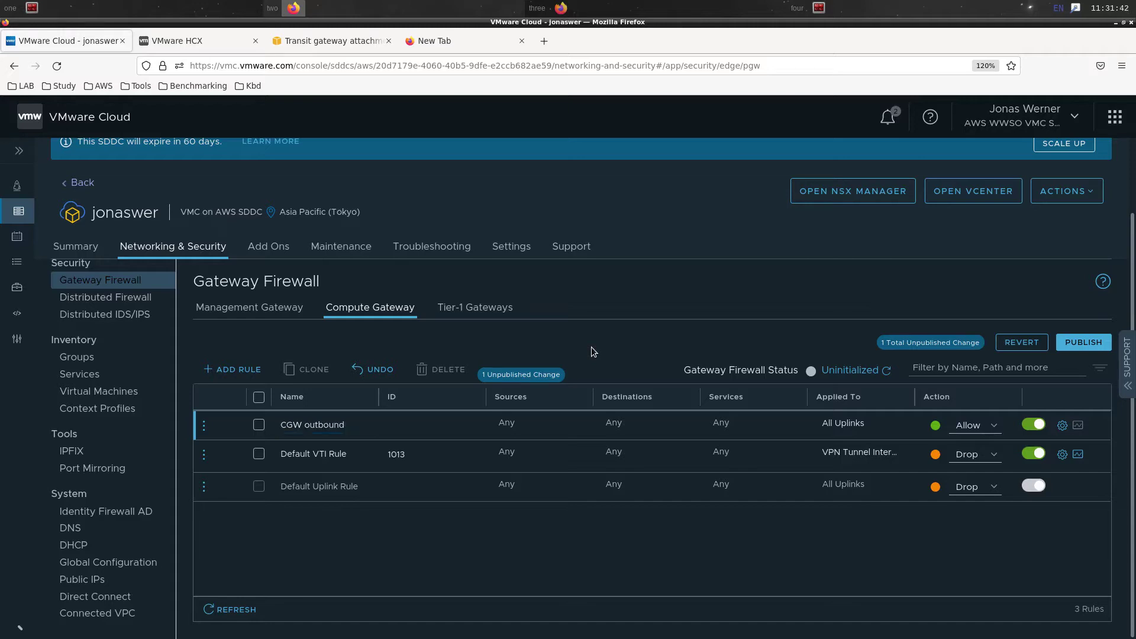
left_click(308, 427)
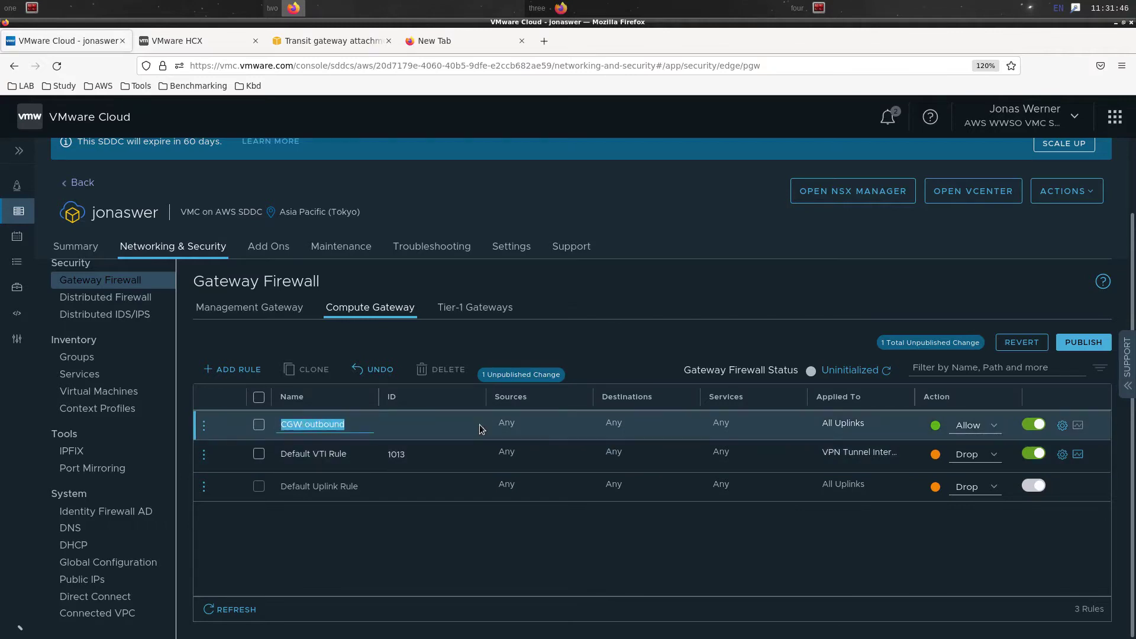
key("Right")
key("Left")
type("sgem")
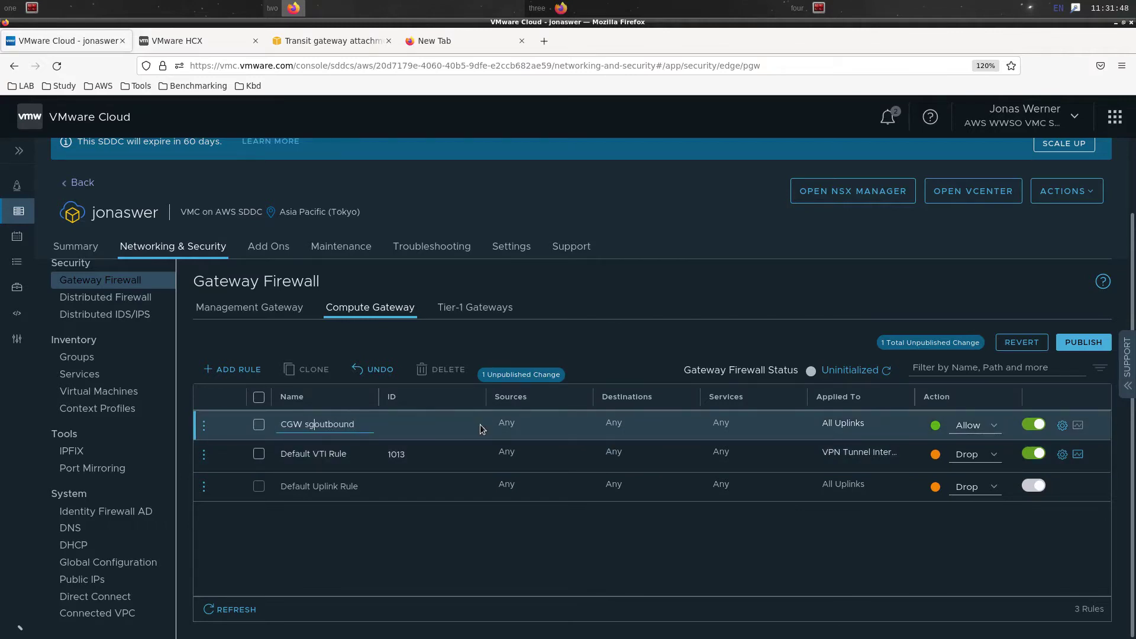
key("BackSpace")
key("BackSpace")
key("BackSpace")
type("egments")
key("Return")
Set CGW-Segments as the outbound rule's source and add a second compute gateway rule
mouse_move(516, 426)
left_click(577, 425)
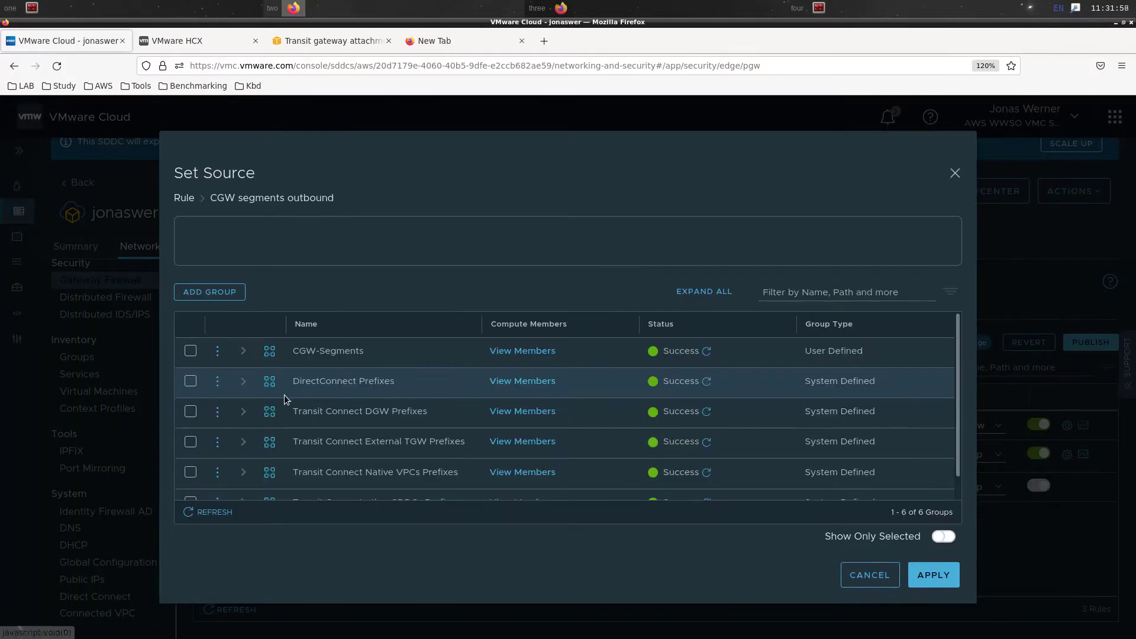
left_click(193, 353)
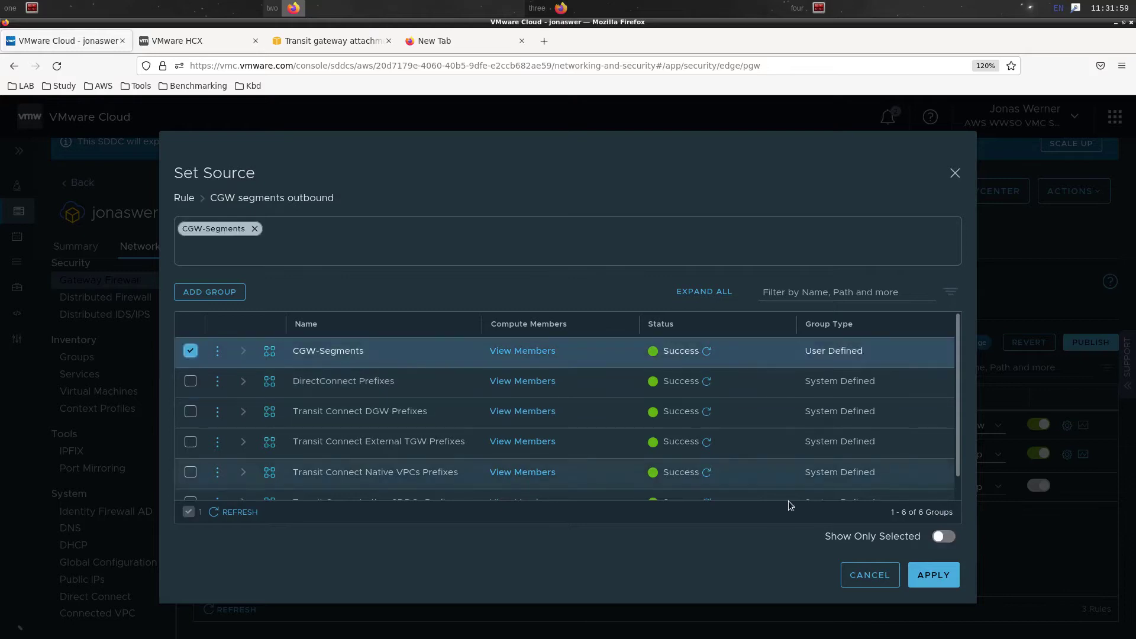
left_click(941, 588)
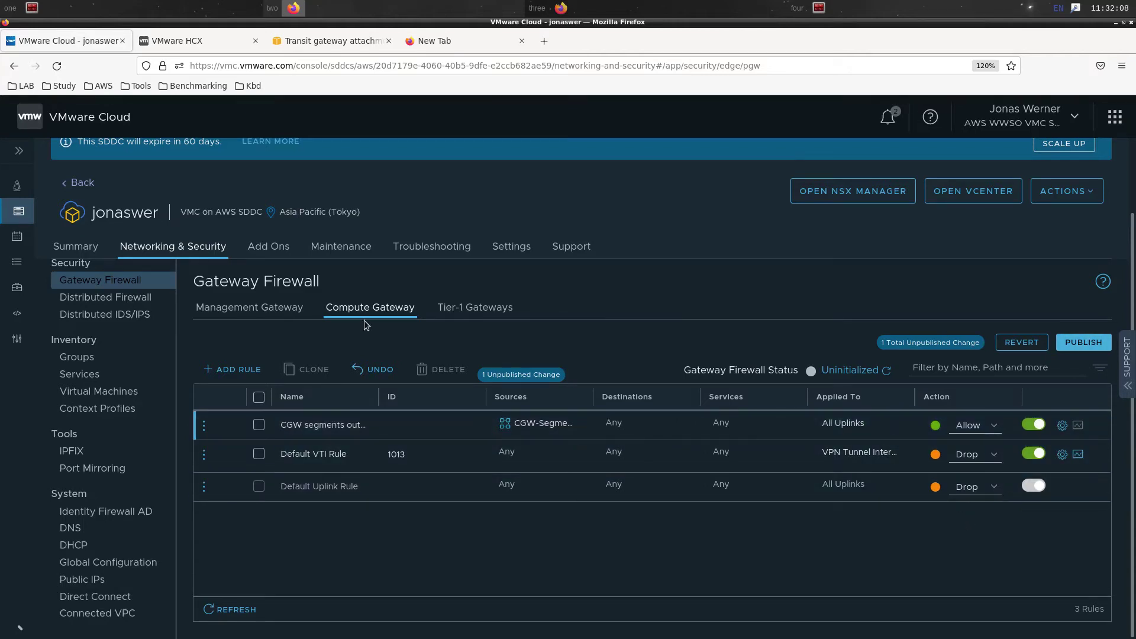
left_click(249, 373)
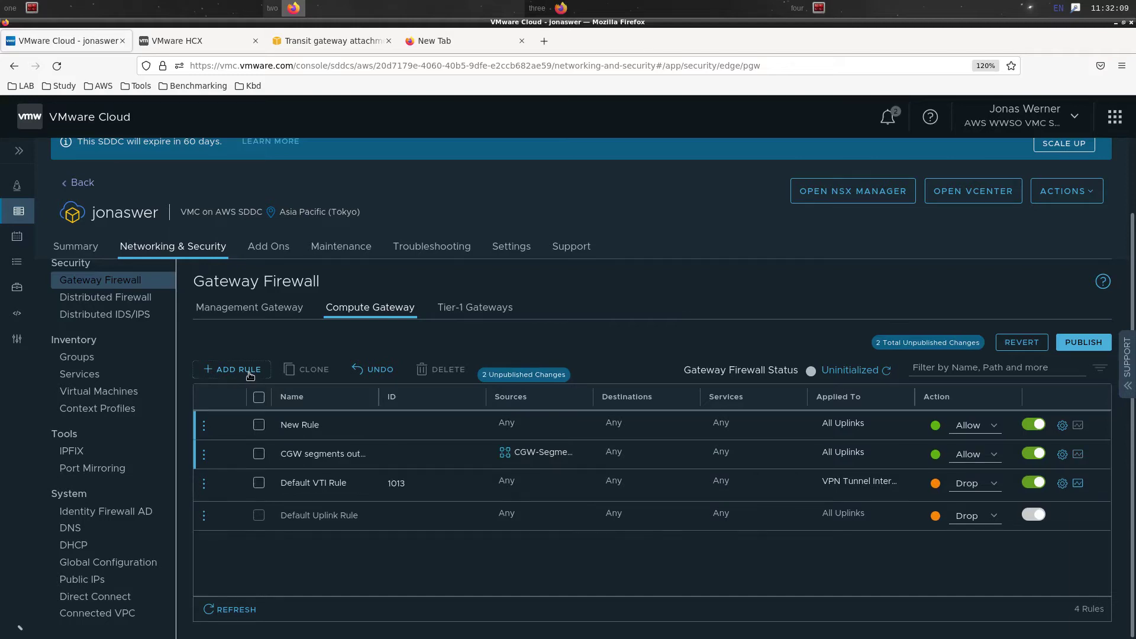
Name the new rule 'CGW segments inbound' with CGW-Segments as its destination
left_click(341, 429)
key("ctrl+a")
type("CGW")
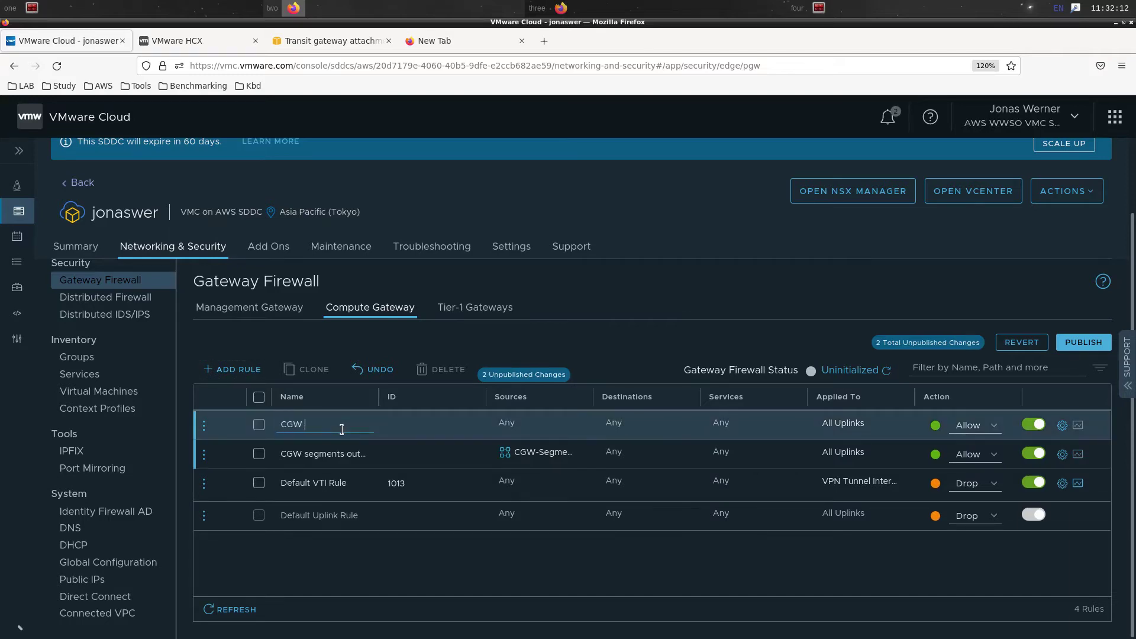
type(" segments inbound")
left_click(658, 360)
mouse_move(694, 448)
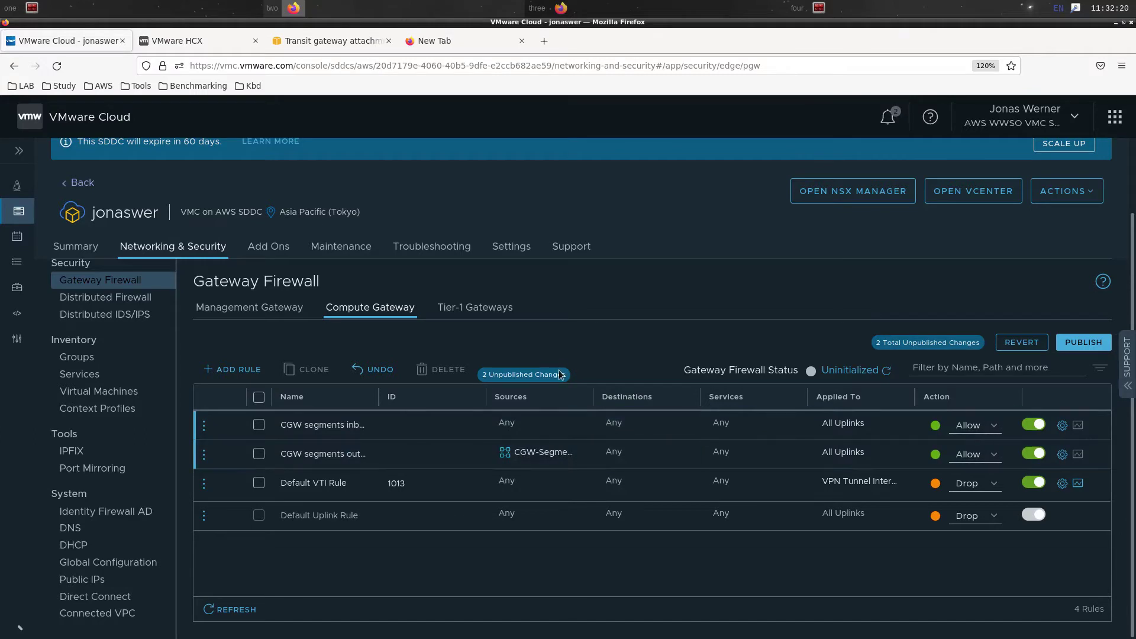
mouse_move(579, 426)
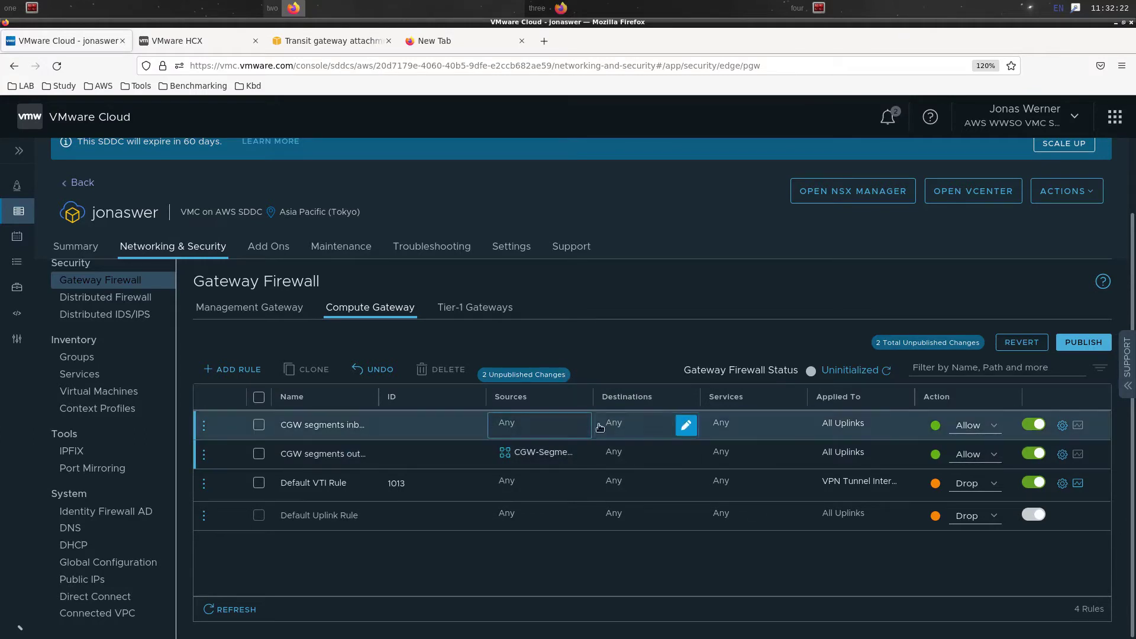
left_click(685, 426)
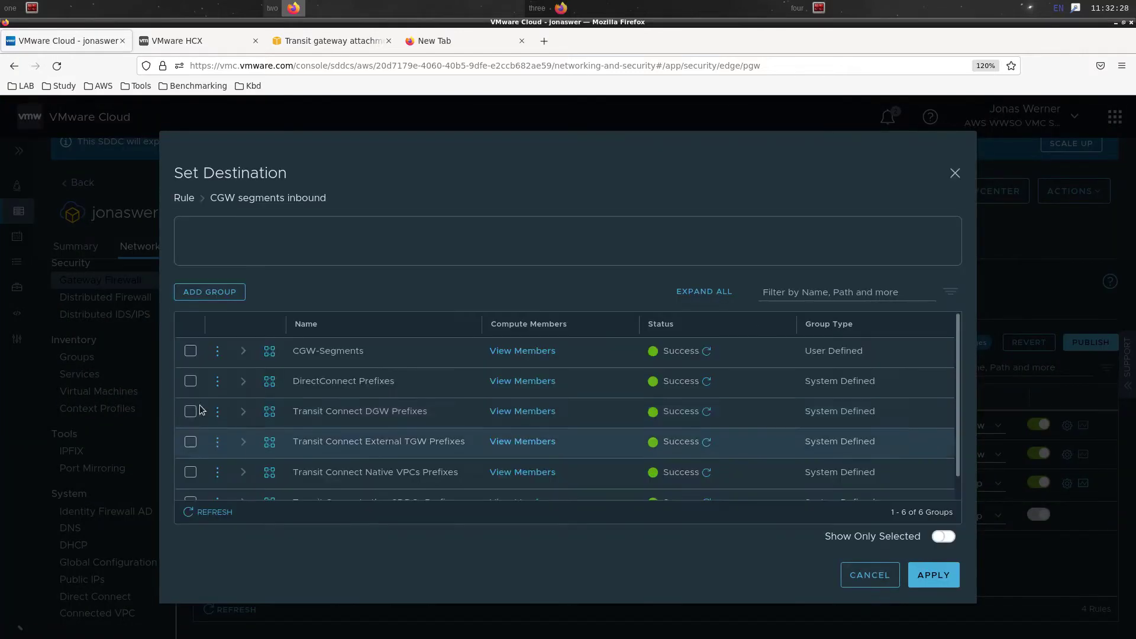
left_click(190, 354)
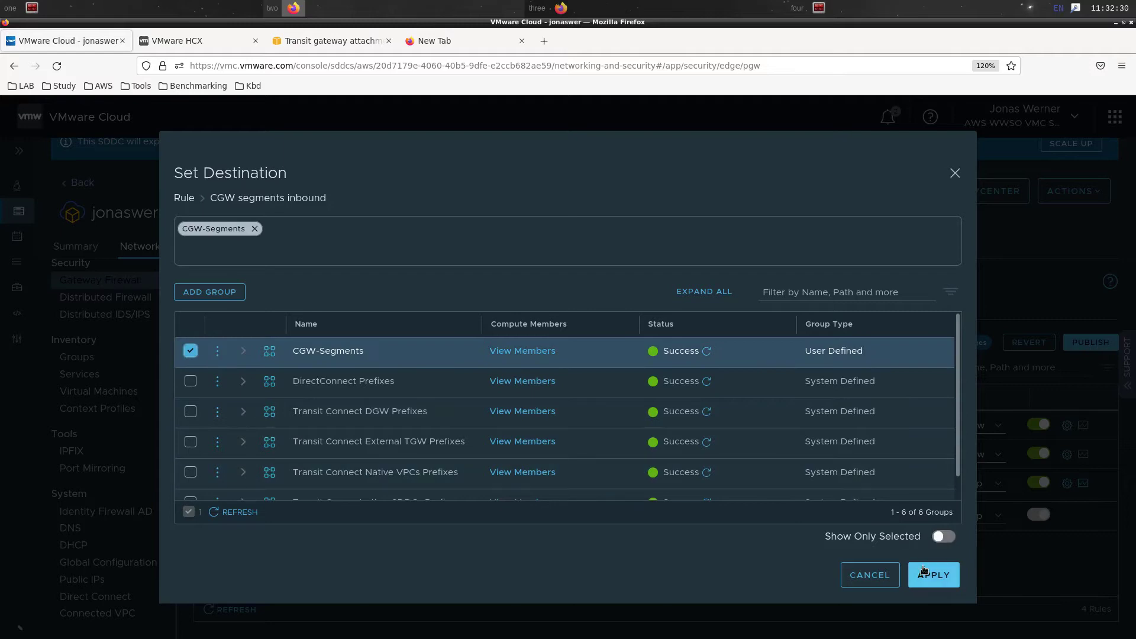
left_click(924, 569)
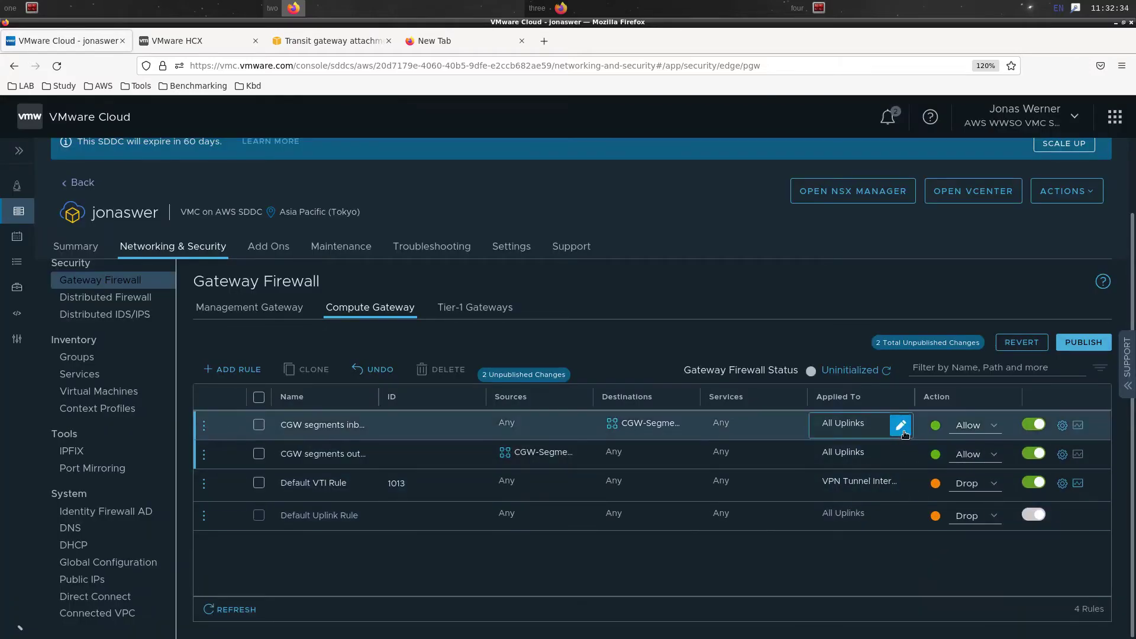
Apply the inbound rule to Intranet Interface instead of All Uplinks and publish the changes
left_click(905, 435)
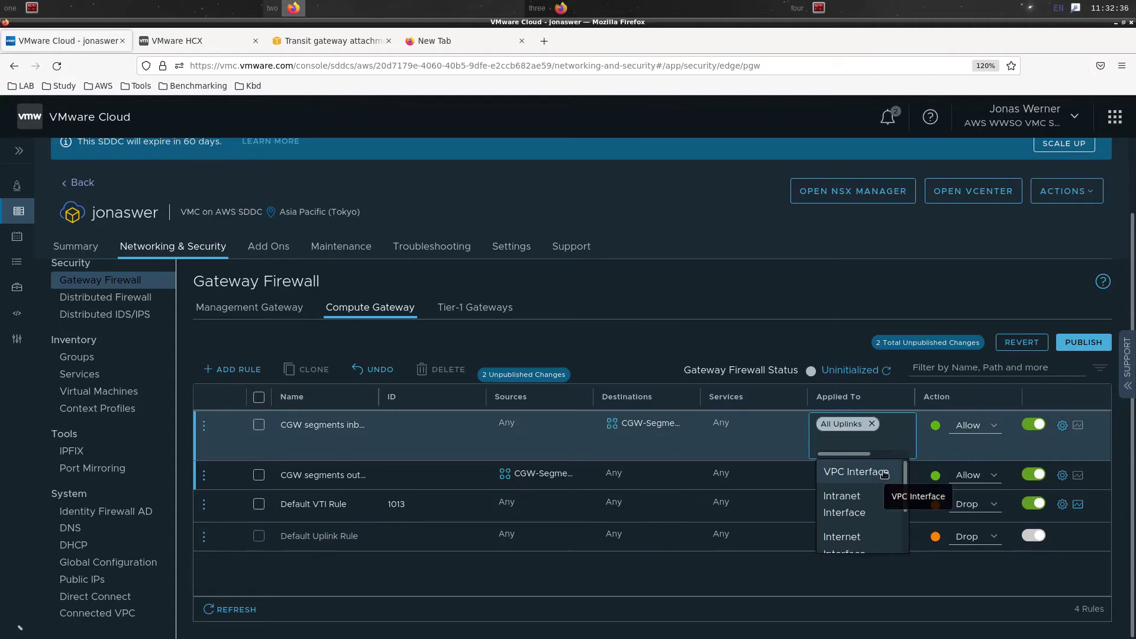
scroll(880, 484, "down", 2)
scroll(880, 483, "up", 2)
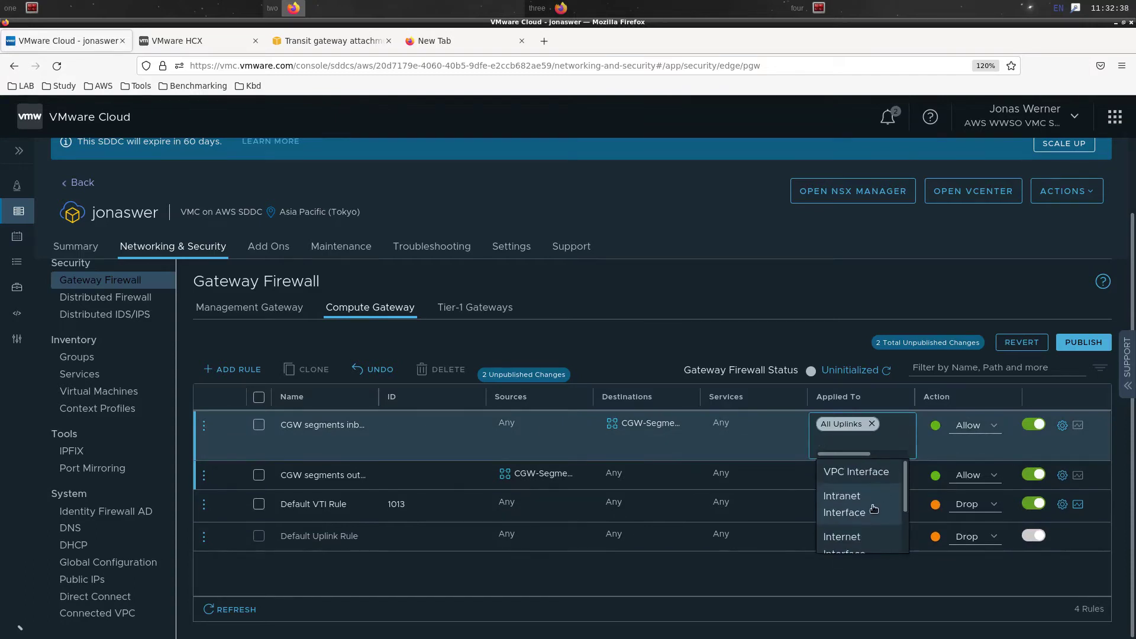
left_click(874, 510)
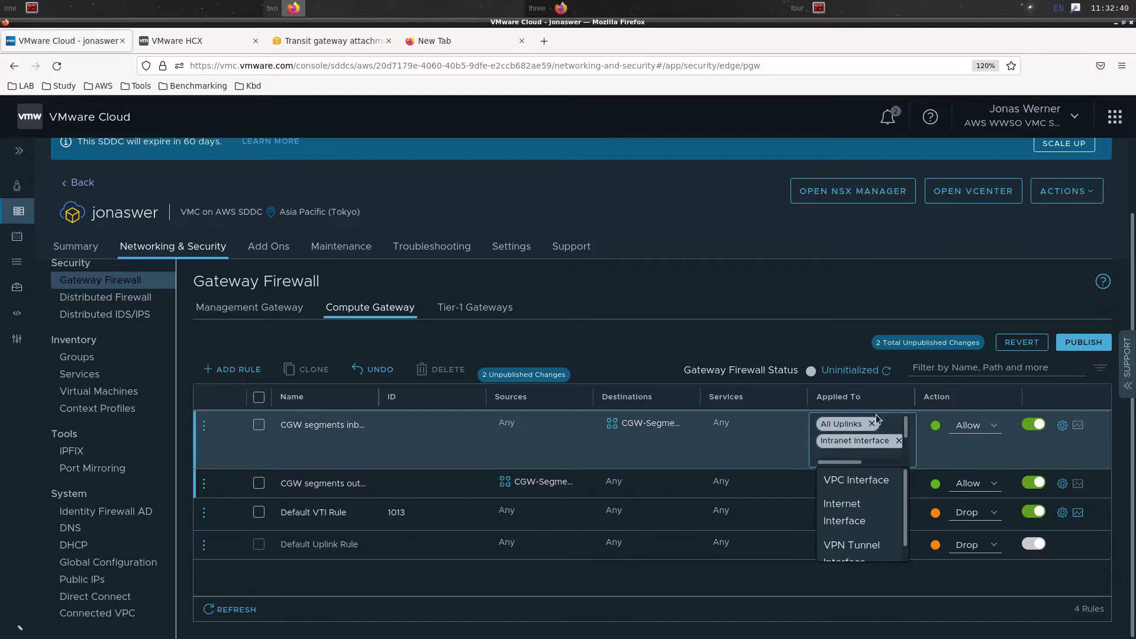
left_click(871, 423)
left_click(794, 292)
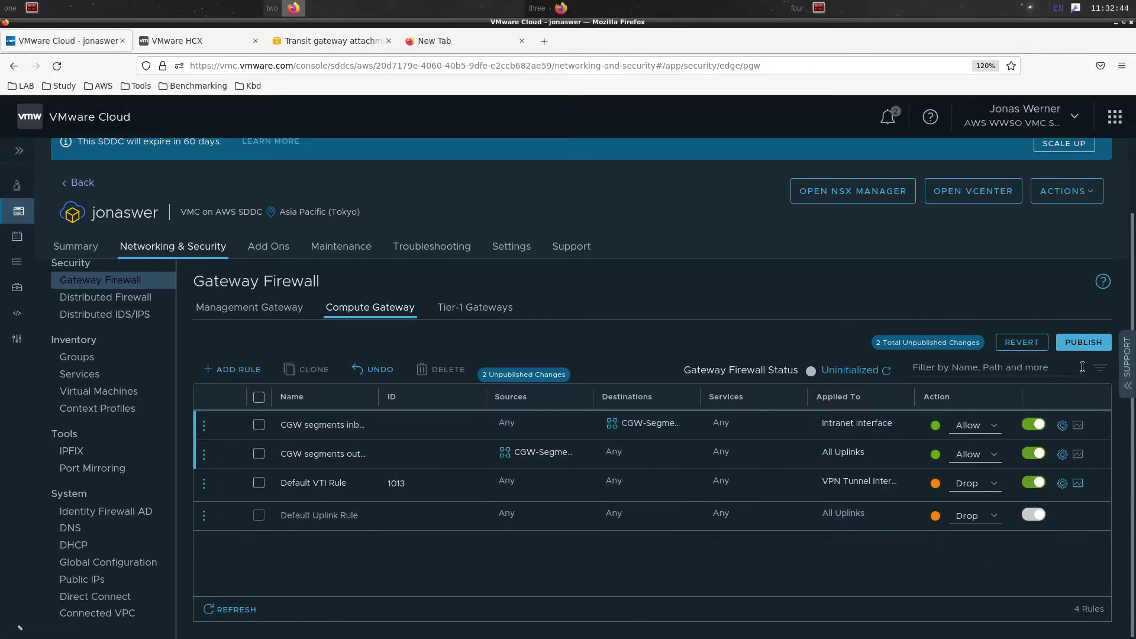
left_click(1094, 343)
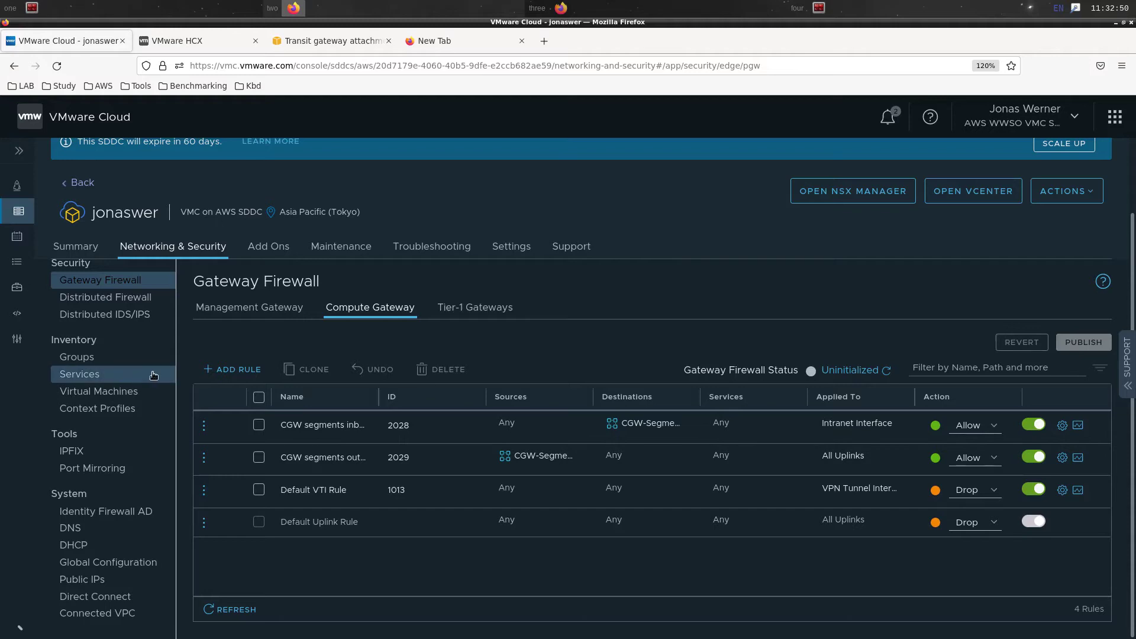
Expand vCenter FQDN in SDDC settings and select the vCenter hostname text
scroll(127, 382, "up", 5)
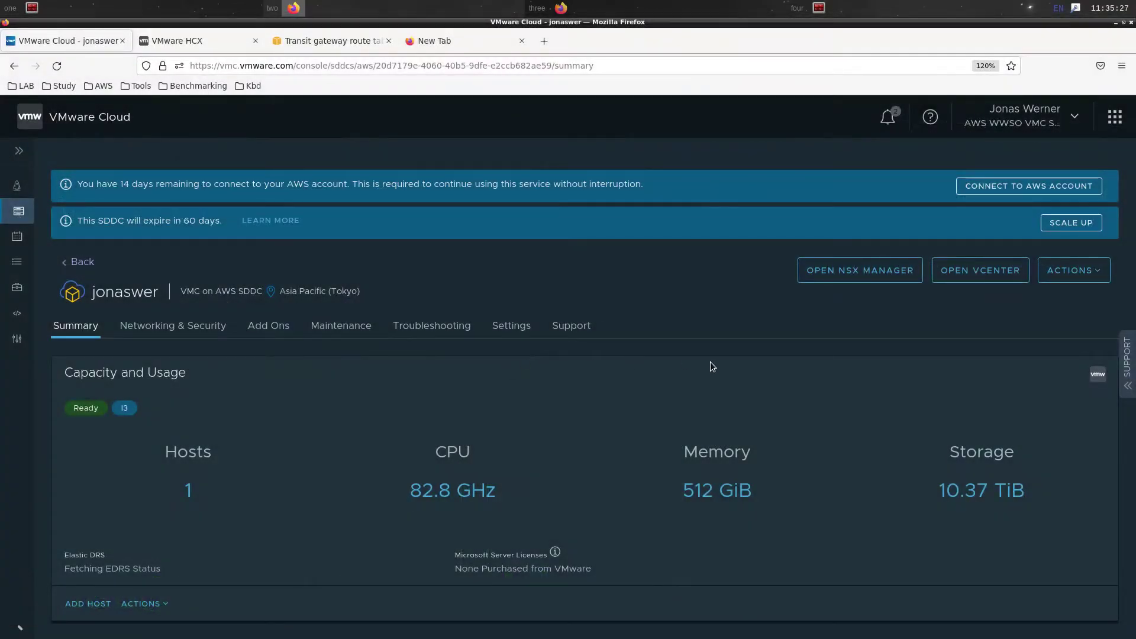
left_click(511, 326)
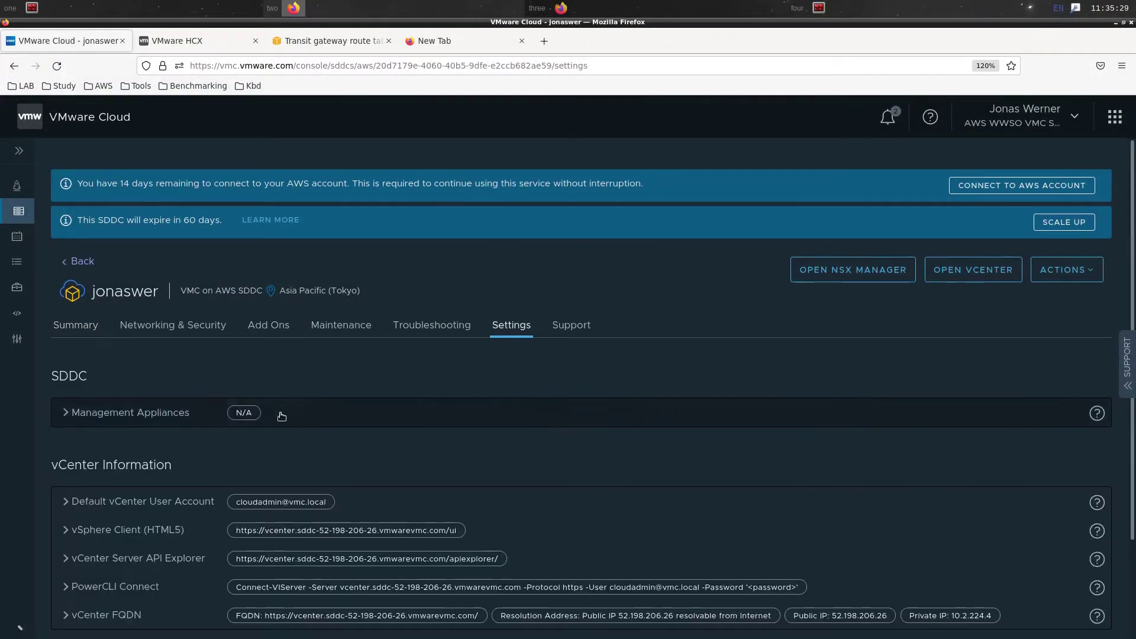
scroll(278, 414, "down", 2)
left_click(167, 503)
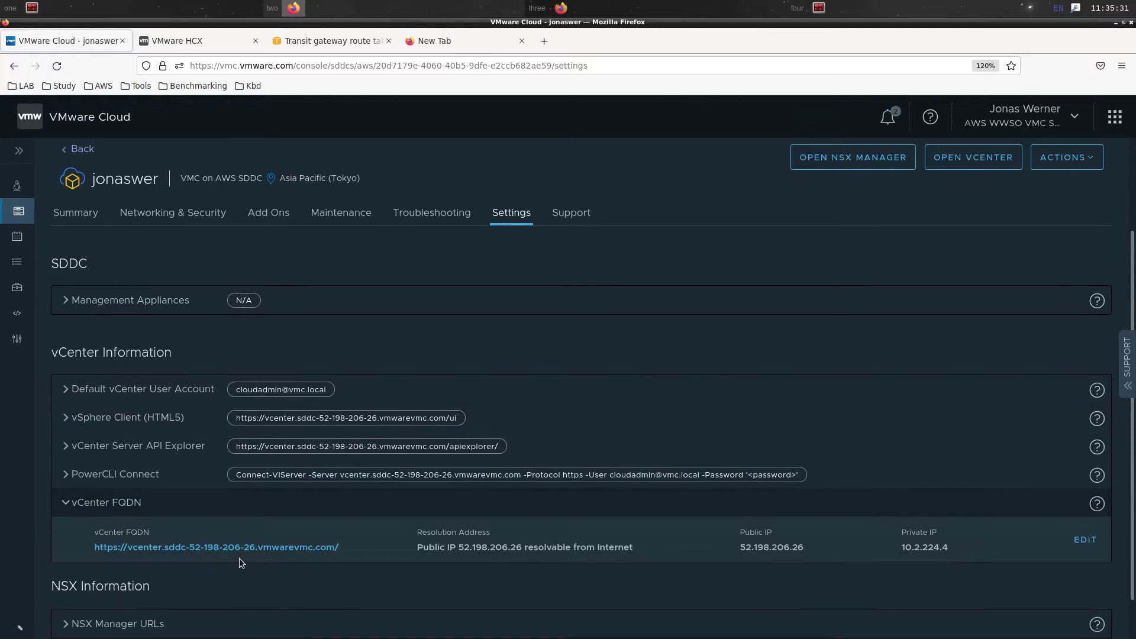
scroll(371, 568, "down", 2)
right_click(322, 507)
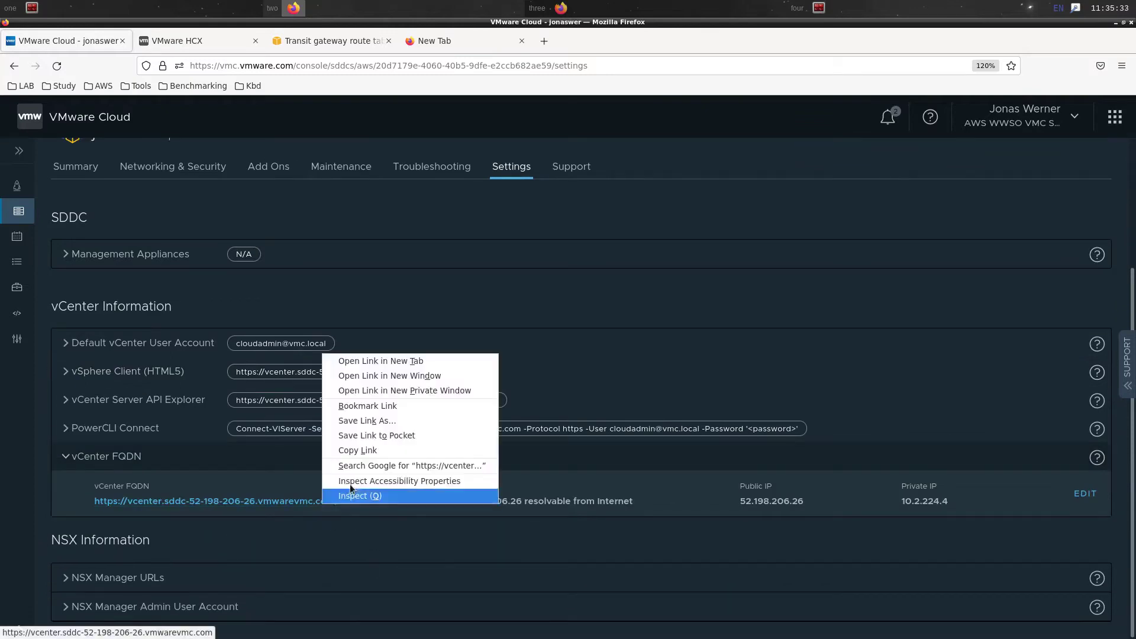
left_click(356, 514)
left_click_drag(350, 506, 127, 507)
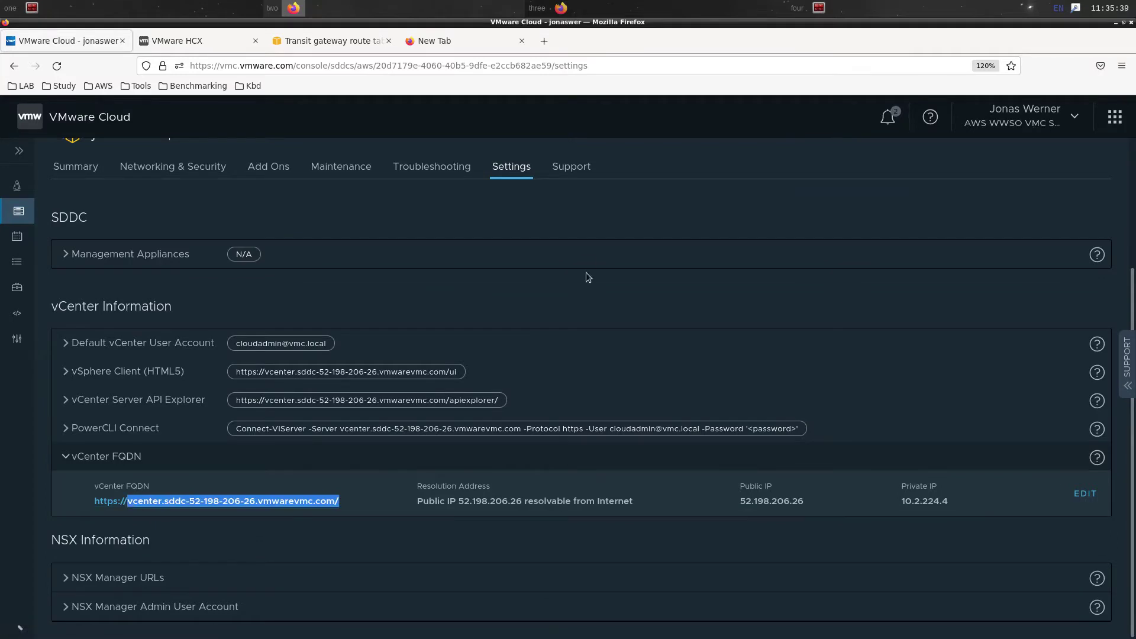
left_click(249, 5)
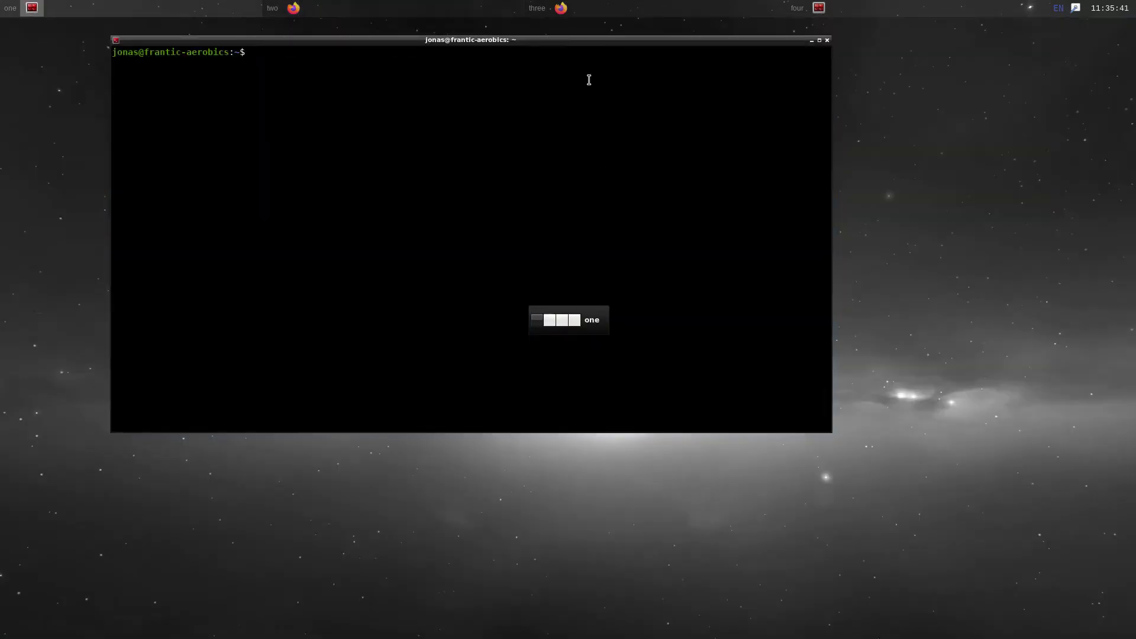
Run ping -c3 on the pasted vCenter hostname, getting 10.2.224.4 with 0% loss
left_click_drag(596, 41, 628, 64)
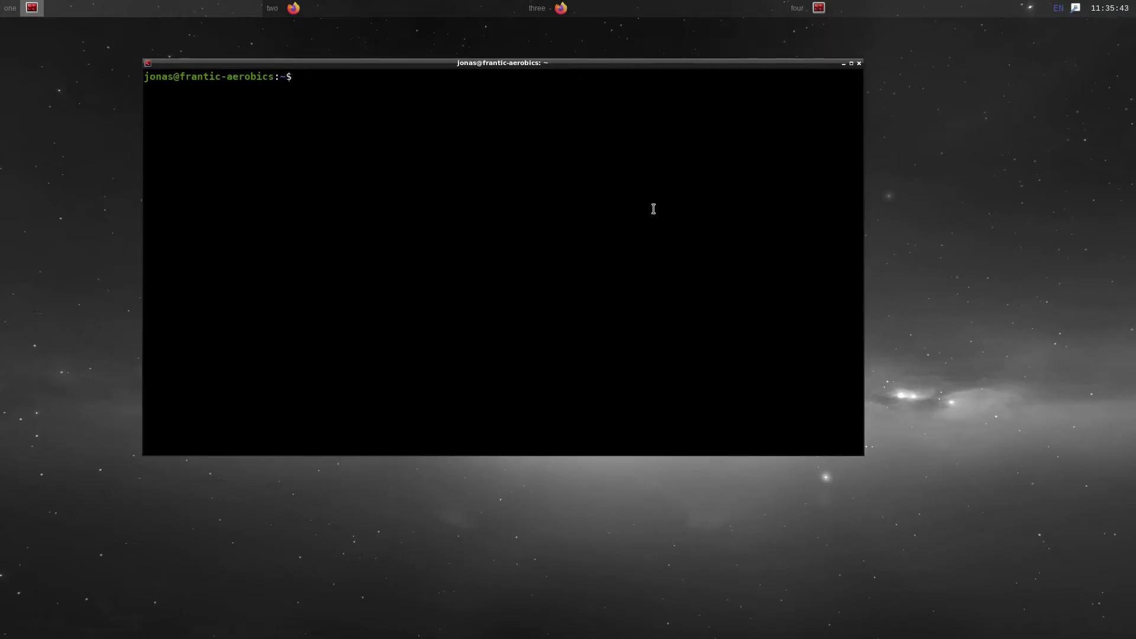
left_click_drag(832, 447, 965, 499)
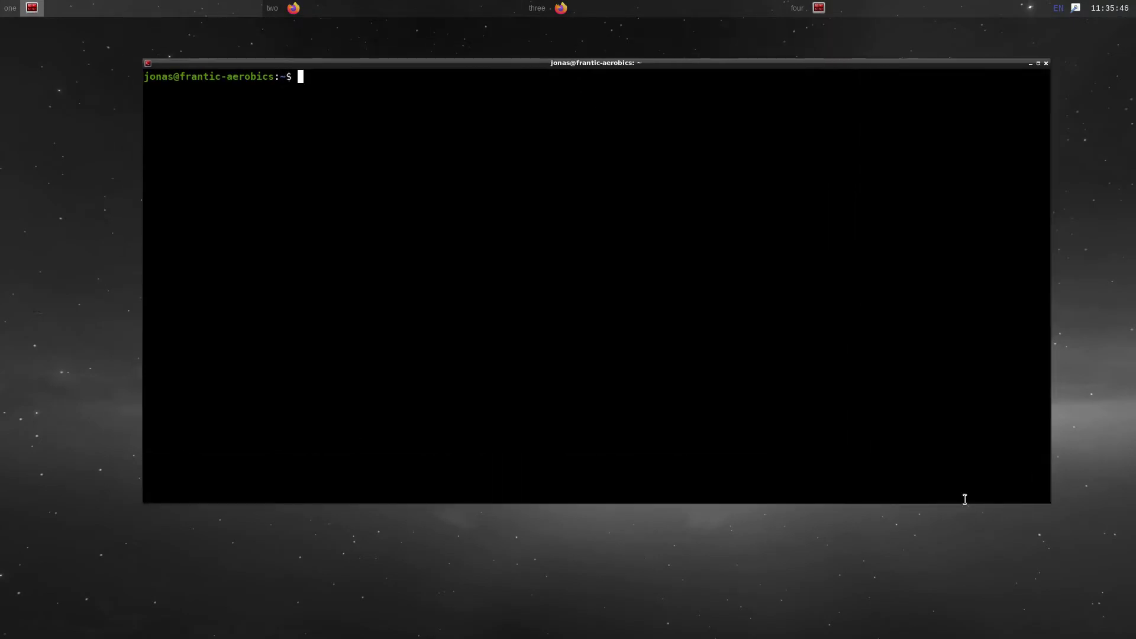
type("ping -c3")
middle_click(787, 285)
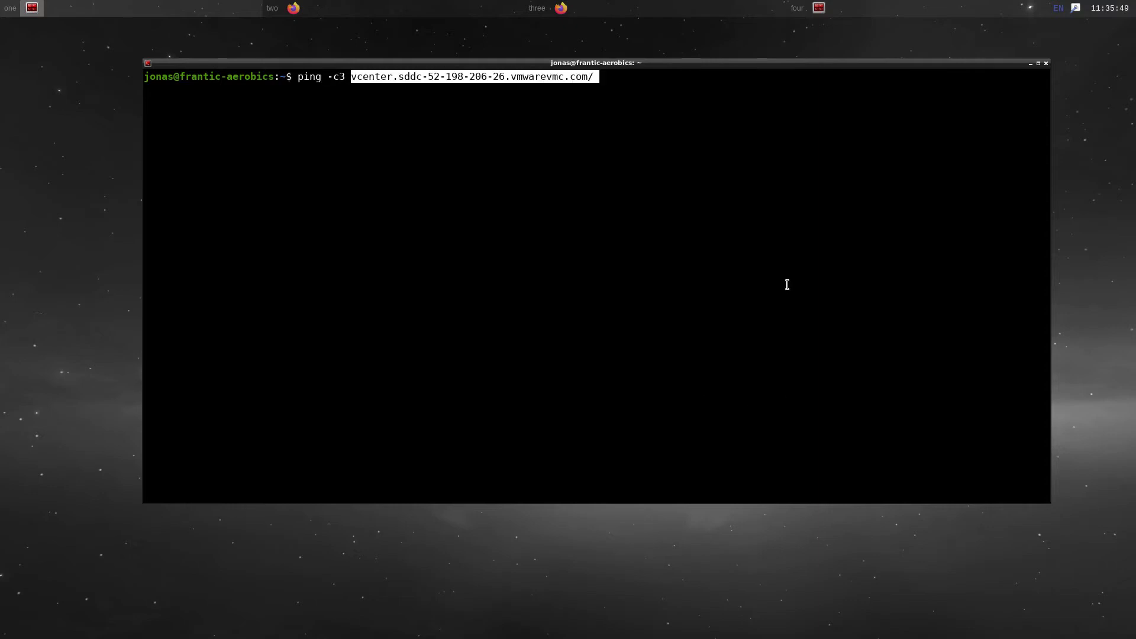
key("Return")
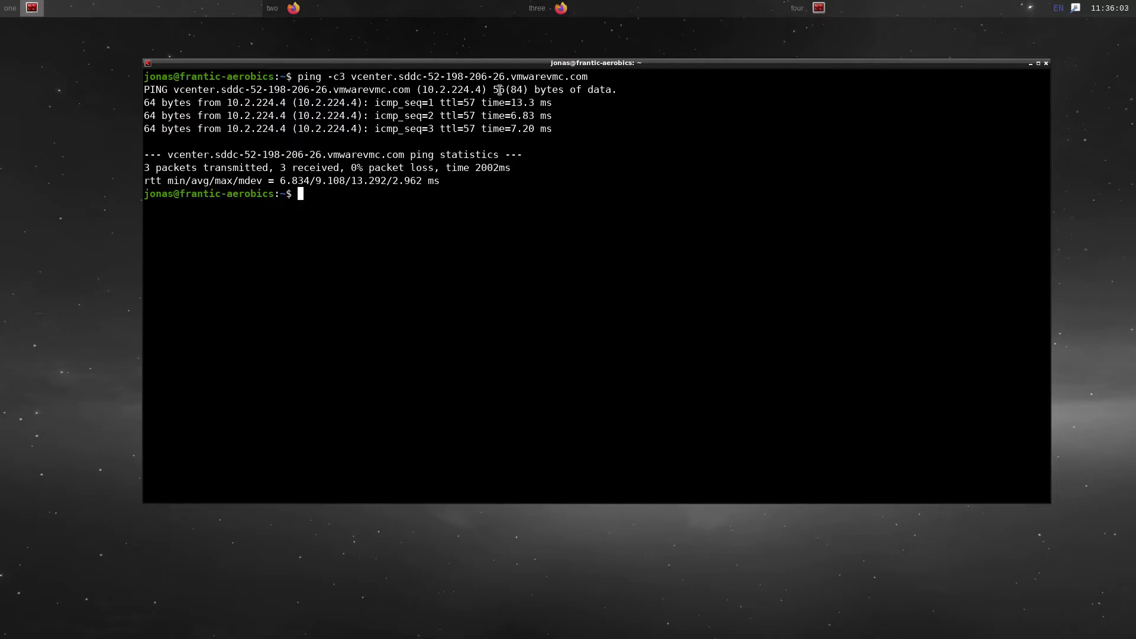
left_click(462, 8)
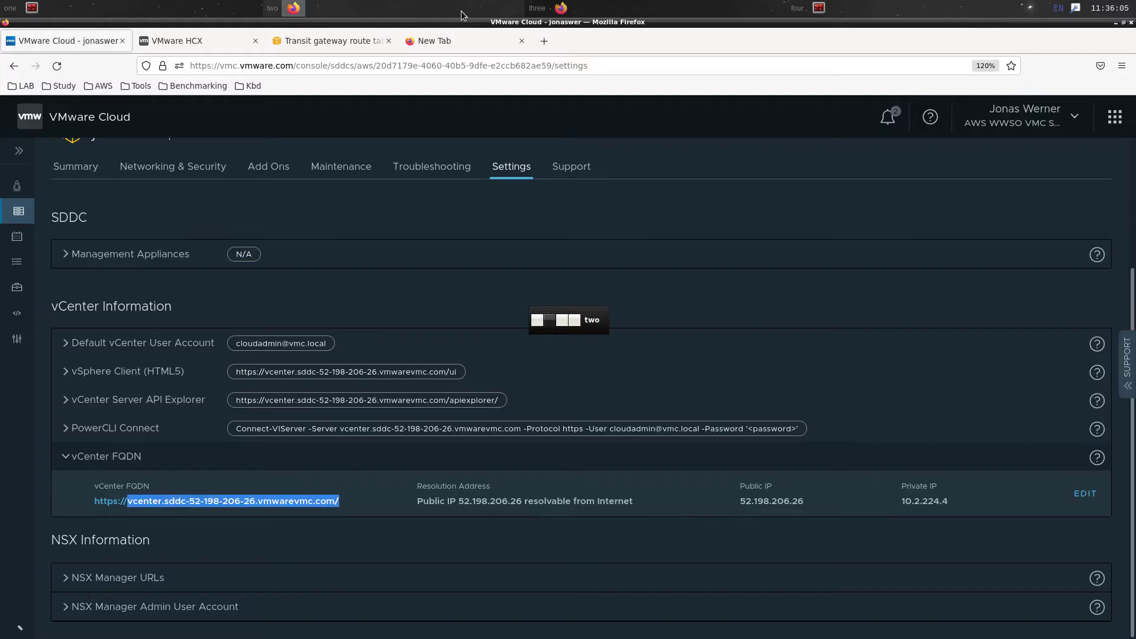
Open the vCenter URL in a new tab and bring up the vSphere Client login with an empty password field
left_click(449, 40)
key("ctrl+v")
key("Return")
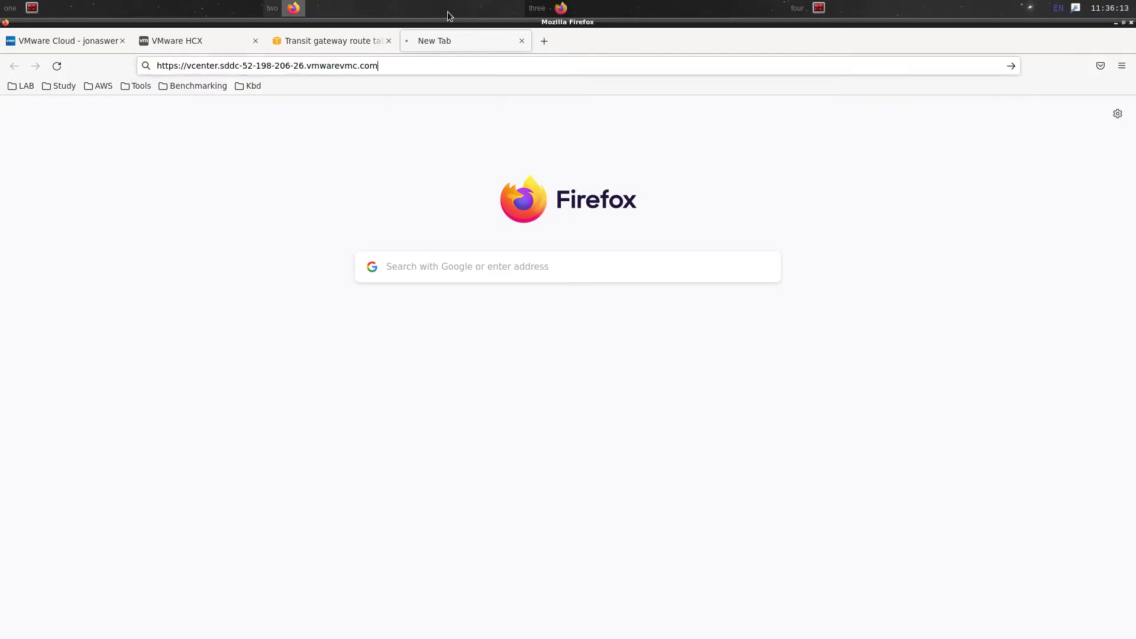
left_click(189, 171)
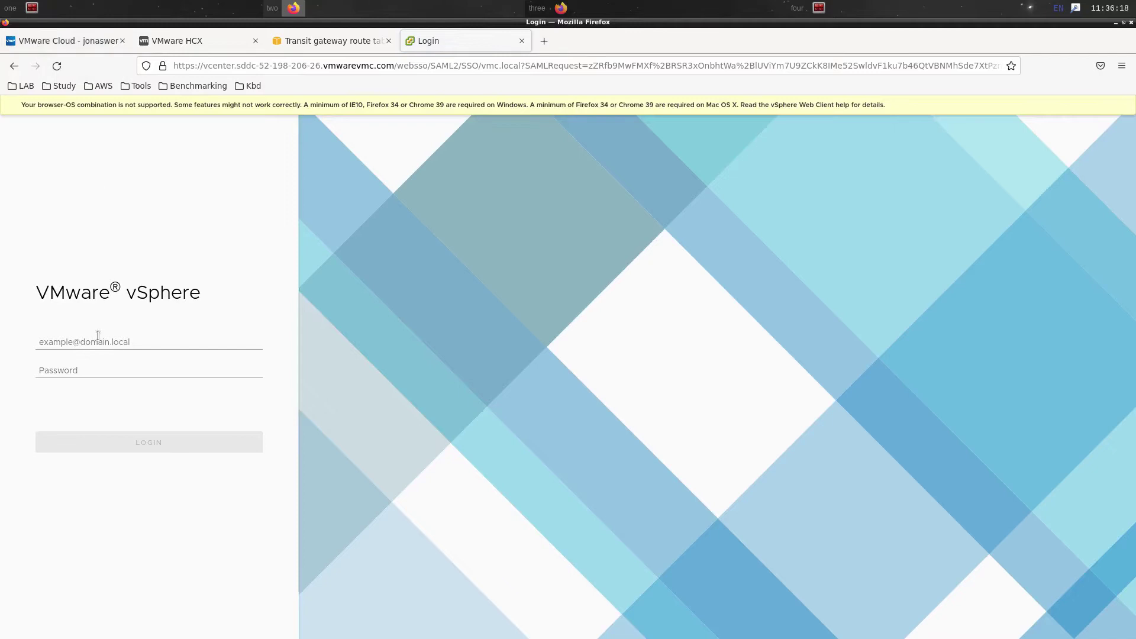
left_click(99, 336)
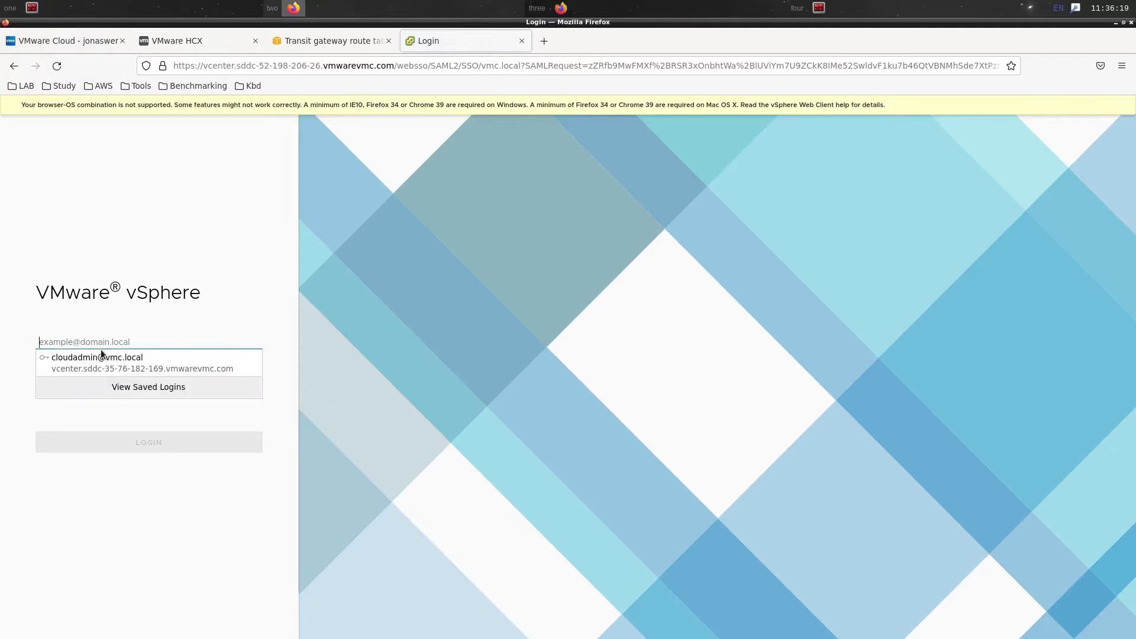
left_click(98, 357)
left_click(98, 370)
key("ctrl+a")
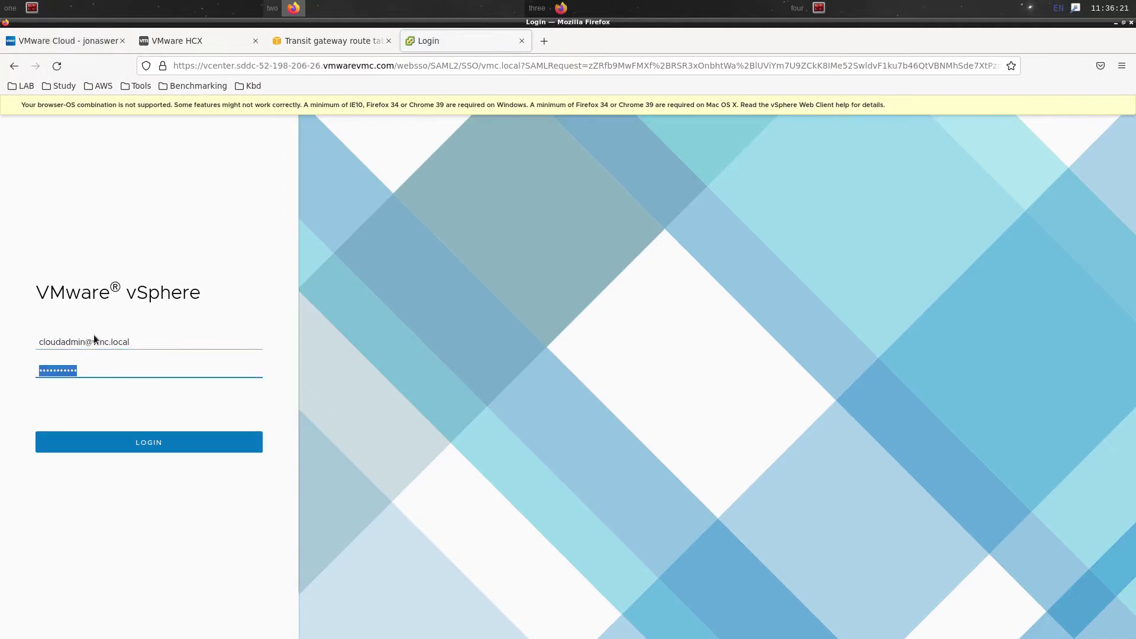
key("BackSpace")
left_click(201, 202)
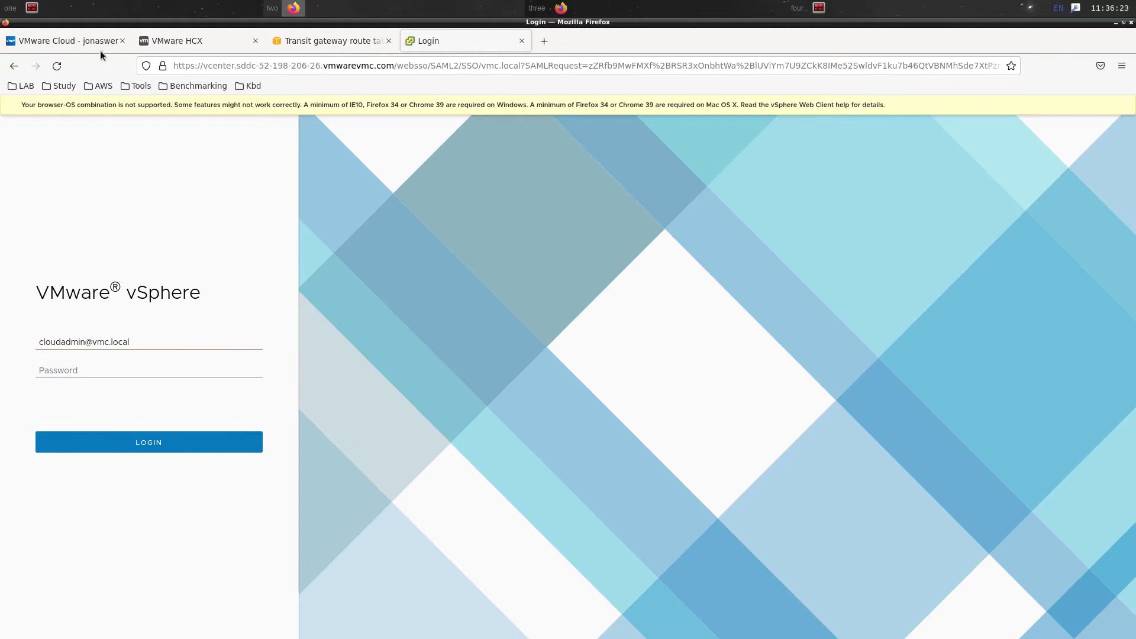
Copy the cloudadmin password from the SDDC console and log in to vSphere Client with it
left_click(82, 43)
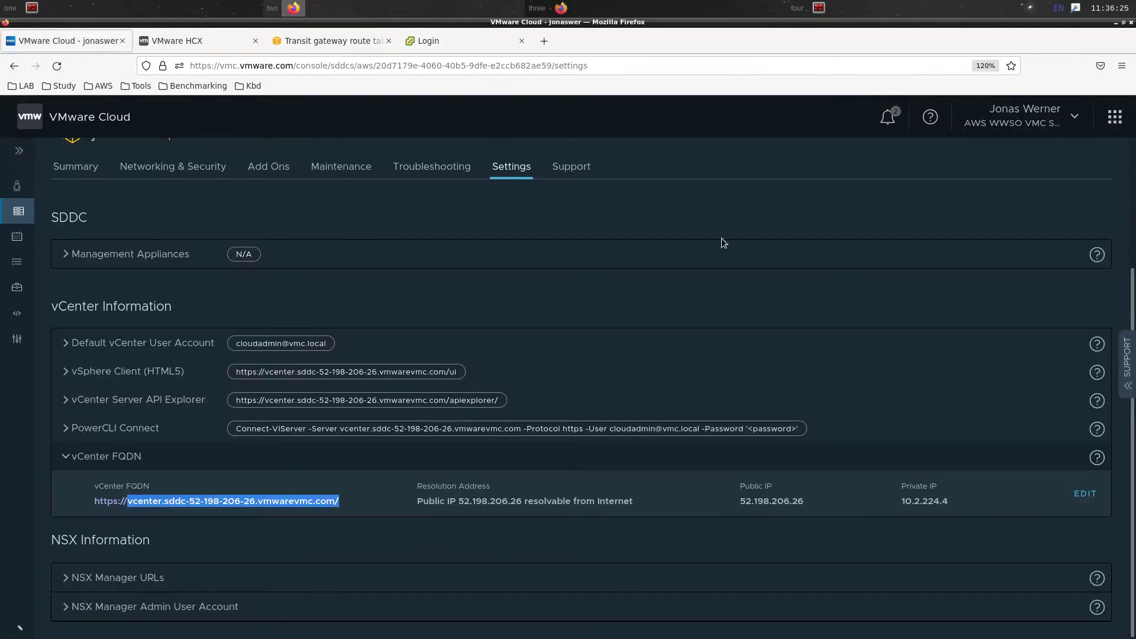
scroll(950, 299, "up", 5)
left_click(941, 272)
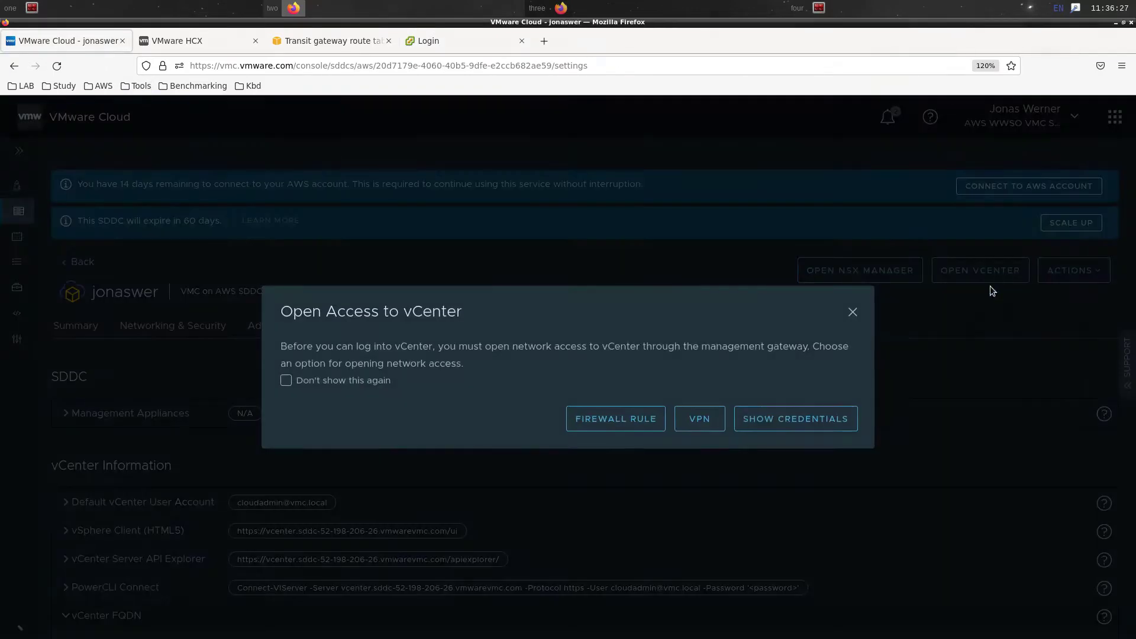
left_click(778, 427)
left_click(747, 414)
left_click(750, 276)
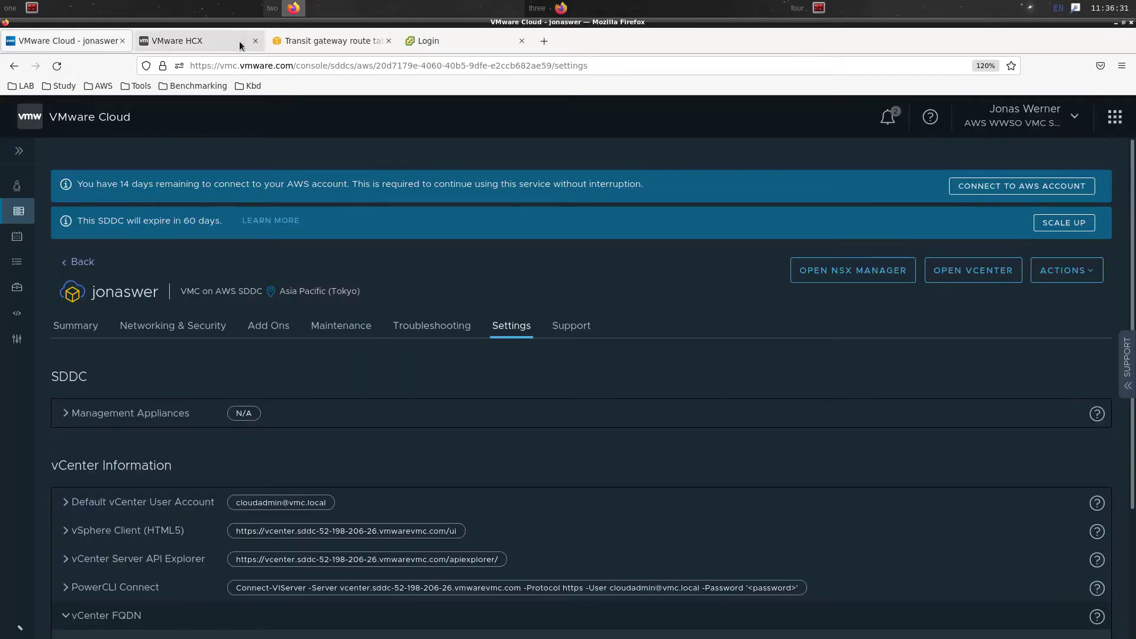
left_click(428, 43)
left_click(126, 374)
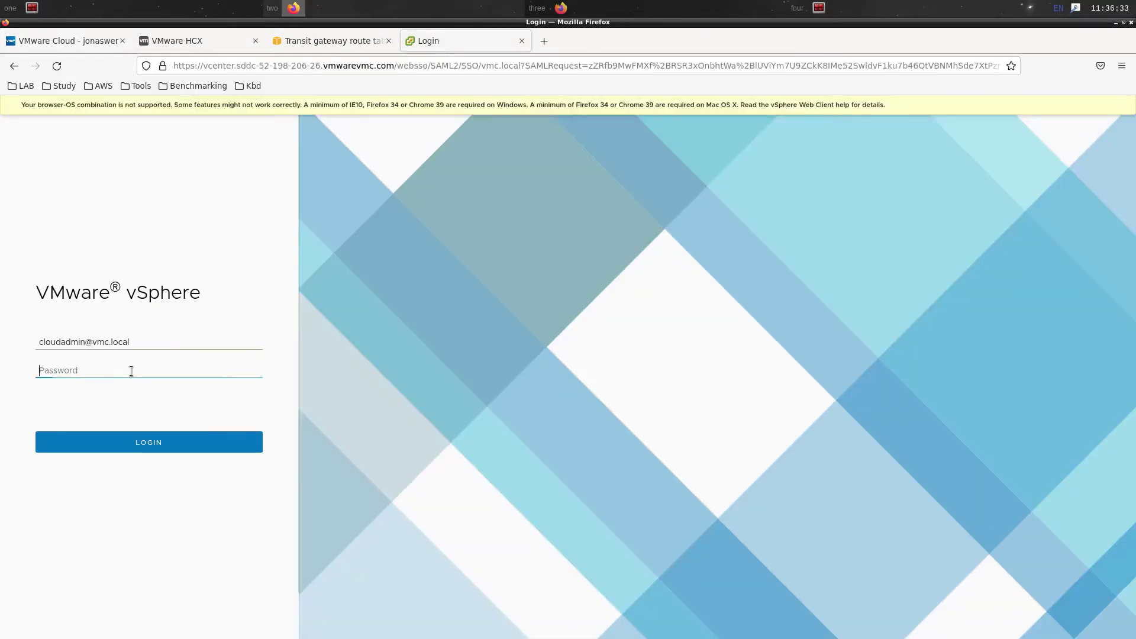
key("ctrl+v")
left_click(116, 438)
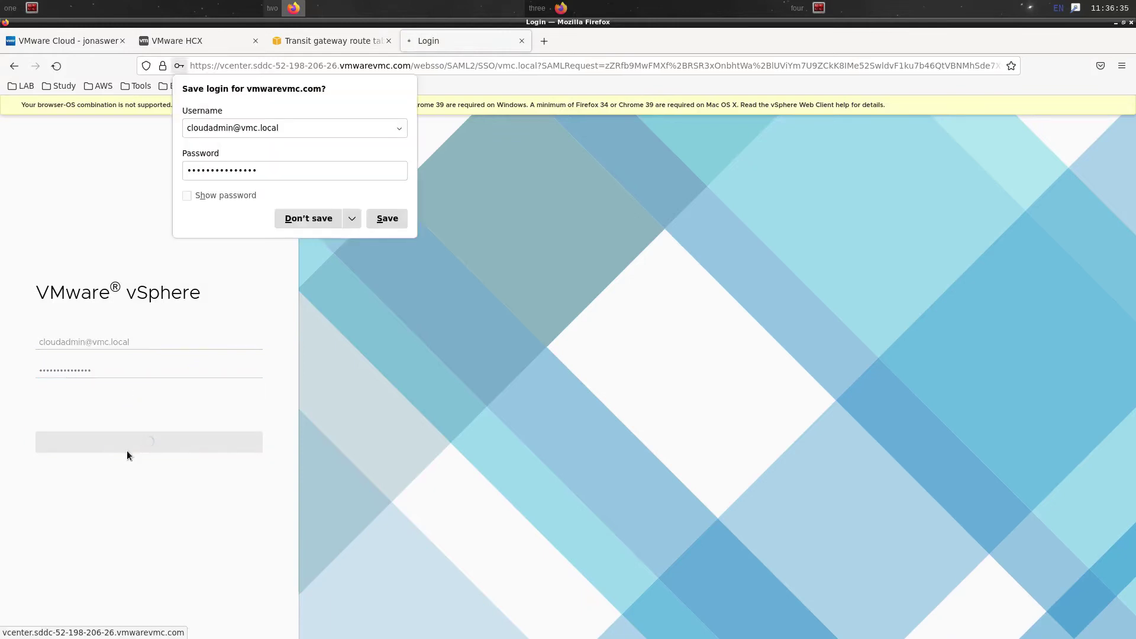
left_click(314, 220)
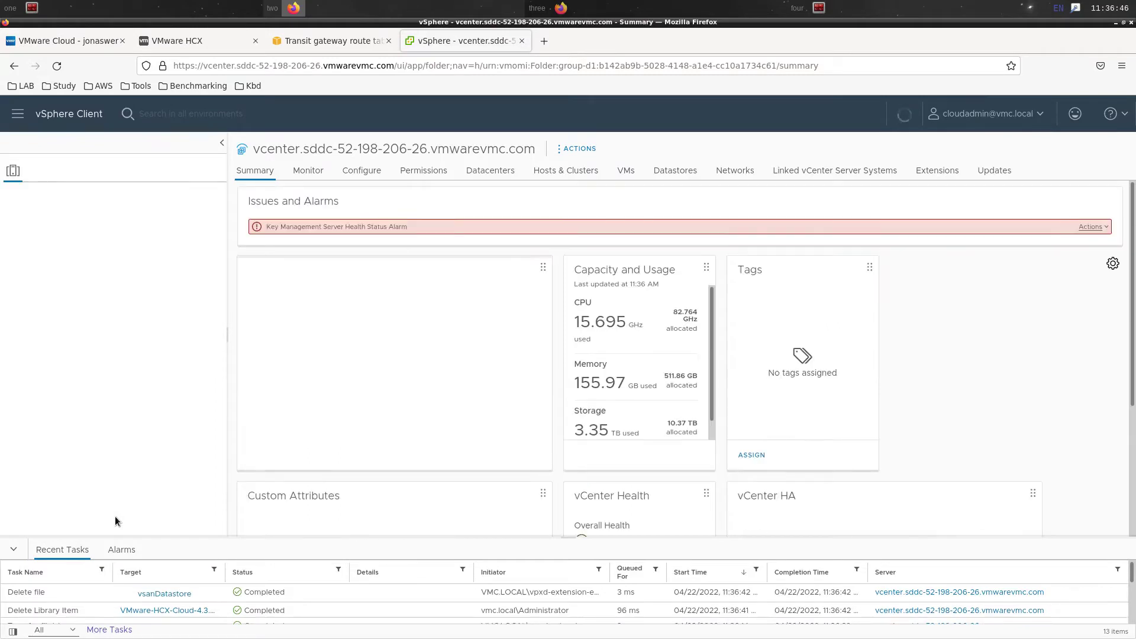
Reset the Key Management Server alarm to green and open the hcx_cloud_manager VM summary
left_click(1093, 227)
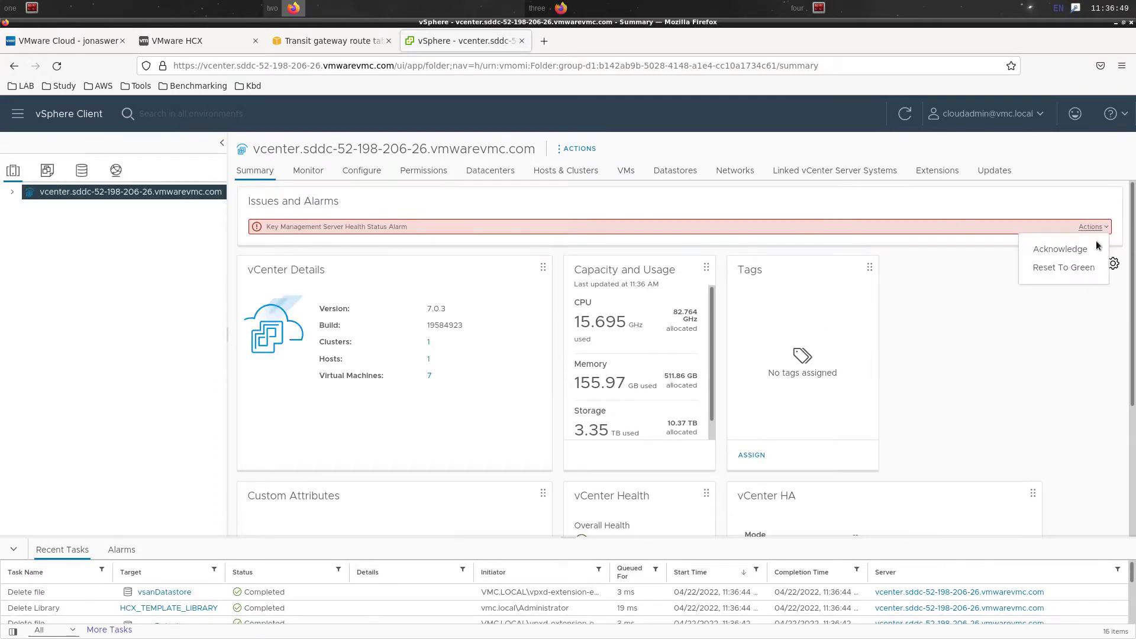
left_click(1084, 269)
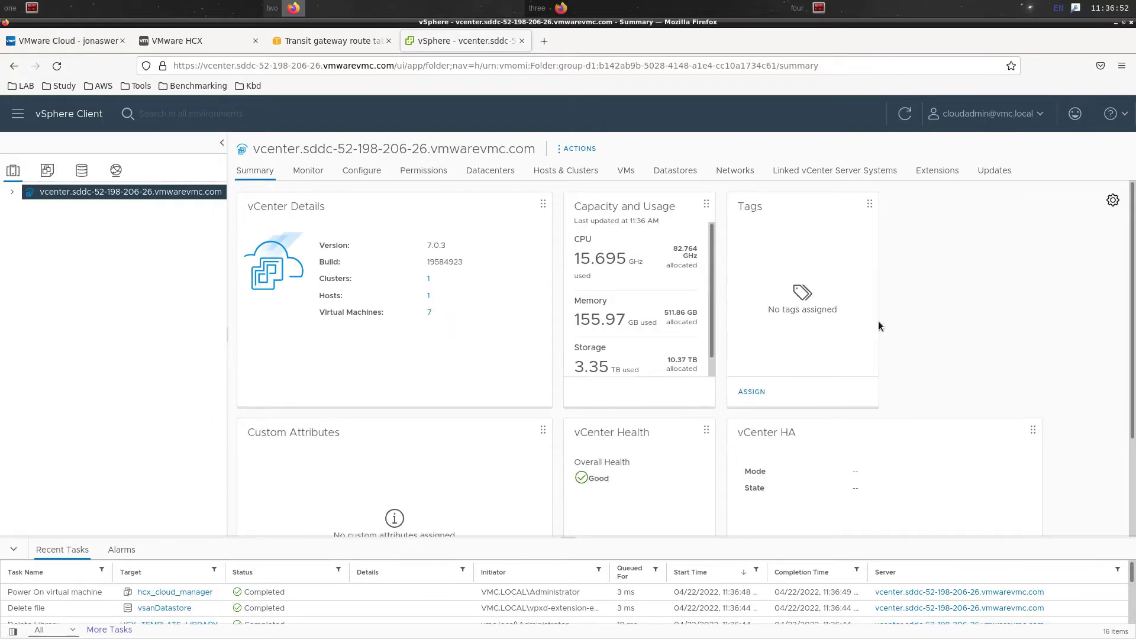
left_click(11, 192)
left_click(23, 211)
left_click(36, 230)
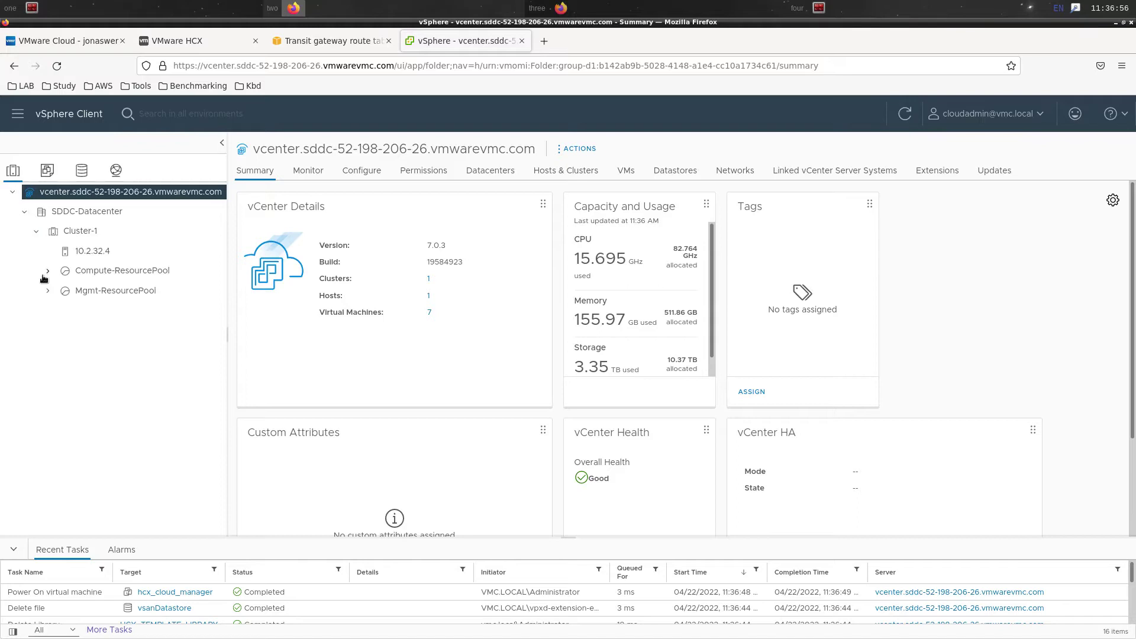
left_click(48, 291)
left_click(49, 272)
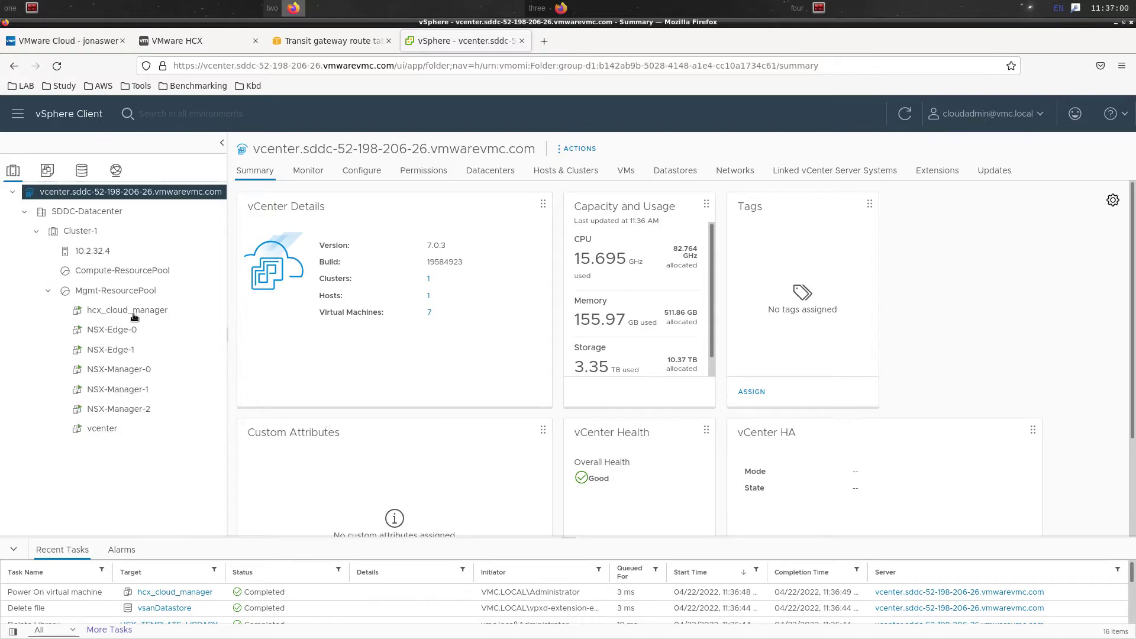
left_click(165, 311)
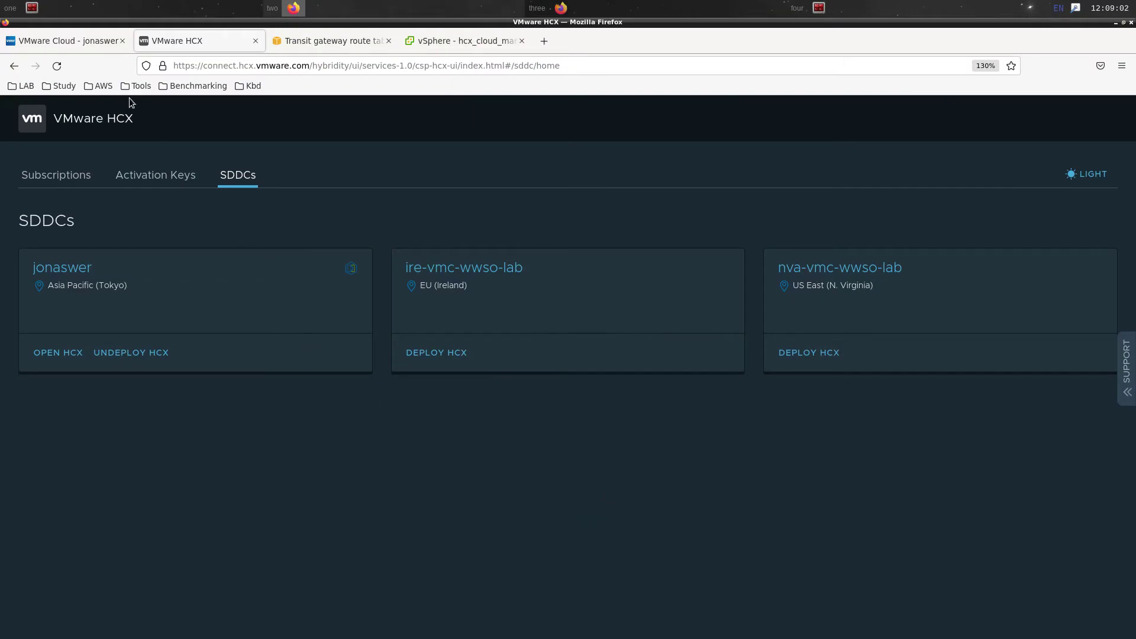
Open the SDDC Settings and expand the HCX FQDN details
left_click(86, 39)
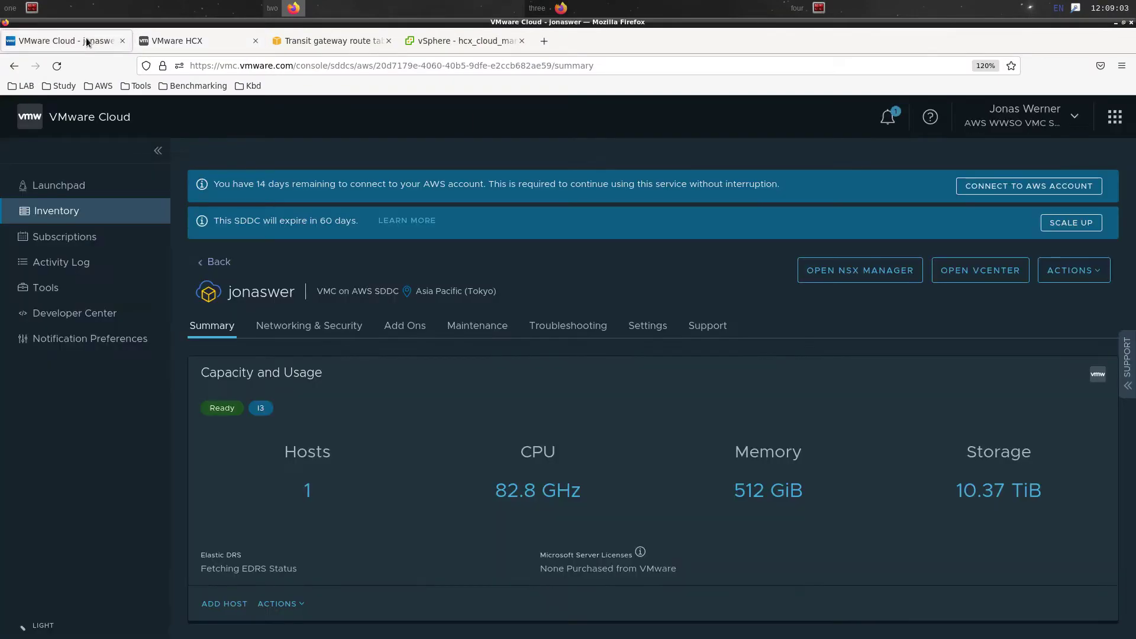
left_click(302, 327)
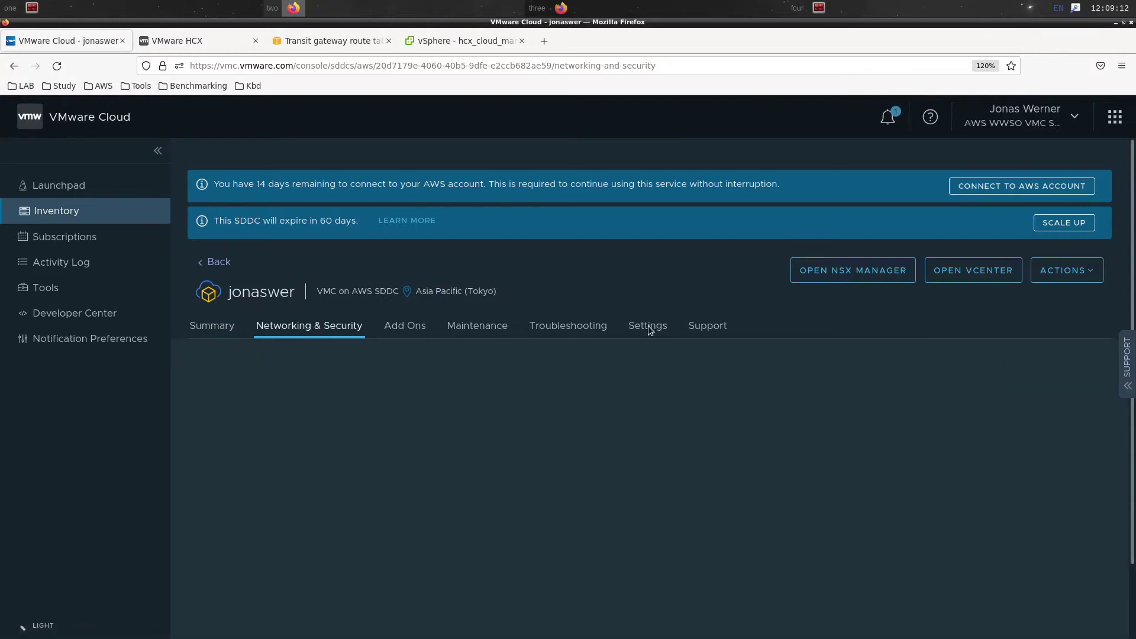
left_click(650, 328)
scroll(1038, 355, "down", 4)
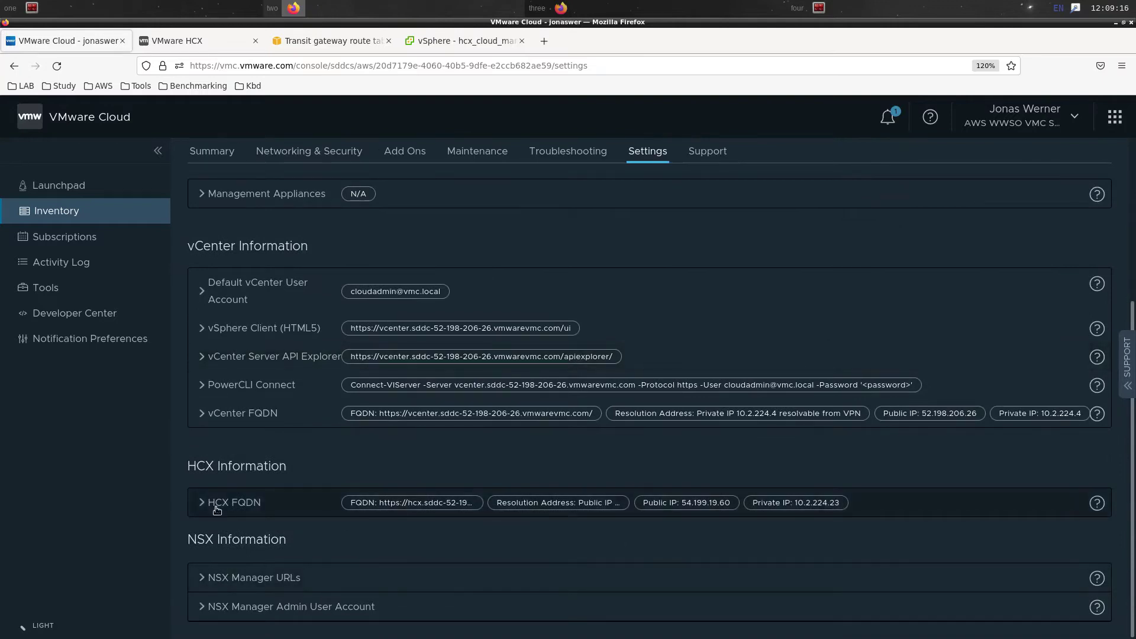
left_click(215, 508)
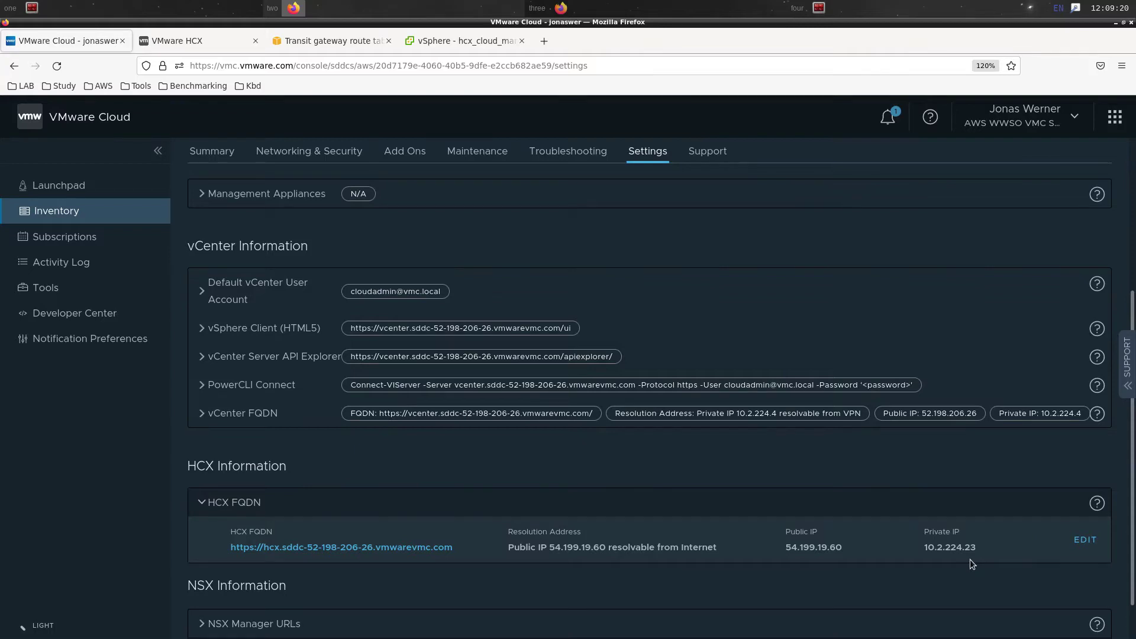
Change the HCX FQDN resolution address to private IP 10.2.224.23 and save it
left_click(1079, 541)
left_click(613, 562)
left_click(605, 592)
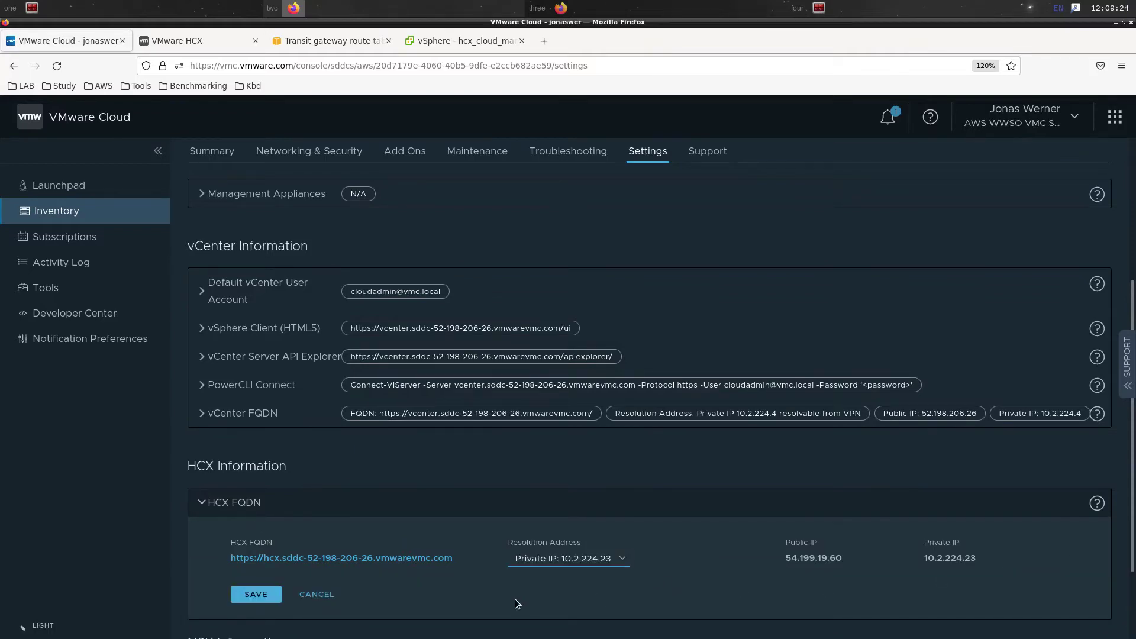
left_click(255, 594)
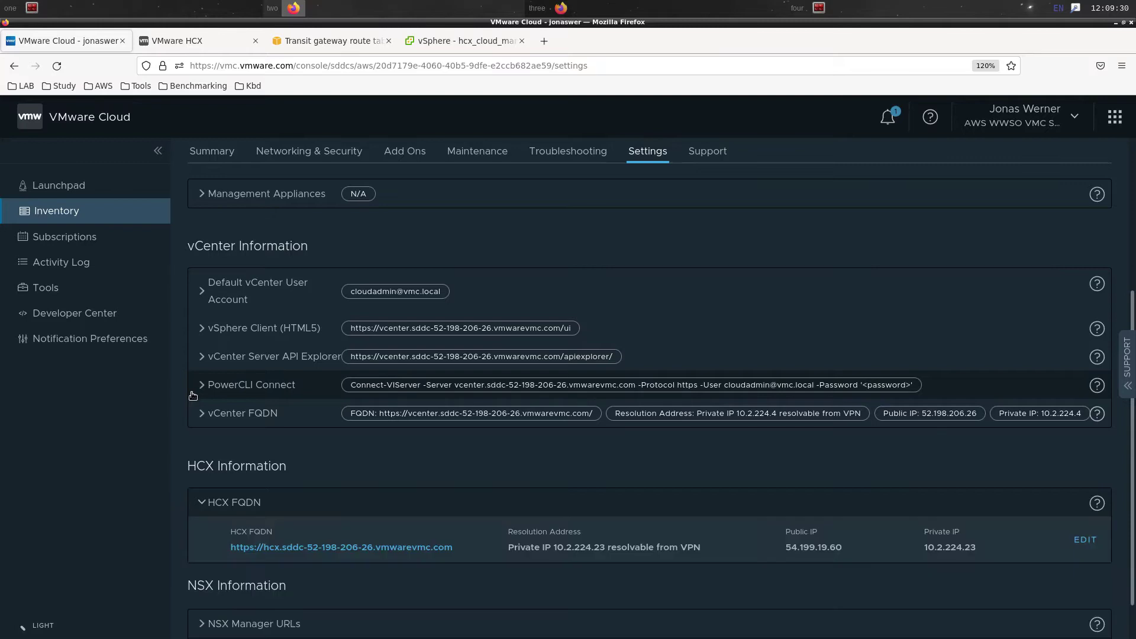
left_click(282, 155)
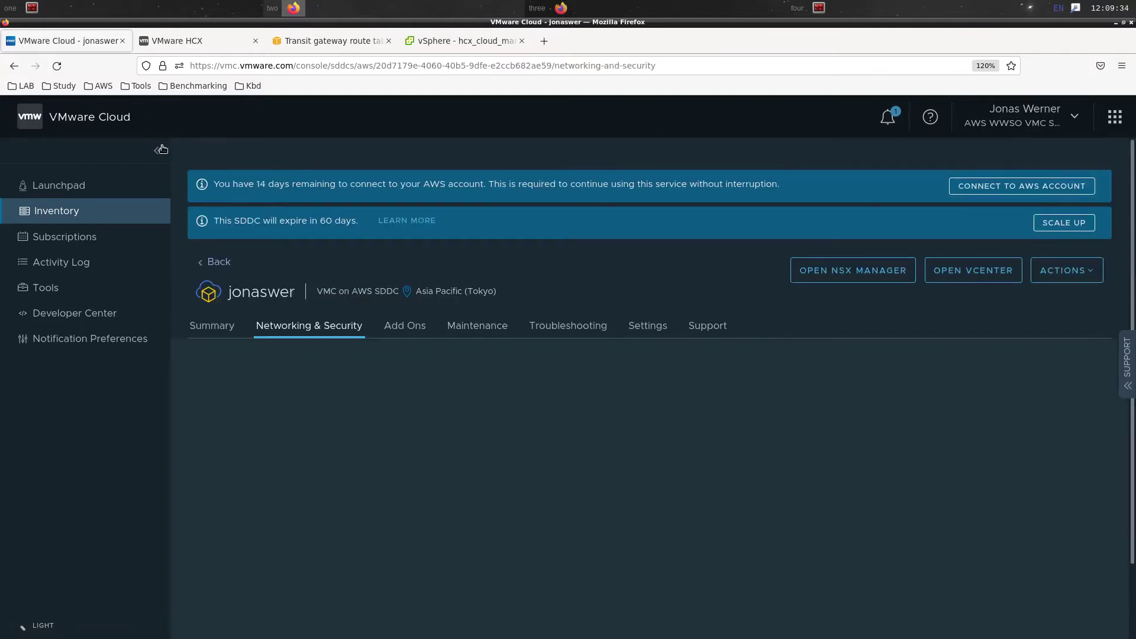
Open the Management Gateway firewall rules and add a new rule
left_click(161, 156)
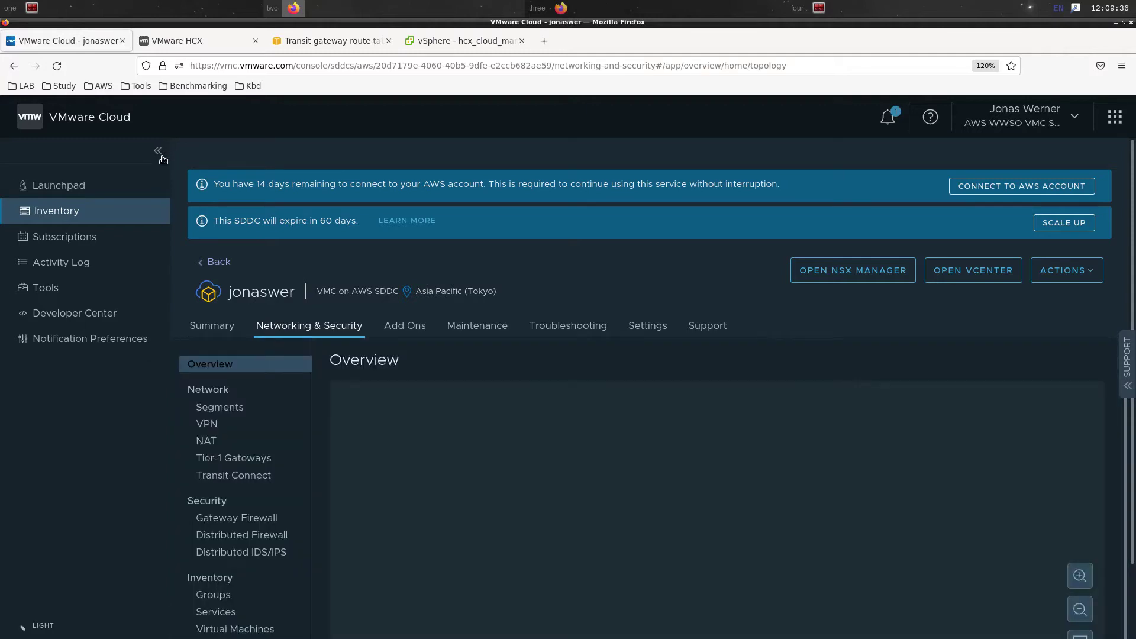
scroll(118, 432, "down", 2)
scroll(118, 432, "down", 1)
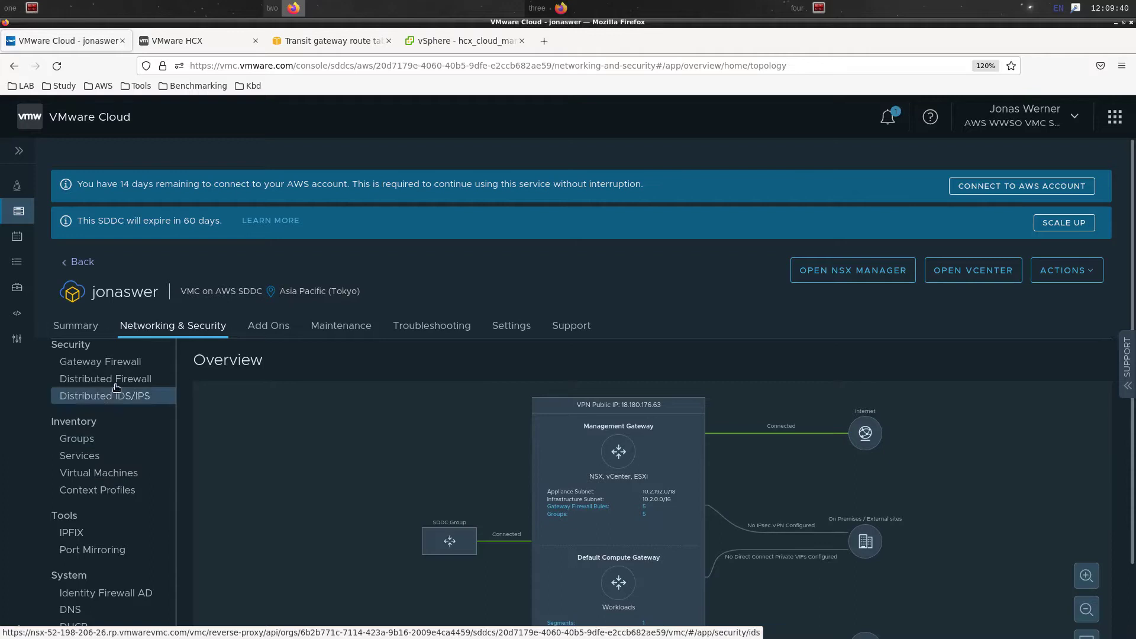
left_click(127, 367)
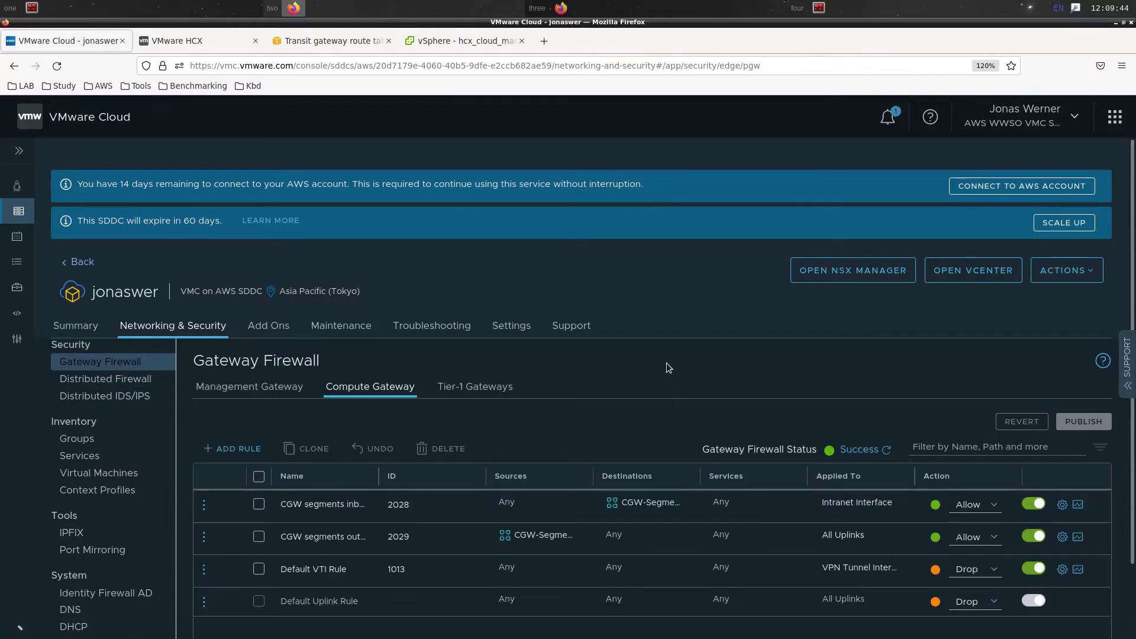
scroll(664, 361, "down", 2)
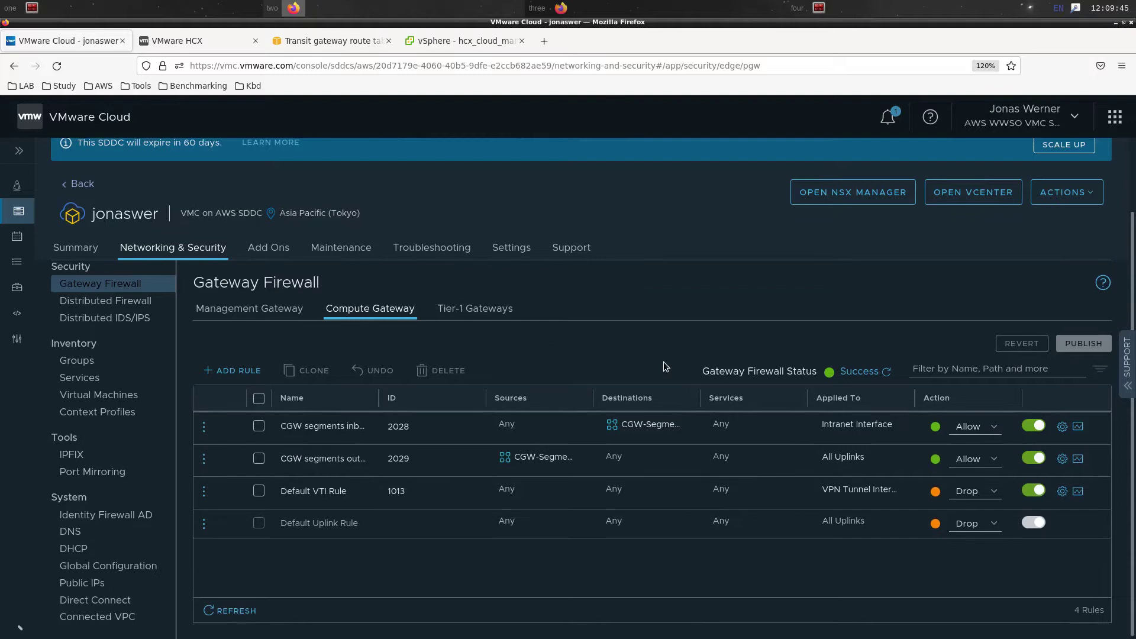
left_click(275, 310)
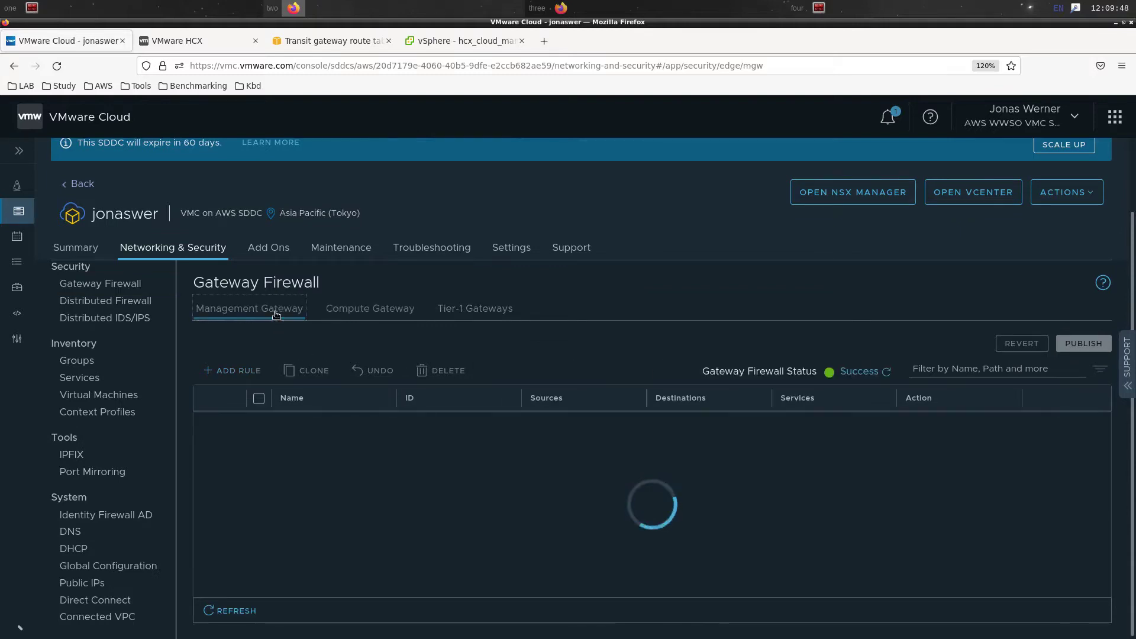
left_click(240, 371)
Name the rule 'HCX outbound', set its source to the system-defined HCX group, and add another rule
left_click(300, 426)
type("HCX outbound")
key("Return")
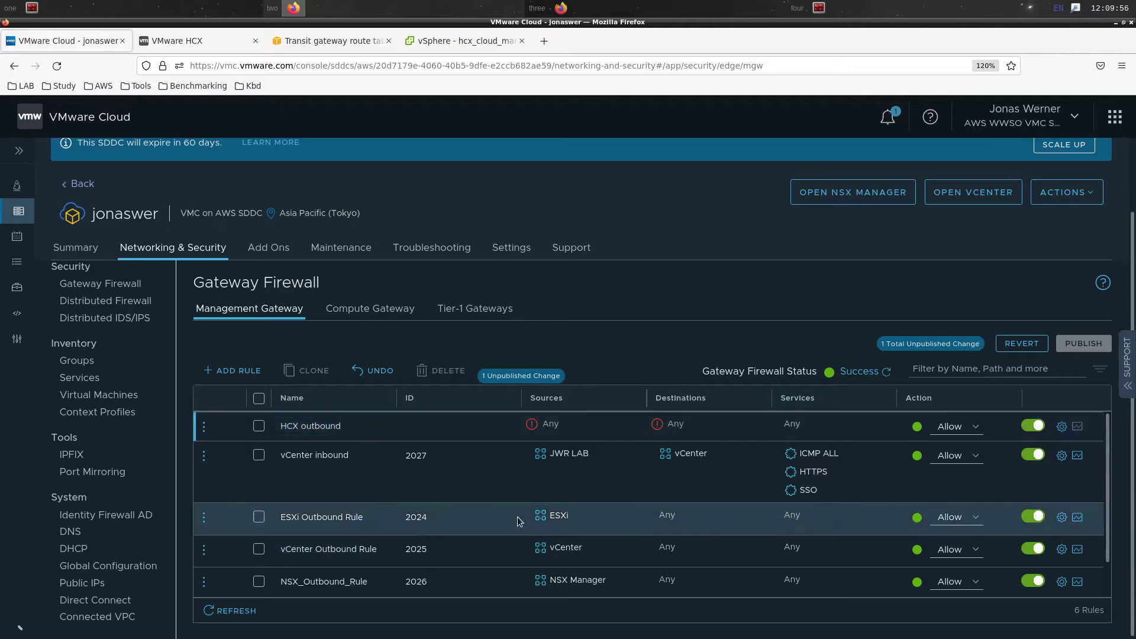
left_click(633, 429)
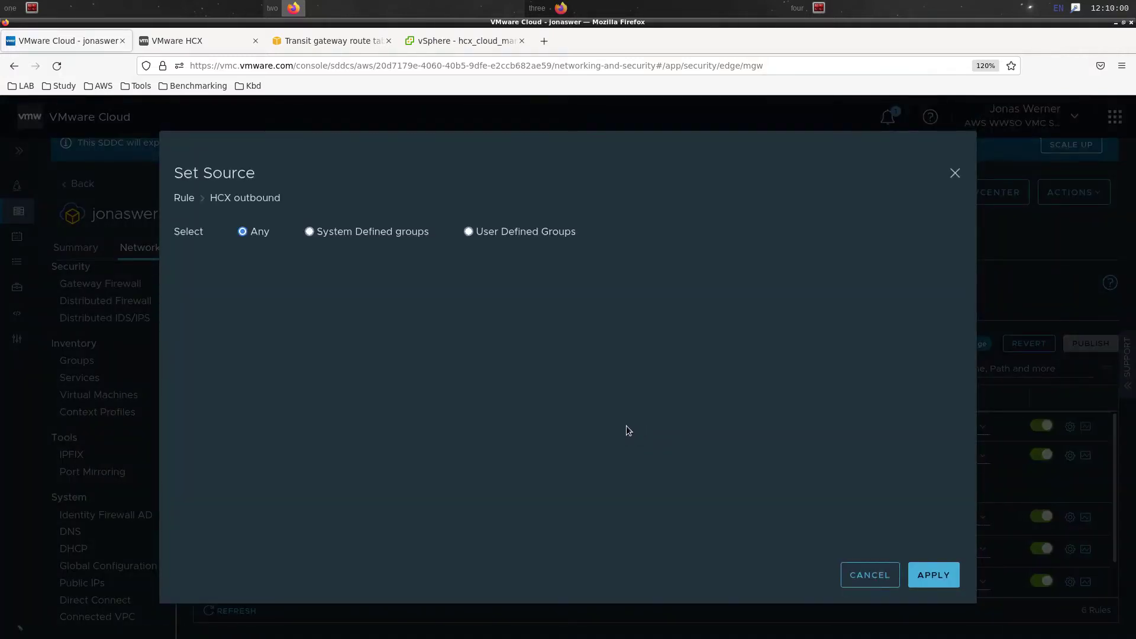
left_click(402, 235)
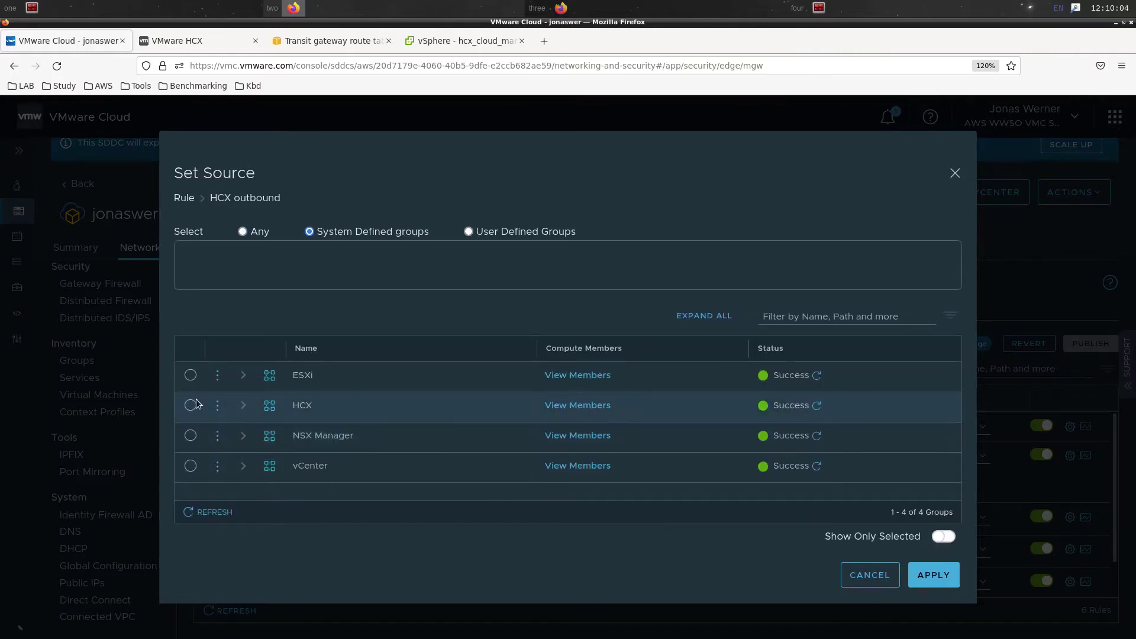
left_click(190, 405)
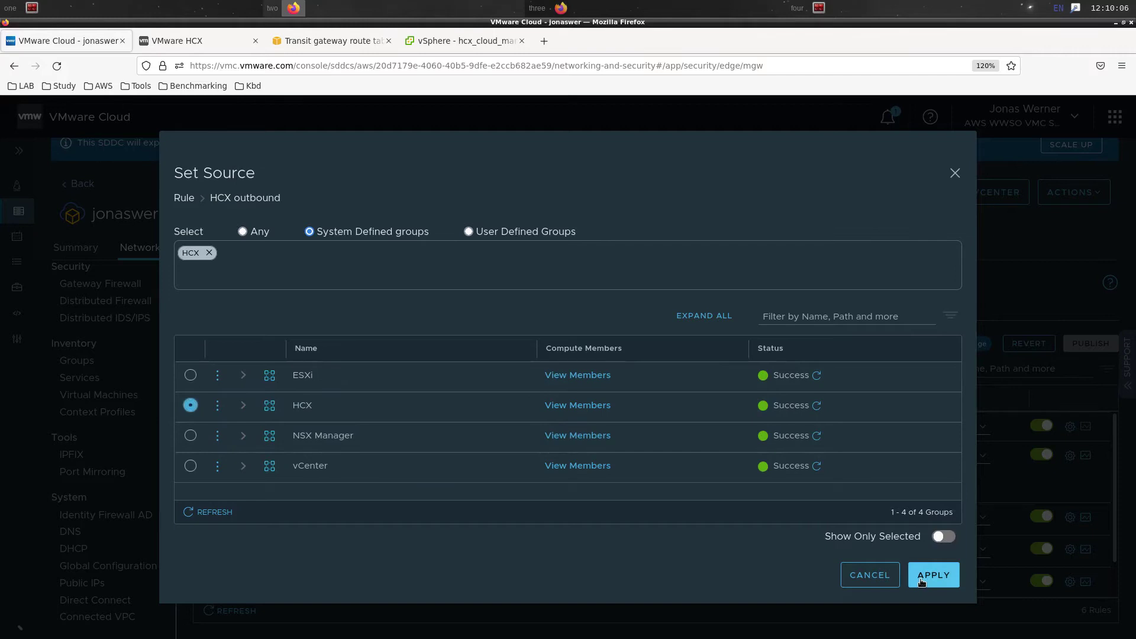
left_click(922, 582)
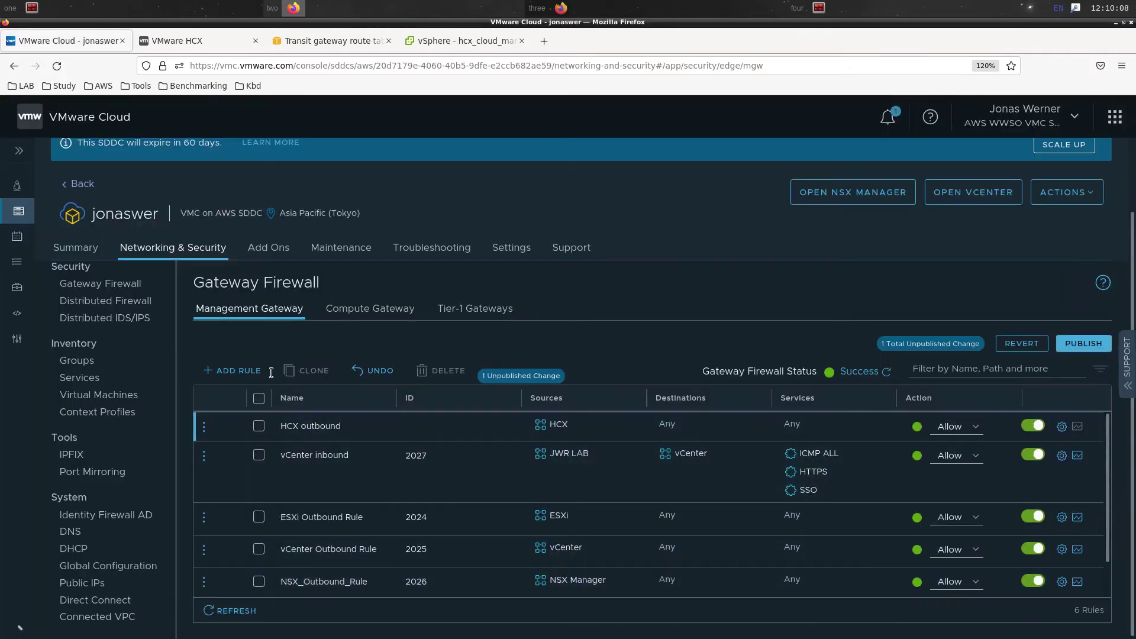
left_click(254, 373)
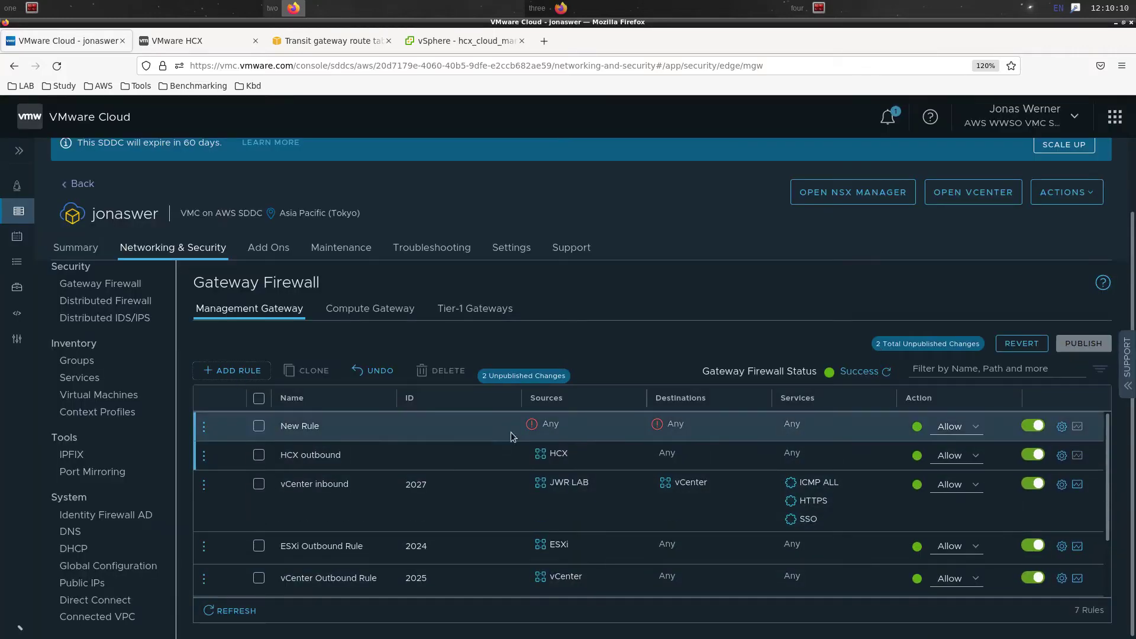
Name the new rule 'HCX inbound' with source JWR LAB and destination HCX
left_click(359, 427)
type("HCX inbound")
left_click(630, 429)
left_click(634, 428)
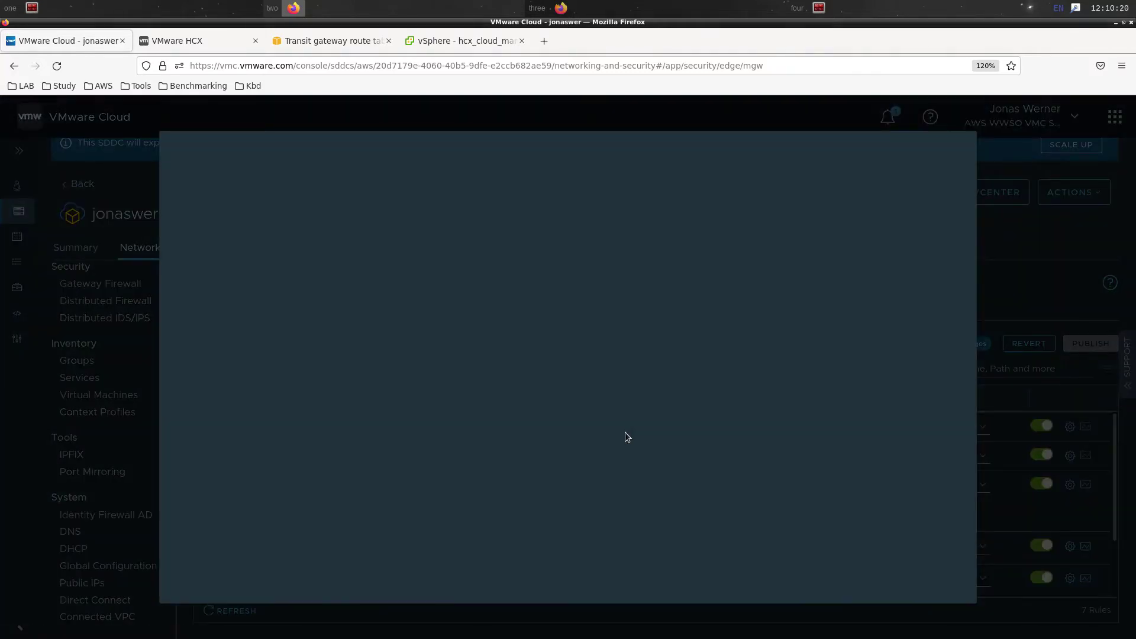
left_click(548, 239)
left_click(187, 381)
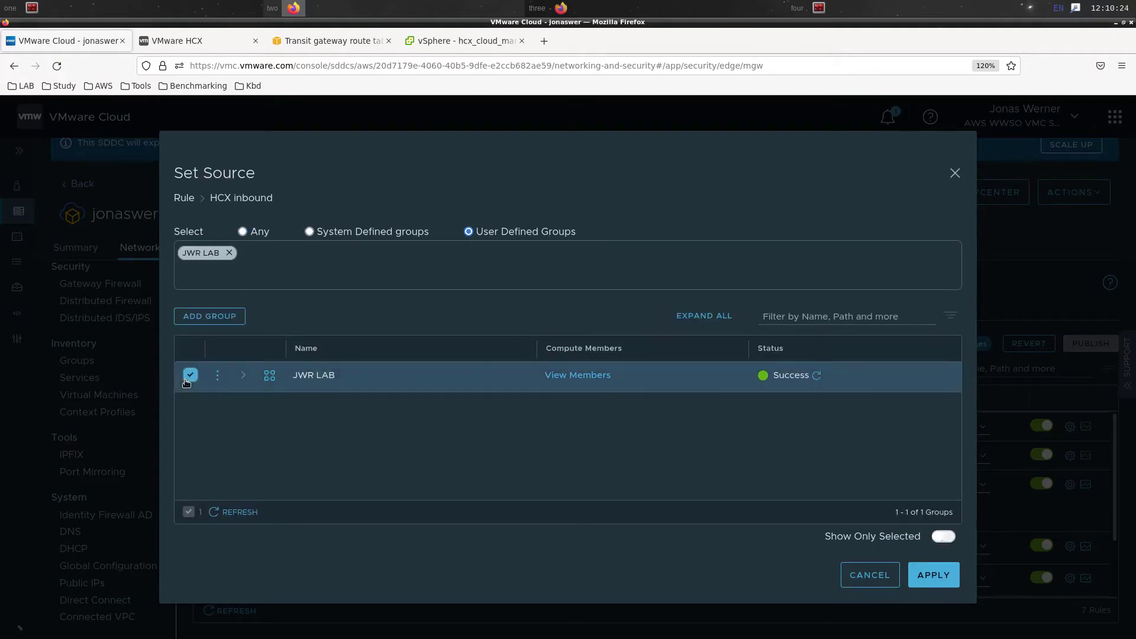
left_click(931, 575)
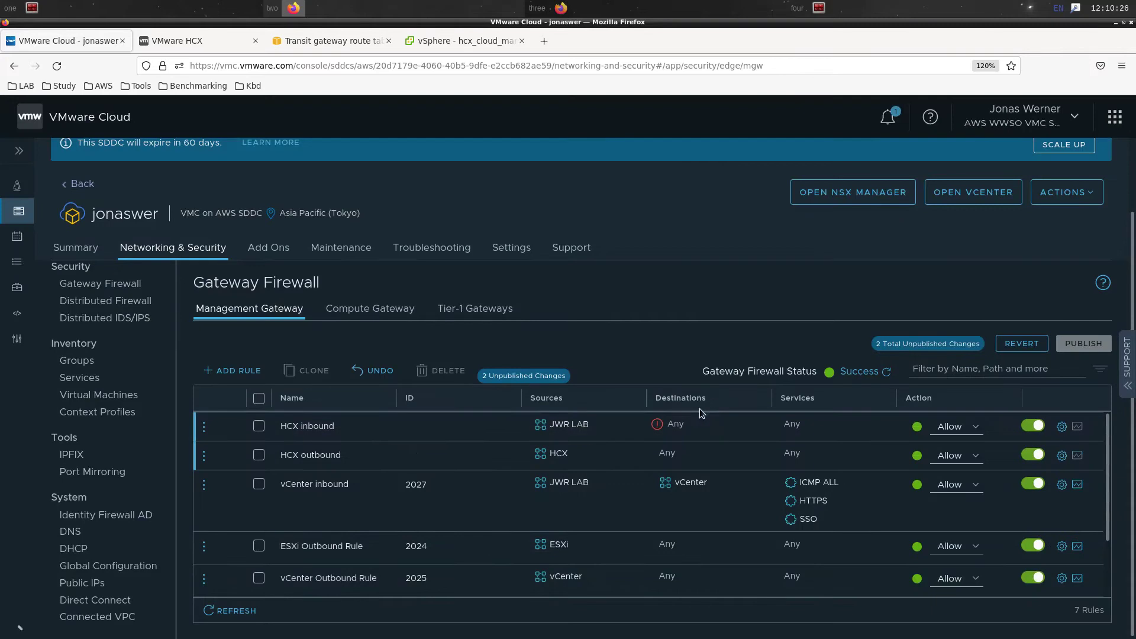
left_click(755, 427)
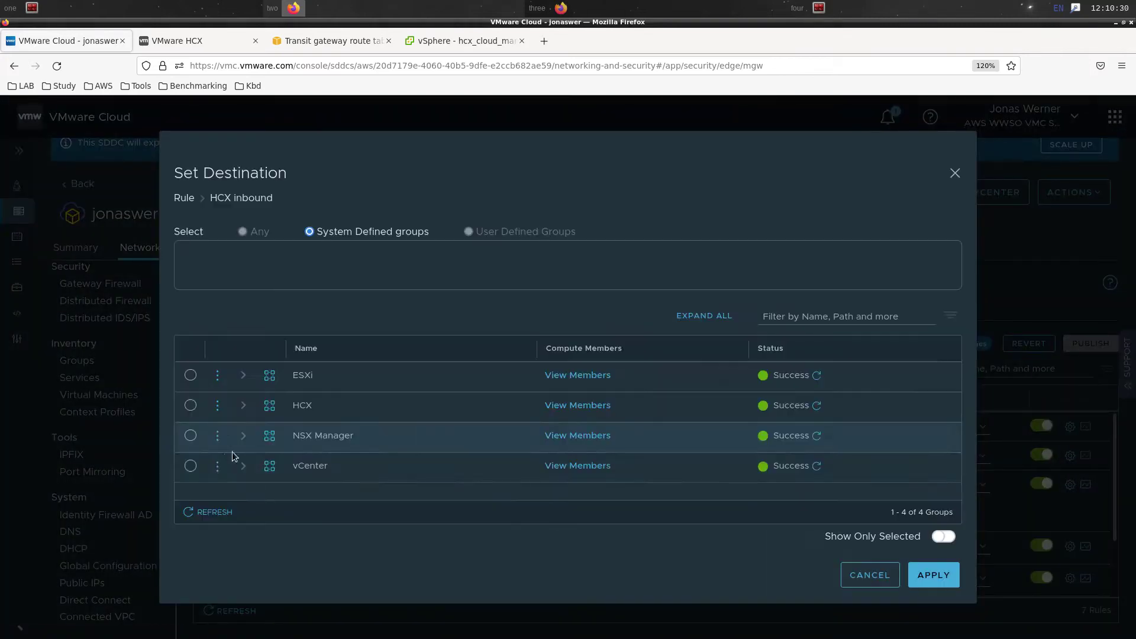
left_click(190, 406)
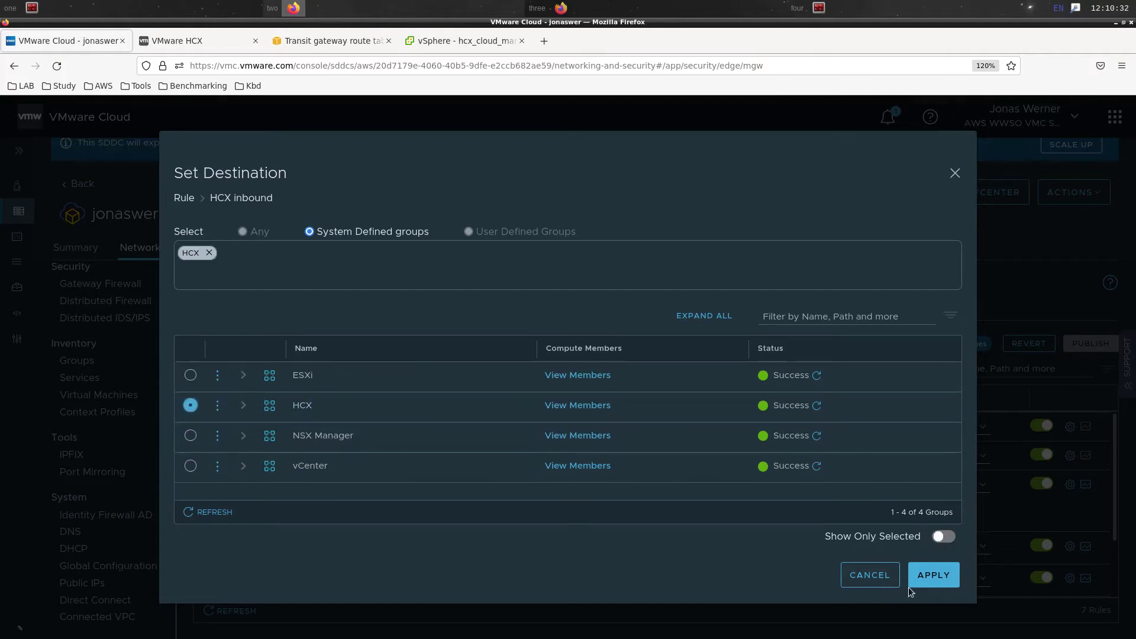
left_click(933, 575)
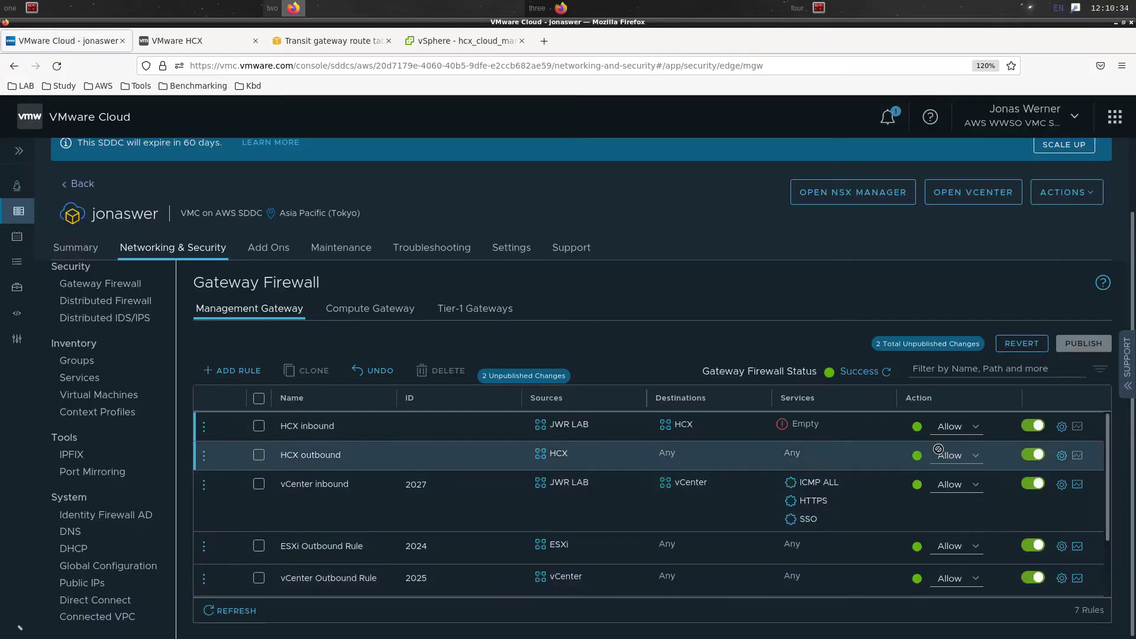
Allow HTTPS, Appliance Management, SSH and ICMP services in the rule and publish the changes
left_click(881, 425)
left_click(869, 453)
left_click(858, 478)
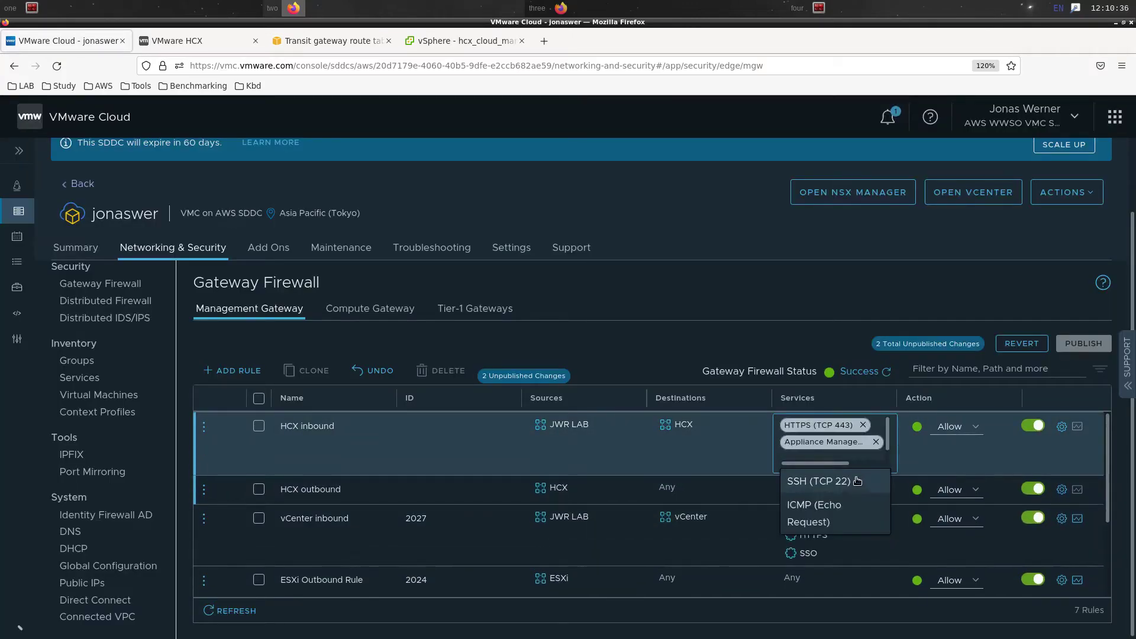
left_click(852, 485)
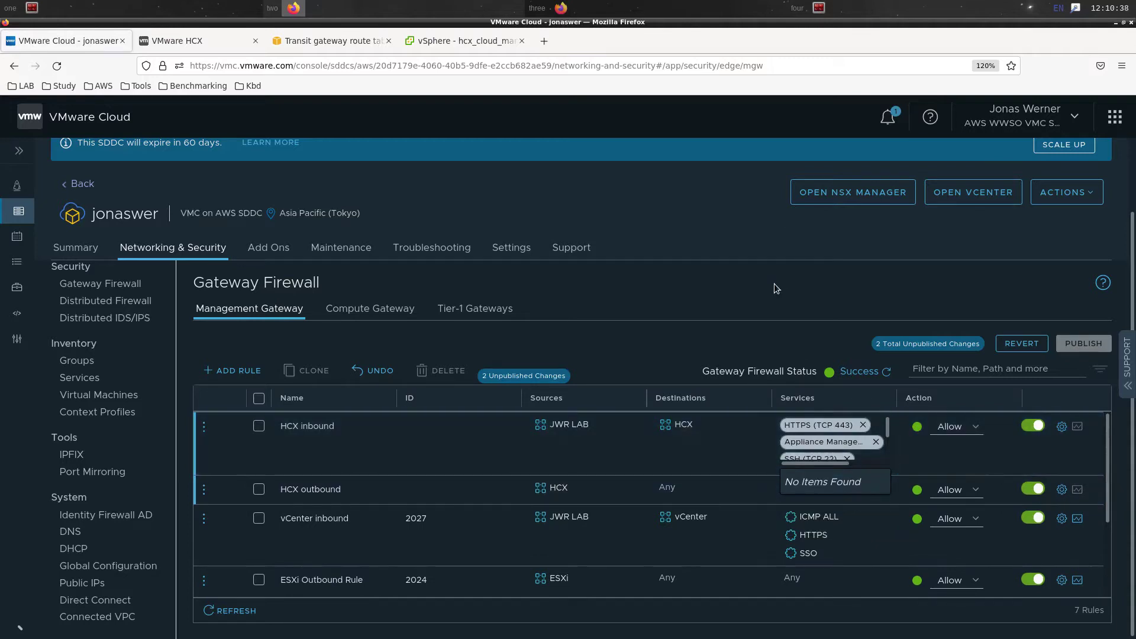
left_click(775, 284)
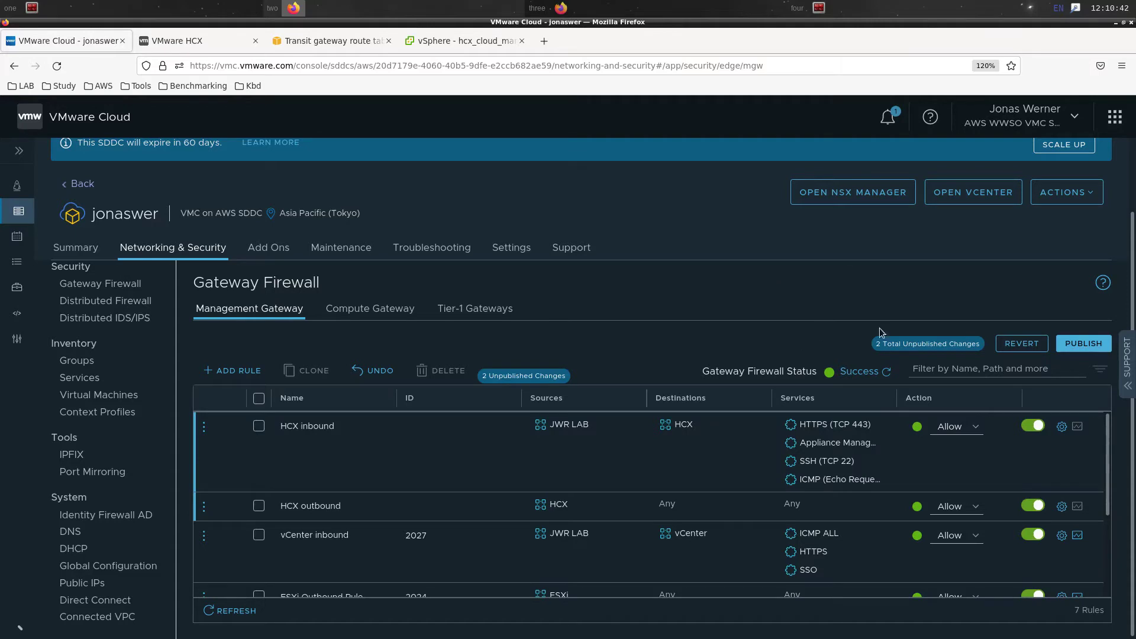
left_click(1093, 343)
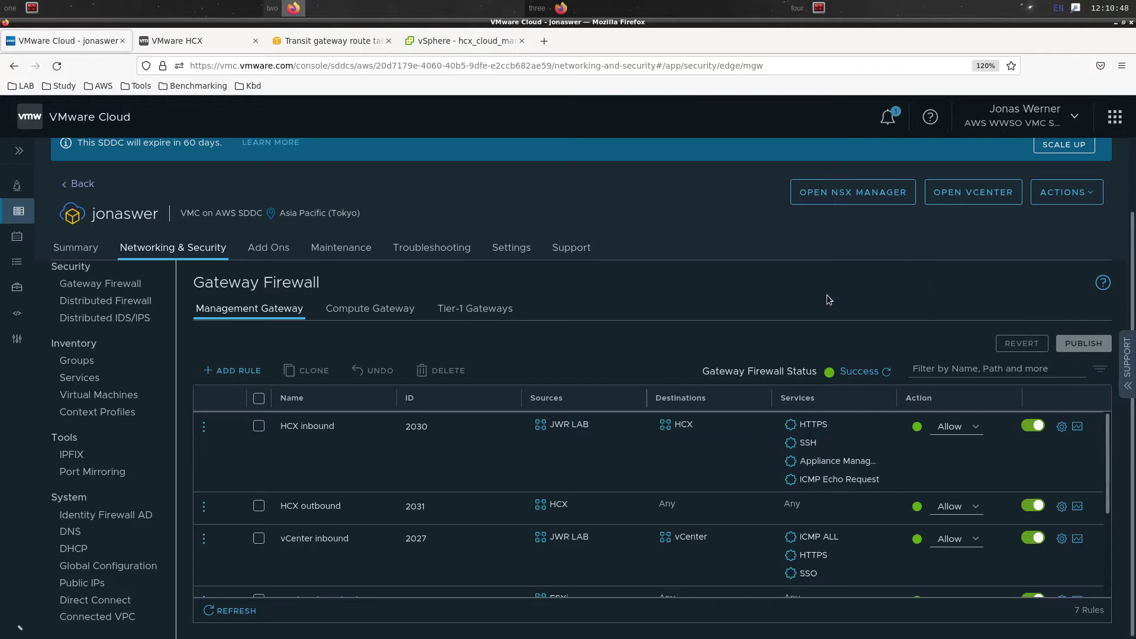
left_click(511, 247)
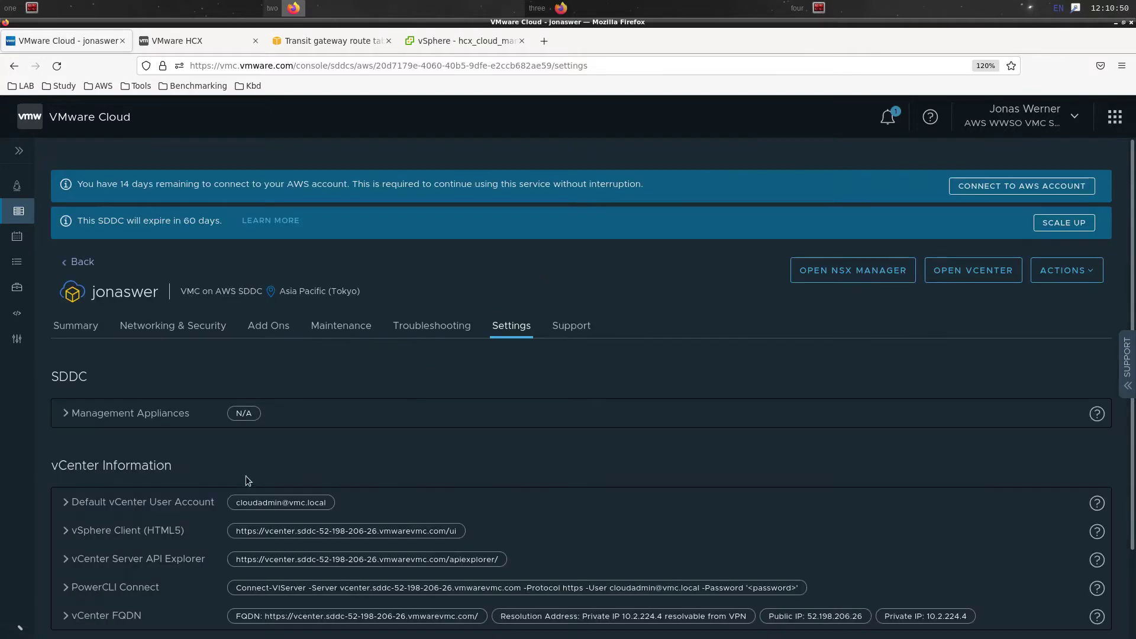
Copy the hostname hcx.sddc-52-198-206-26.vmwarevmc.com from HCX FQDN and begin a 'ping -c3' command in the terminal
scroll(110, 524, "down", 2)
left_click(95, 607)
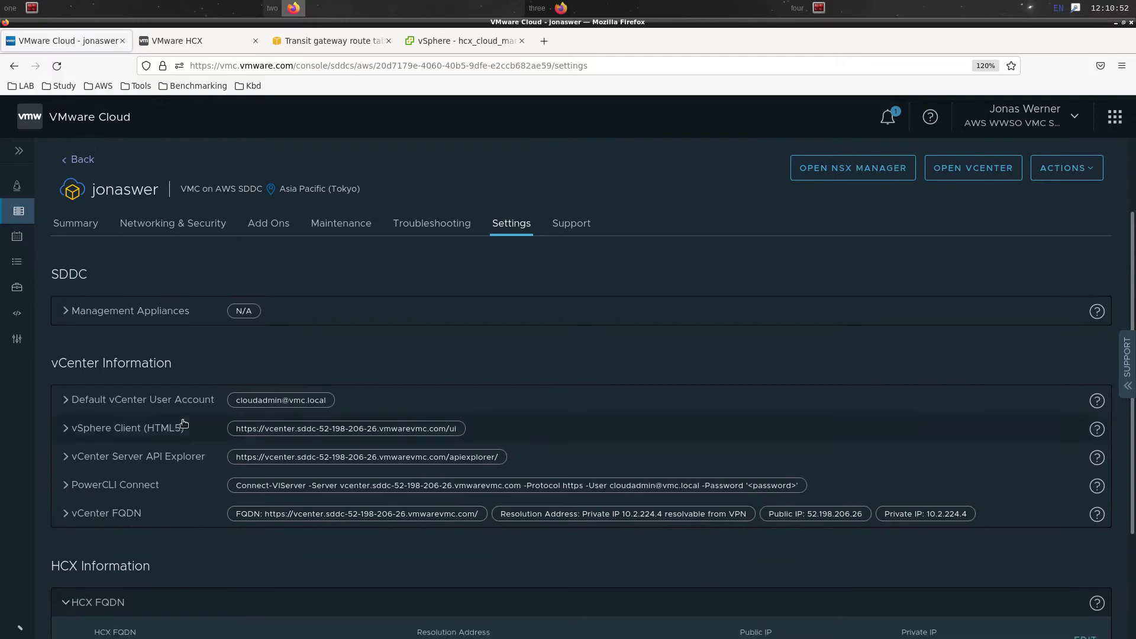
scroll(320, 510, "down", 3)
left_click_drag(319, 507, 269, 507)
left_click(132, 513)
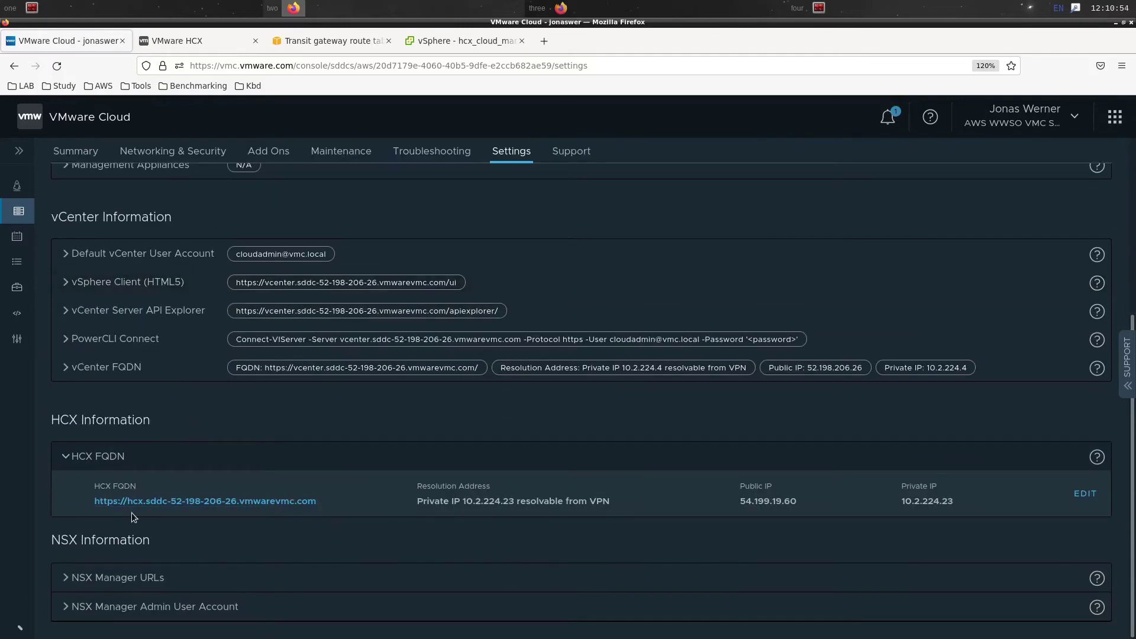
left_click_drag(129, 507, 316, 503)
key("super+c")
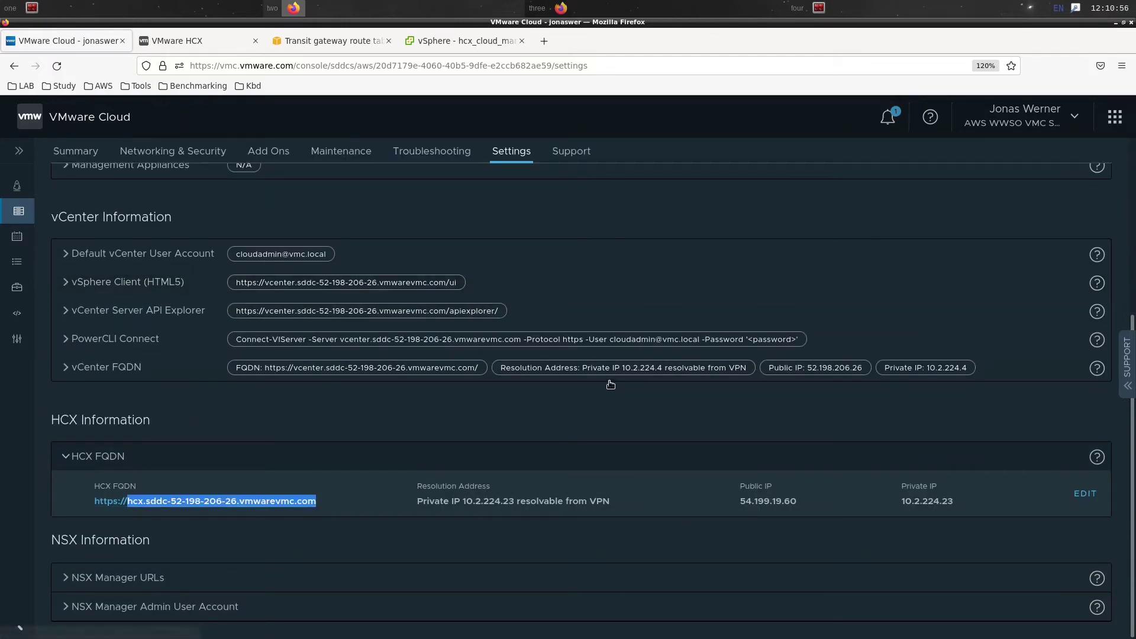
left_click(185, 5)
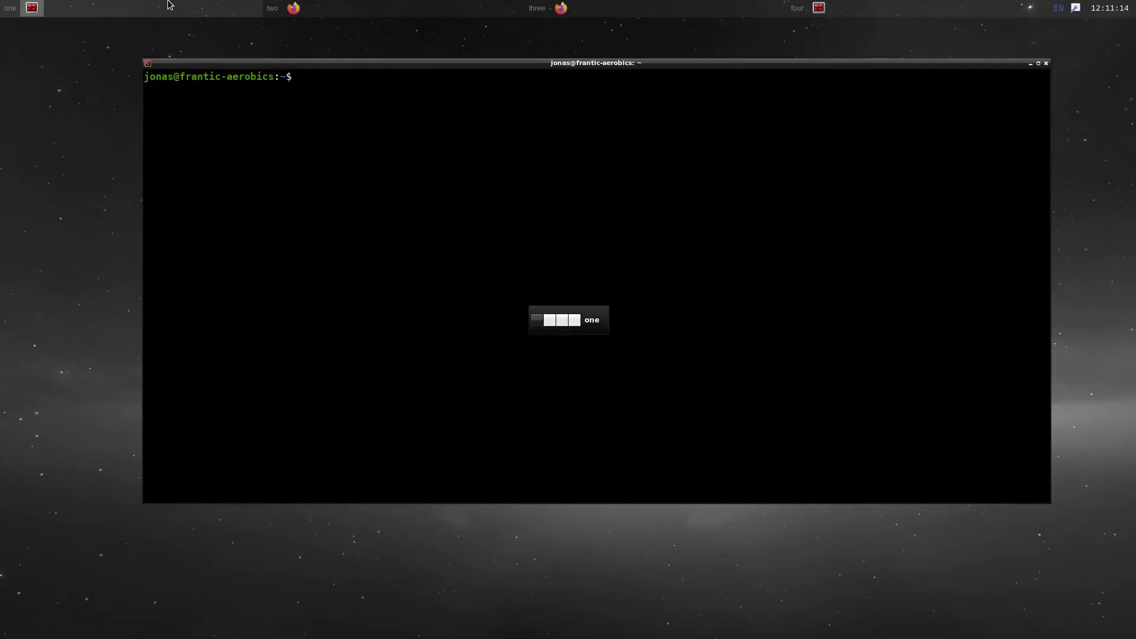
type("ping -c3")
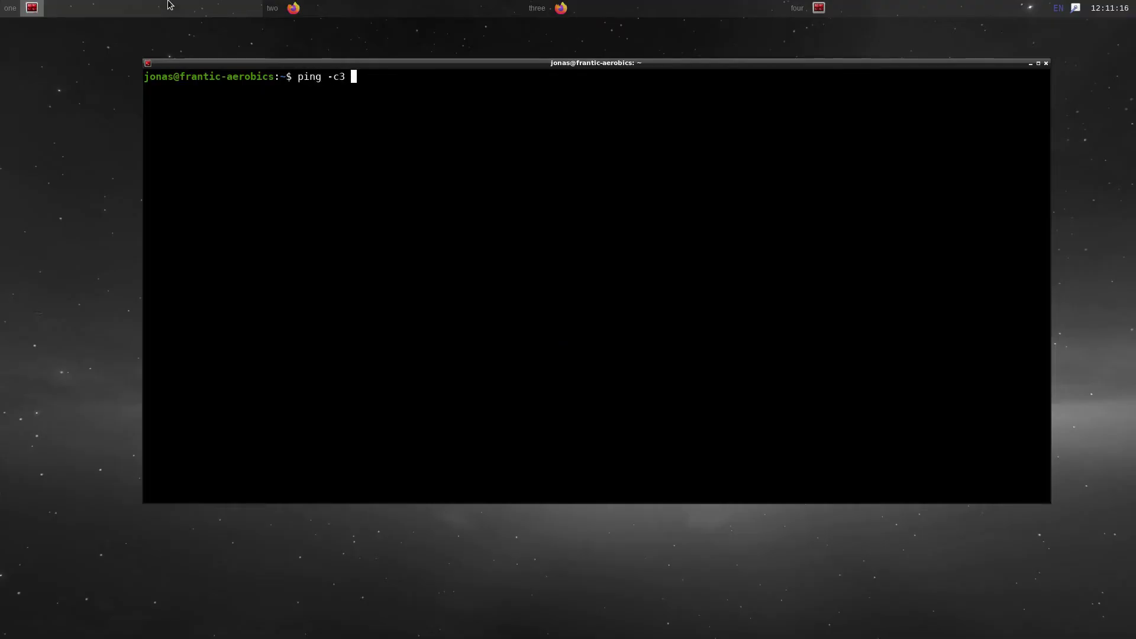
Ping the HCX hostname (resolving to 10.2.224.23), clear the terminal, and return to the browser
middle_click(671, 202)
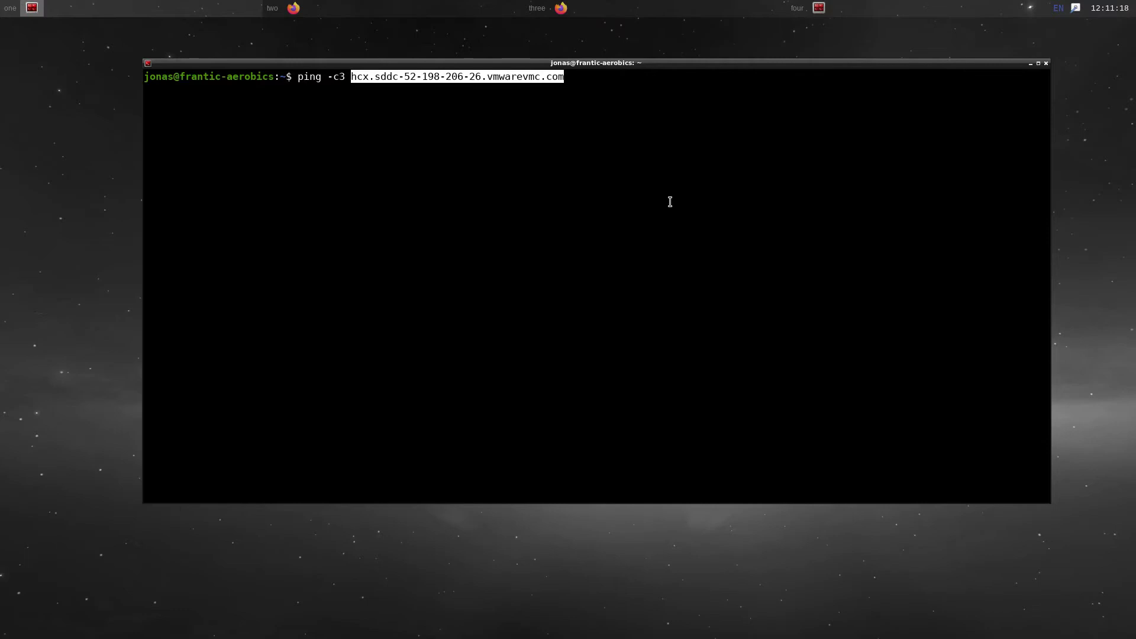
key("Return")
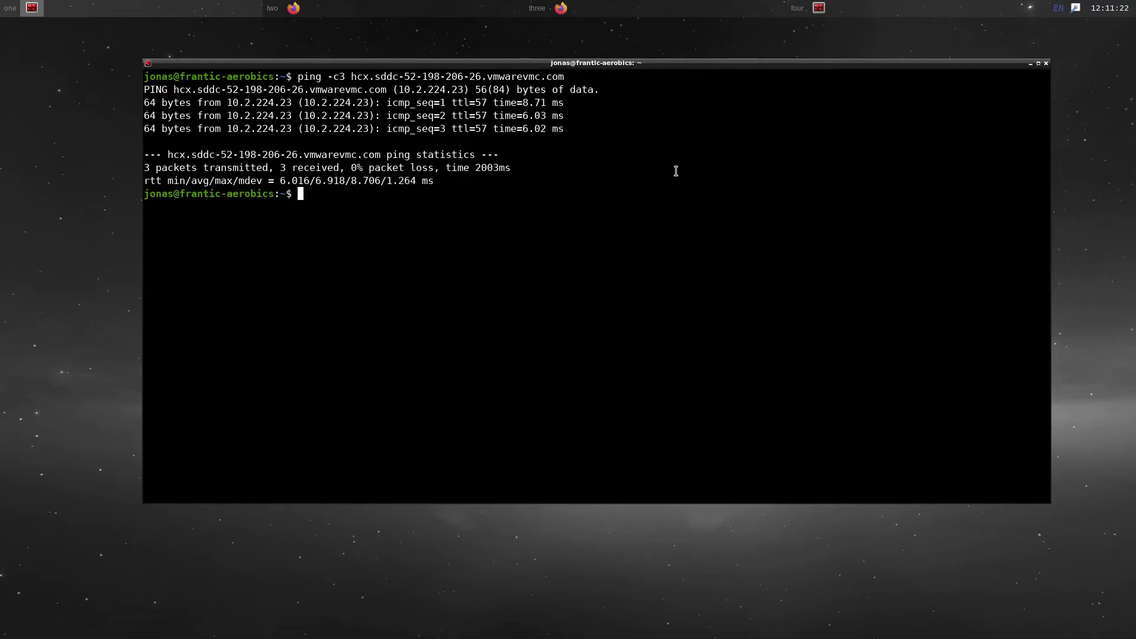
key("Return")
key("Return")
type("clear")
key("Return")
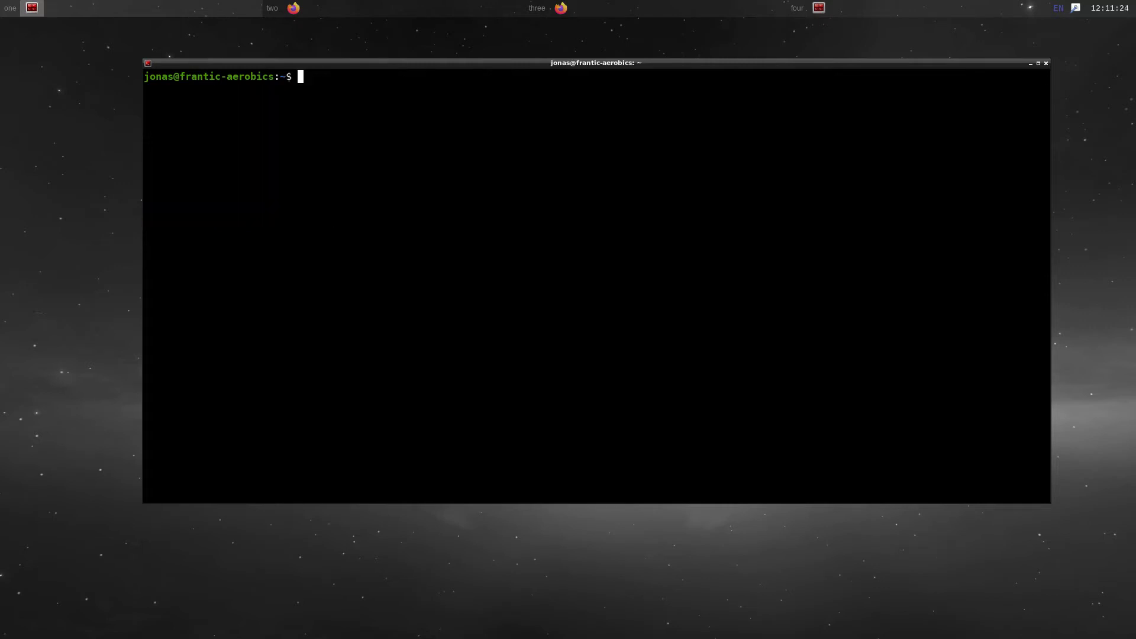
left_click(360, 9)
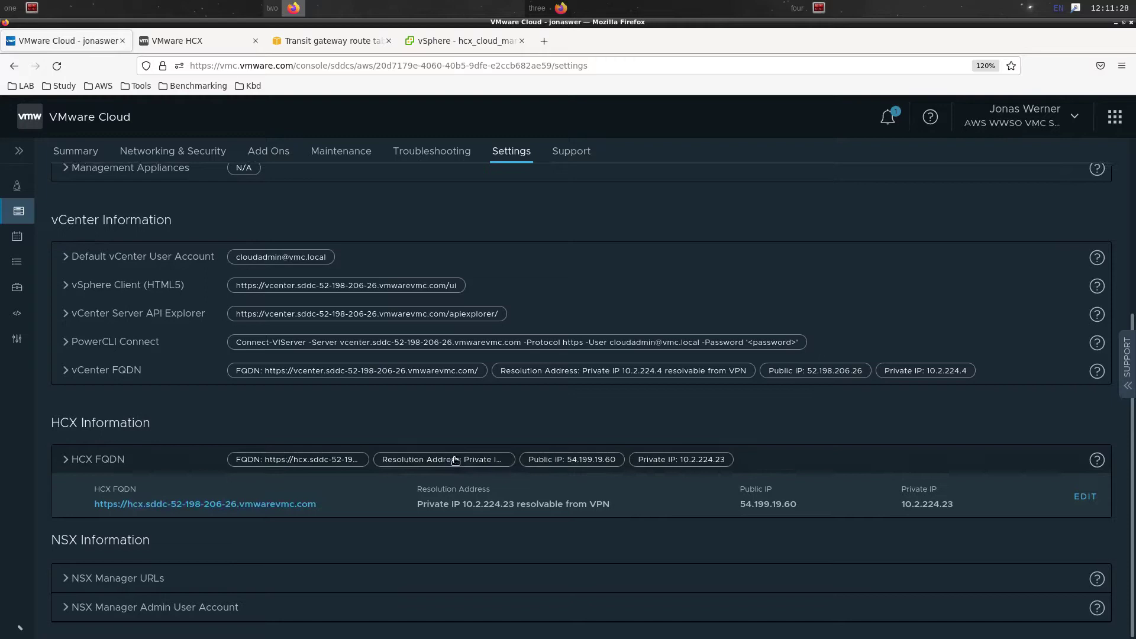
Open the HCX plugin dashboard from the vSphere Client menu and zoom the page to 120%
left_click(454, 39)
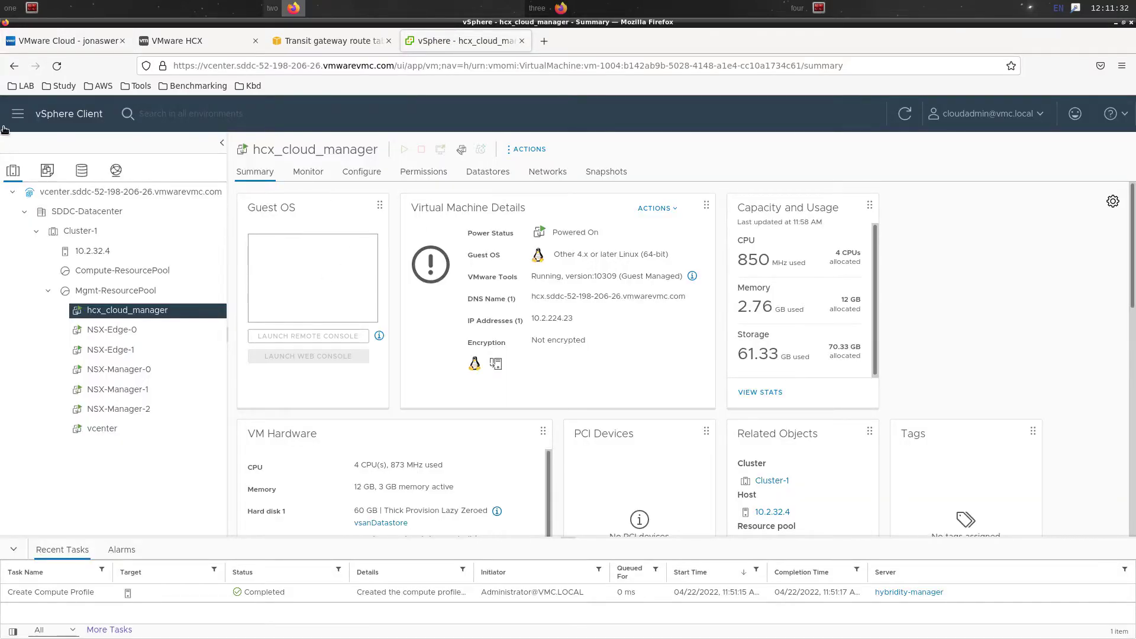
left_click(17, 114)
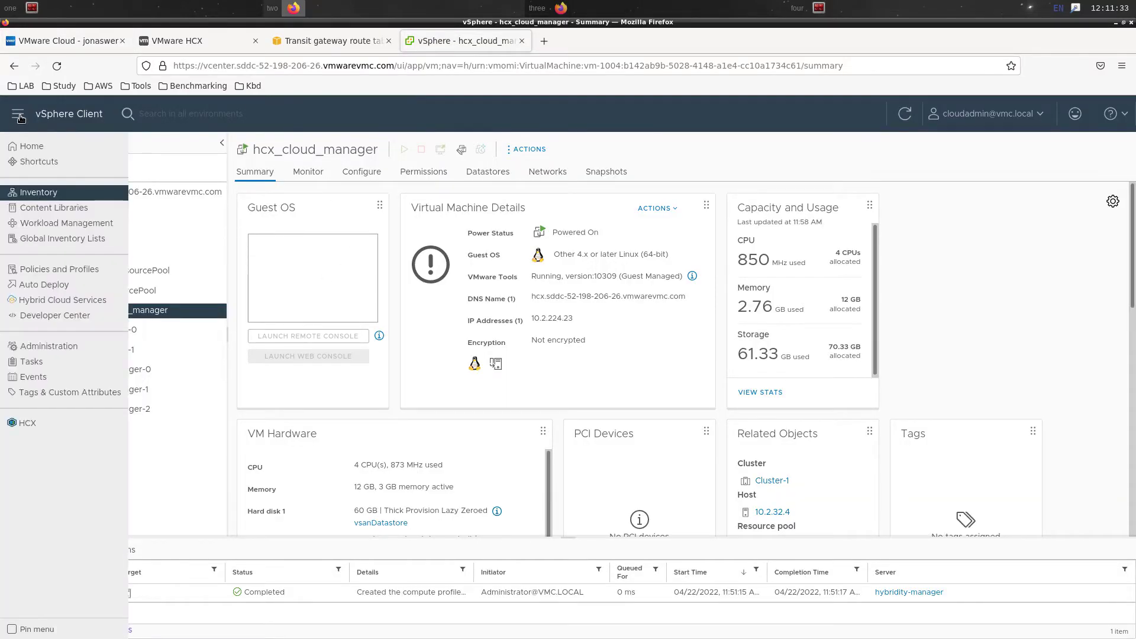
left_click(27, 423)
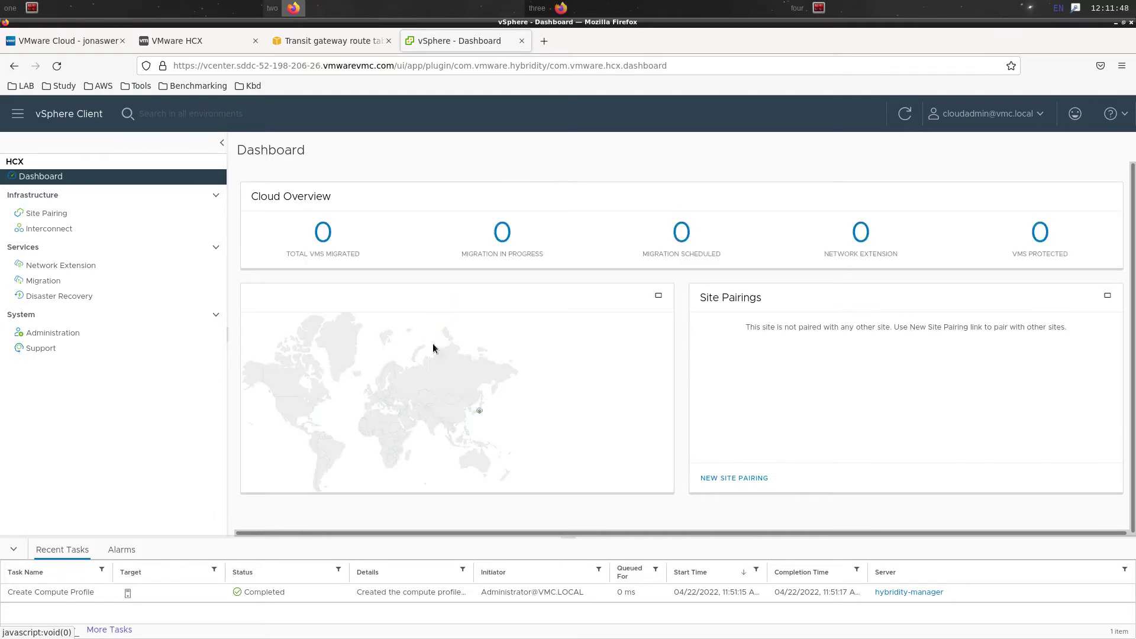
key("ctrl+plus")
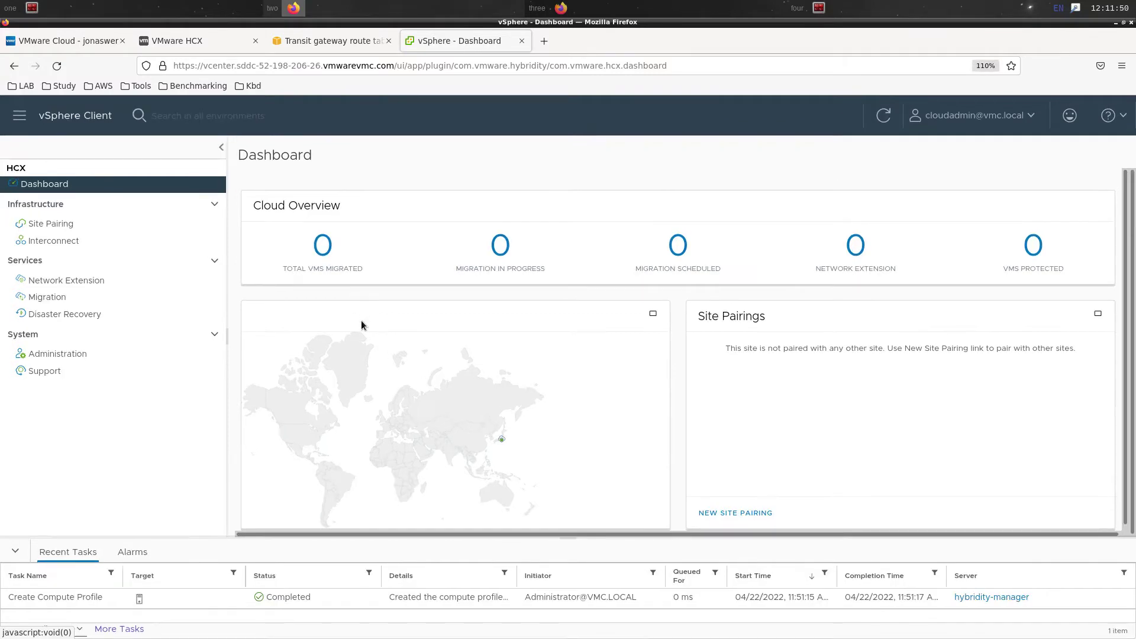
key("ctrl+plus")
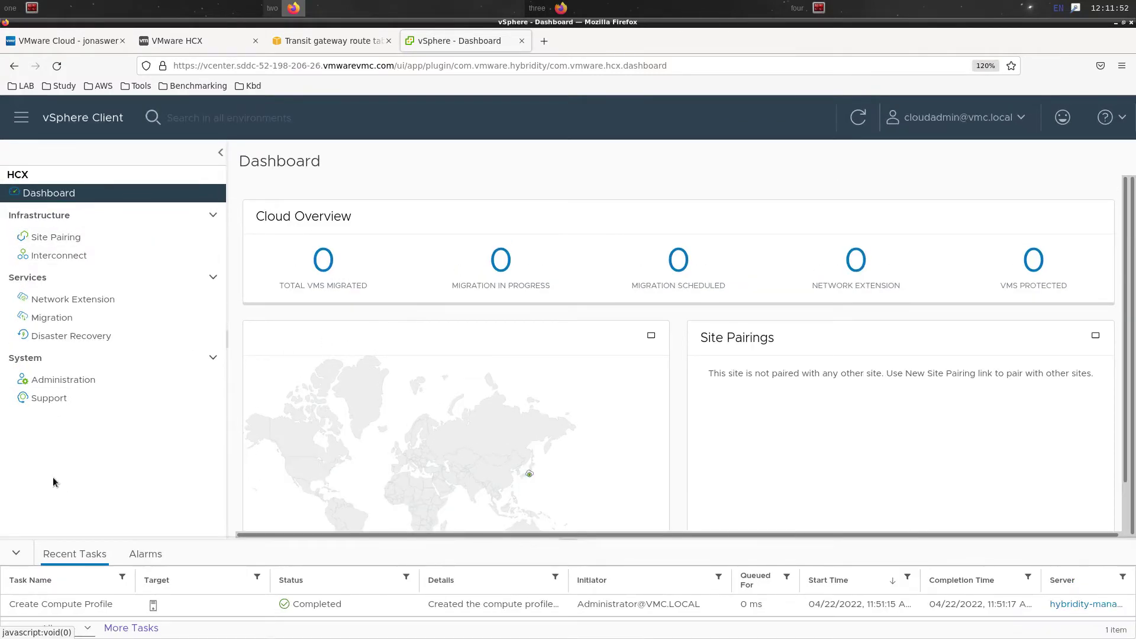
Open HCX Administration to view system updates and the local HCX version 4.3.2.0
left_click(84, 381)
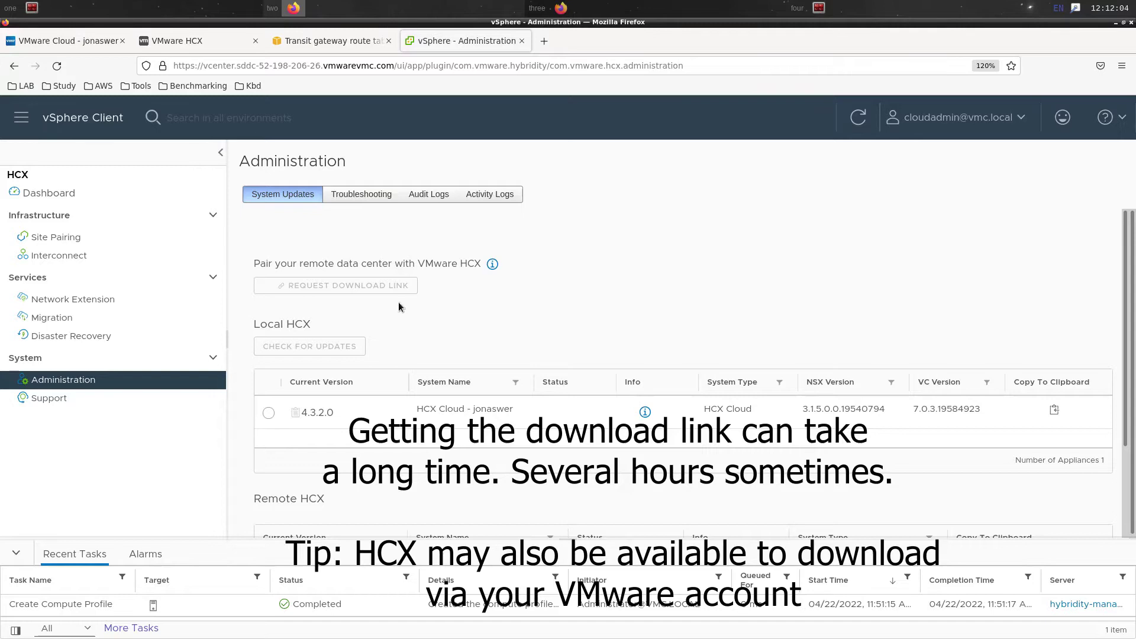
mouse_move(492, 267)
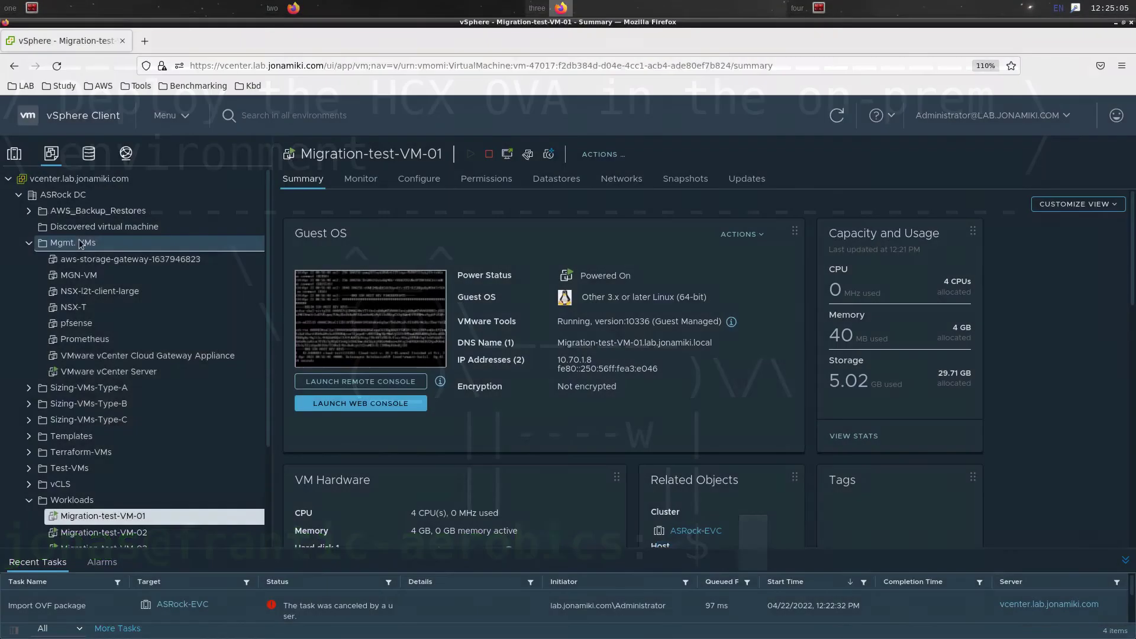
Deploy an OVF template into Mgmt. VMs from local file VMware-HCX-Connector-4.3.2.0-19507566.ova, keeping the default name and folder
right_click(81, 242)
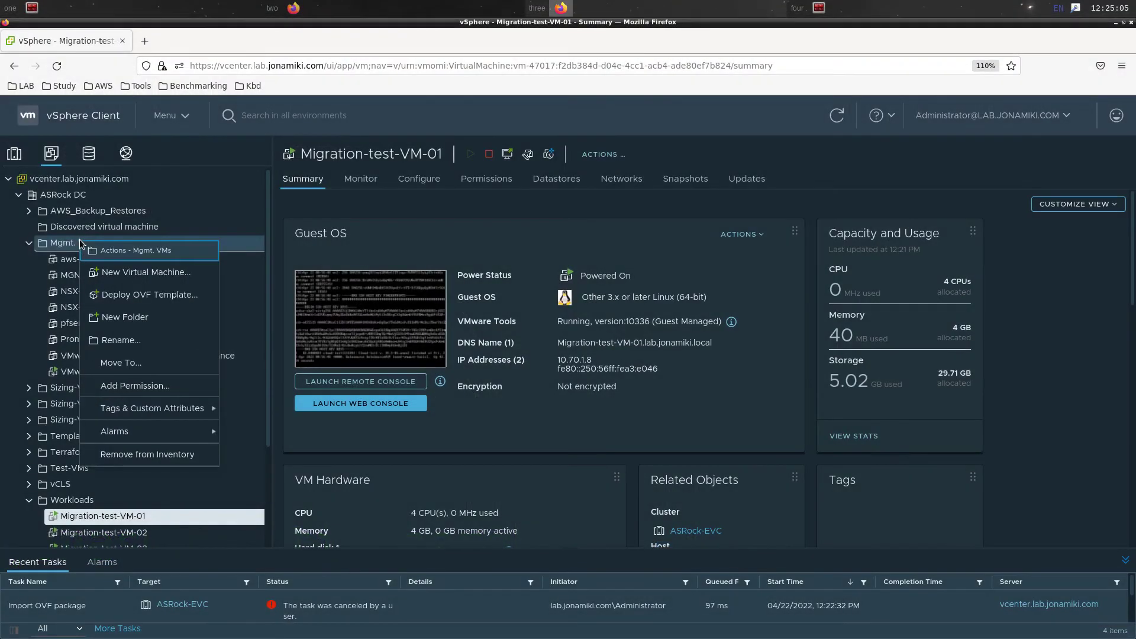
left_click(181, 302)
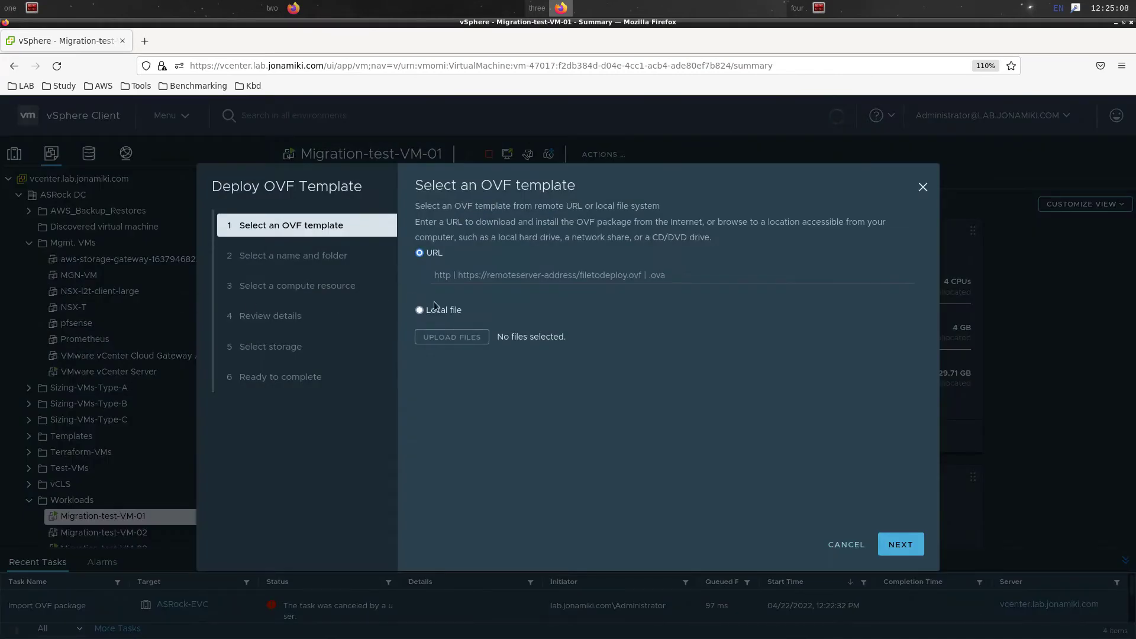
left_click(431, 313)
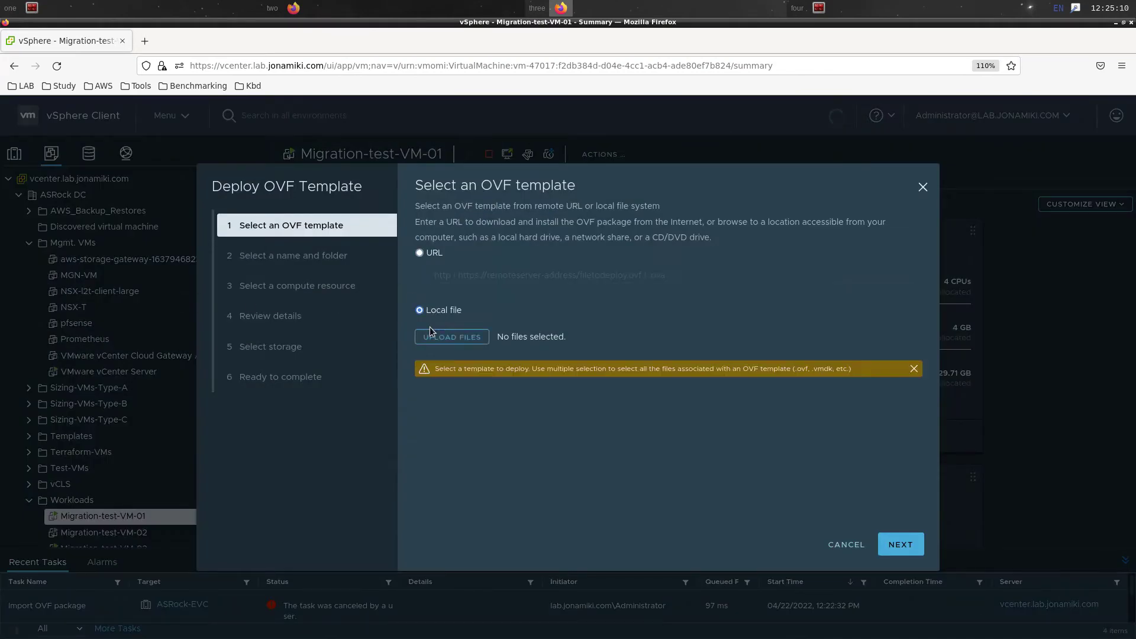
left_click(435, 337)
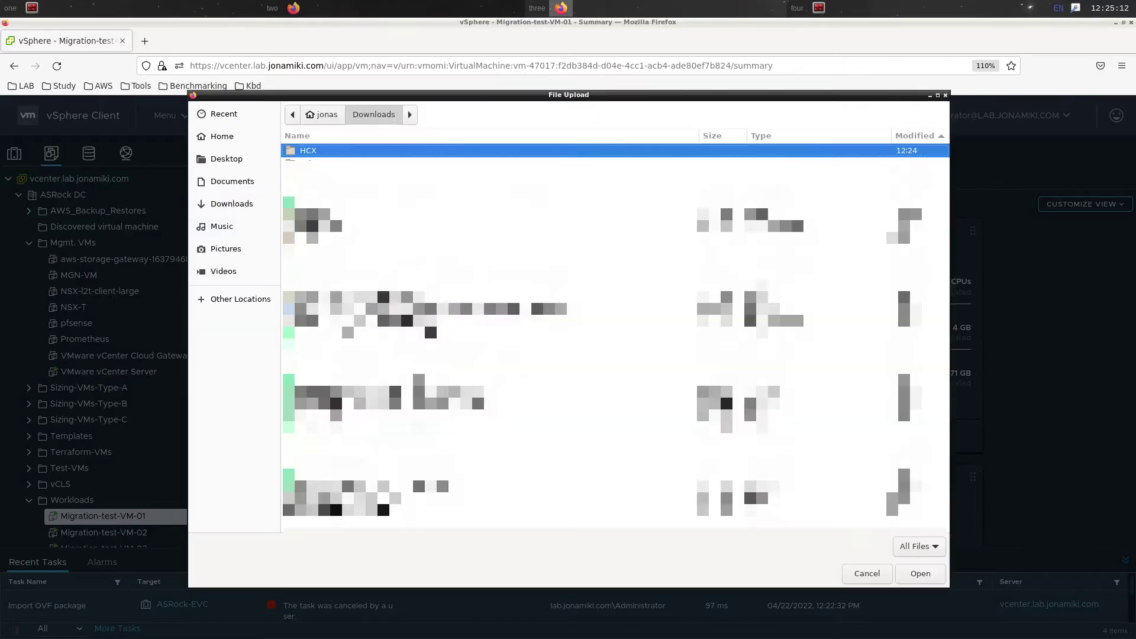
double_click(374, 151)
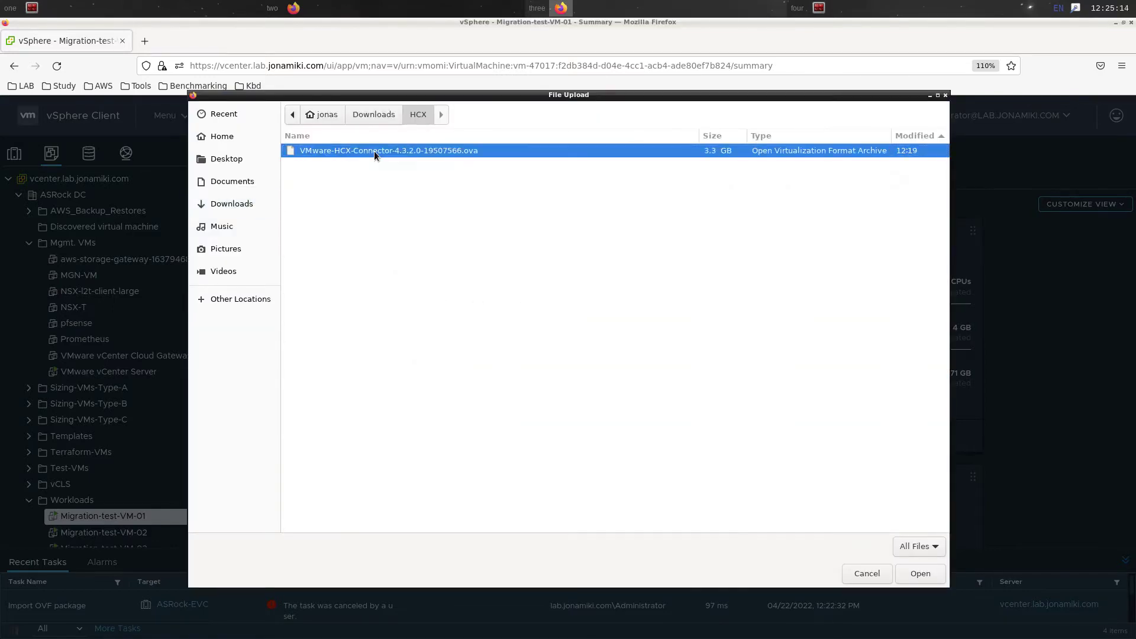
double_click(374, 151)
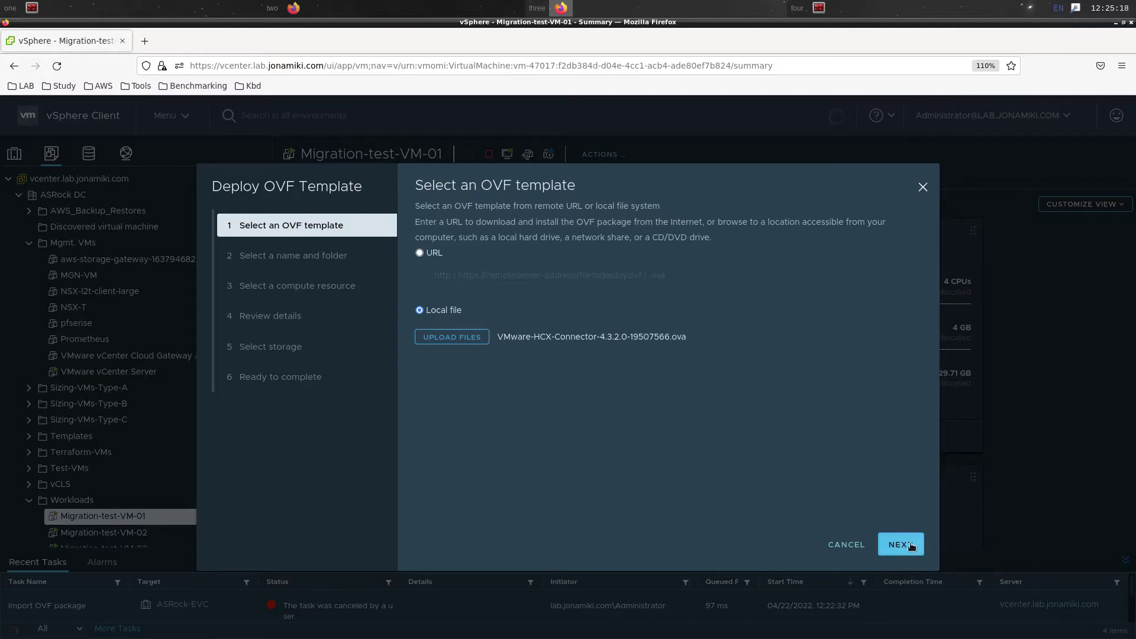
left_click(911, 546)
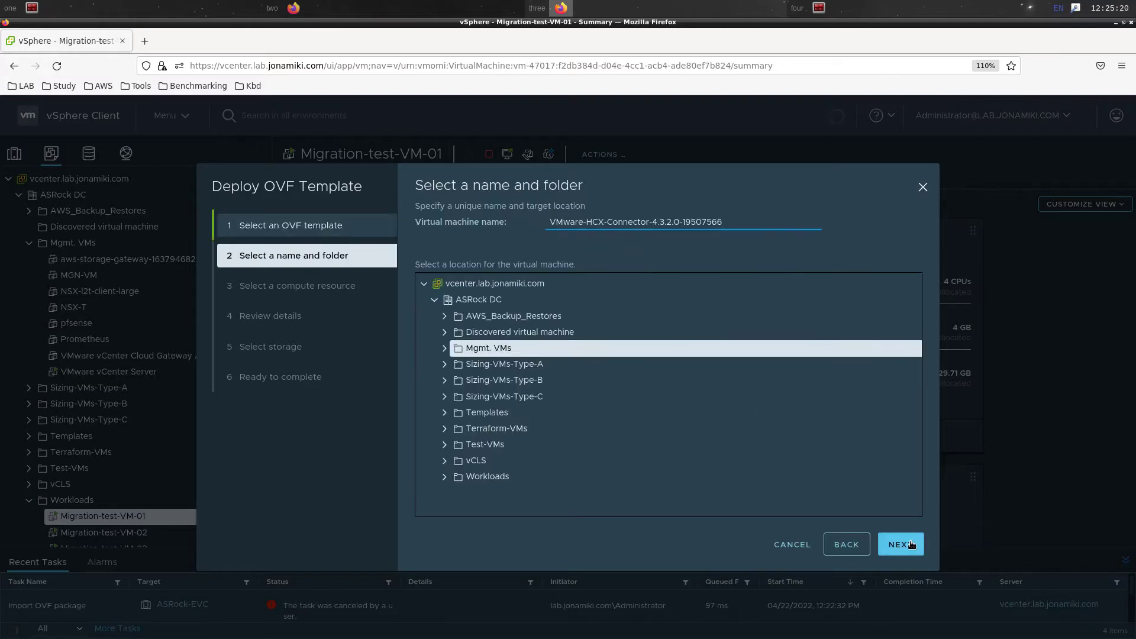
left_click(911, 546)
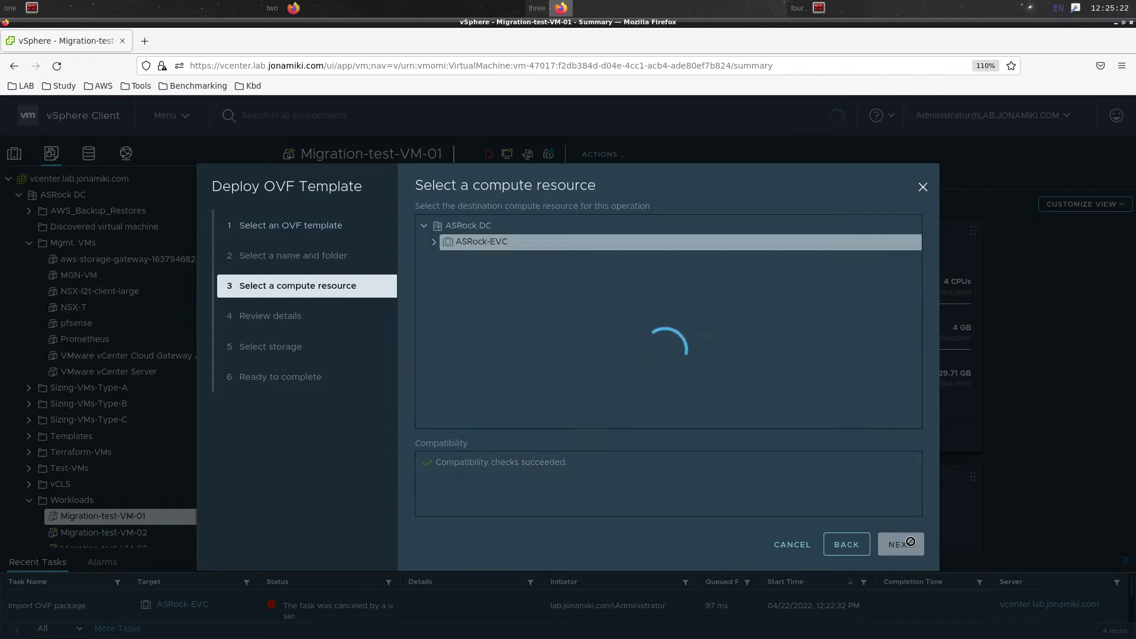
Confirm ASRock-EVC, accept the licence, store on vsanDatastore and map the network to VL420
left_click(910, 543)
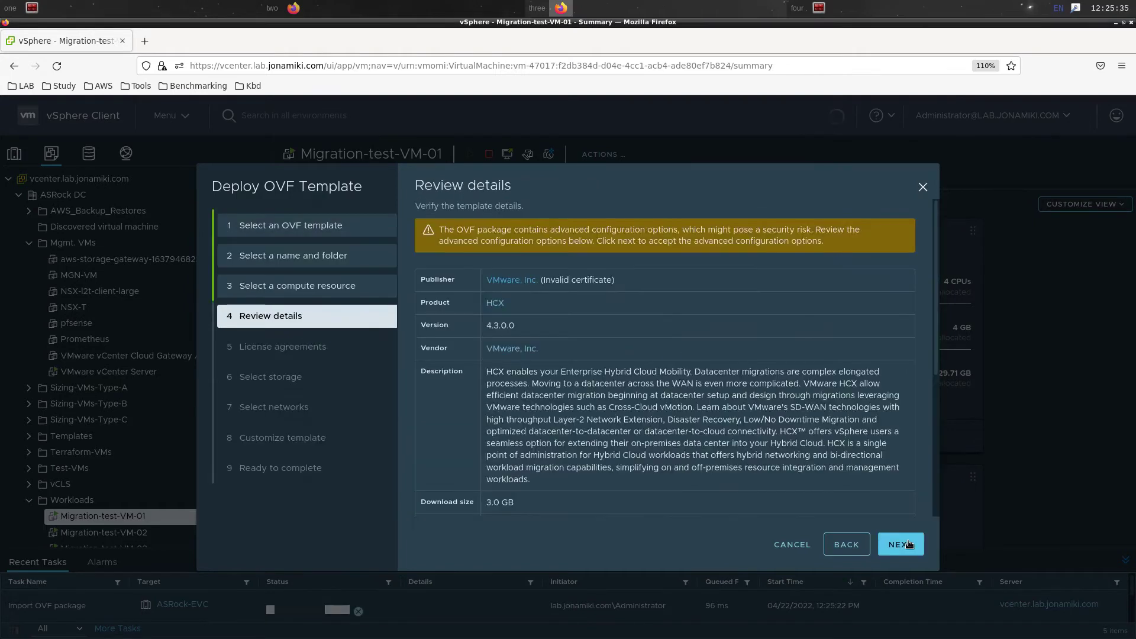
left_click(909, 543)
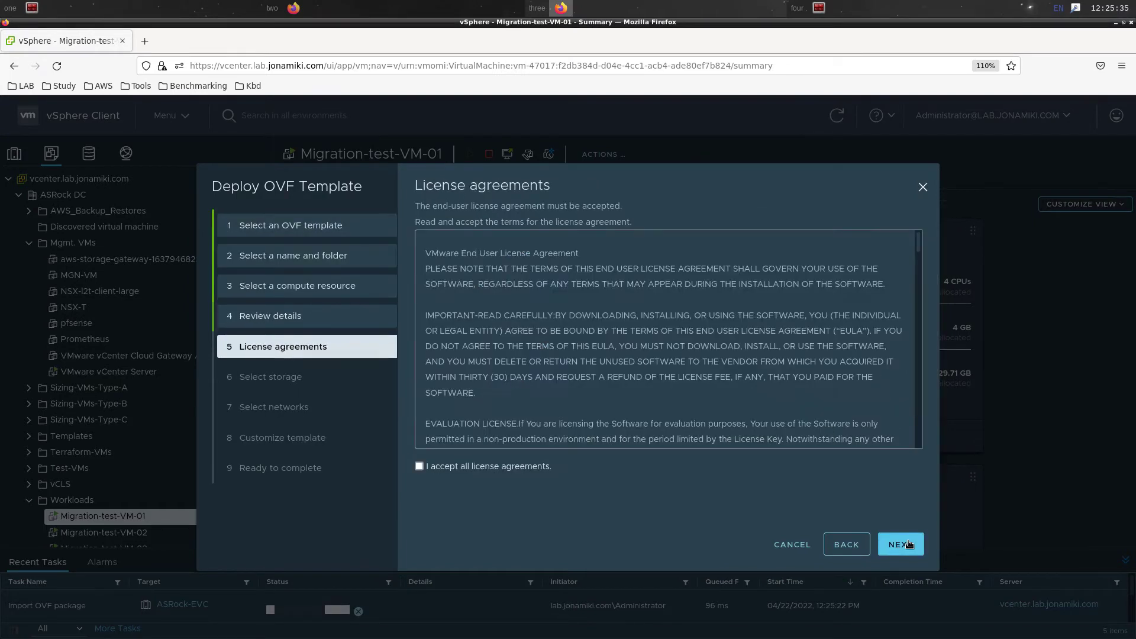
left_click(509, 464)
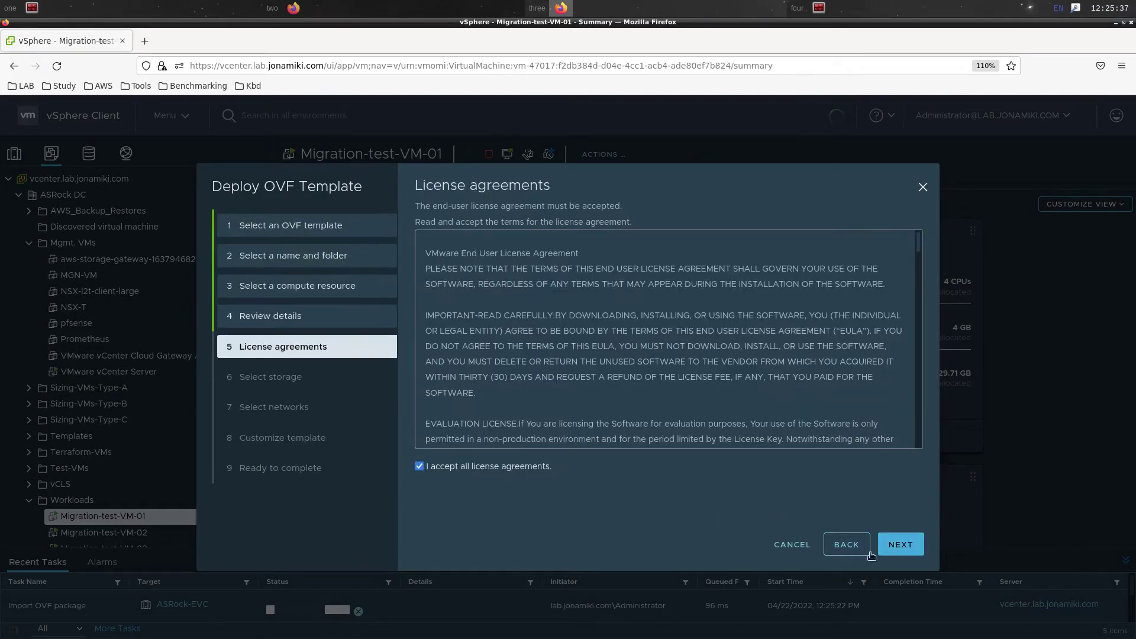
left_click(890, 544)
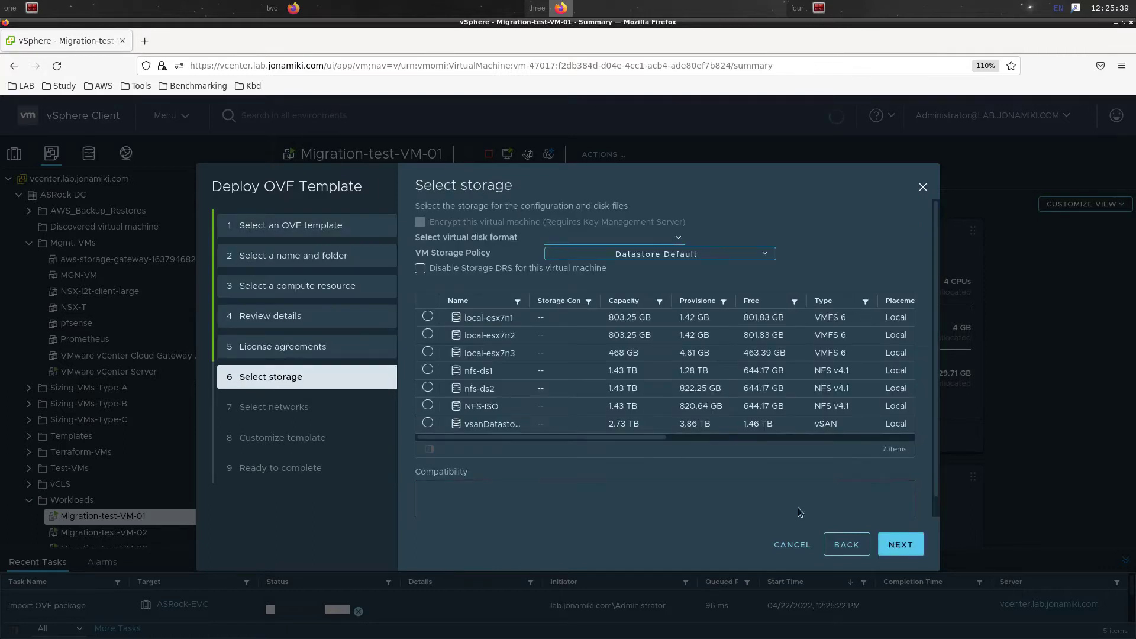
left_click(492, 423)
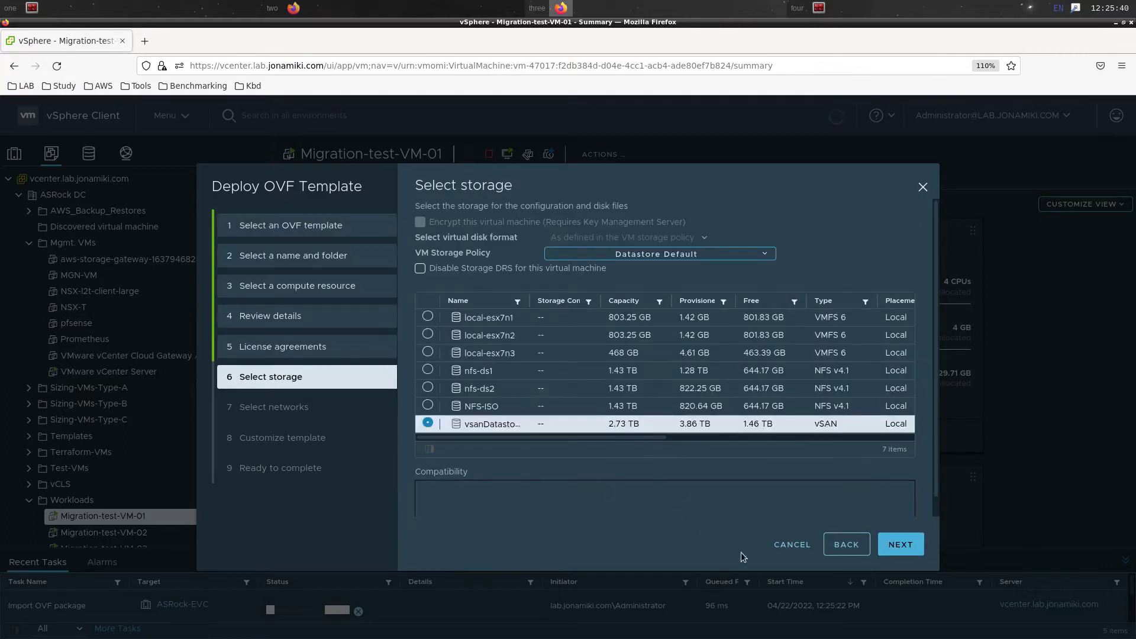
left_click(904, 545)
left_click(748, 267)
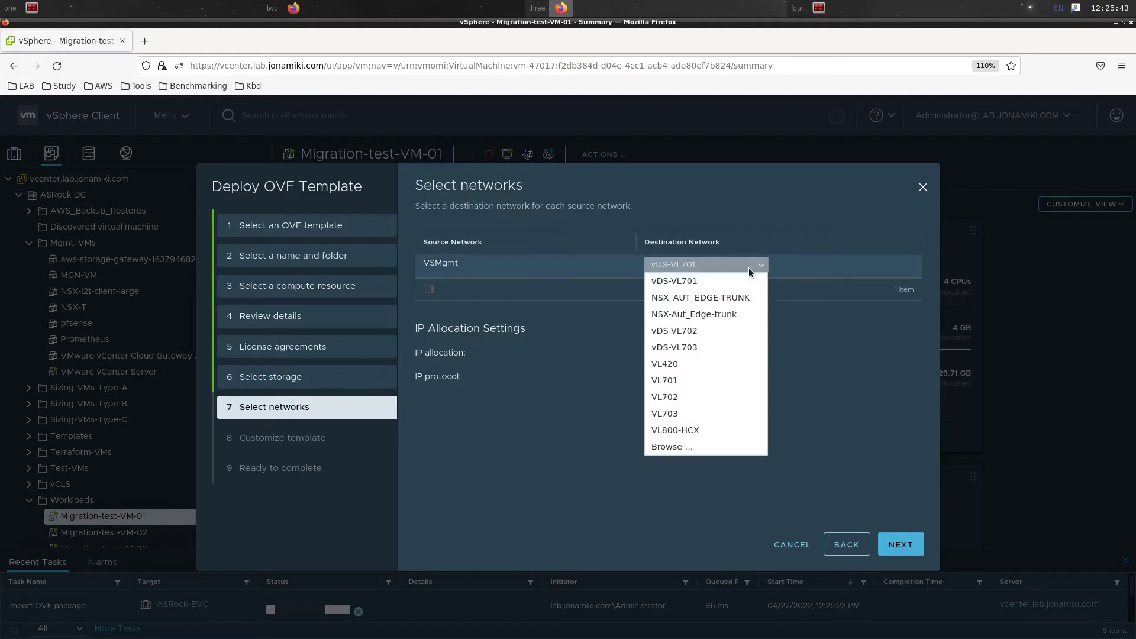
left_click(745, 359)
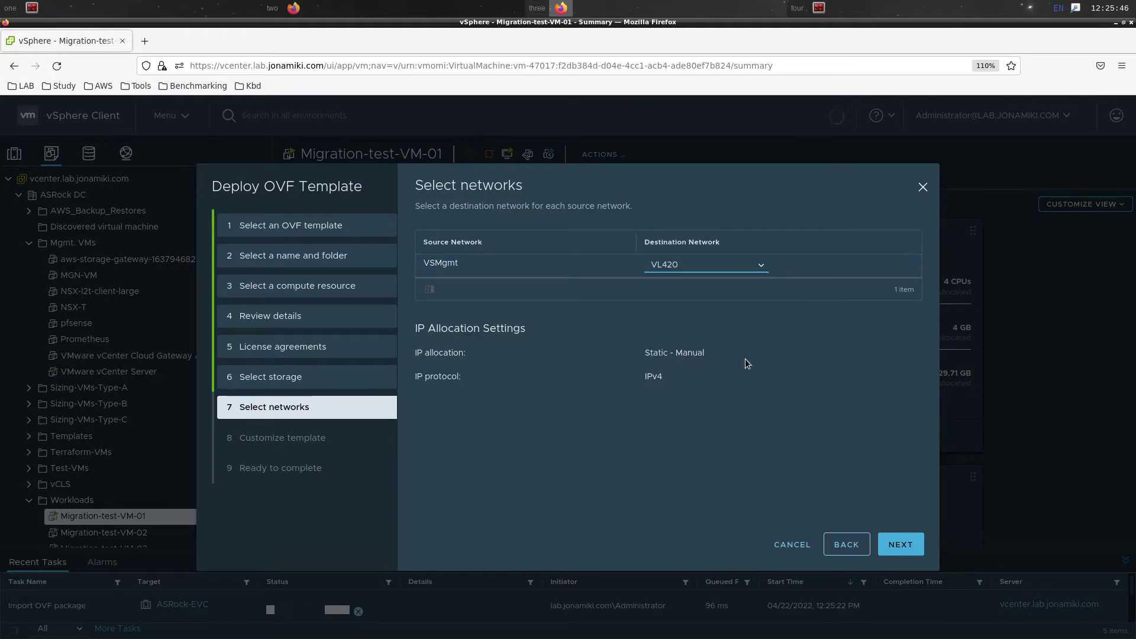
left_click(915, 550)
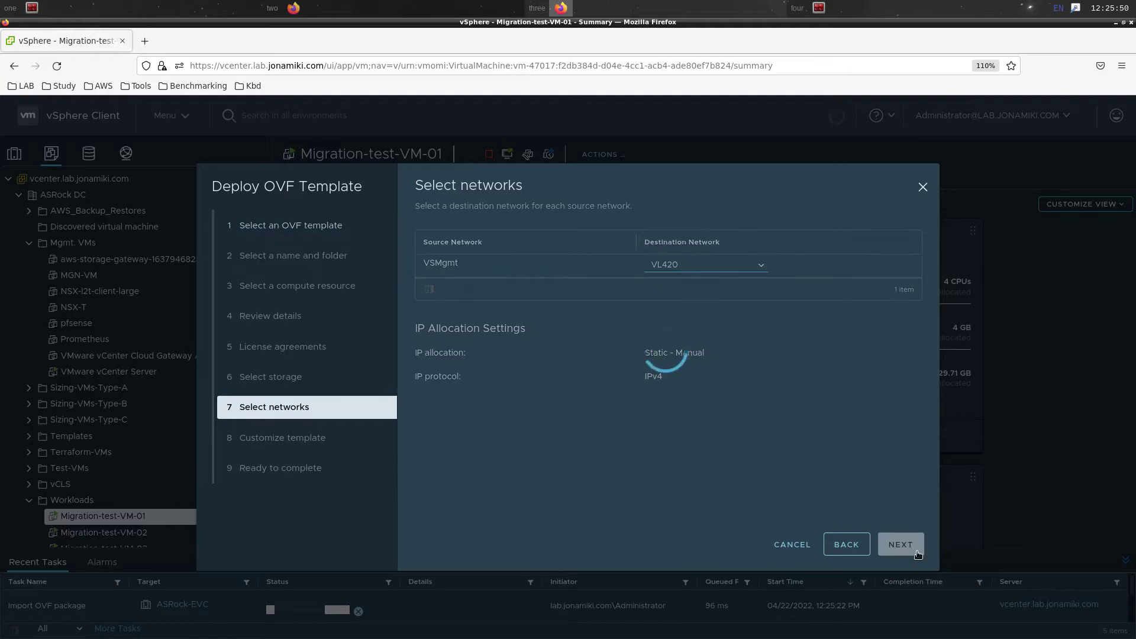
Enter and confirm the new admin and root passwords in template customization
double_click(833, 296)
key("ctrl+v")
left_click(819, 332)
key("ctrl+v")
double_click(800, 394)
key("ctrl+v")
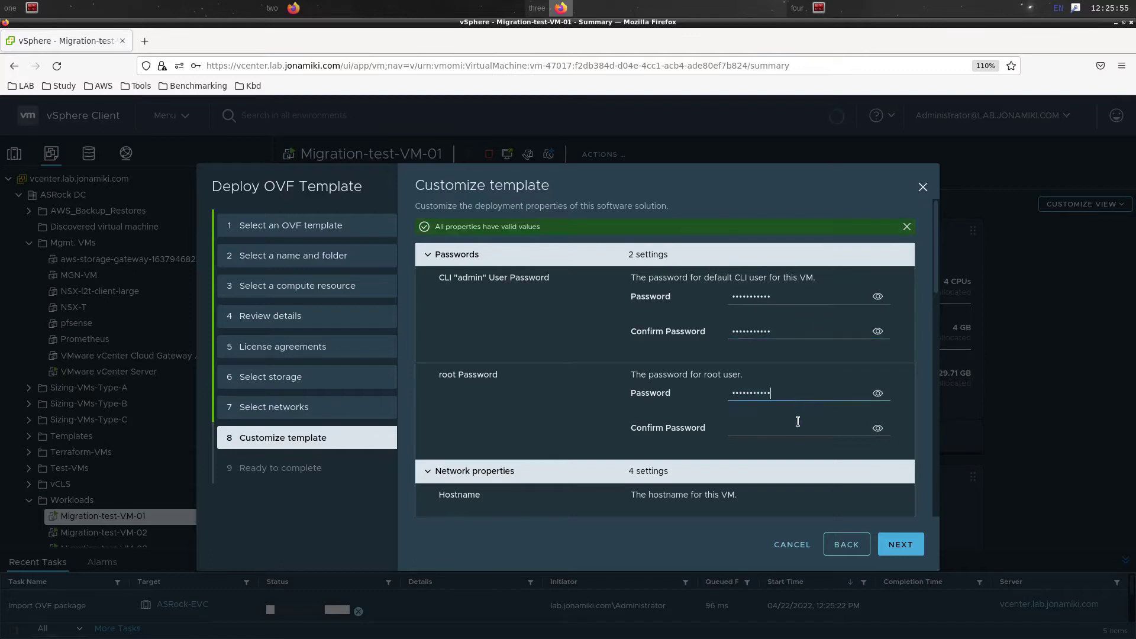
left_click(799, 428)
key("ctrl+v")
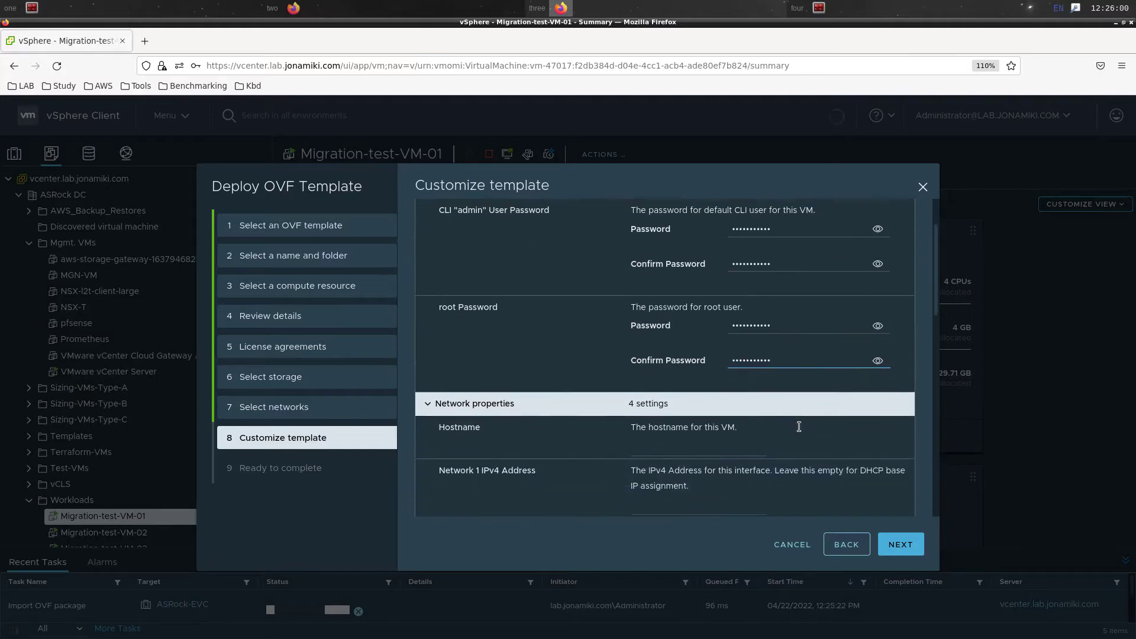
scroll(799, 426, "down", 3)
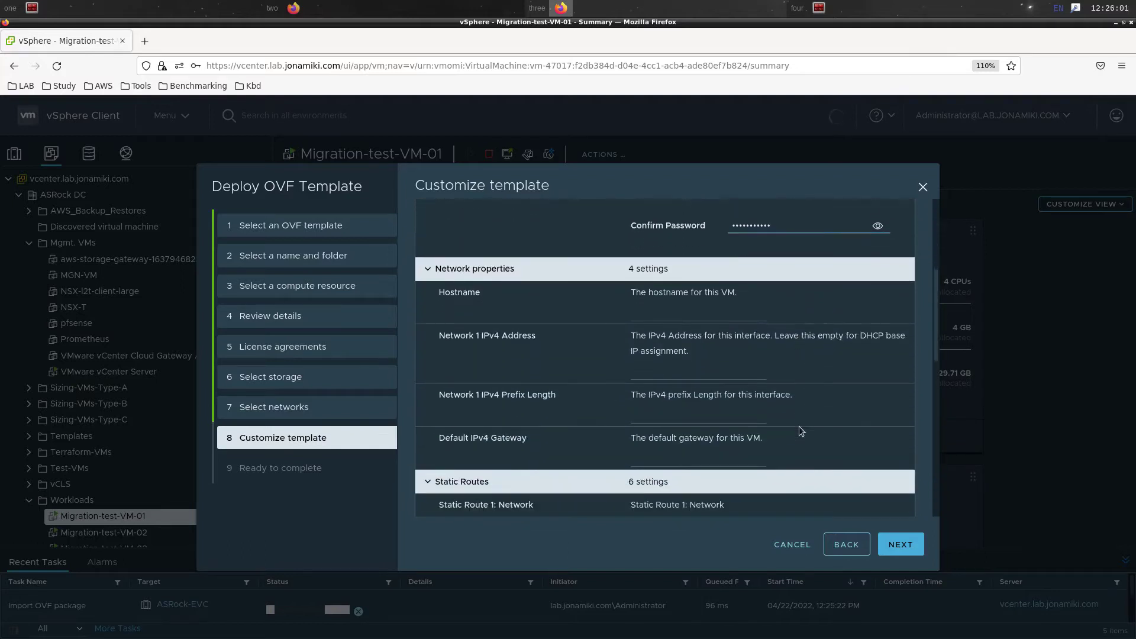
left_click(688, 314)
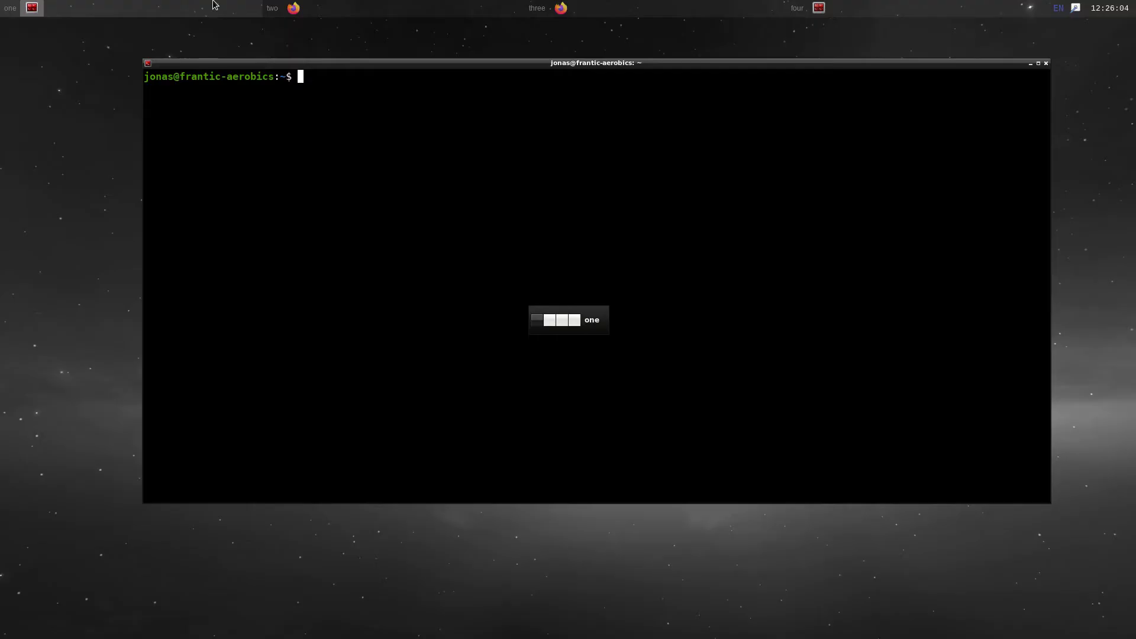
Ping hcx43 once, resolving it to 10.42.0.244 with no reply
type("ping -c")
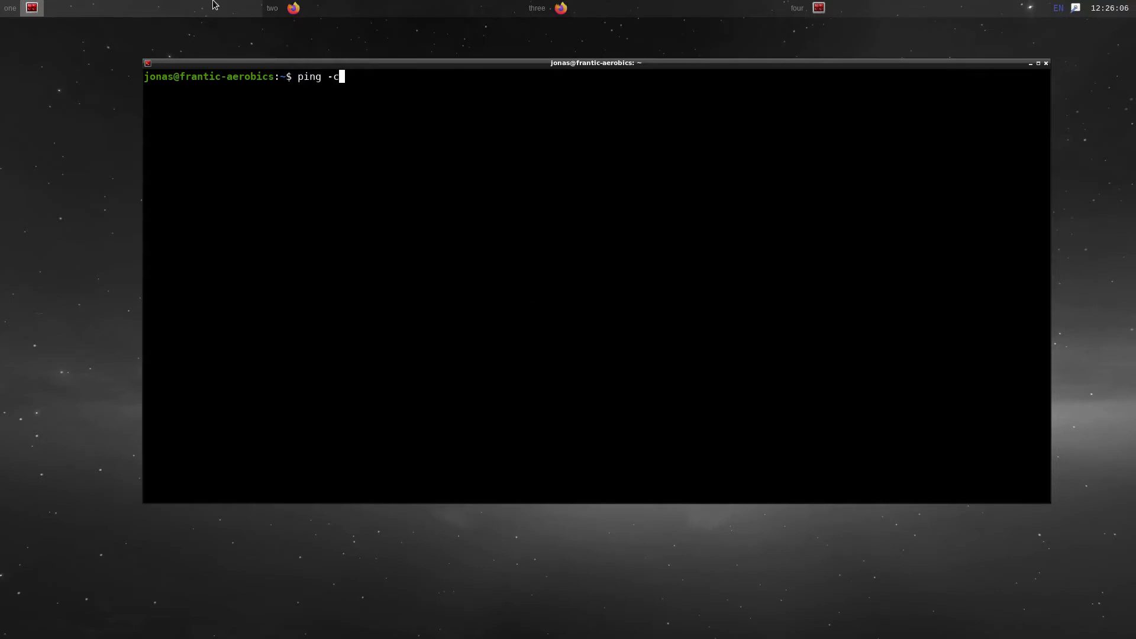
type("1 hcx43")
key("Return")
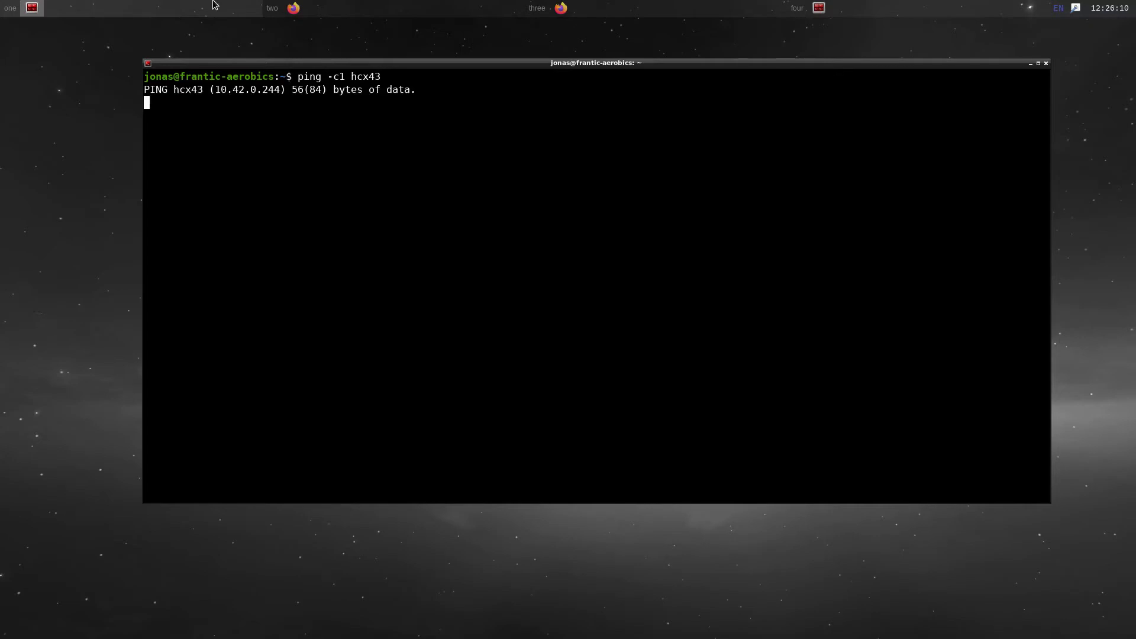
key("ctrl+c")
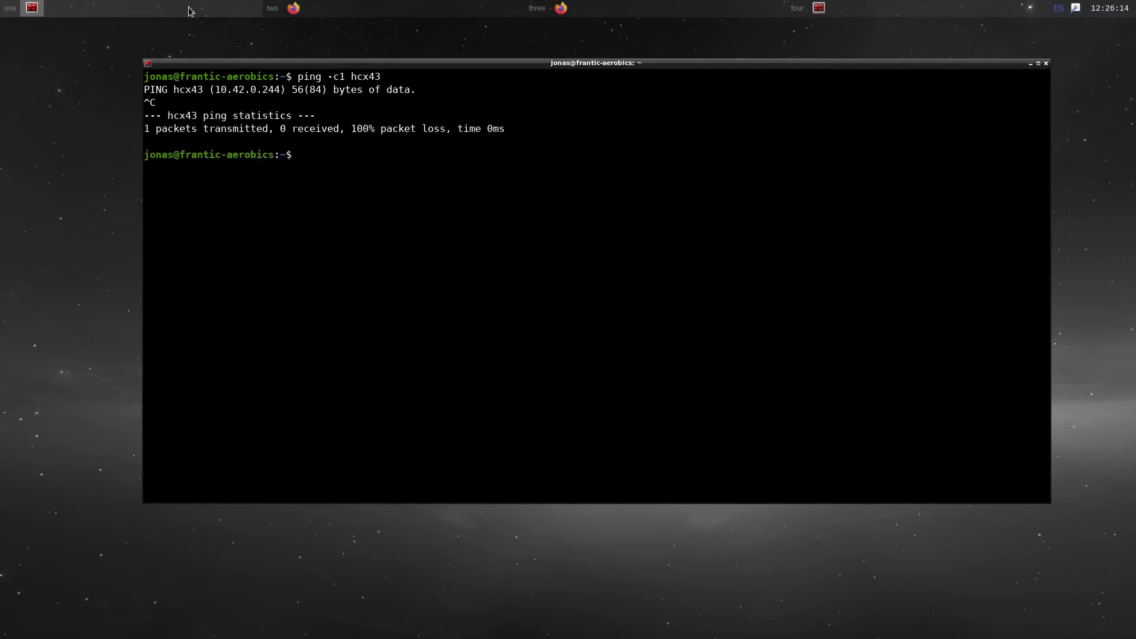
Copy the resolved address 10.42.0.244 from the terminal and return to the vSphere wizard
double_click(229, 90)
right_click(229, 90)
left_click(247, 96)
left_click(239, 92)
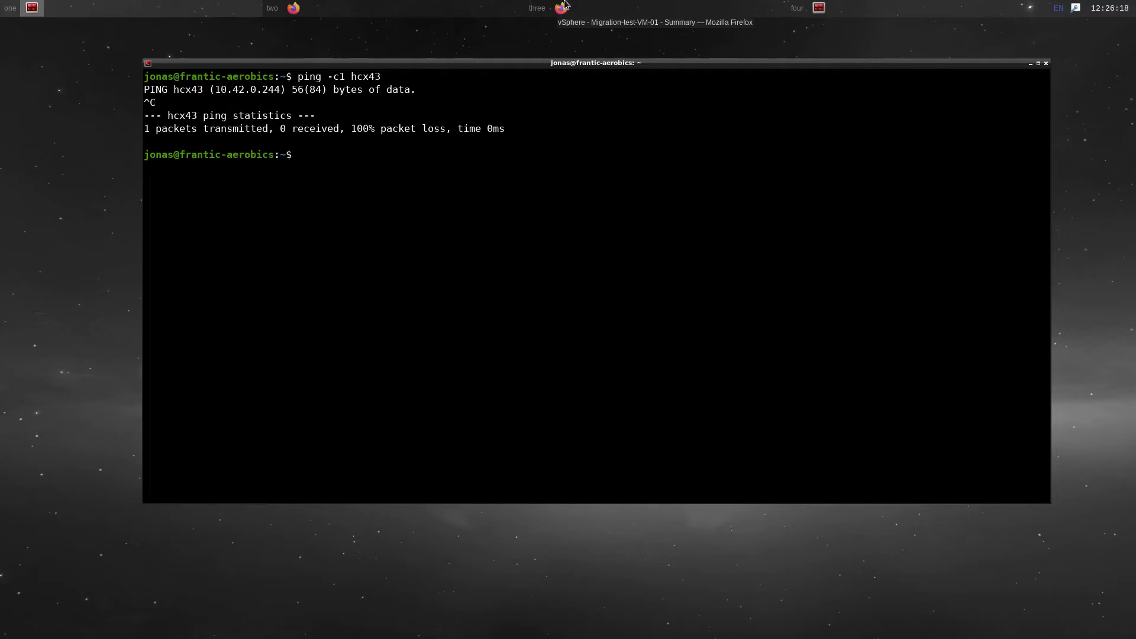
left_click(562, 7)
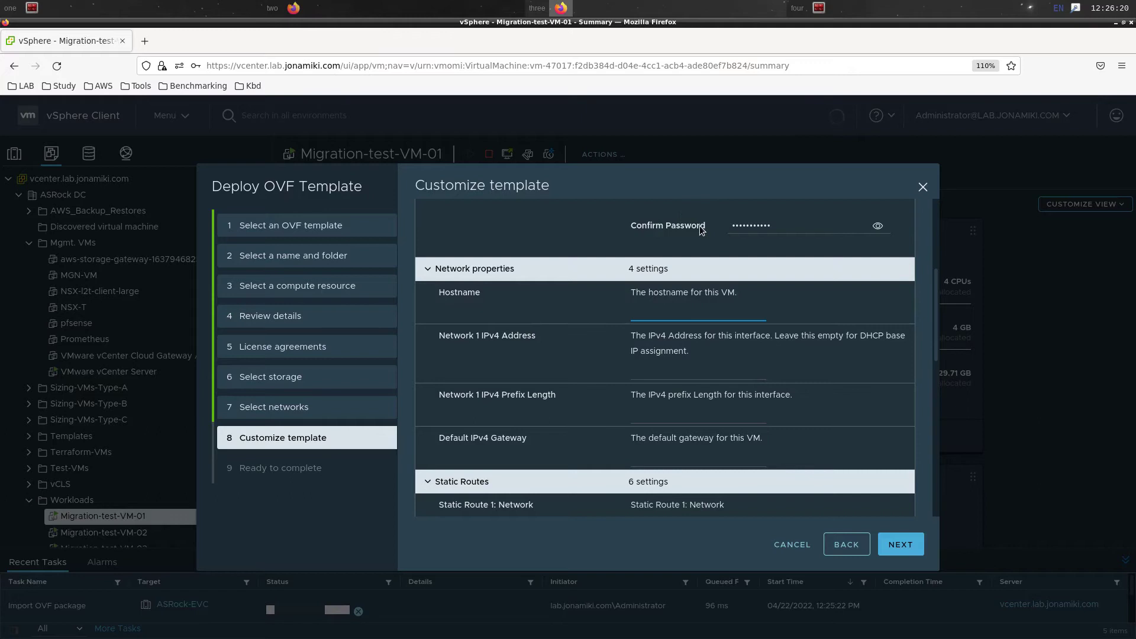
Set hostname hcx43.lab.jonamiki.com, IPv4 10.42.0.244, prefix 24 and gateway 10.42.0.254
type("hcx43.lab.jonamiki.com")
left_click(697, 375)
key("ctrl+v")
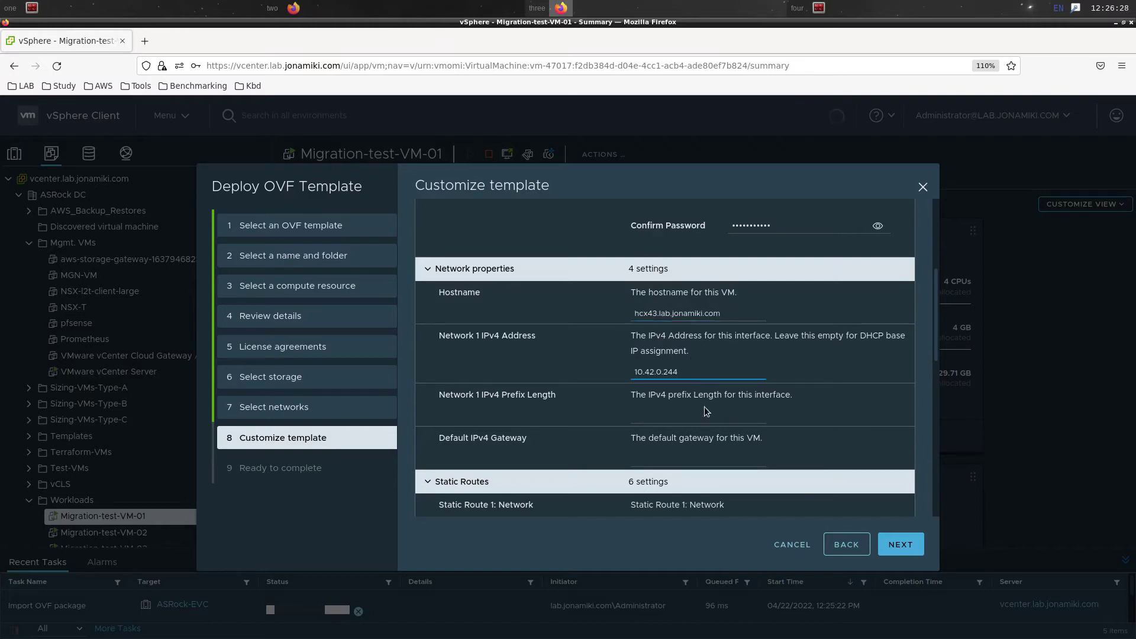
left_click(705, 416)
type("24")
left_click(702, 459)
key("ctrl+v")
key("BackSpace")
key("BackSpace")
type("254")
Set DNS 192.168.0.10, search domain lab.jonamiki.com and NTP 0.asia.pool.ntp.org, then advance to review
scroll(876, 397, "down", 2)
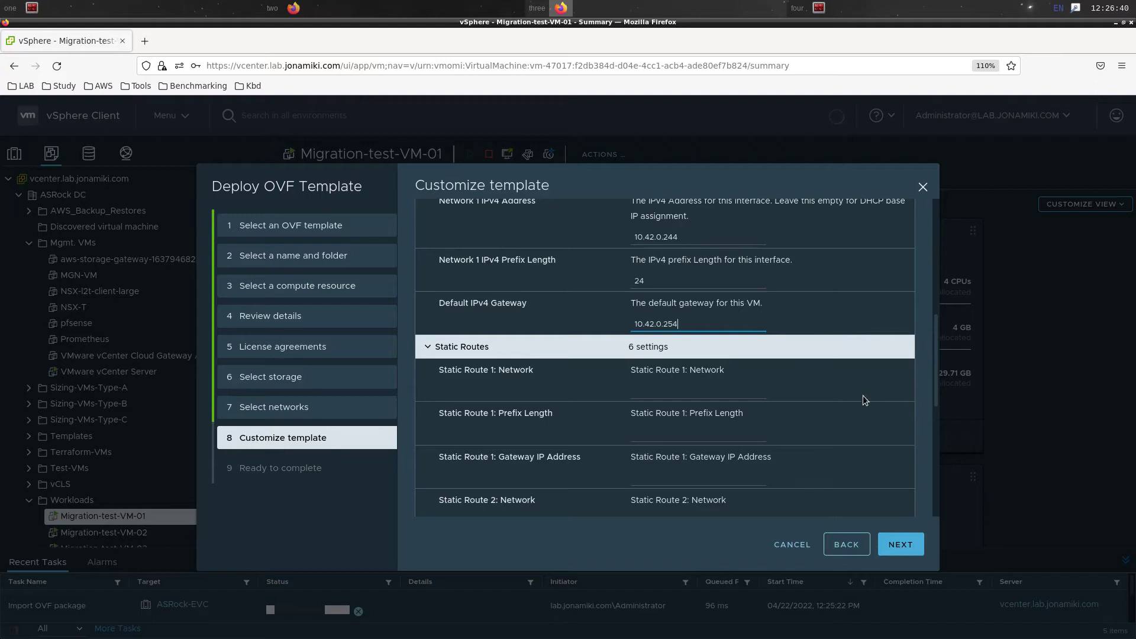
scroll(852, 393, "down", 1)
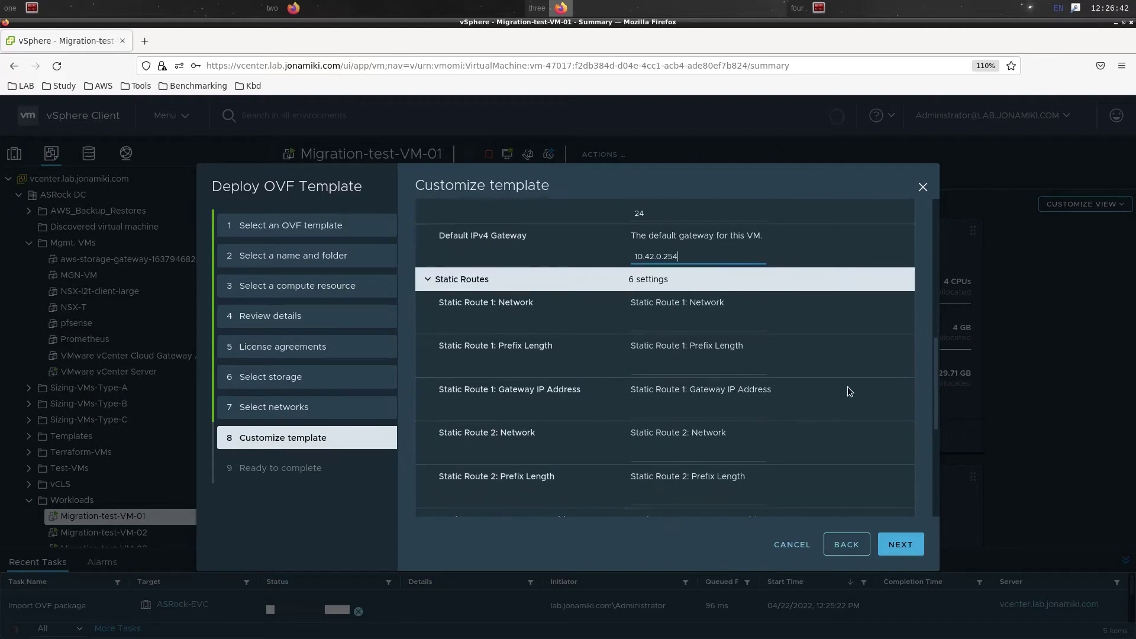
scroll(836, 410, "down", 4)
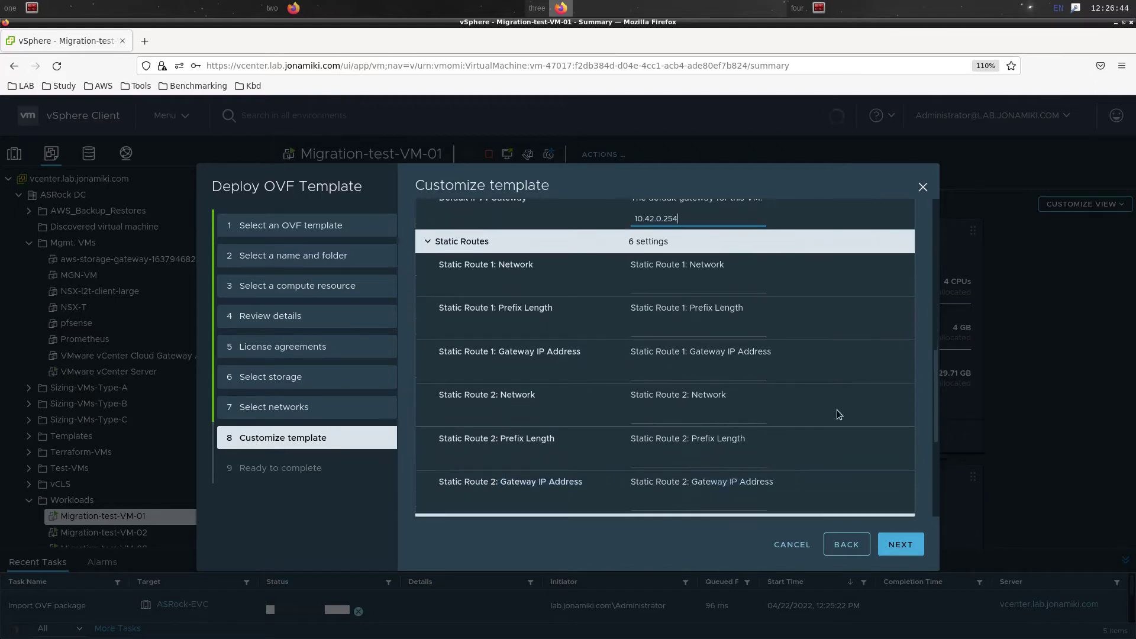
left_click(732, 355)
type("192.168.0.1")
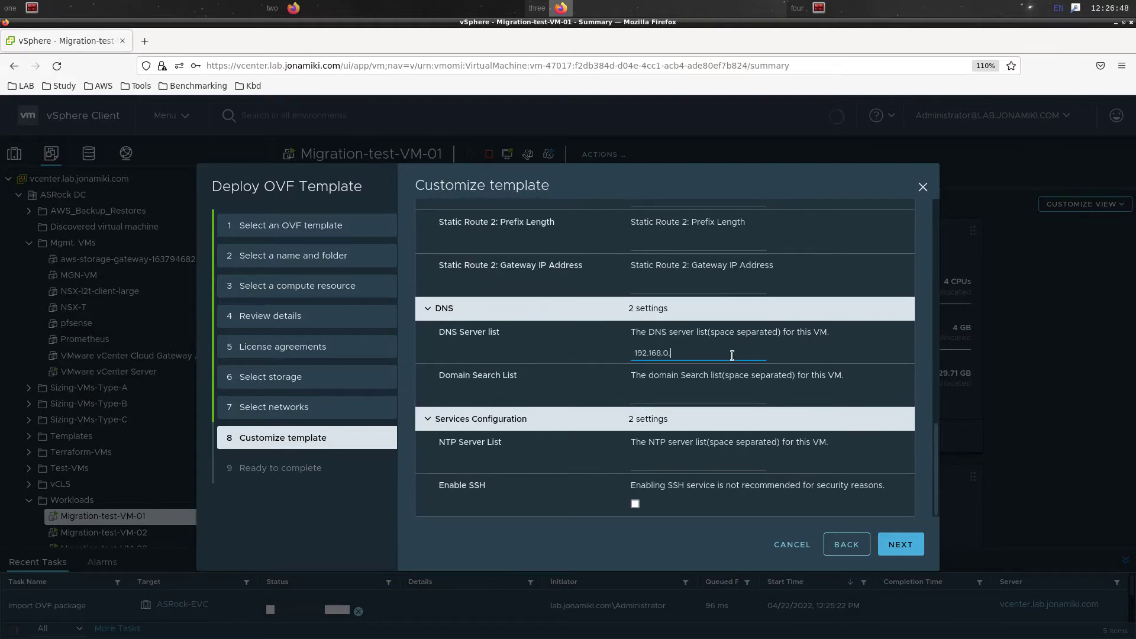
type("0")
left_click(749, 403)
type("lab.jonamiki.com")
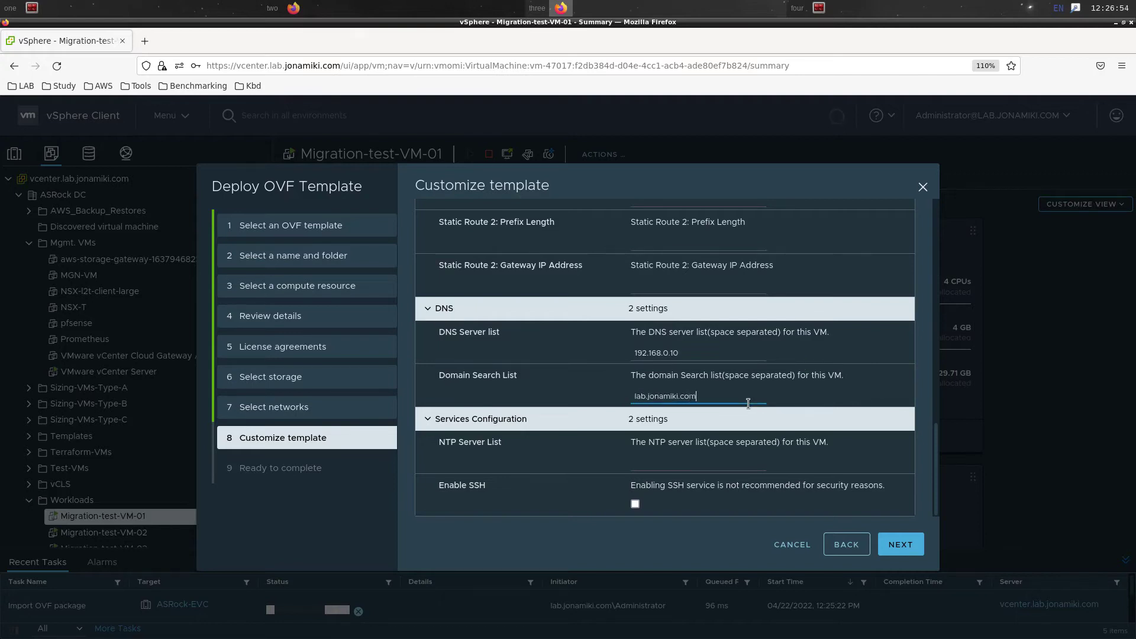
left_click(723, 464)
type("0.asia.pool.ntp.org")
key("Tab")
key("space")
left_click(906, 545)
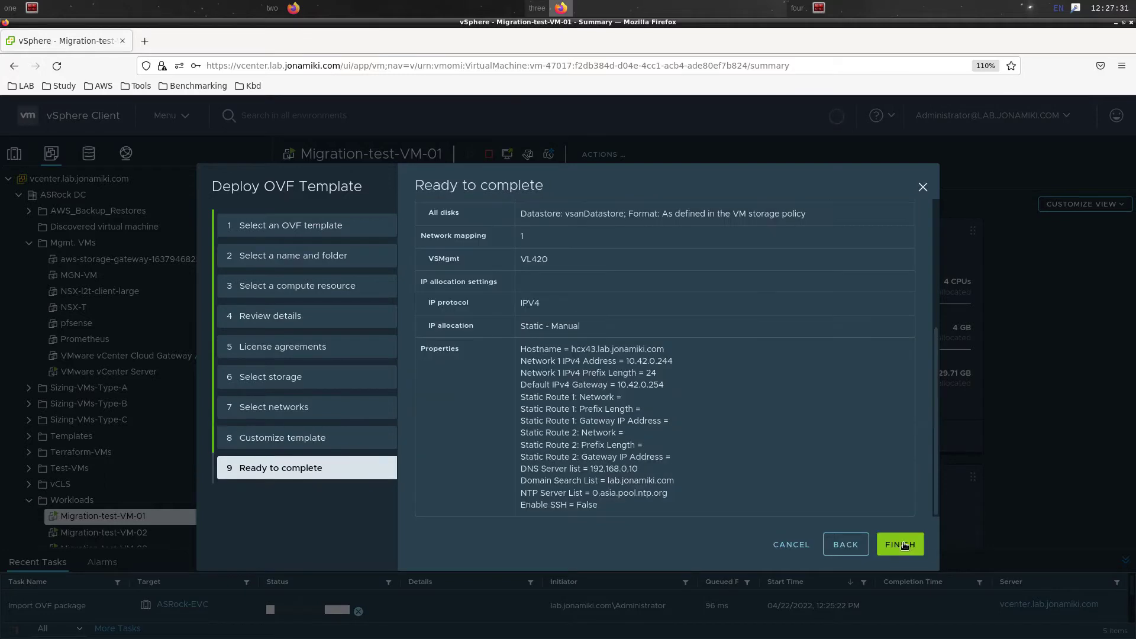
Finish the deployment, decline saving the password, and open the VMware-HCX-Connector VM summary
left_click(900, 544)
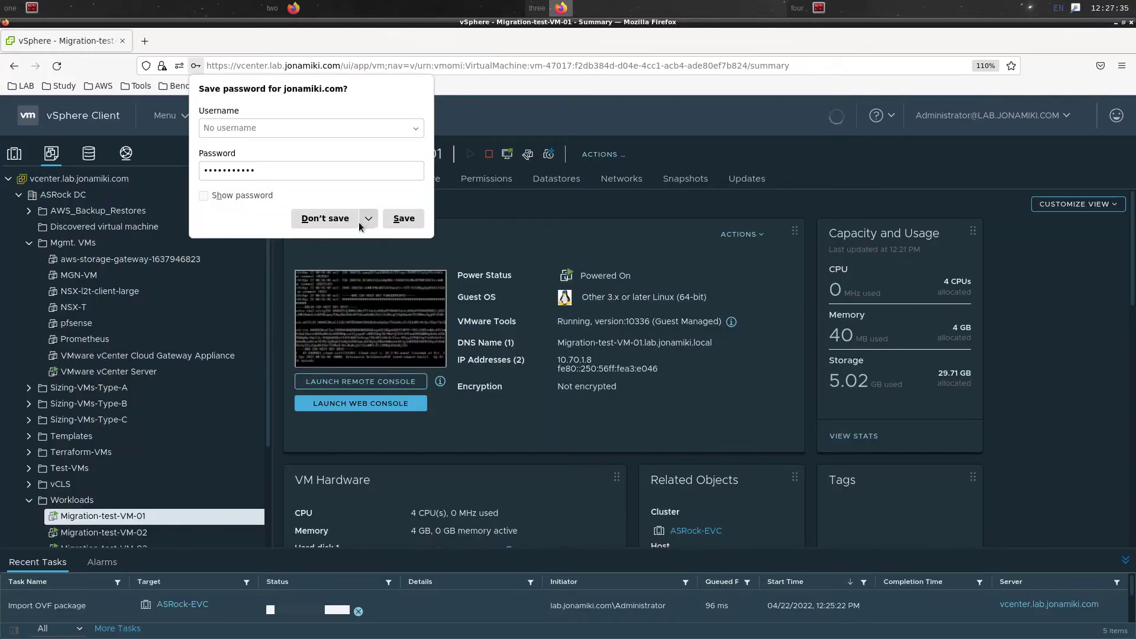
left_click(346, 221)
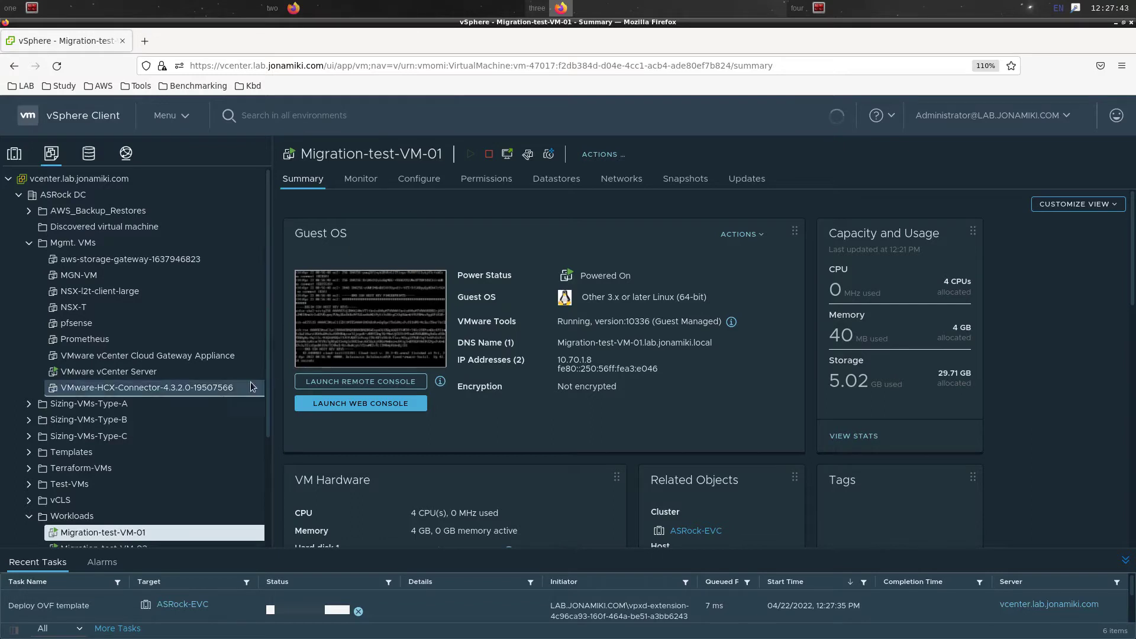
left_click(225, 387)
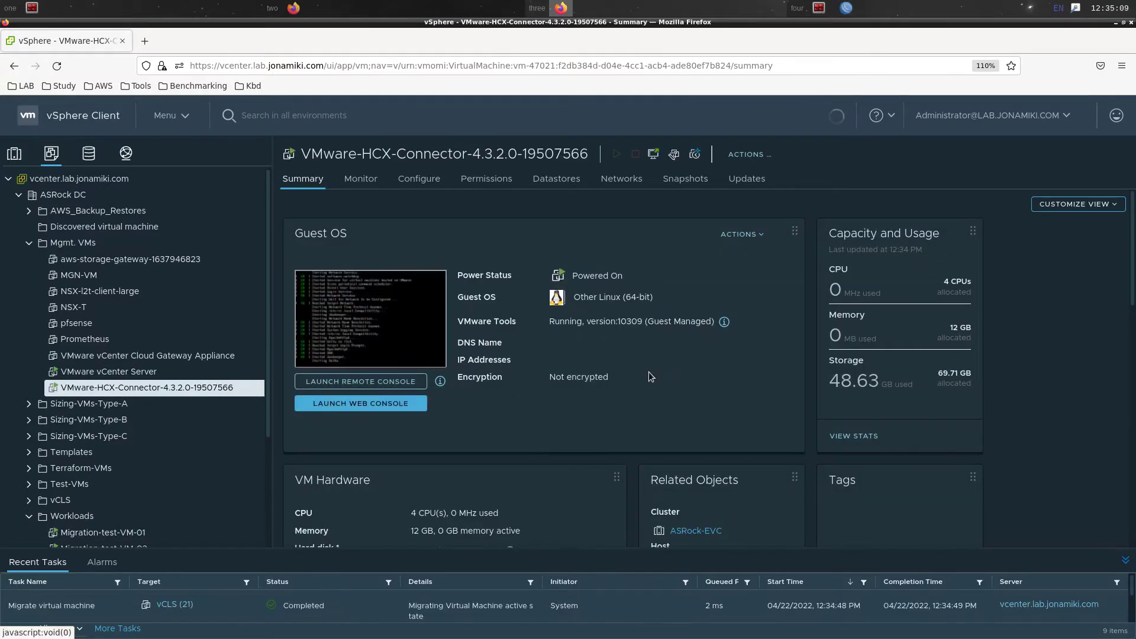
Browse to hcx43.lab.jonamiki.com:9443 in a new tab and accept the self-signed certificate
left_click(145, 42)
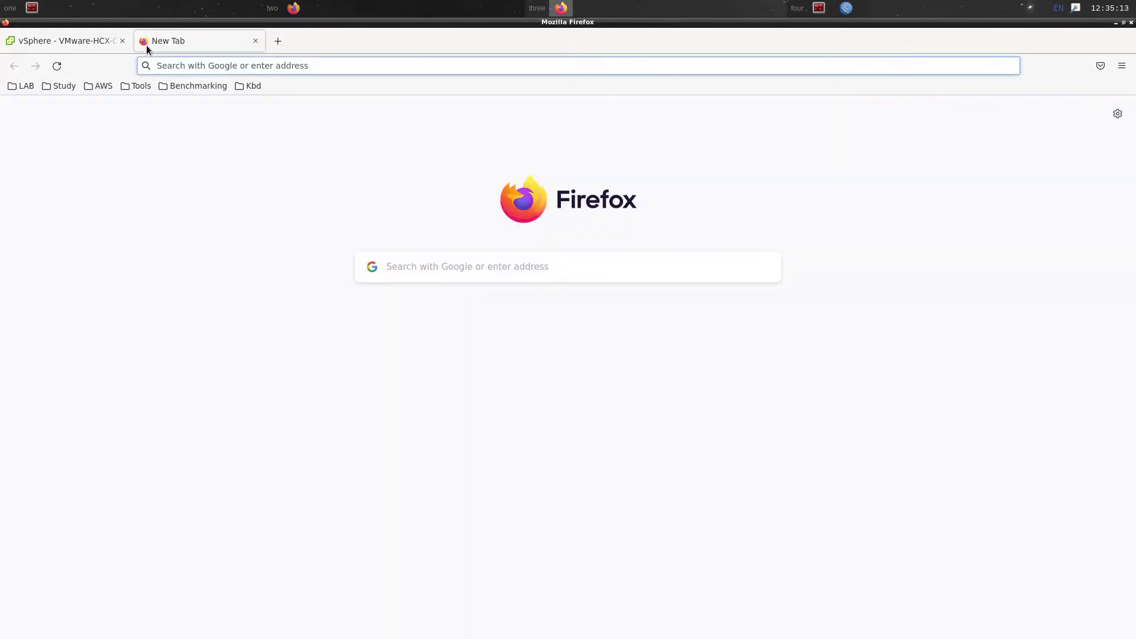
type("hcx4")
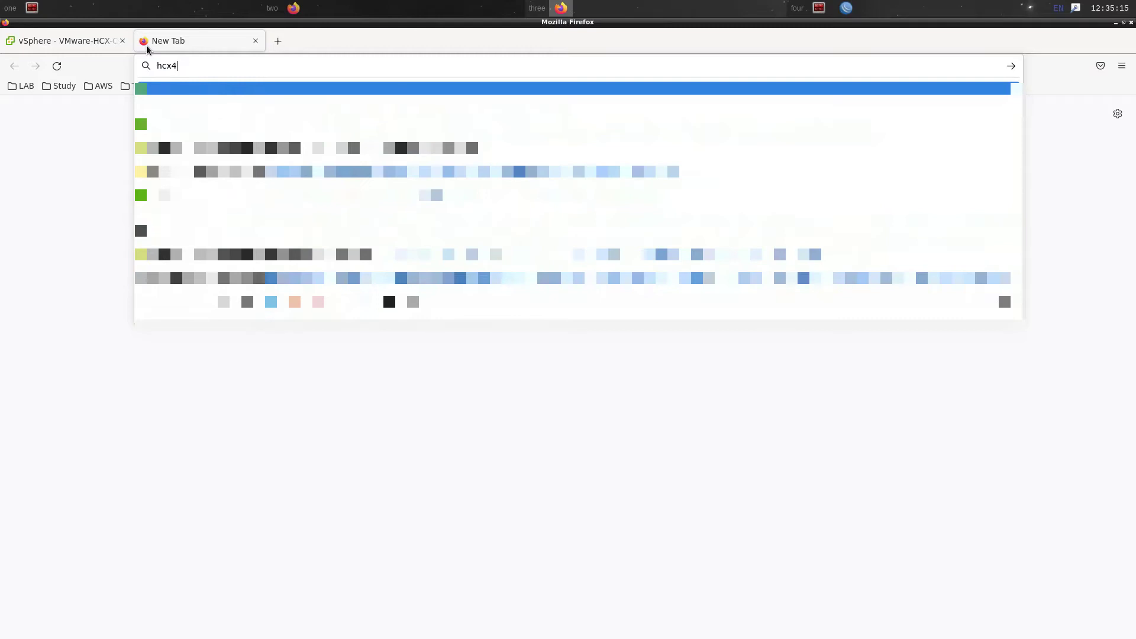
type("3.lab")
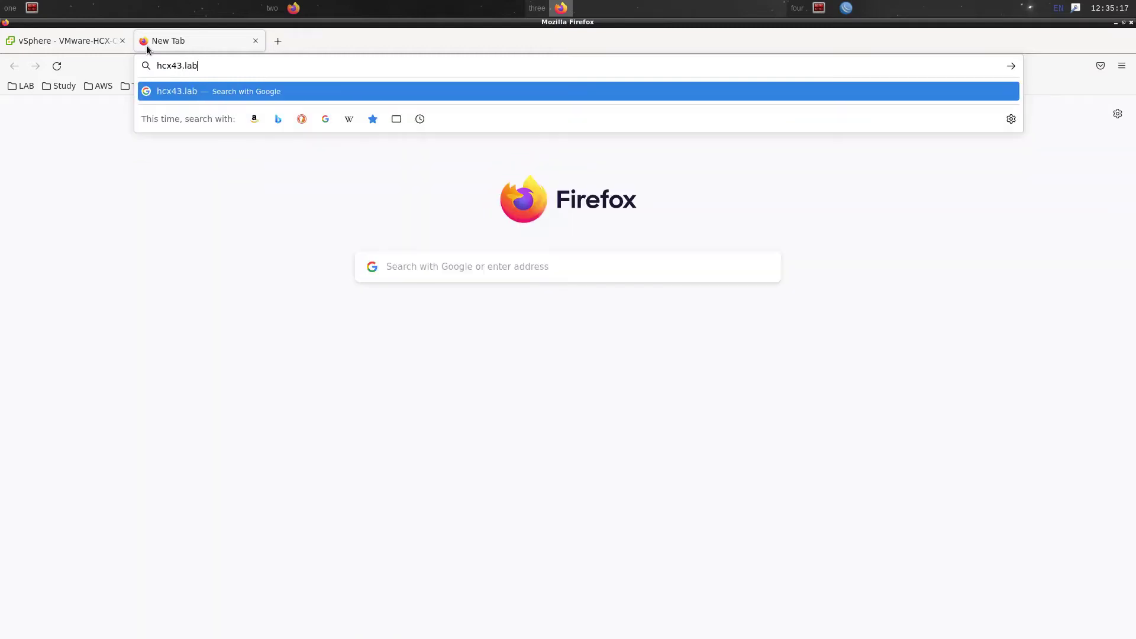
type(".jonamiki.com:9443")
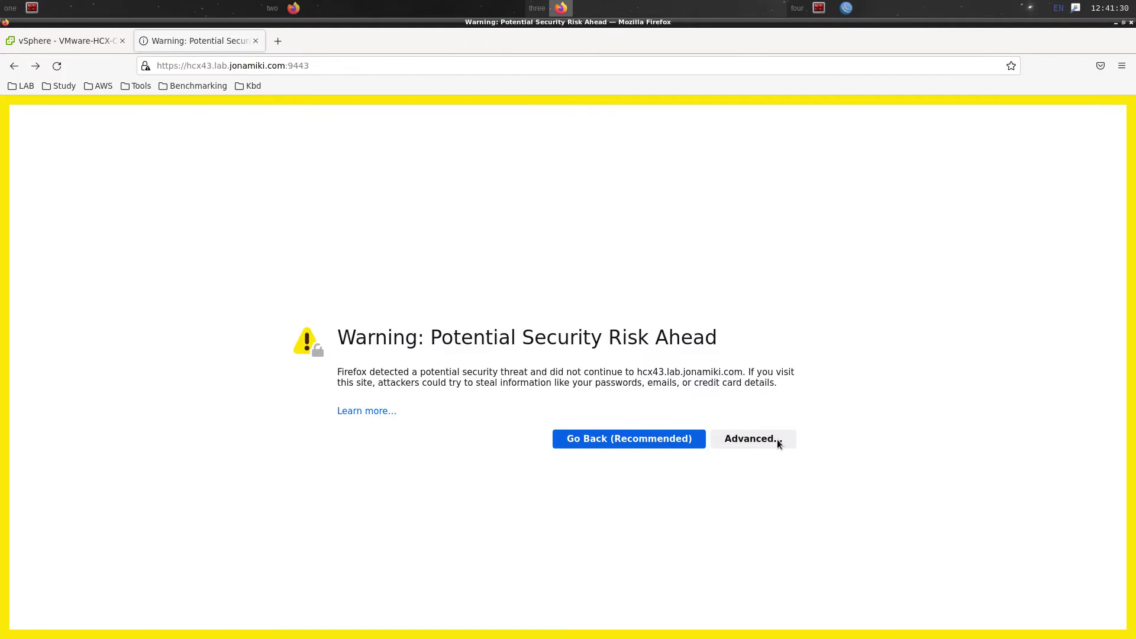
left_click(778, 445)
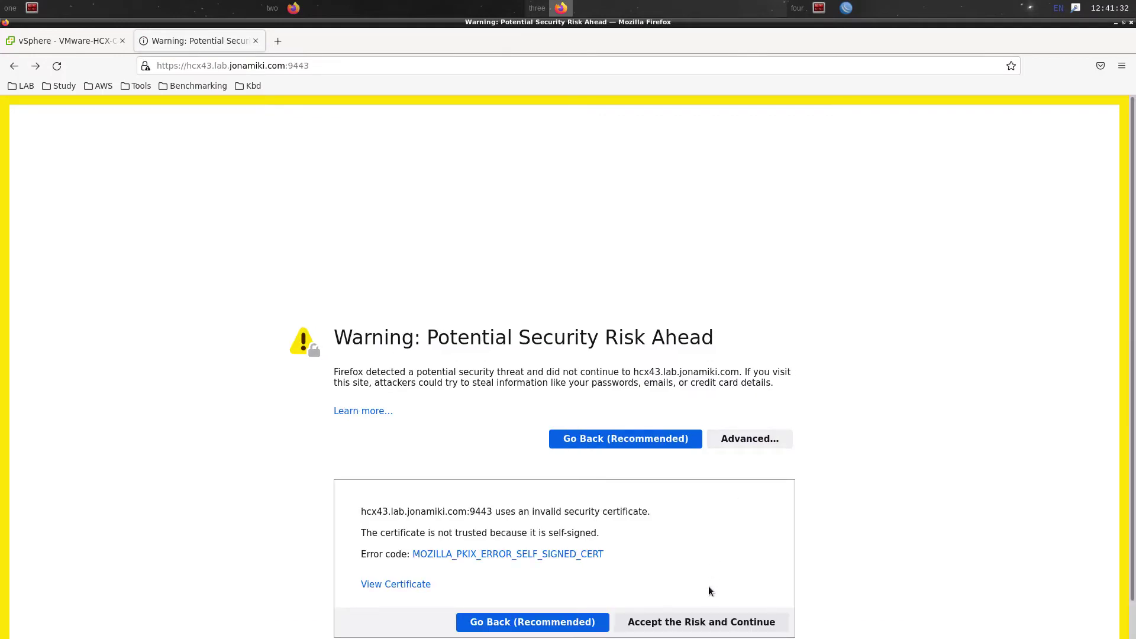
left_click(699, 623)
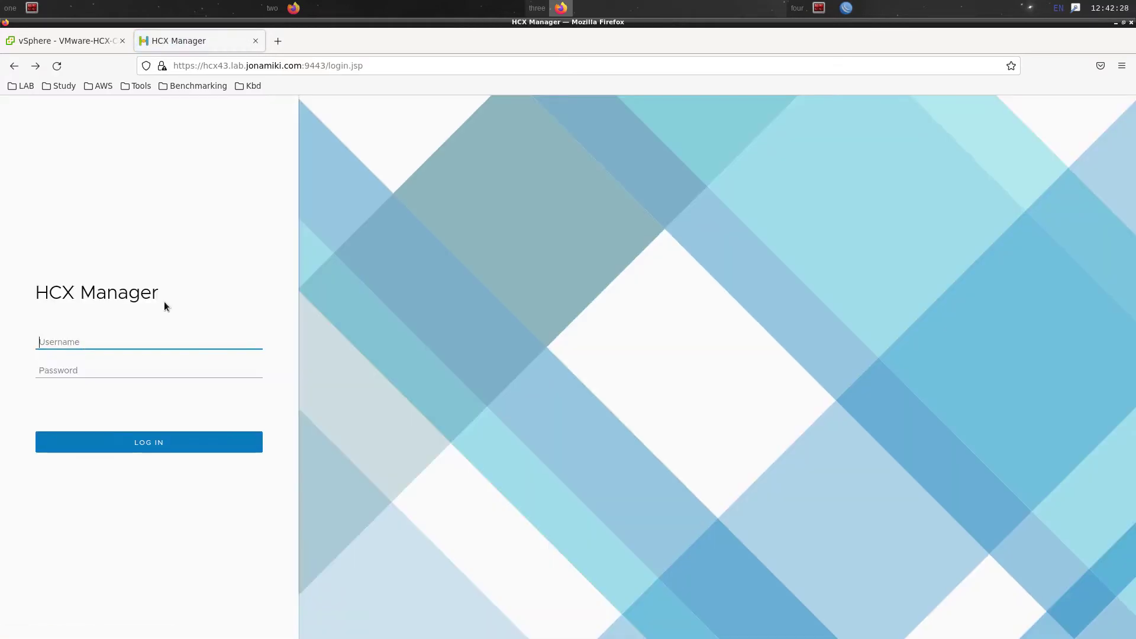
Sign in to HCX Manager as admin with the account password, choosing never to save the login
type("admin")
key("Tab")
type("•••••••••••")
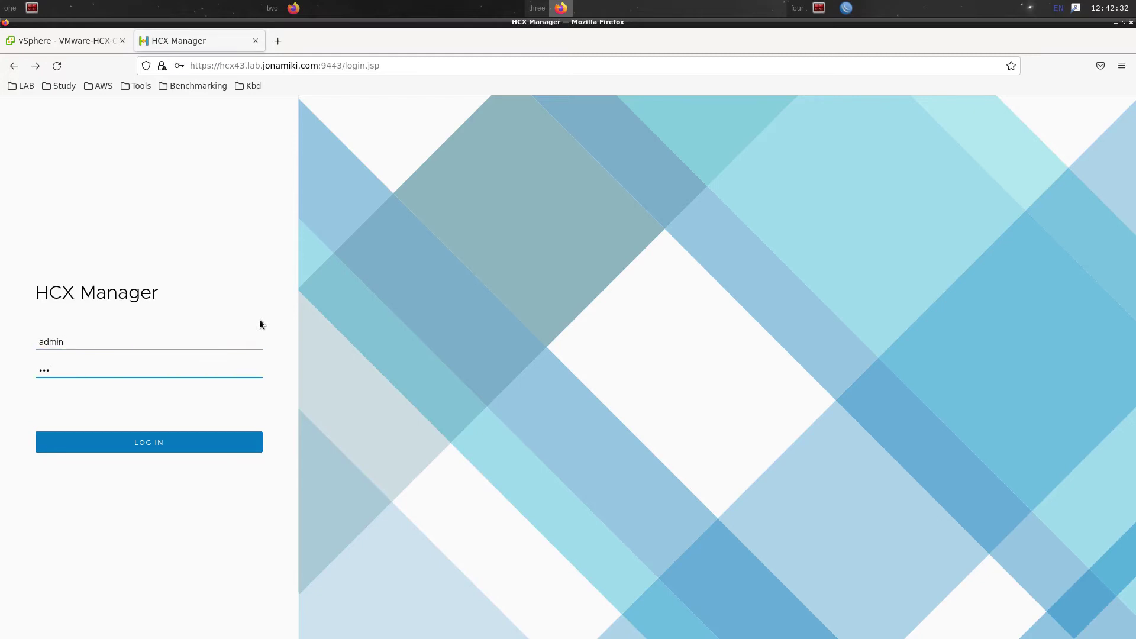
key("Return")
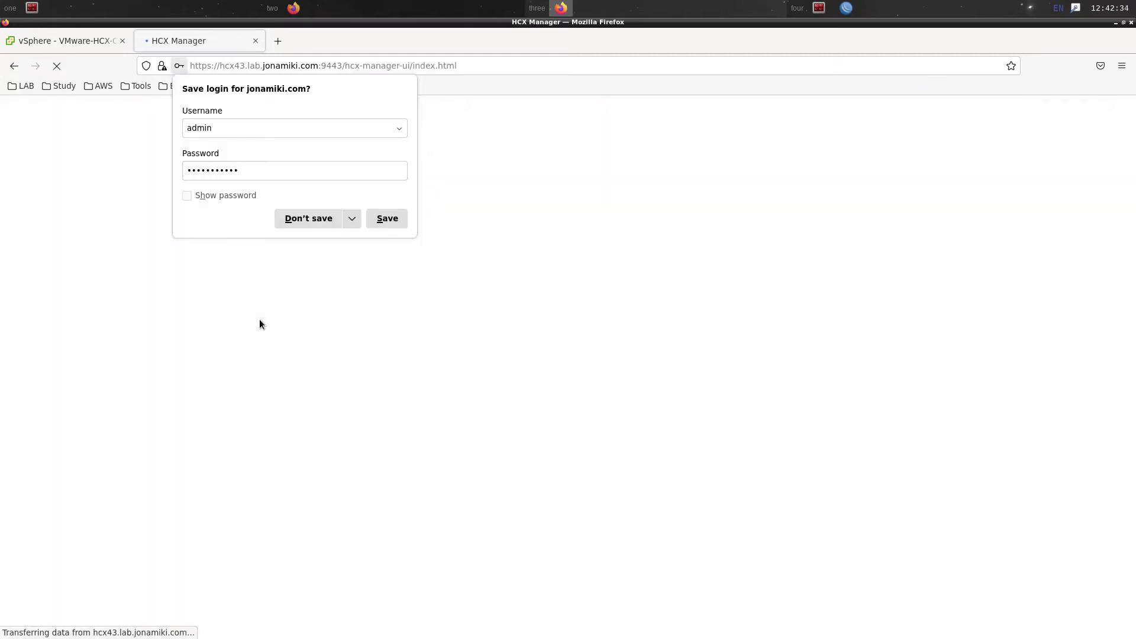
left_click(352, 219)
left_click(339, 239)
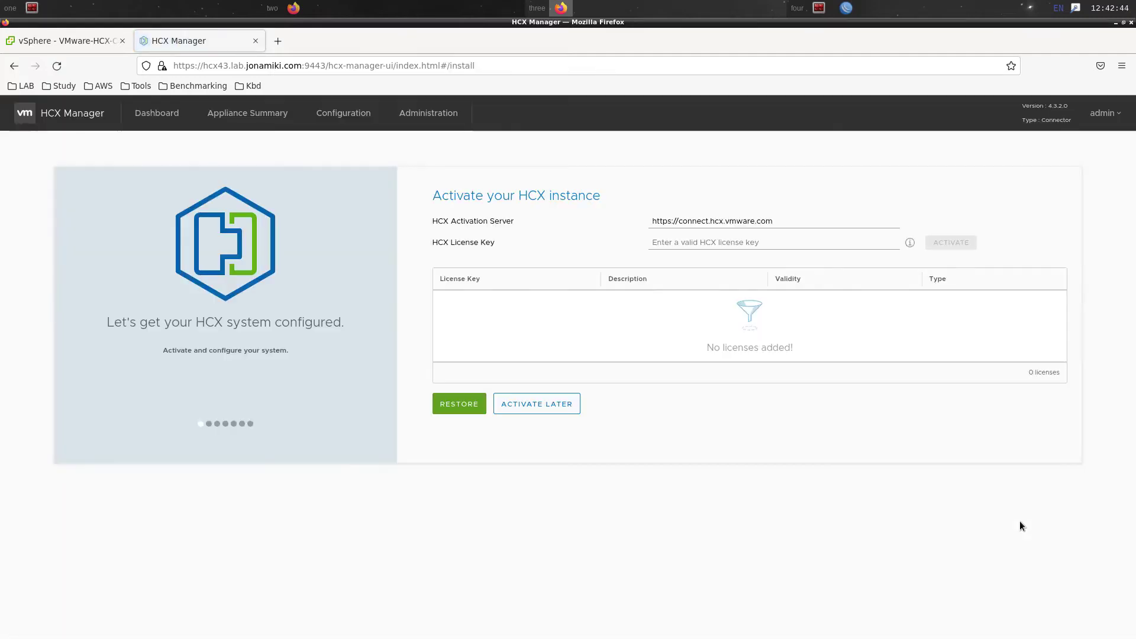
Zoom the HCX activation page in two levels for readability
key("ctrl+plus")
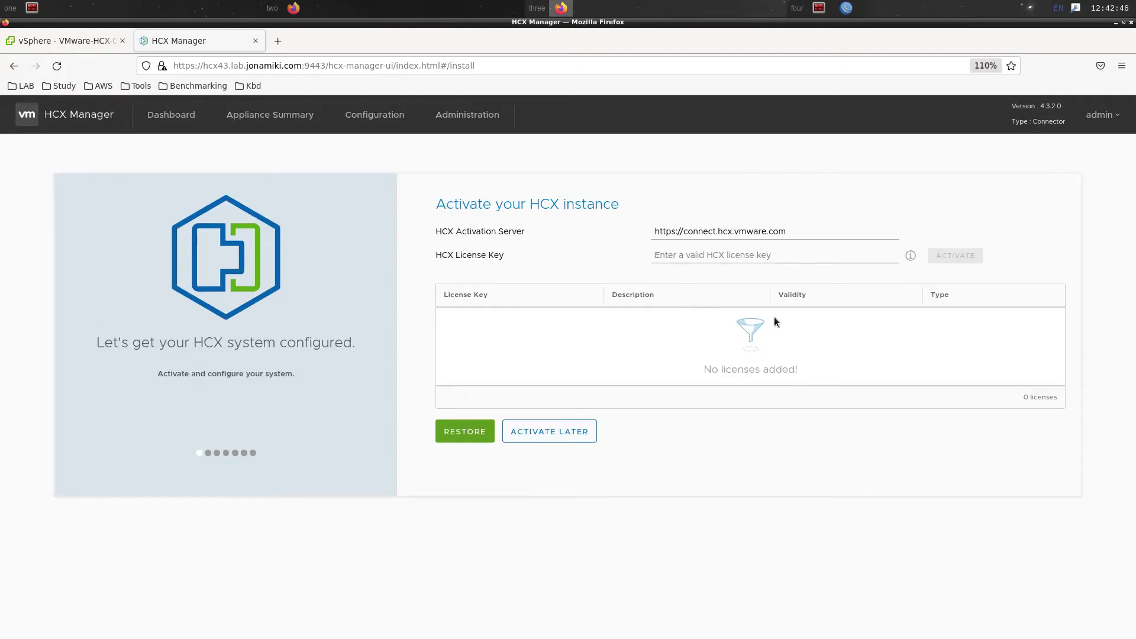
key("ctrl+plus")
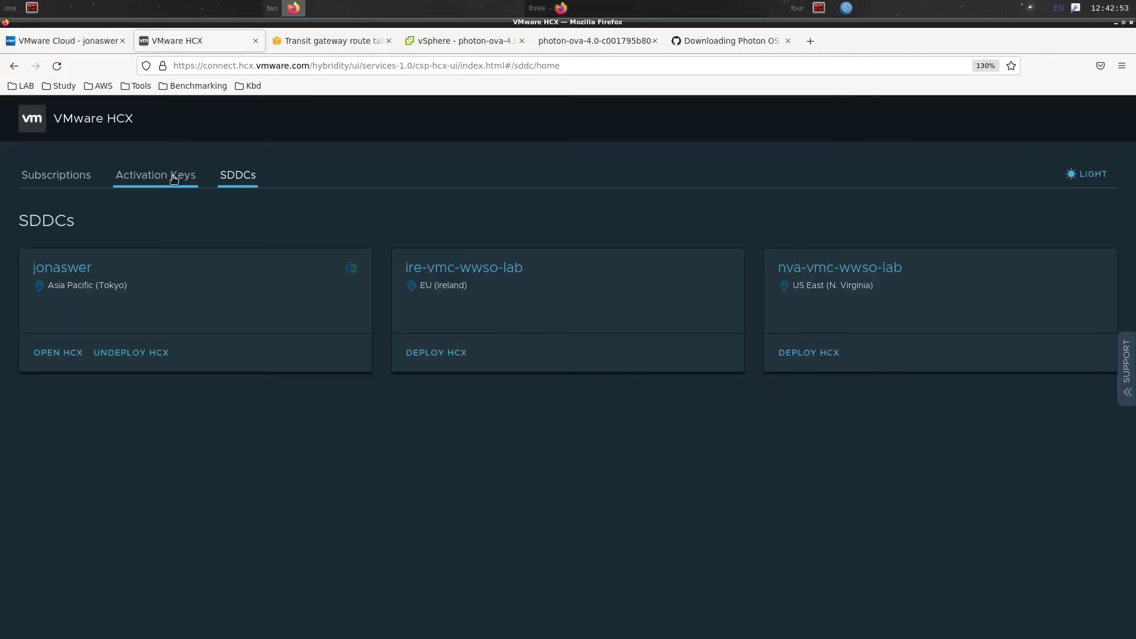
Create a new activation key with system type HCX Connector
left_click(173, 179)
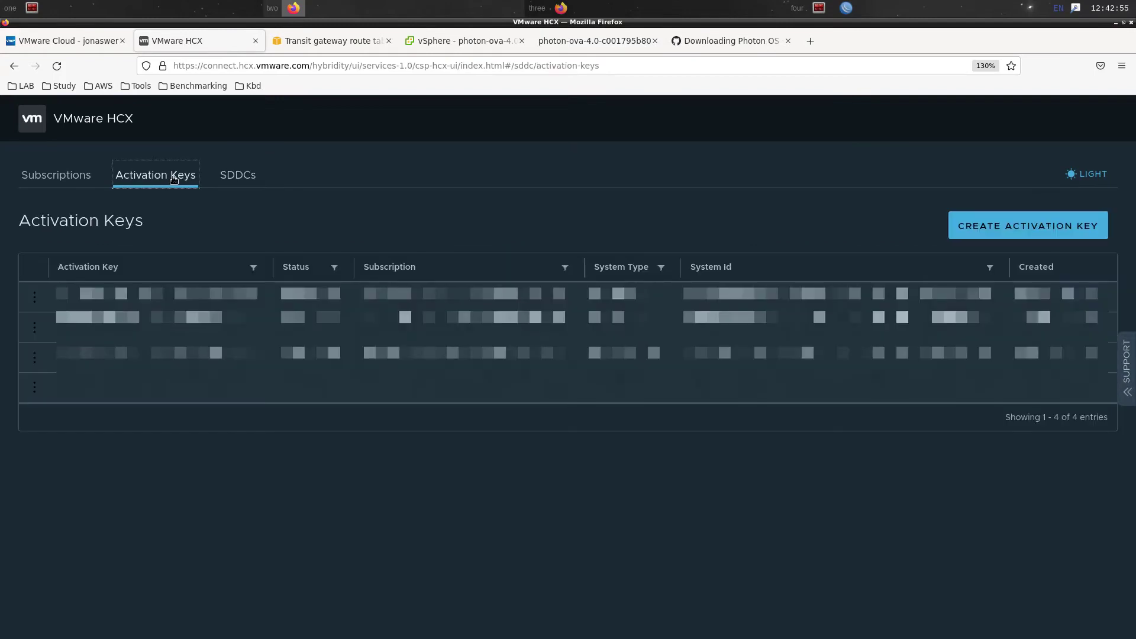
left_click(1031, 230)
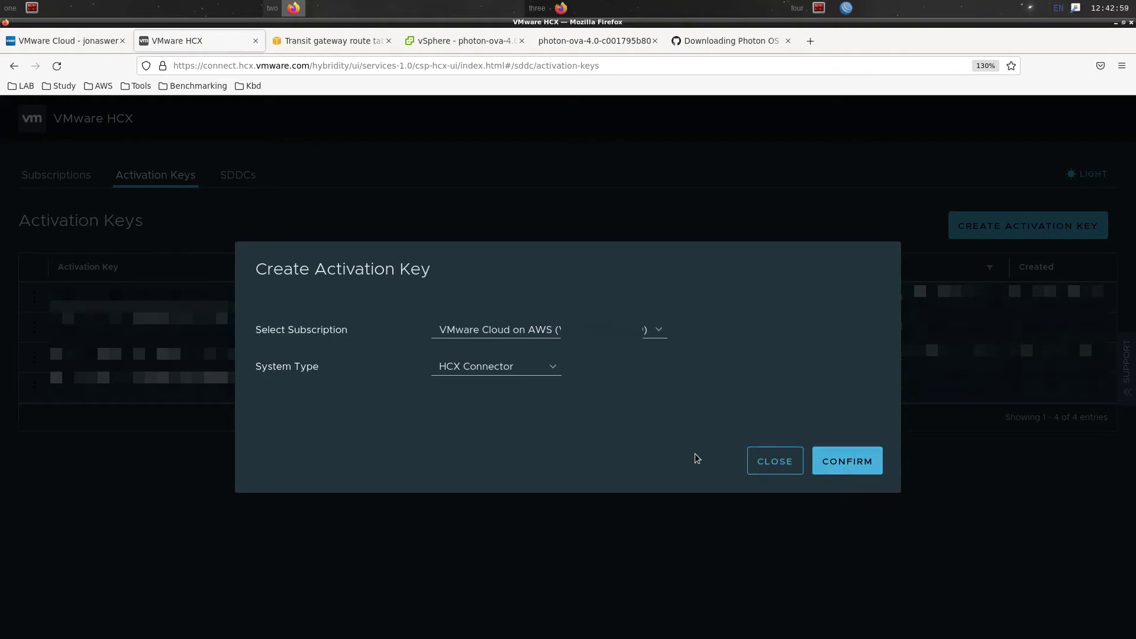
left_click(540, 368)
left_click(658, 391)
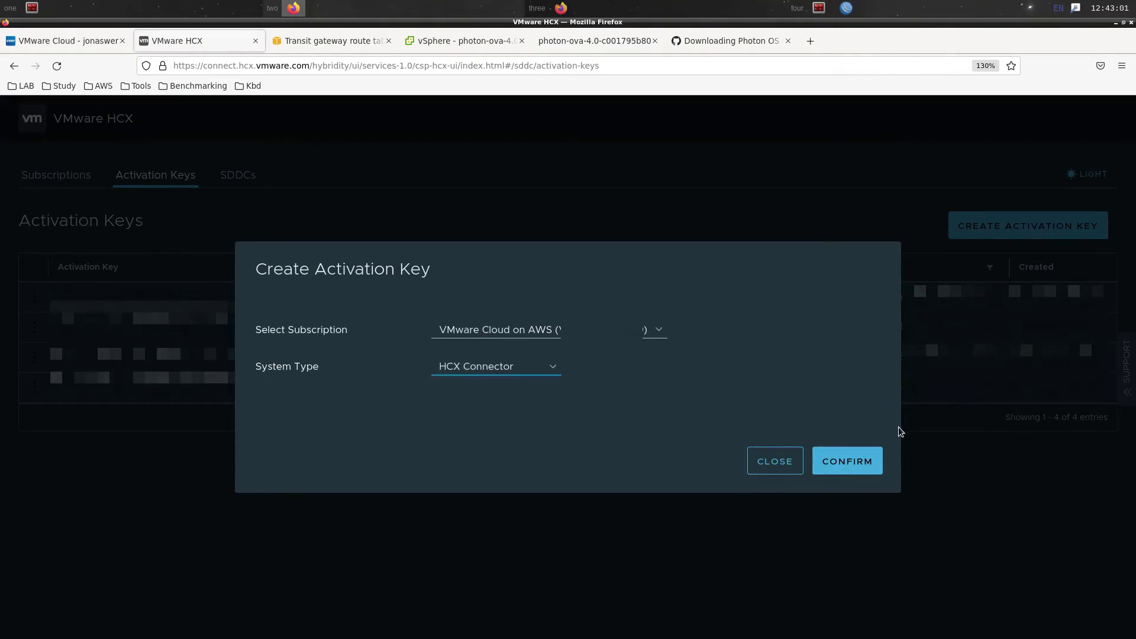
left_click(869, 462)
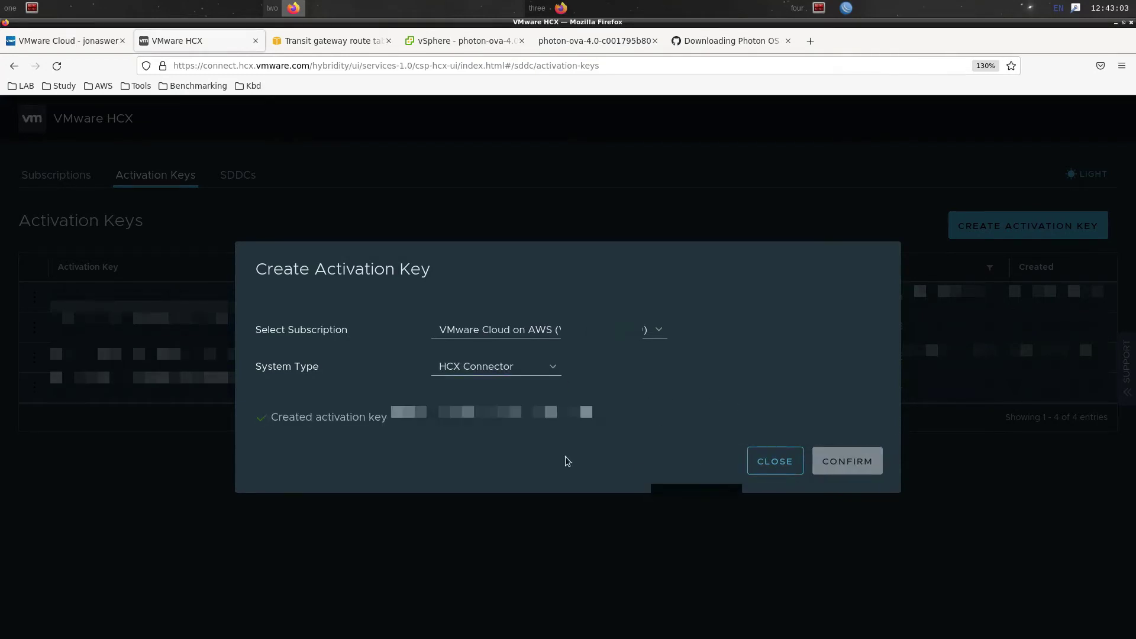
Copy the new activation key and focus HCX Manager's license key field
triple_click(561, 414)
double_click(561, 415)
right_click(561, 420)
key("Escape")
right_click(571, 424)
left_click(578, 431)
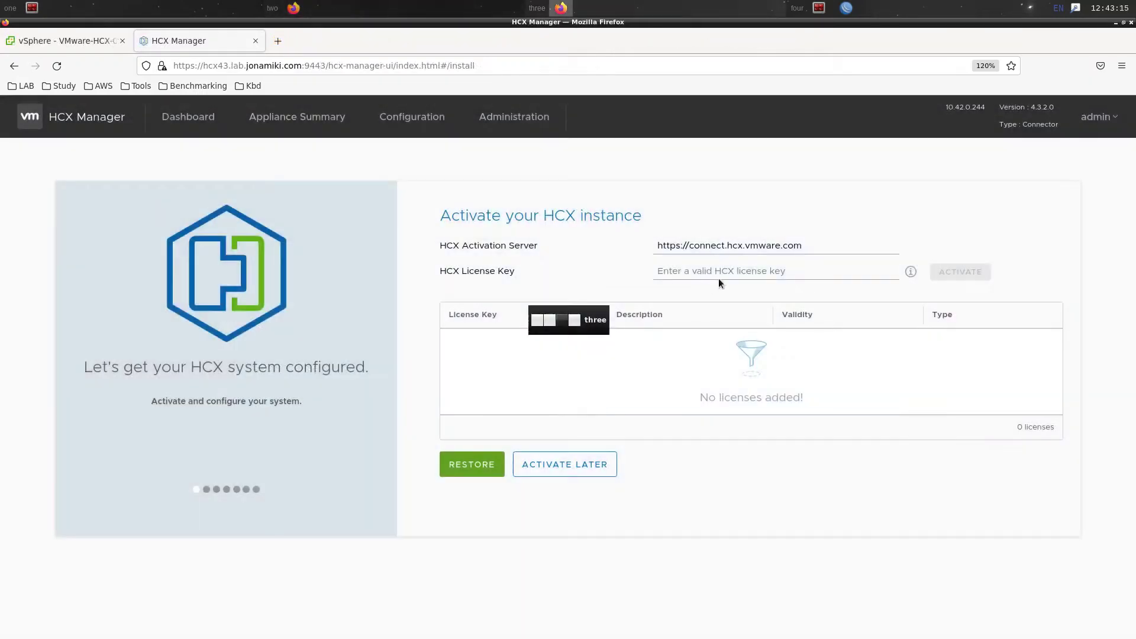
left_click(721, 272)
Paste the activation key as the HCX license and activate the instance
right_click(723, 273)
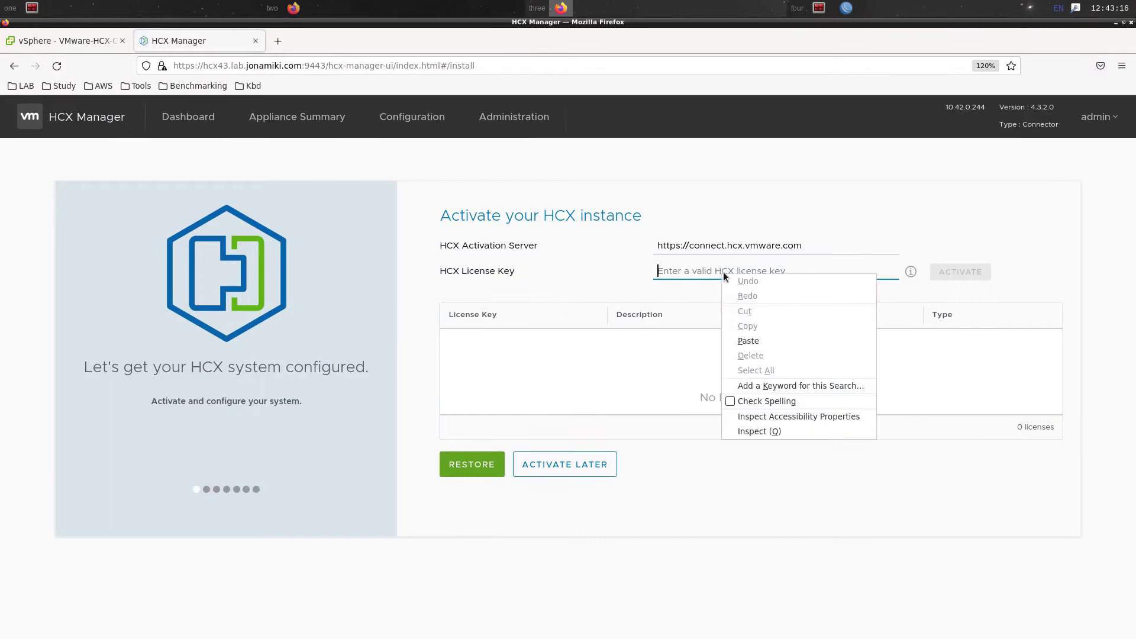
left_click(754, 341)
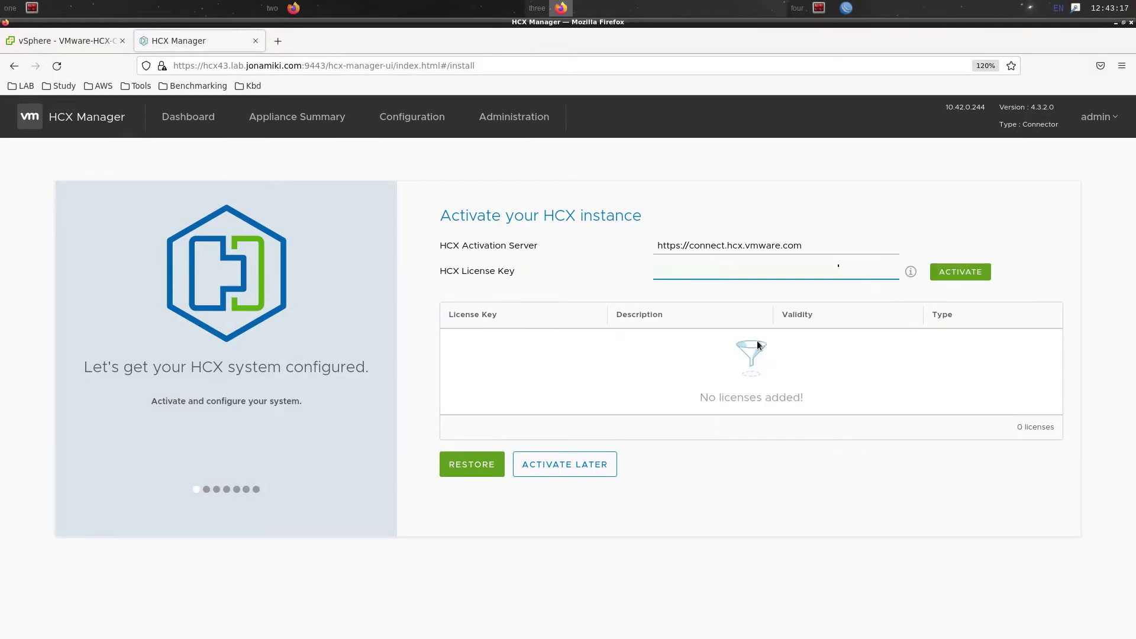
left_click(960, 272)
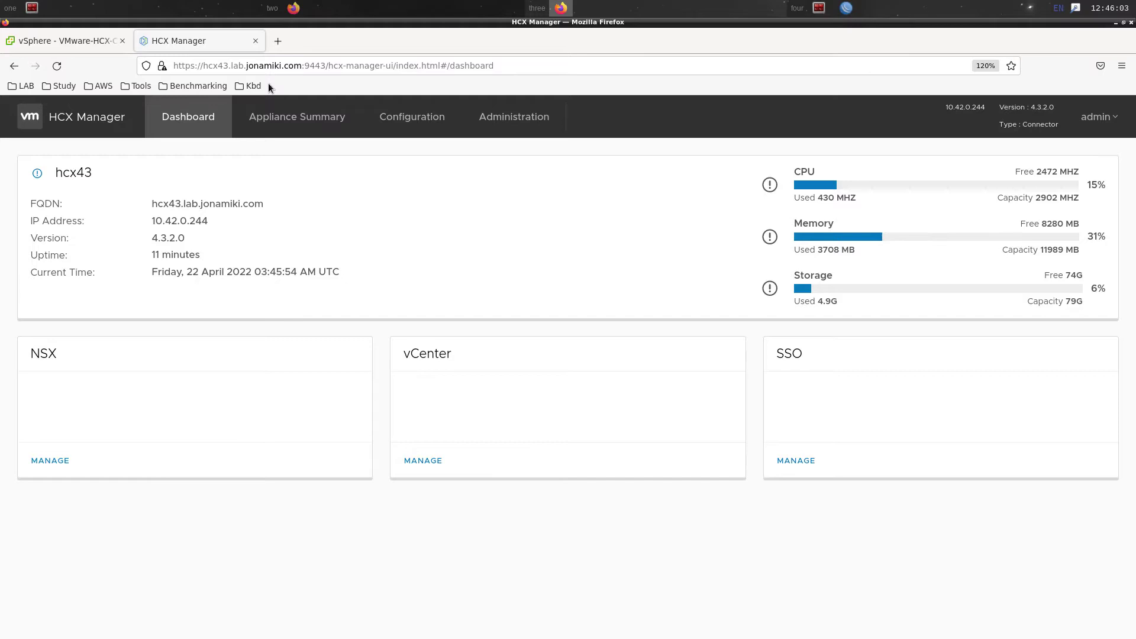
Check the licensing under appliance administration, then go to the vCenter Server configuration page
left_click(503, 121)
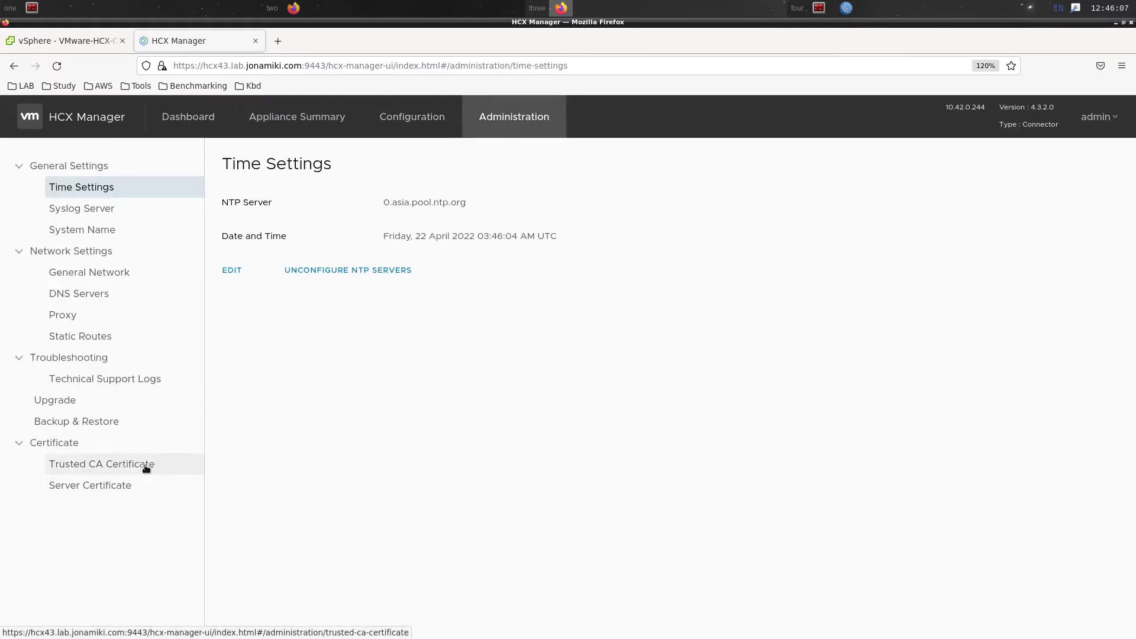
left_click(432, 122)
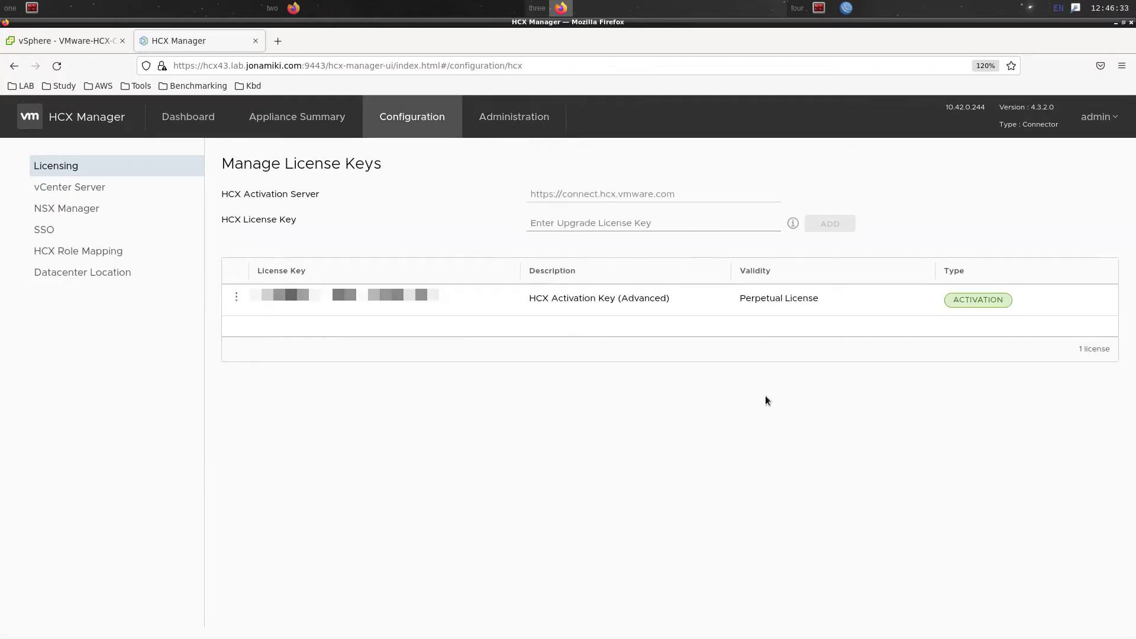
left_click(117, 198)
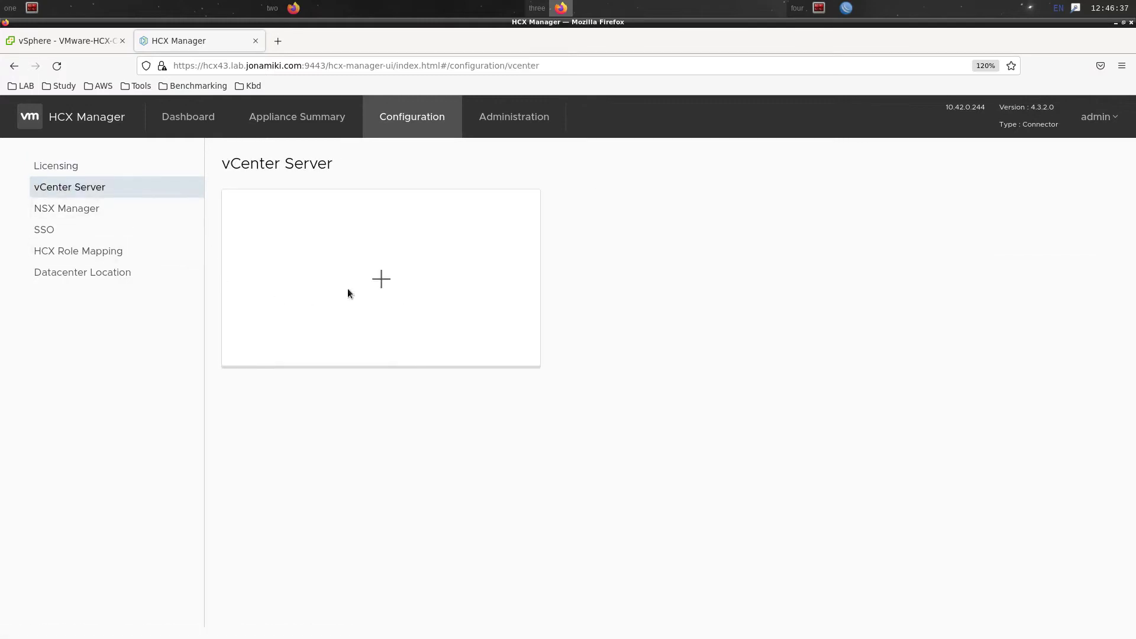
left_click(381, 278)
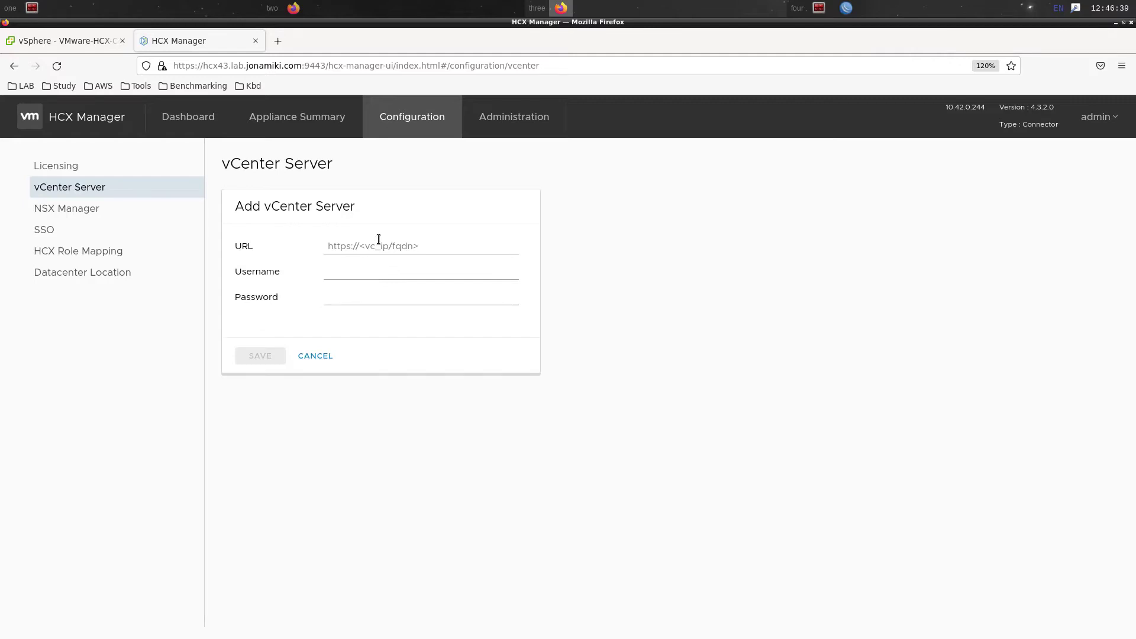
left_click(371, 249)
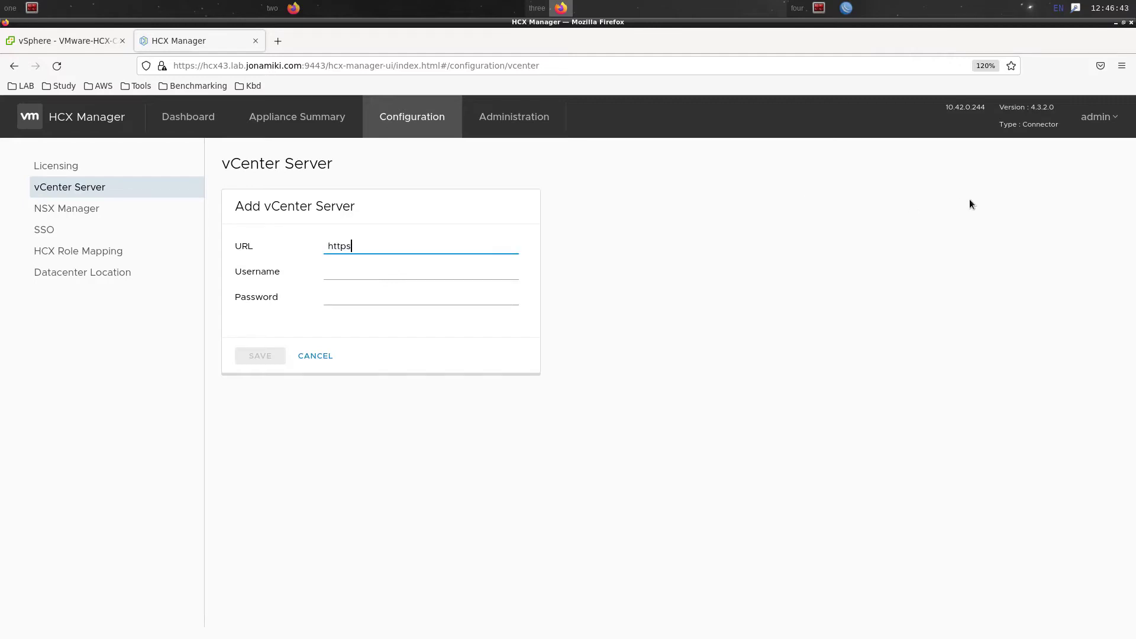
key("BackSpace")
key("BackSpace")
key("Tab")
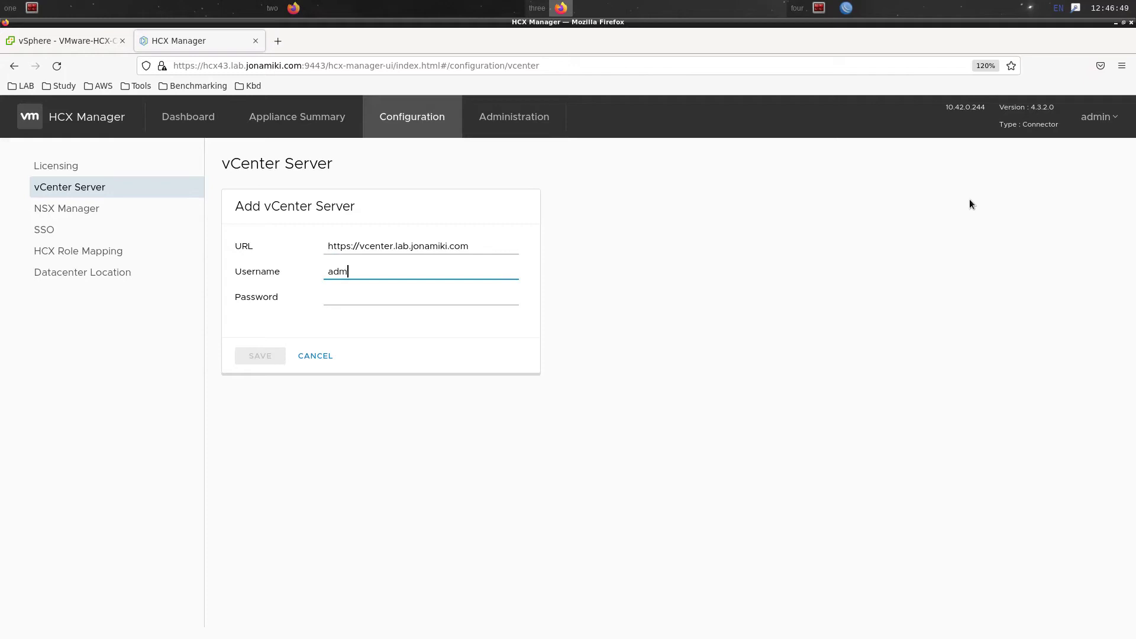
key("Tab")
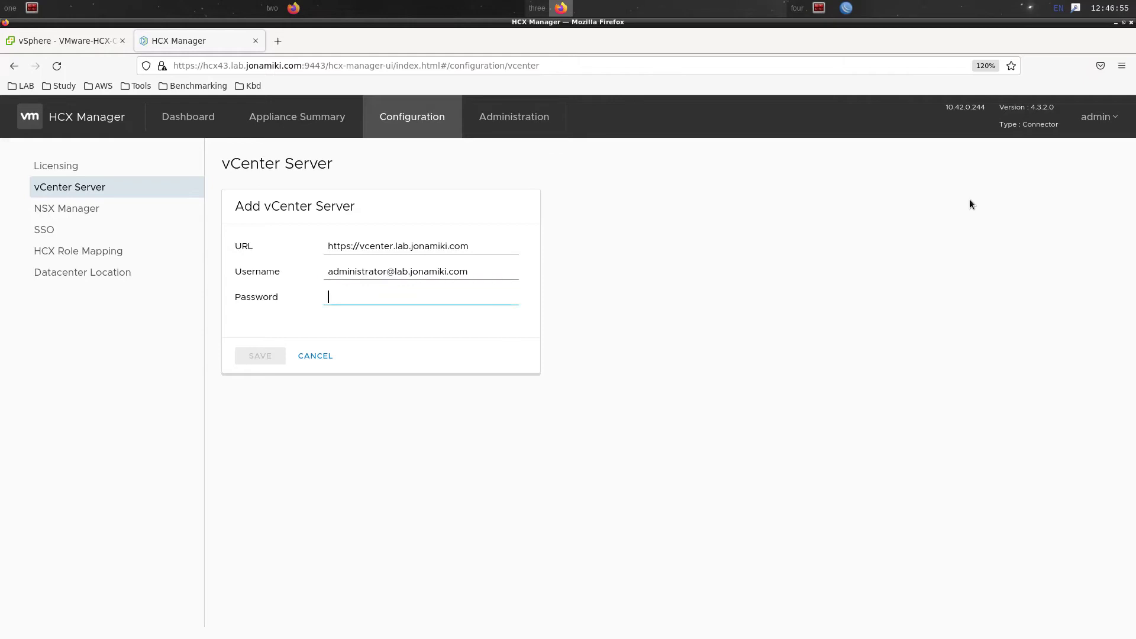
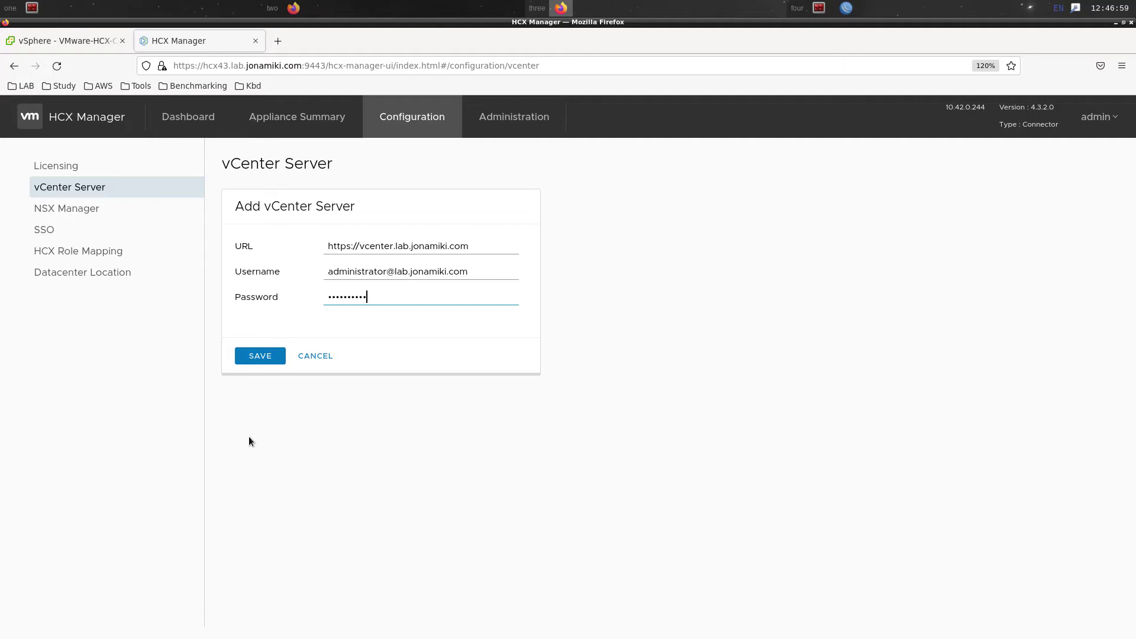
left_click(269, 362)
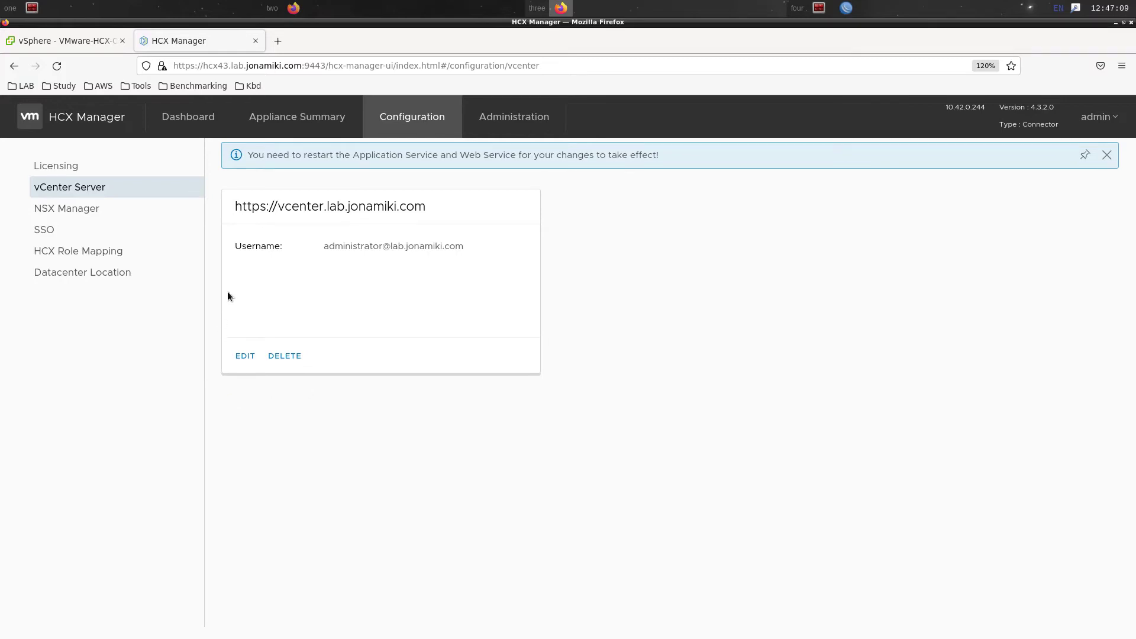
On Appliance Summary, stop and restart both the Web Service and Application Service
left_click(261, 124)
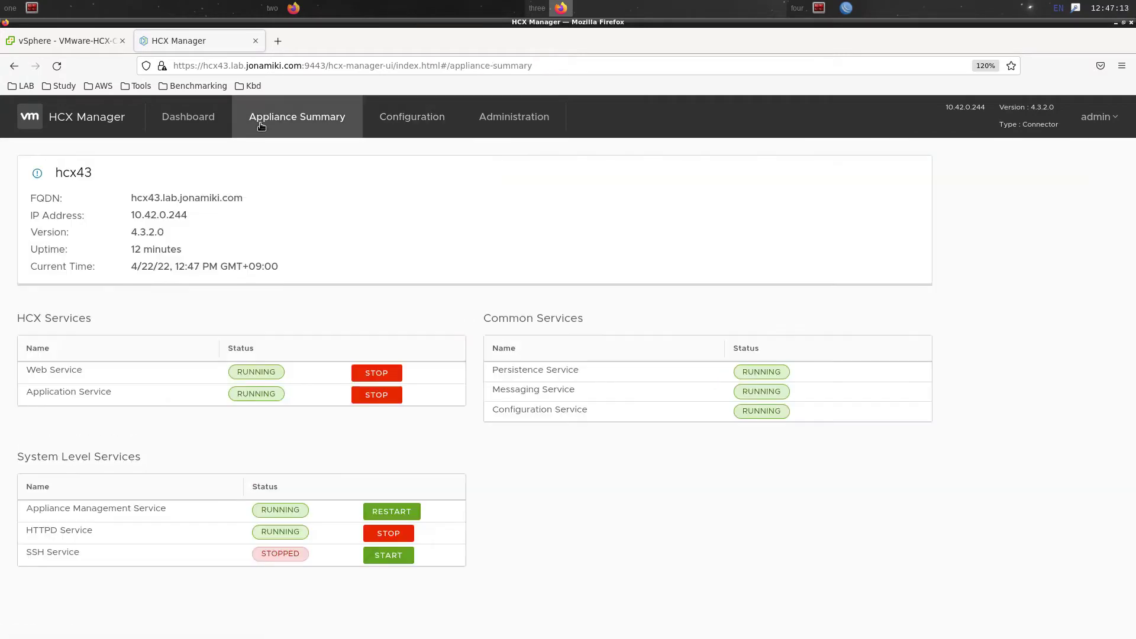
left_click(361, 373)
left_click(364, 389)
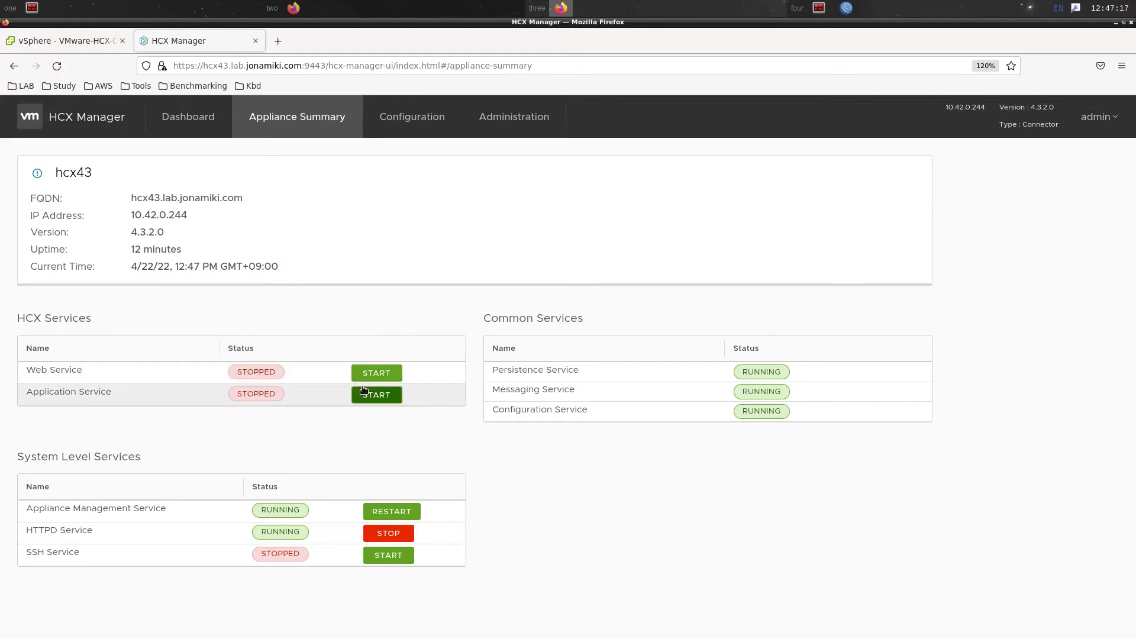
left_click(376, 374)
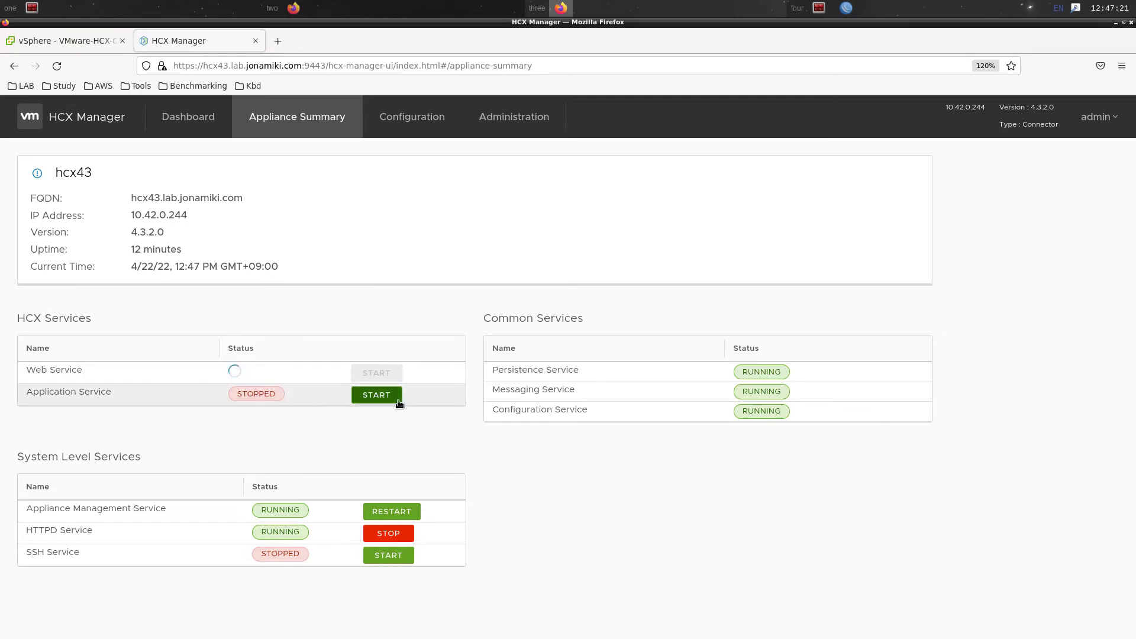
left_click(394, 400)
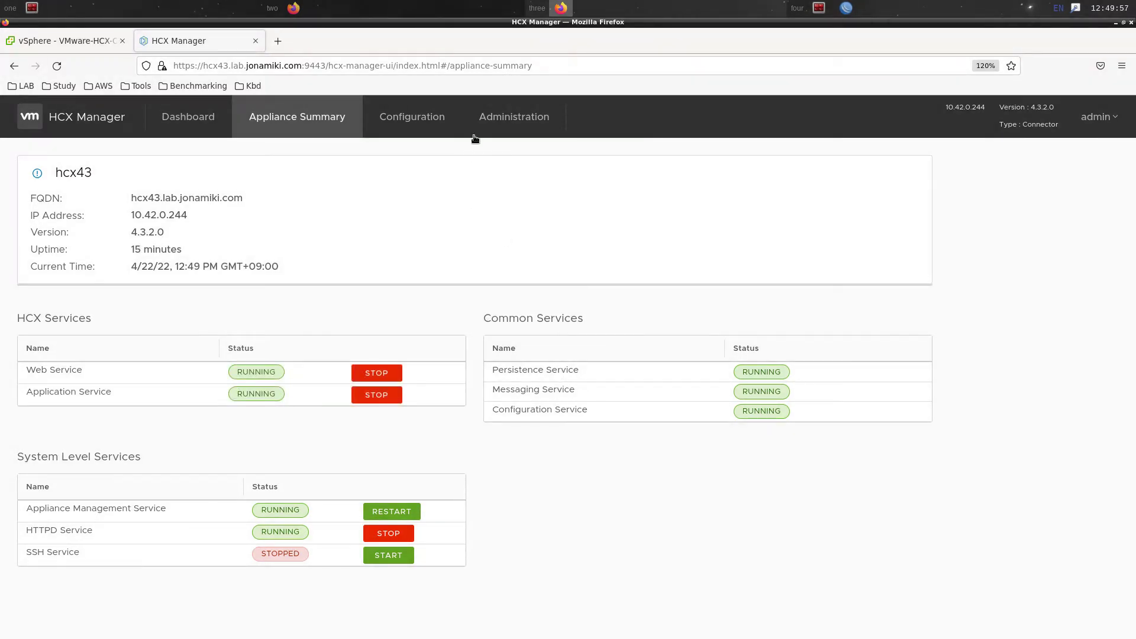
left_click(436, 119)
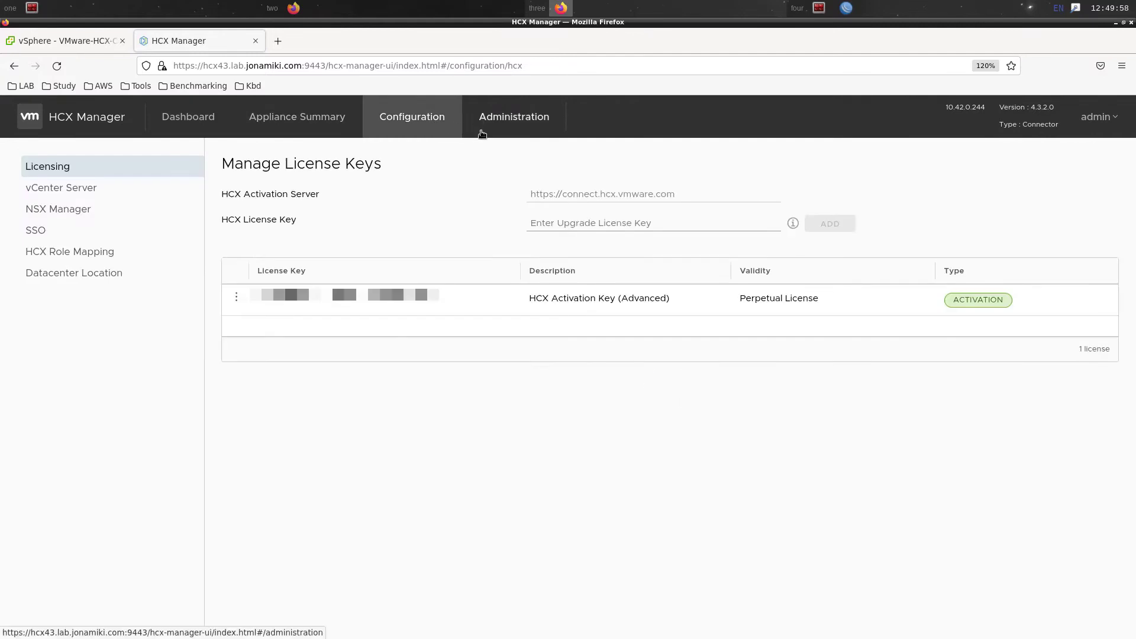
left_click(148, 188)
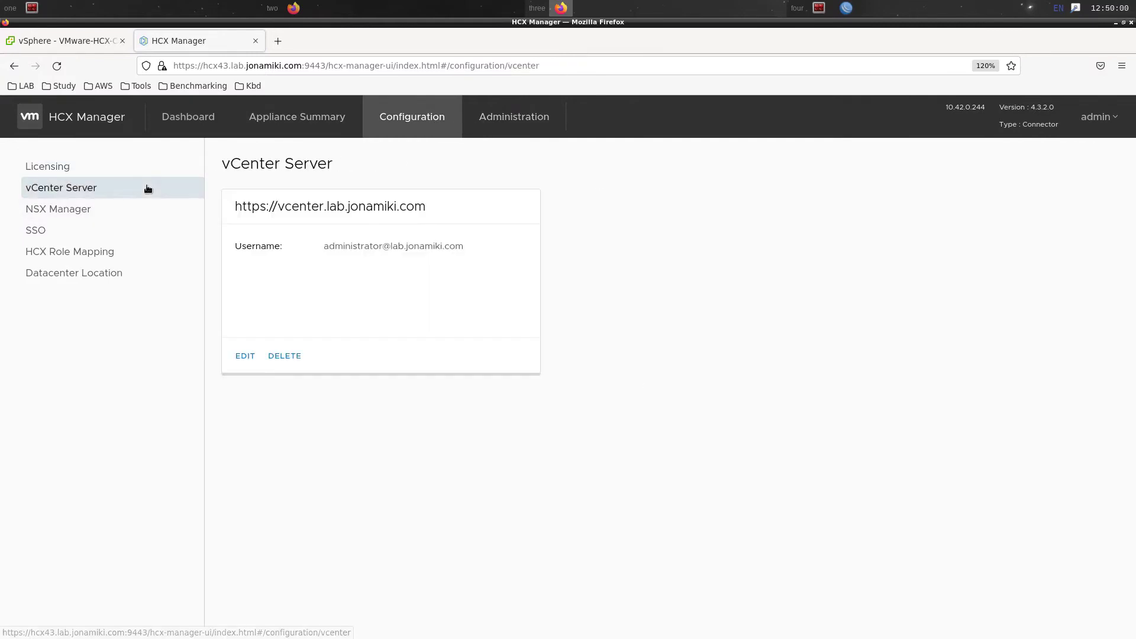
left_click(123, 231)
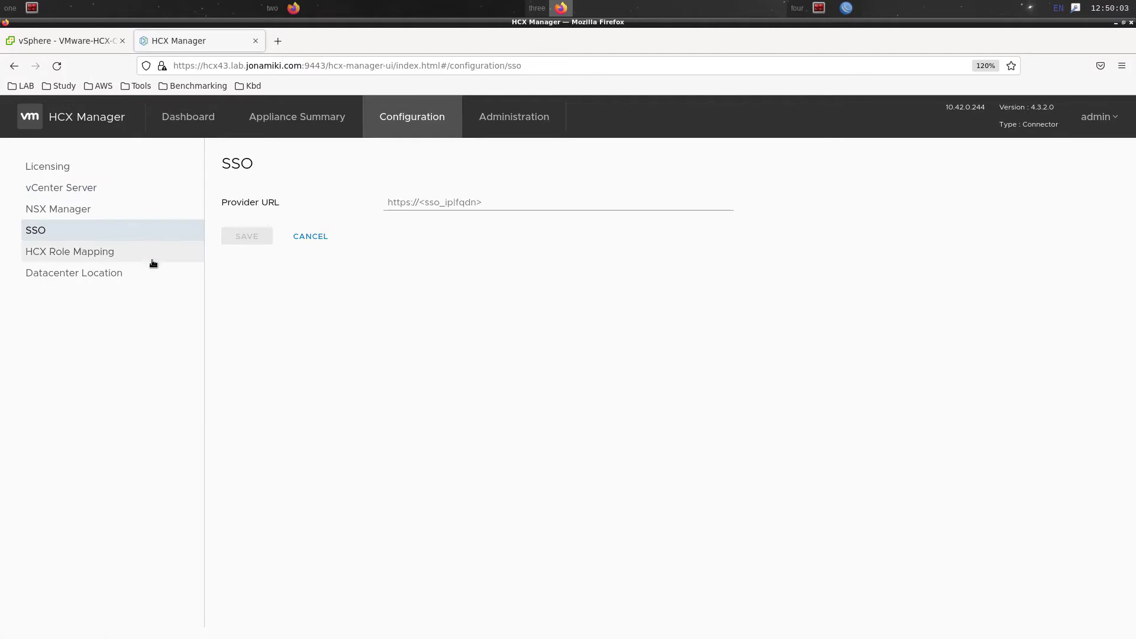
left_click(551, 204)
type("https")
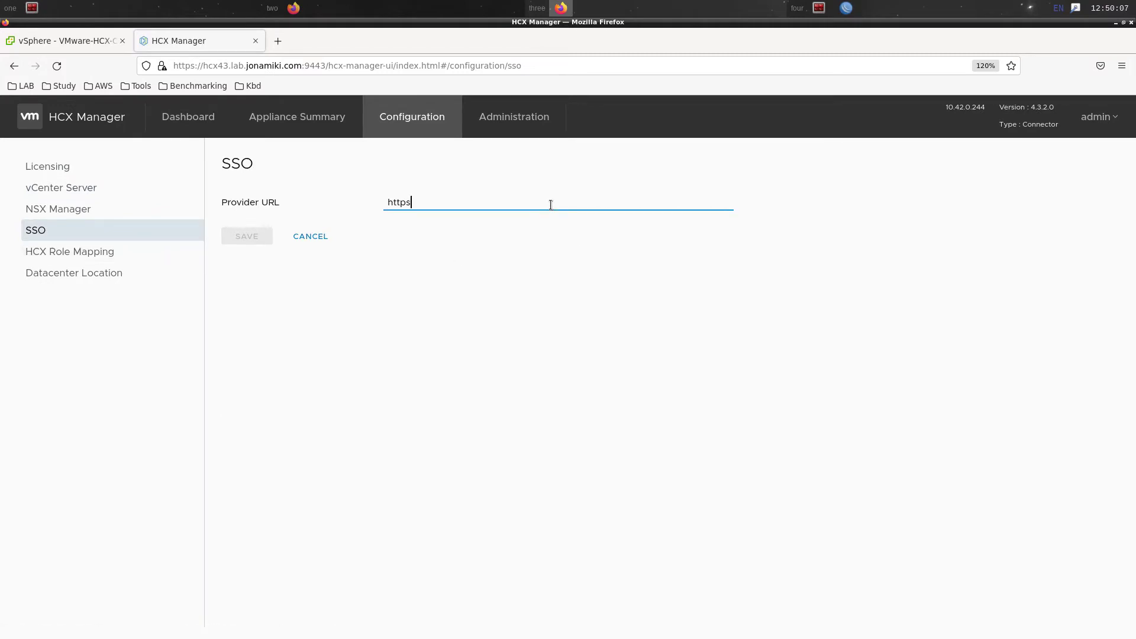
type("://vcenter.lab.jonamiki.com")
left_click(491, 260)
left_click(238, 237)
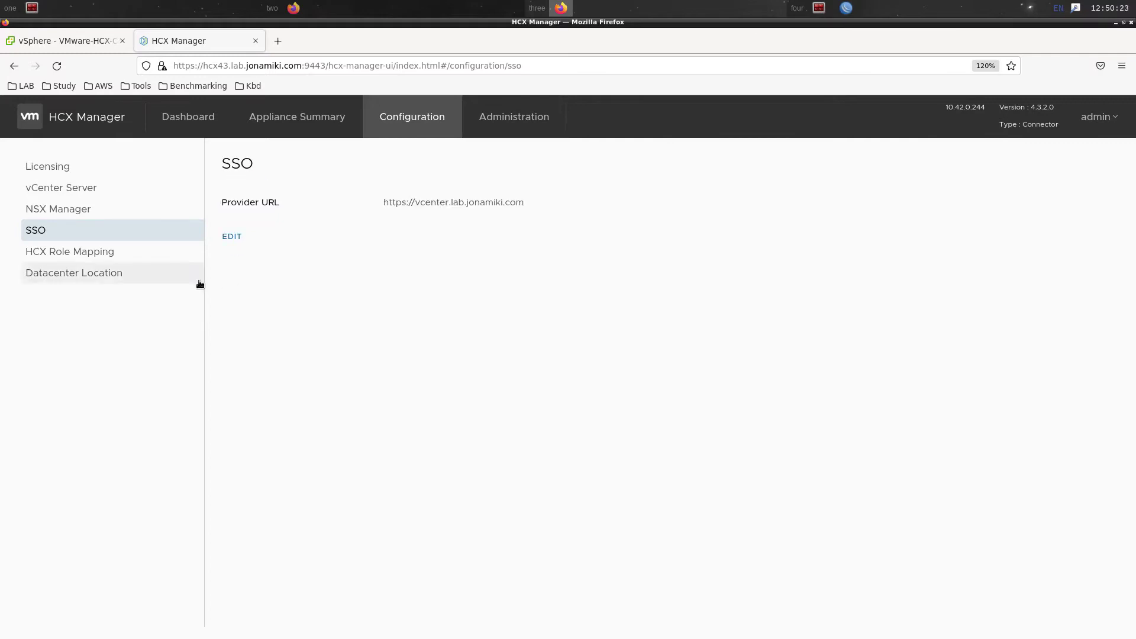
Change the HCX Administrator user group prefix from vsphere.local\ to lab.jonamiki.com\ and save
left_click(124, 255)
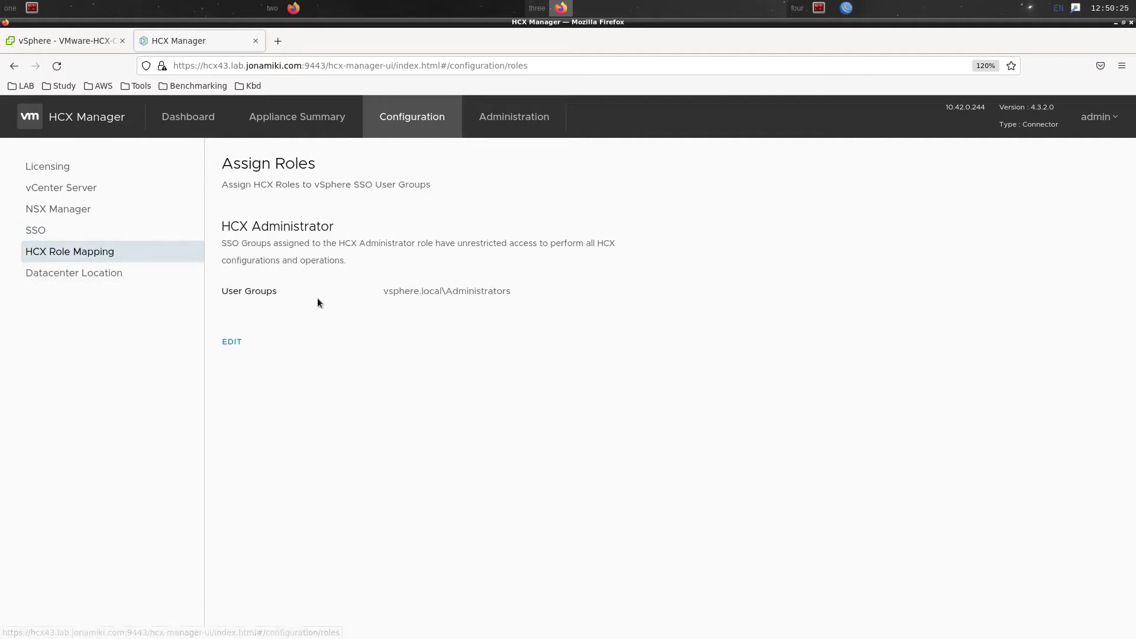
left_click_drag(388, 291, 436, 287)
left_click(436, 287)
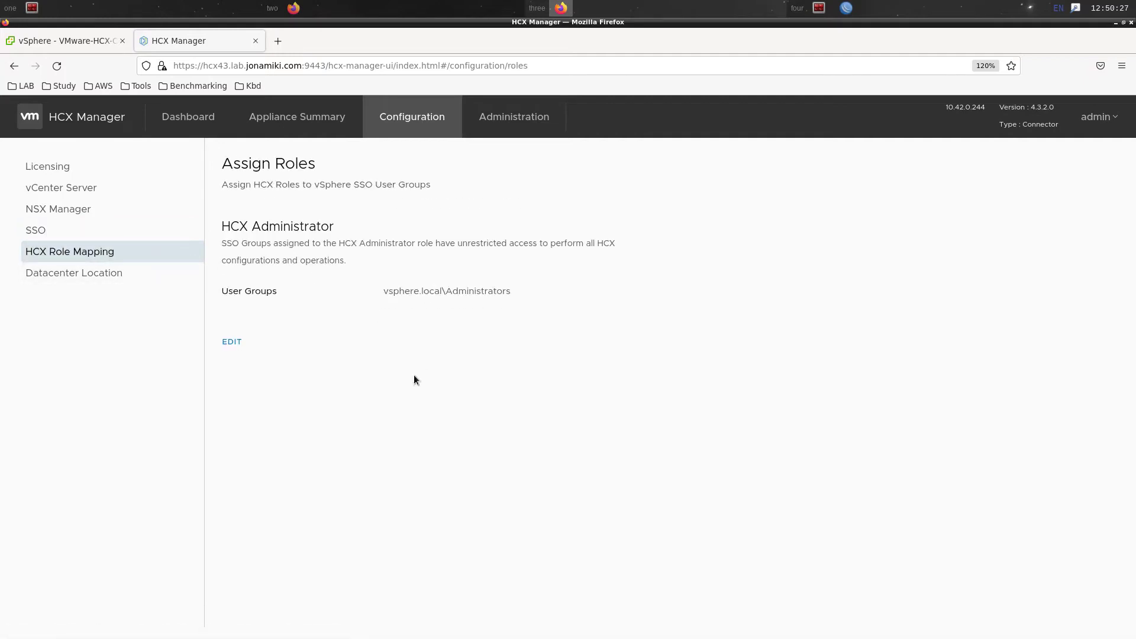
left_click(239, 347)
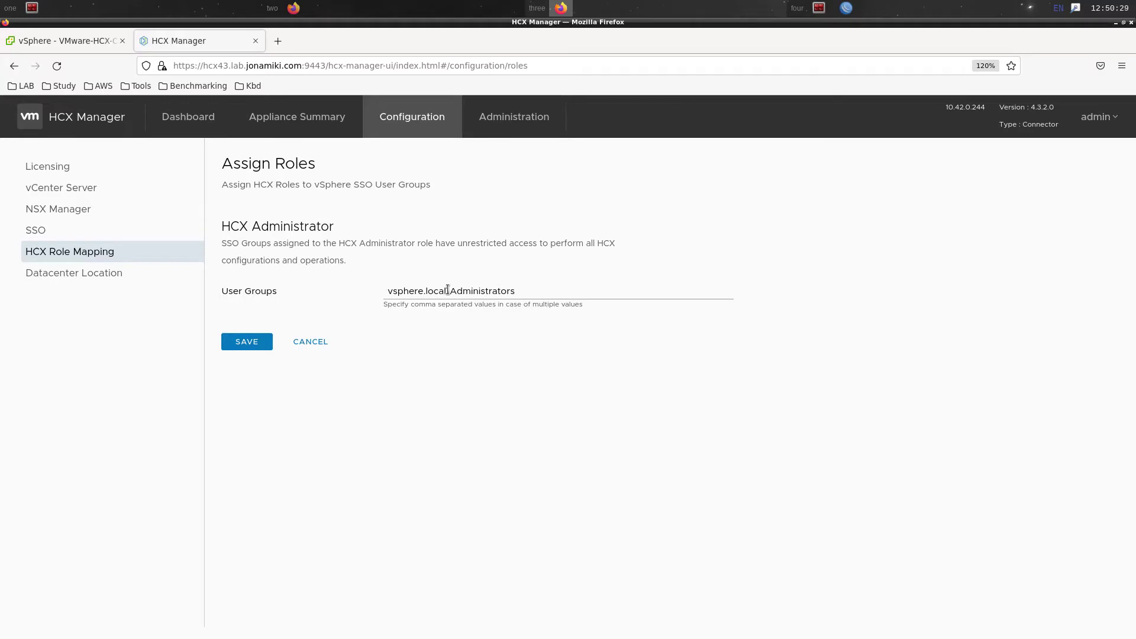
left_click_drag(448, 290, 359, 296)
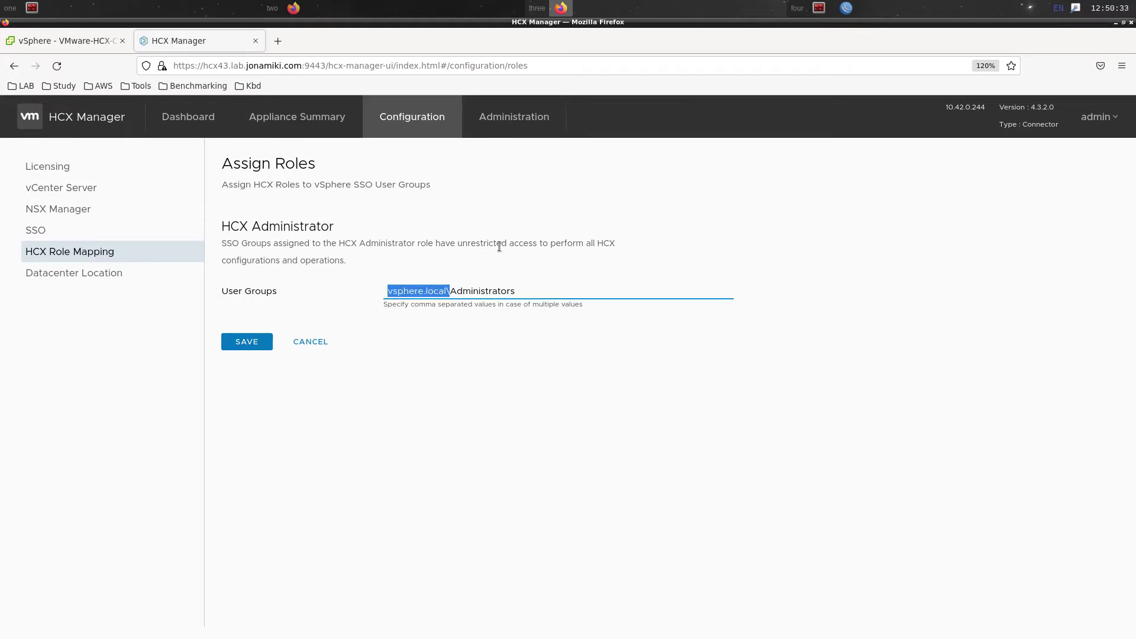
type("lab")
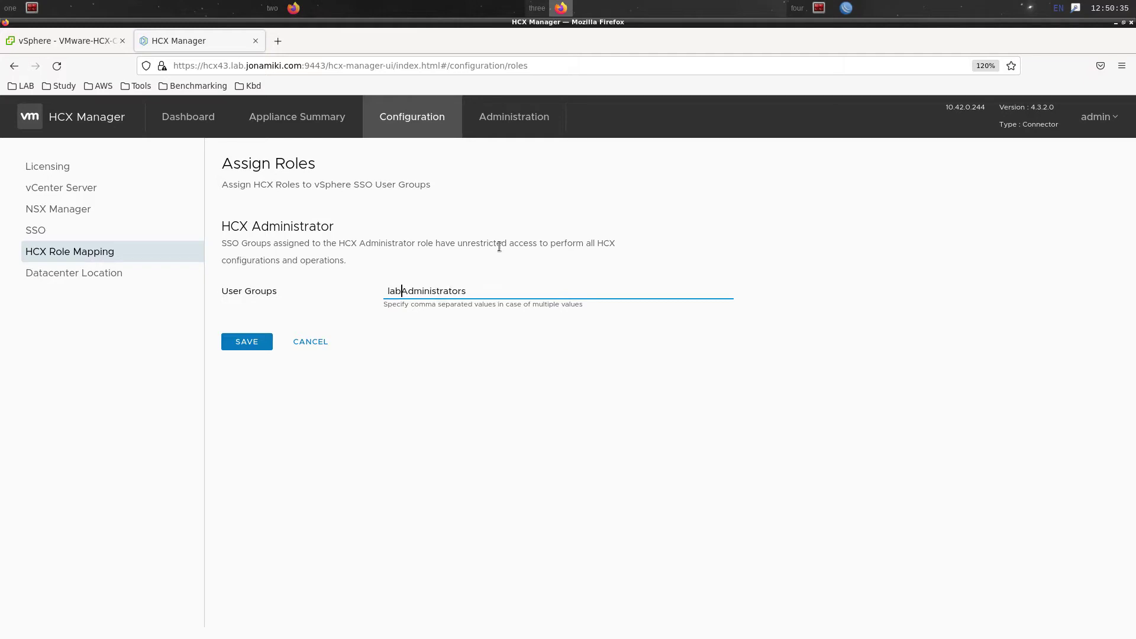
type(".jonamiki.com\\")
left_click(407, 442)
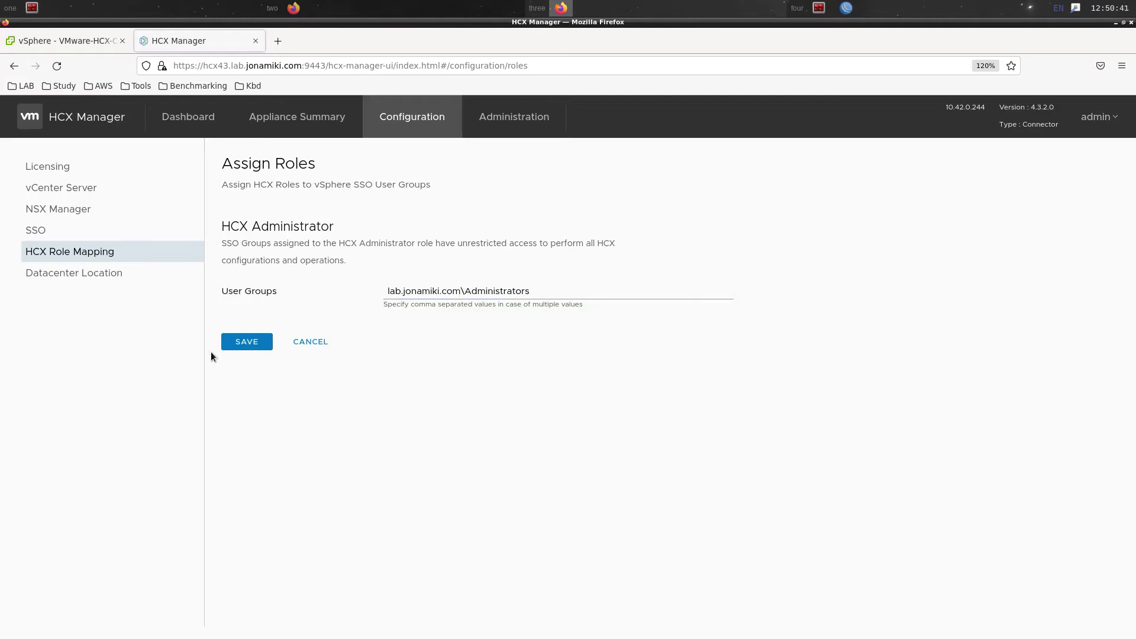
left_click(240, 344)
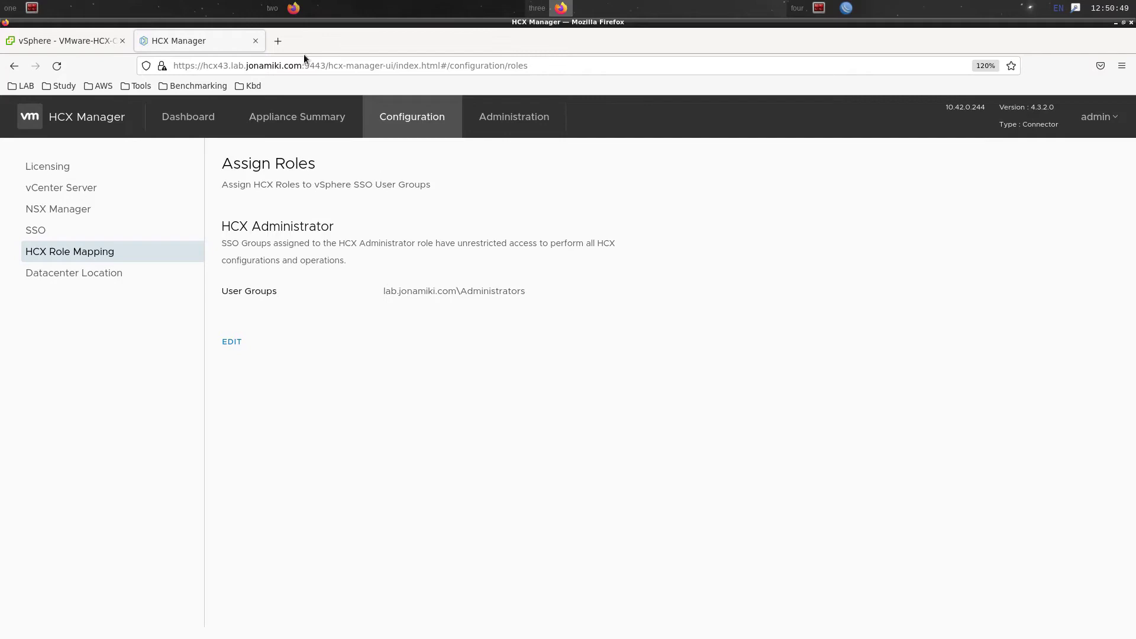
Set the datacenter location to Tokyo, Japan and save it
left_click(153, 275)
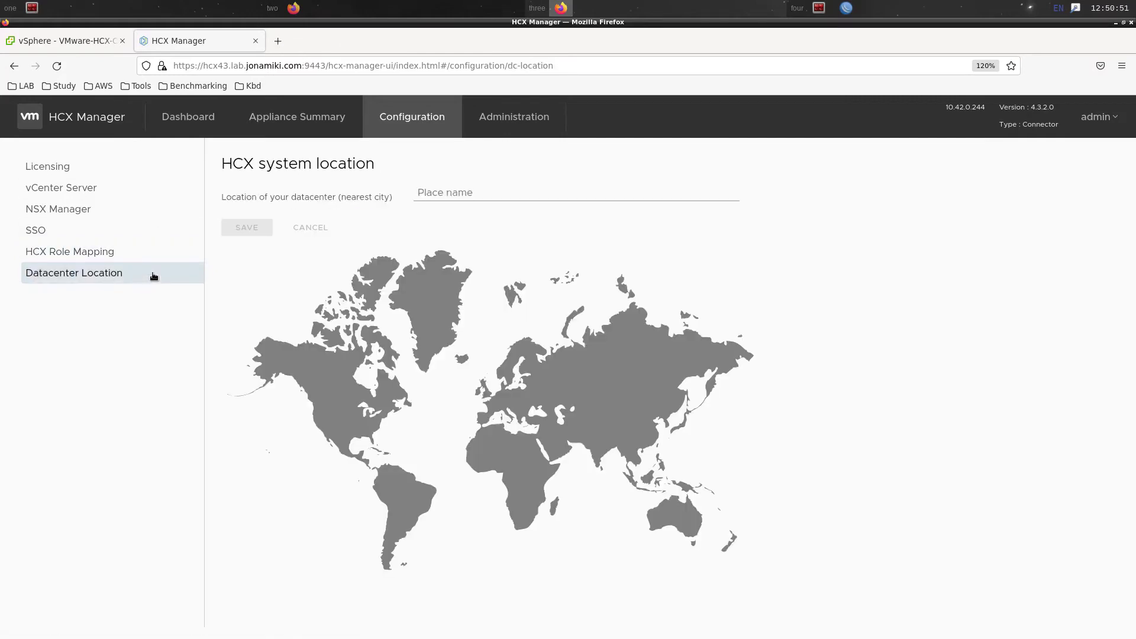
left_click(437, 199)
type("tokyo")
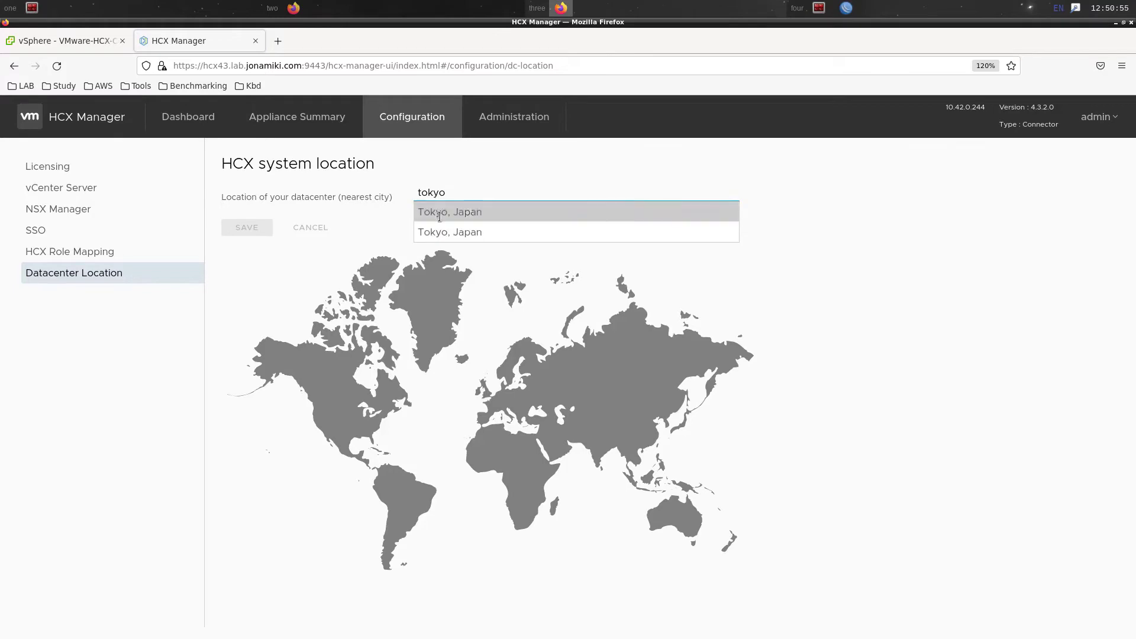
left_click(439, 214)
left_click(258, 230)
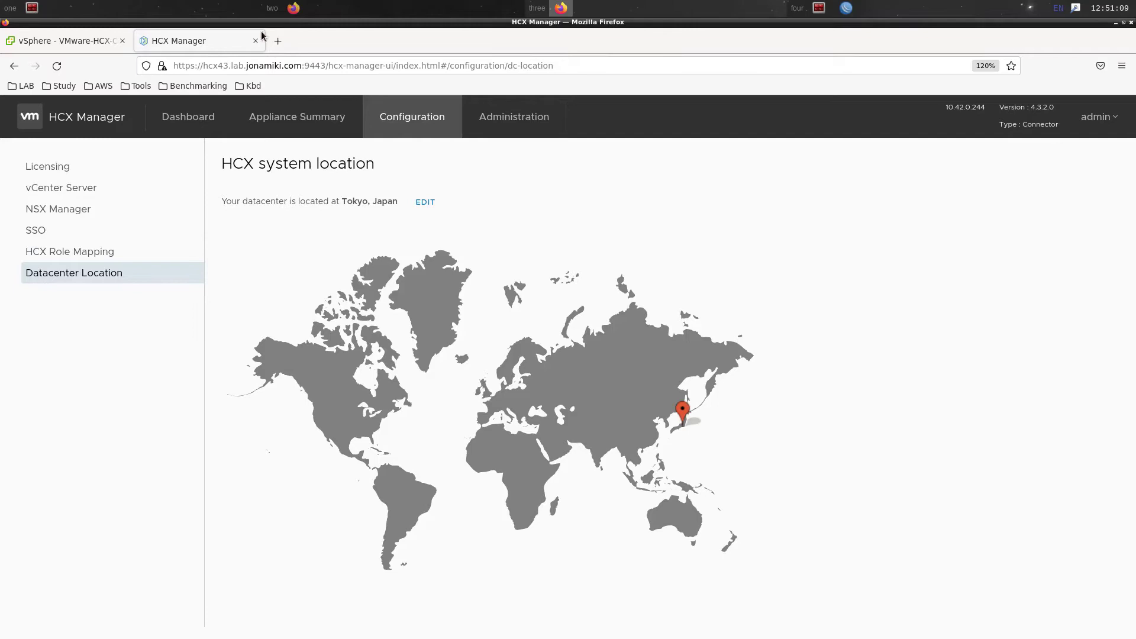
Copy the appliance's base address and load it in a new browser tab
left_click(267, 66)
left_click(303, 65)
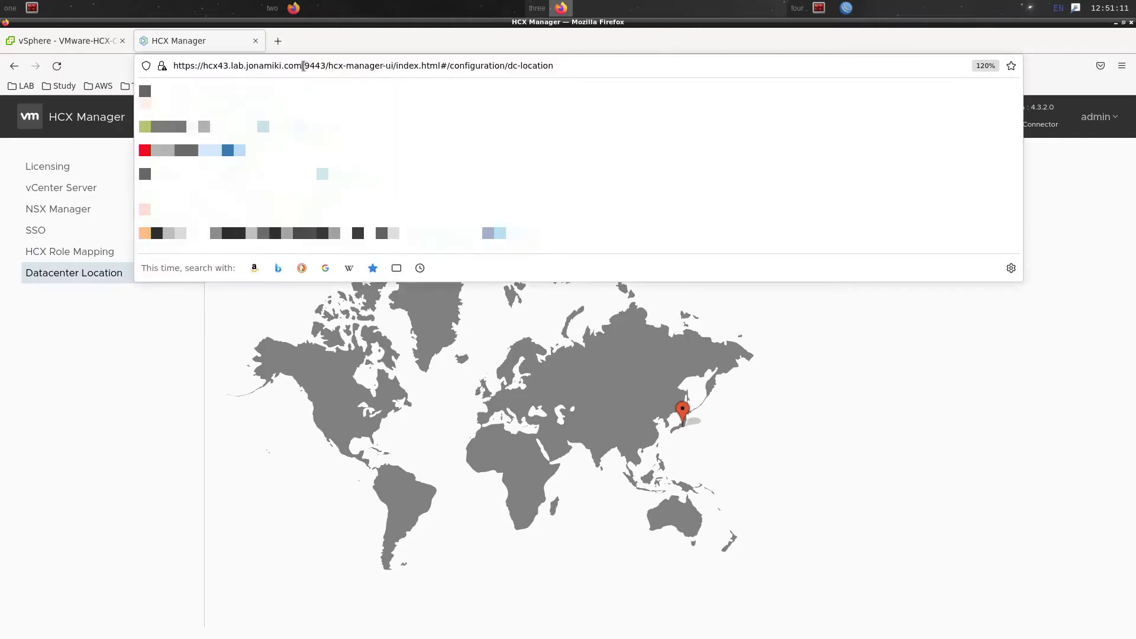
left_click_drag(303, 66, 145, 64)
key("ctrl+c")
key("ctrl+t")
key("ctrl+v")
key("Return")
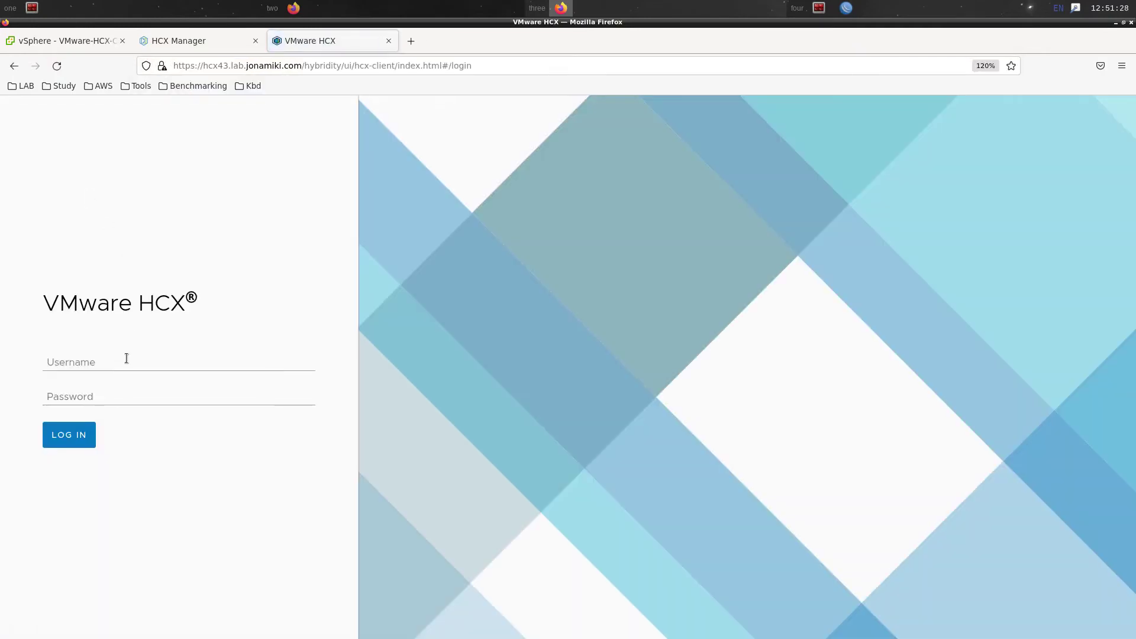
Log in with the administrator username and password, choosing Never save for Firefox's login prompt
left_click(126, 359)
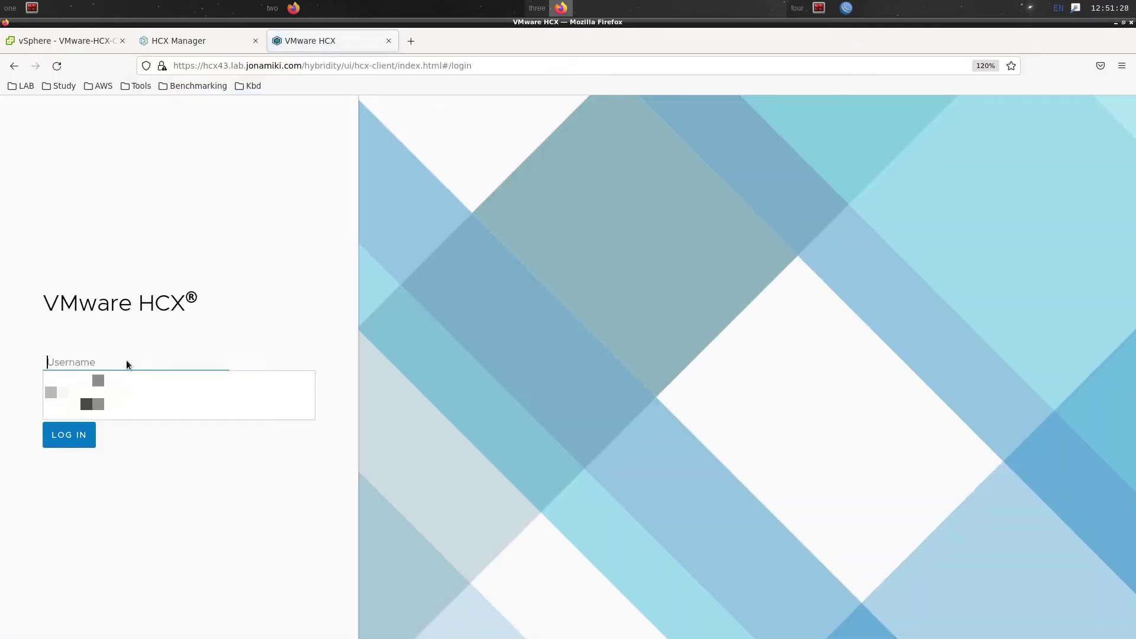
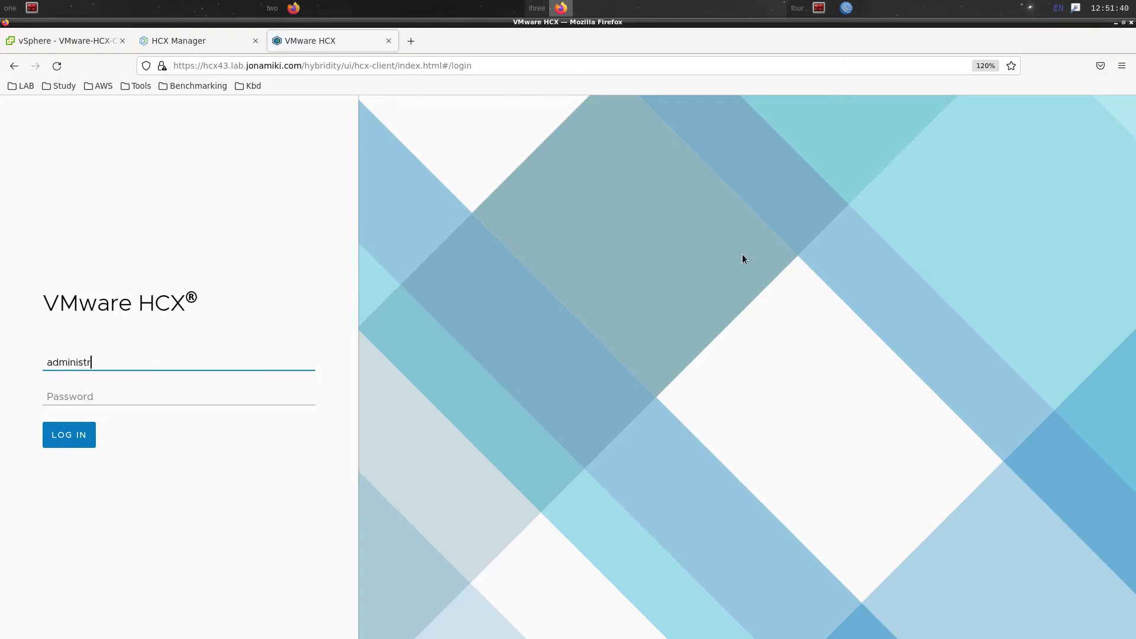
key("Tab")
type("•••••••••")
key("Return")
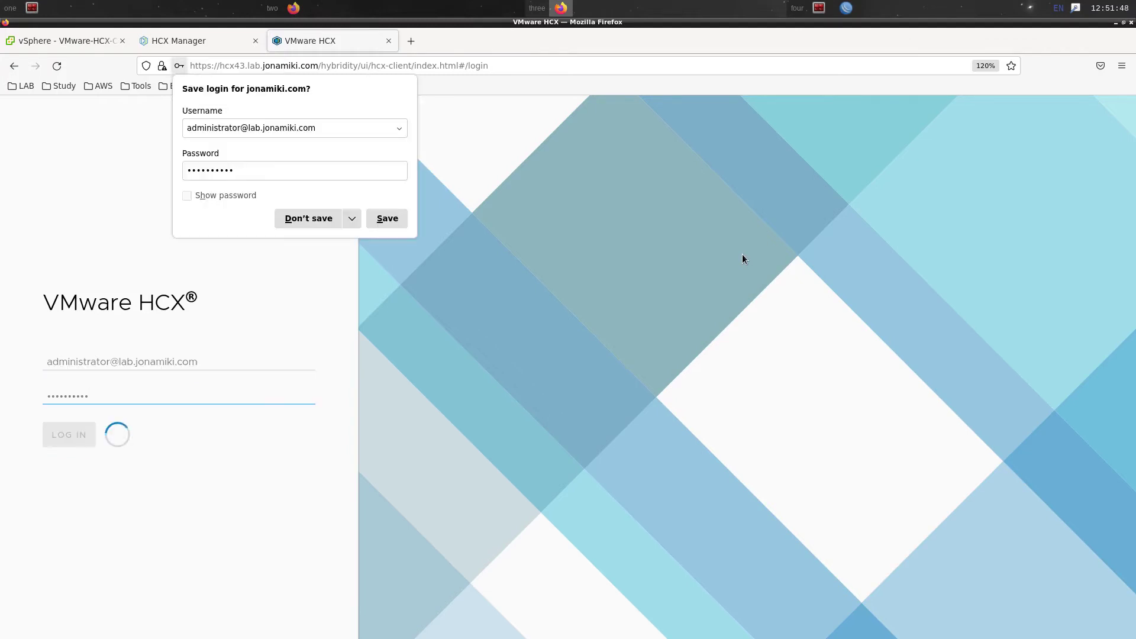
left_click(351, 219)
left_click(353, 236)
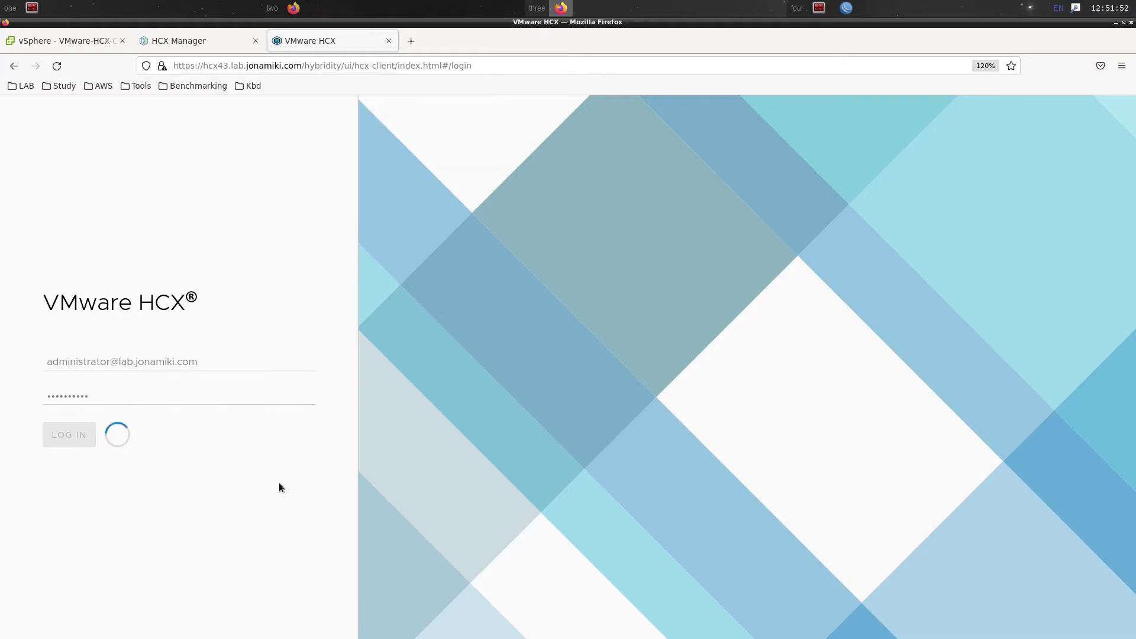
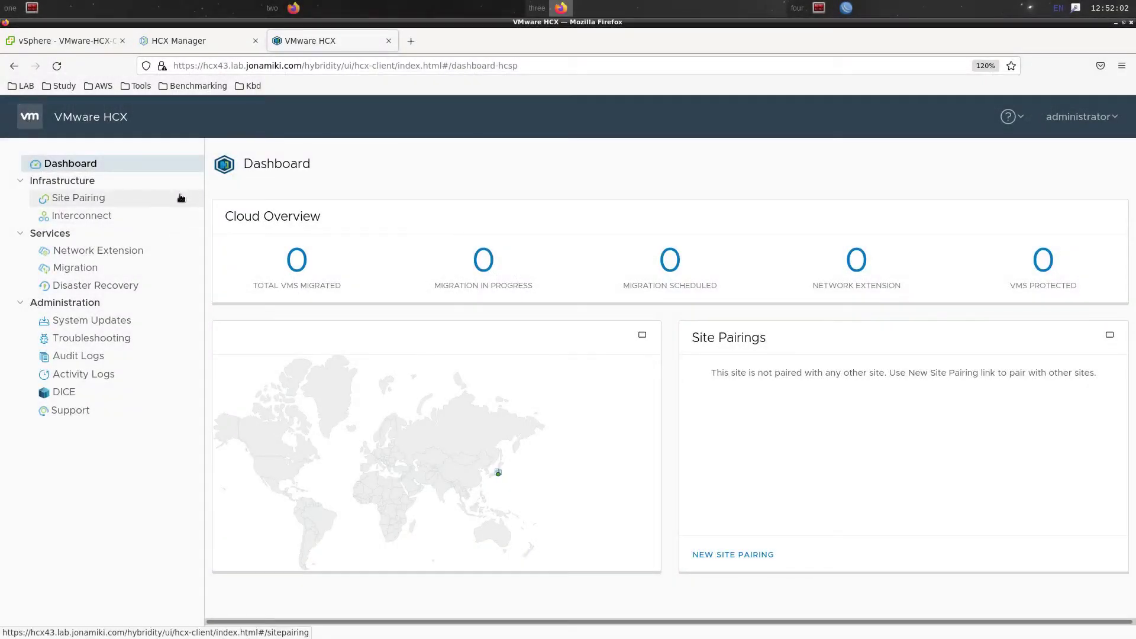
Start a remote site connection and paste the HCX FQDN from the SDDC settings as its URL
left_click(181, 198)
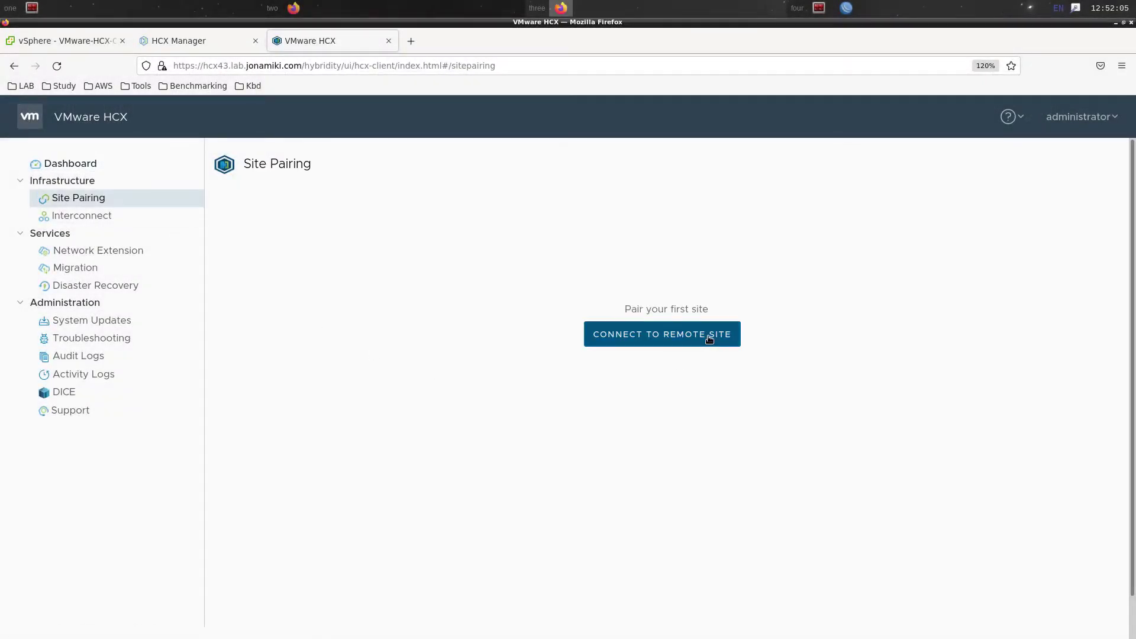
left_click(708, 335)
left_click(583, 282)
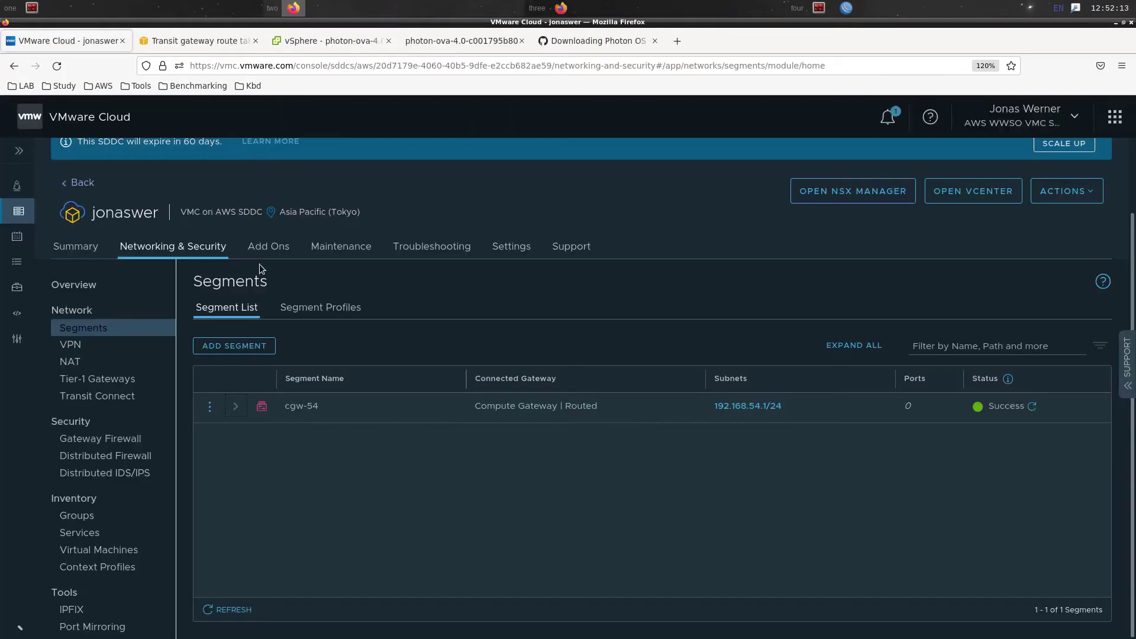
left_click(528, 255)
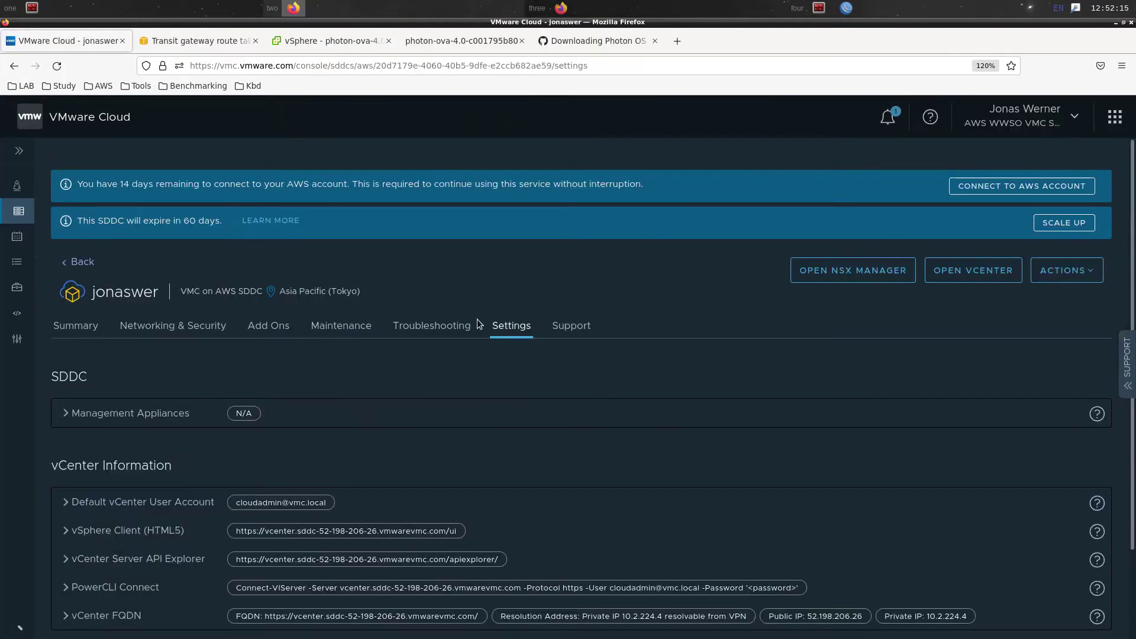
scroll(155, 396, "down", 3)
left_click(112, 502)
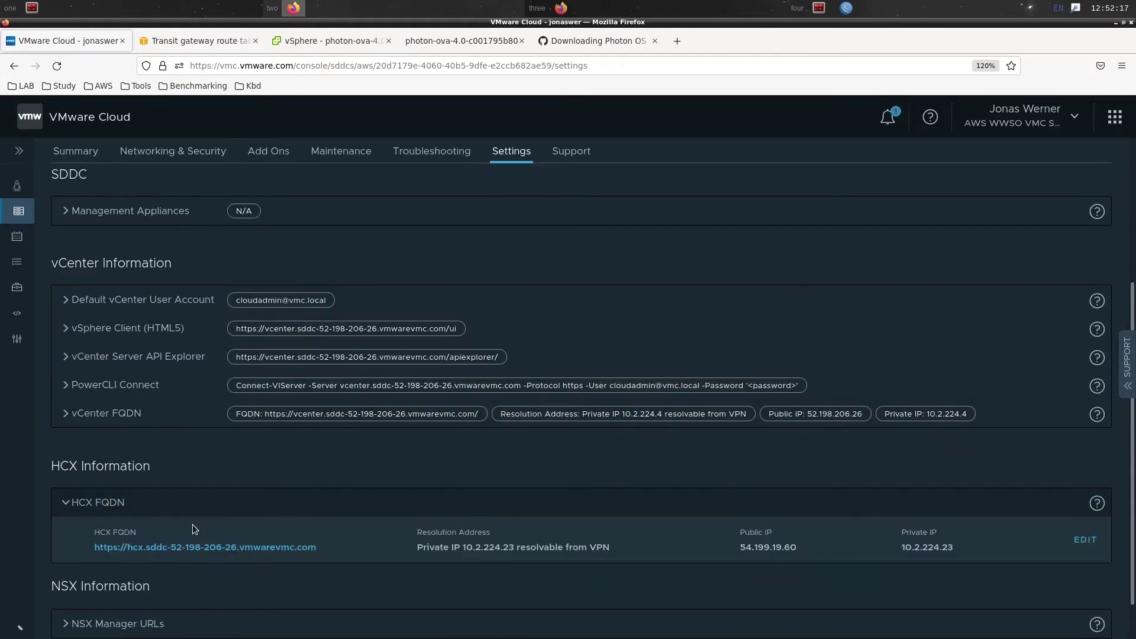
scroll(193, 524, "down", 1)
right_click(289, 504)
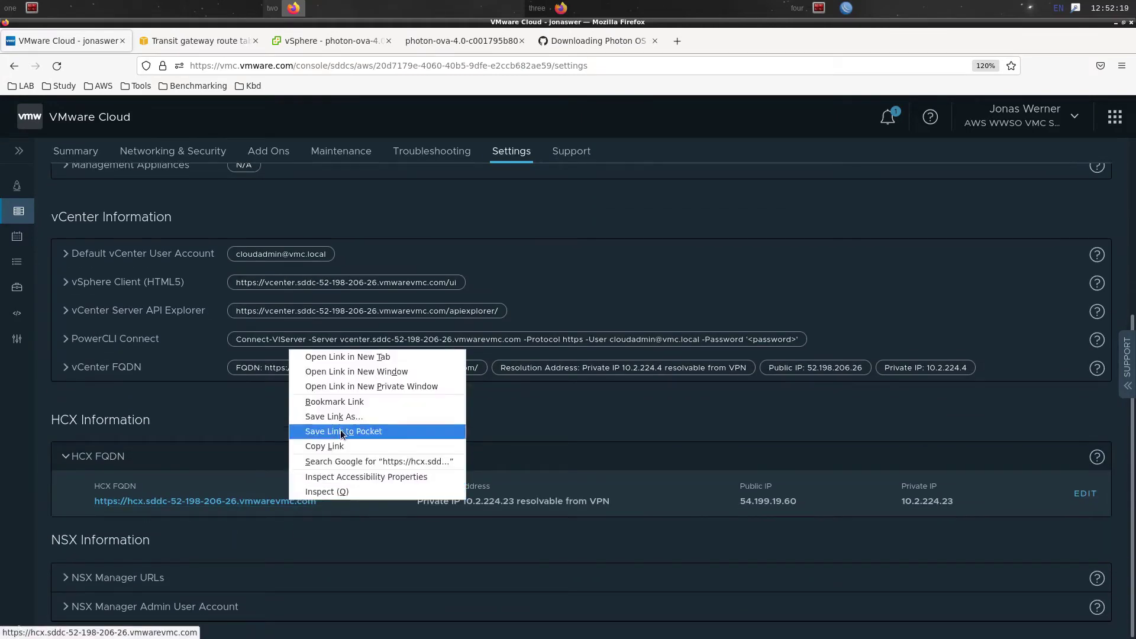
left_click(352, 448)
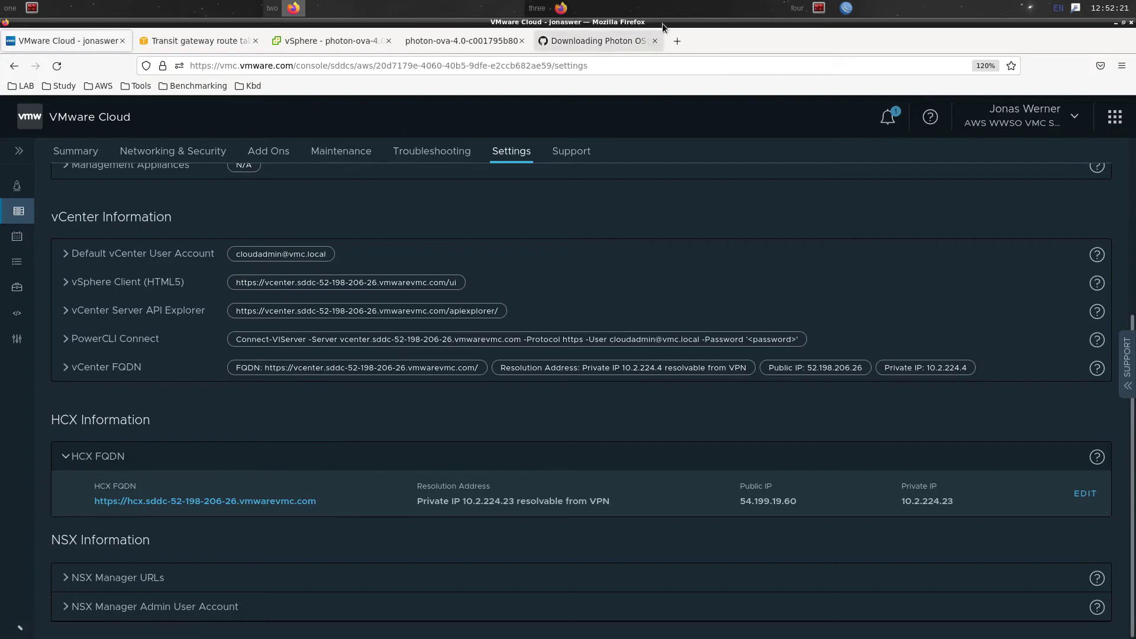
left_click(542, 9)
right_click(514, 286)
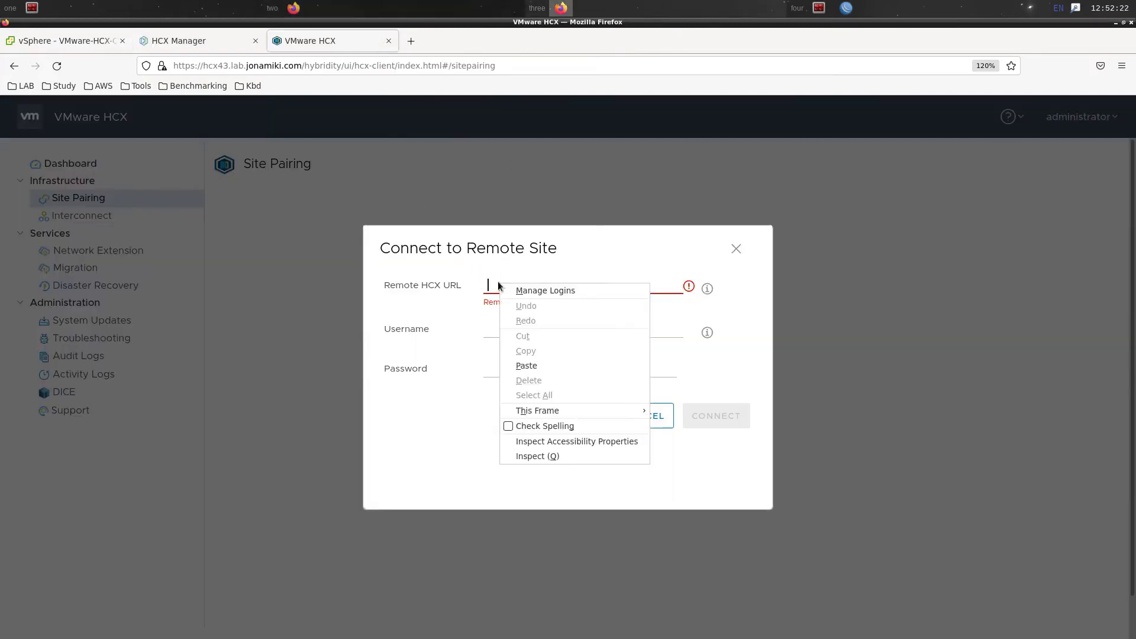
left_click(535, 362)
left_click(542, 322)
type("cloud")
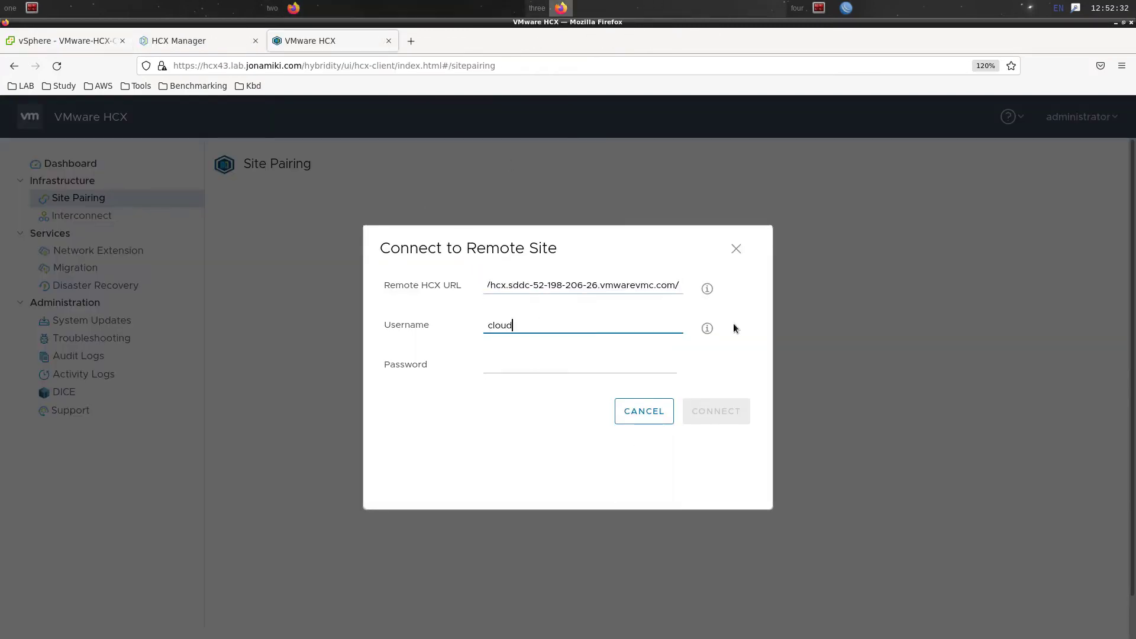
type("admin@lab")
key("BackSpace")
key("BackSpace")
type("vmc.local")
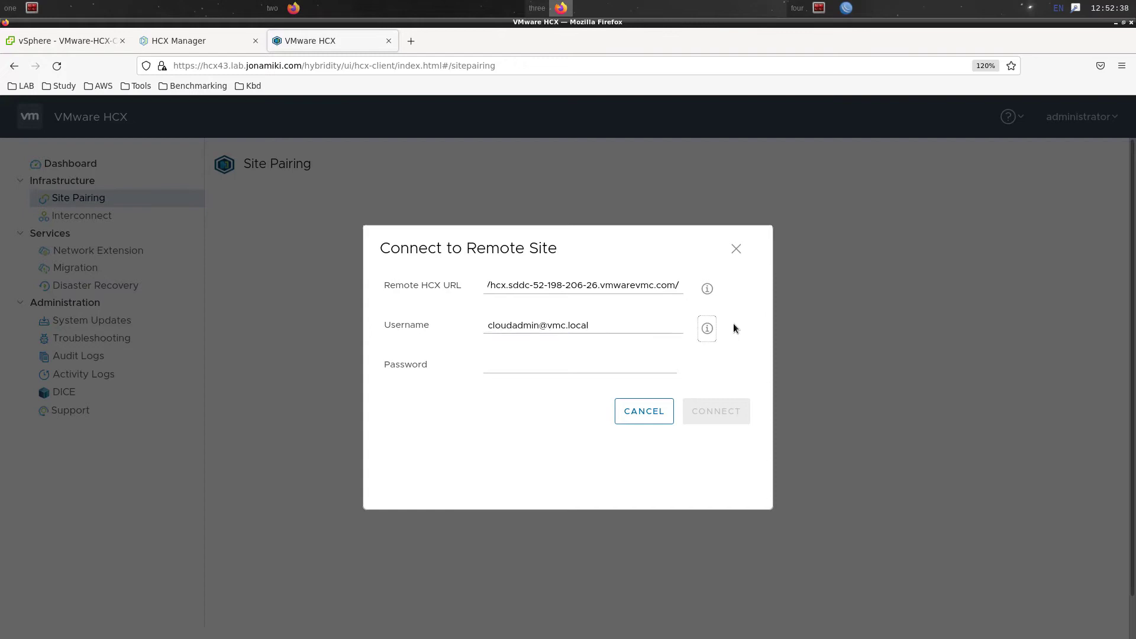
left_click(547, 361)
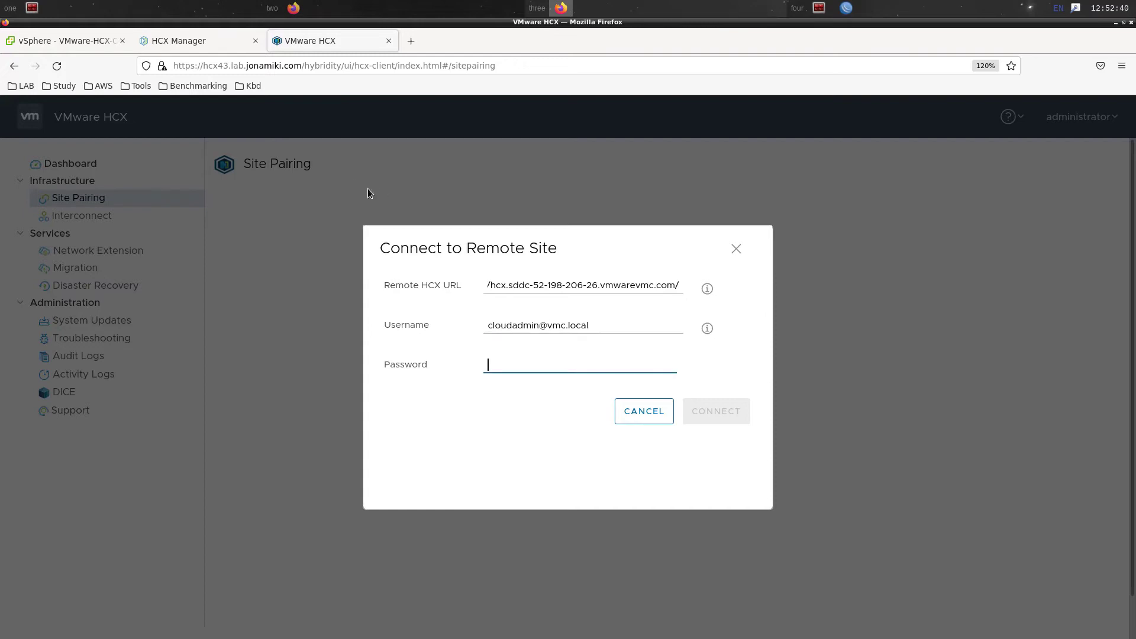
Copy the default cloud vCenter password from VMC, paste it in, and connect
left_click(293, 8)
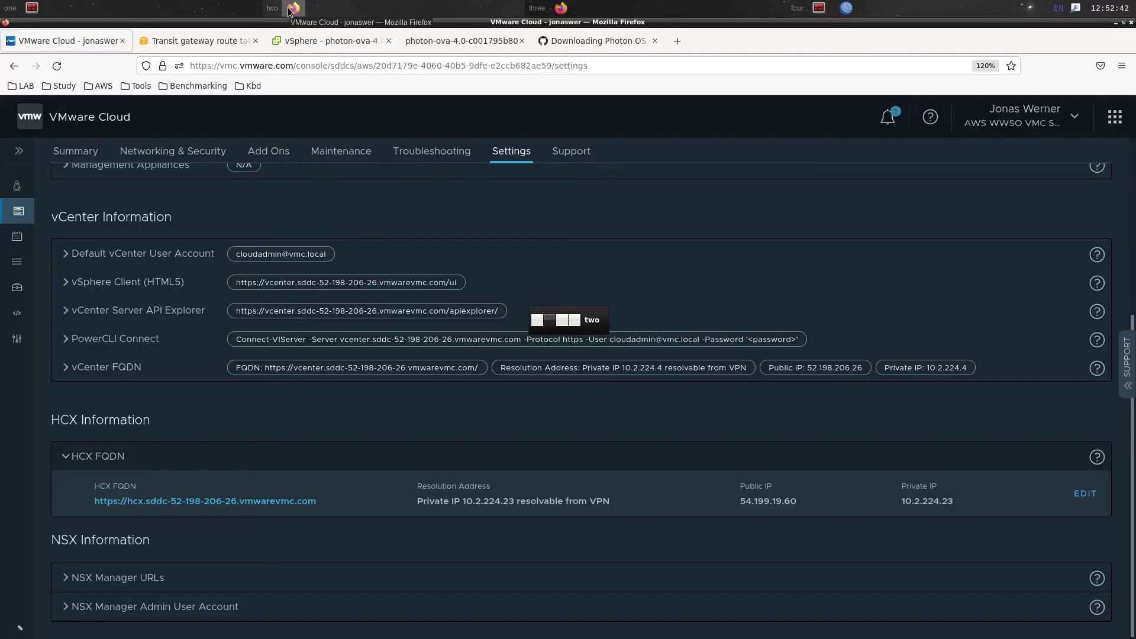
scroll(896, 178, "up", 5)
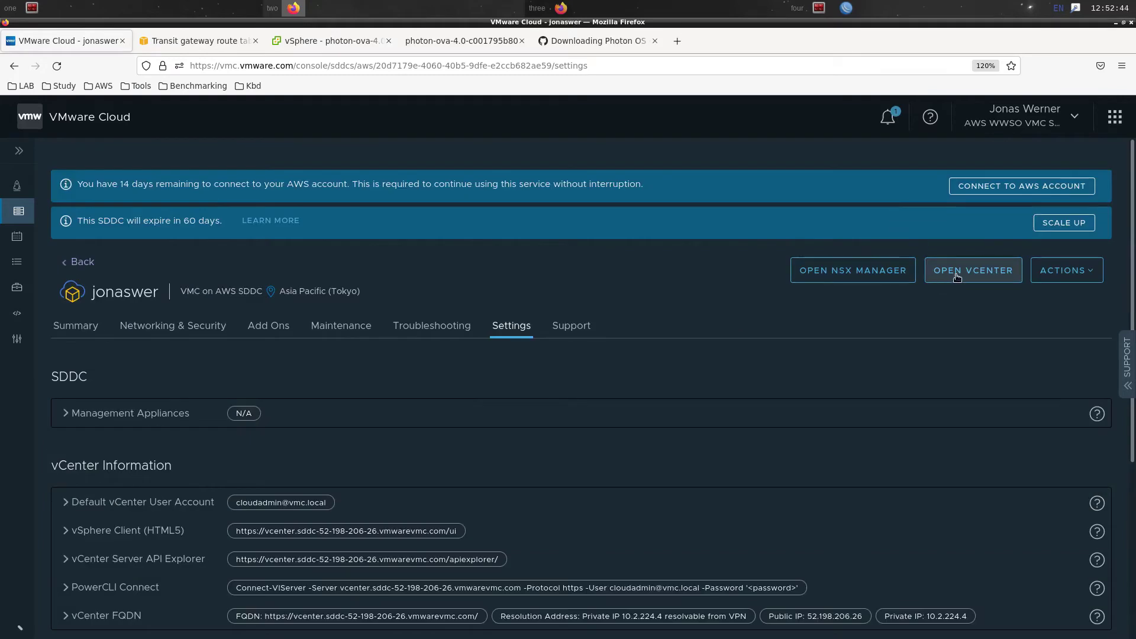
left_click(954, 278)
left_click(774, 425)
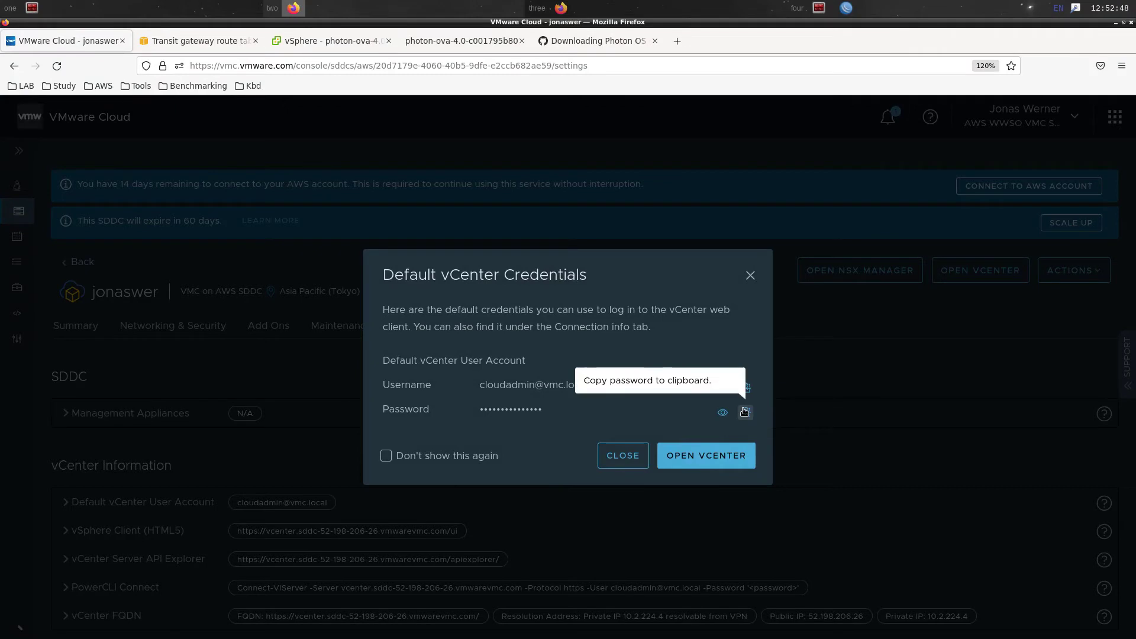
left_click(744, 411)
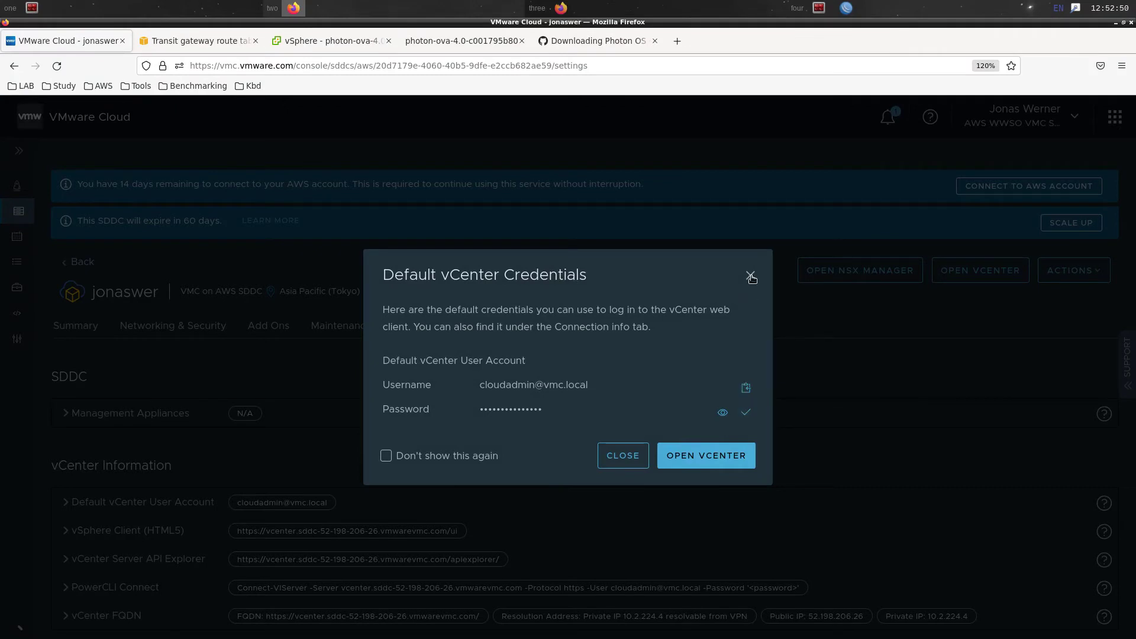
left_click(750, 276)
left_click(688, 12)
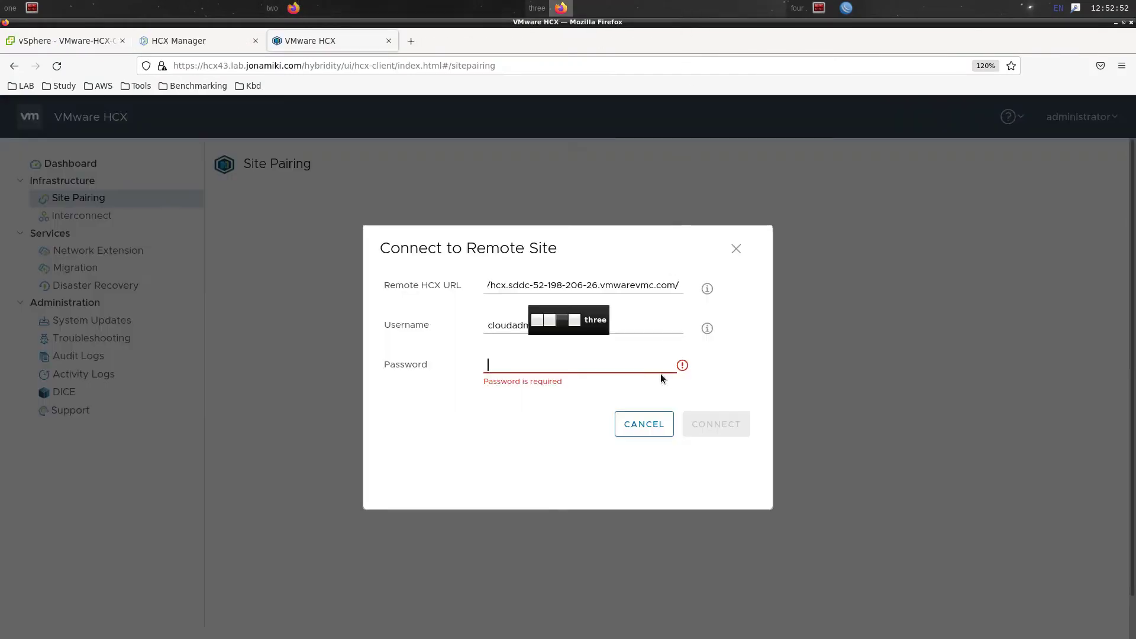
key("ctrl+v")
left_click(715, 419)
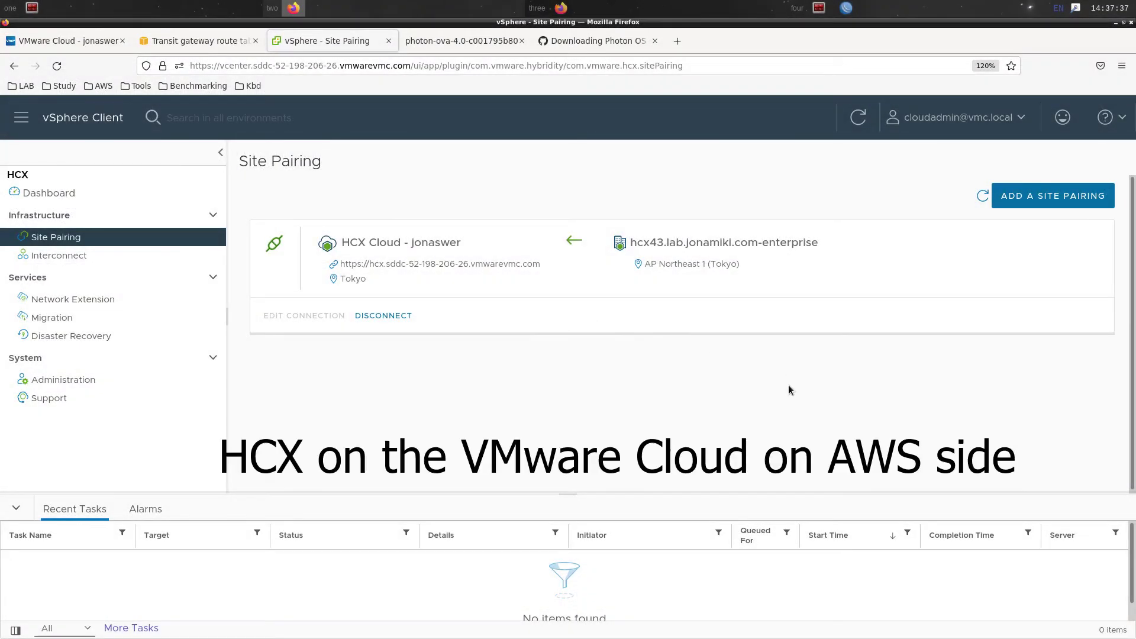
Check the cloud Interconnect's Network Profiles, Compute Profiles and Service Mesh, then return to on-prem HCX
left_click(54, 258)
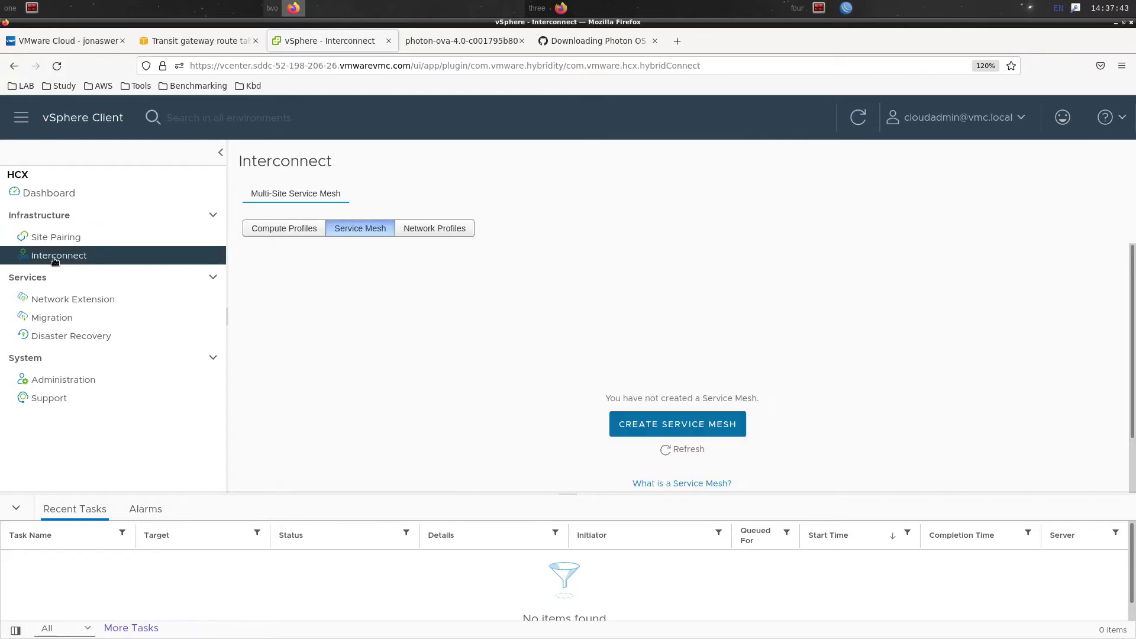
left_click(418, 236)
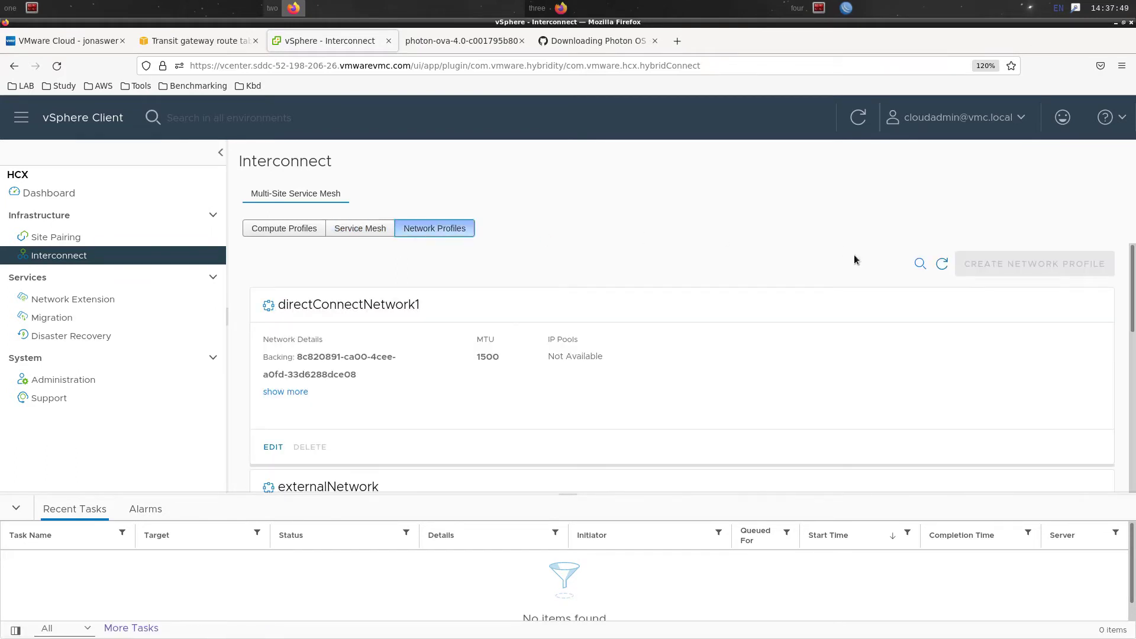
scroll(822, 269, "down", 4)
scroll(1077, 402, "down", 3)
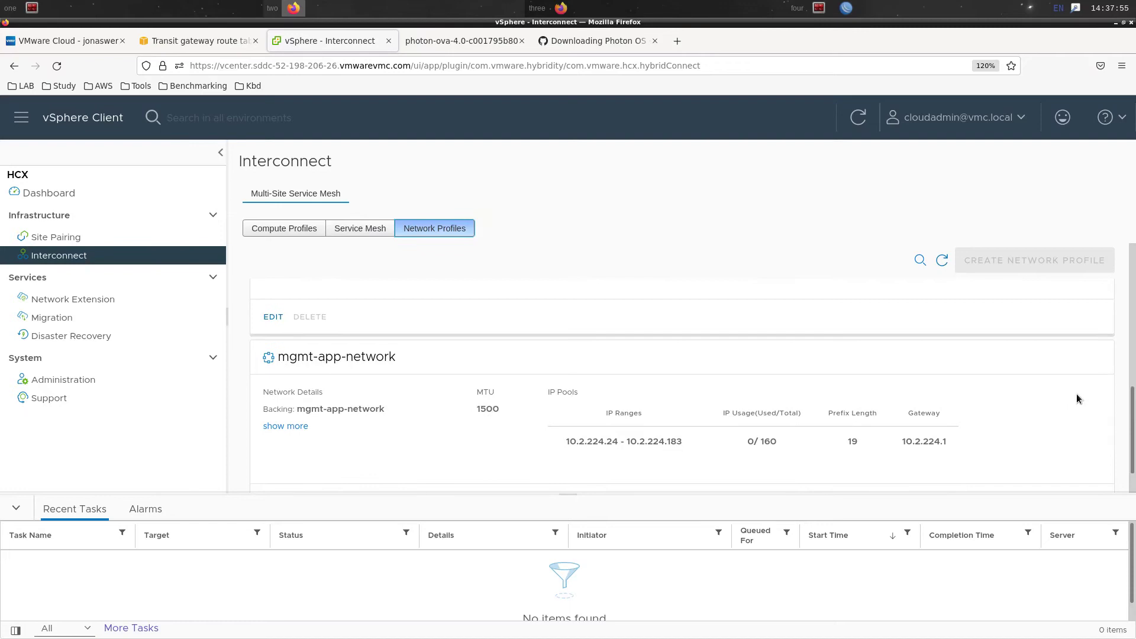
scroll(1077, 393, "down", 1)
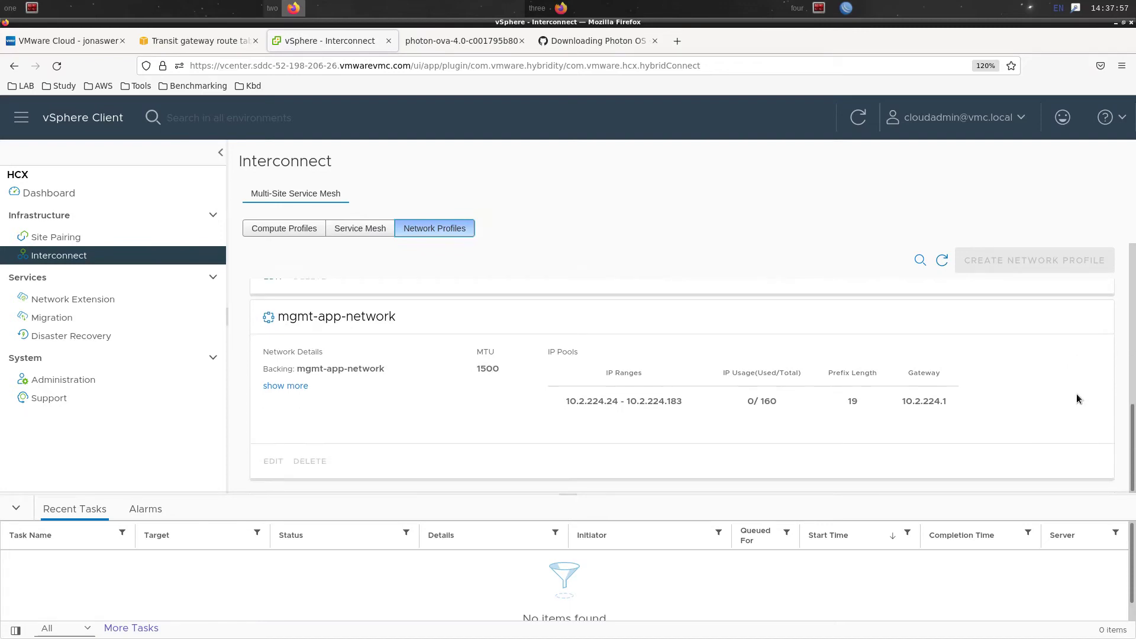
scroll(1056, 385, "up", 5)
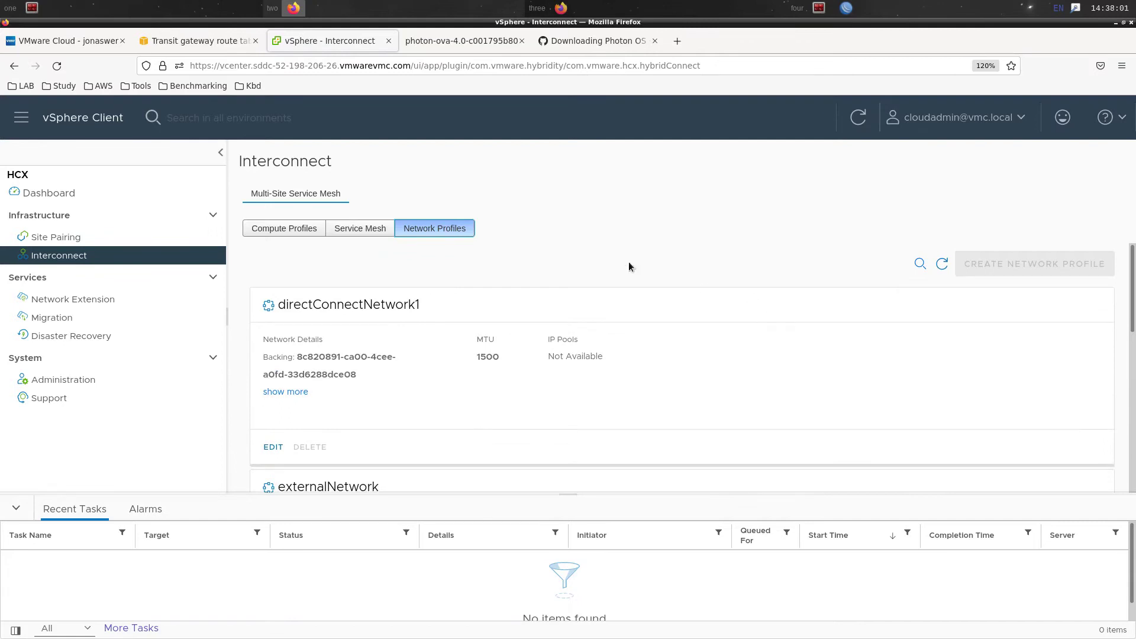
left_click(271, 231)
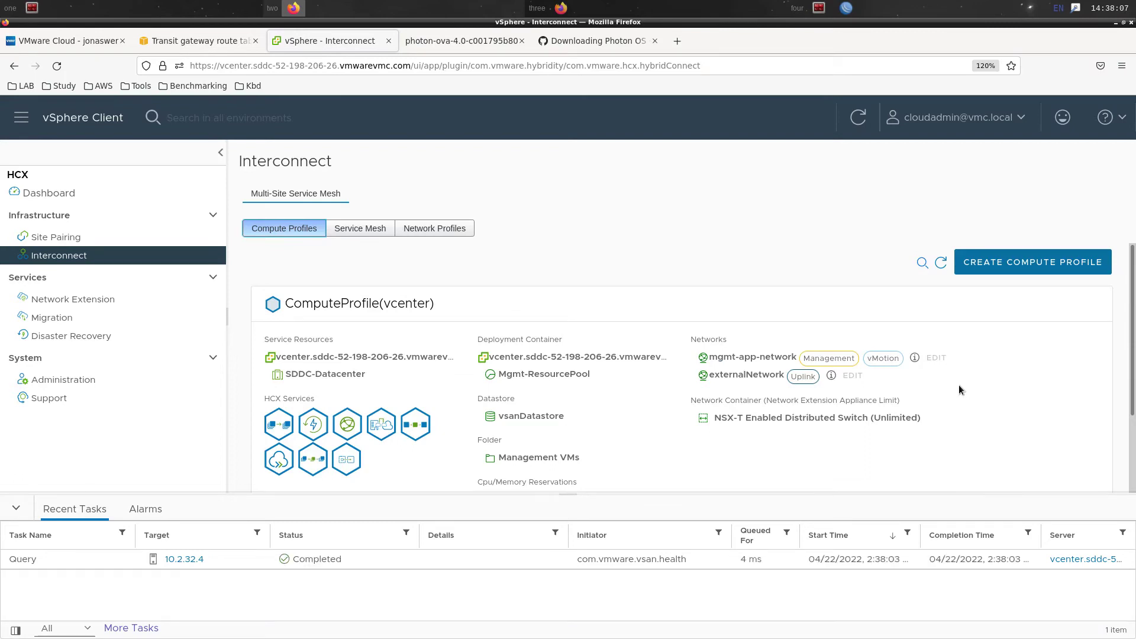
left_click(375, 235)
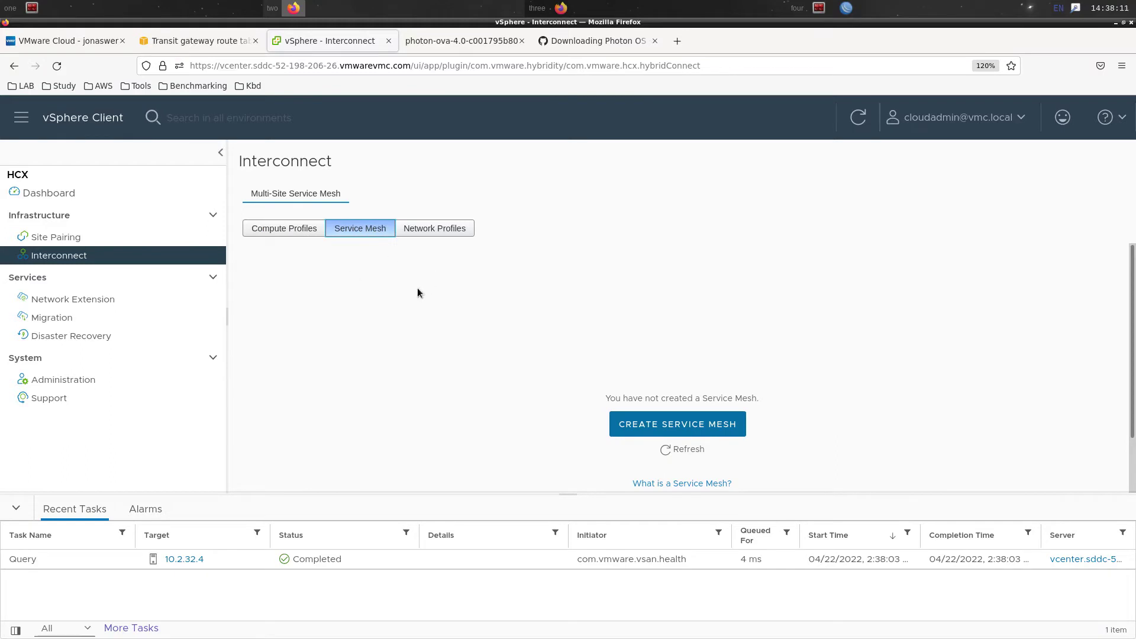
left_click(561, 7)
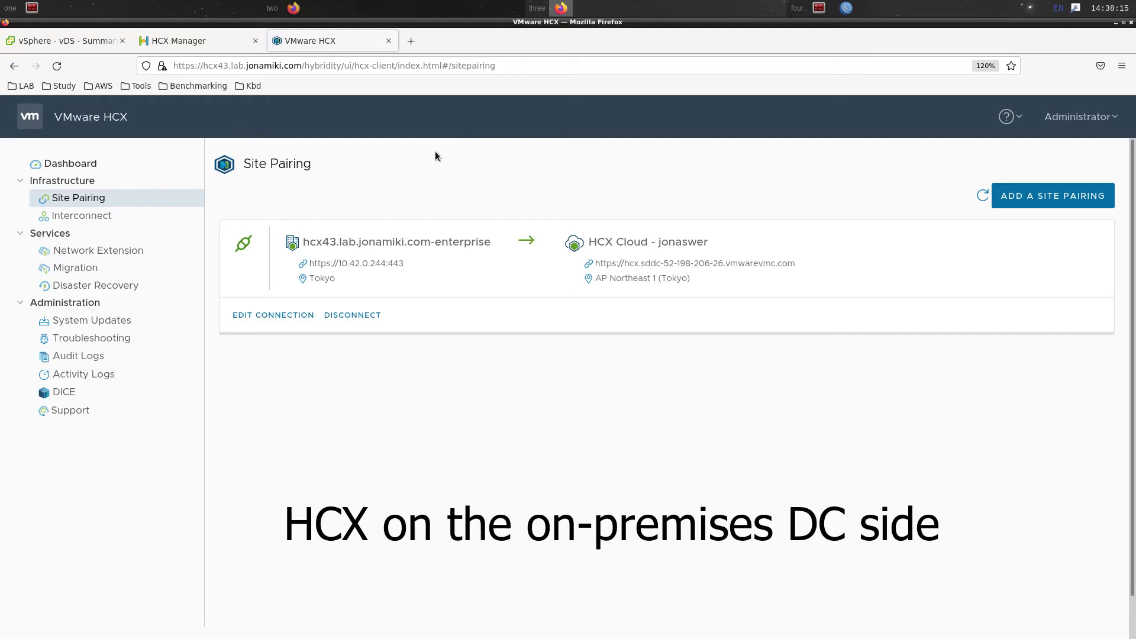
Start a new on-premises network profile based on the vDS-VL702 distributed port group
left_click(95, 217)
left_click(415, 229)
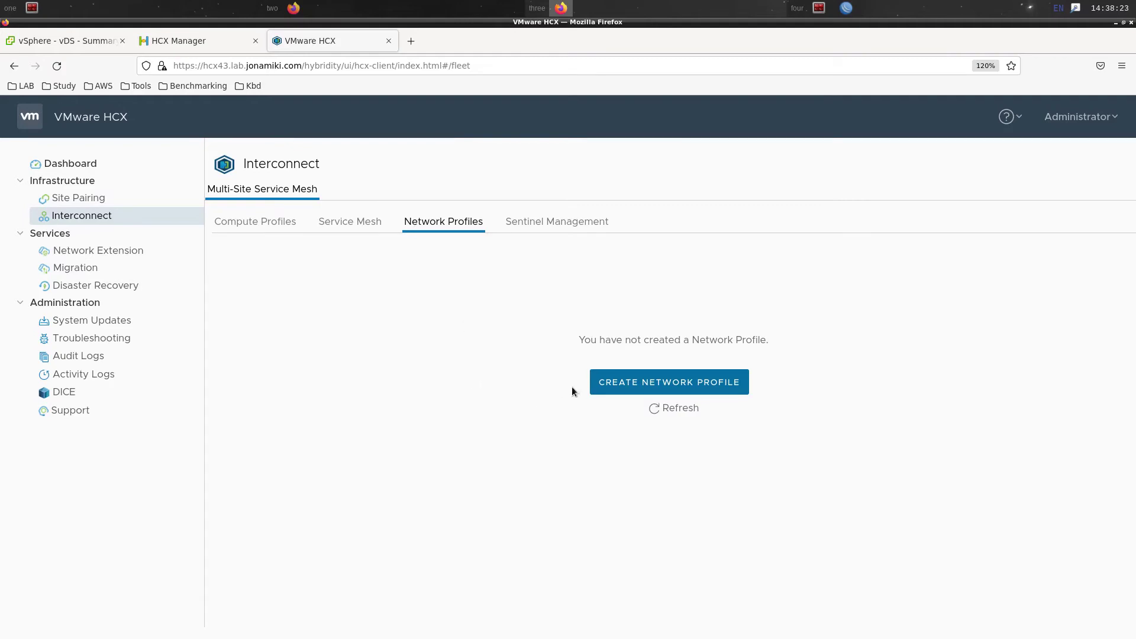
left_click(598, 383)
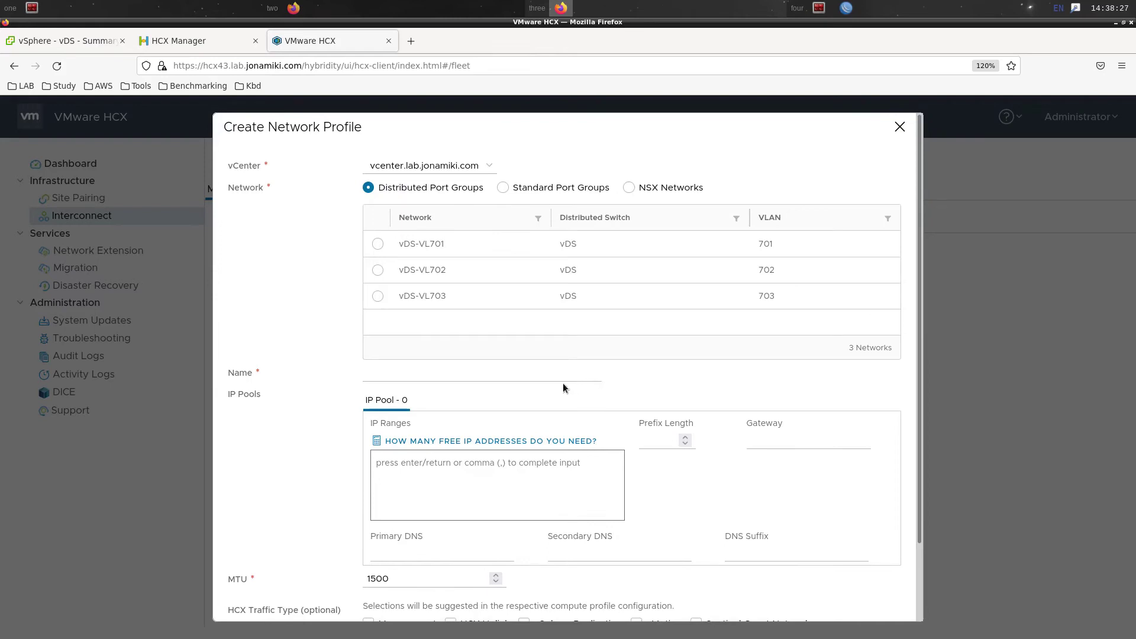
left_click(541, 191)
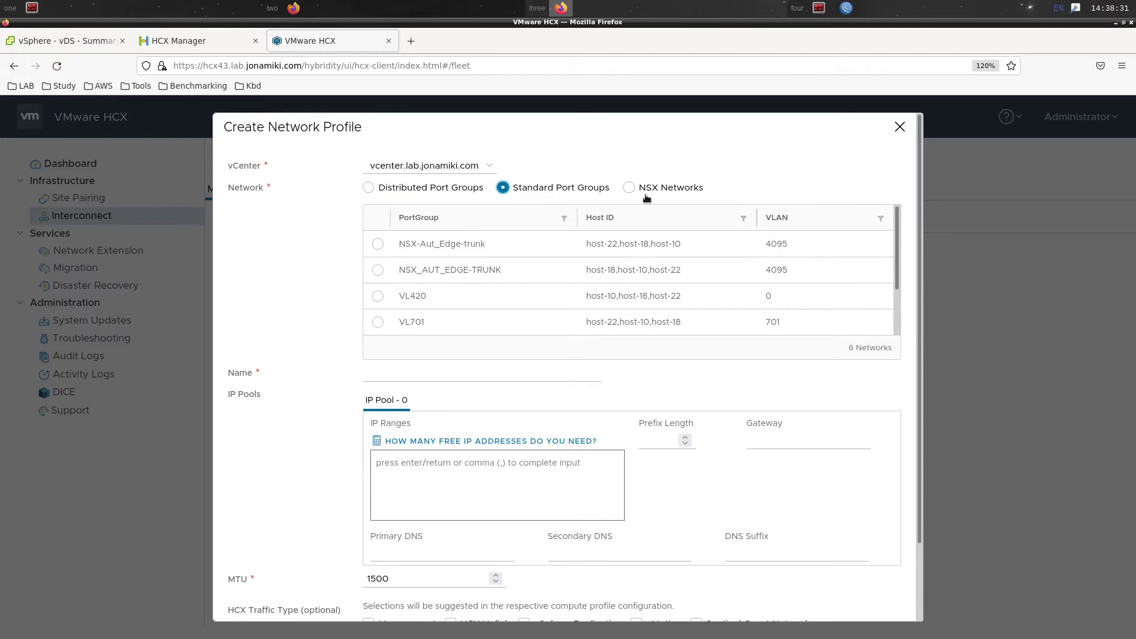
left_click(433, 195)
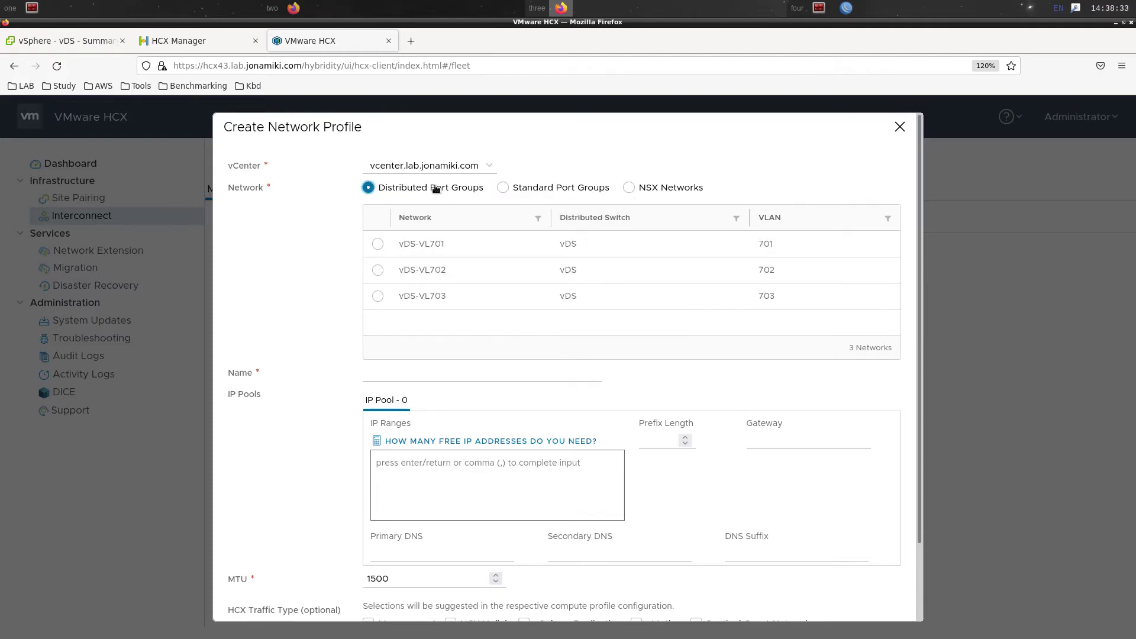
left_click(379, 271)
Enter IP range 10.70.2.200-10.70.2.219, prefix length 24 and gateway 10.70.2.254
left_click(490, 462)
type("1")
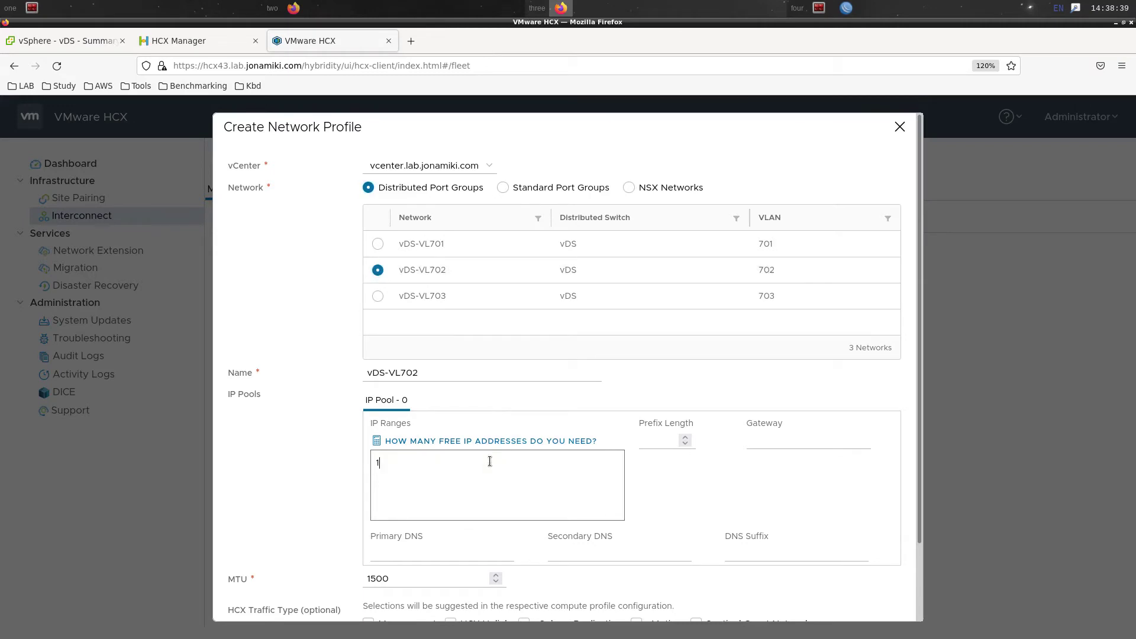
type("0.70.2.200-10.70.2.219")
key("Return")
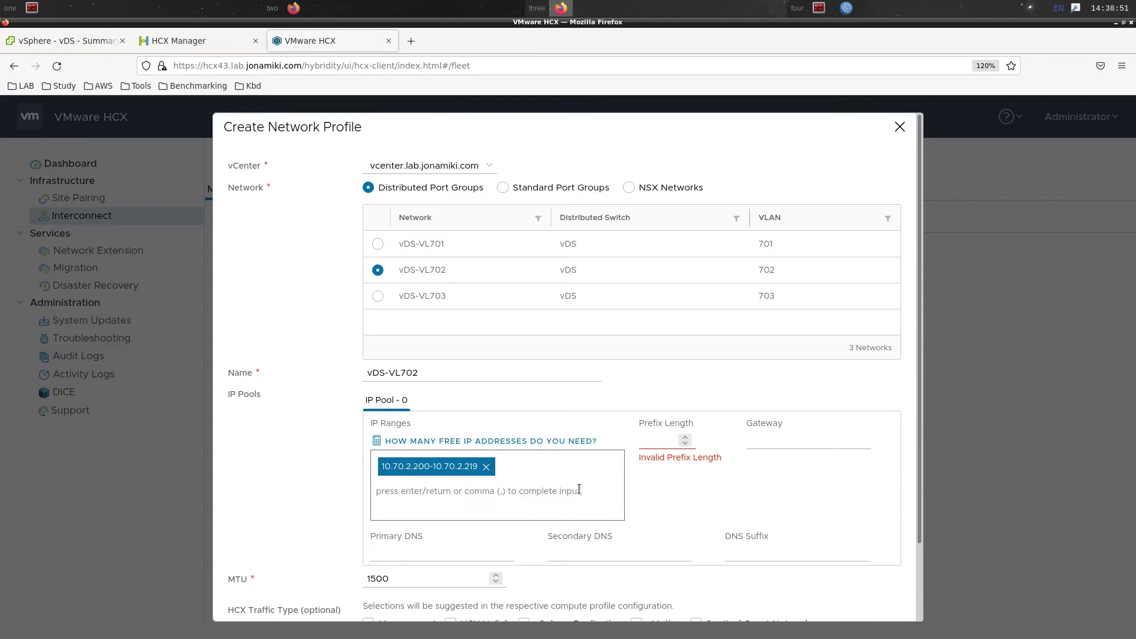
left_click(655, 438)
type("24")
left_click(768, 444)
type("10.")
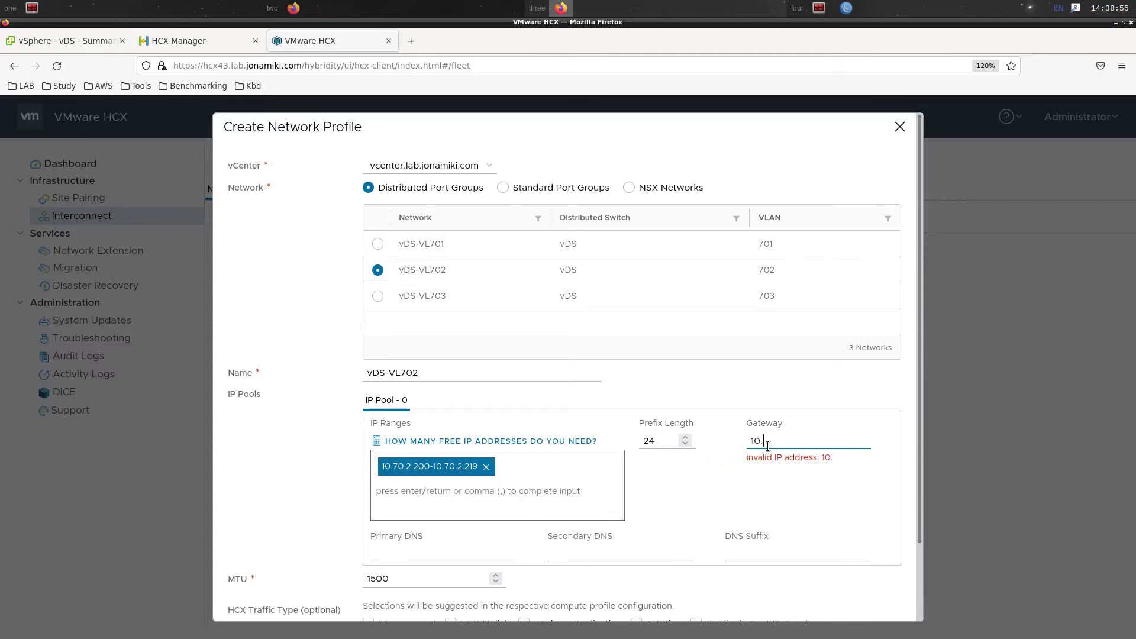
type("70.2.254")
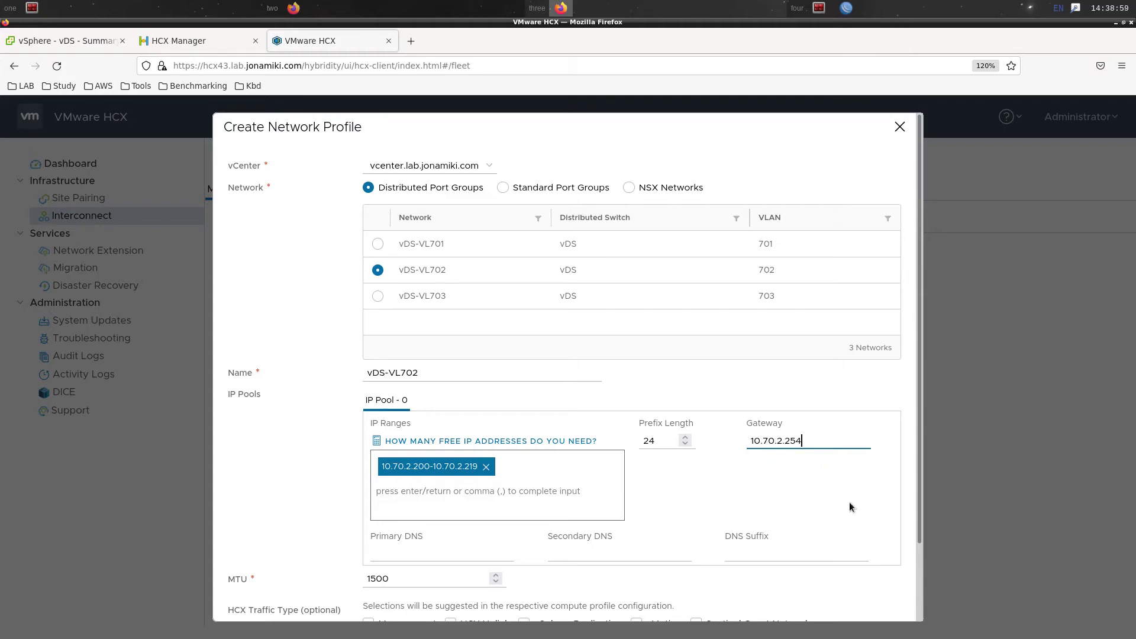
Mark it for HCX Uplink, rename it 'Uplink - vDS-VL702', and create it
scroll(850, 501, "down", 3)
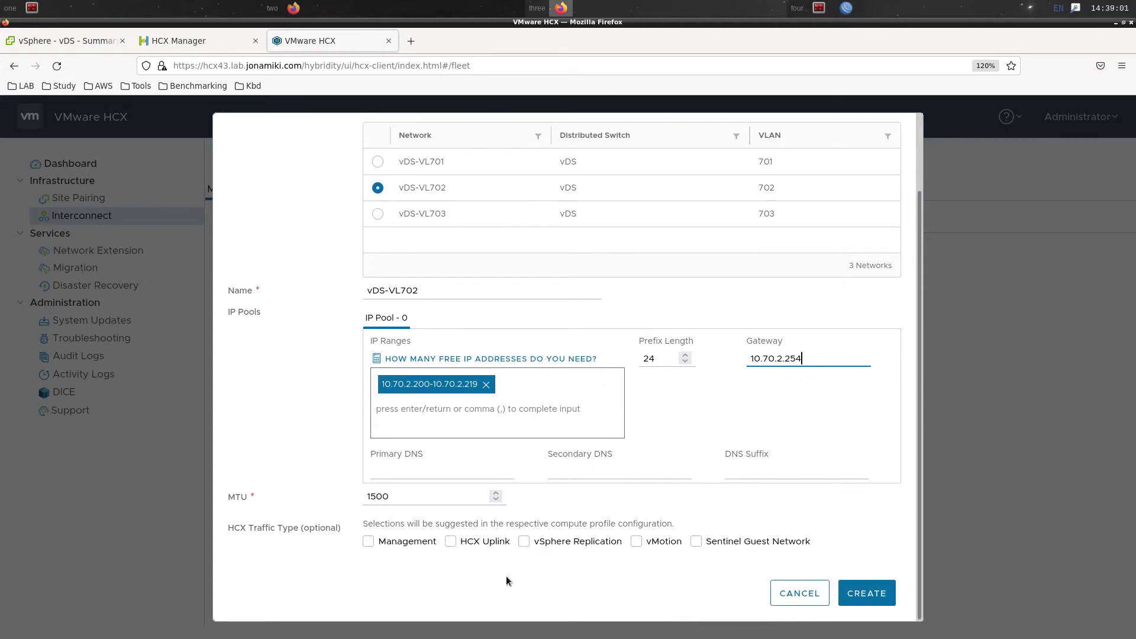
left_click(451, 542)
left_click(599, 296)
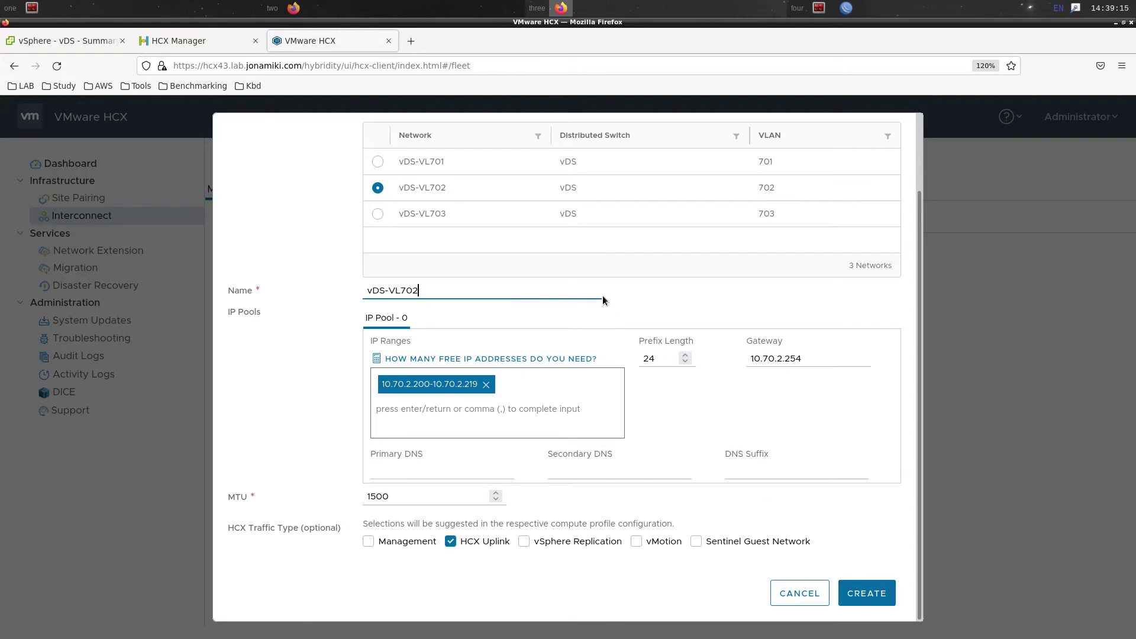
key("ctrl+Left")
type("Uplink -")
left_click(883, 591)
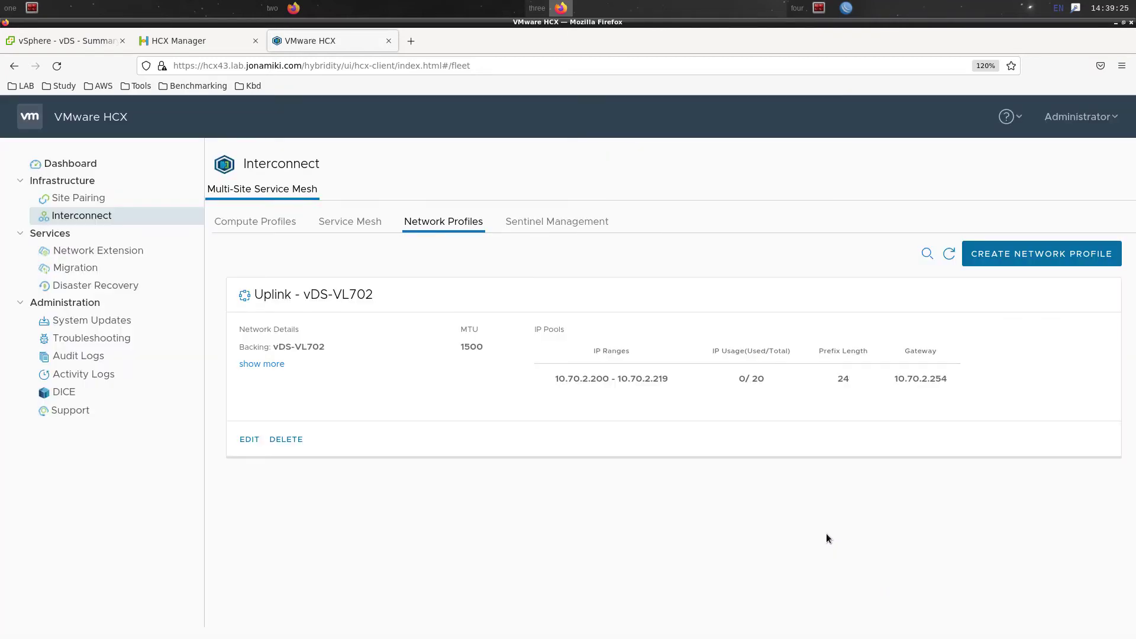
Start a new network profile on standard port group VL420 with range 10.42.0.180-10.42.0.189
left_click(1029, 254)
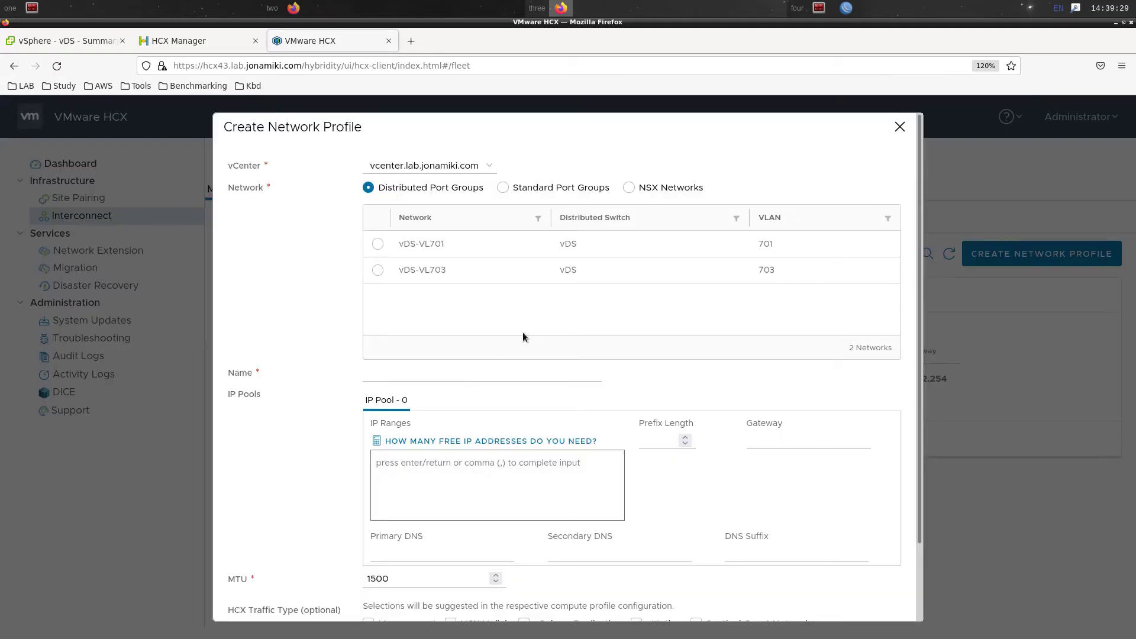
left_click(542, 189)
left_click(377, 297)
left_click(435, 466)
type("10.42.0.180")
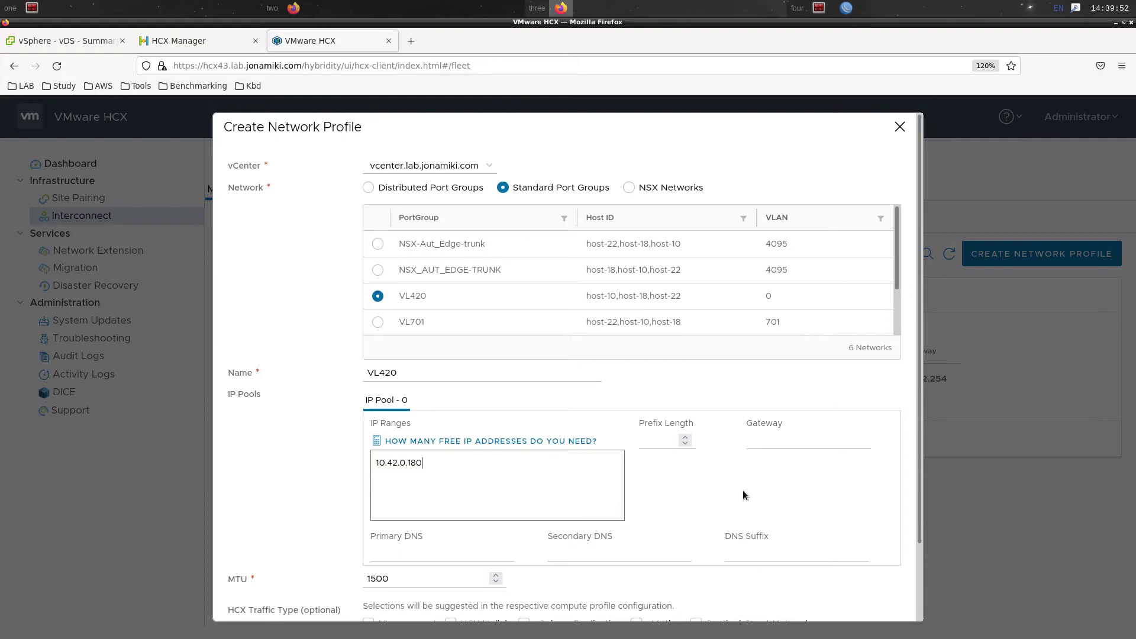
type("-10.42.0.189")
key("Return")
Set prefix 24 and gateway 10.42.0.254, mark it for Management traffic, and create it
left_click(640, 441)
type("24")
left_click(794, 443)
type("10.42.")
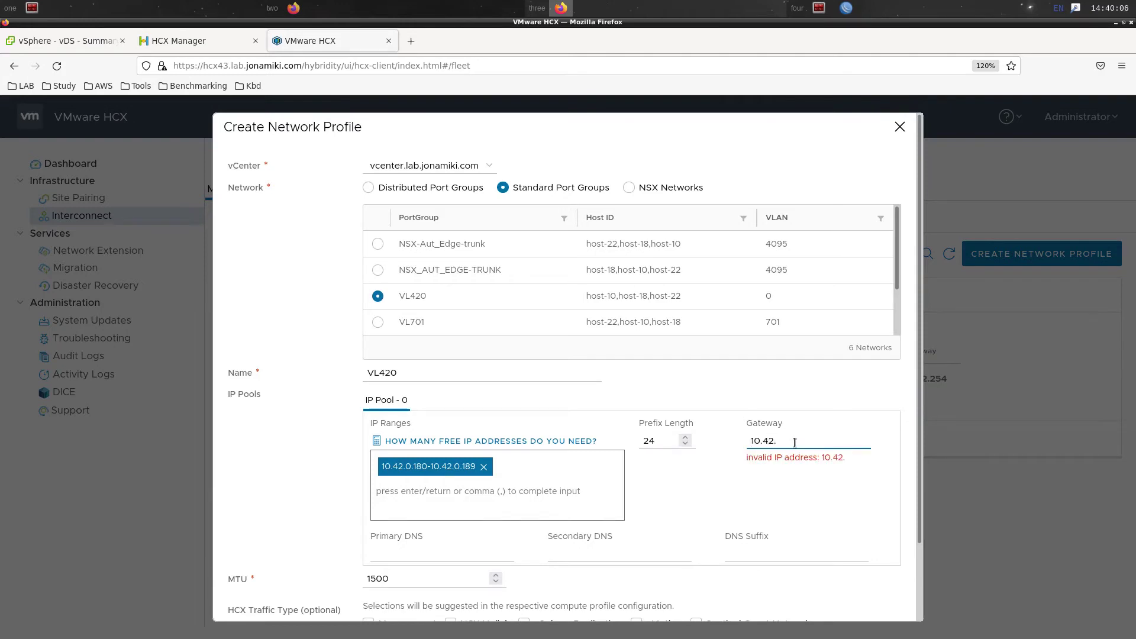
type("0.0/24")
key("BackSpace")
key("BackSpace")
key("BackSpace")
key("BackSpace")
type("254")
scroll(782, 452, "down", 2)
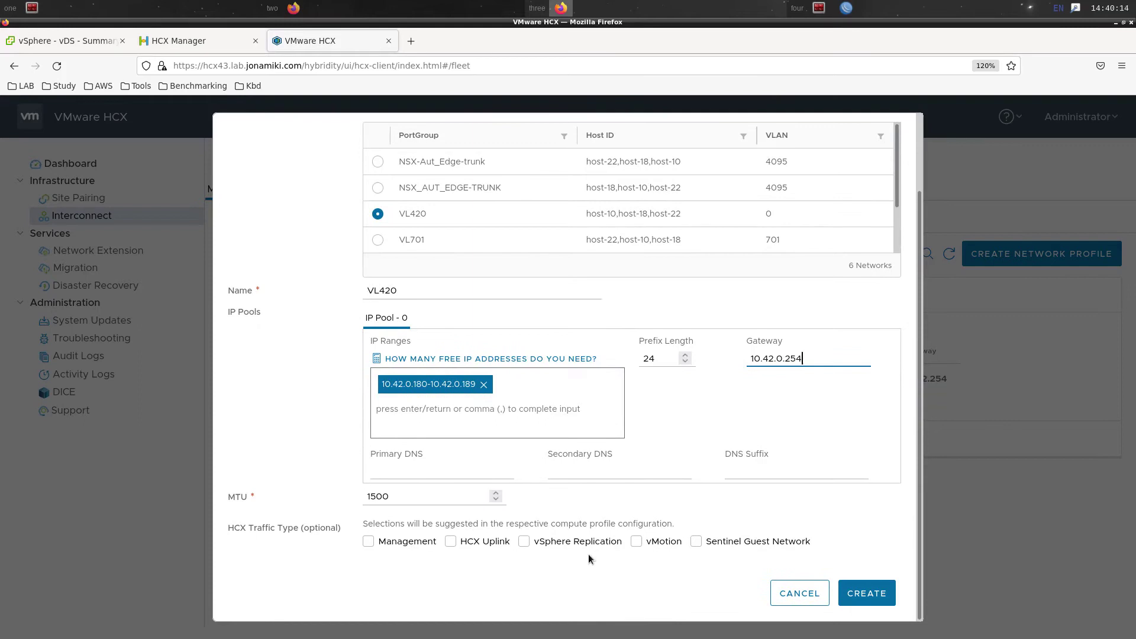
left_click(401, 542)
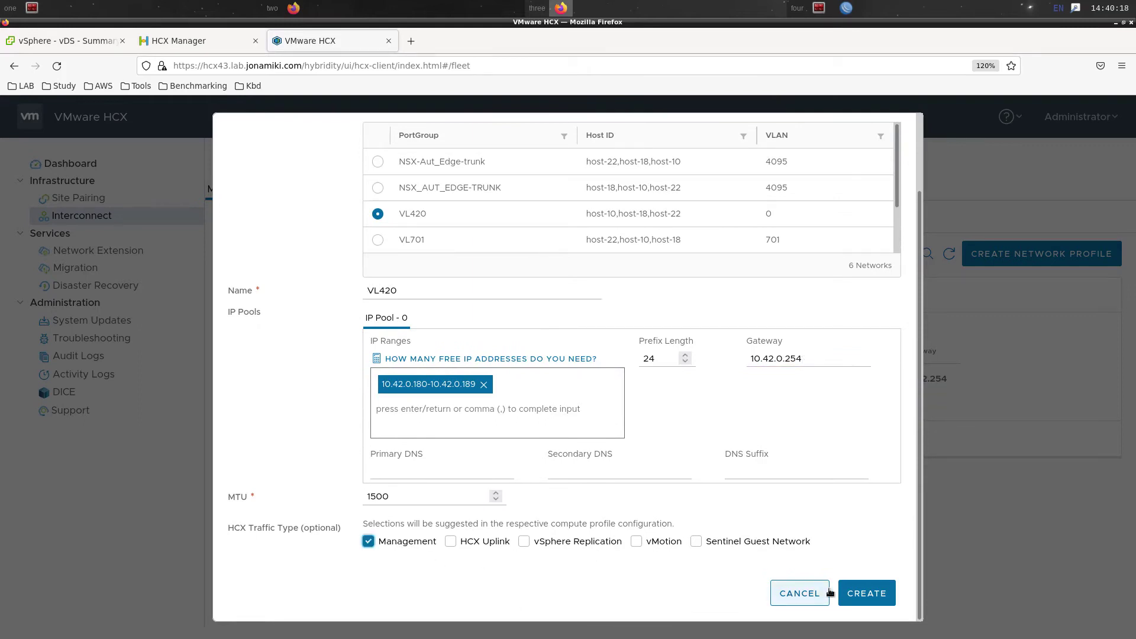
left_click(855, 592)
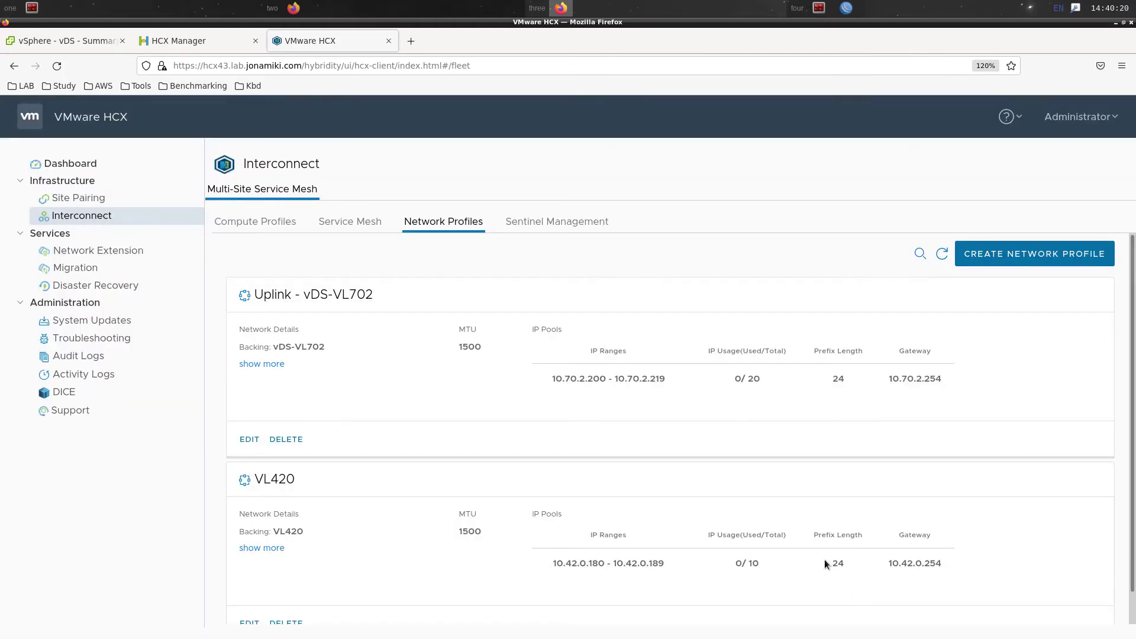
Edit the VL420 profile and prefix its name with 'Management - '
scroll(384, 532, "down", 1)
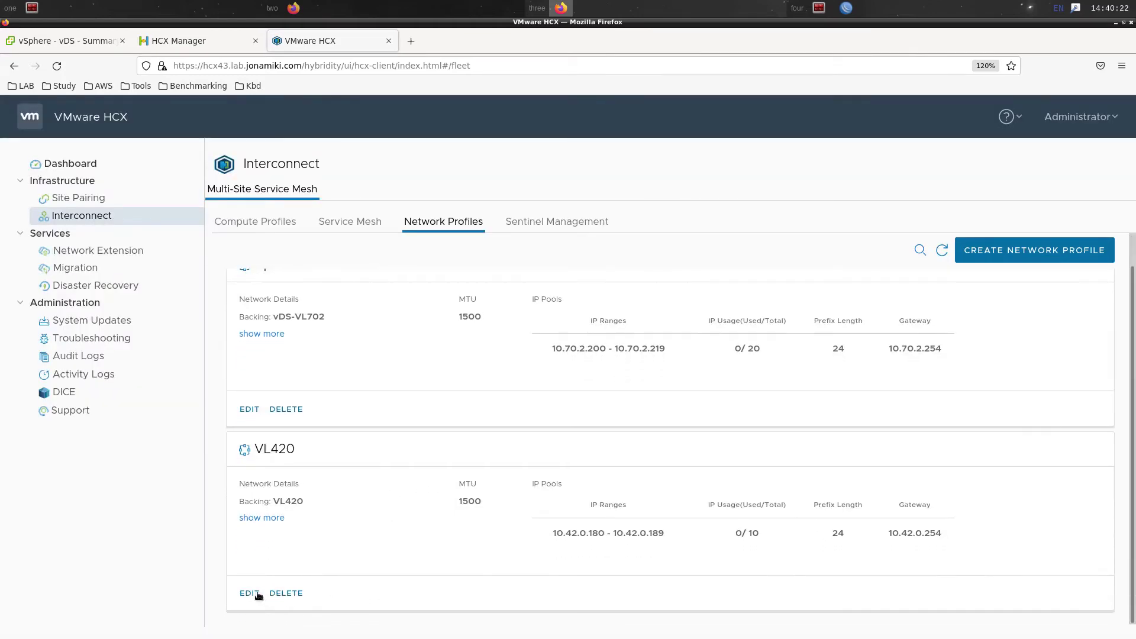
left_click(250, 594)
left_click(364, 226)
type("Management -")
Save the Management - VL420 rename and start a new vDS port group named HCX-vMotion
left_click(885, 537)
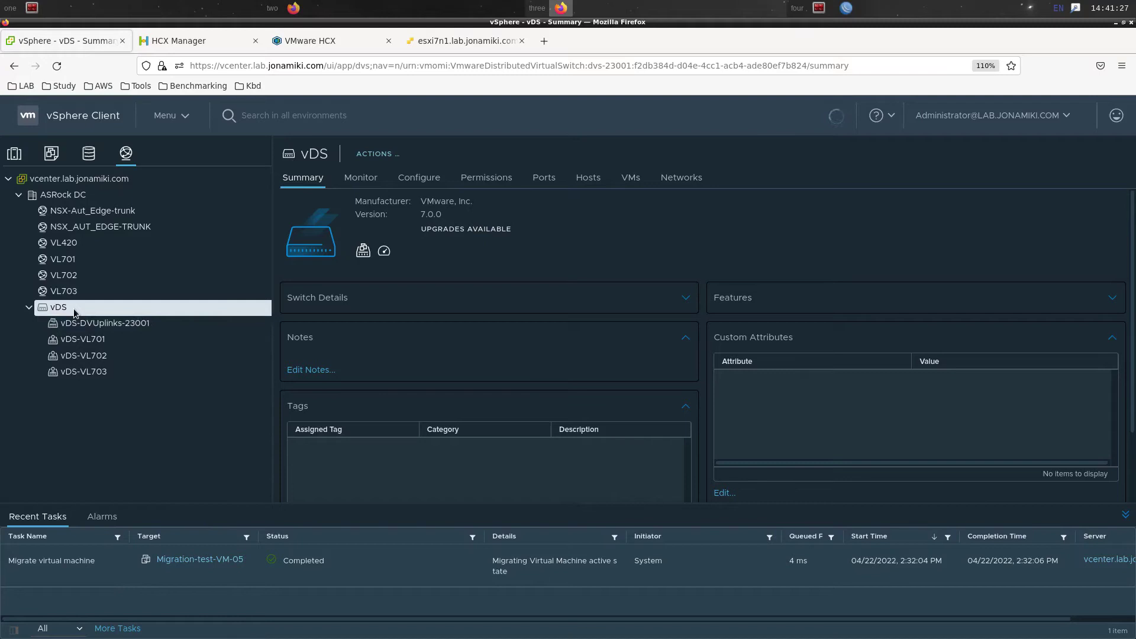
right_click(74, 312)
mouse_move(154, 341)
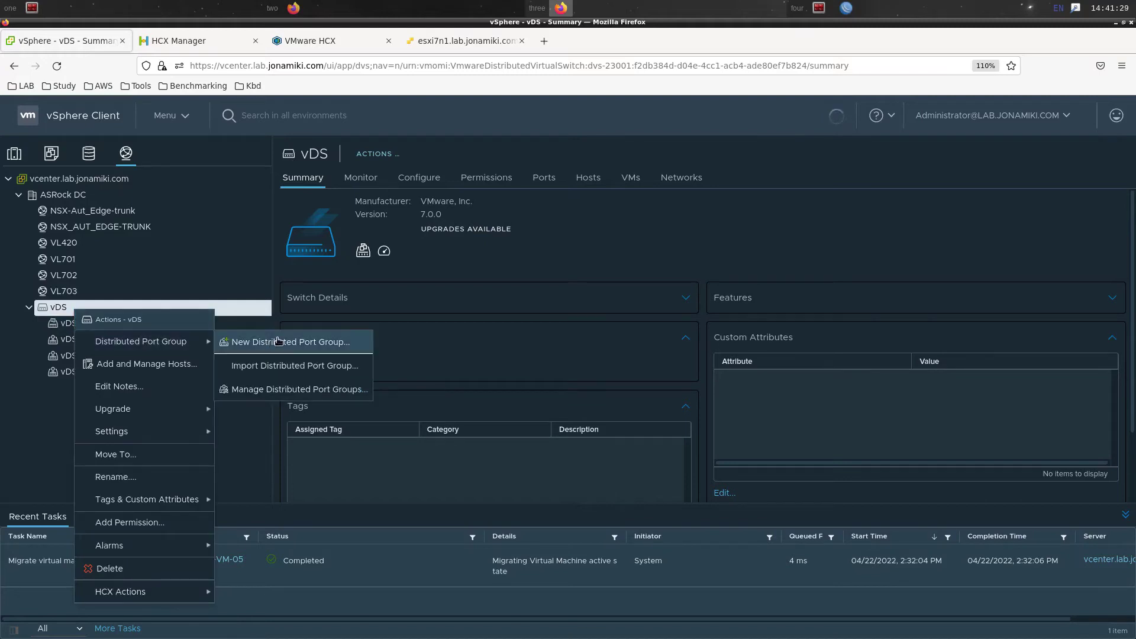
left_click(278, 341)
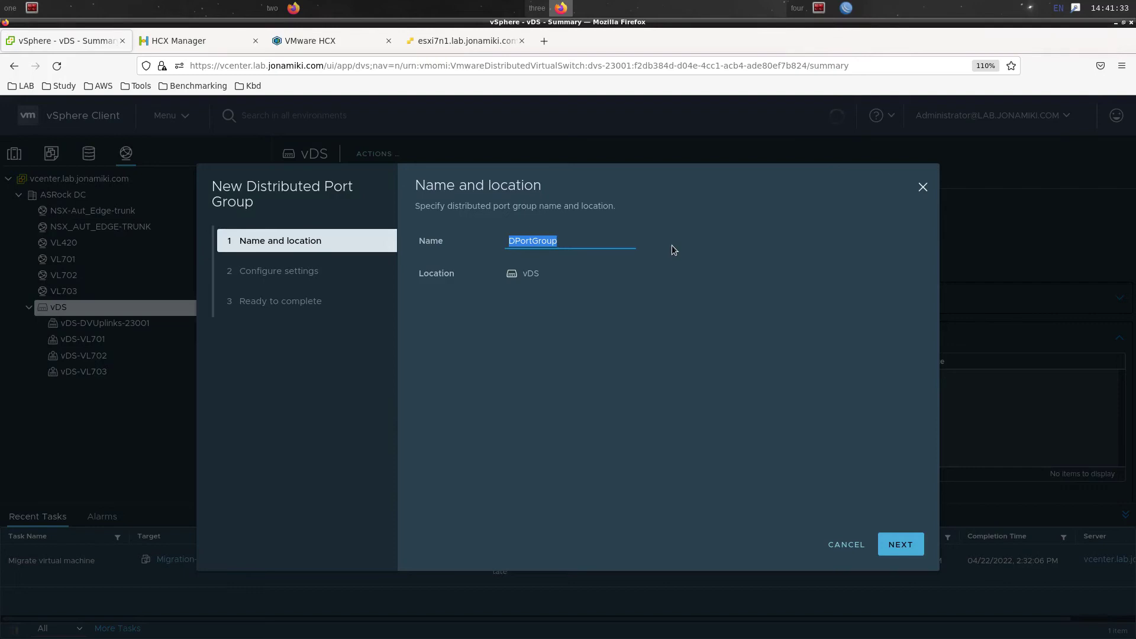
type("HCX-vMotion")
left_click(906, 553)
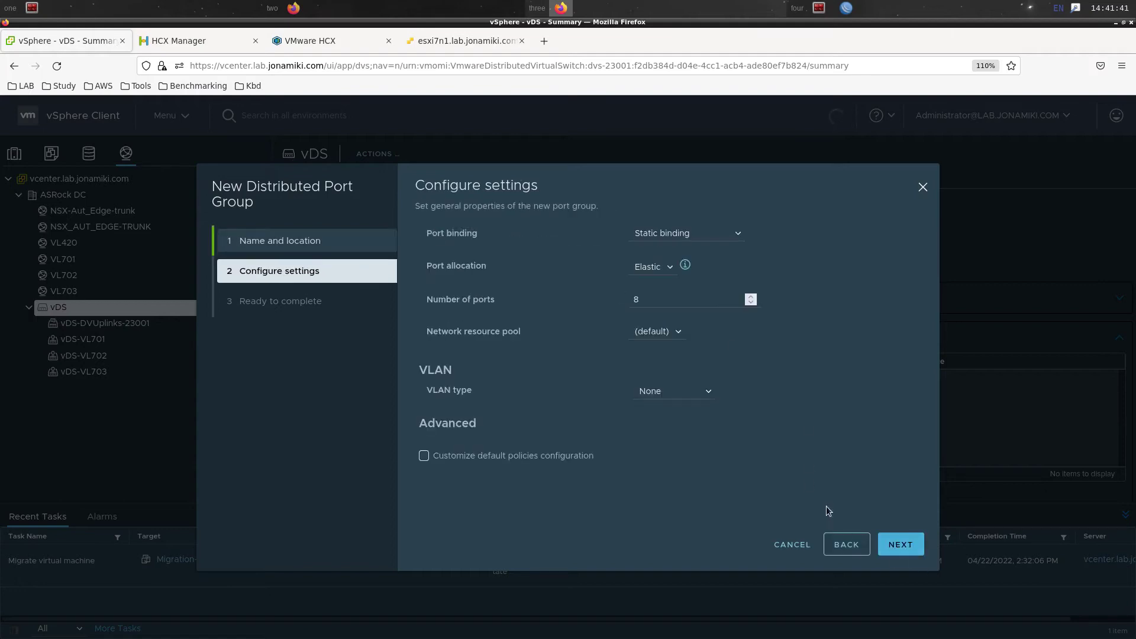
Set the port group's VLAN type to VLAN with ID 800, finish, and view it
left_click(706, 392)
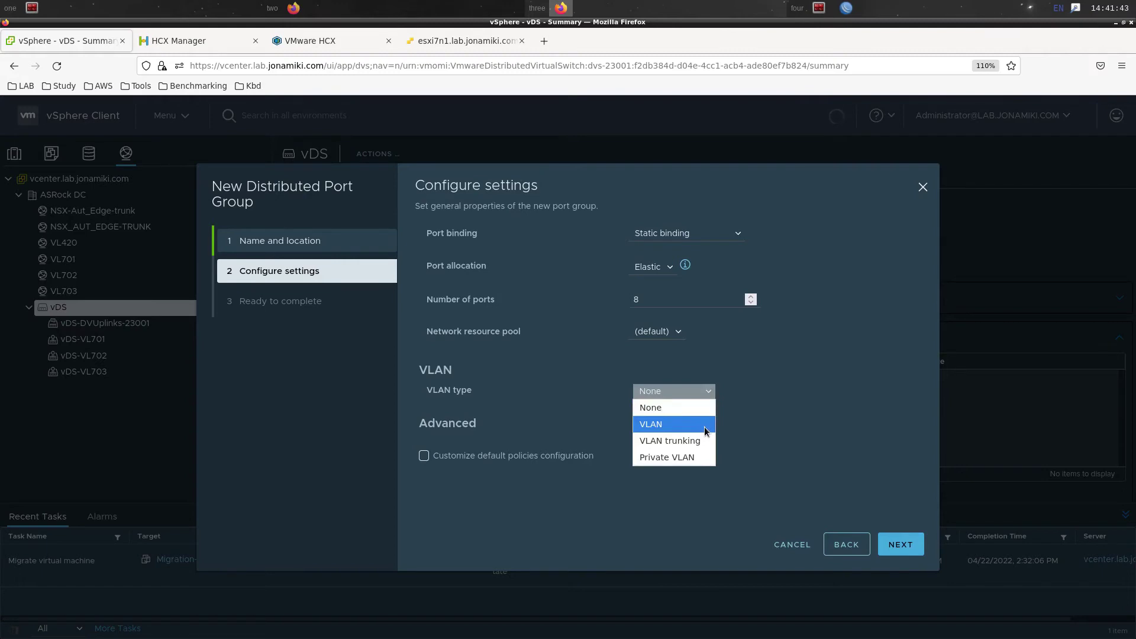
left_click(706, 425)
double_click(701, 424)
type("800")
left_click(901, 545)
left_click(901, 544)
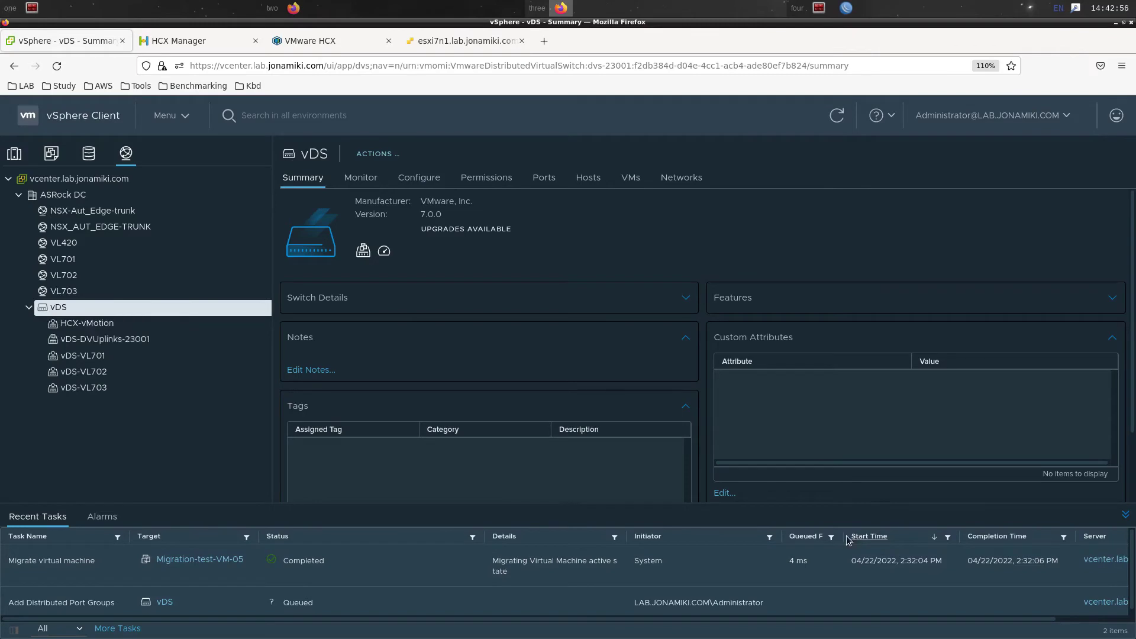
left_click(116, 325)
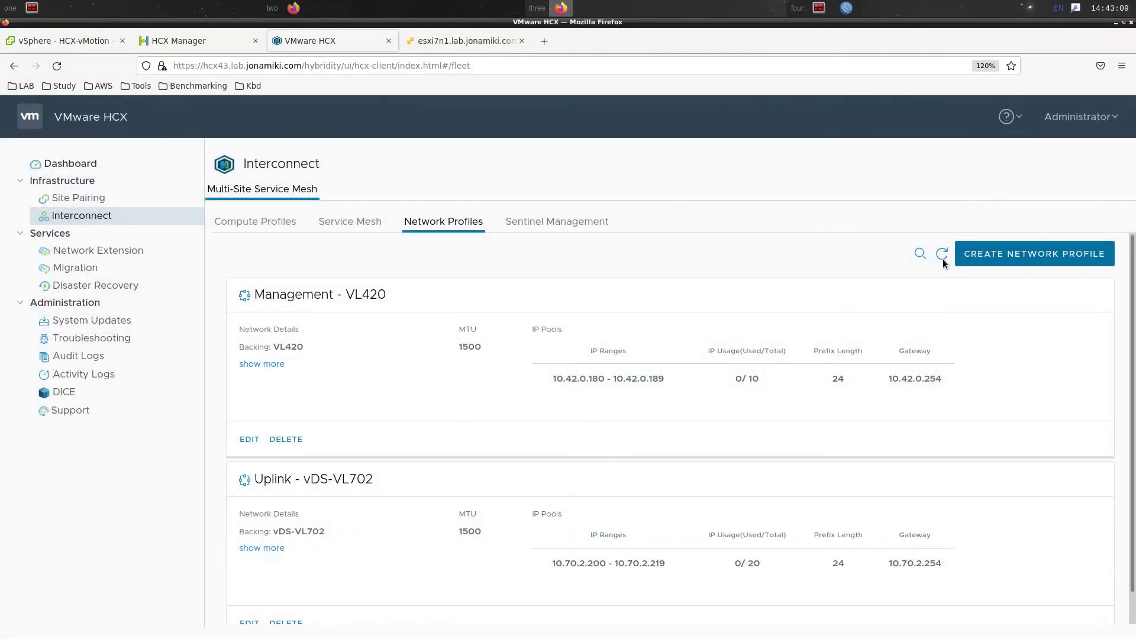
Start a profile on HCX-vMotion with range 10.80.0.200-10.80.0.219, prefix 24, gateway 10.80.0.254
left_click(976, 258)
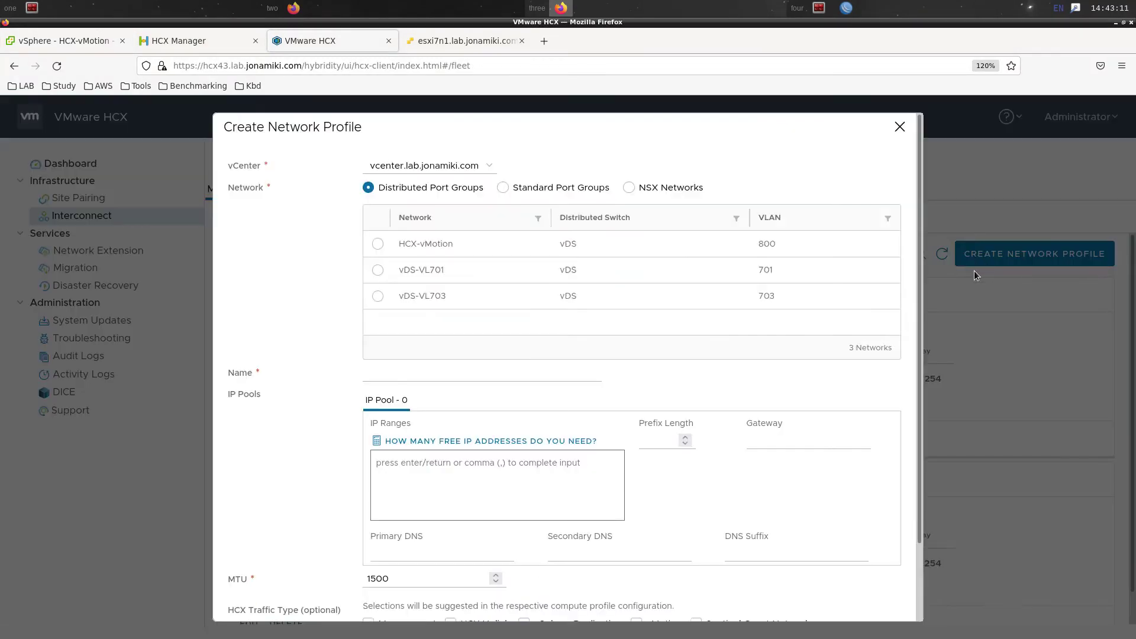
left_click(385, 247)
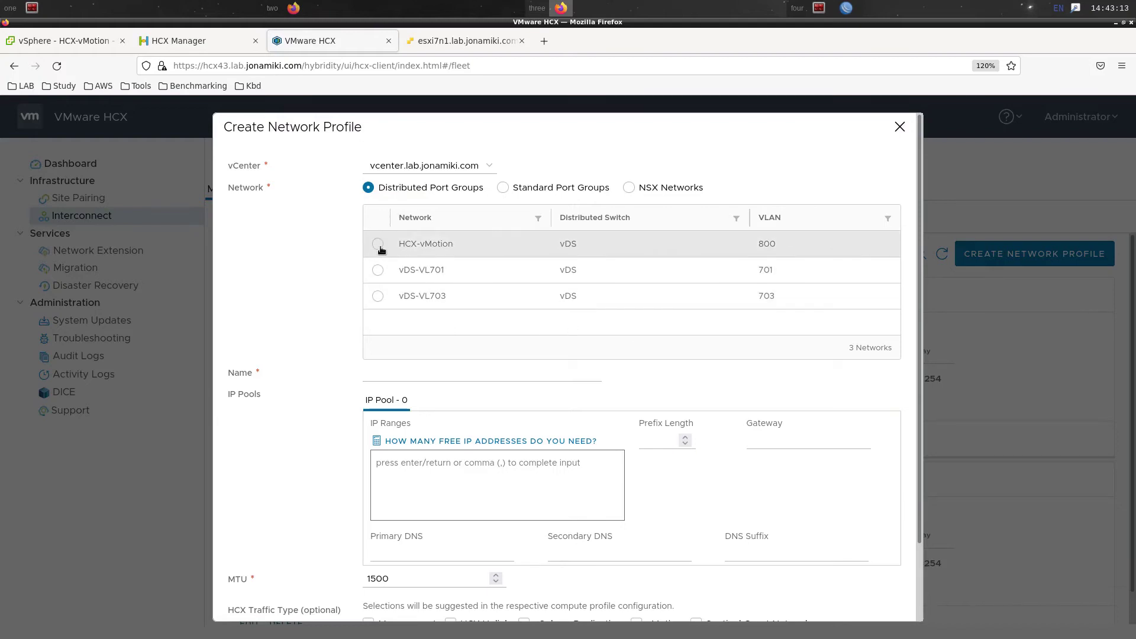
scroll(307, 339, "down", 3)
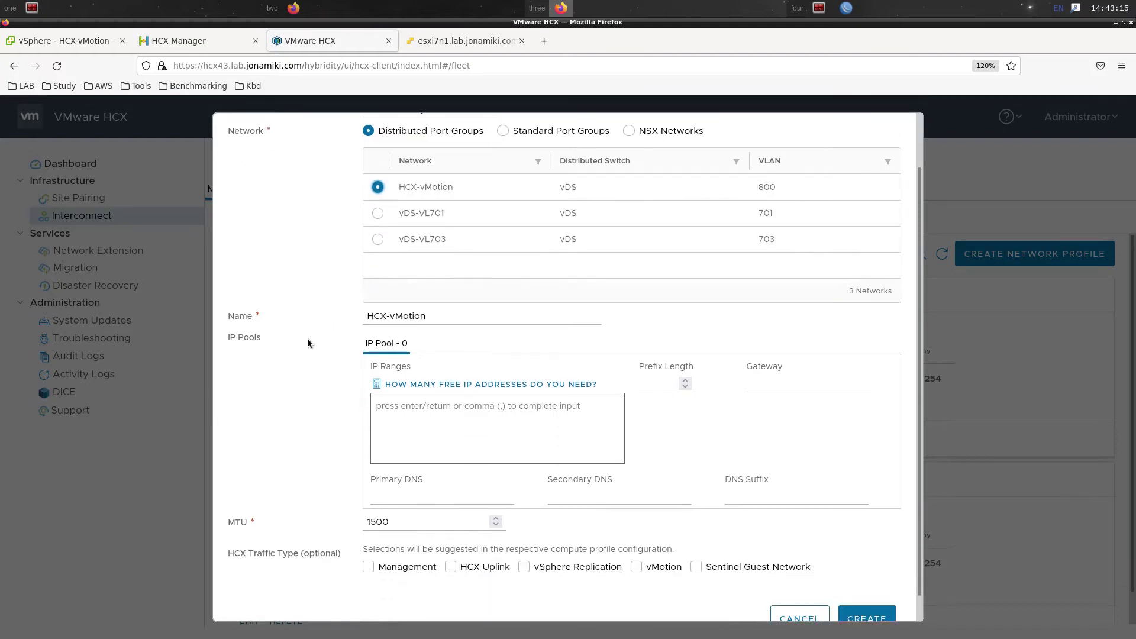
left_click(582, 374)
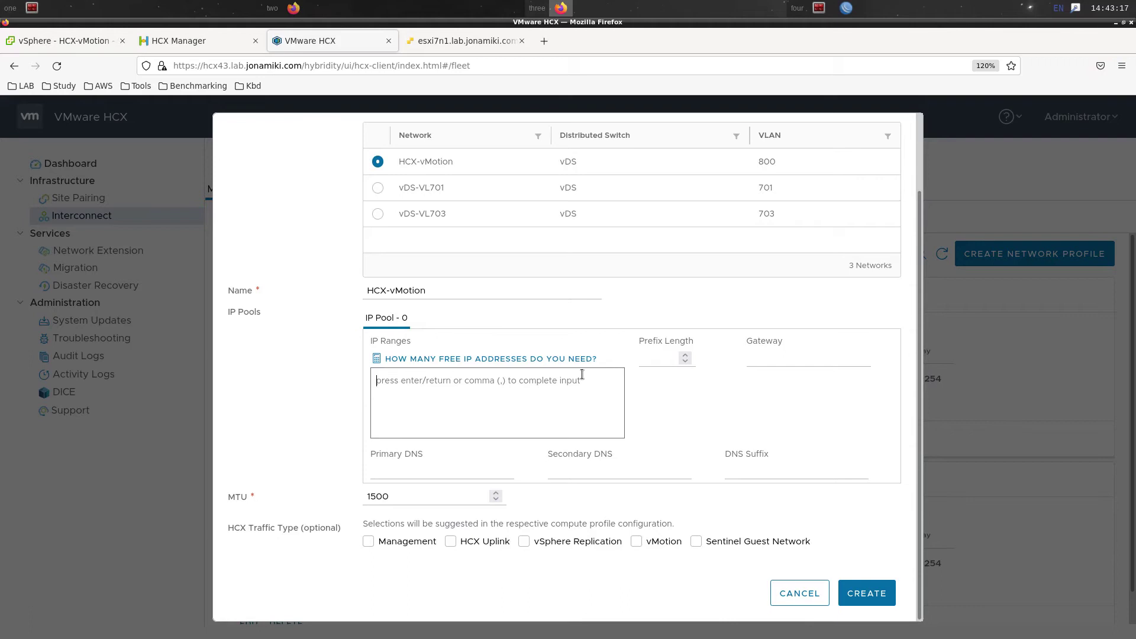
type("10.80.0")
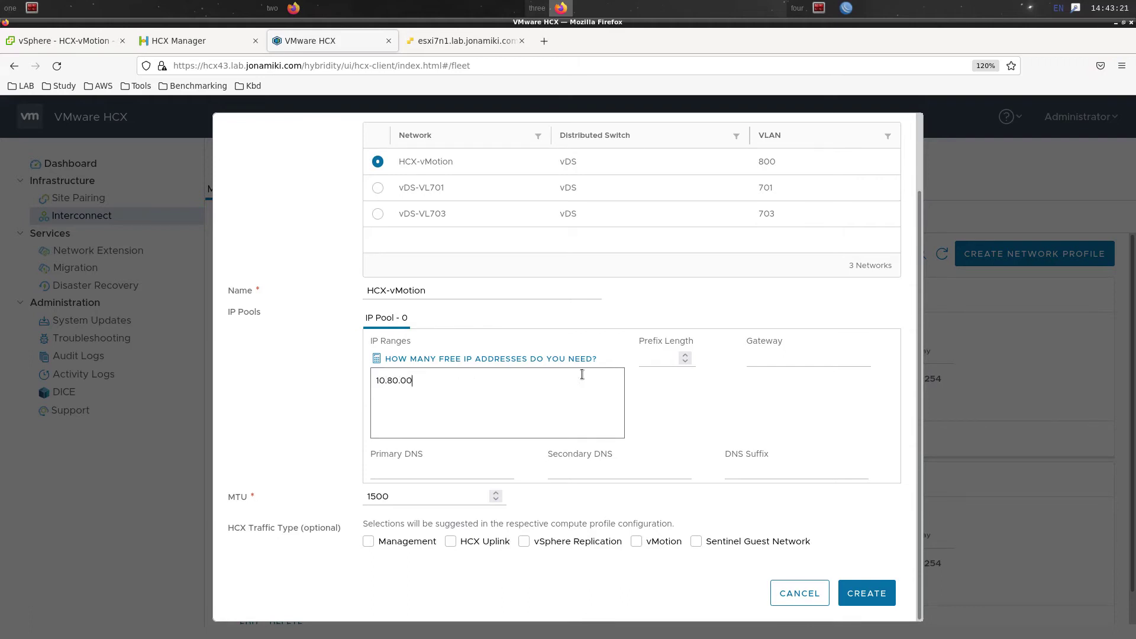
type(".200-10.80.0.219")
left_click(652, 356)
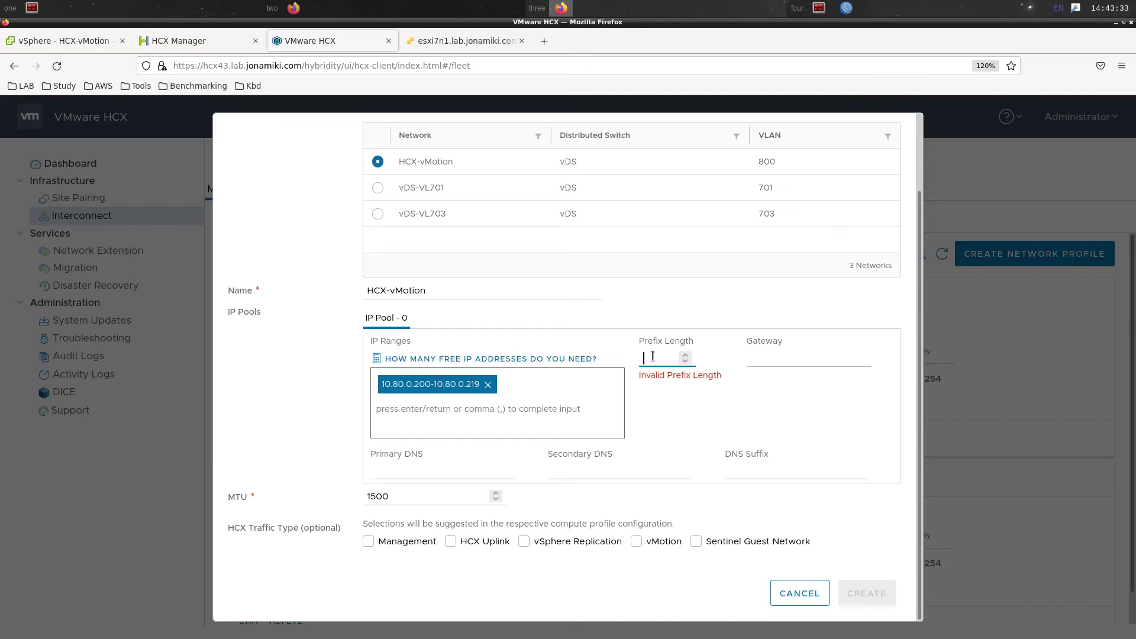
type("24")
left_click(788, 360)
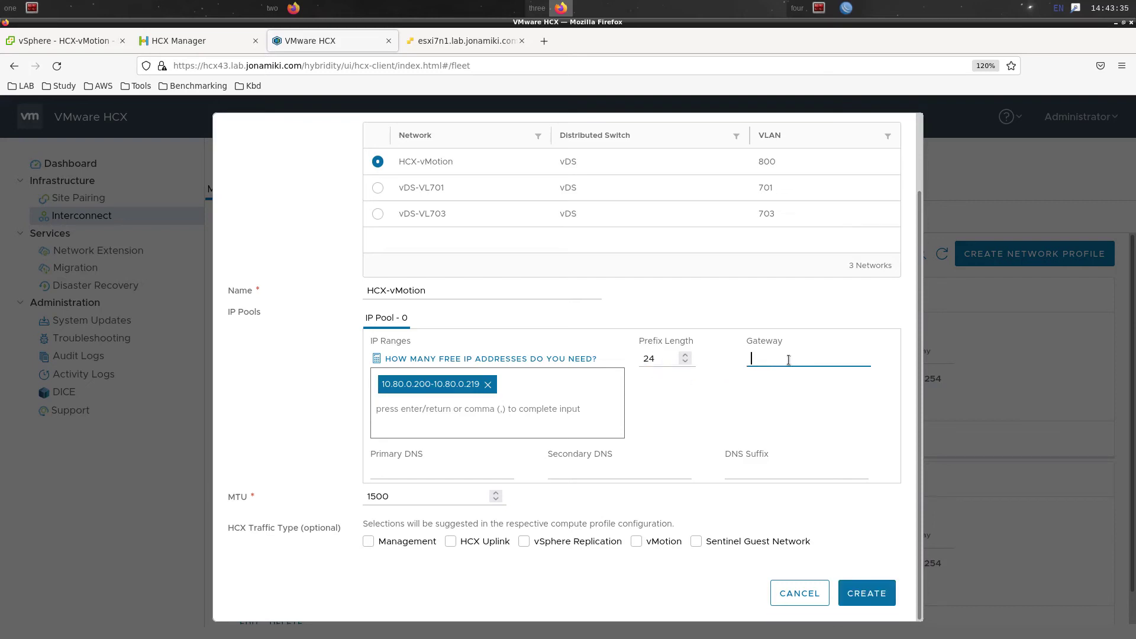
type("10.80")
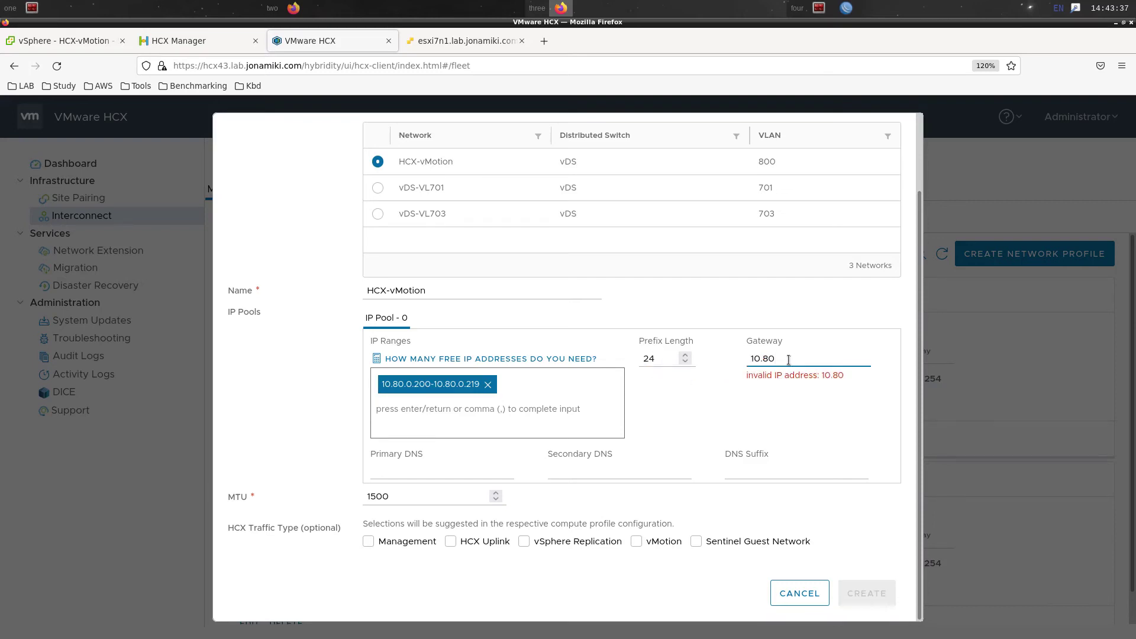
type(".0.254")
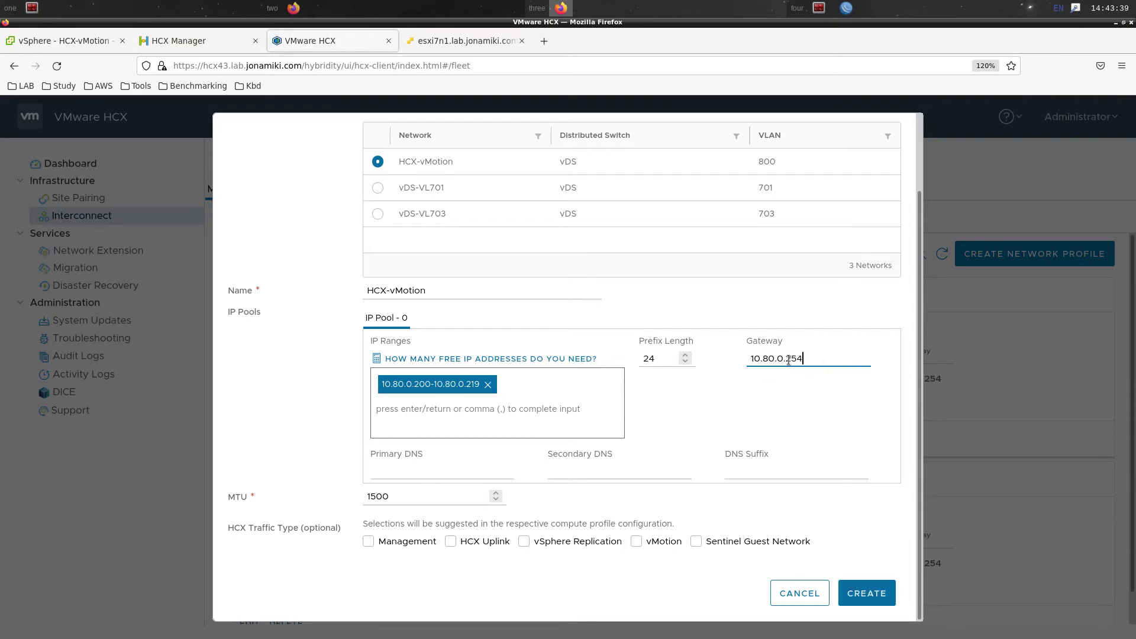
left_click(843, 470)
Tick vMotion and vSphere Replication traffic, create the profile, and go to Compute Profiles
left_click(673, 544)
left_click(607, 546)
left_click(874, 593)
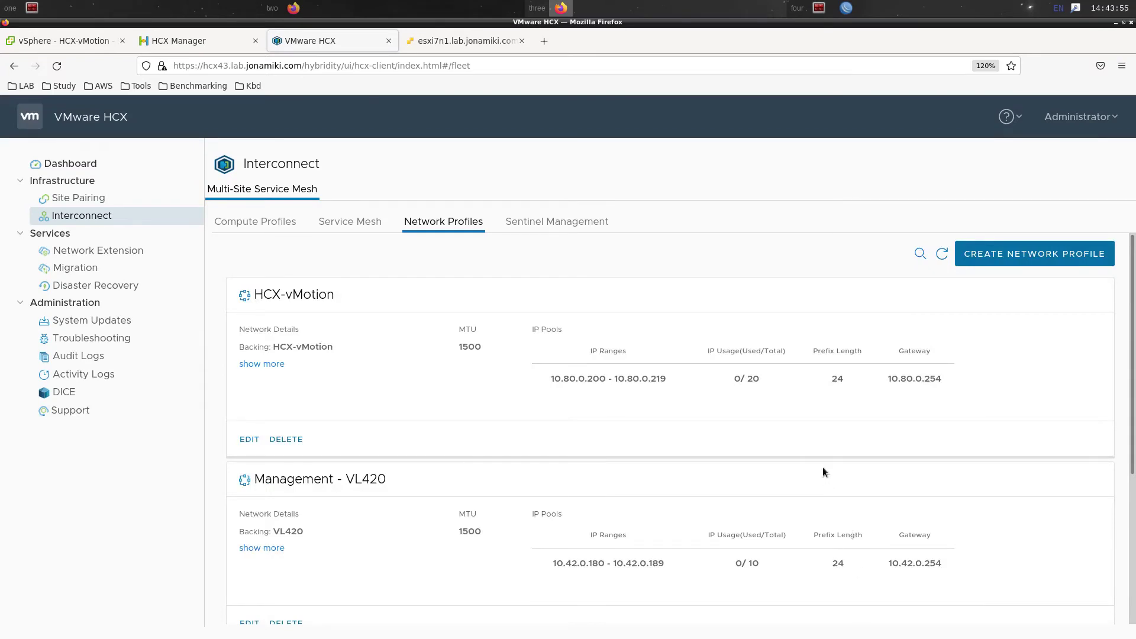
scroll(823, 474, "down", 4)
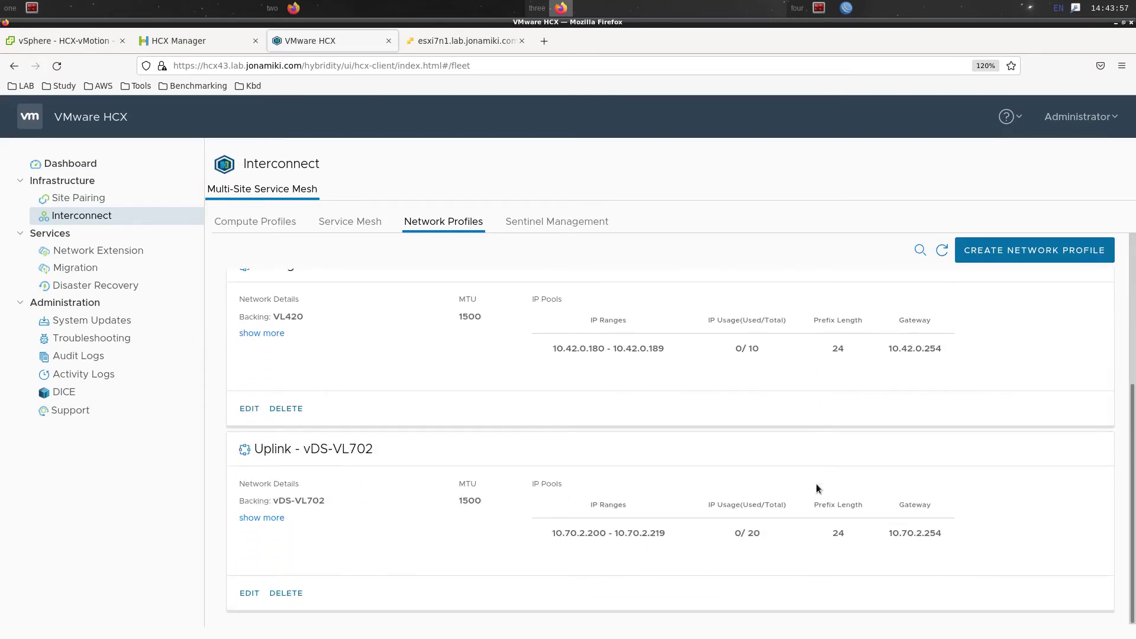
scroll(817, 488, "up", 4)
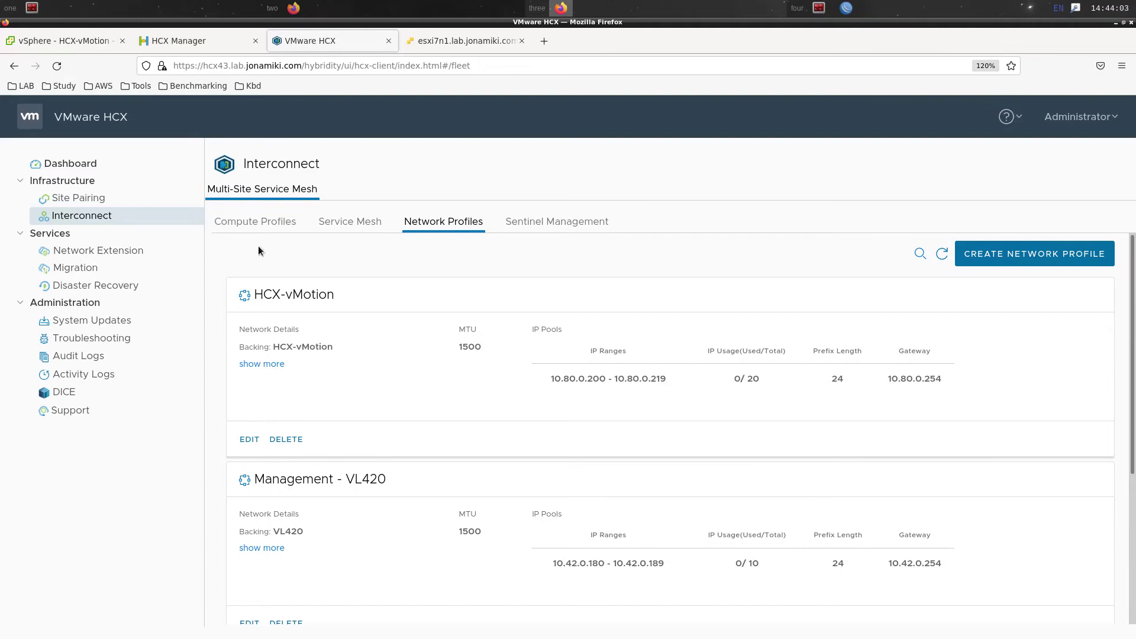
left_click(262, 225)
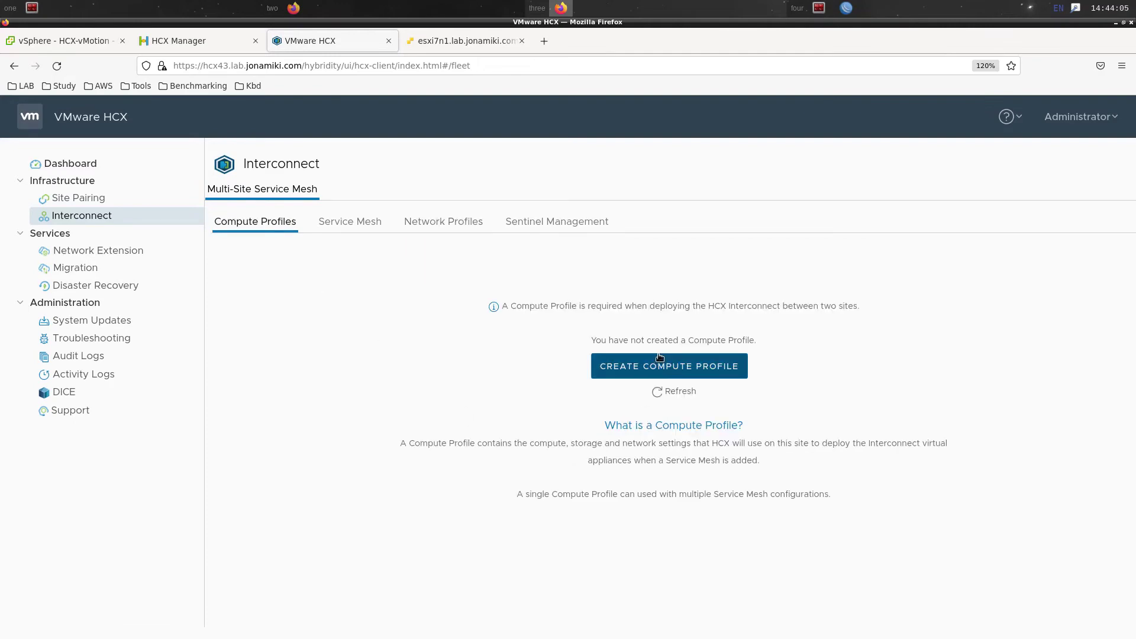
Name the new compute profile hcx-compute-profile-public-internet, keep all services, and accept ASRock DC
left_click(653, 367)
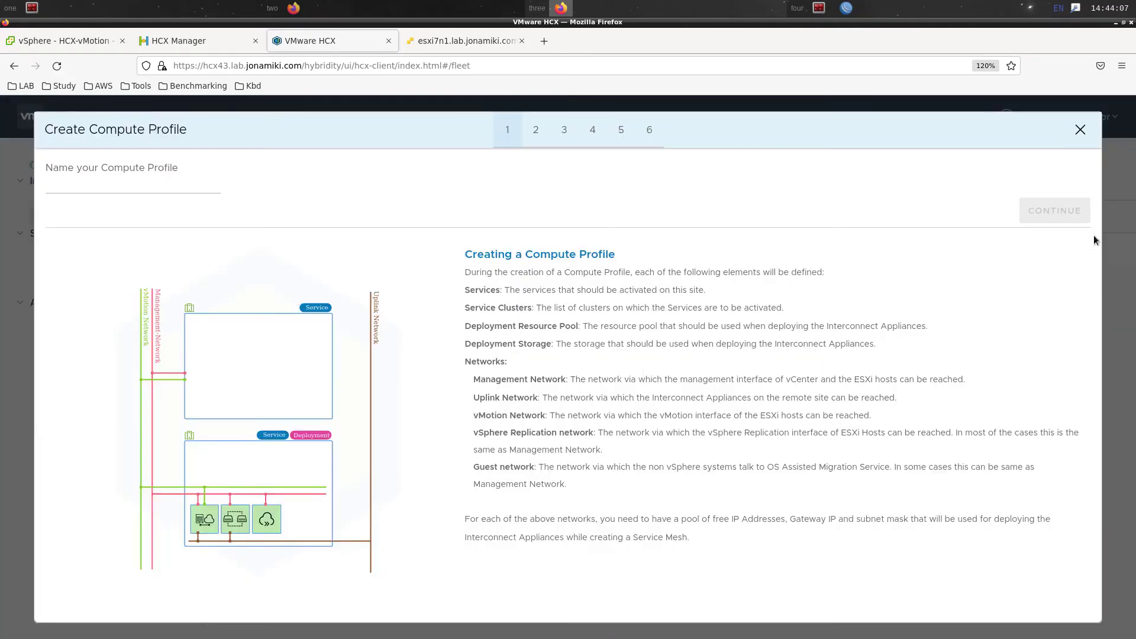
left_click(203, 192)
type("hcx-comp")
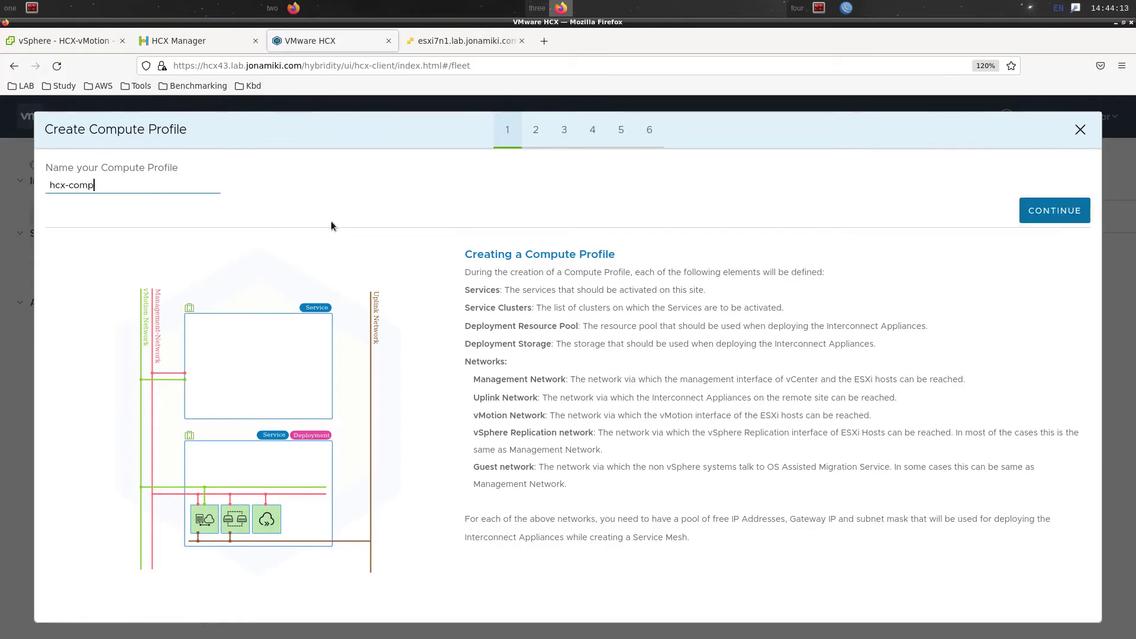
type("ute-profile-public-internet")
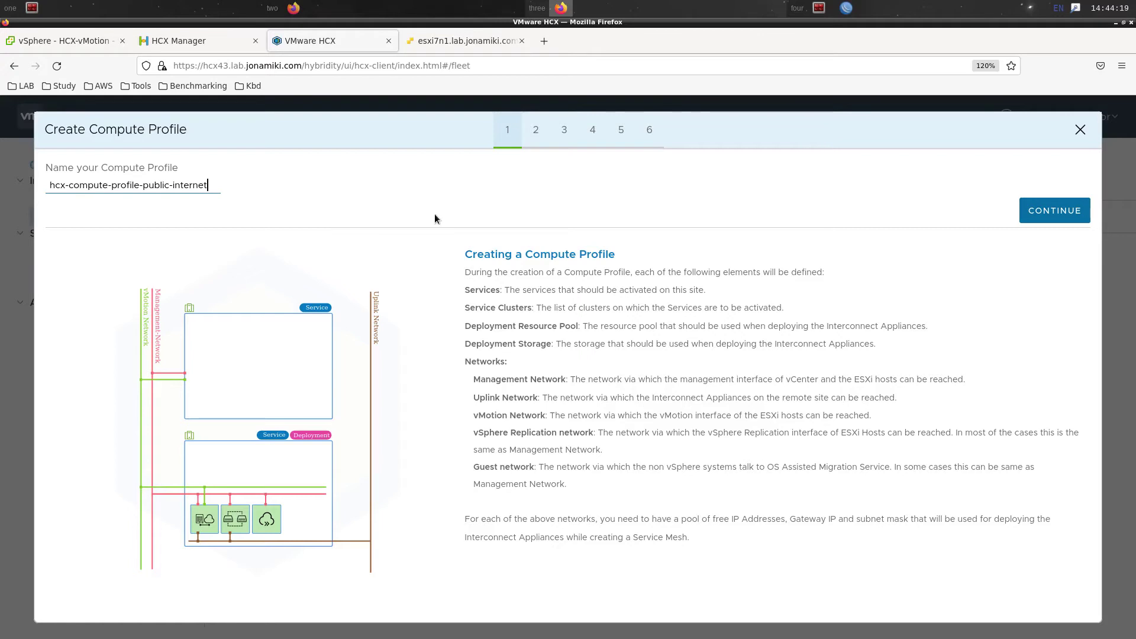
left_click(1059, 214)
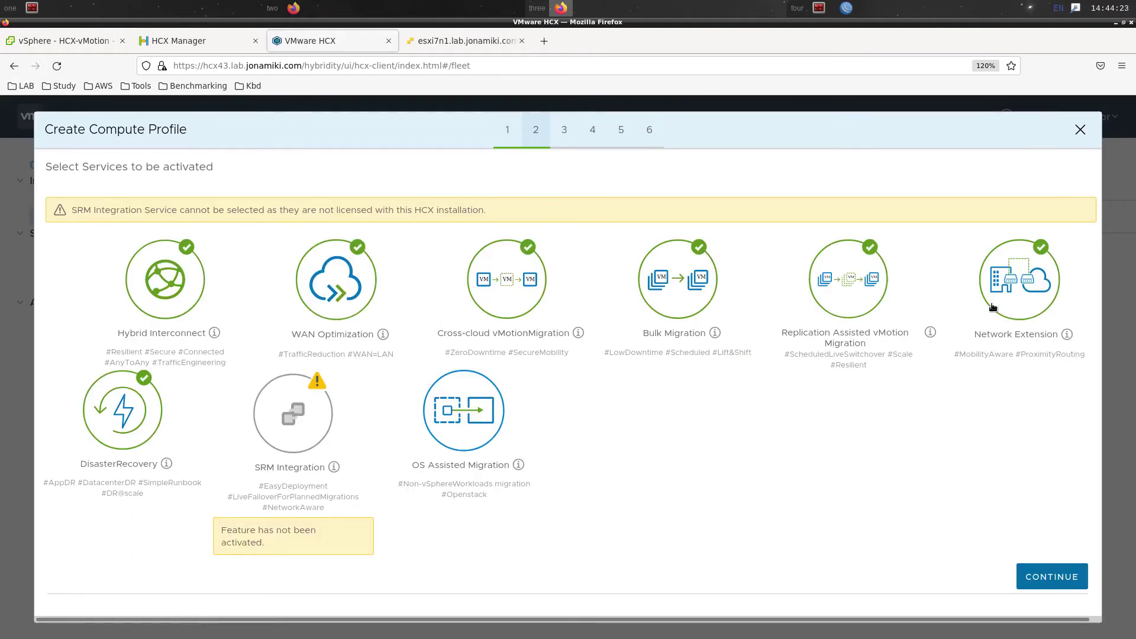
left_click(1043, 292)
left_click(1043, 293)
left_click(1030, 572)
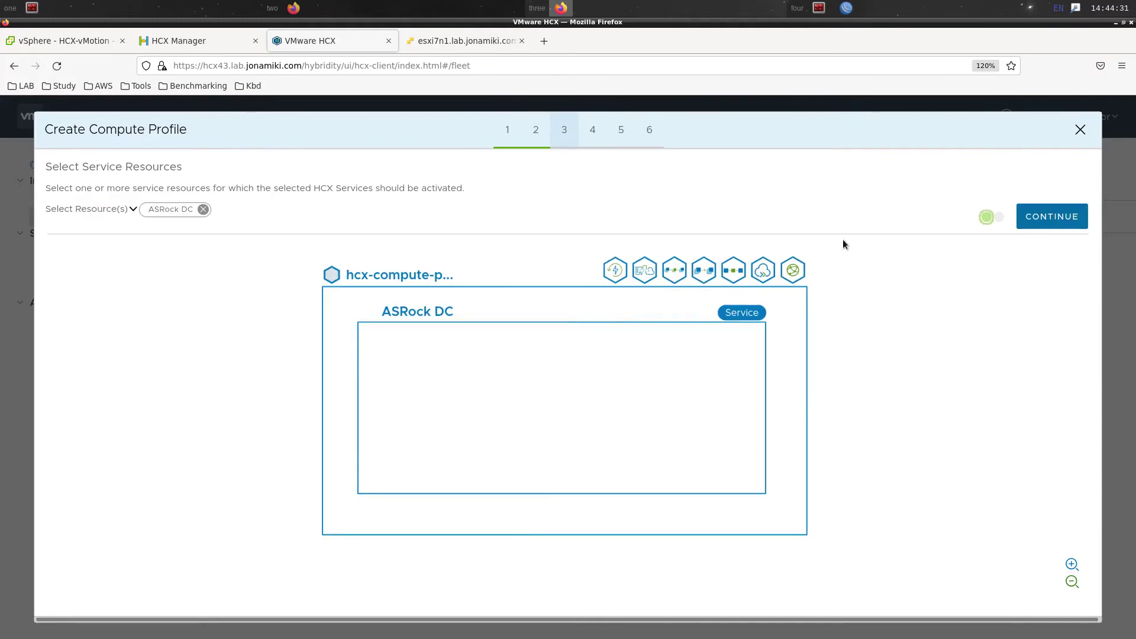
left_click(1029, 214)
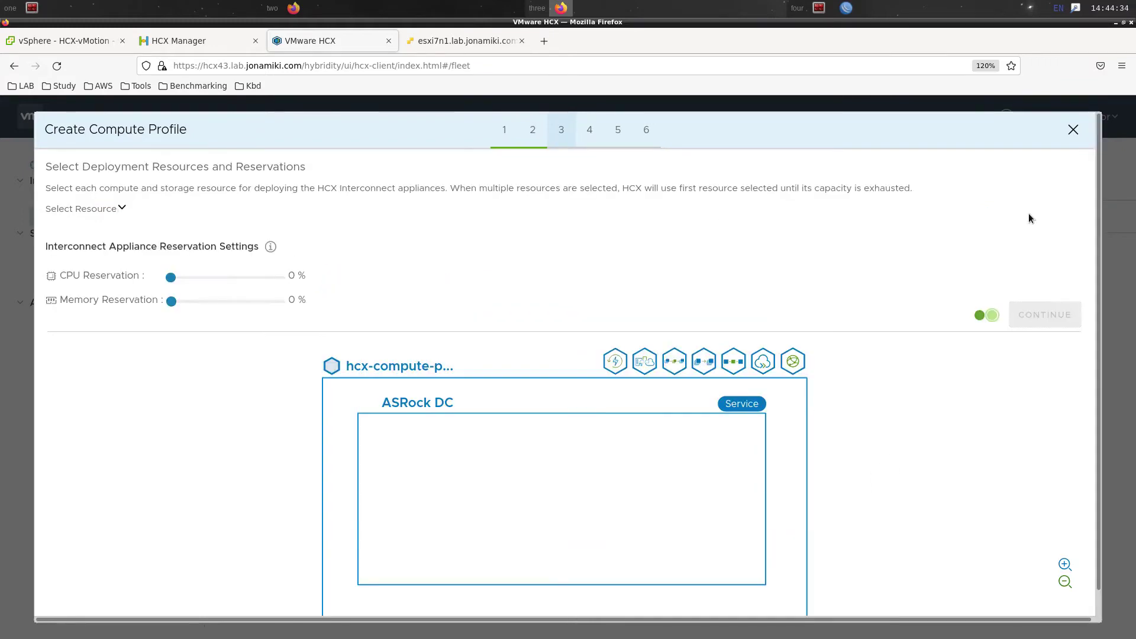
Choose cluster ASRock-EVC, datastore vsanDatastore, and Management - VL420 as the management network
left_click(120, 209)
left_click(175, 266)
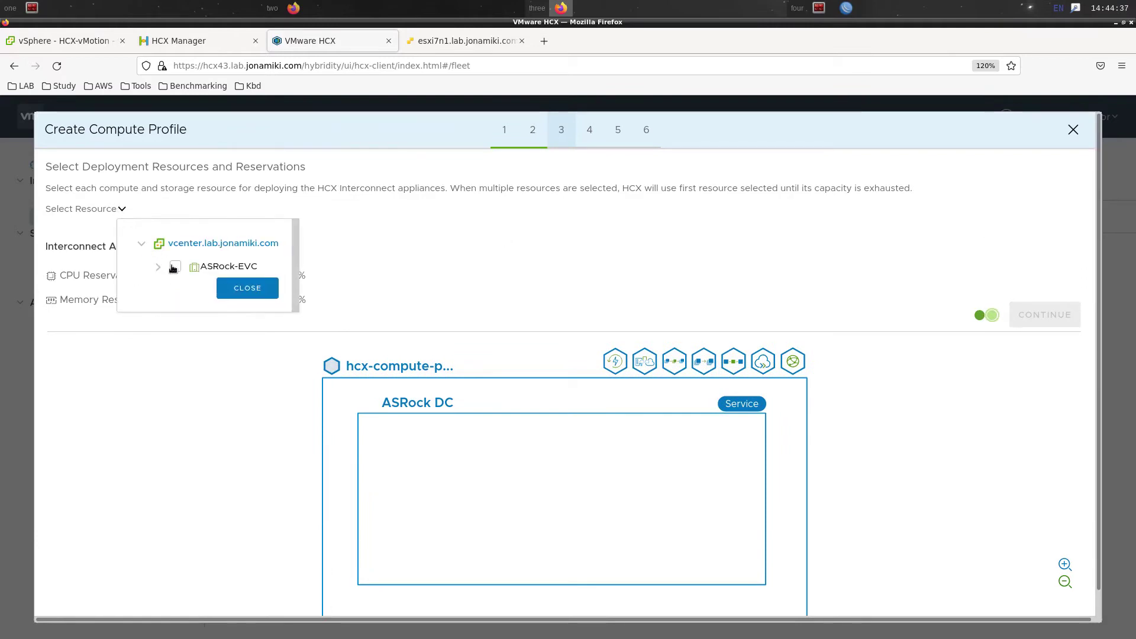
left_click(249, 289)
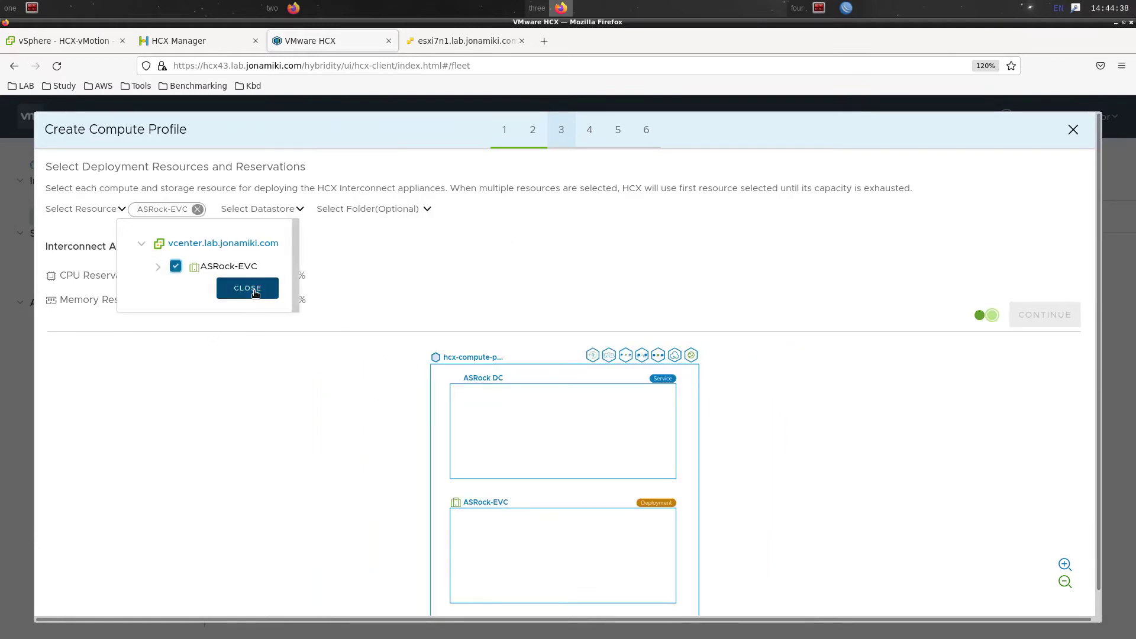
left_click(299, 208)
scroll(315, 341, "down", 1)
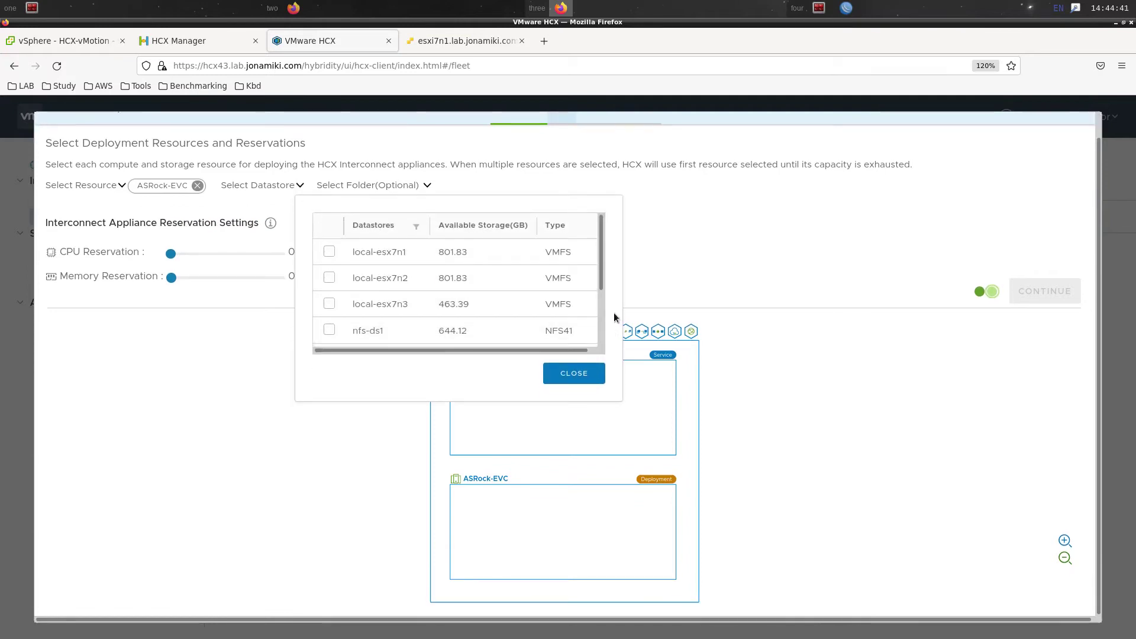
scroll(603, 330, "down", 3)
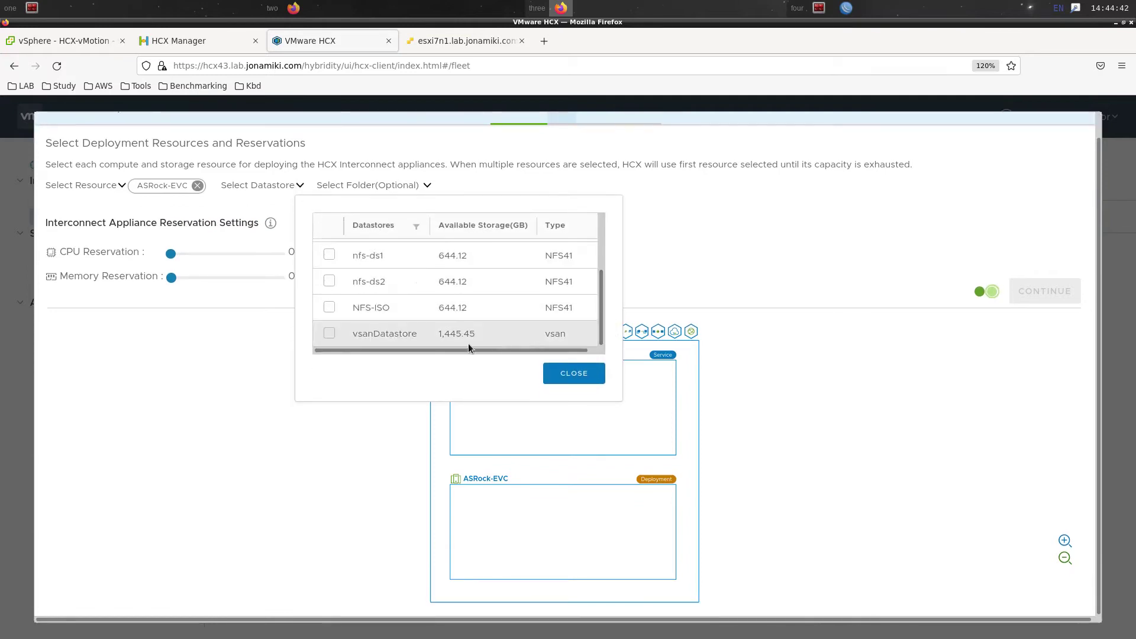
left_click(329, 333)
left_click(556, 374)
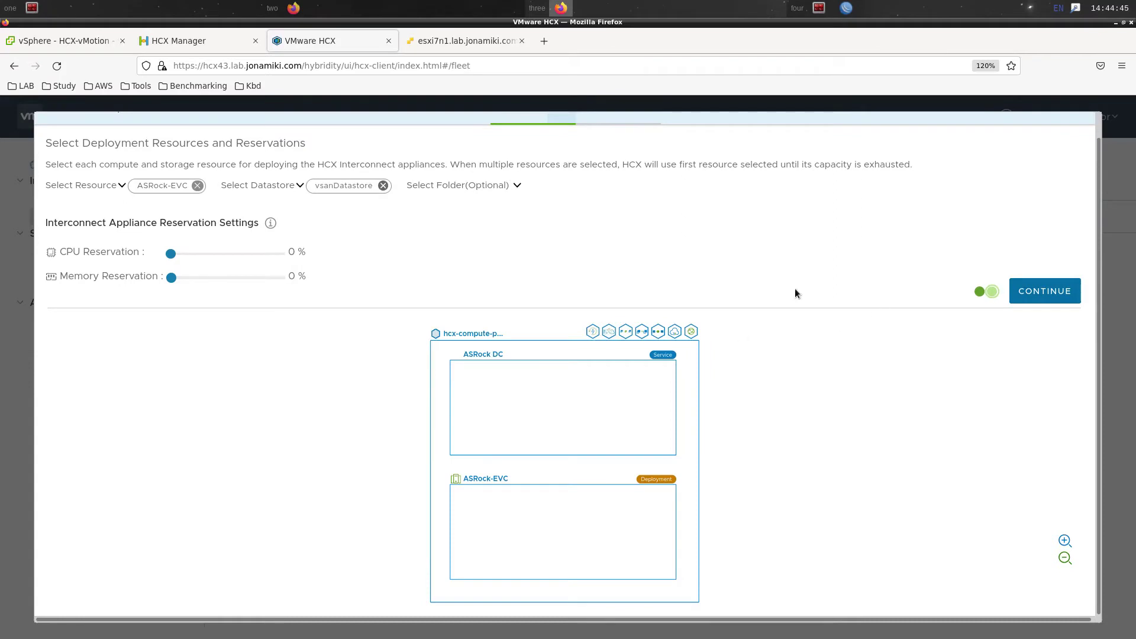
left_click(1042, 289)
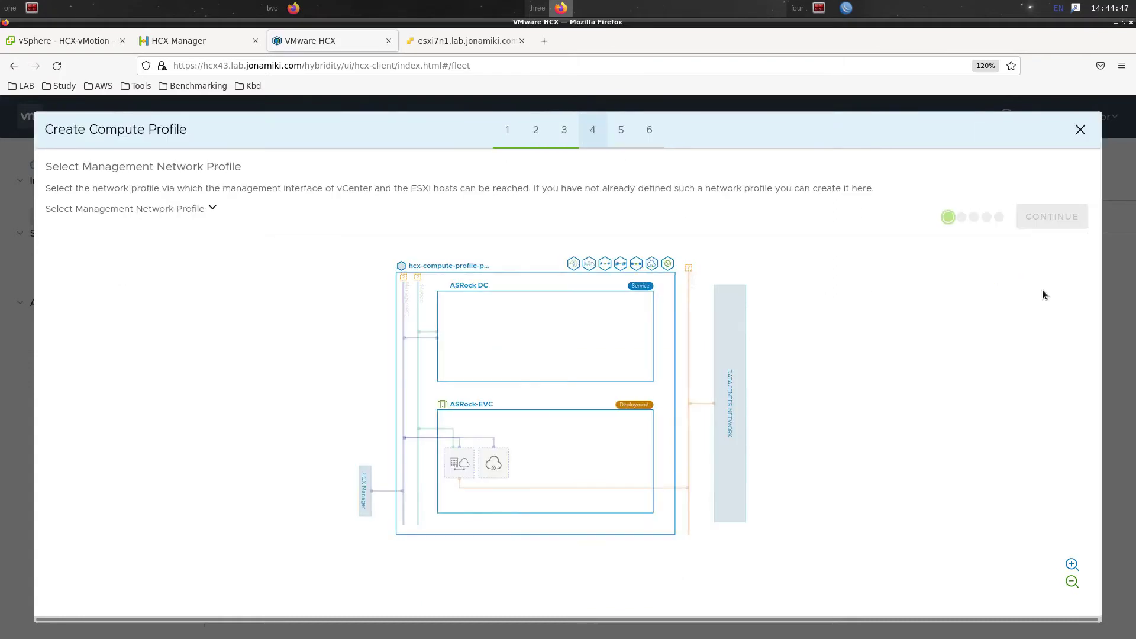
left_click(211, 209)
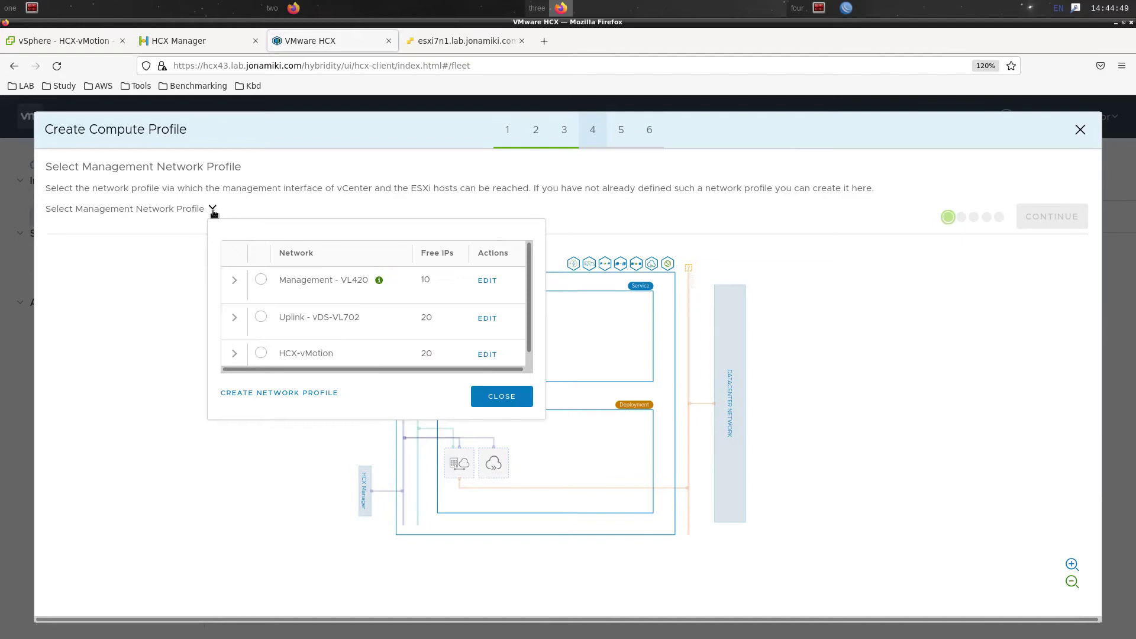
left_click(260, 282)
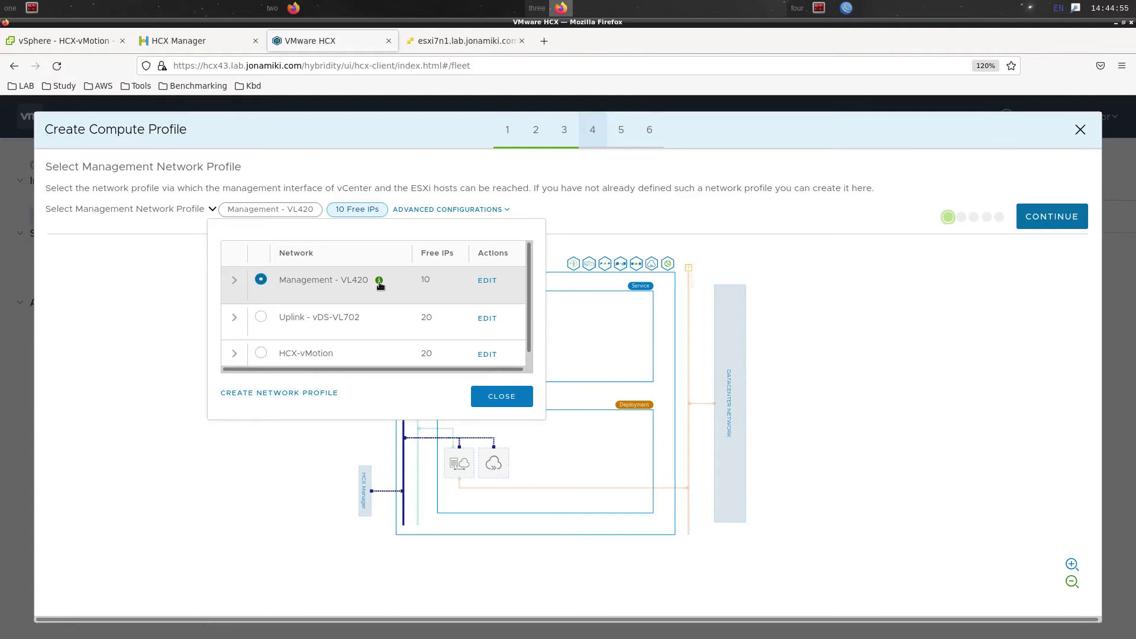
left_click(502, 396)
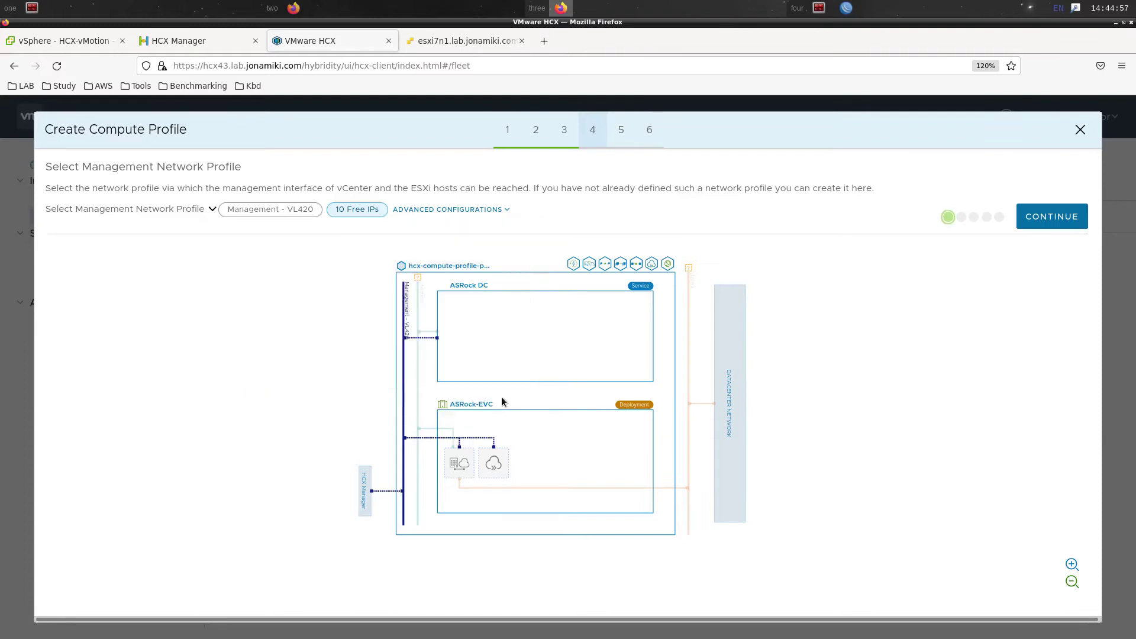
Choose Uplink - vDS-VL702 as the uplink network and HCX-vMotion as the vMotion network
left_click(1049, 218)
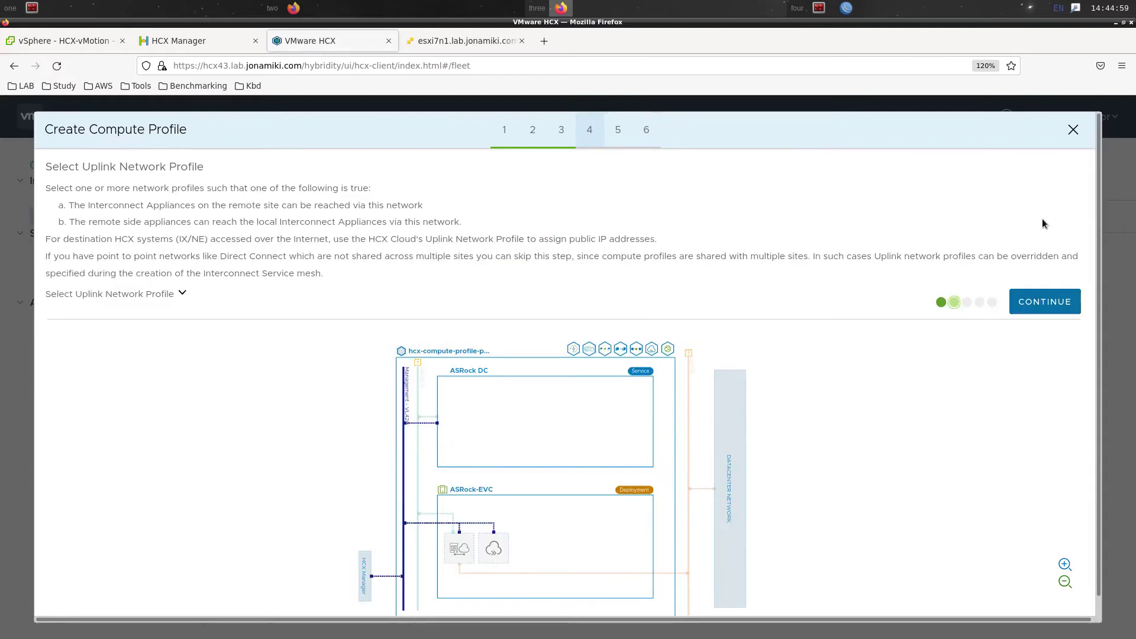
left_click(182, 294)
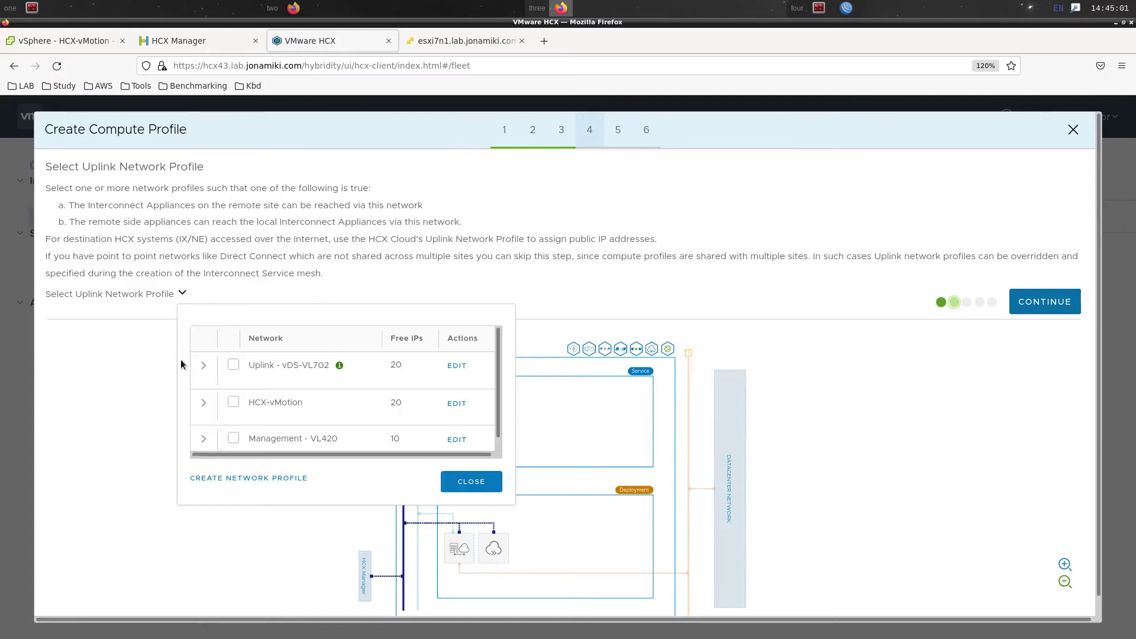
left_click(232, 365)
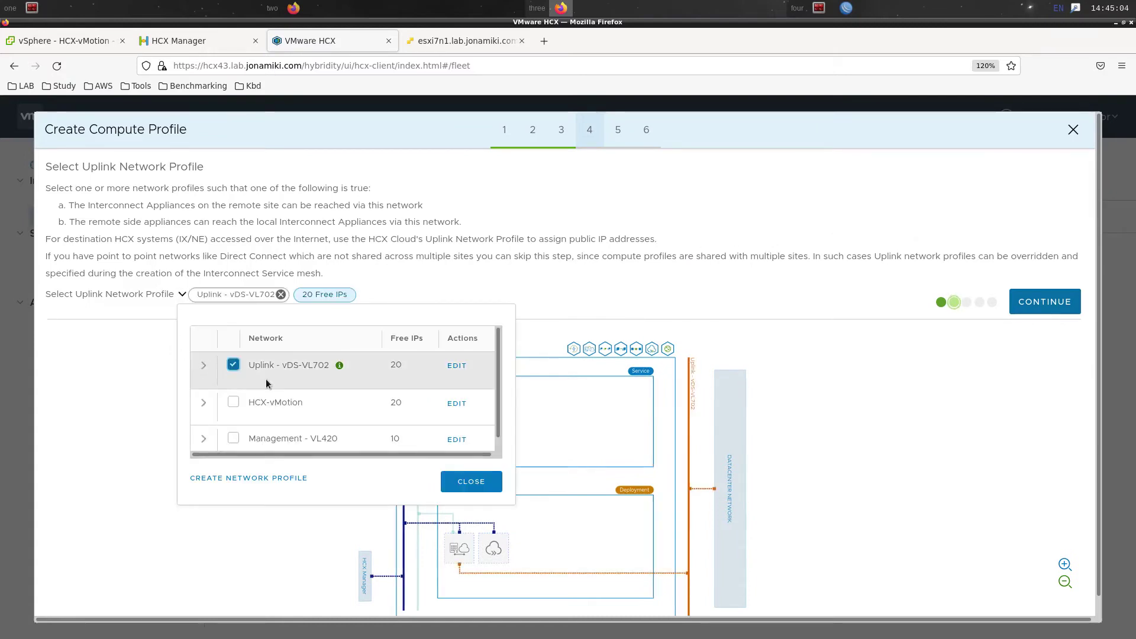
left_click(457, 481)
left_click(1027, 304)
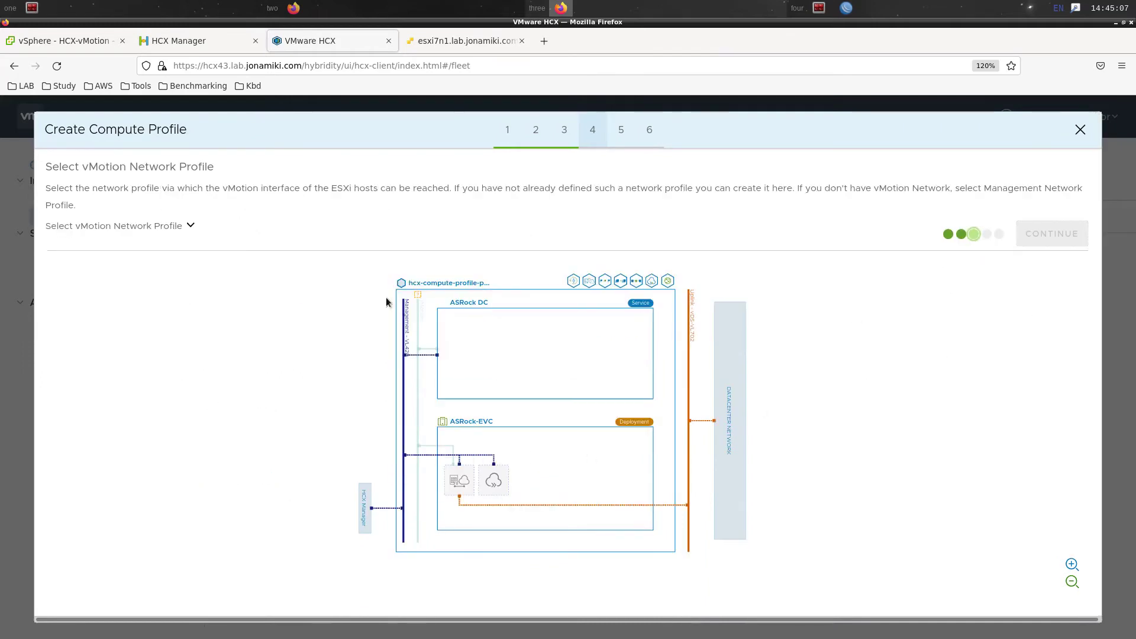
left_click(191, 226)
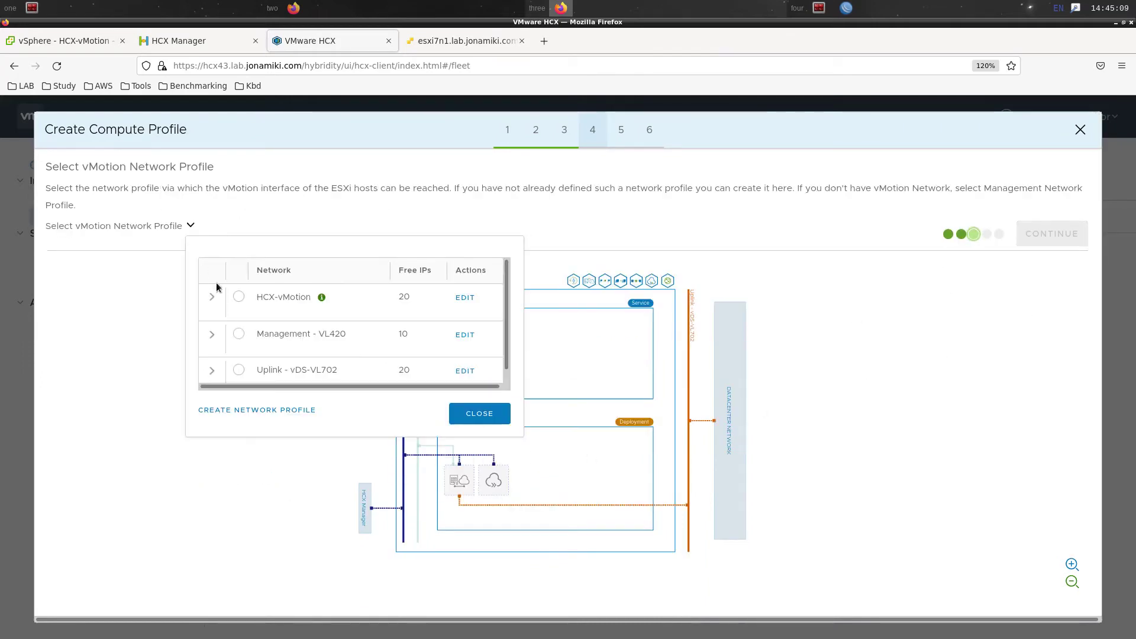
left_click(239, 297)
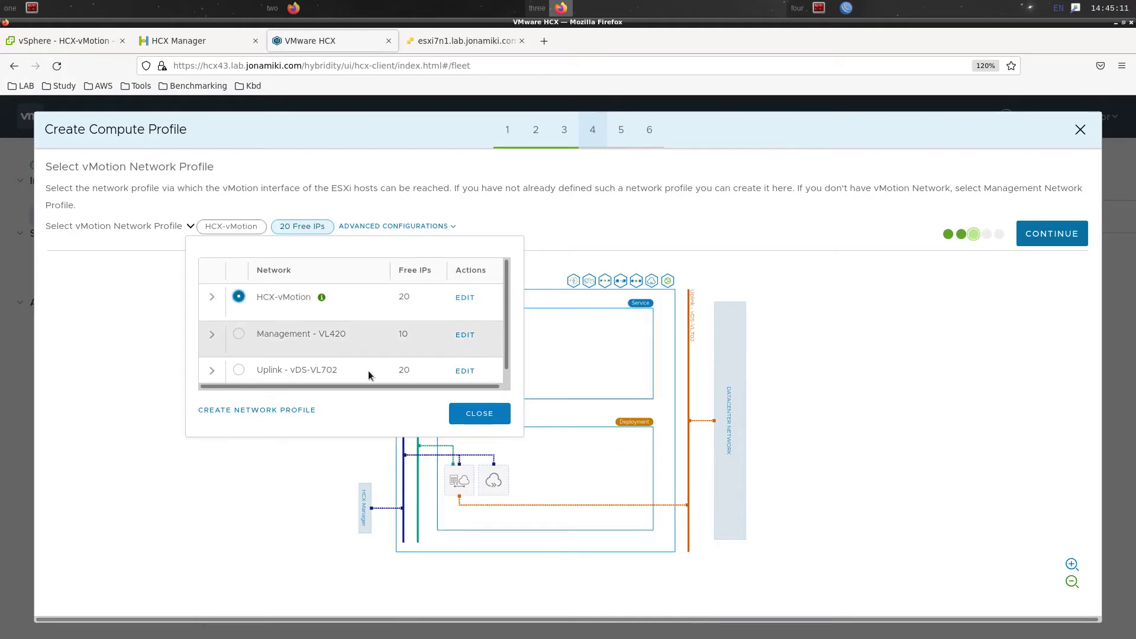
left_click(479, 413)
Keep Management - VL420 for replication, confirm the vDS container, and proceed to connection rules review
left_click(1045, 236)
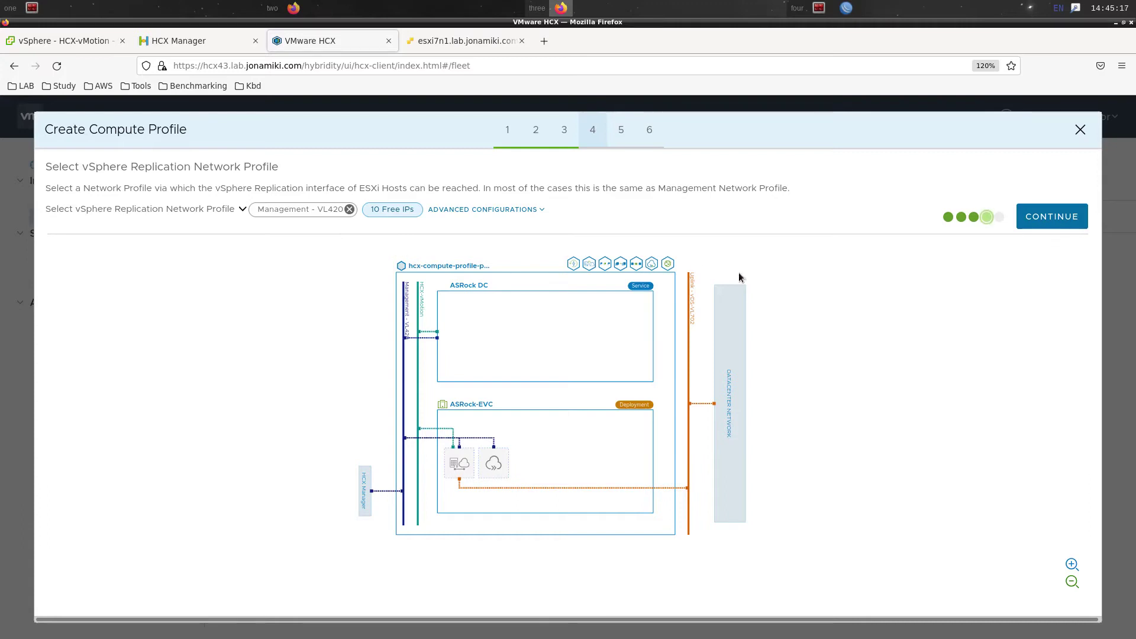
left_click(1052, 220)
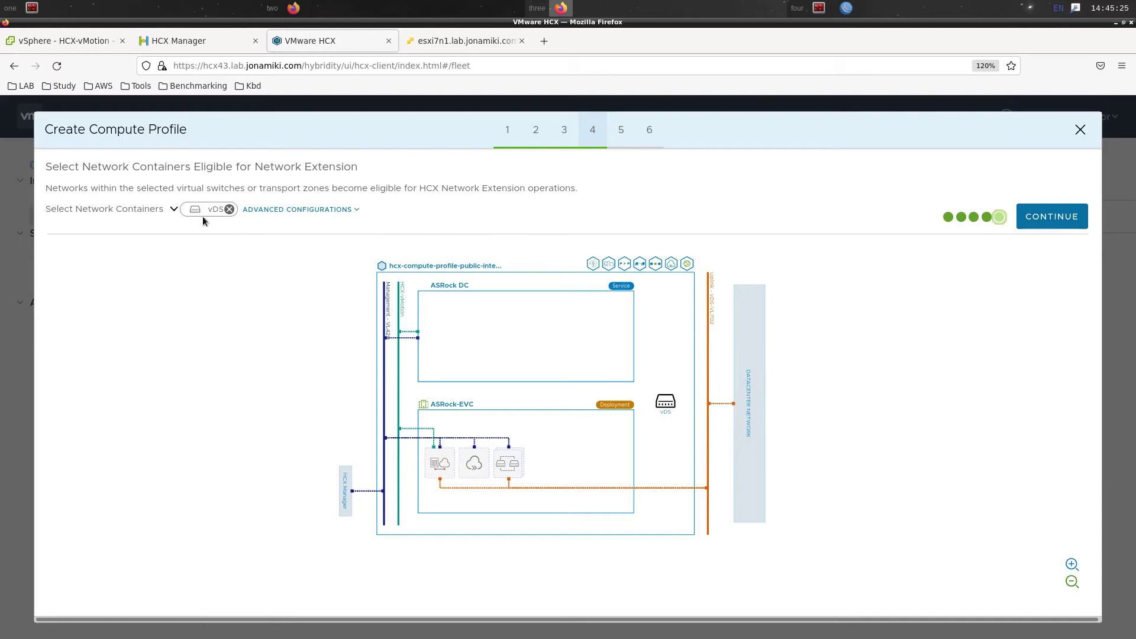
left_click(172, 211)
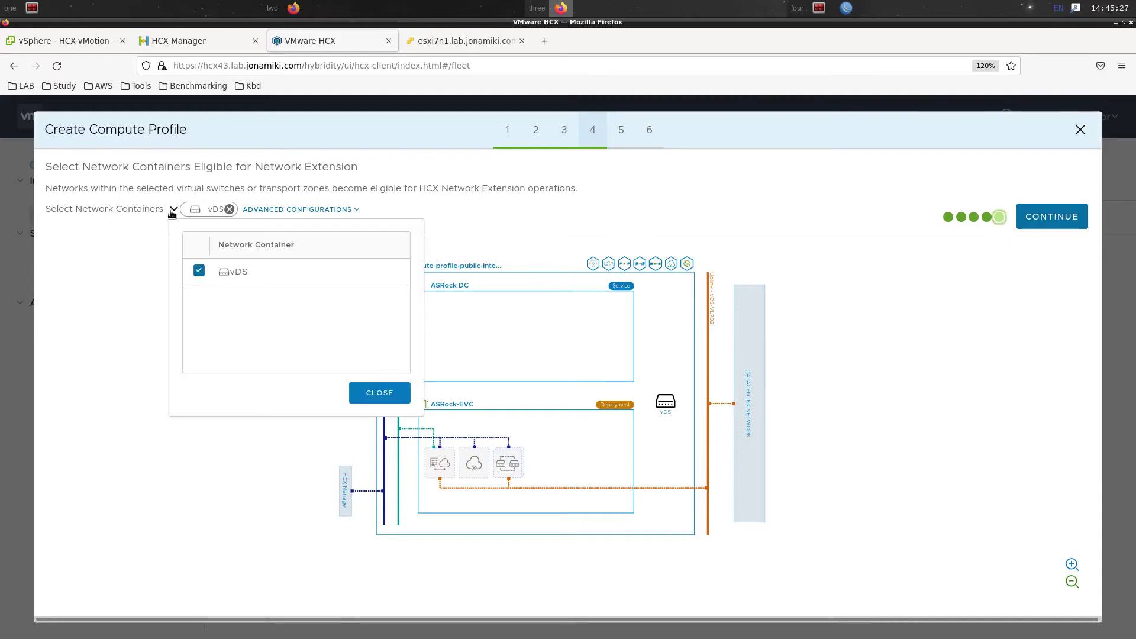
left_click(380, 391)
left_click(1073, 216)
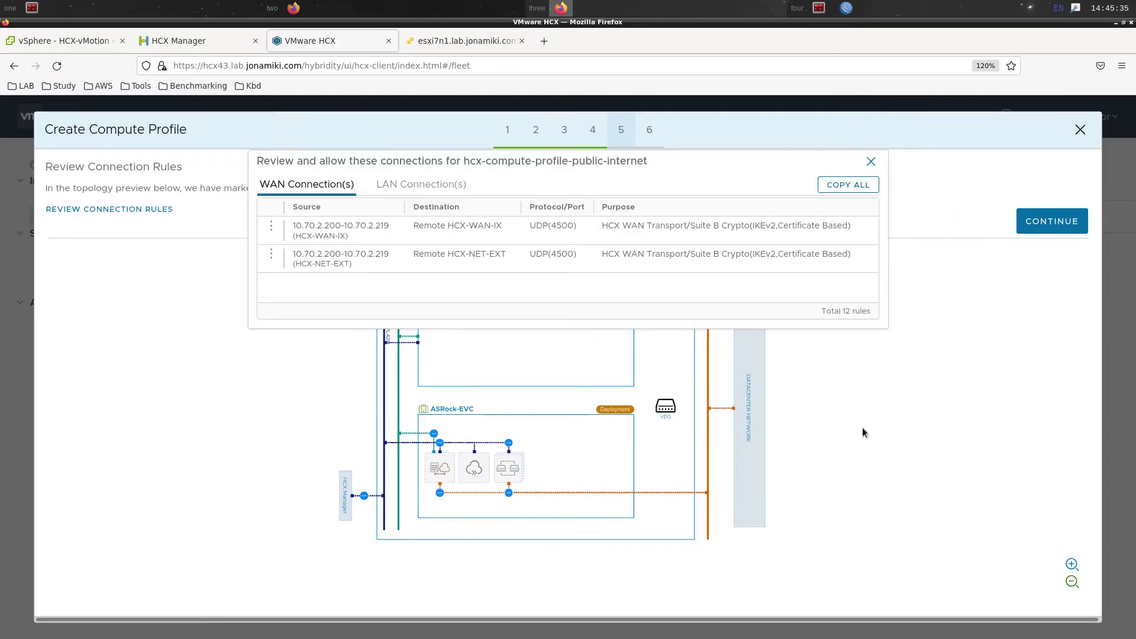
Review the LAN connection rules and create compute profile hcx-compute-profile-public-internet
left_click(433, 187)
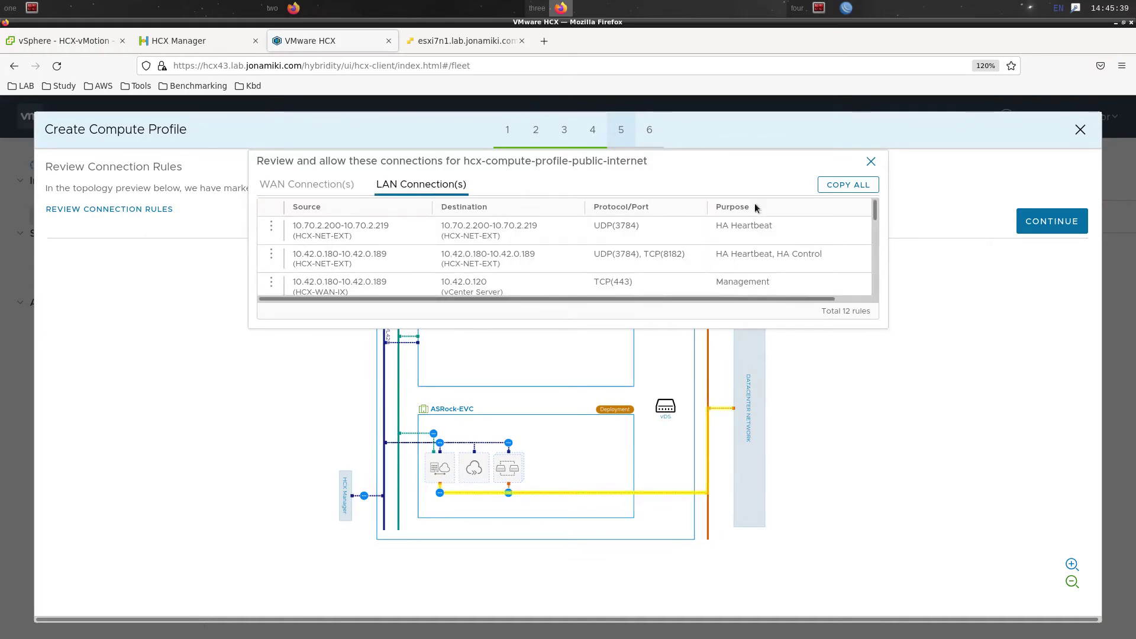
scroll(806, 248, "down", 1)
scroll(806, 248, "down", 5)
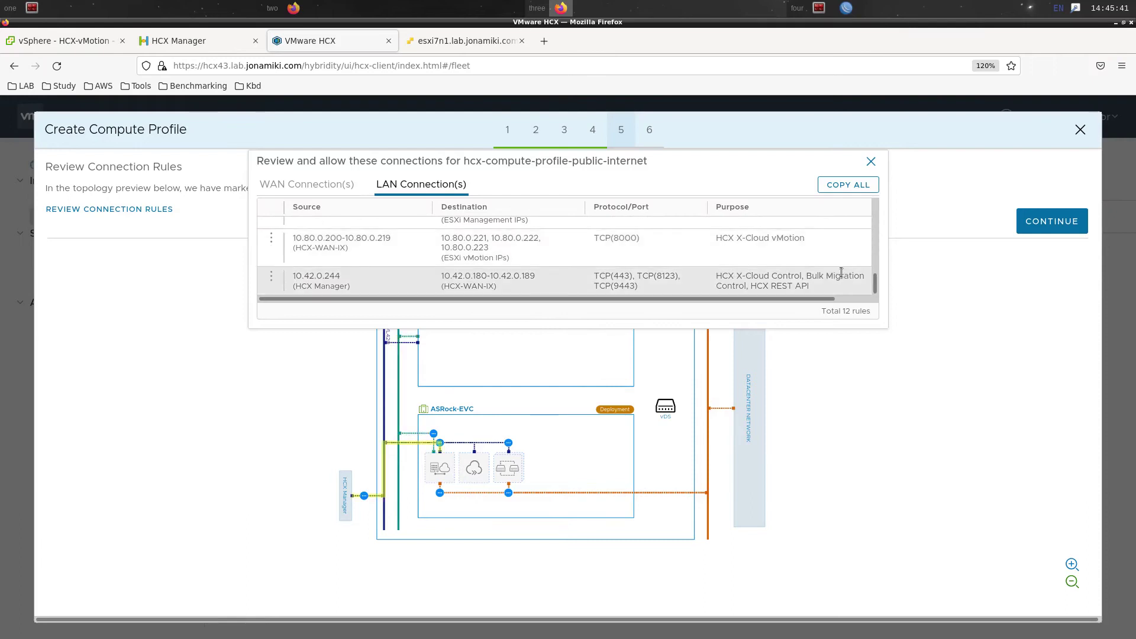
scroll(829, 253, "up", 6)
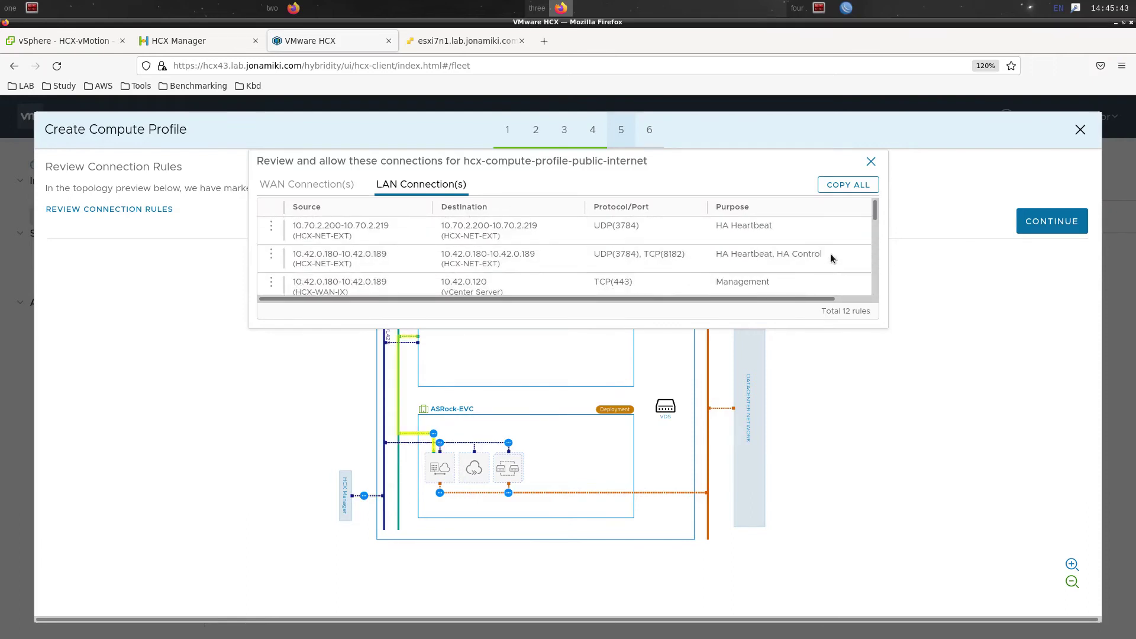
left_click(1045, 228)
left_click(1065, 200)
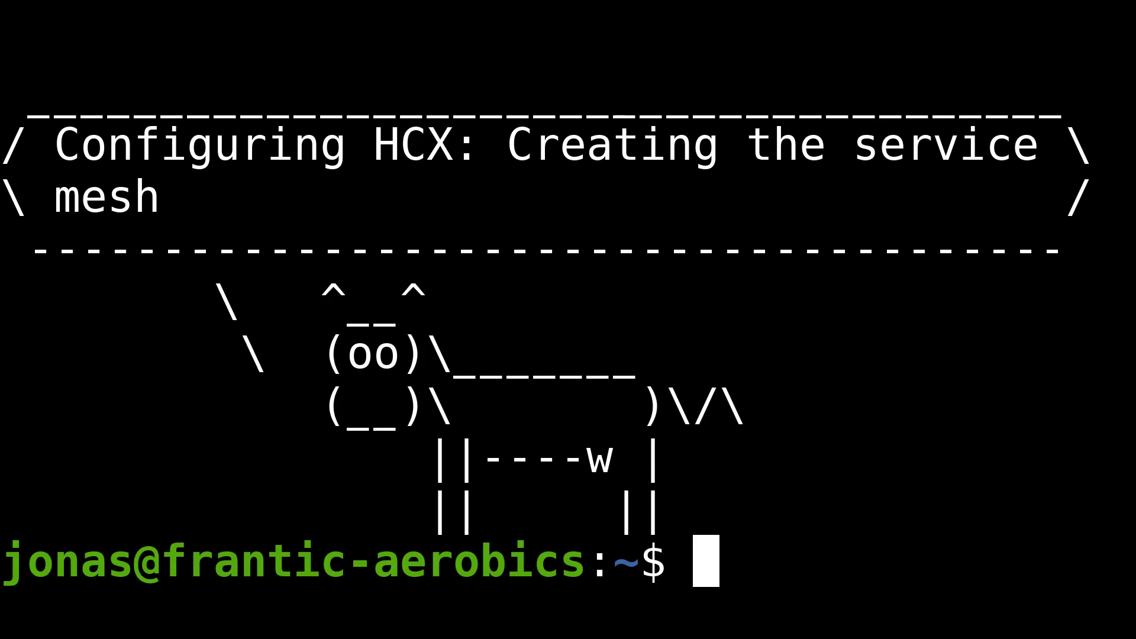
Switch to the Service Mesh list in HCX Interconnect
left_click(370, 222)
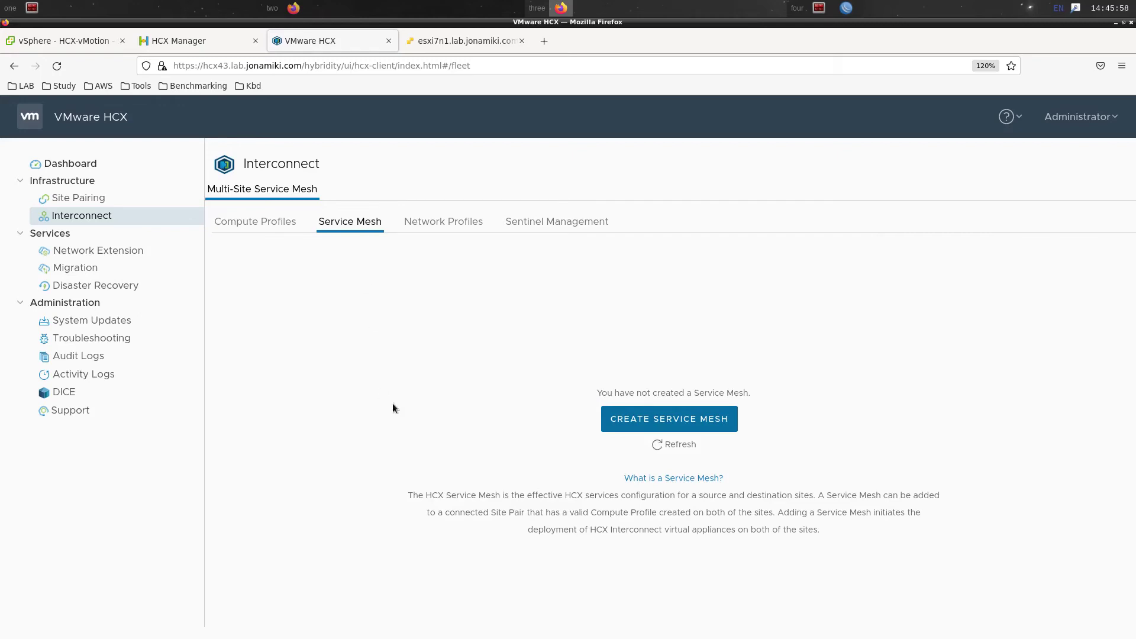
Start a service mesh with source hcx-compute-profile-public-internet and remote ComputeProfile(vcenter)
left_click(656, 419)
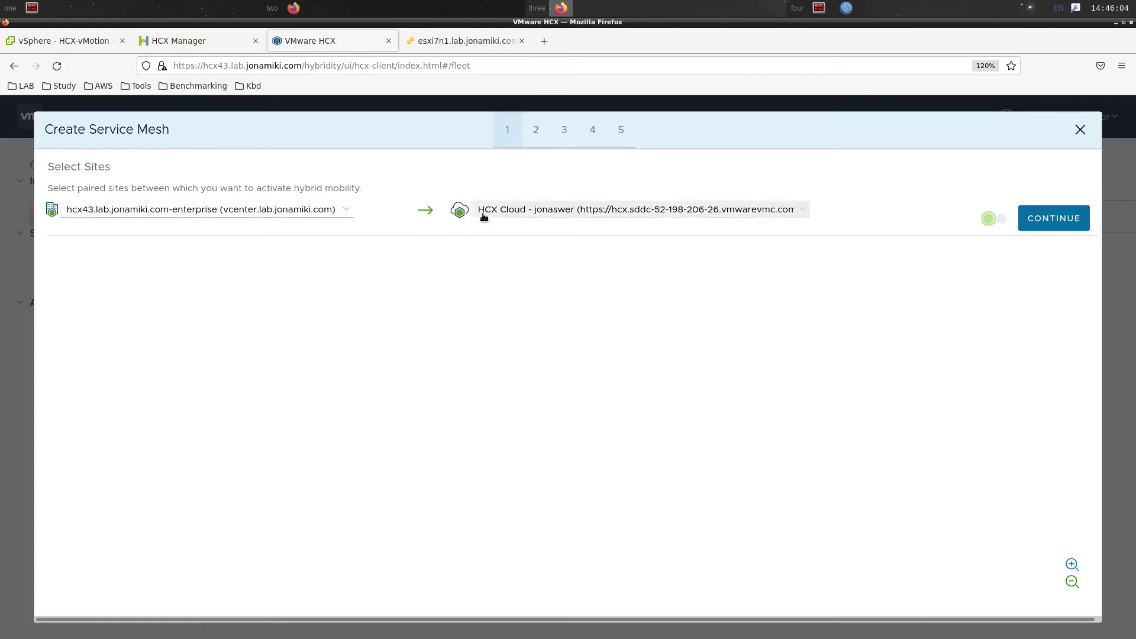
left_click(1077, 221)
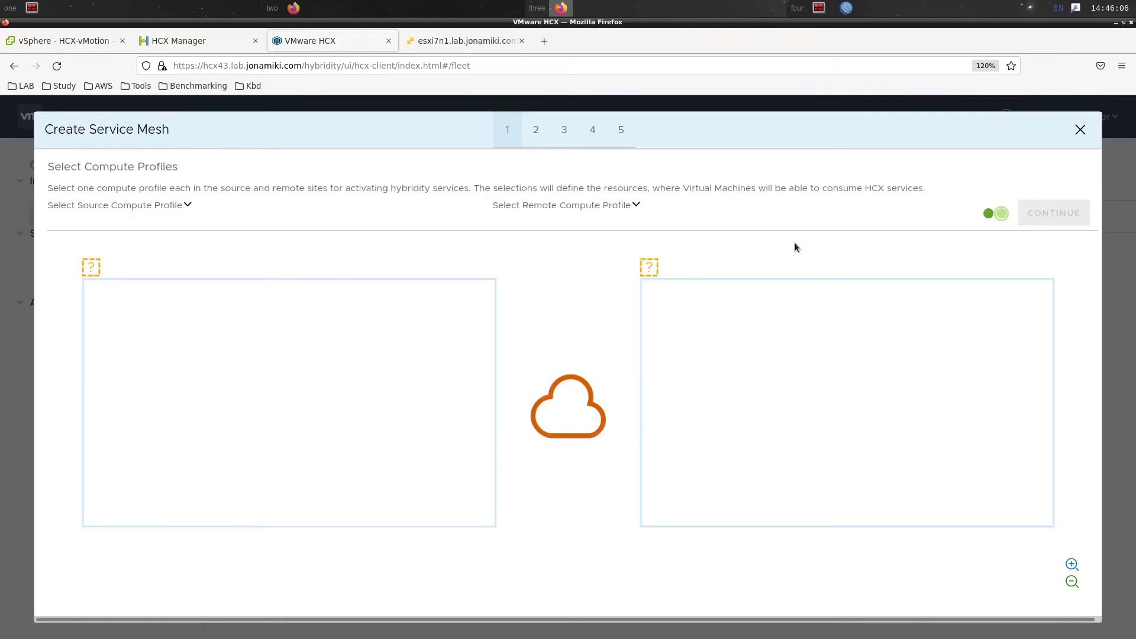
left_click(187, 207)
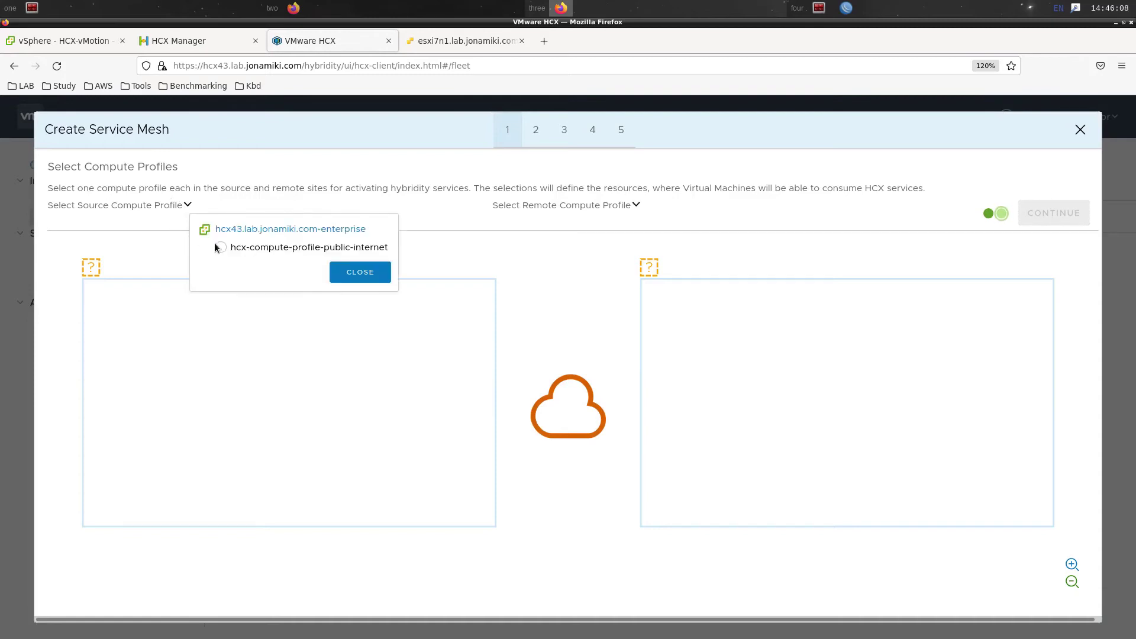
left_click(221, 248)
left_click(343, 272)
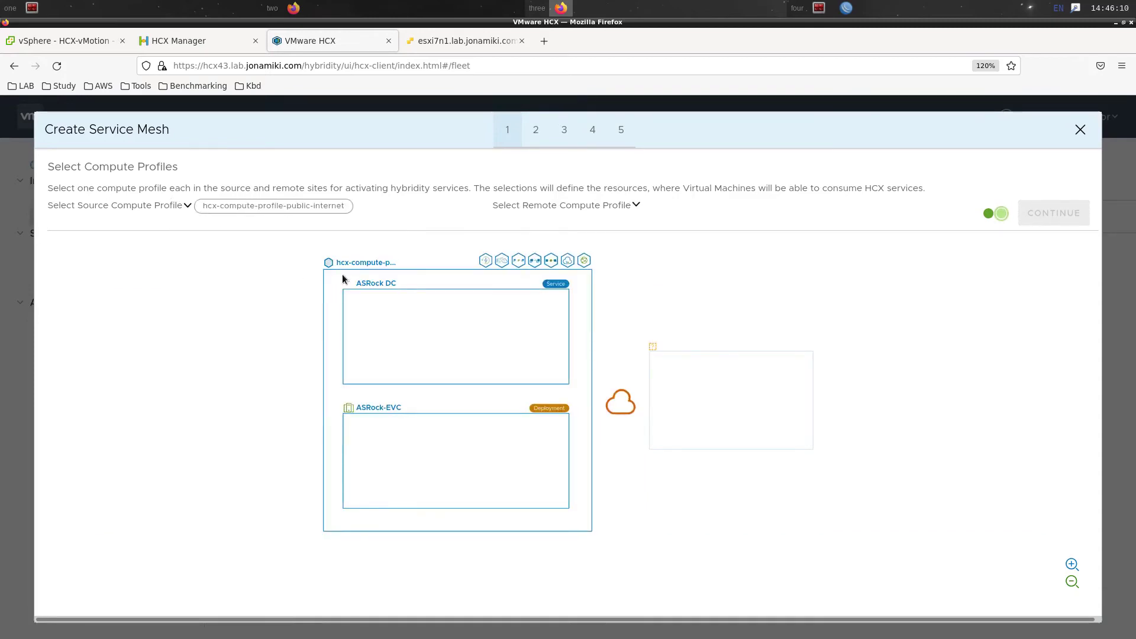
left_click(637, 206)
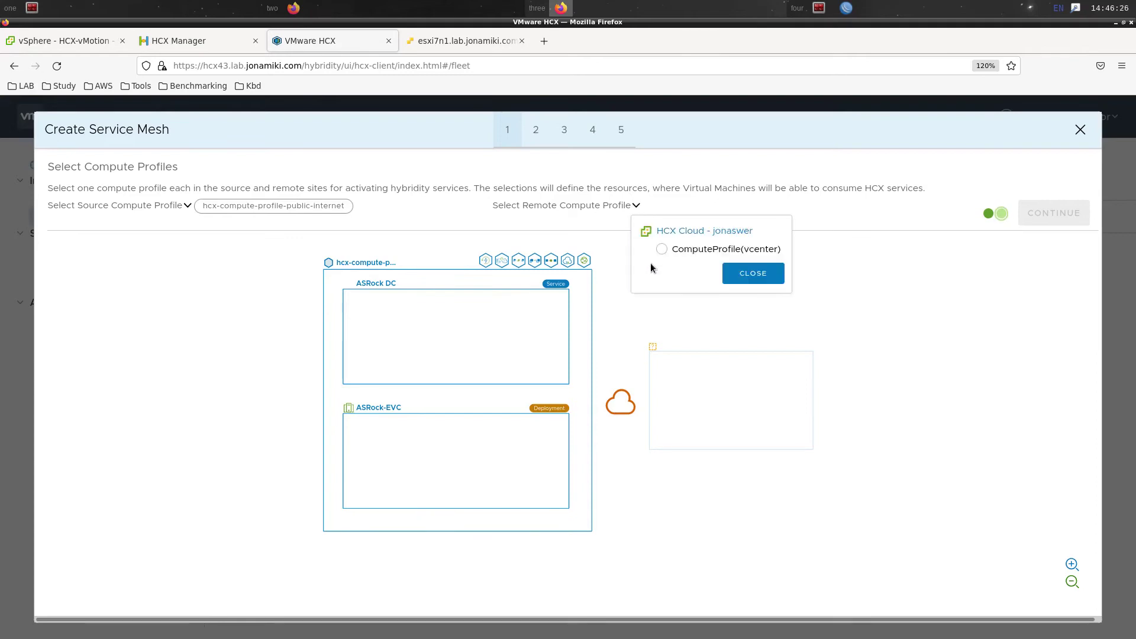
left_click(661, 249)
left_click(732, 275)
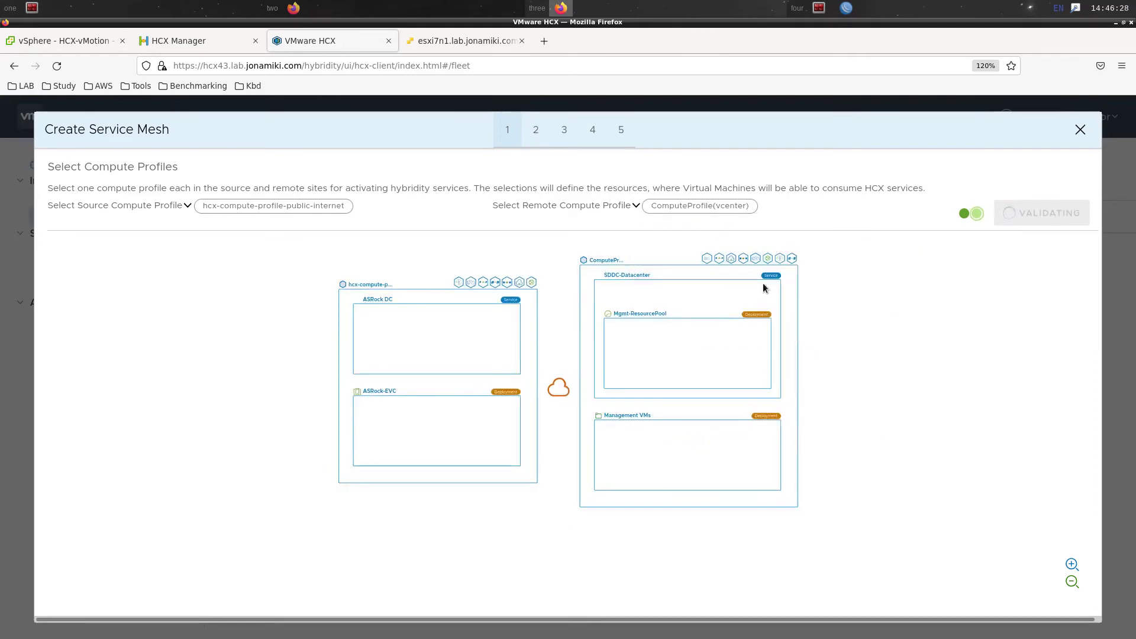
left_click(1041, 211)
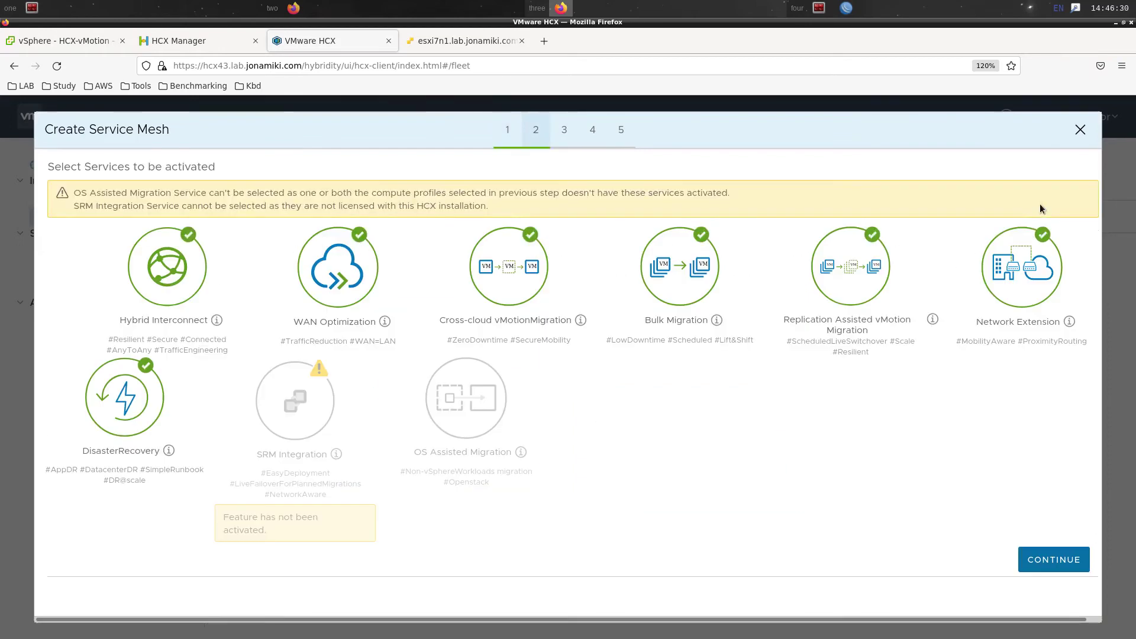
Keep the default services, uplink profiles, extension scale out, traffic engineering and topology
left_click(1040, 565)
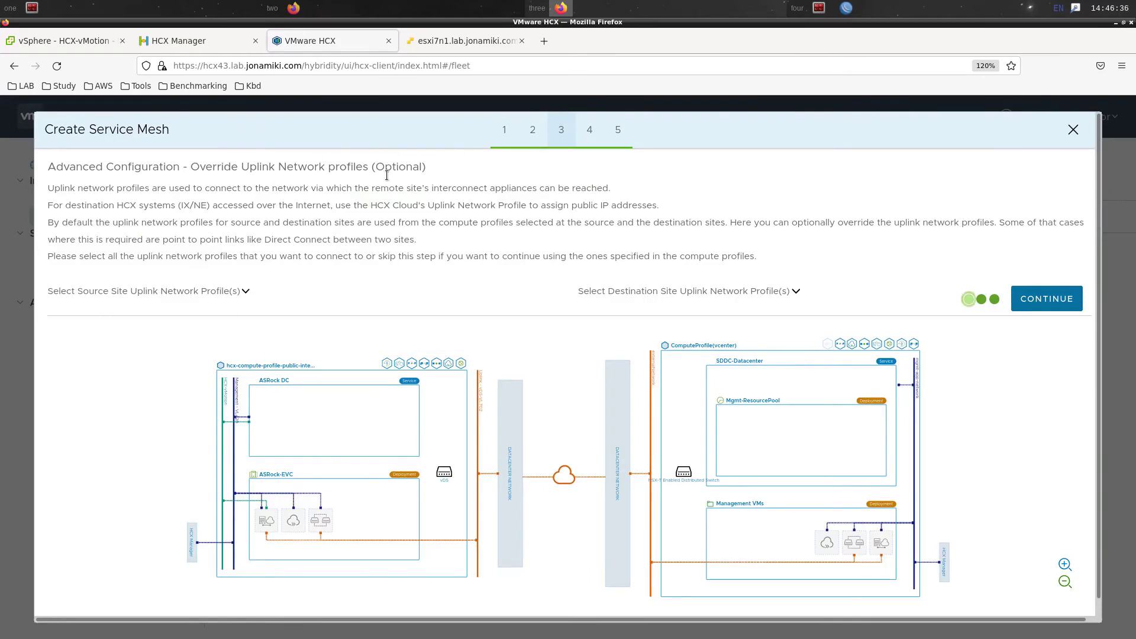
left_click(1024, 300)
left_click(1026, 296)
left_click(1028, 300)
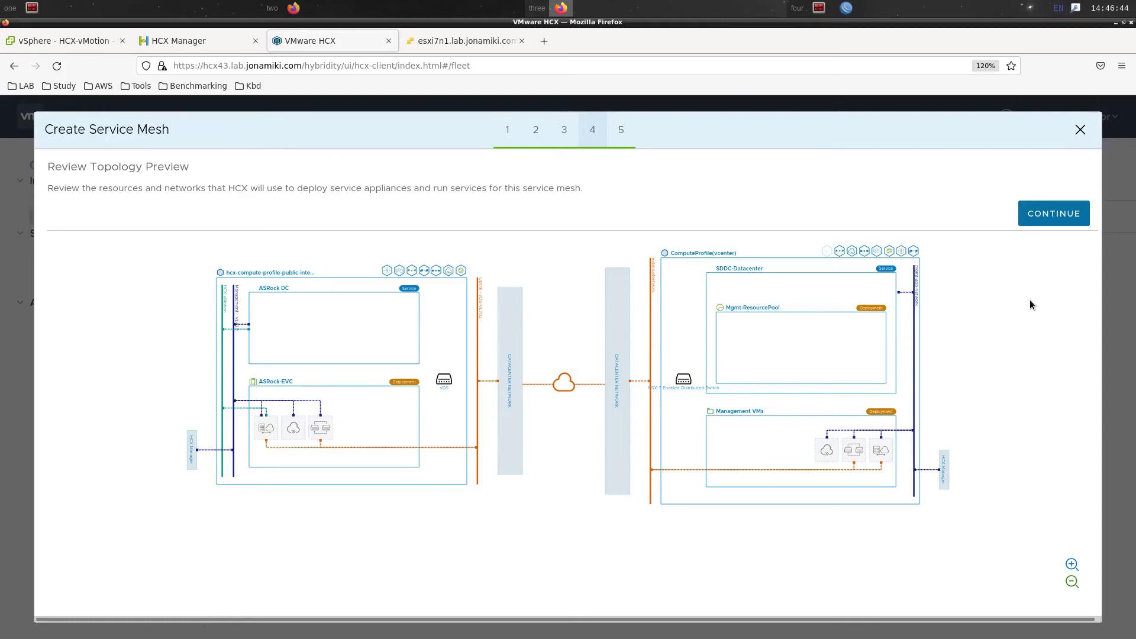
left_click(1050, 221)
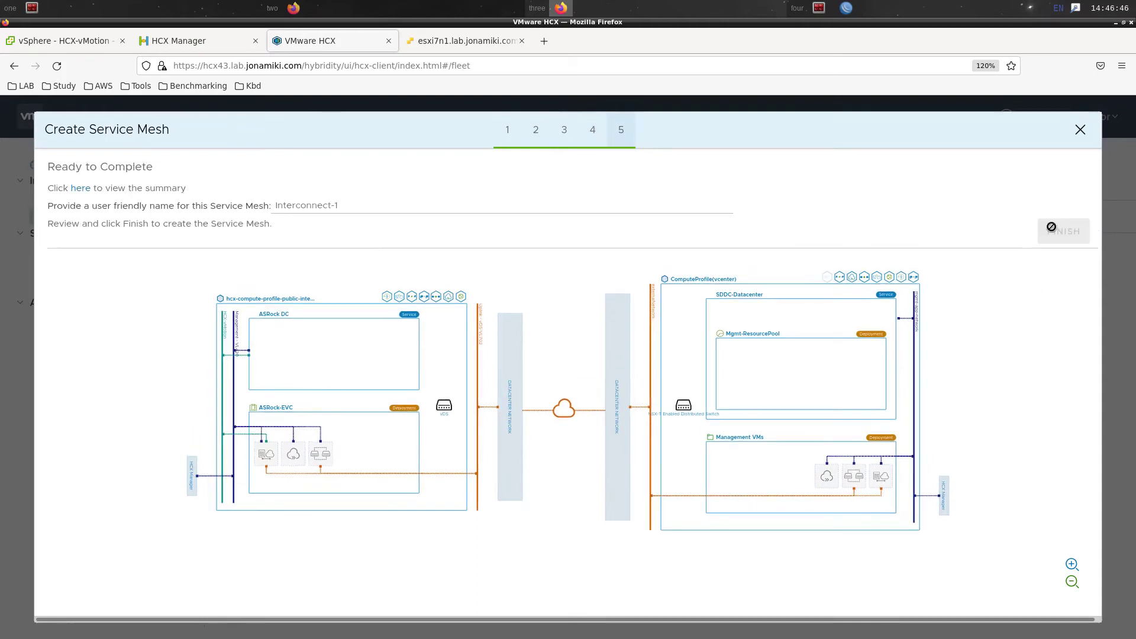
Name the mesh service-mesh-public-internet and create it
left_click(484, 211)
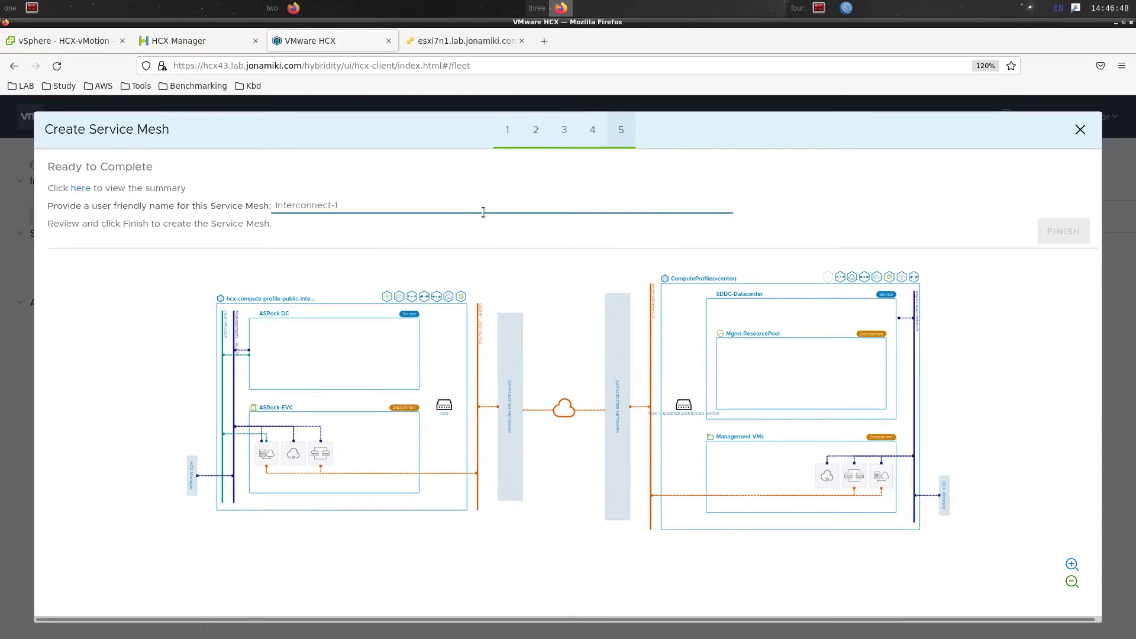
type("service-mesh-public-internet")
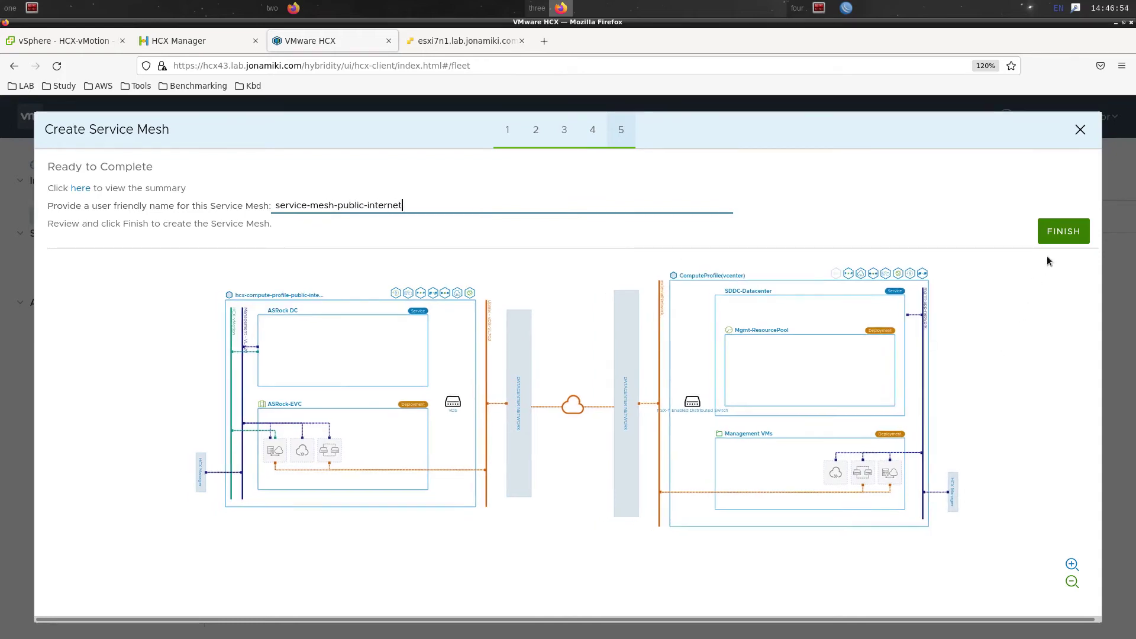
left_click(1050, 236)
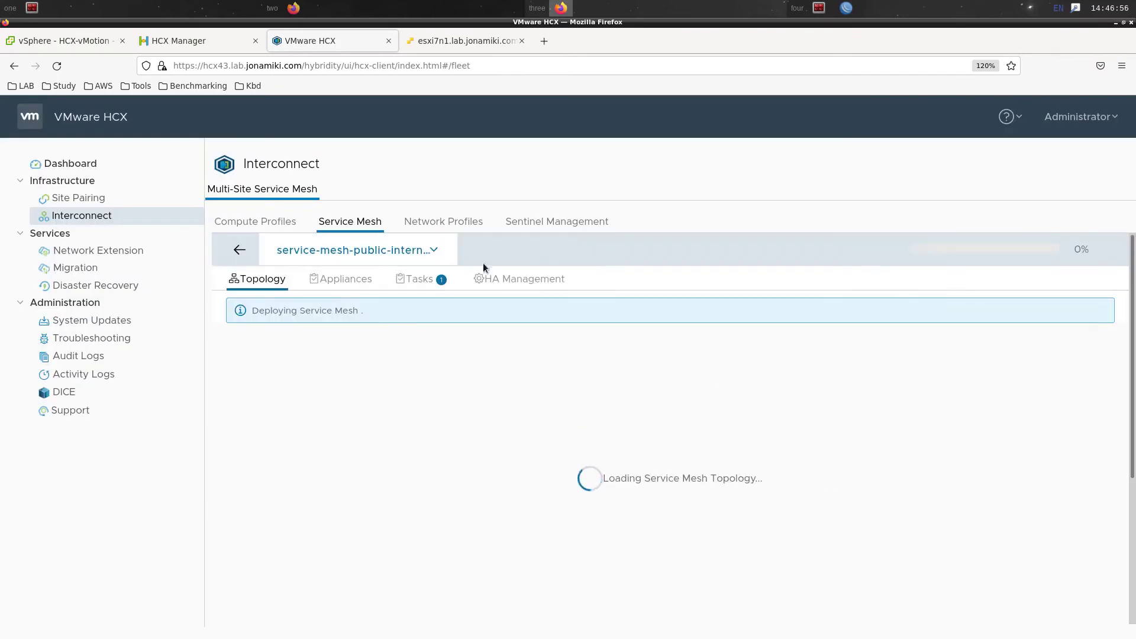
Check the Deploy Service Mesh and Prepare Fleet Pools deployment subtasks
left_click(400, 284)
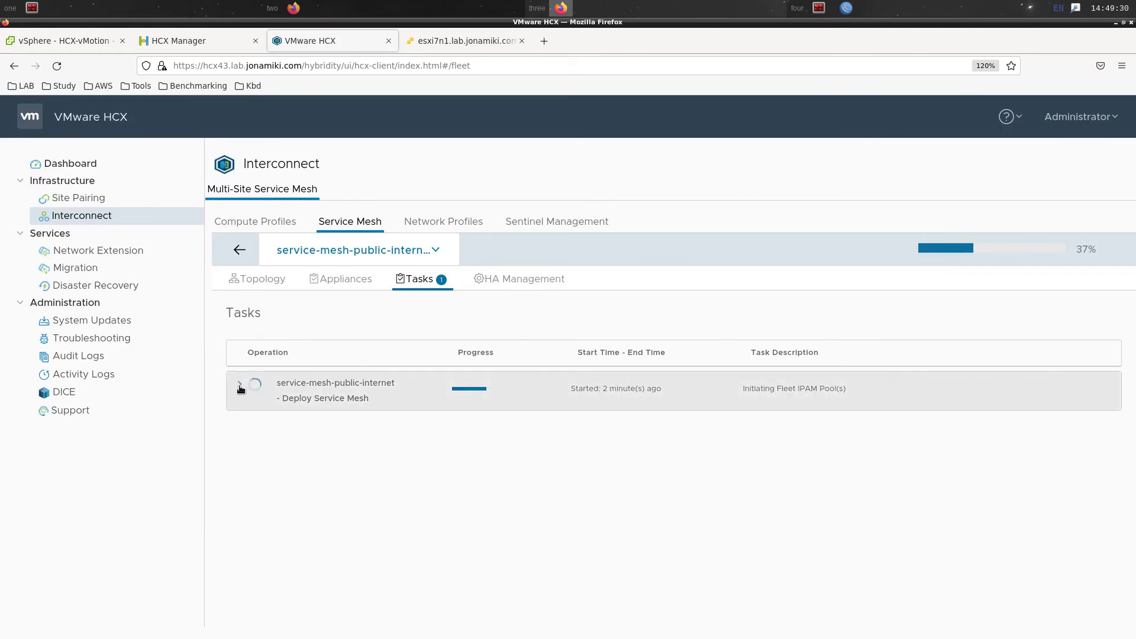
left_click(241, 388)
left_click(250, 458)
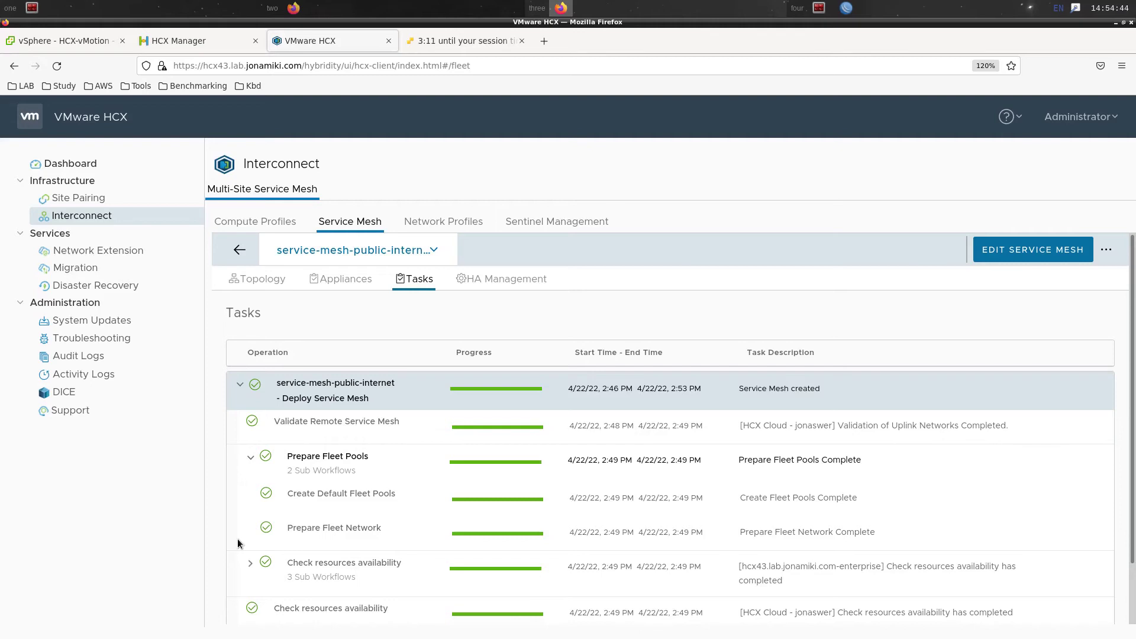
Check the deployed appliances, including cloud IX uplink 18.178.50.227, and view the topology
left_click(328, 281)
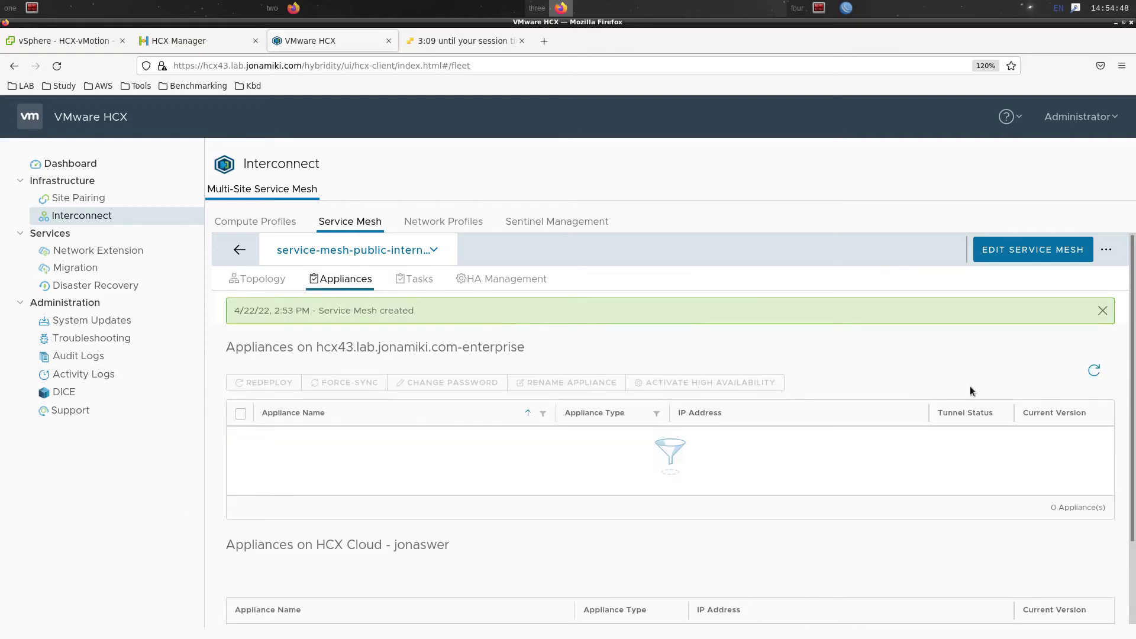
left_click(1092, 372)
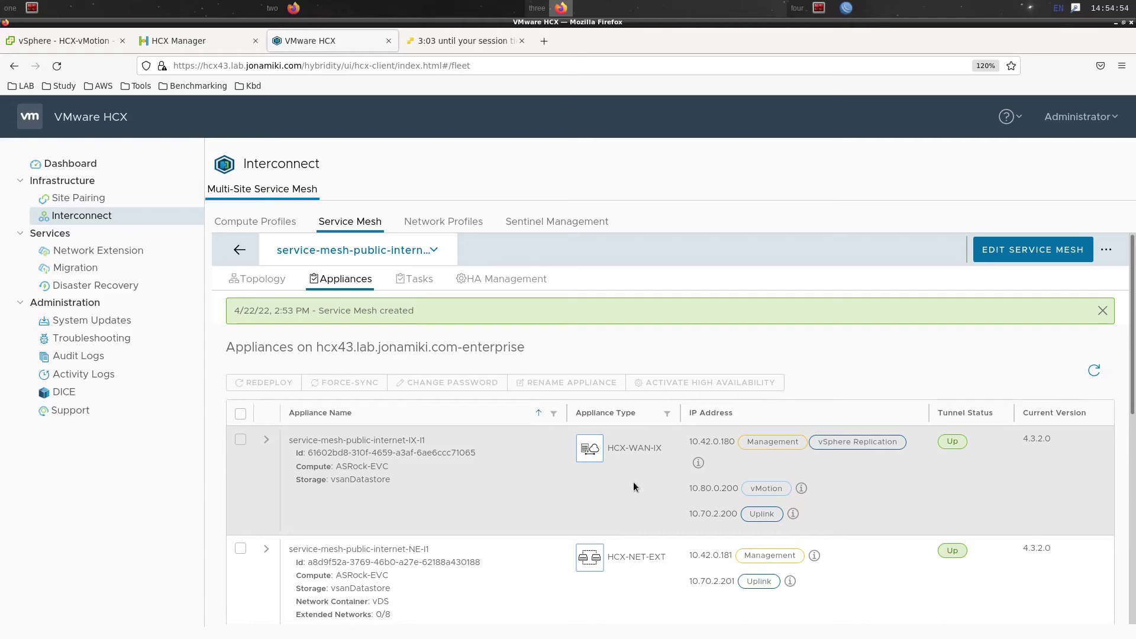
scroll(529, 494, "down", 5)
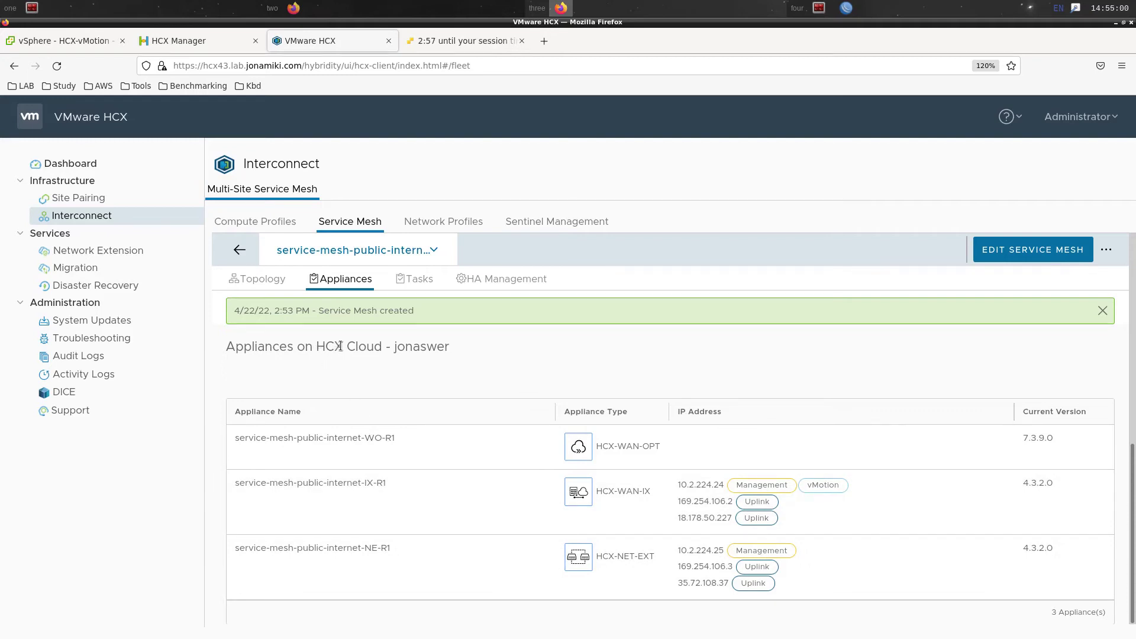
left_click_drag(668, 519, 716, 518)
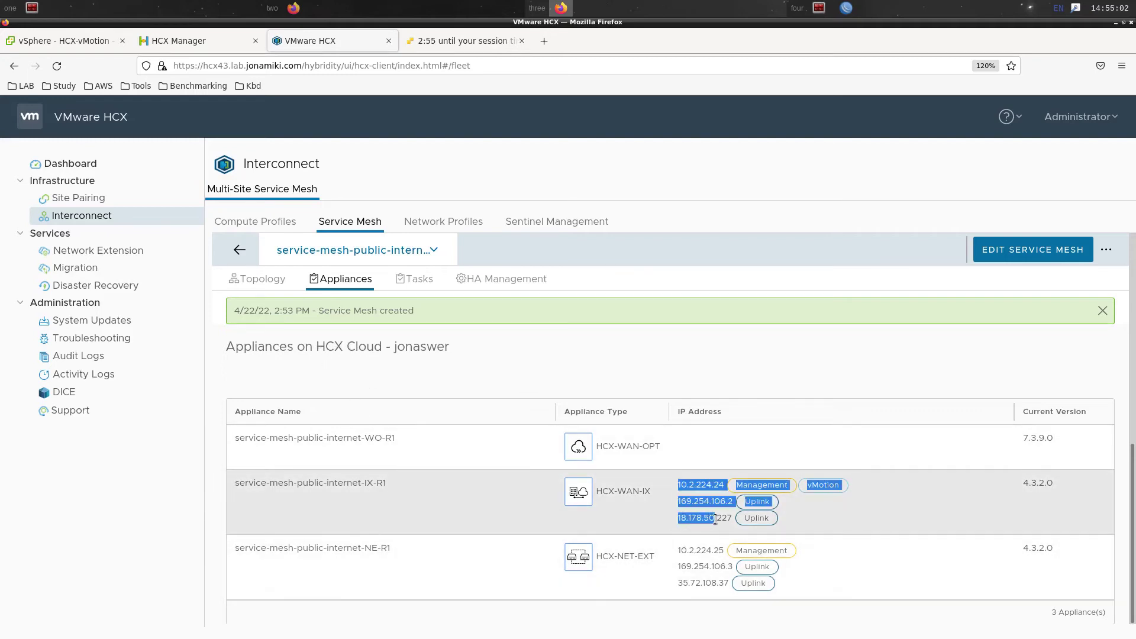
double_click(702, 518)
left_click(692, 580)
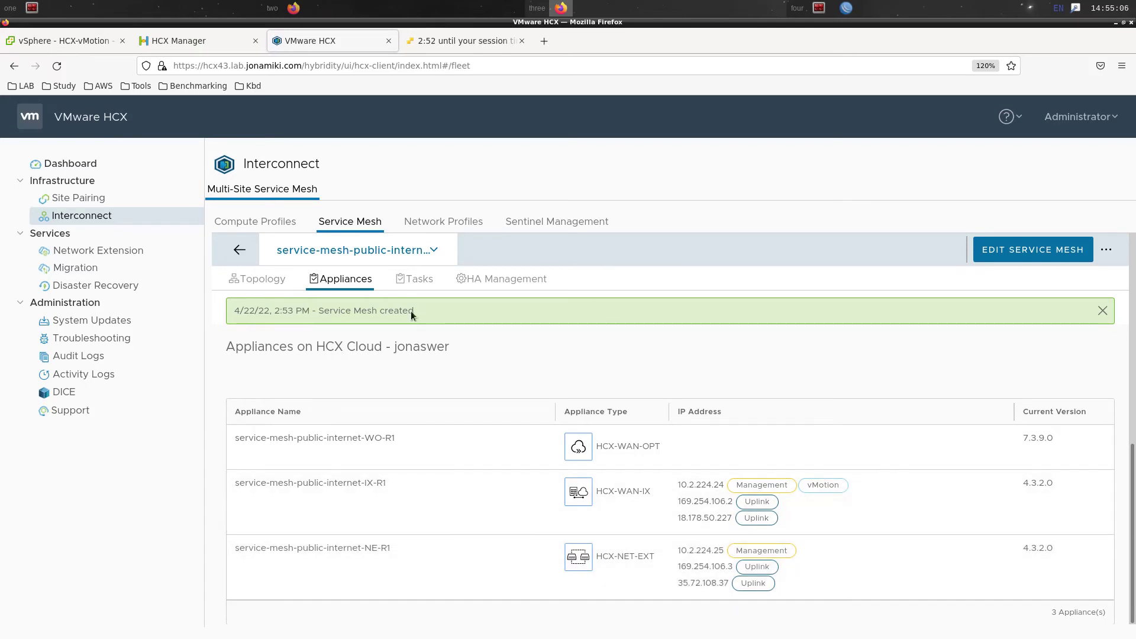
left_click(264, 298)
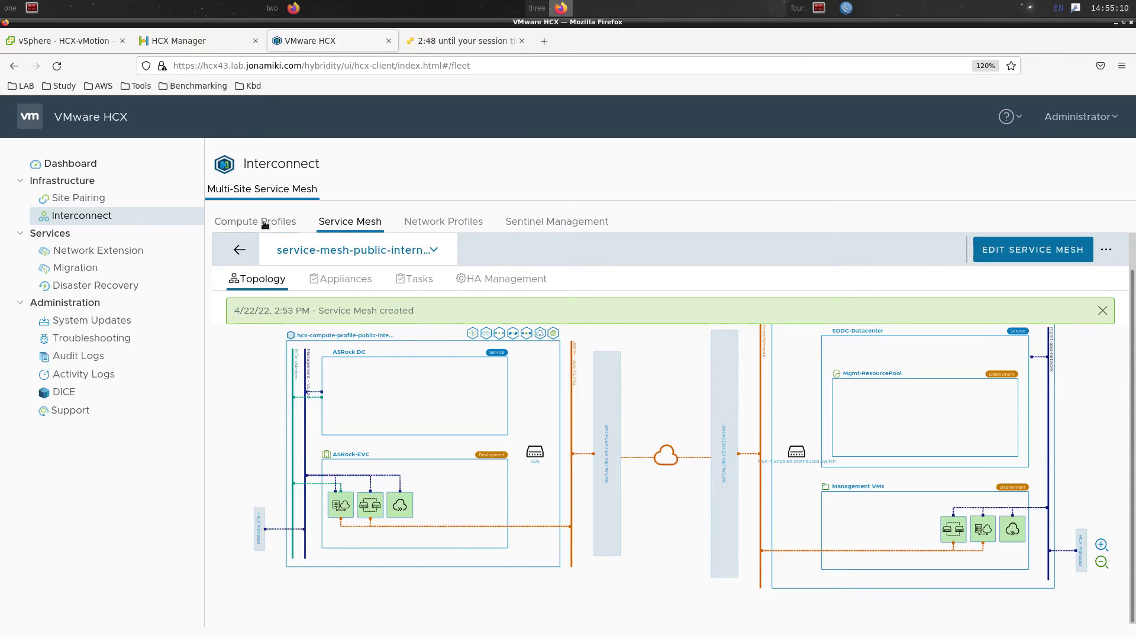
Refresh the mesh status, start a network extension, then return to the HCX-vMotion summary
left_click(235, 248)
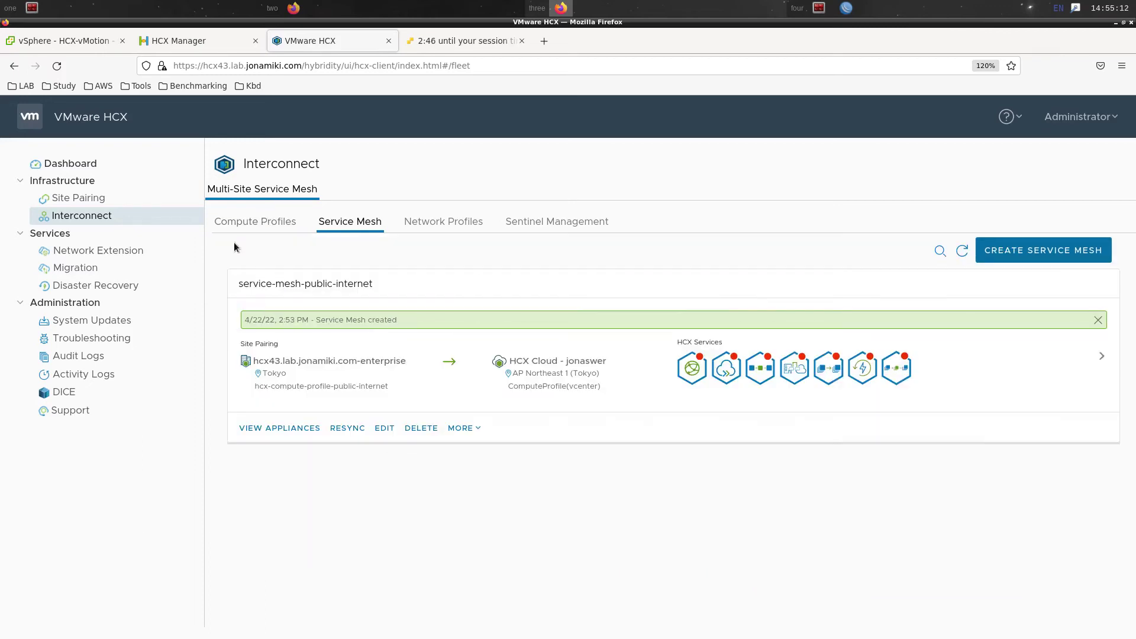
left_click(962, 251)
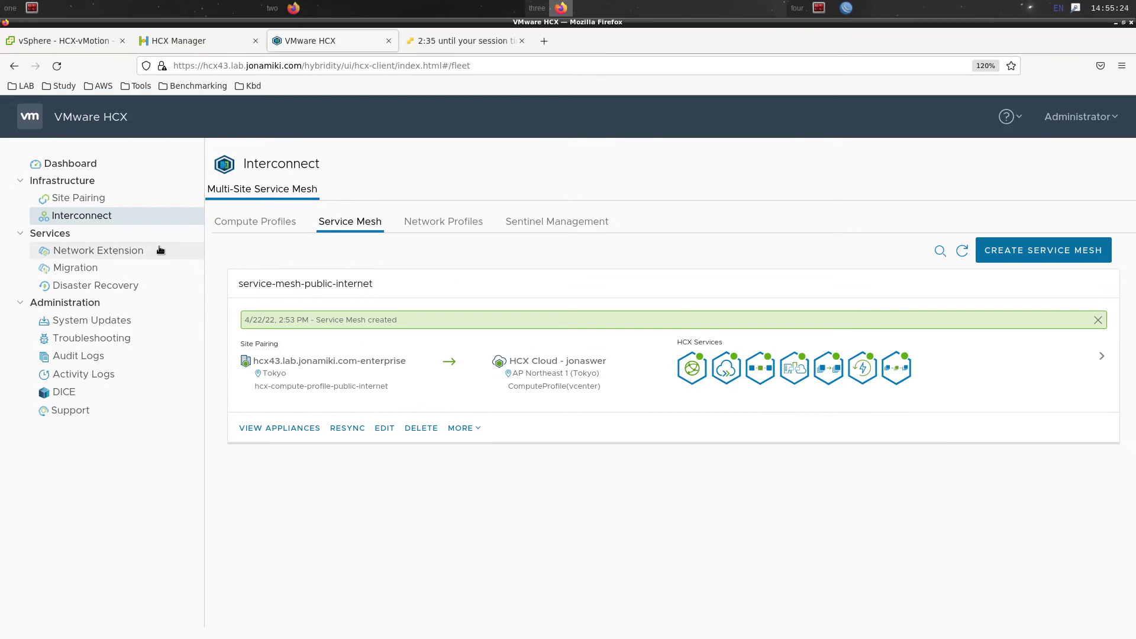
left_click(98, 250)
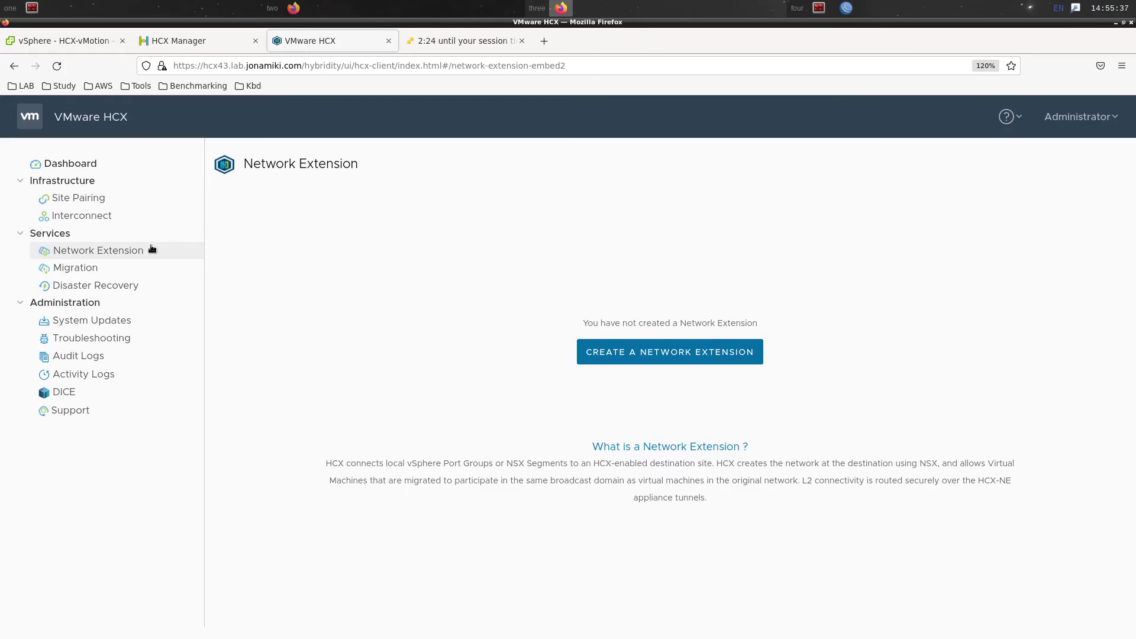
left_click(624, 354)
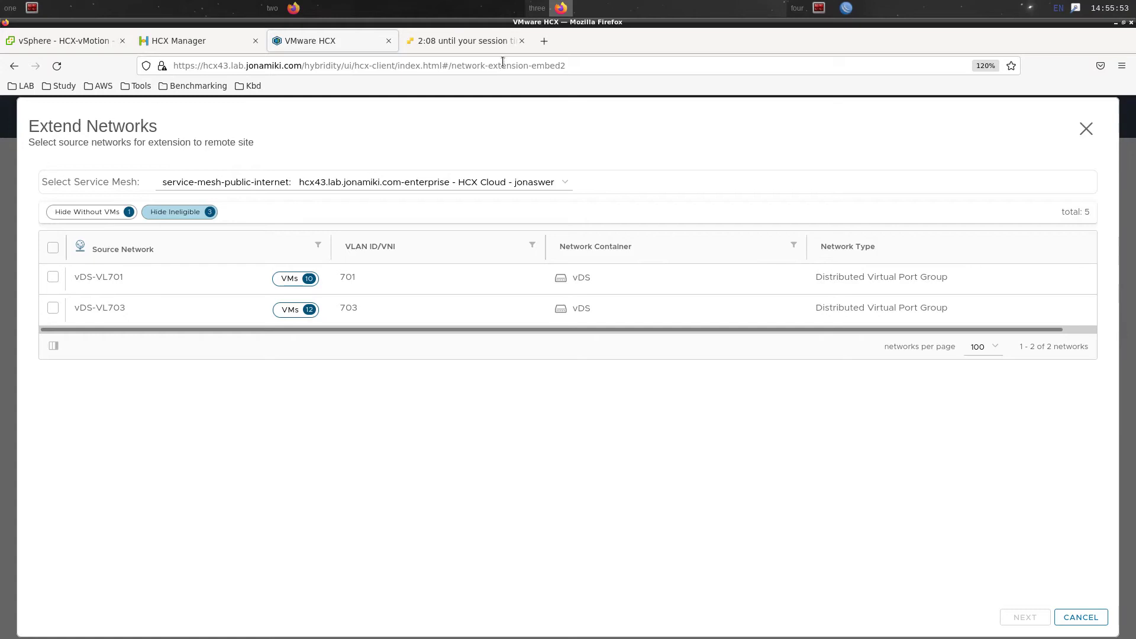
left_click(523, 40)
left_click(62, 43)
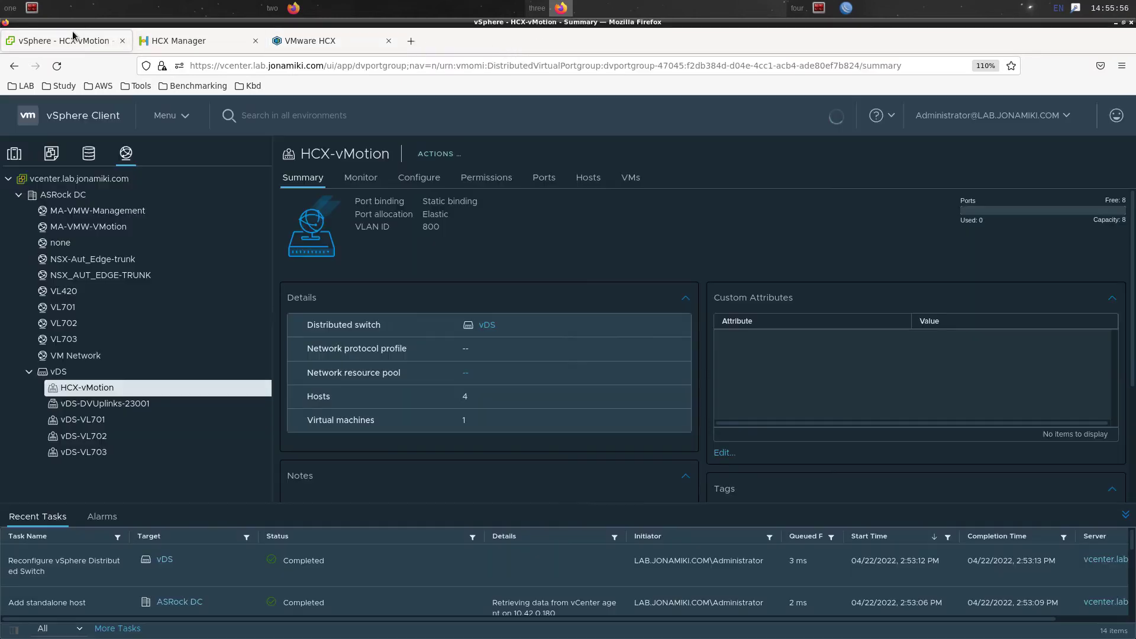
Confirm Migration-test-VM-01 uses vDS-VL701, then go back to HCX's Extend Networks dialog
left_click(53, 152)
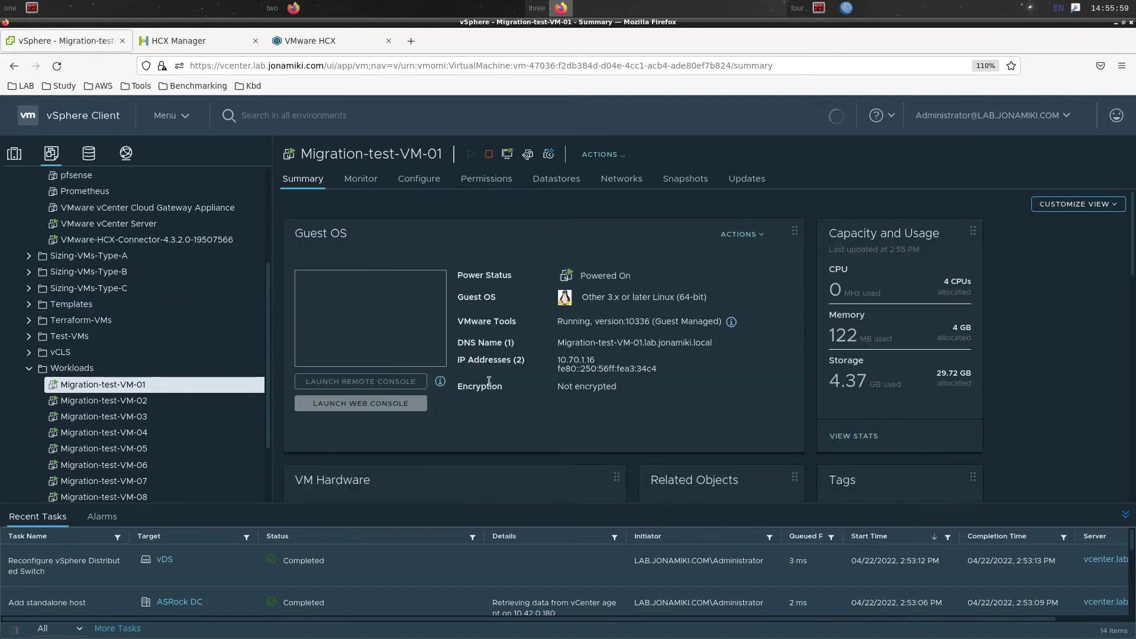
scroll(563, 430, "down", 5)
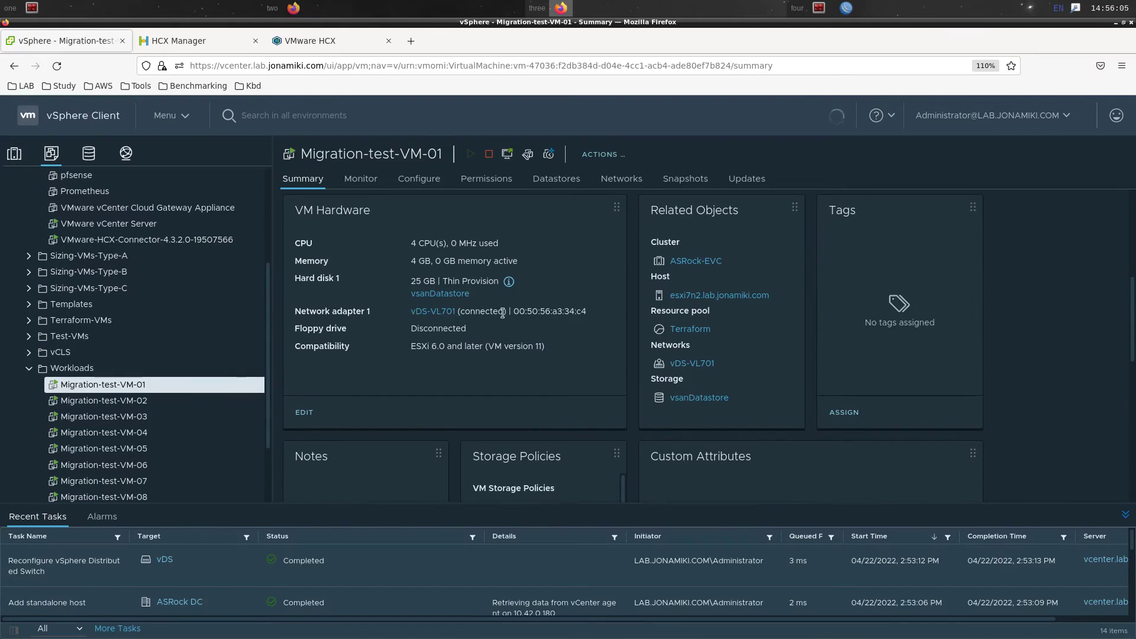
left_click(311, 39)
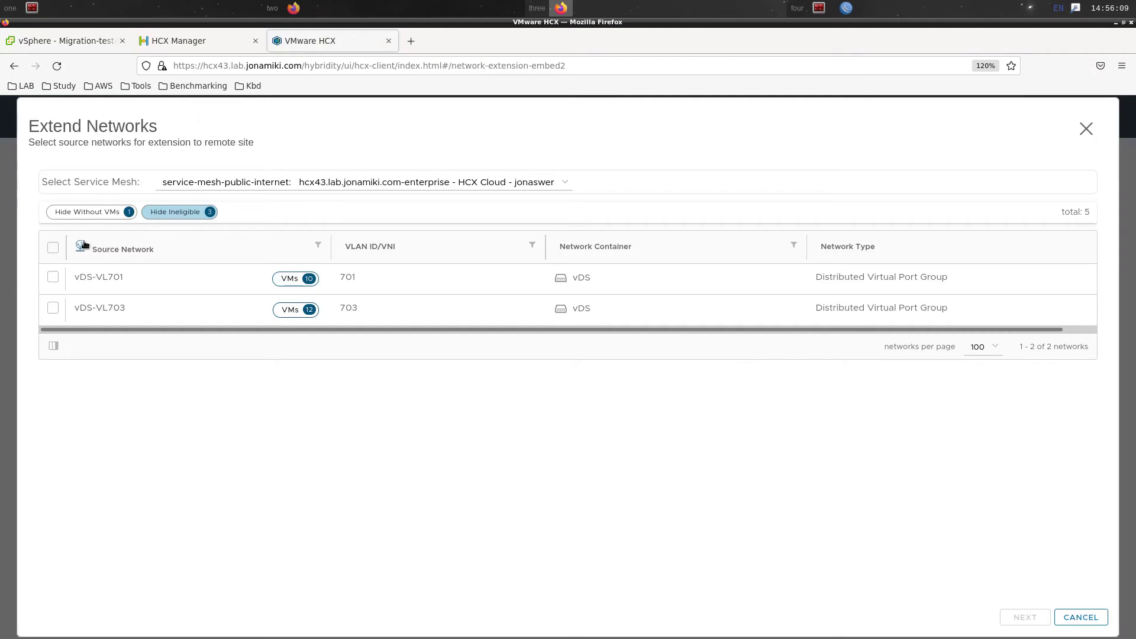
Extend vDS-VL701 with gateway 10.70.1.254/24 via the NE-I1 appliance and Compute Gateway
left_click(51, 279)
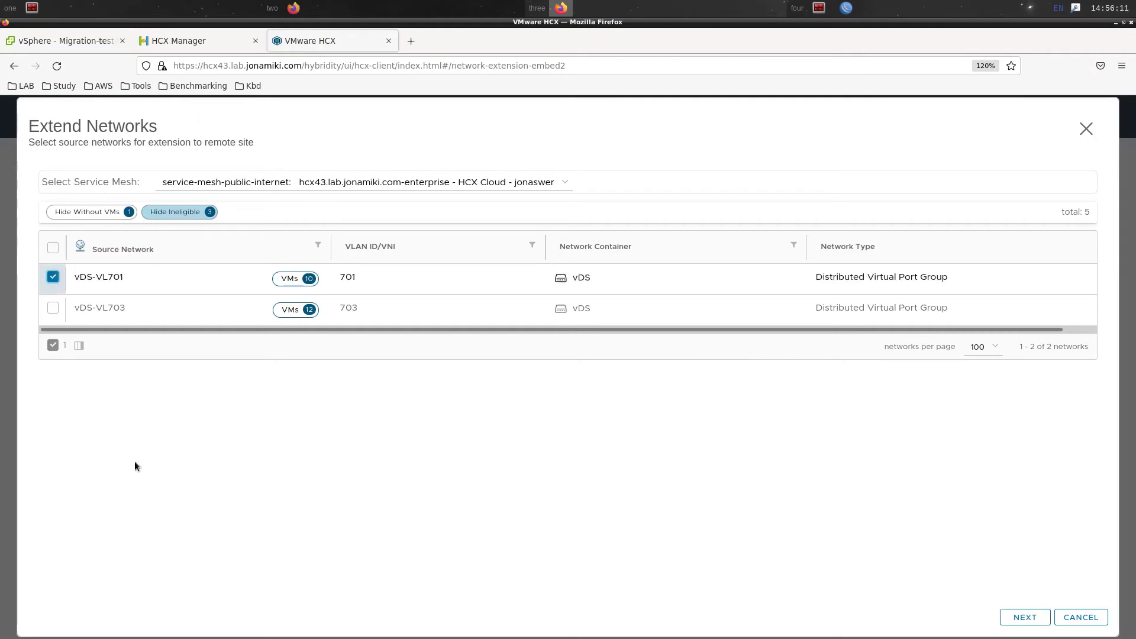
left_click(1036, 618)
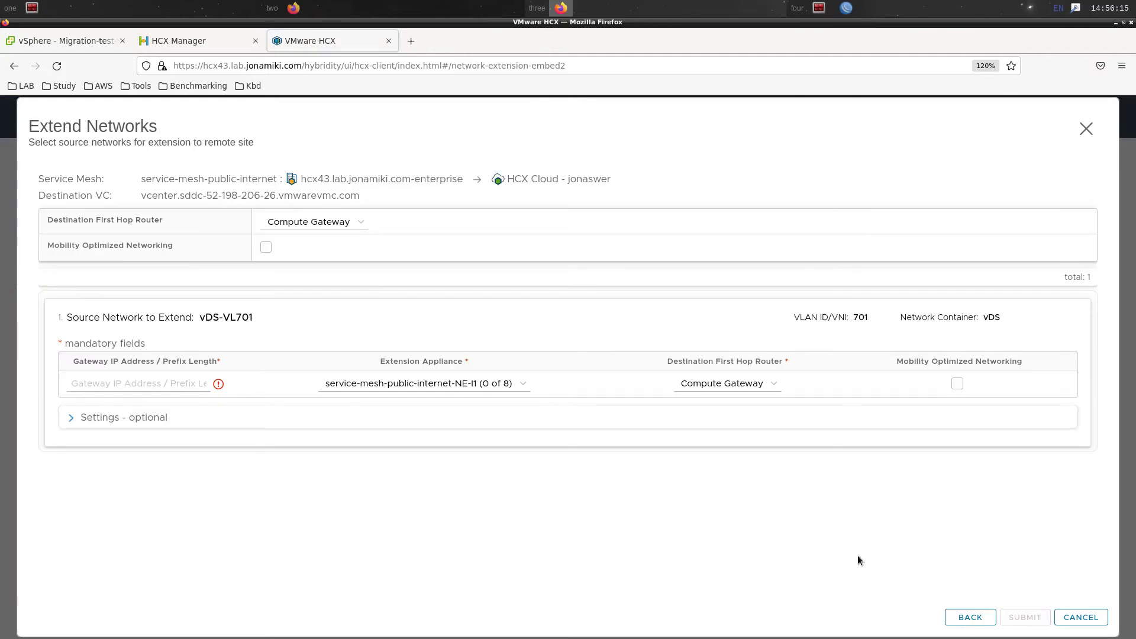
left_click(266, 249)
left_click(267, 248)
left_click(110, 386)
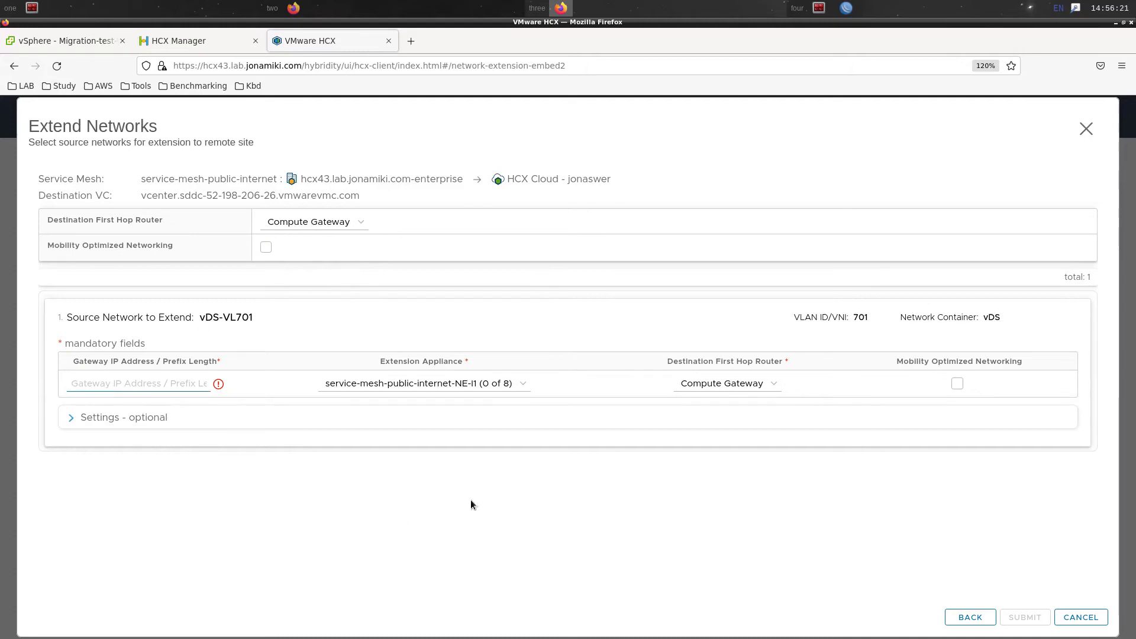
type("10.70.1.254/24")
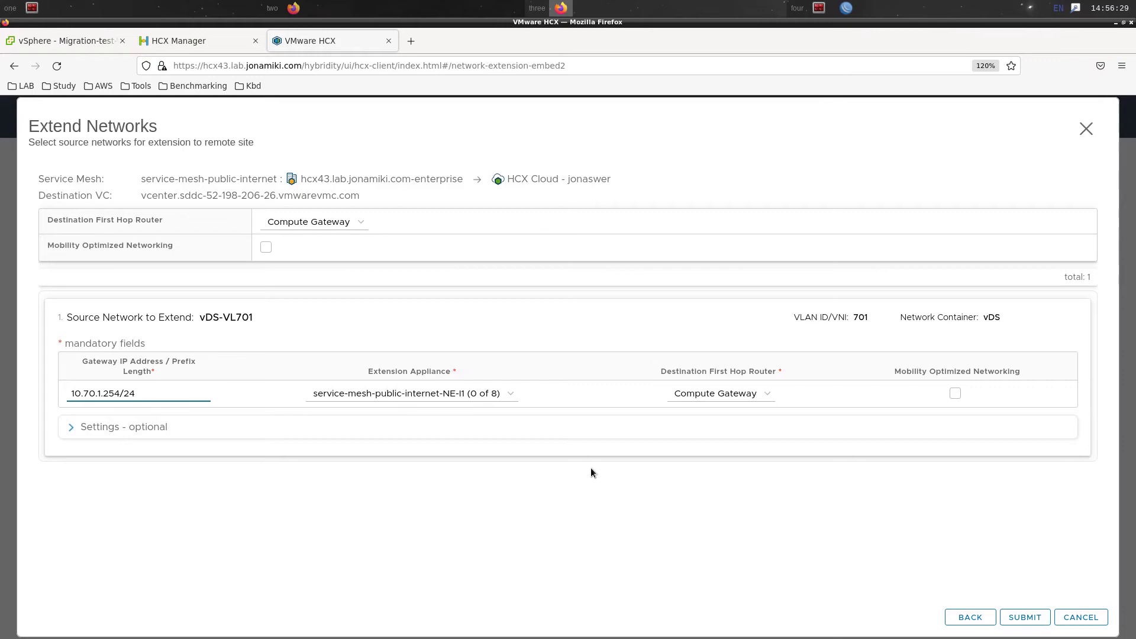
left_click(153, 433)
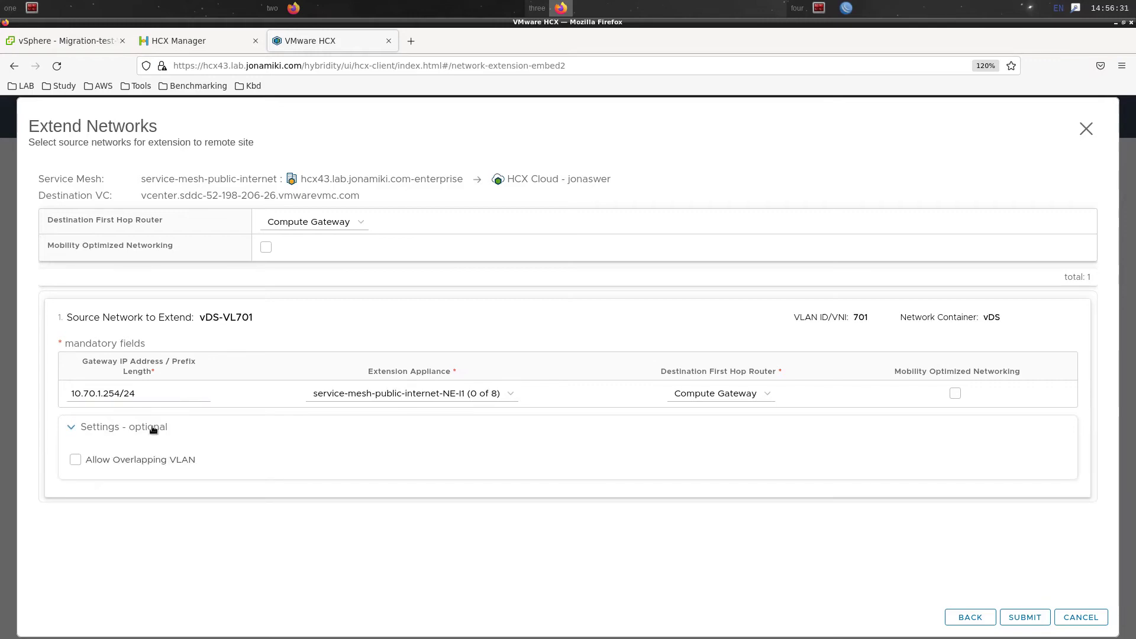
left_click(152, 428)
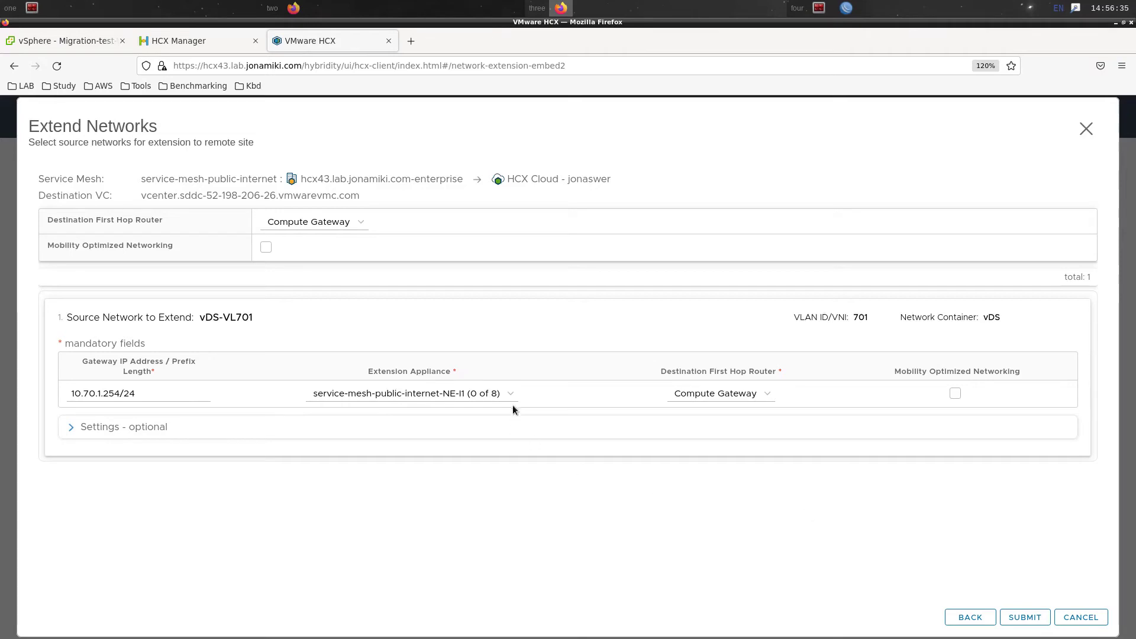
left_click(482, 395)
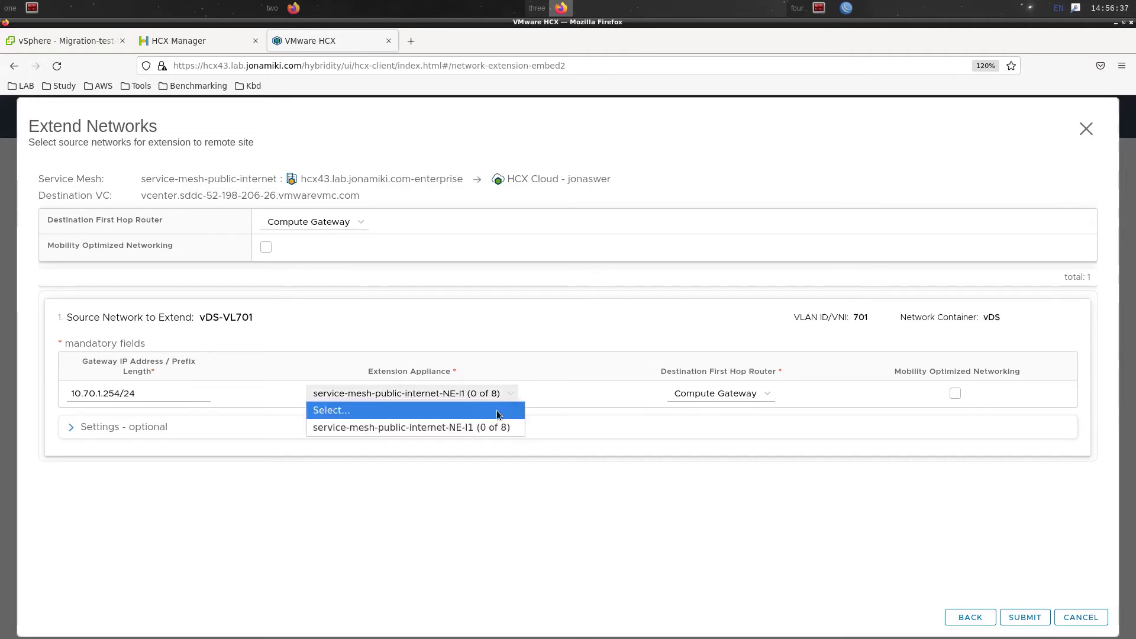
left_click(751, 515)
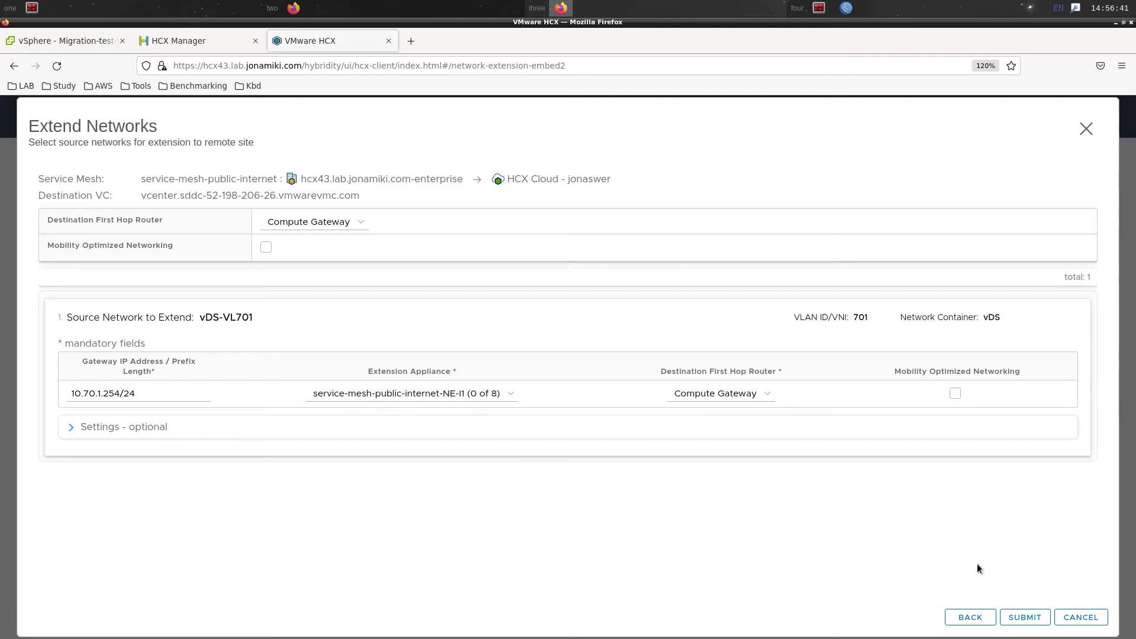
left_click(1011, 622)
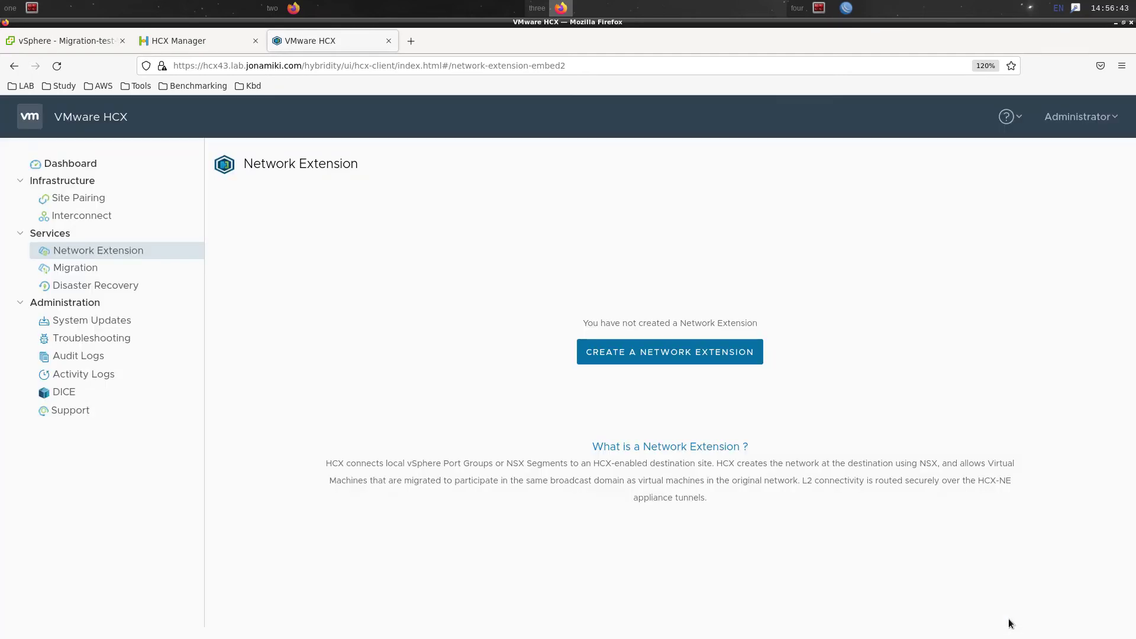
Verify vDS-VL701 shows Extension complete and inspect member network L2E_vDS-VL701-701-f2db384d
left_click(125, 275)
left_click(124, 252)
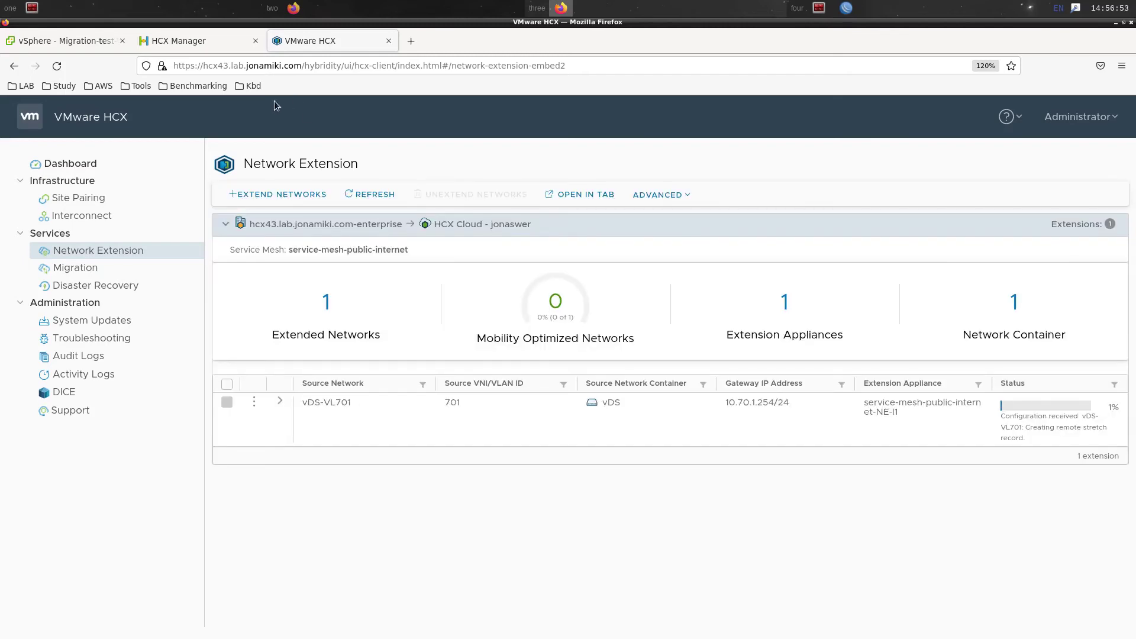
key("ctrl+plus")
key("ctrl+plus")
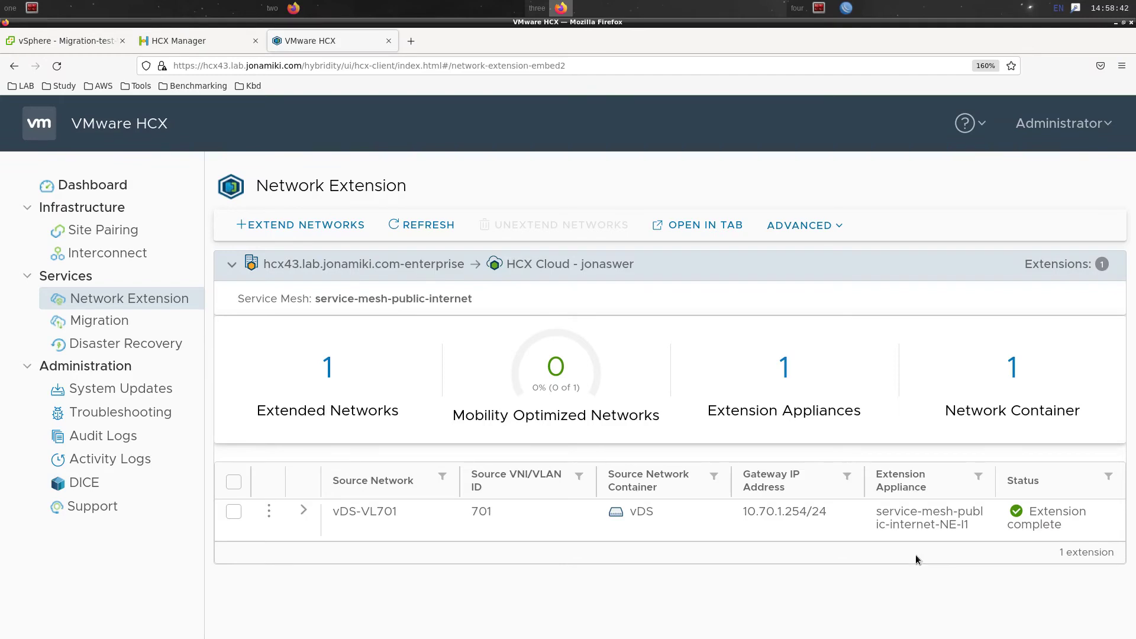
left_click(302, 517)
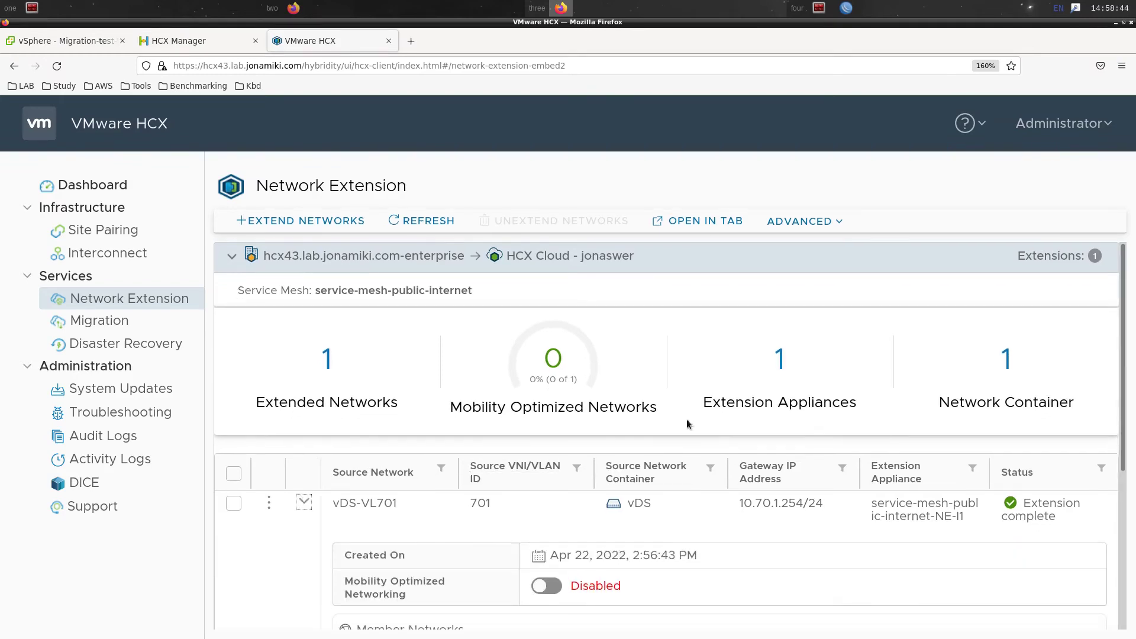
scroll(746, 410, "down", 5)
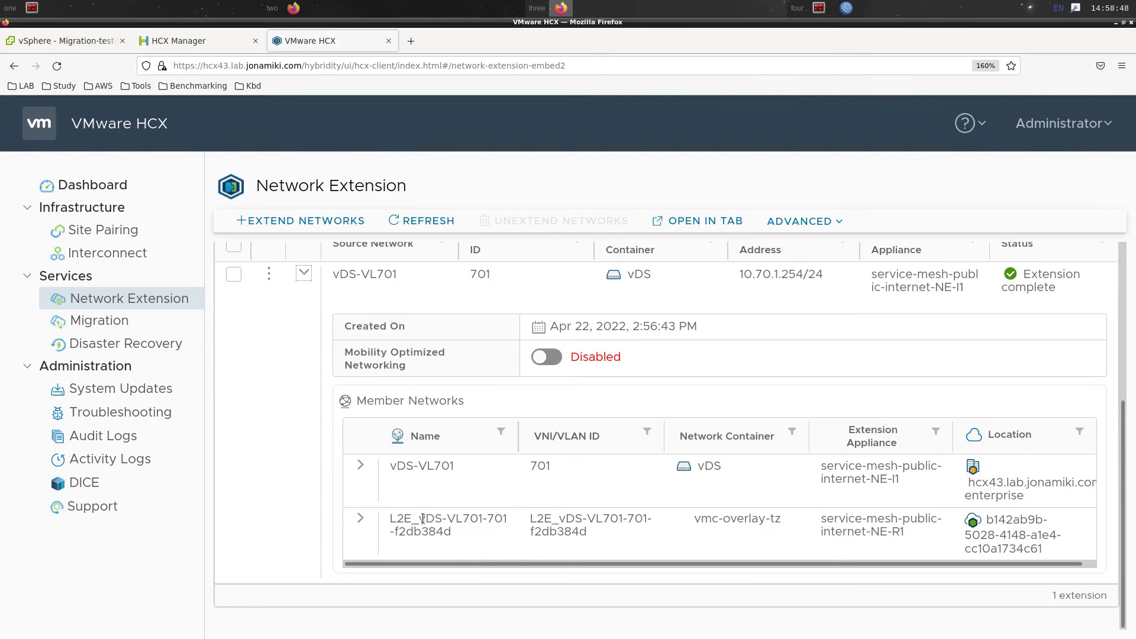
left_click_drag(419, 519, 483, 516)
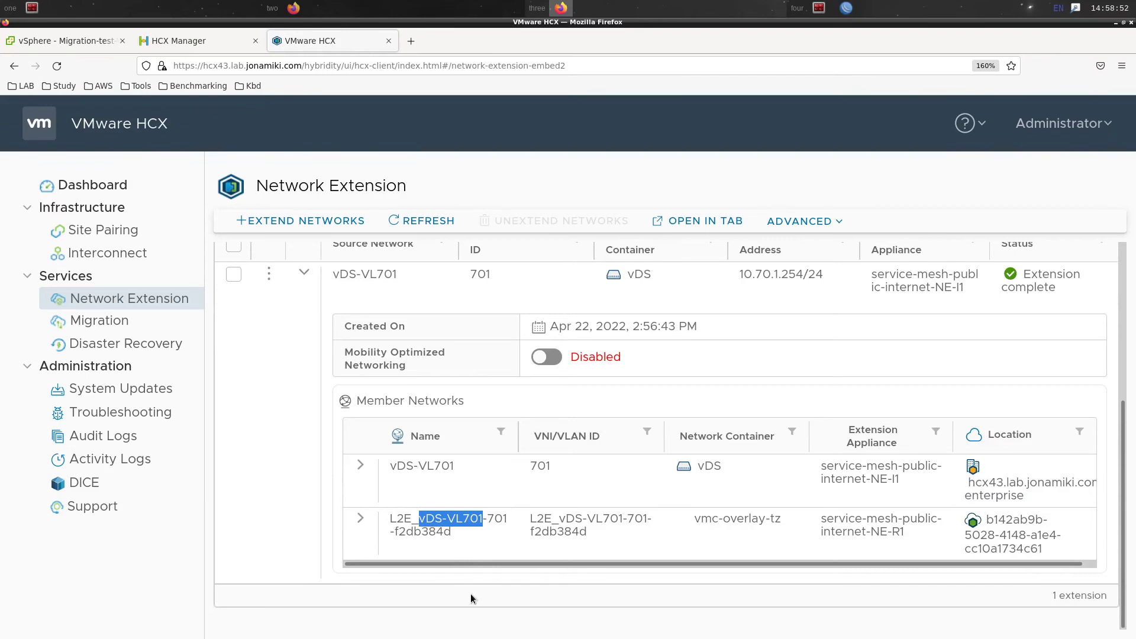
Keep the VMware Cloud session alive, review segments including L2E_vDS-VL701-701-f2db384d, return to vSphere
left_click(325, 8)
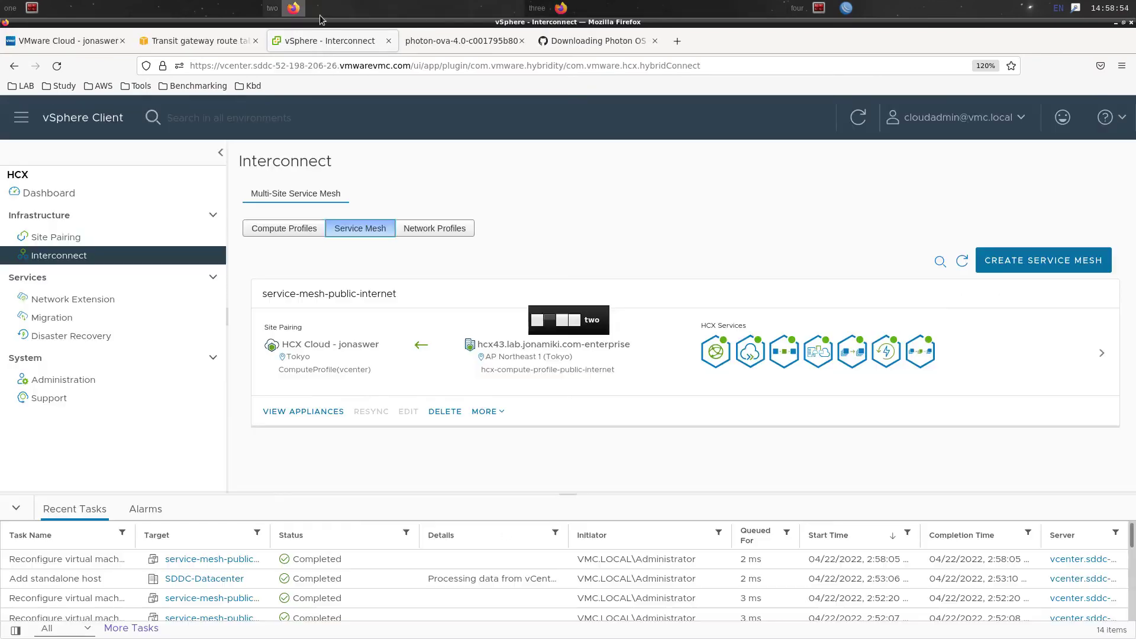
left_click(69, 41)
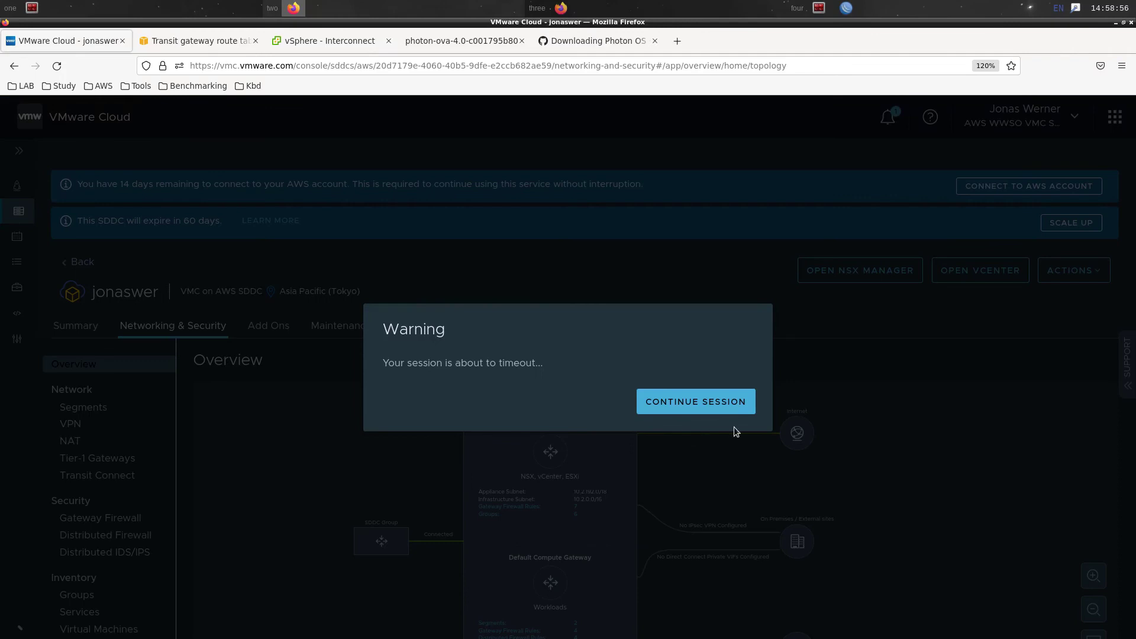
left_click(736, 408)
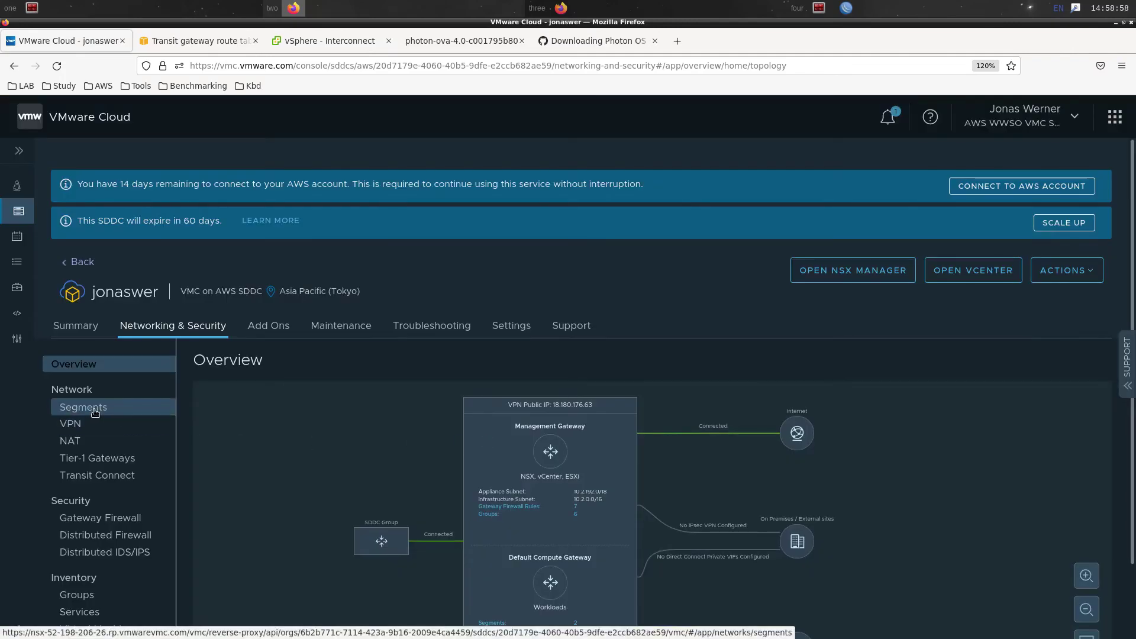
left_click(94, 408)
scroll(1047, 441, "down", 3)
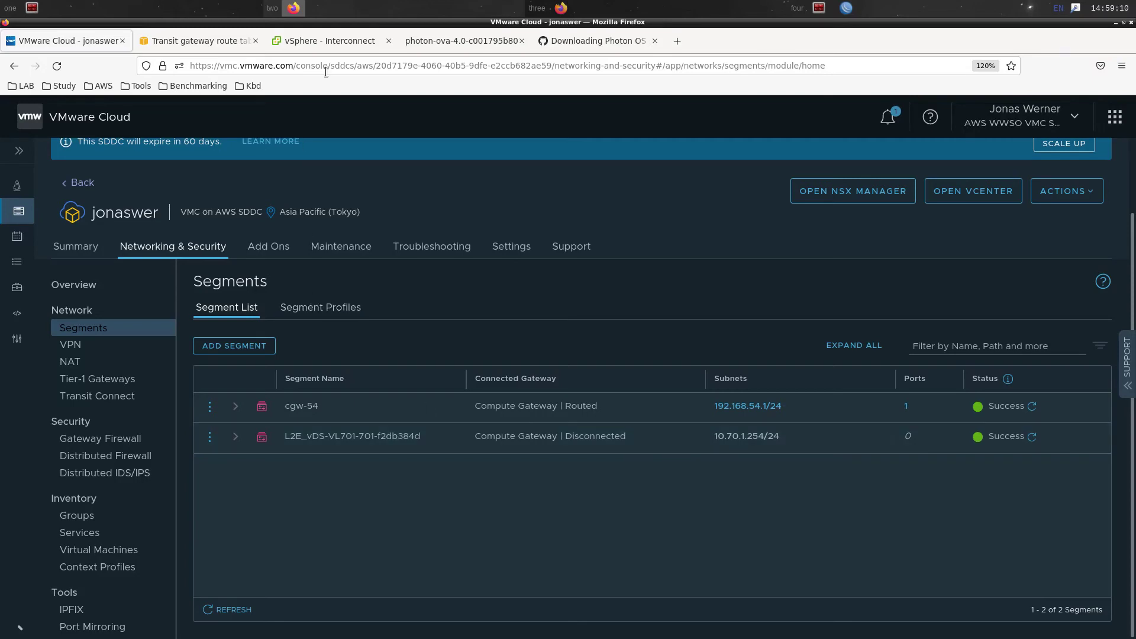
left_click(323, 52)
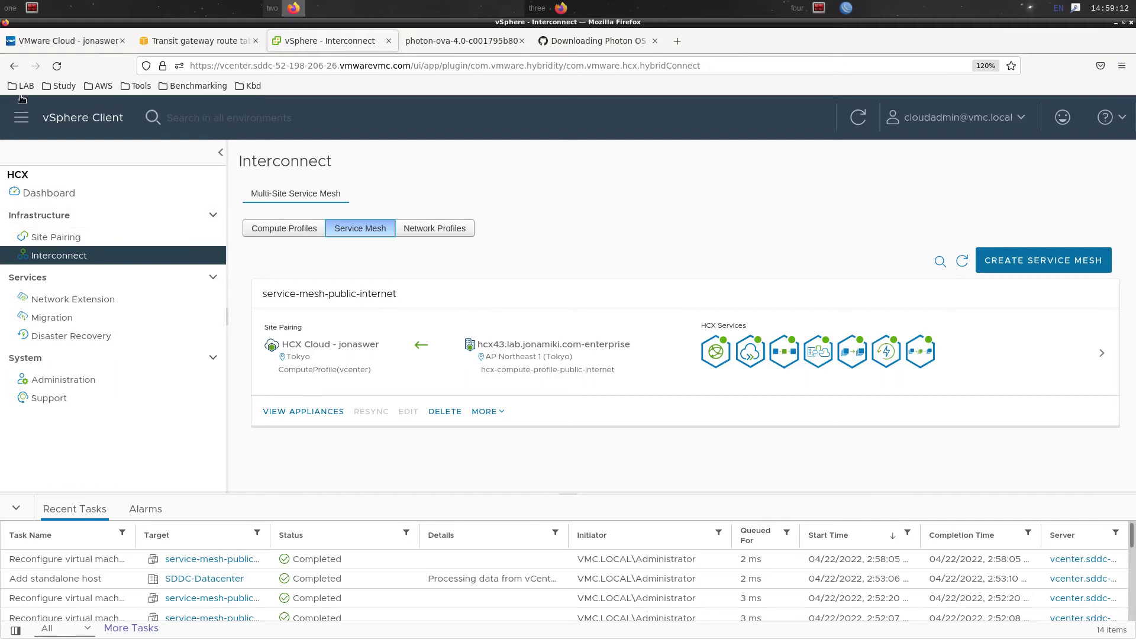
left_click(12, 122)
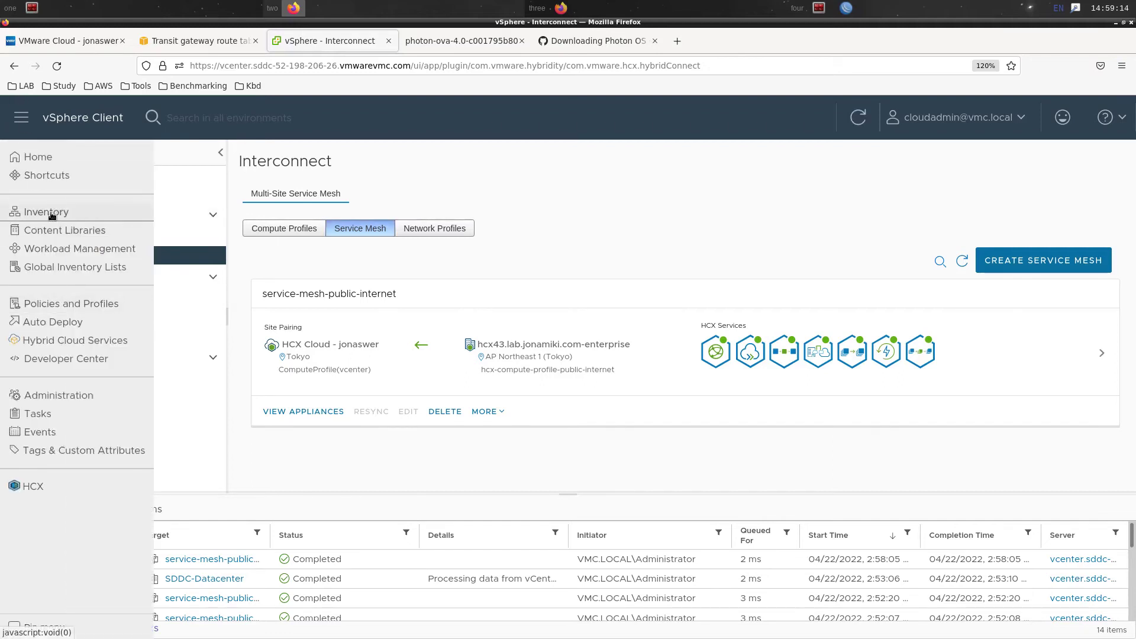
Check the photon VM's address with ifconfig in its web console, then open its actions from the Summary
left_click(52, 213)
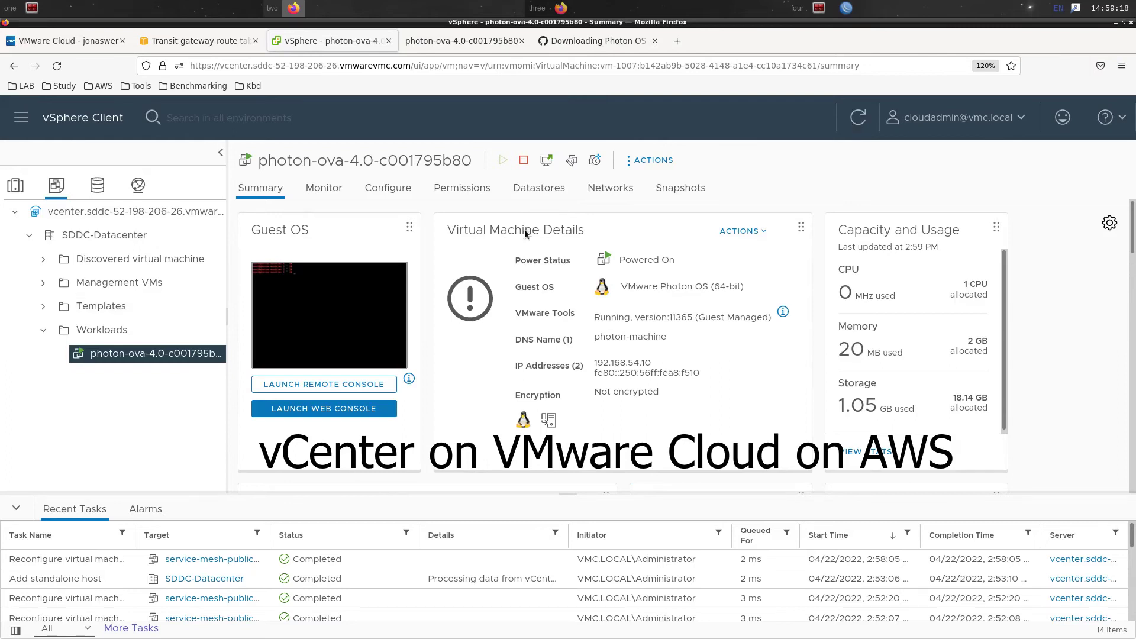
left_click(472, 41)
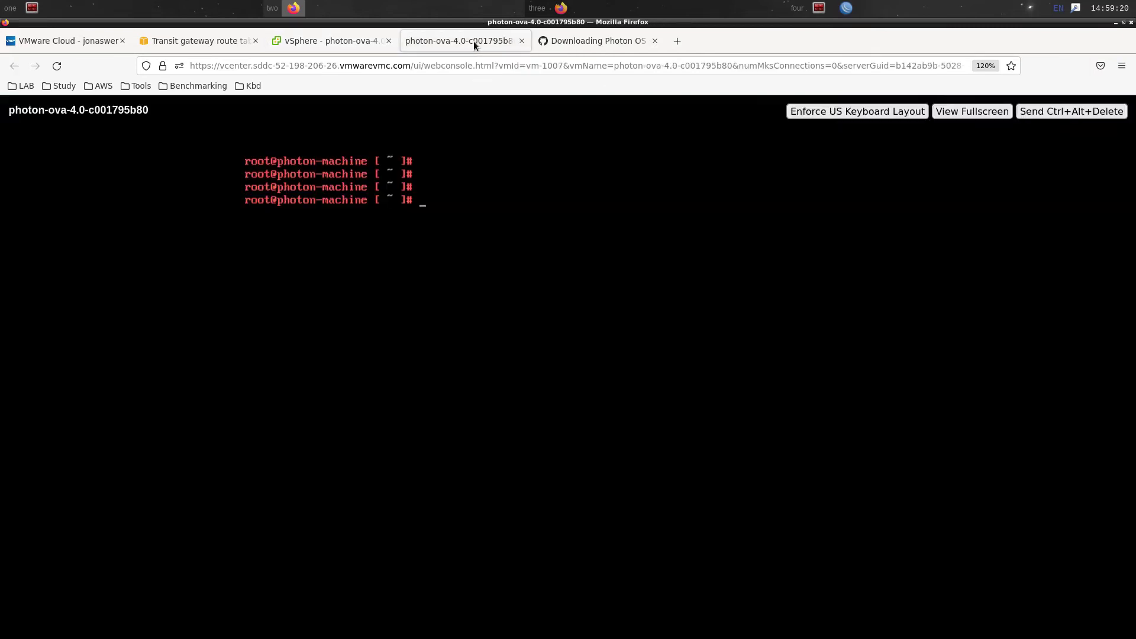
type("ifconfig")
key("Return")
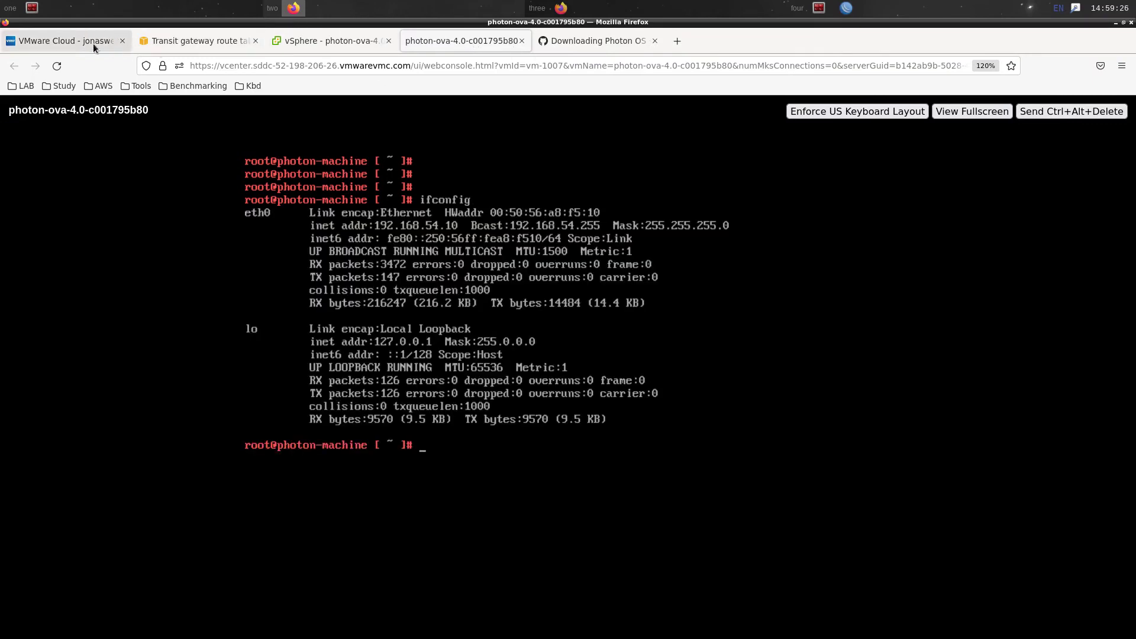
left_click(311, 45)
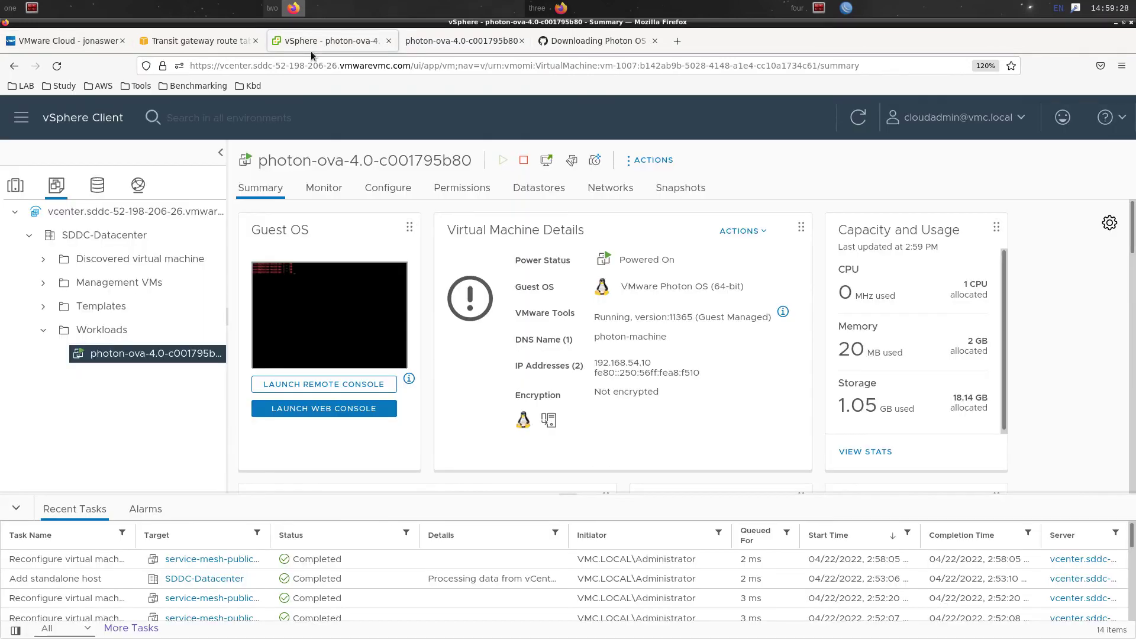
left_click(640, 167)
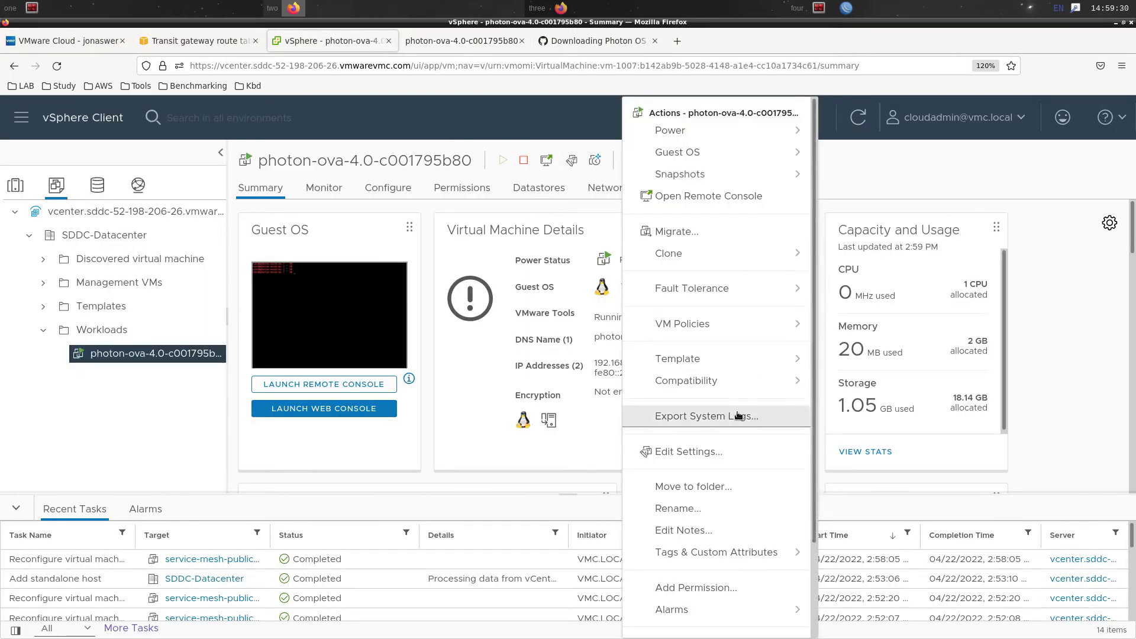
Point the photon VM's Network adapter 1 to L2E_vDS-VL701-701-f2db384d and apply
left_click(719, 454)
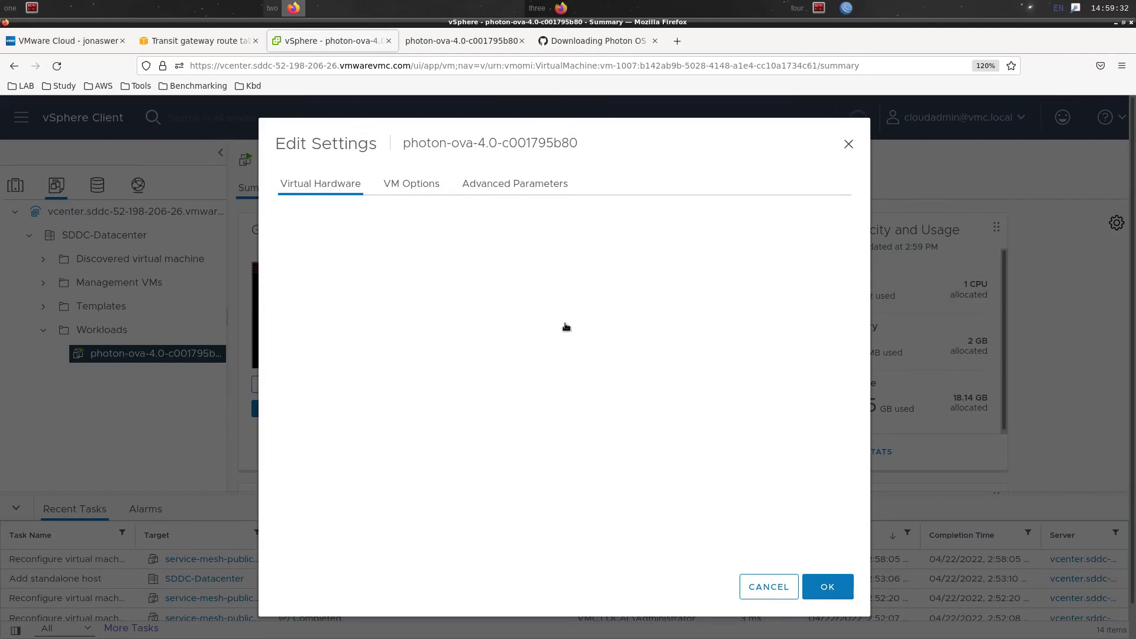
left_click(506, 363)
left_click(496, 393)
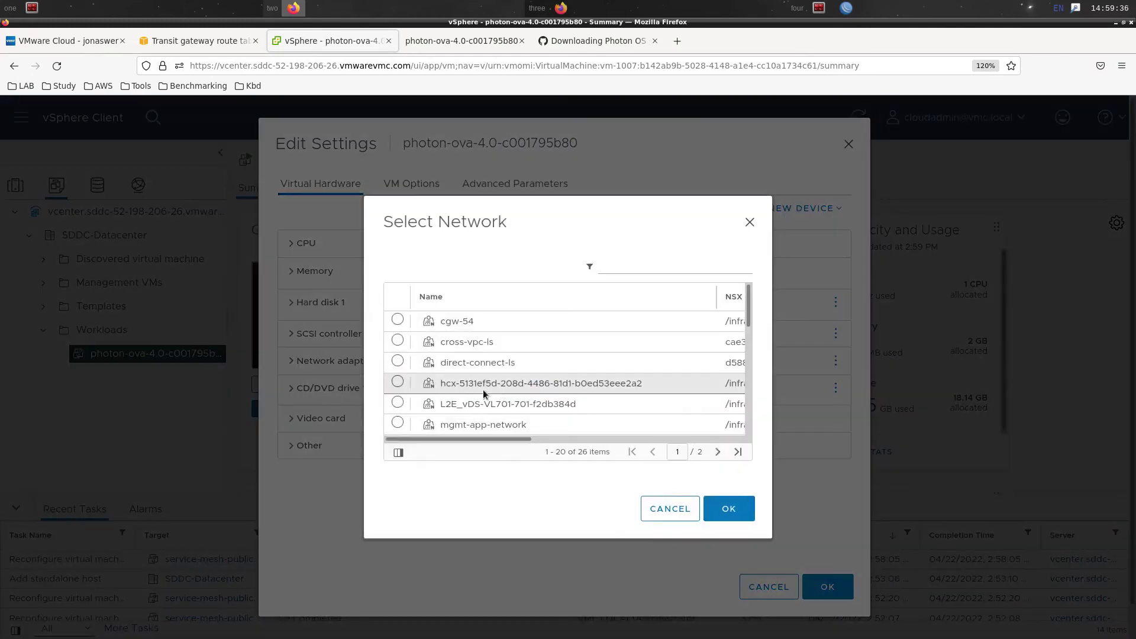
left_click(398, 403)
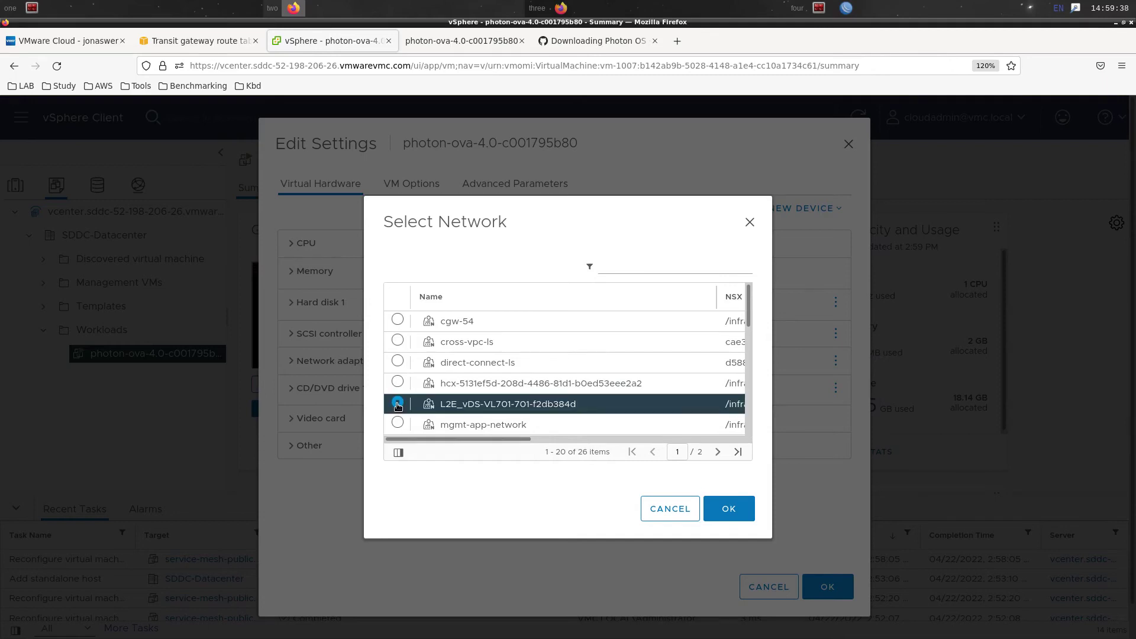
left_click(729, 509)
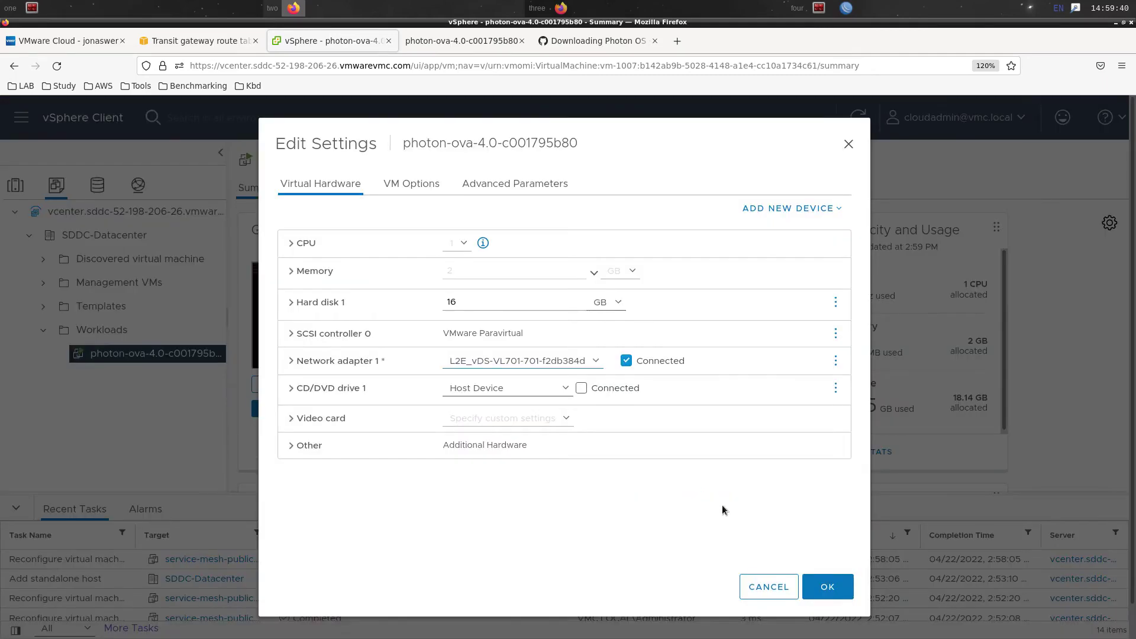
left_click(657, 367)
left_click(821, 586)
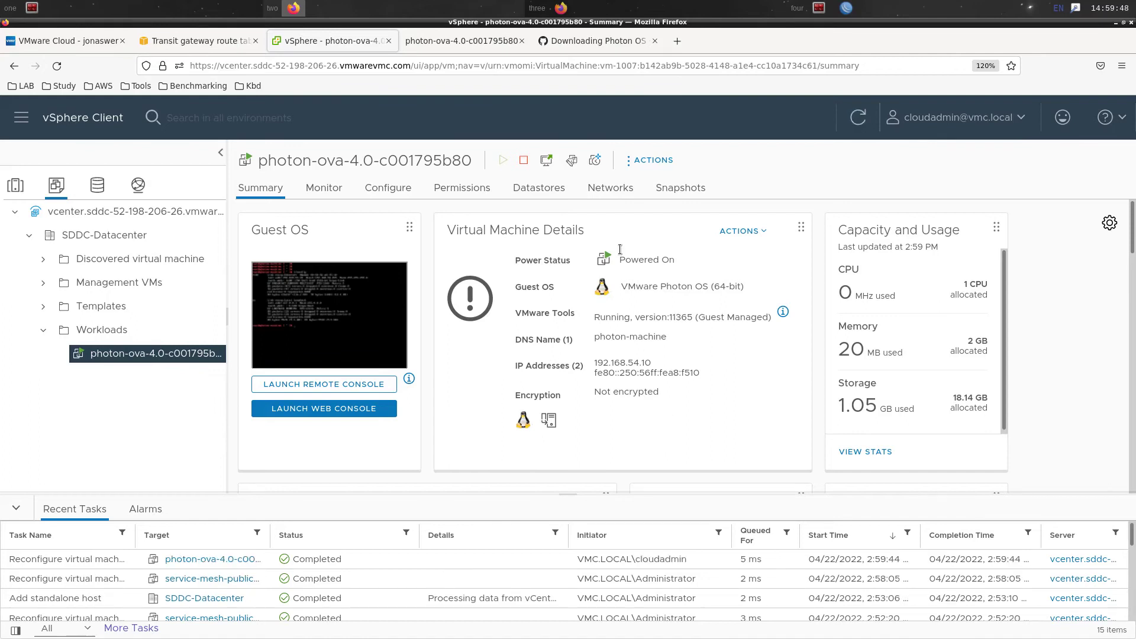
Reopen Edit Settings, tick Connected on the network adapter and save
left_click(647, 160)
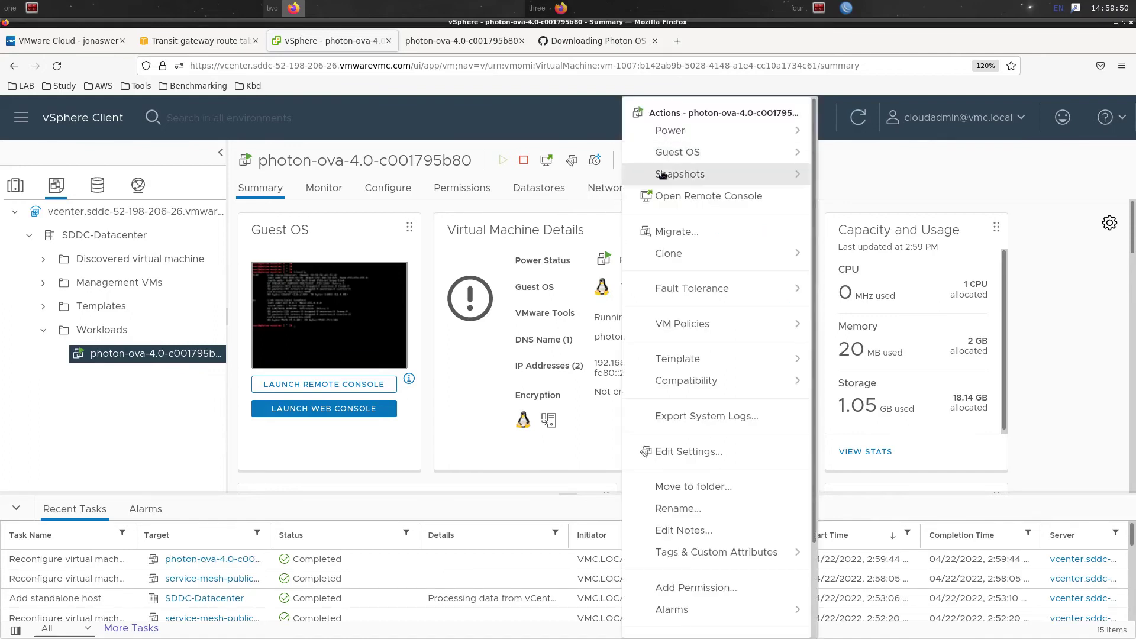
left_click(694, 455)
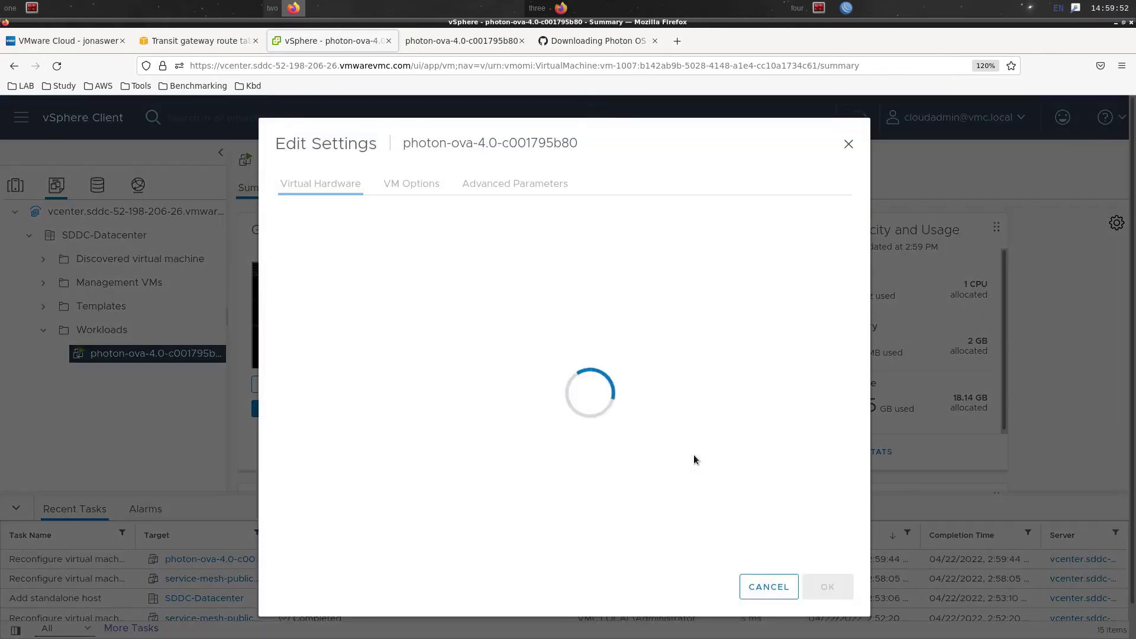
left_click(645, 365)
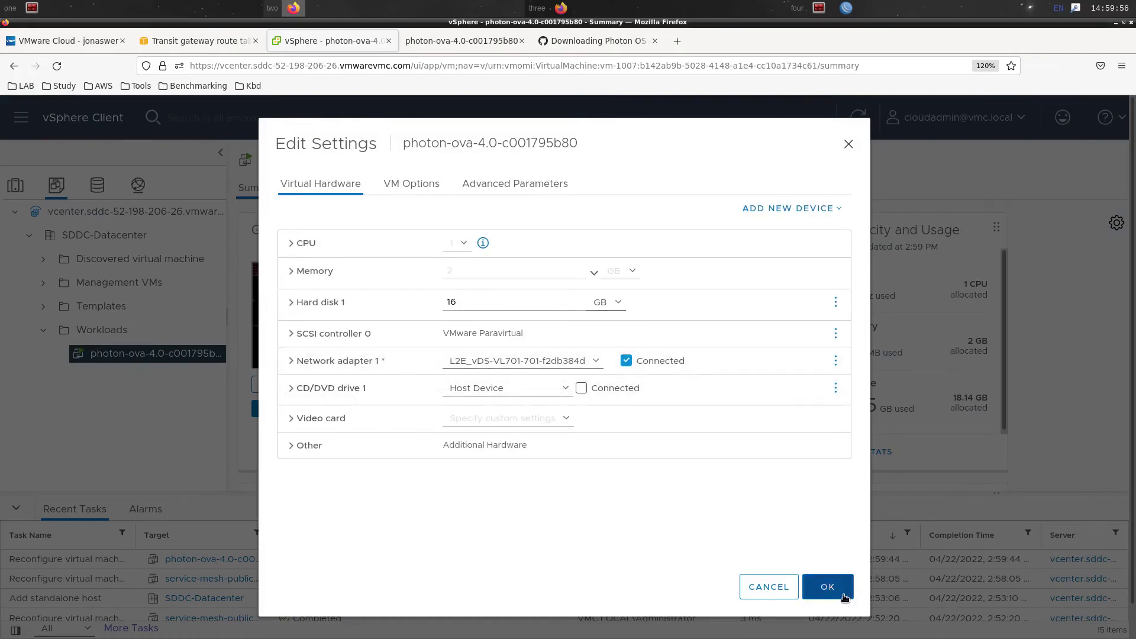
left_click(844, 596)
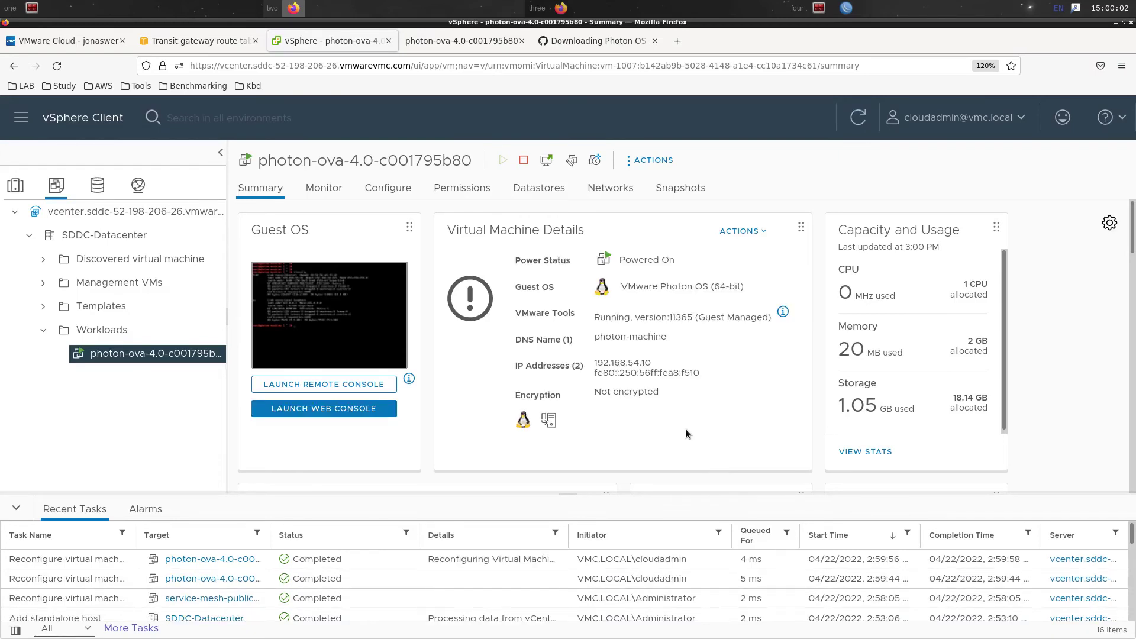
Rerun ifconfig in the photon VM's web console to confirm its new address 10.70.1.22
left_click(467, 46)
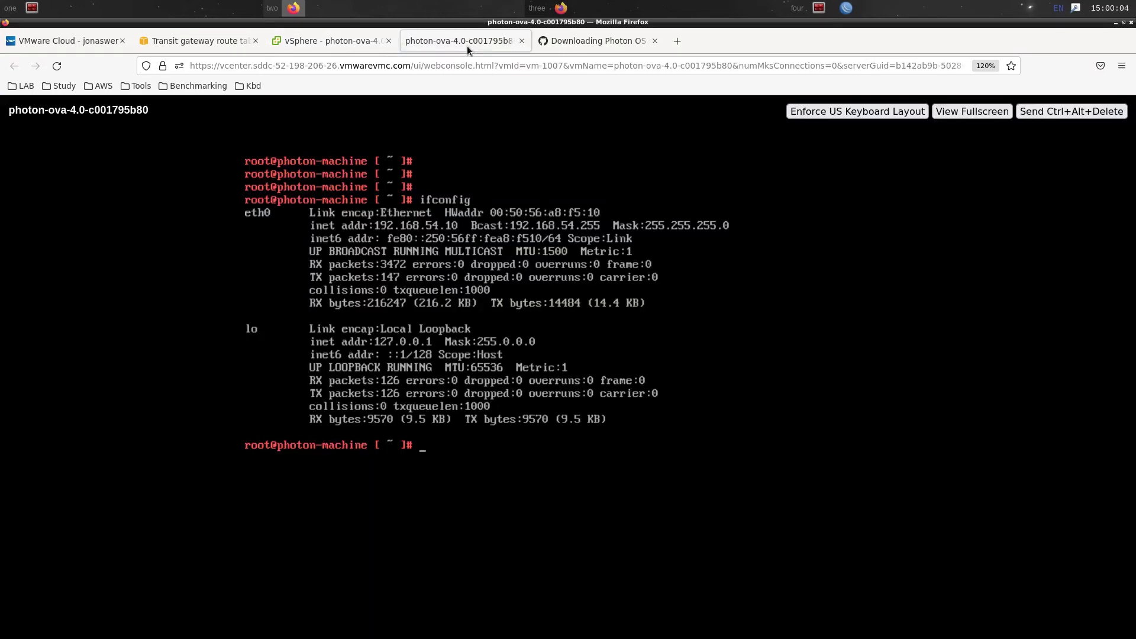
key("Up")
key("Return")
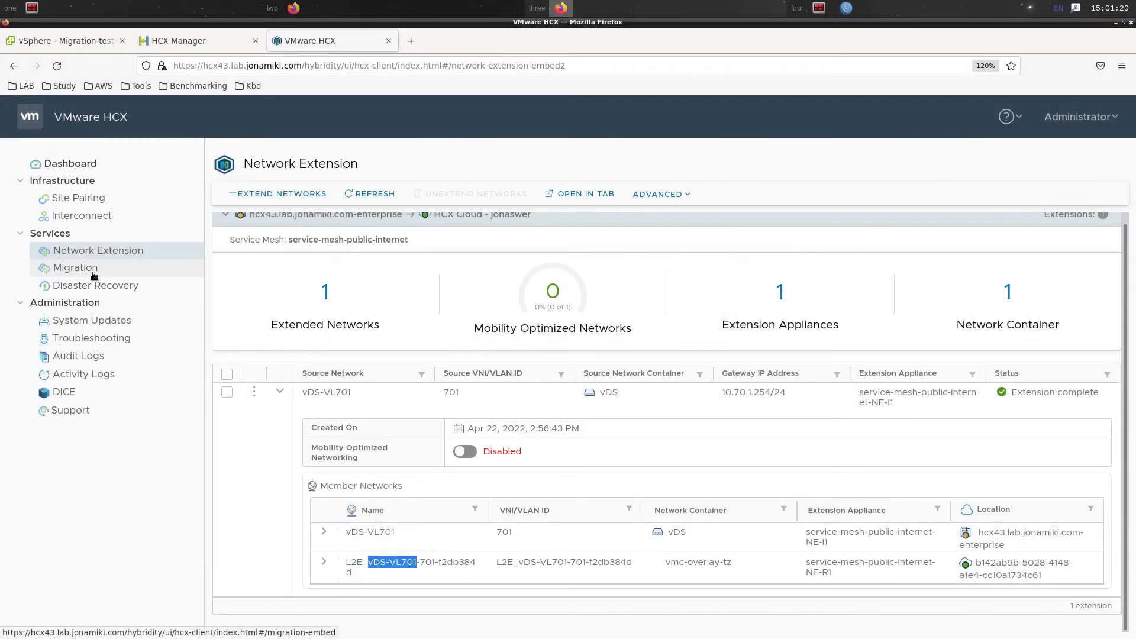
Begin a new migration and add Migration-test-VM-01 (25 GB, 4 GB, 4 vCPU) to it
left_click(93, 273)
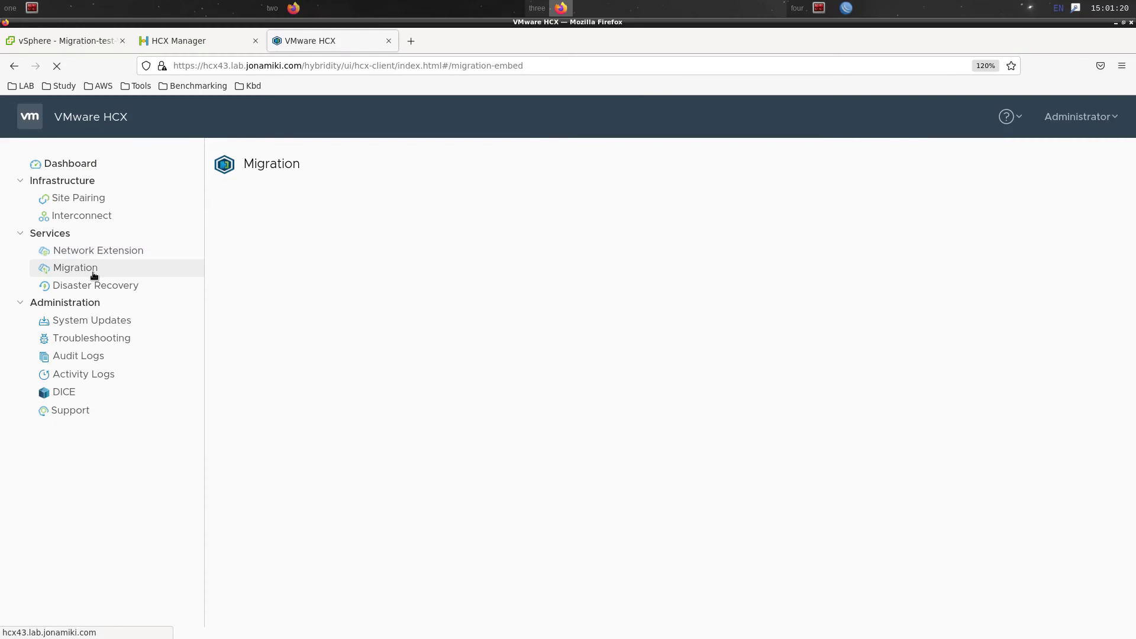
left_click(460, 197)
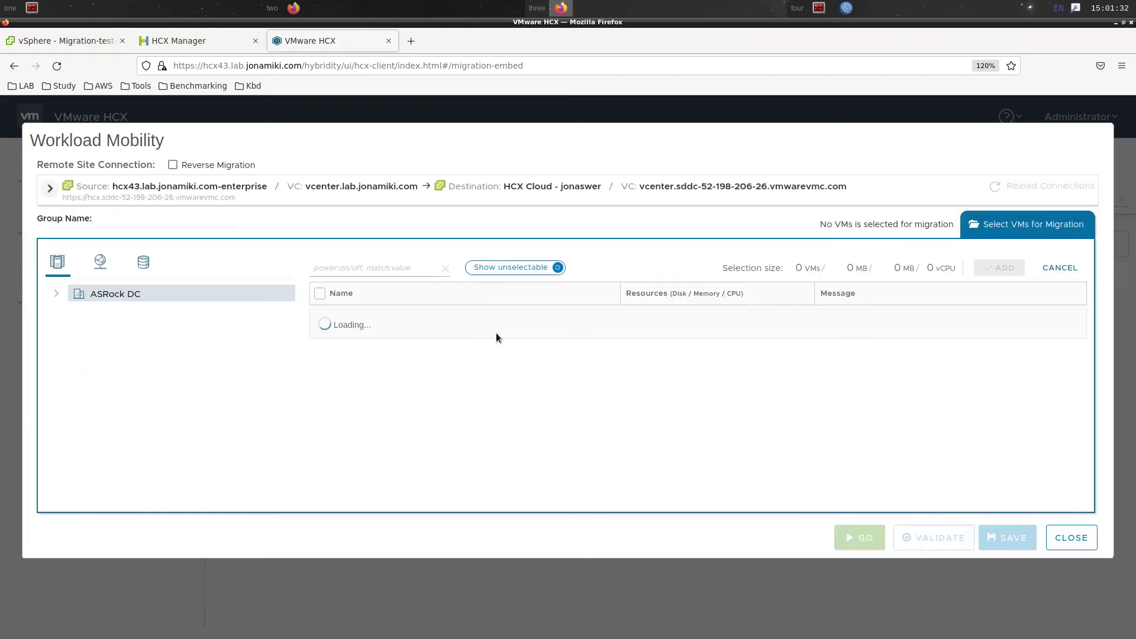
scroll(524, 393, "down", 3)
scroll(521, 394, "up", 3)
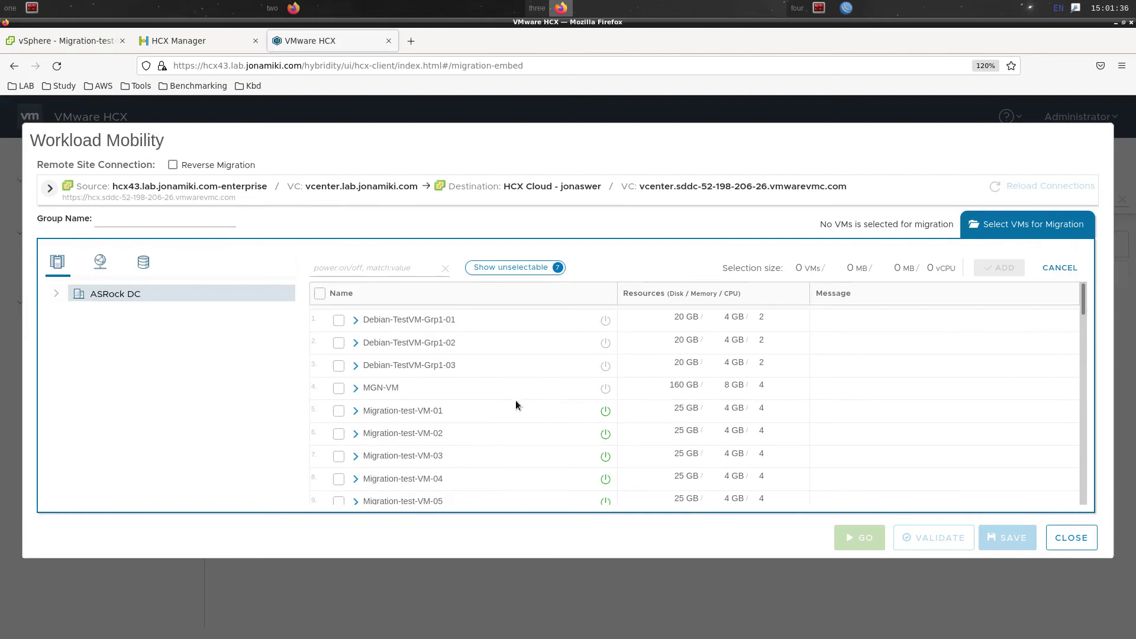
left_click(338, 413)
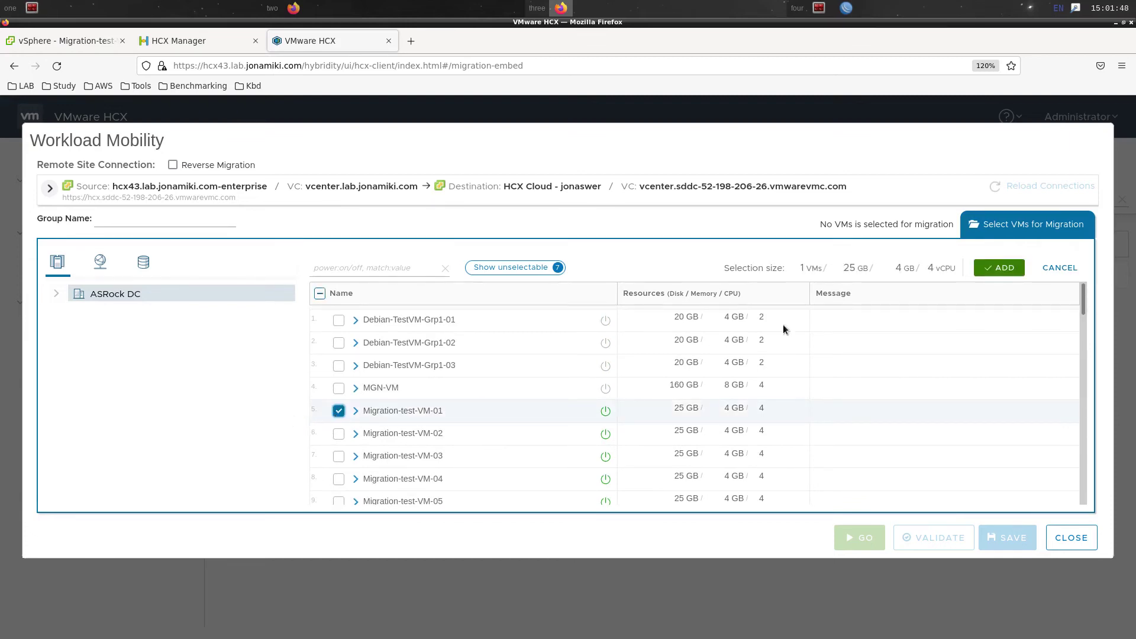
left_click(1005, 269)
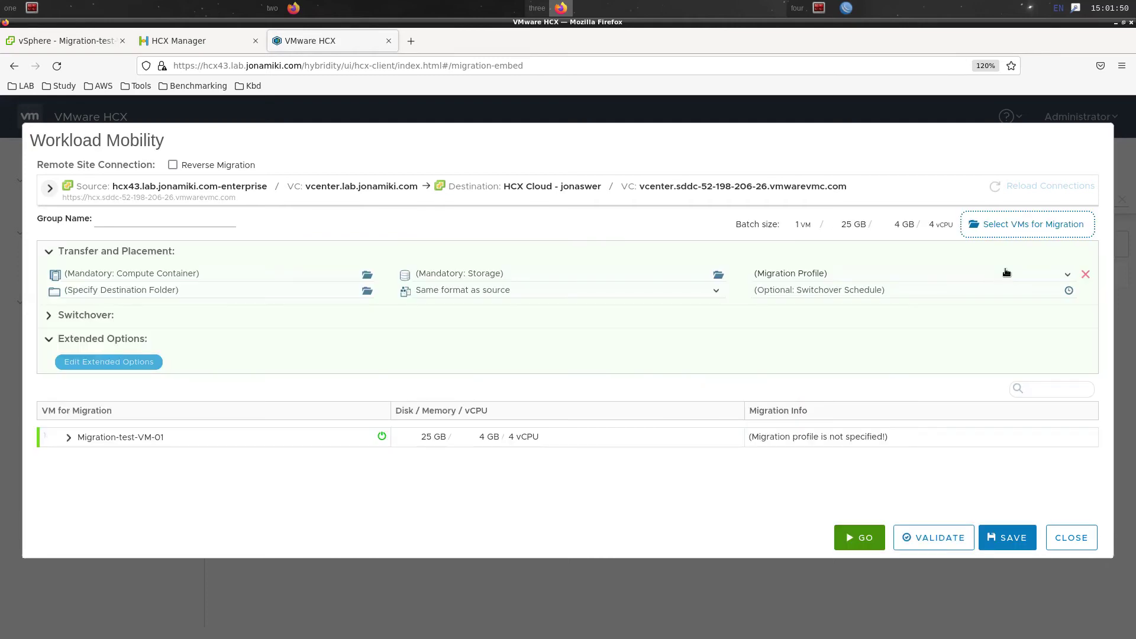
Target Compute-ResourcePool, the Workloads folder and WorkloadDatastore, using the vMotion migration profile
left_click(367, 276)
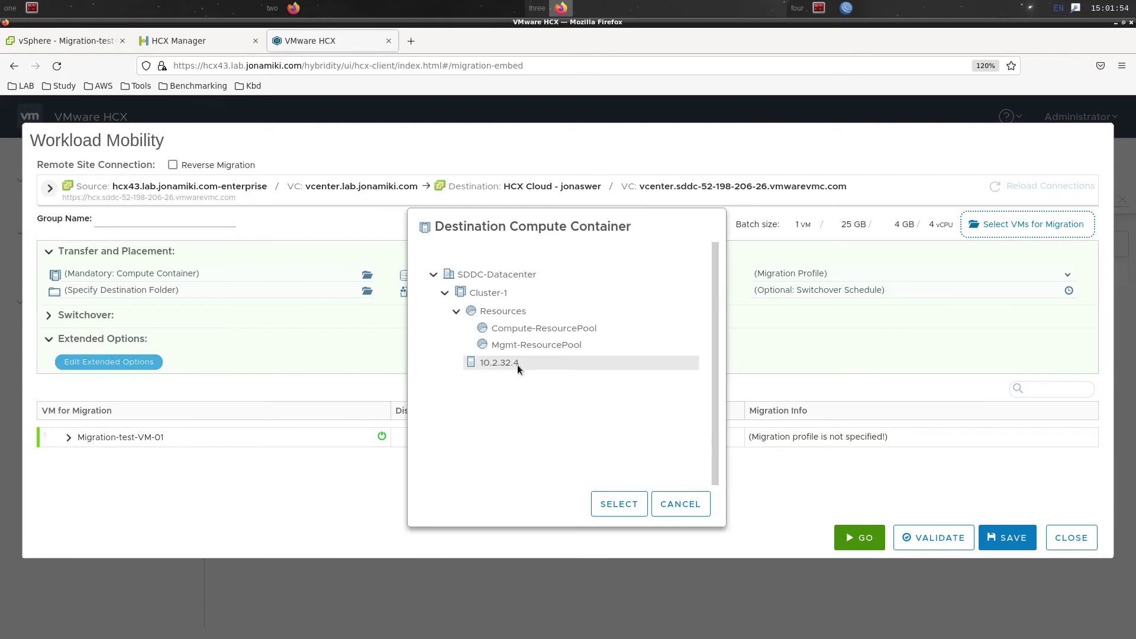
left_click(531, 330)
left_click(619, 503)
left_click(368, 291)
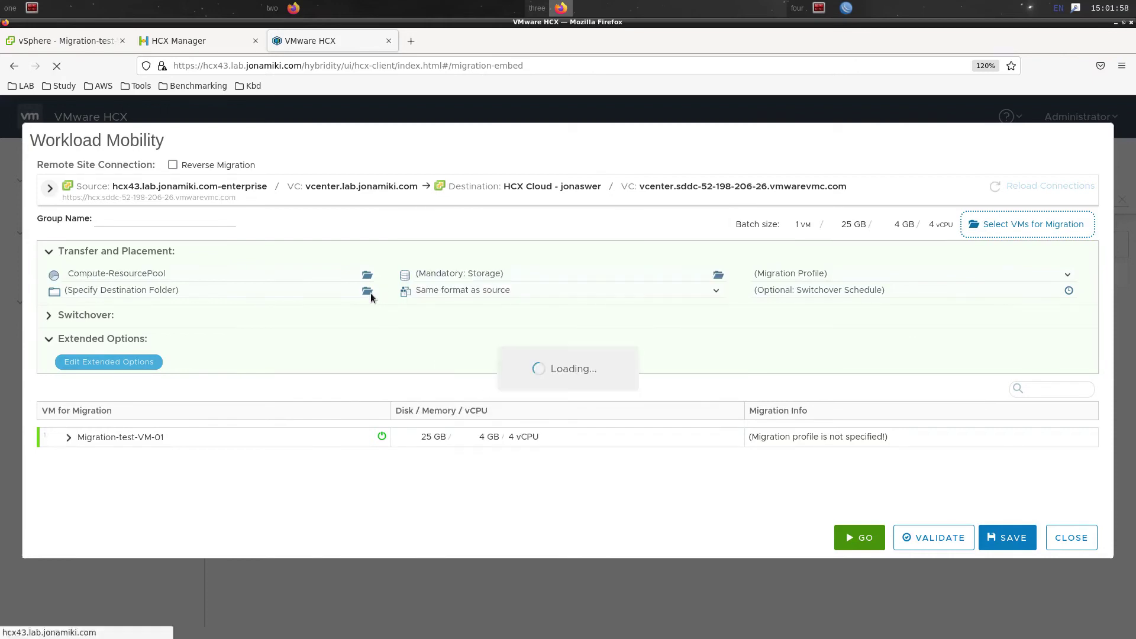
left_click(486, 341)
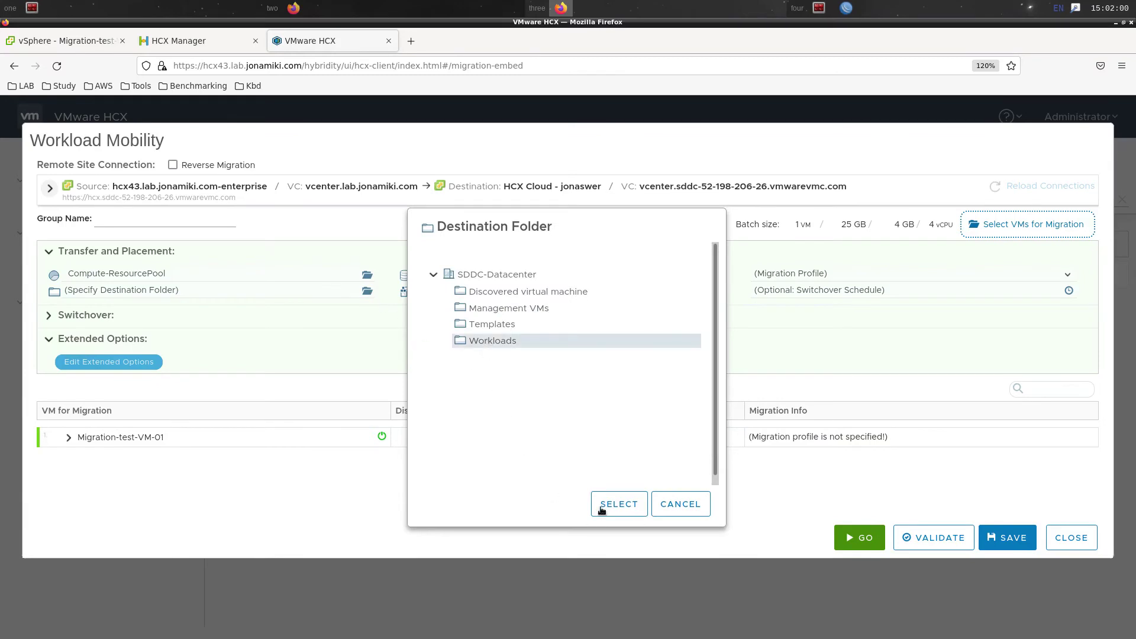
left_click(612, 503)
left_click(515, 273)
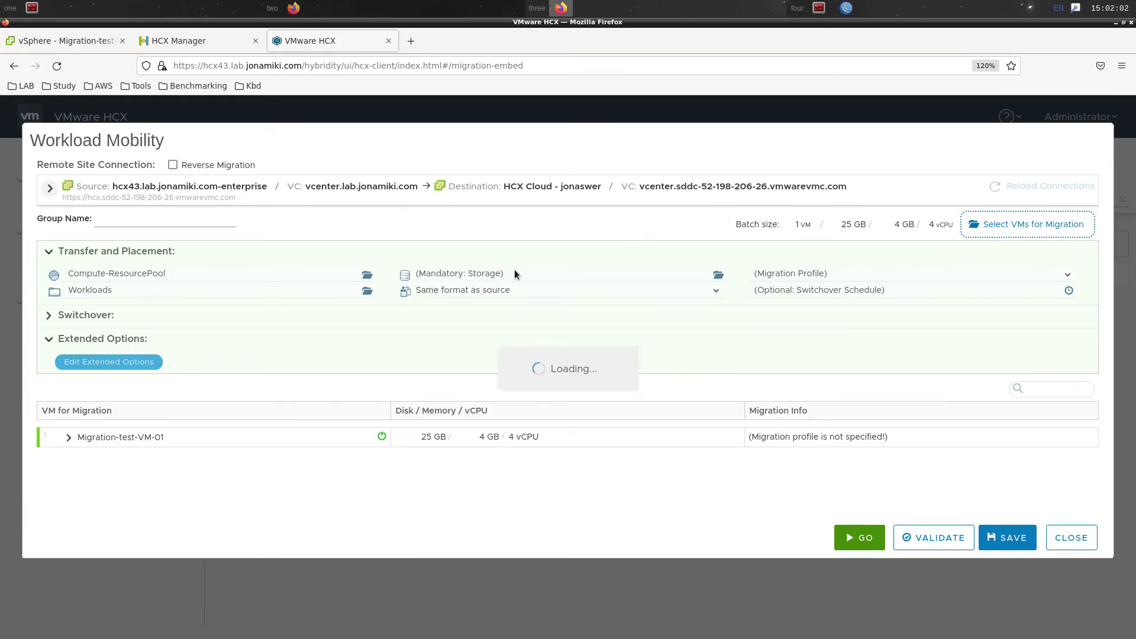
left_click(455, 347)
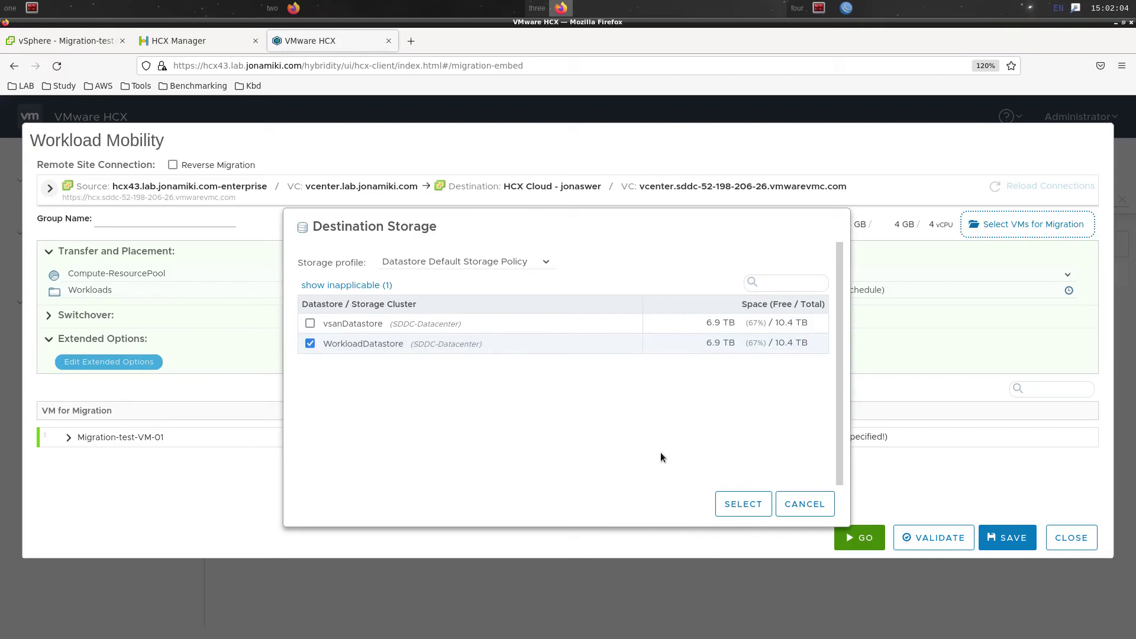
left_click(744, 503)
left_click(815, 276)
left_click(816, 310)
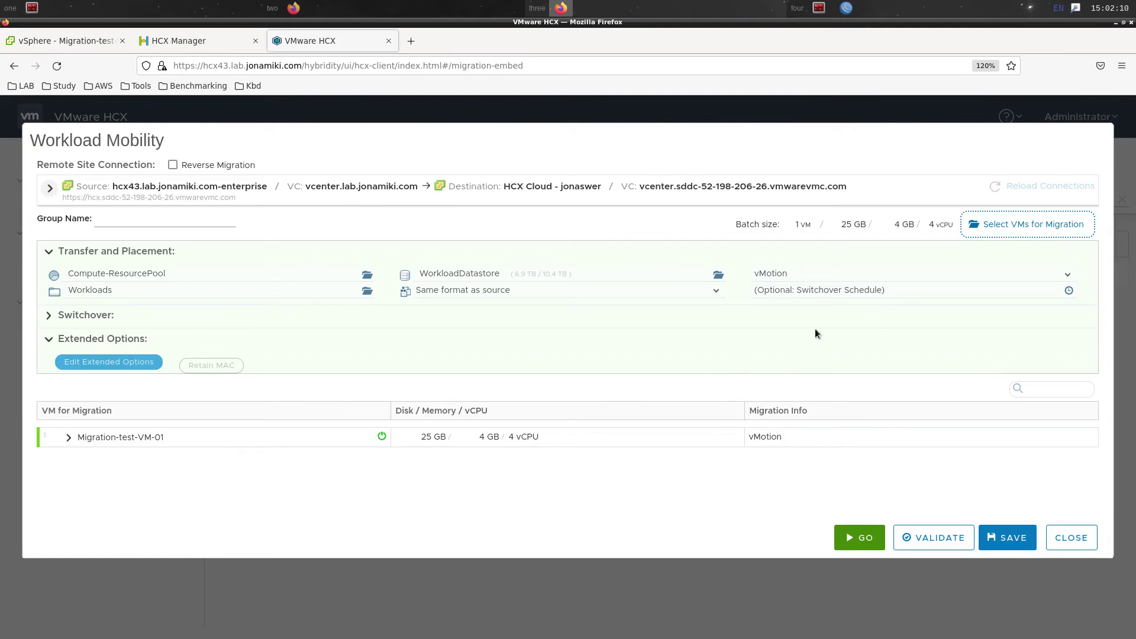
Leave the switchover schedule unchanged, review the VM's settings, then validate and start the migration
left_click(1070, 290)
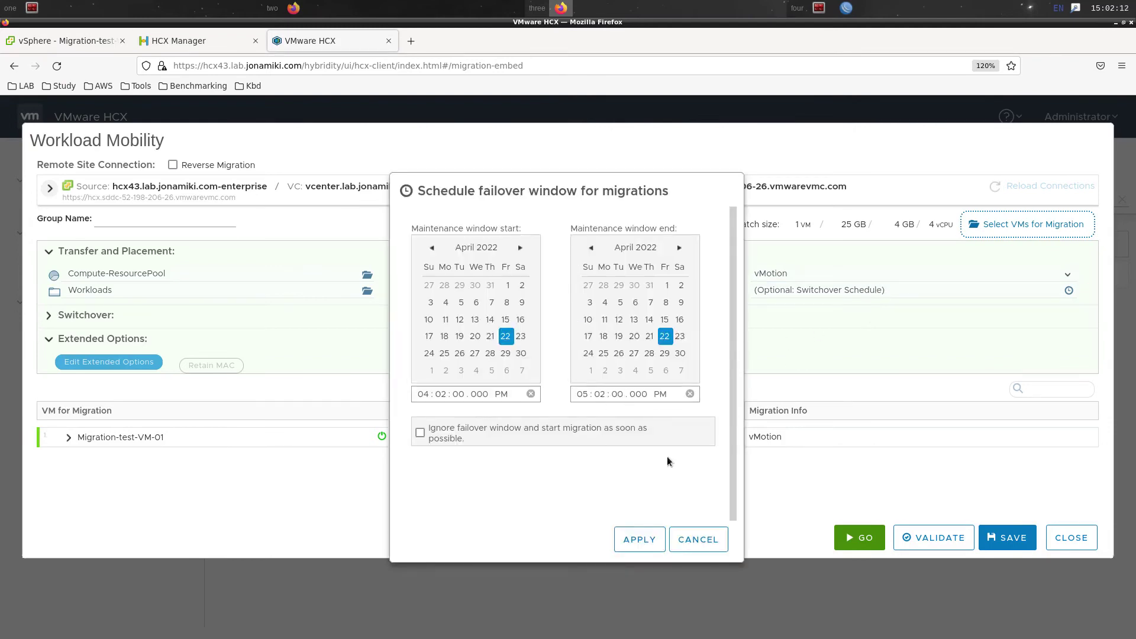
left_click(702, 541)
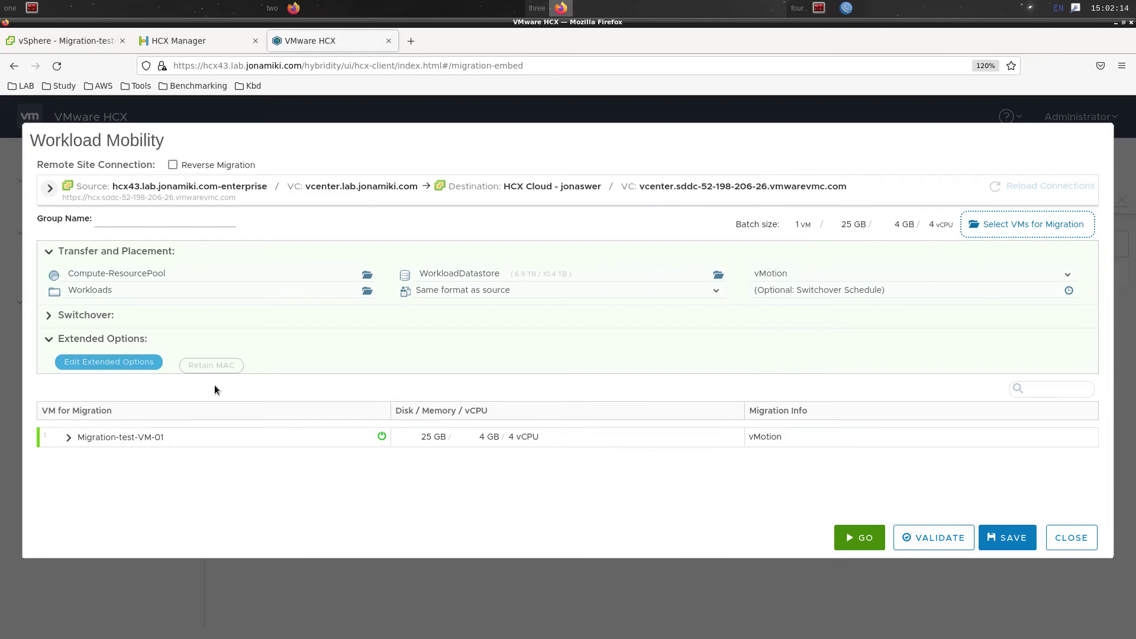
left_click(70, 438)
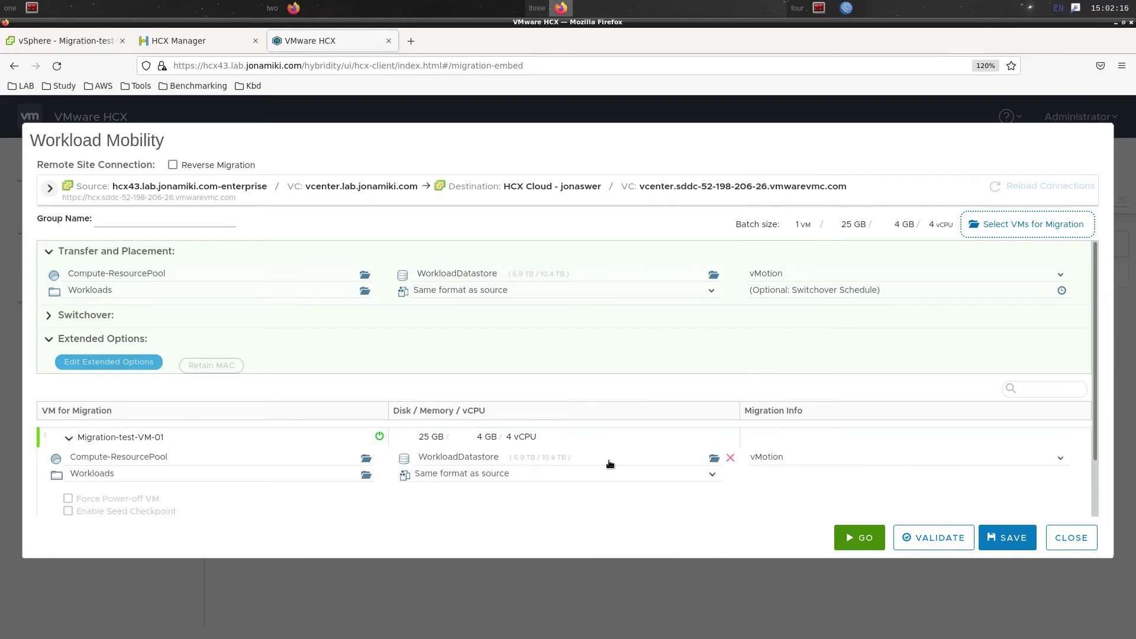
scroll(609, 461, "down", 2)
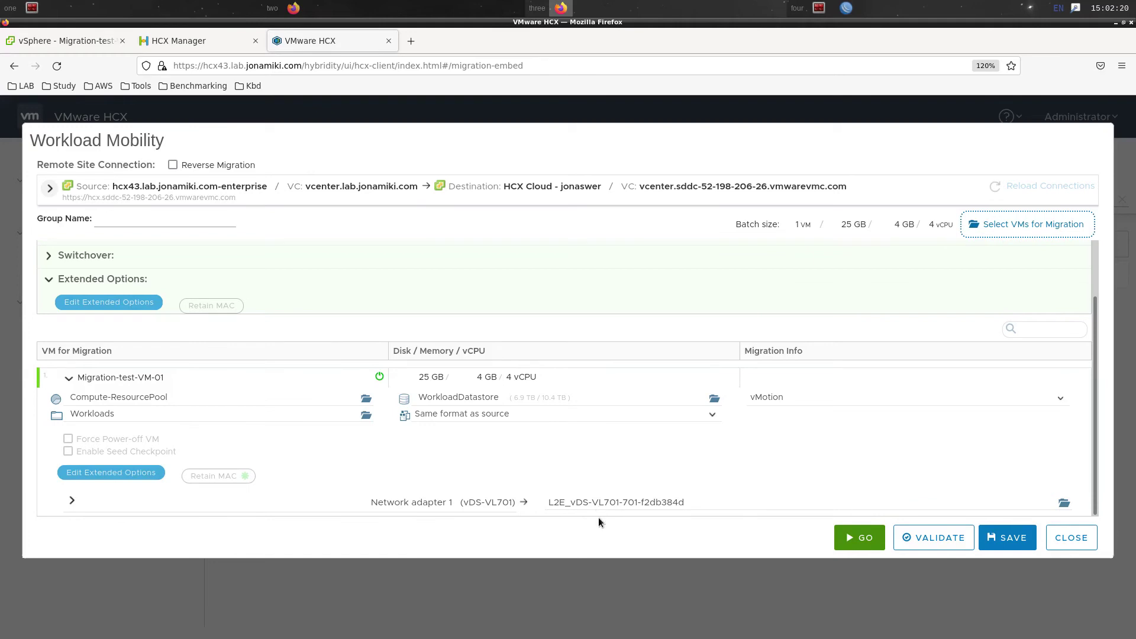
left_click(914, 538)
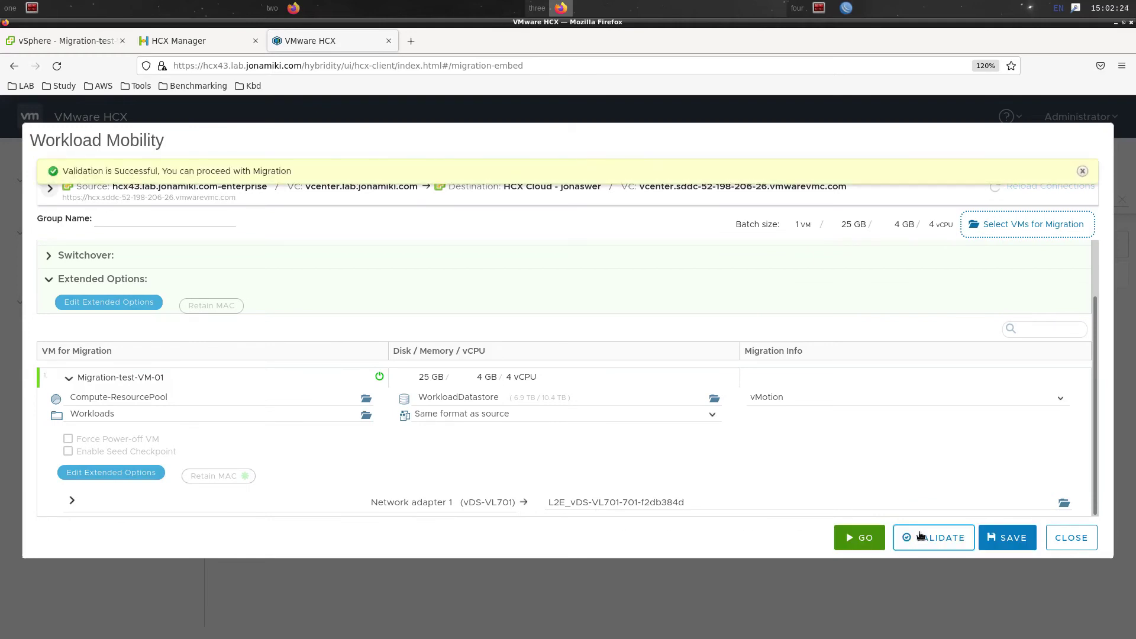
left_click(865, 537)
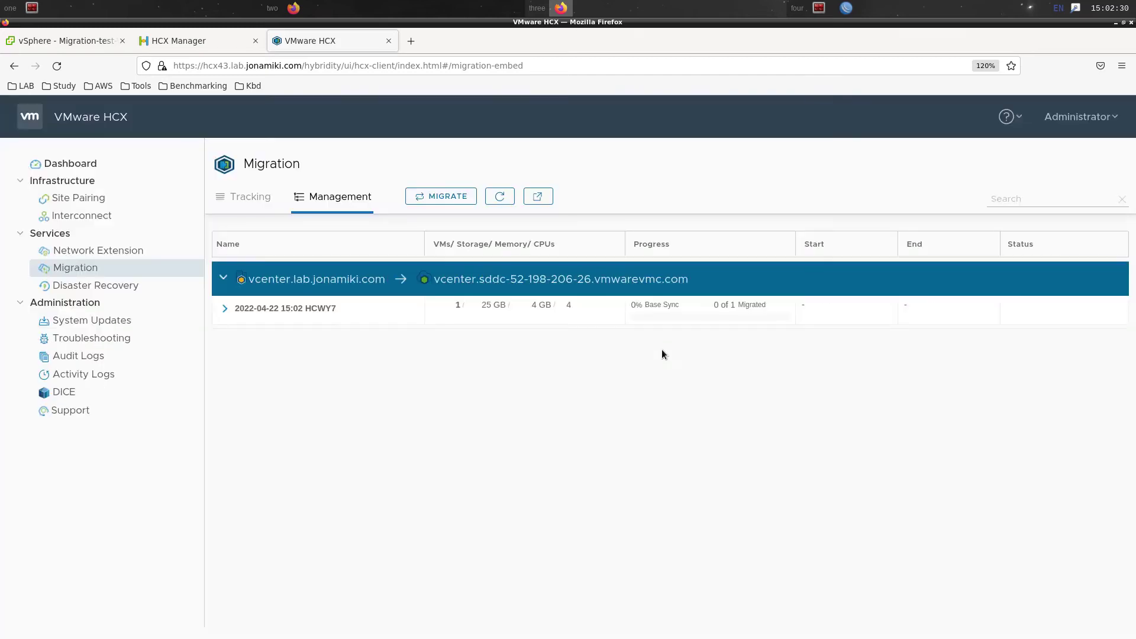
Expand the migration group and view Migration-test-VM-01's migration progress details
left_click(225, 309)
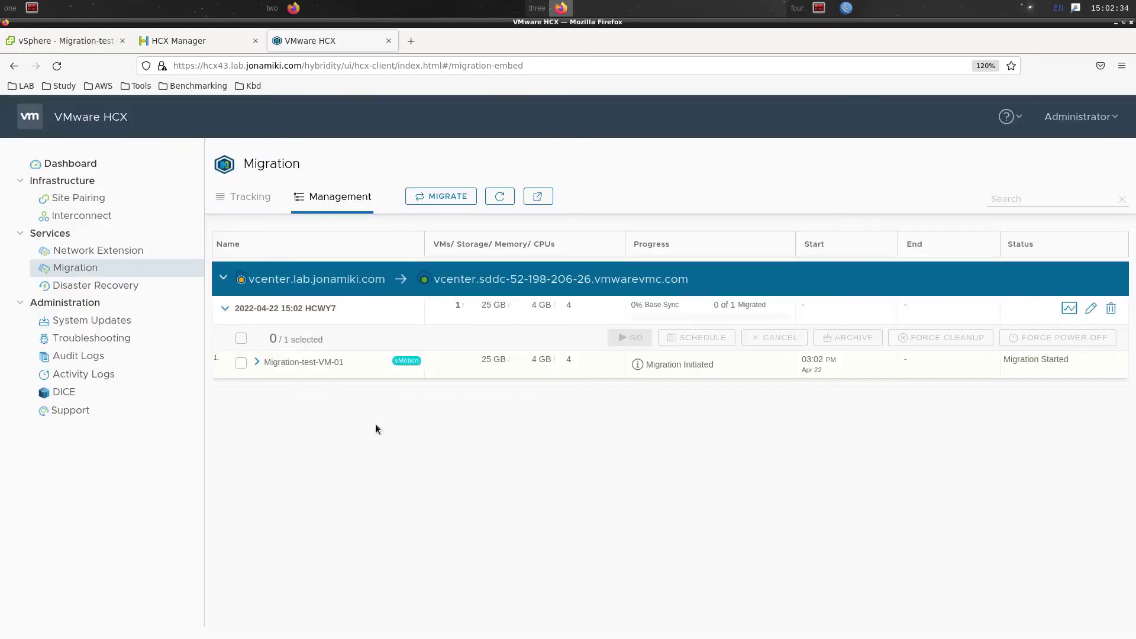
left_click(260, 201)
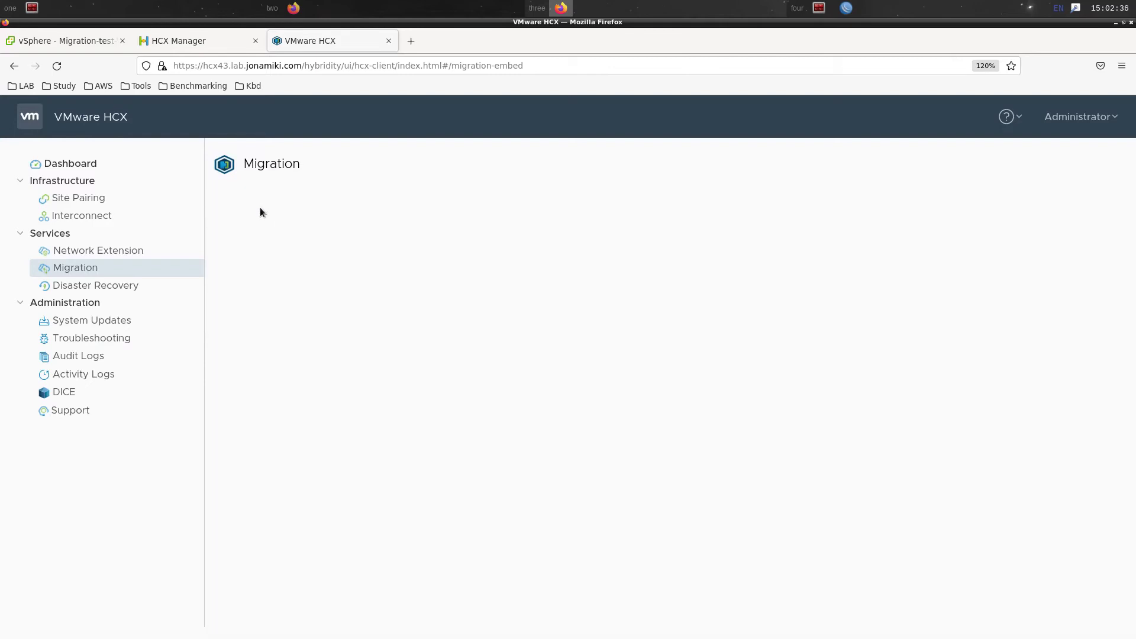
left_click(241, 308)
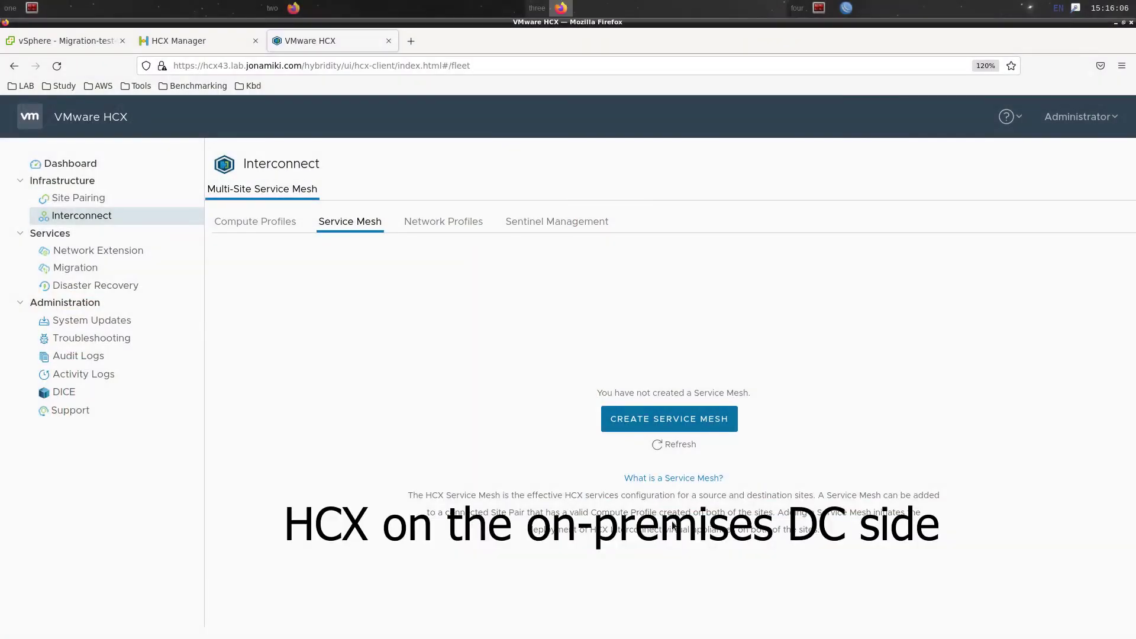
Rename hcx-compute-profile-public-internet to hcx-compute-profile-private-network
left_click(238, 222)
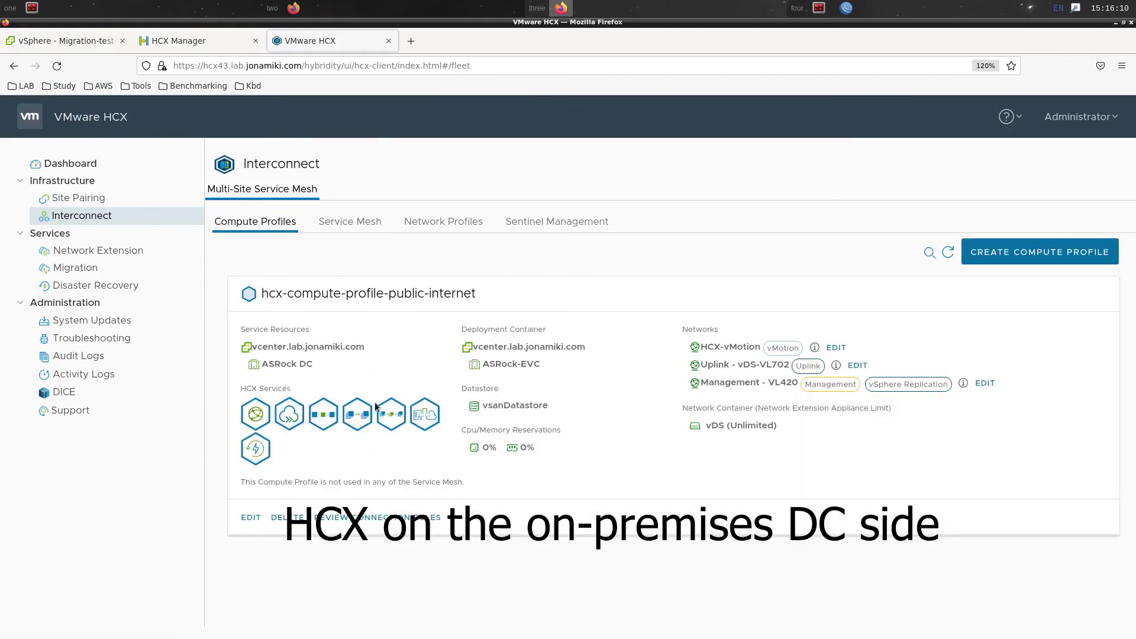
left_click(251, 518)
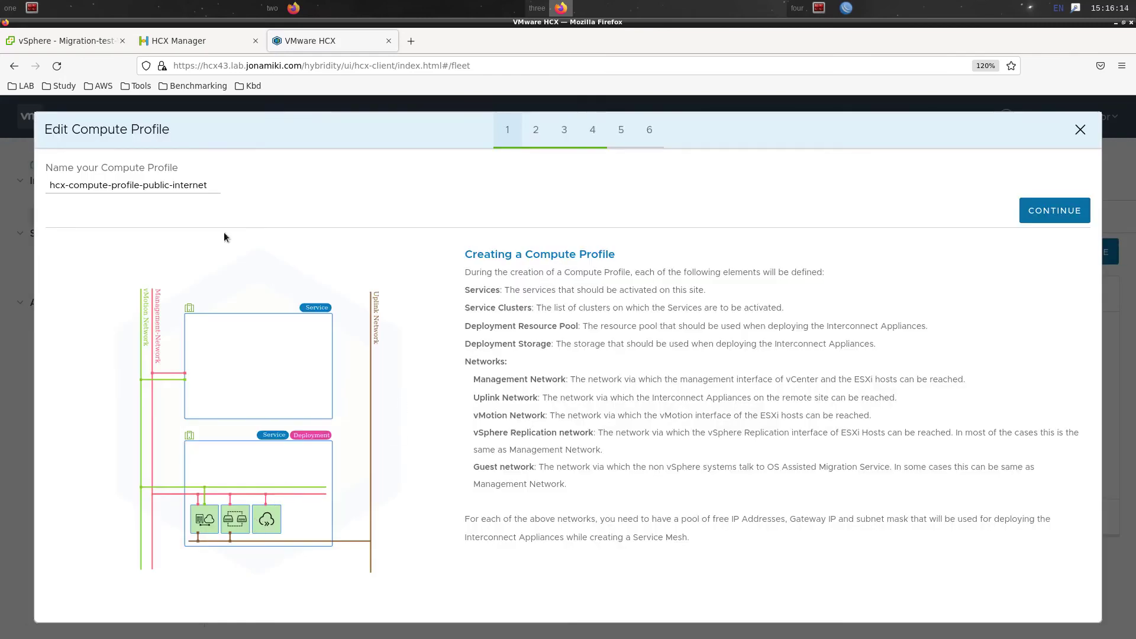
left_click_drag(142, 186, 262, 184)
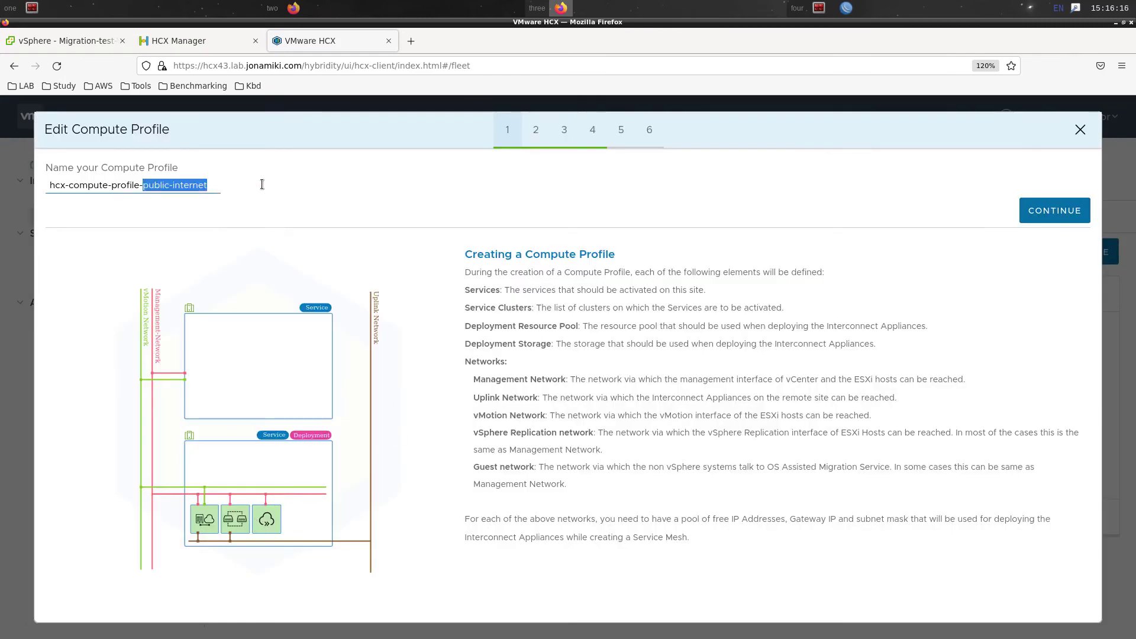
type("private")
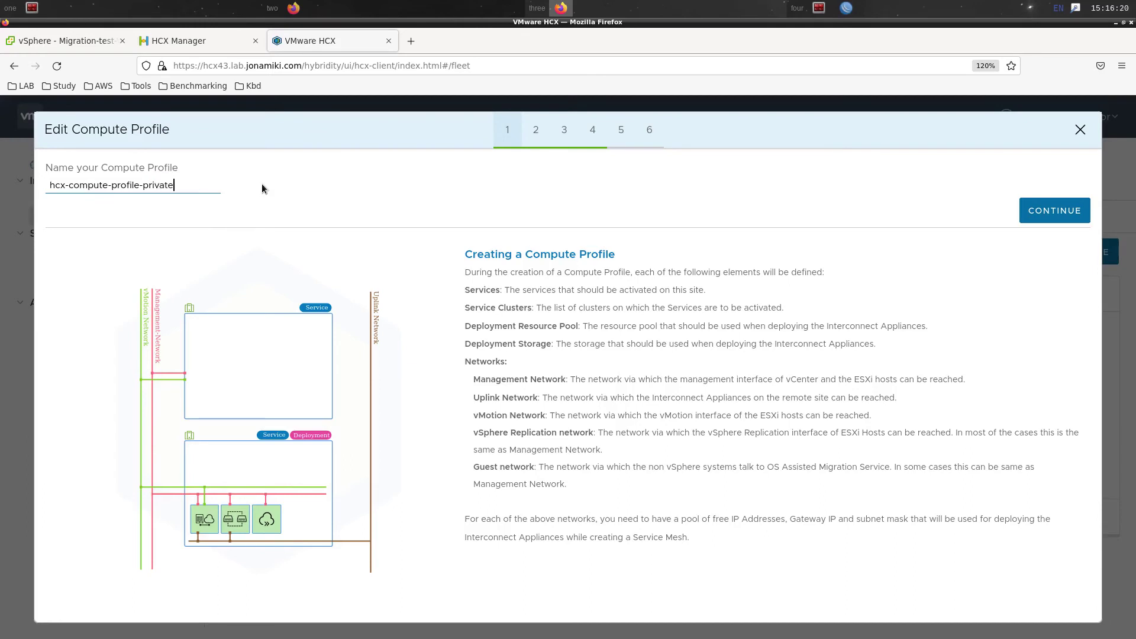
type("-network")
Keep all remaining compute profile settings unchanged and save the profile
left_click(1049, 213)
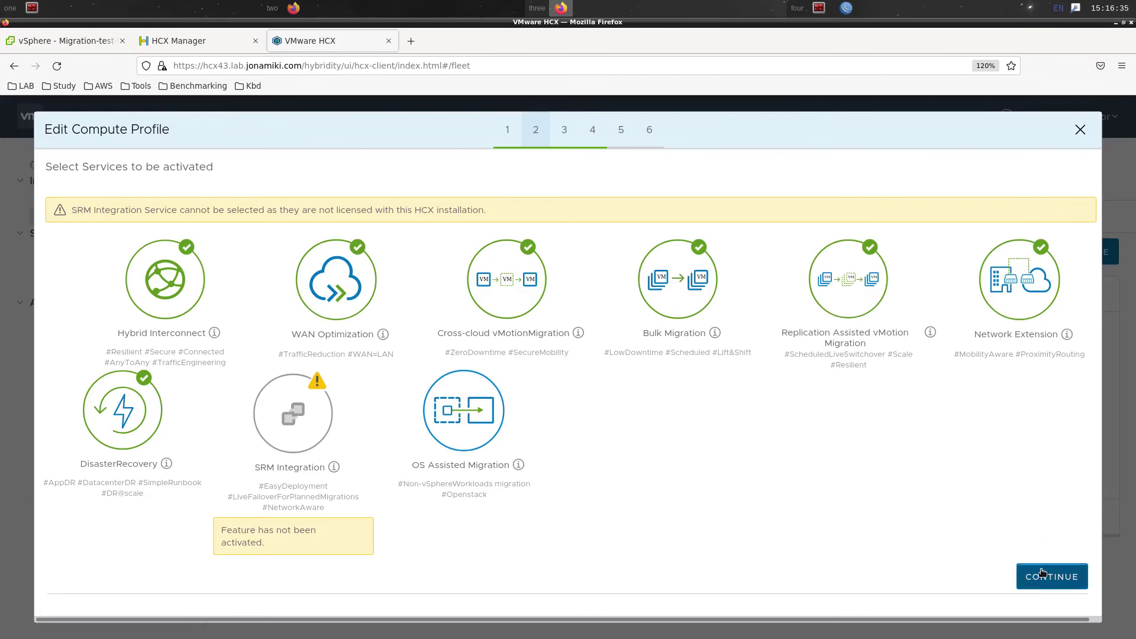
left_click(1042, 575)
left_click(1064, 219)
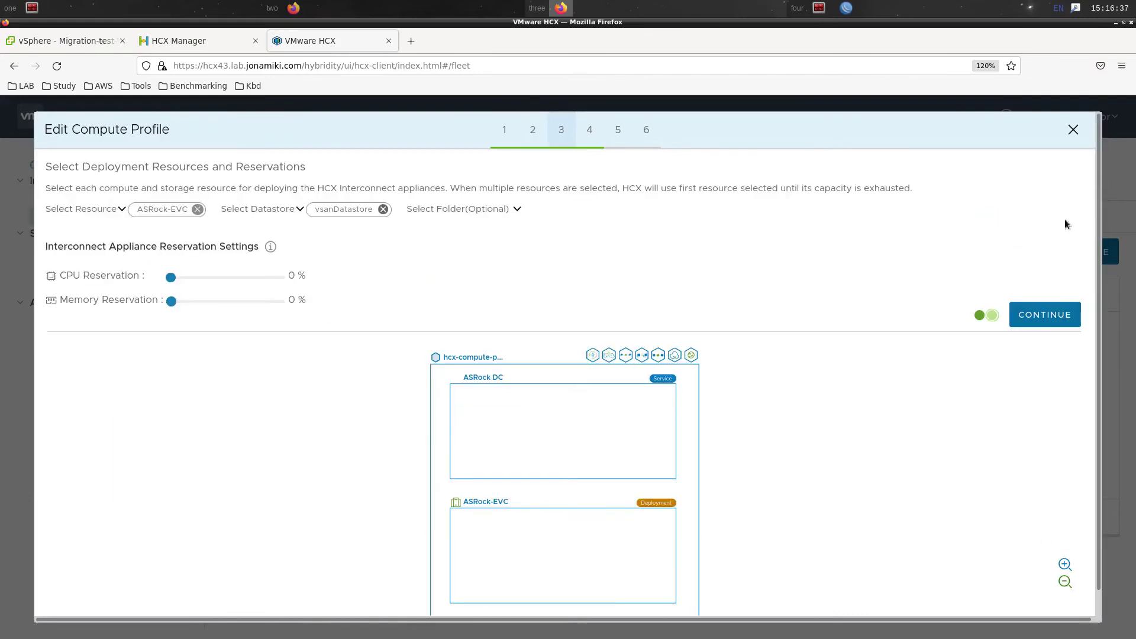
left_click(1058, 325)
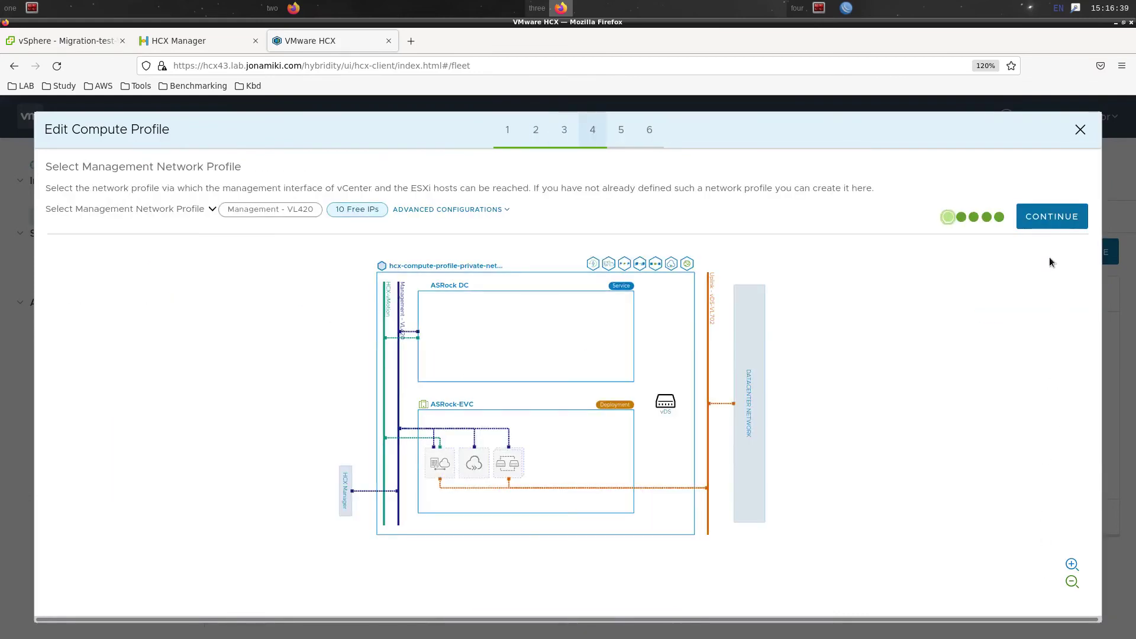
left_click(1047, 215)
left_click(1044, 301)
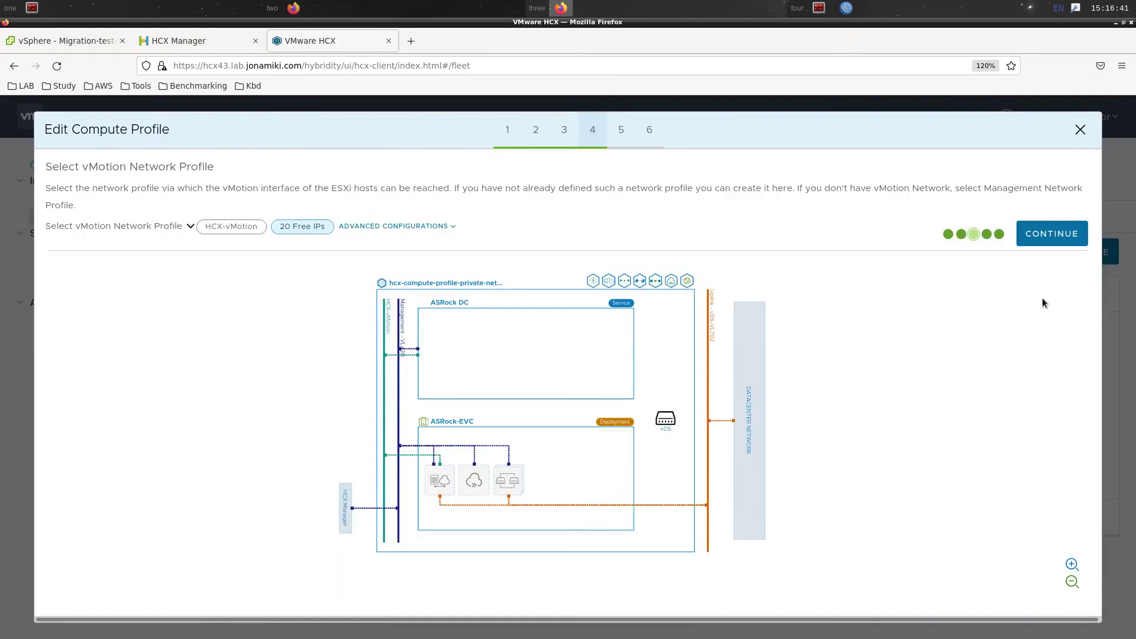
left_click(1044, 242)
left_click(1037, 237)
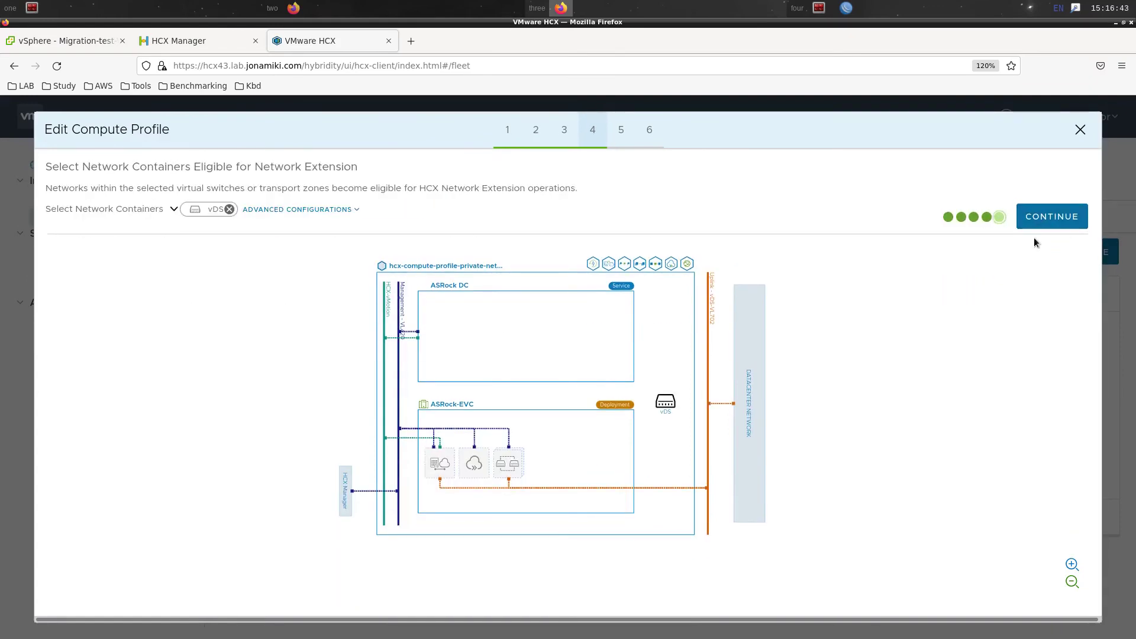
left_click(1035, 234)
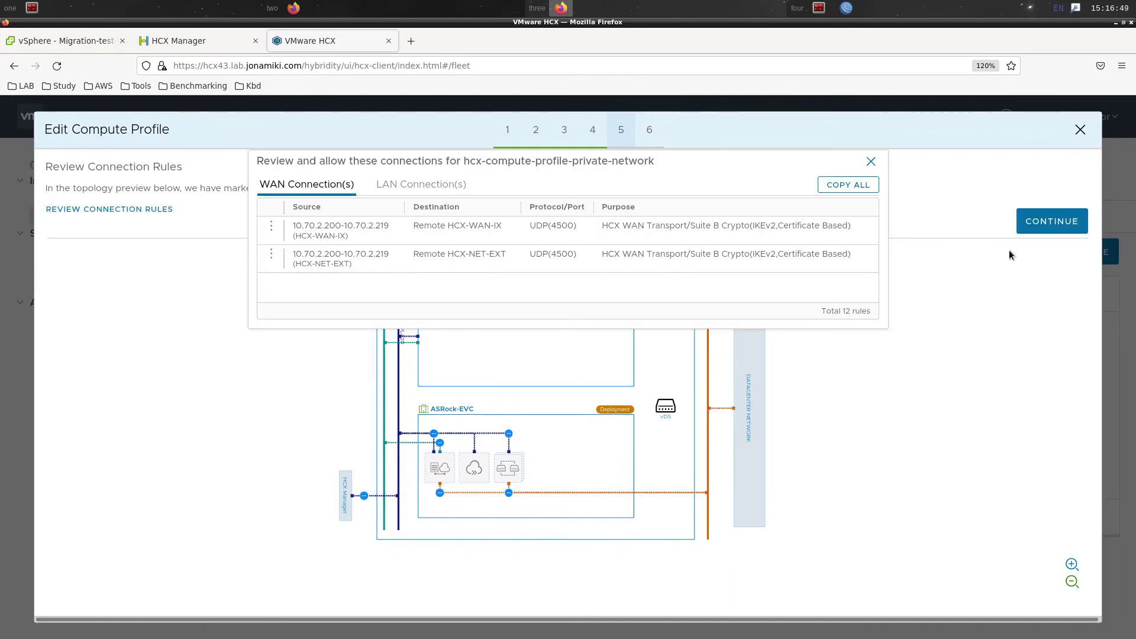
left_click(1063, 227)
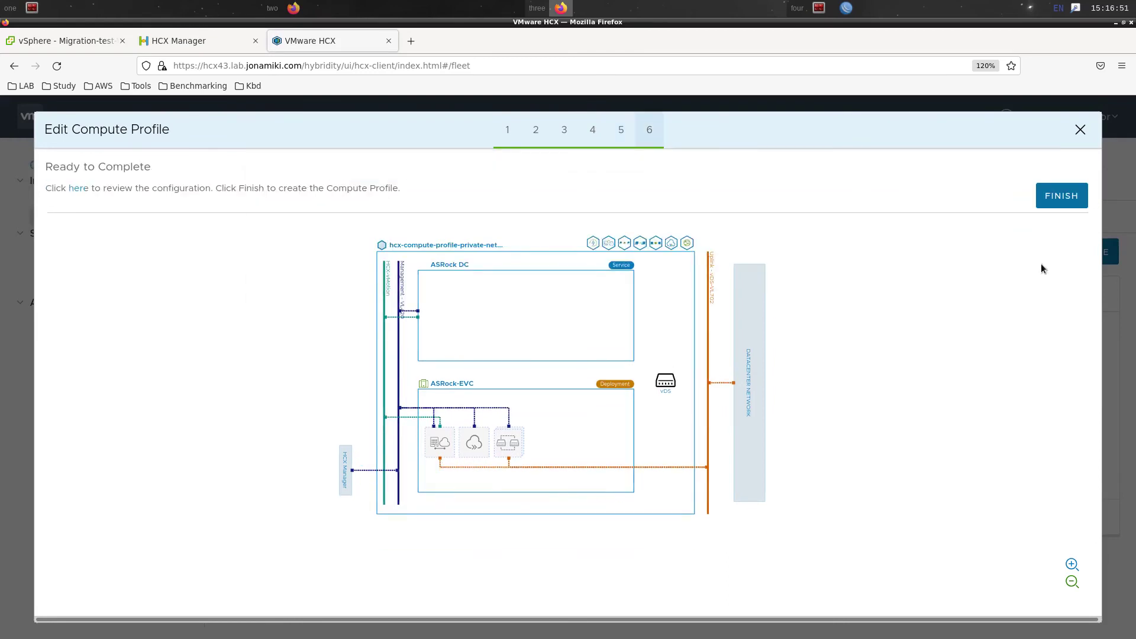
left_click(1047, 195)
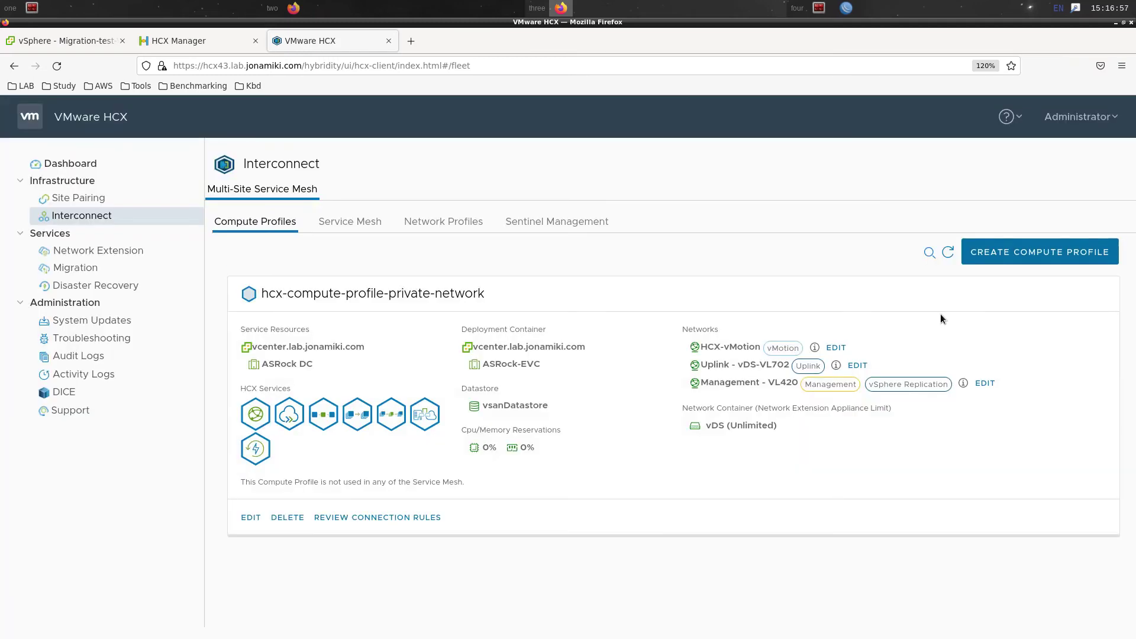
In the VMC vSphere Client's HCX Interconnect, open the externalNetwork uplink profile from Compute Profiles
left_click(373, 5)
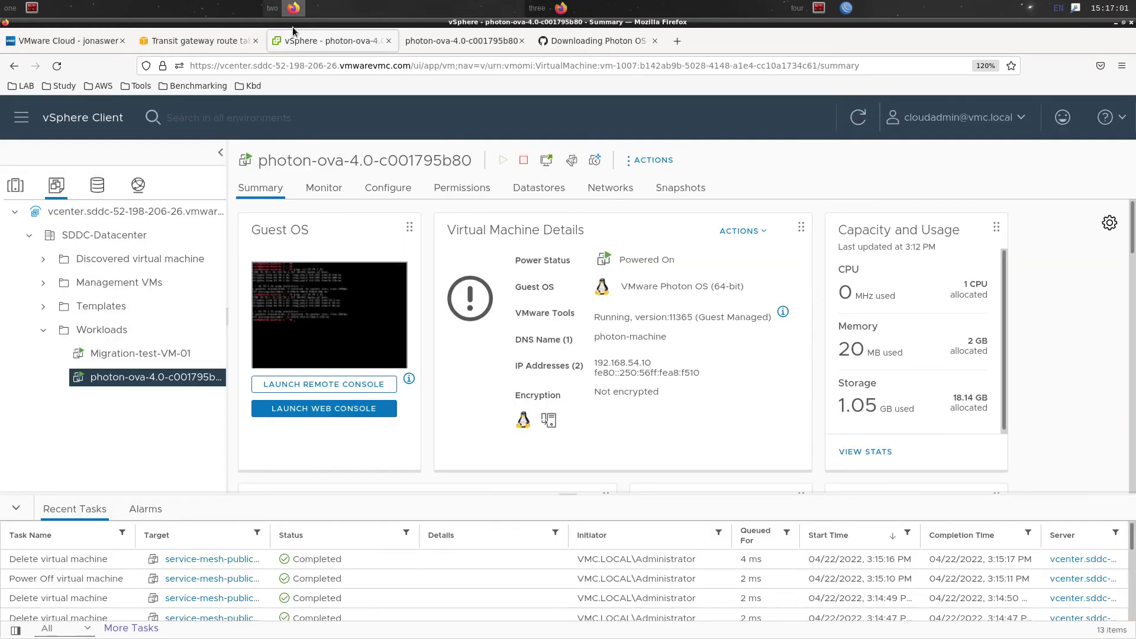
left_click(18, 124)
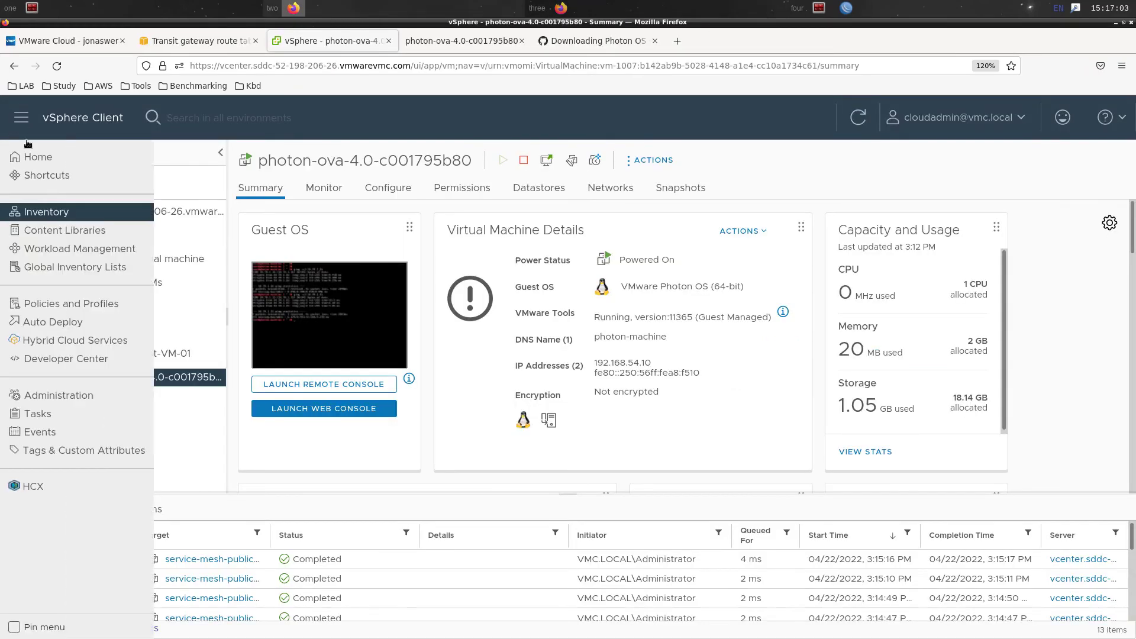
left_click(31, 490)
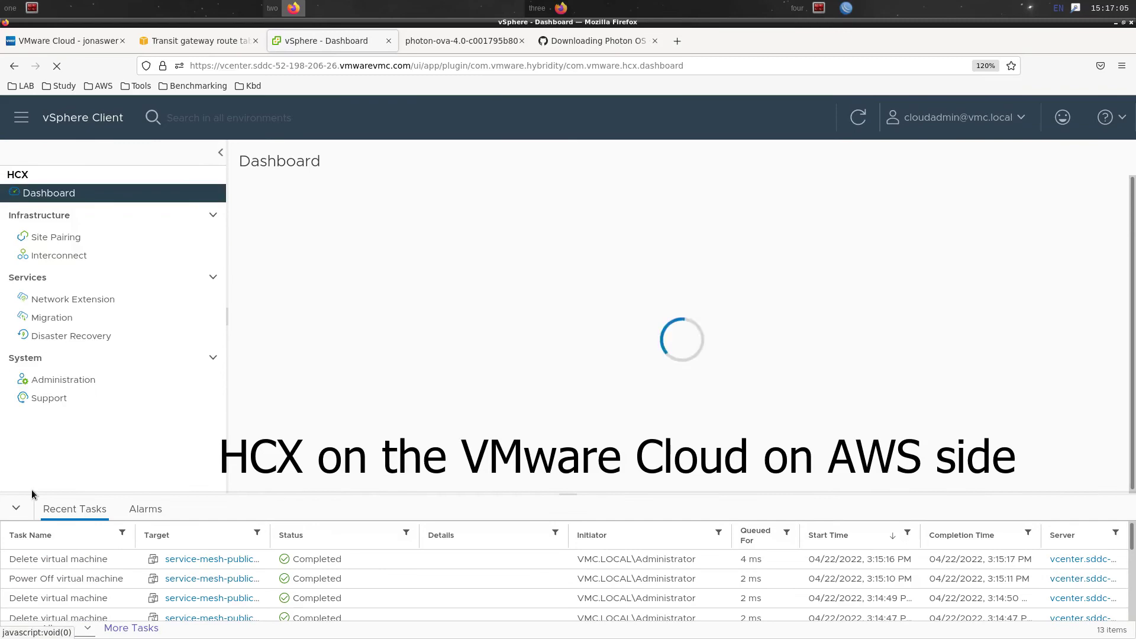
left_click(62, 253)
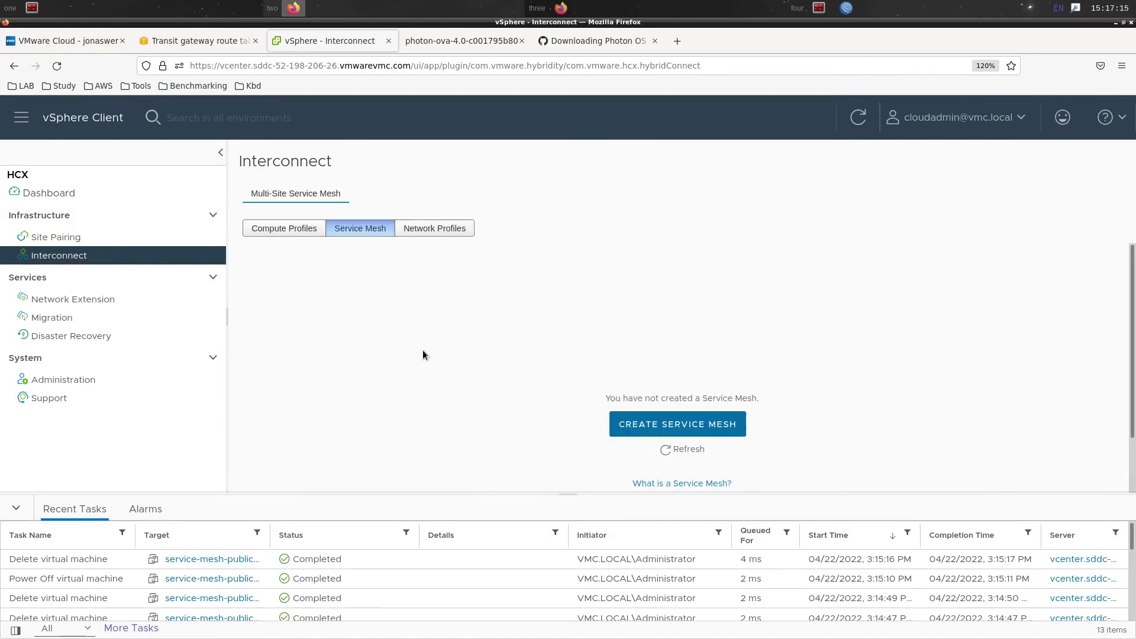
left_click(413, 233)
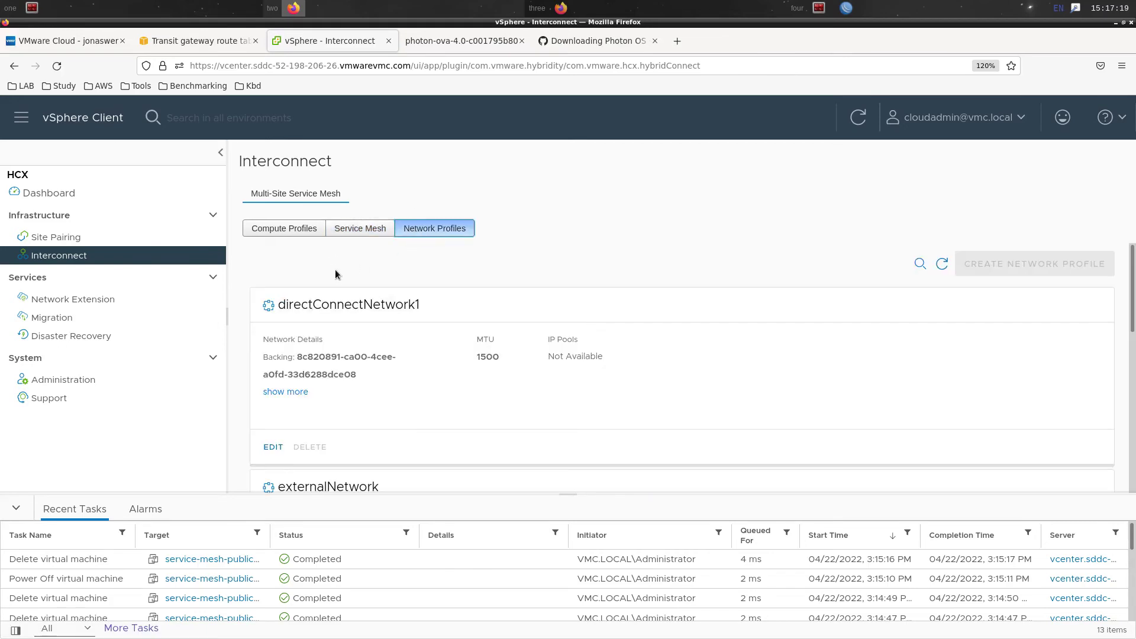
left_click(299, 229)
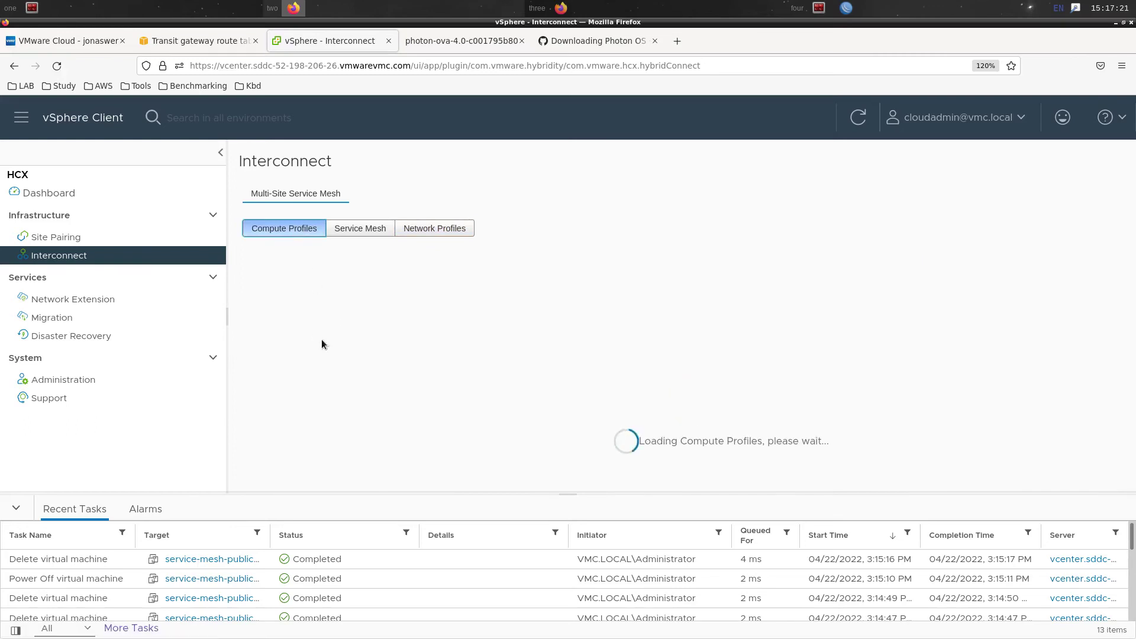
scroll(1042, 447, "down", 1)
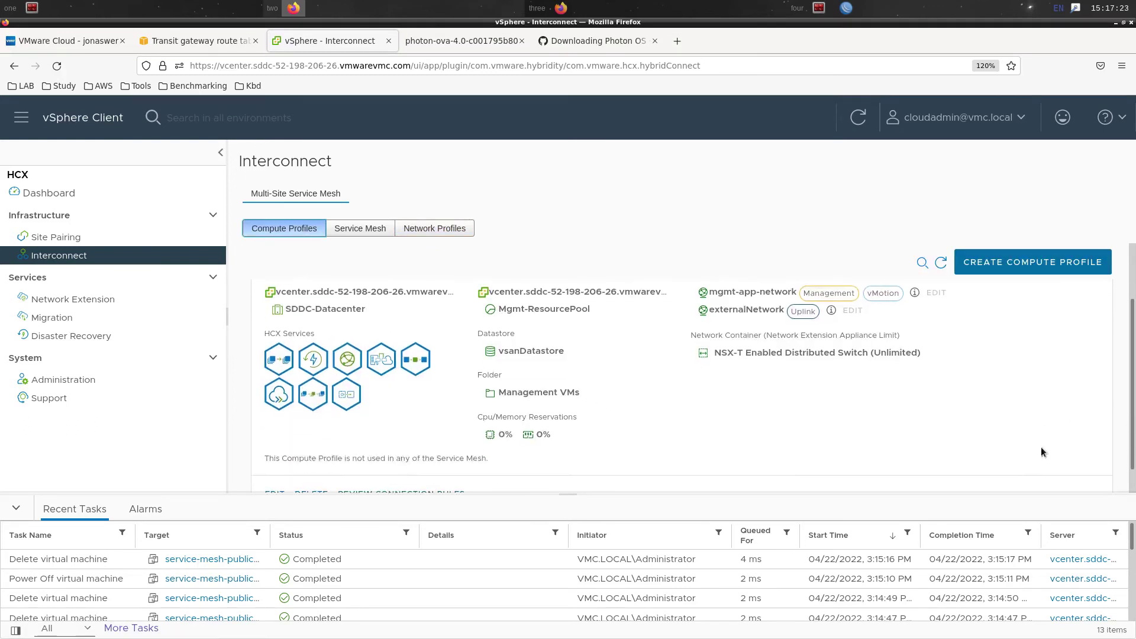
scroll(848, 410, "up", 1)
left_click(731, 375)
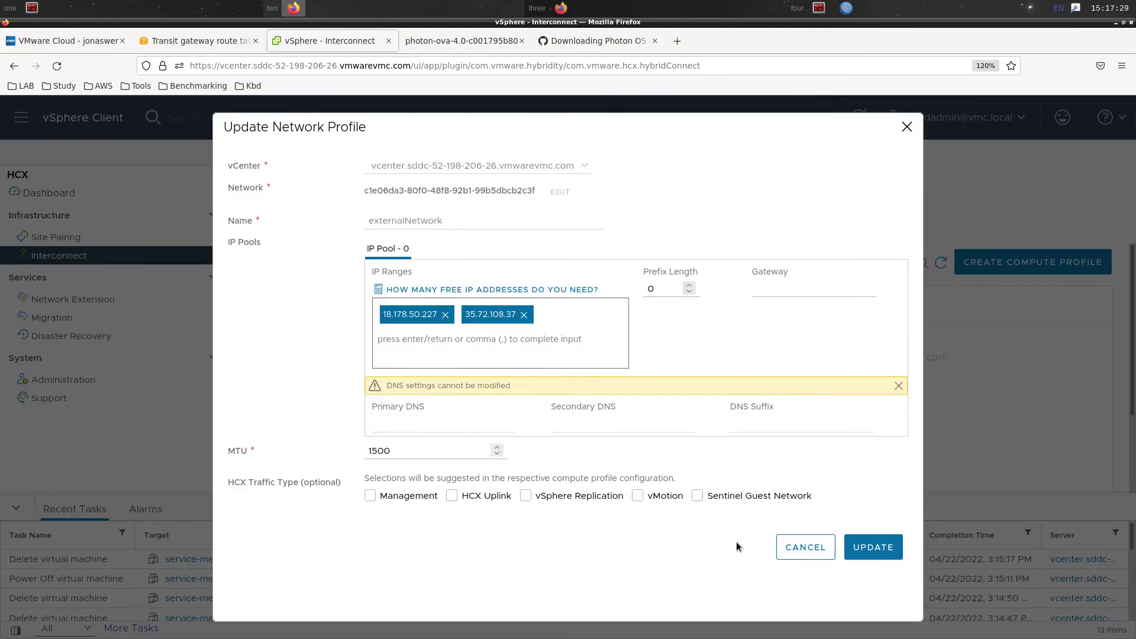
Leave externalNetwork unchanged and give directConnectNetwork1 the IP range 10.252.200.10-10.252.200.19
left_click(802, 547)
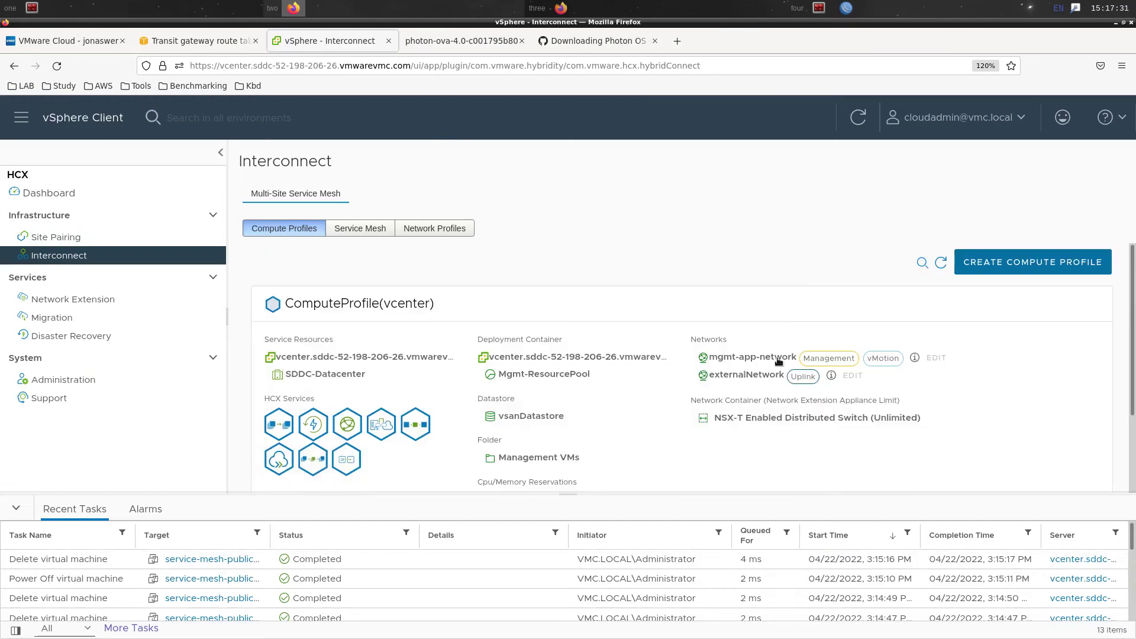
left_click(424, 230)
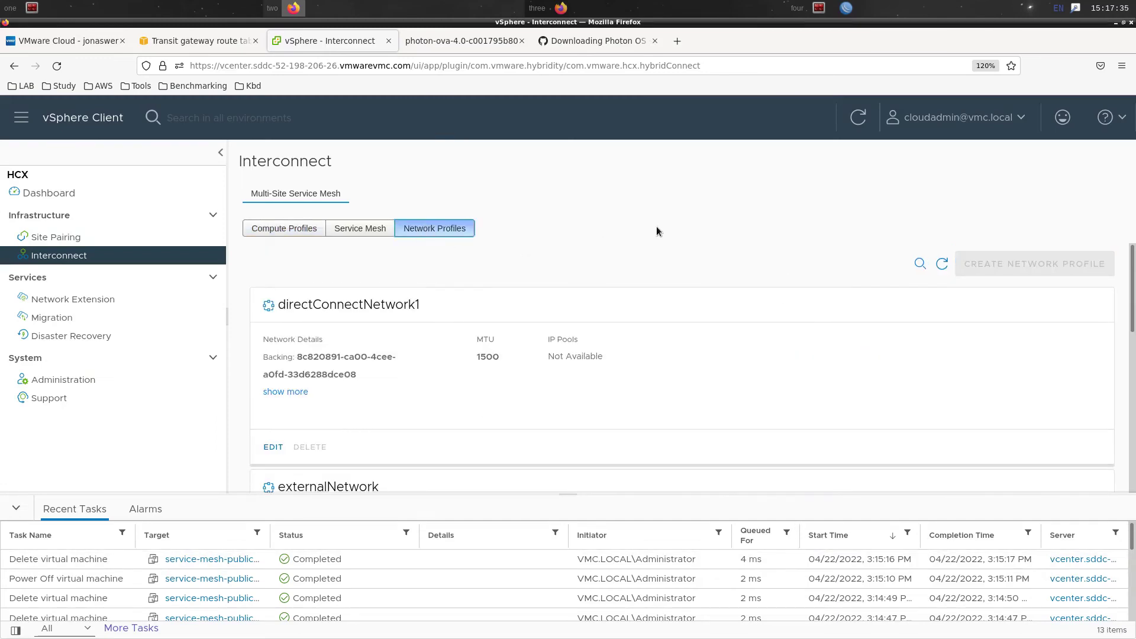
left_click(270, 448)
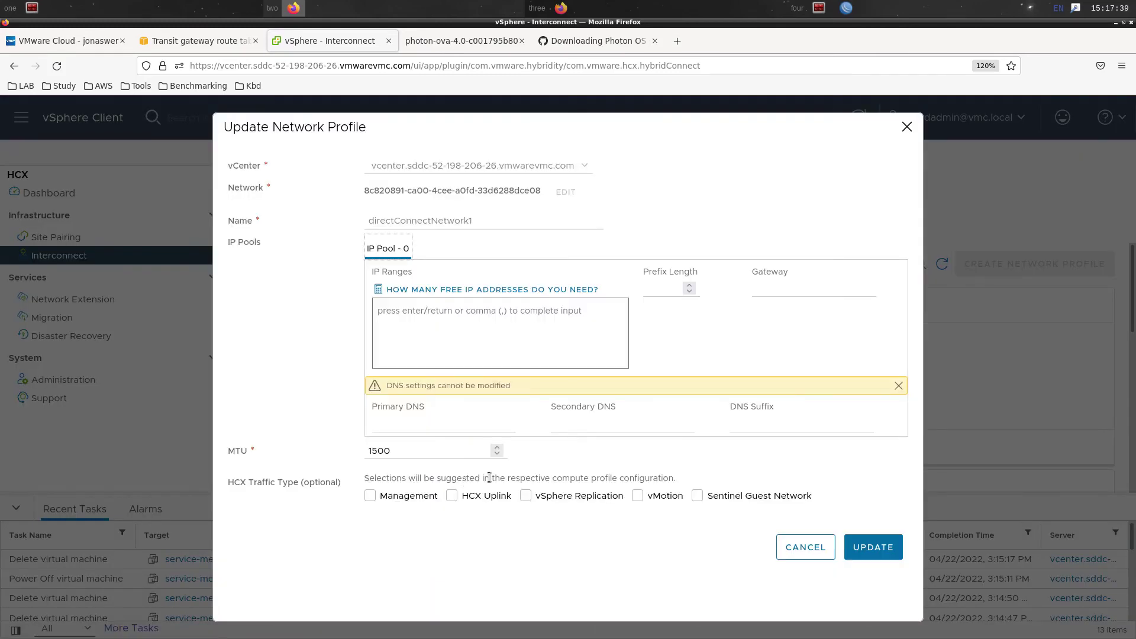
left_click(484, 312)
type("10.252.200.")
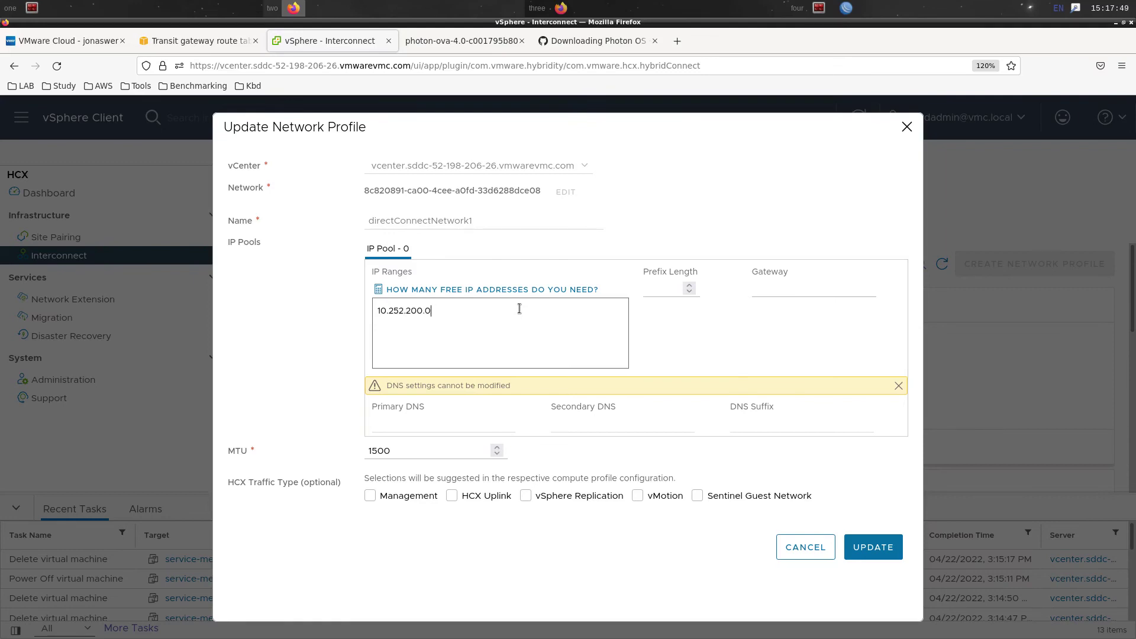
type("10-10.252.200.19")
Set directConnectNetwork1's prefix length 24, gateway 10.252.200.1 and HCX Uplink traffic type
left_click(658, 289)
type("24")
left_click(793, 289)
type("10.252")
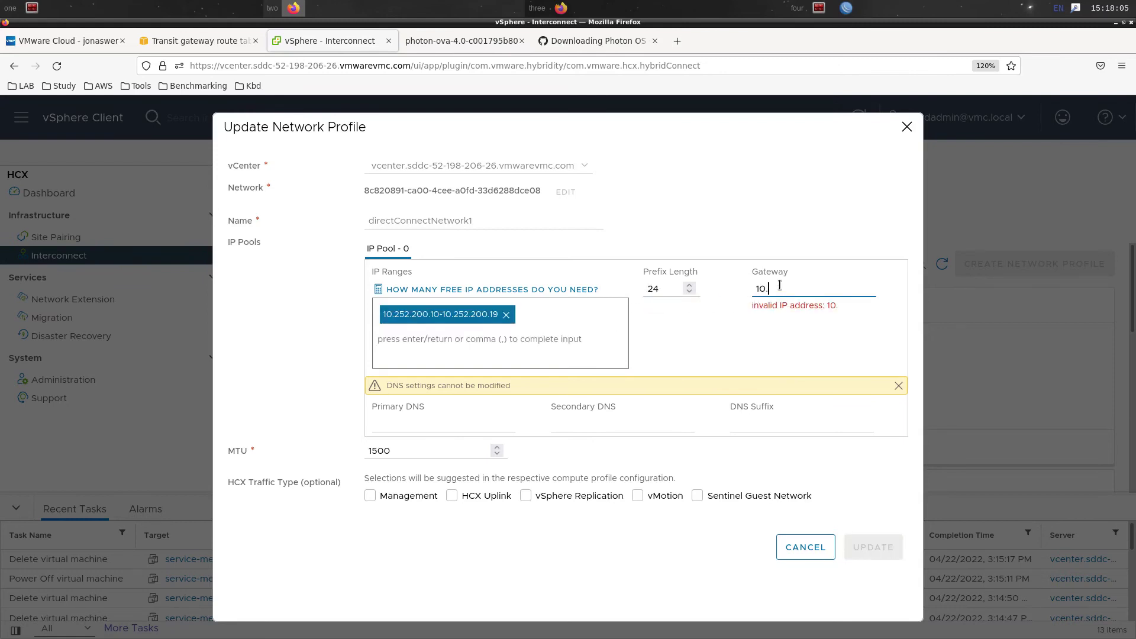
type(".200.1")
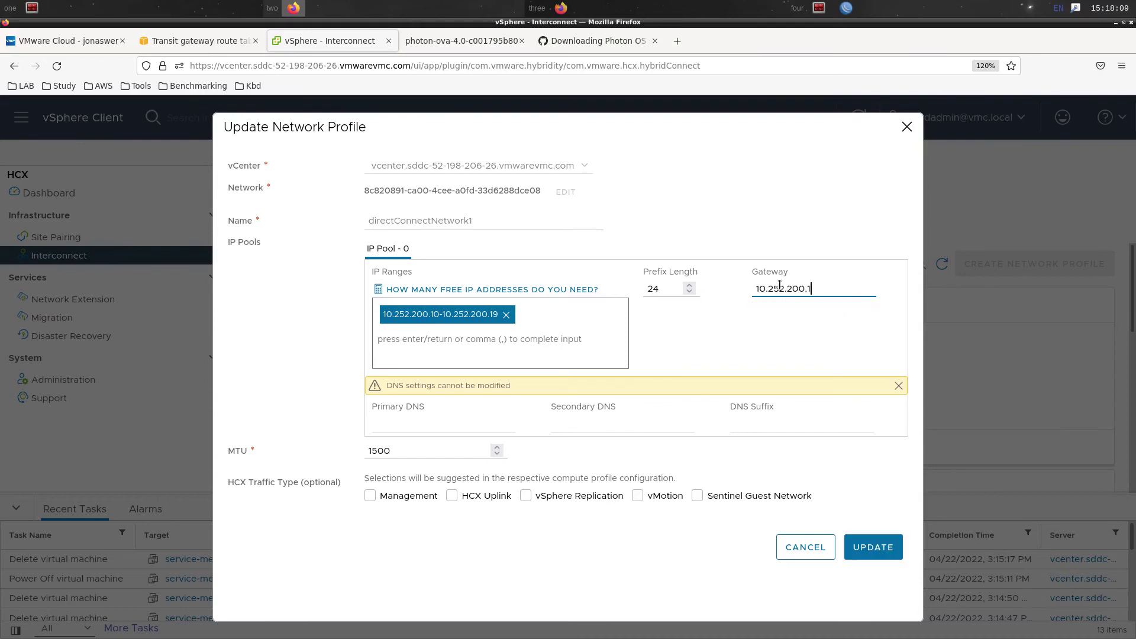
left_click(691, 541)
left_click(491, 499)
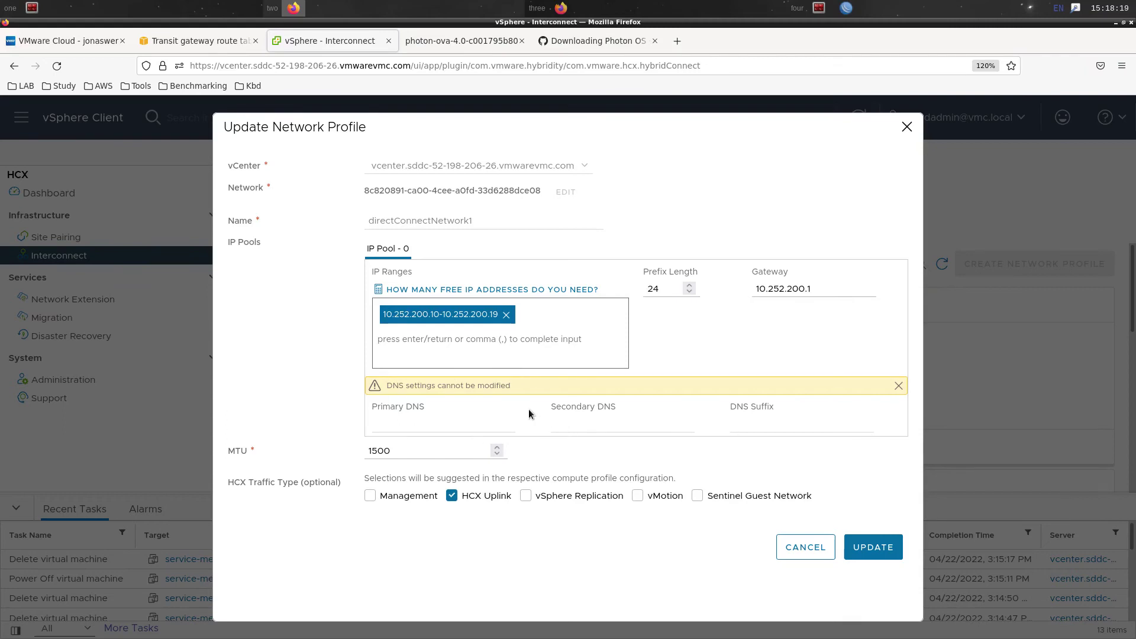
left_click(81, 41)
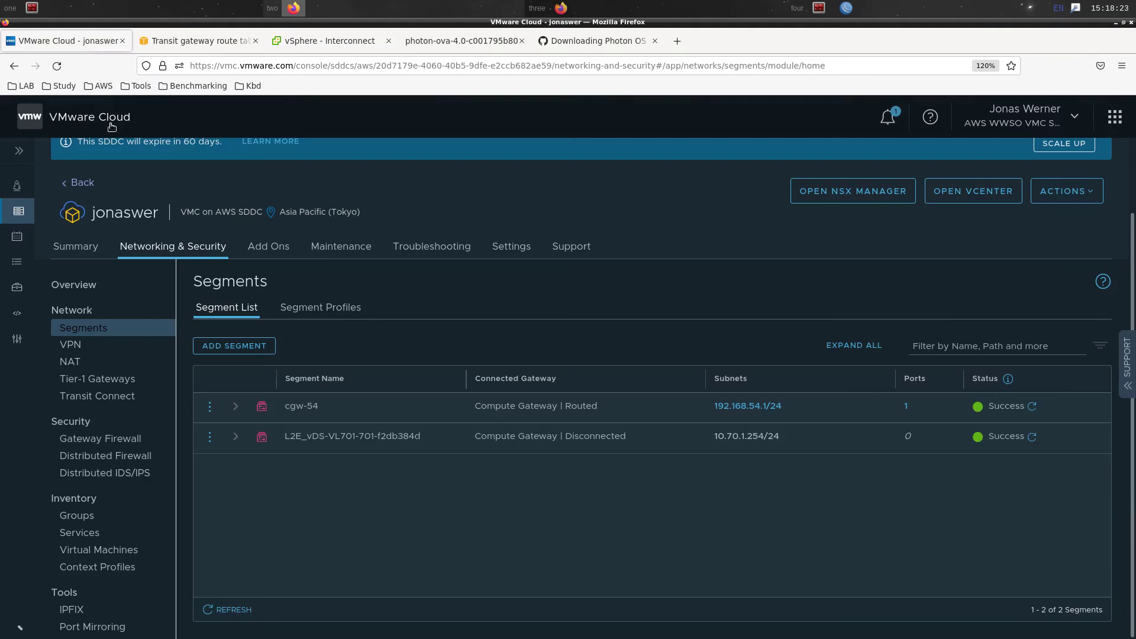
Check Transit Connect's advertised routes 10.2.0.0/16 and 192.168.54.0/24, then return to directConnectNetwork1
left_click(102, 399)
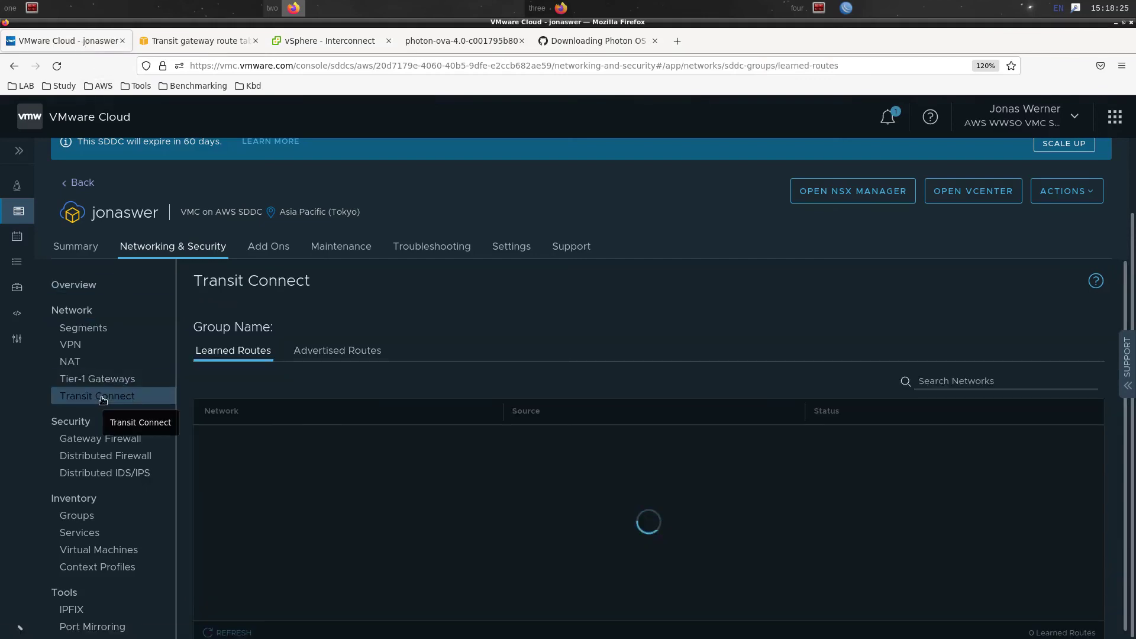
left_click(319, 358)
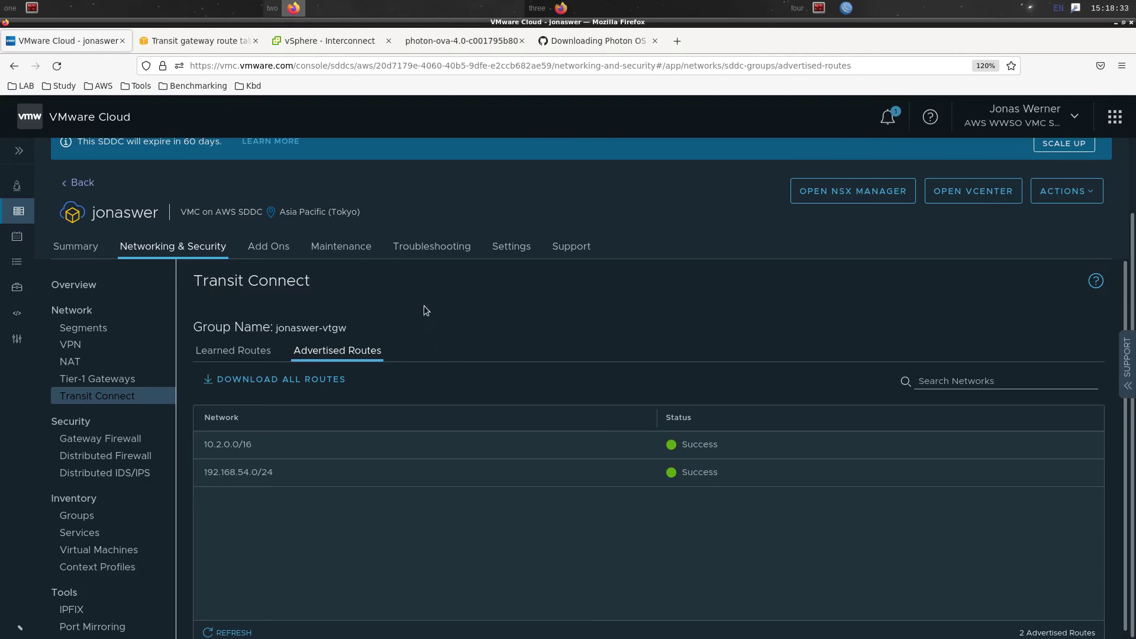
left_click(343, 42)
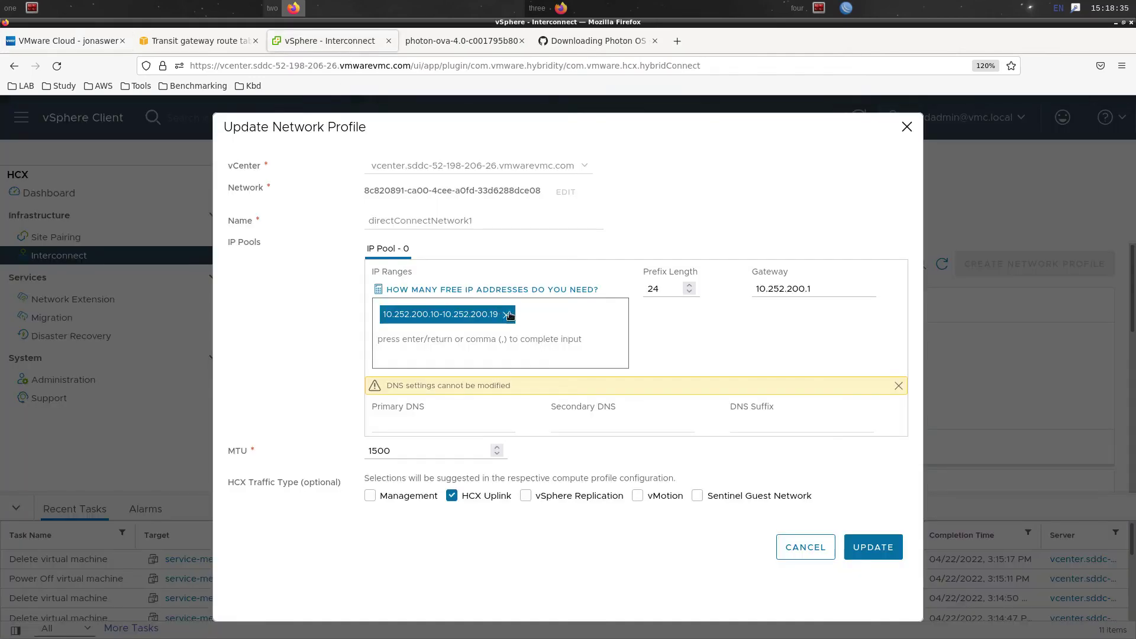
Save directConnectNetwork1 (10.252.200.10–10.252.200.19, gateway 10.252.200.1) and bring up the ComputeProfile(vcenter) card
left_click(873, 548)
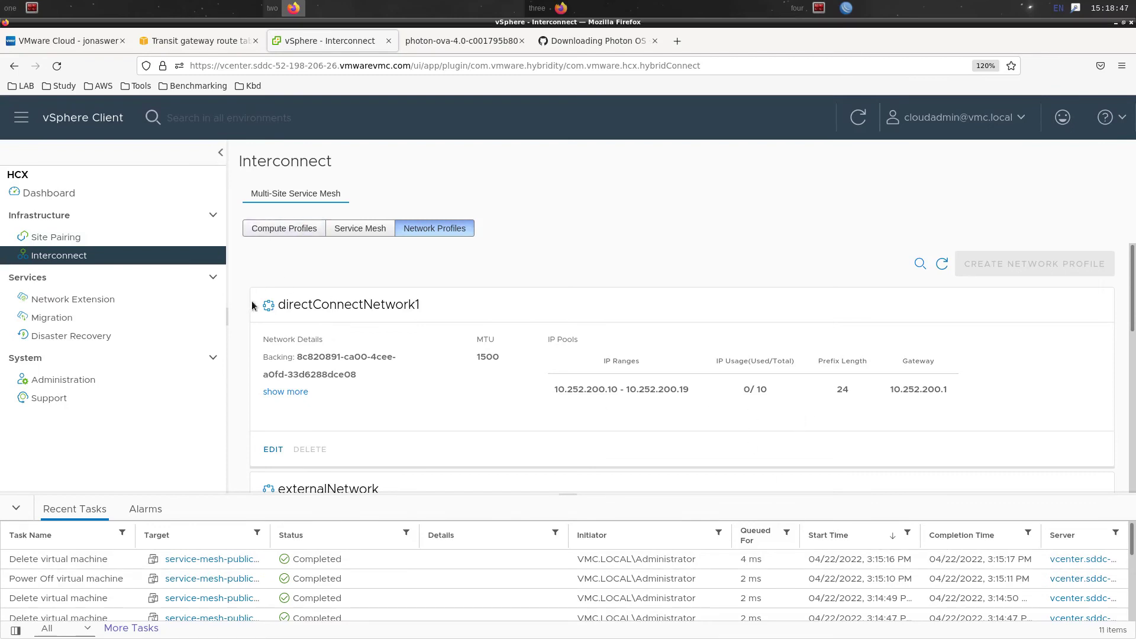
left_click(355, 233)
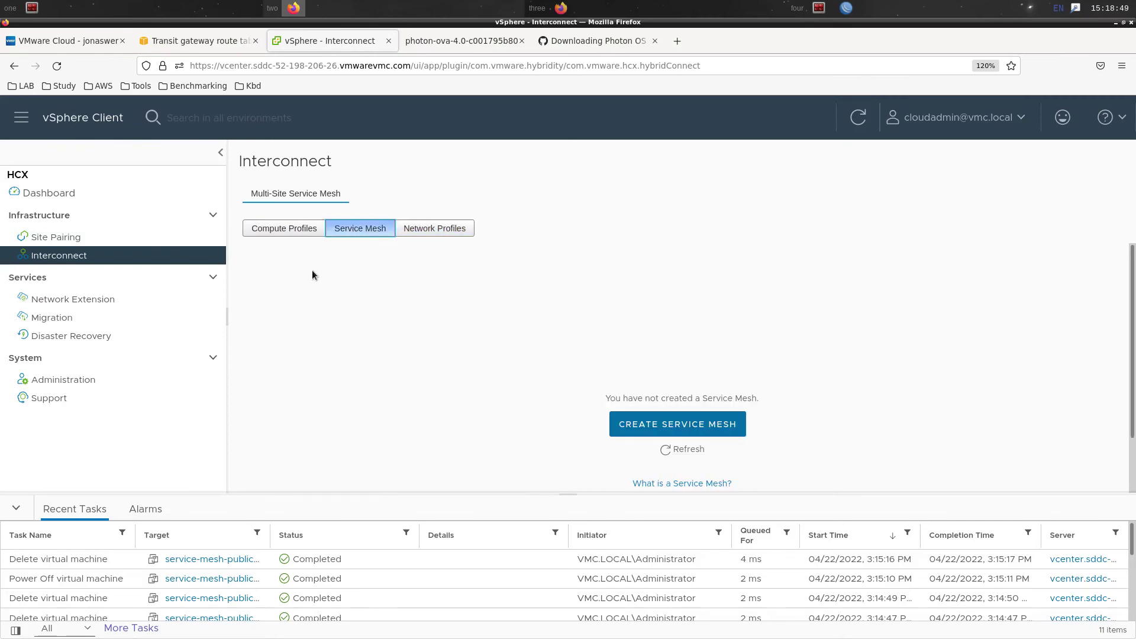
left_click(285, 229)
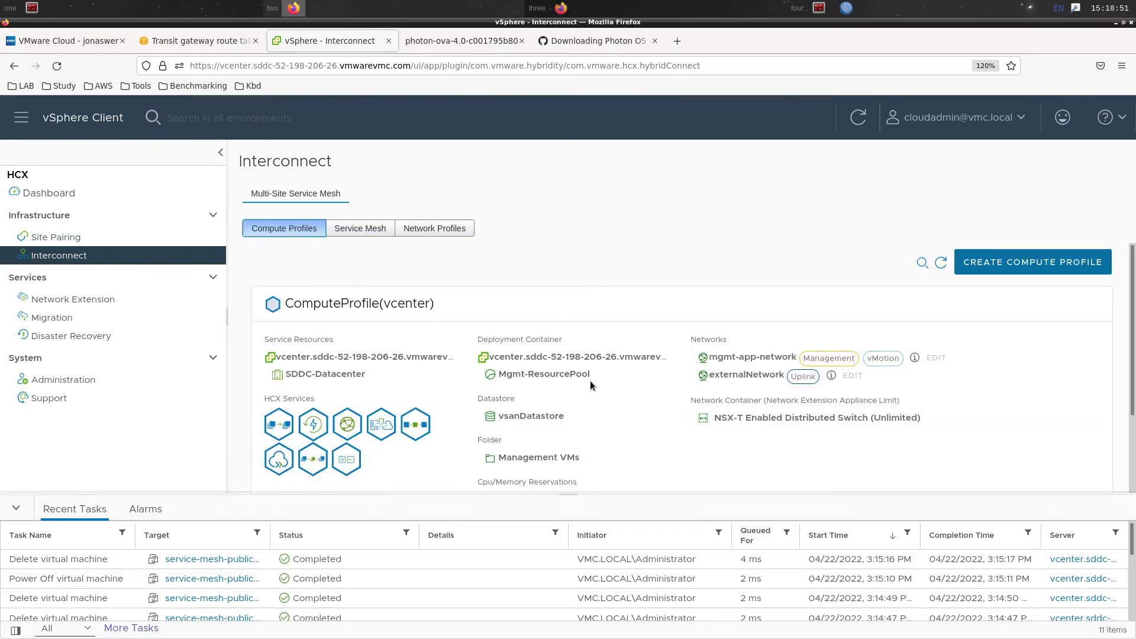
scroll(935, 358, "down", 3)
scroll(769, 372, "up", 3)
scroll(608, 381, "down", 3)
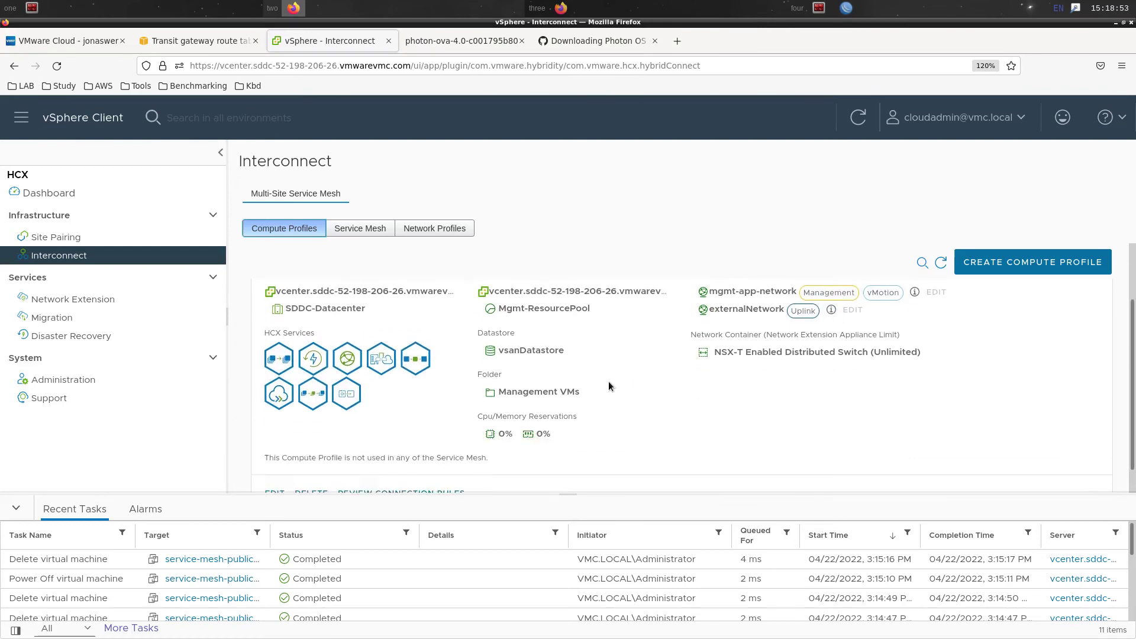
Edit ComputeProfile(vcenter), keeping its name, services, resources and management network unchanged
left_click(274, 468)
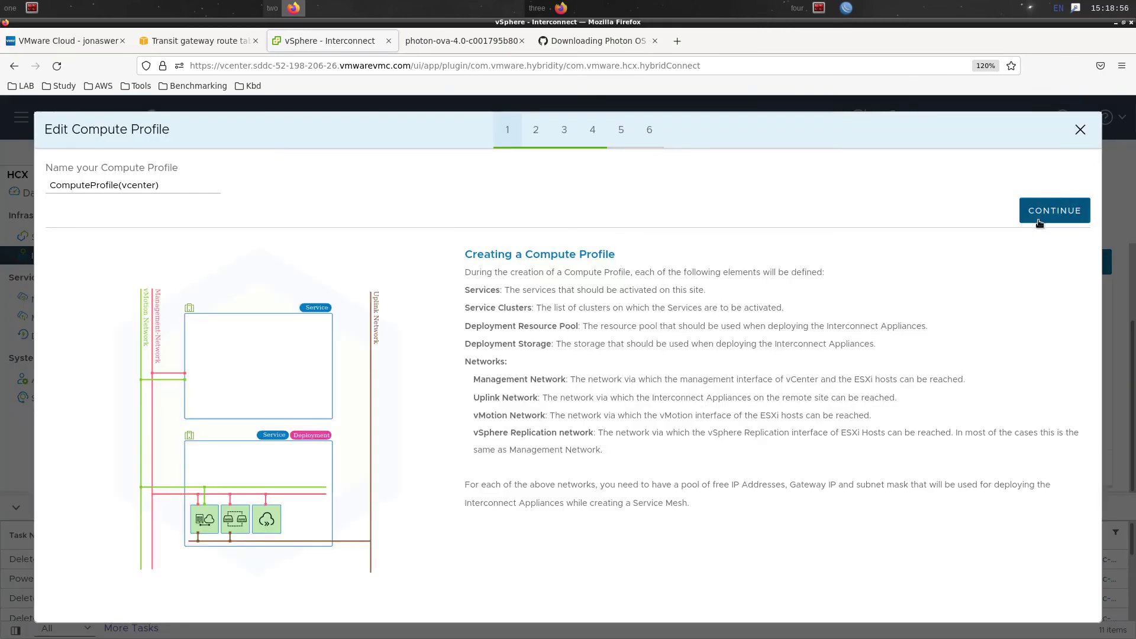
left_click(1040, 215)
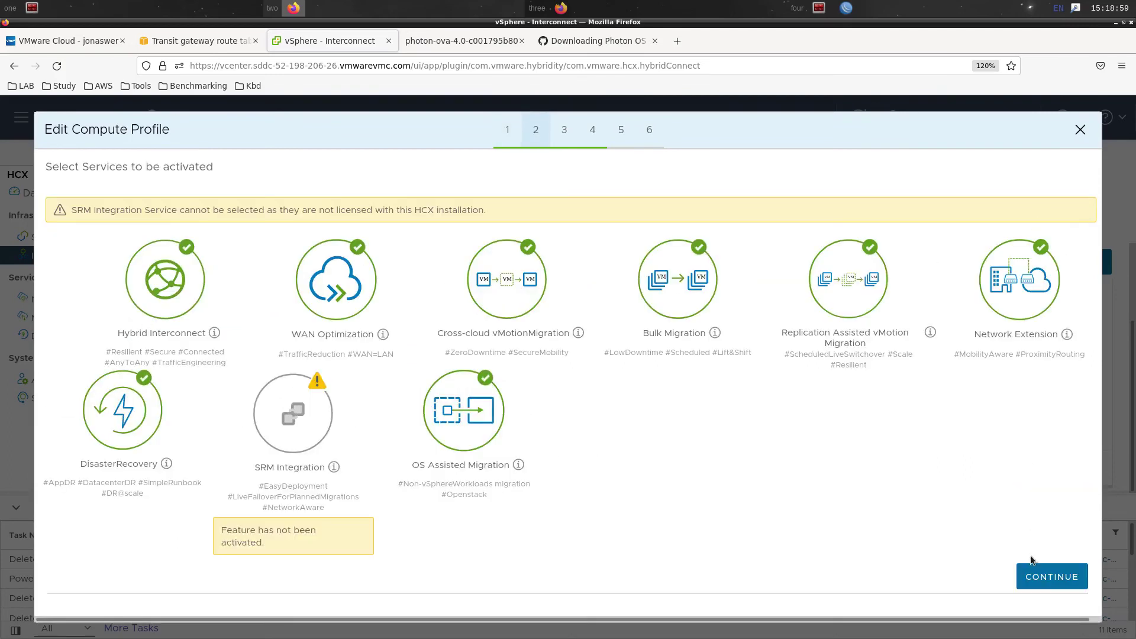
left_click(1044, 578)
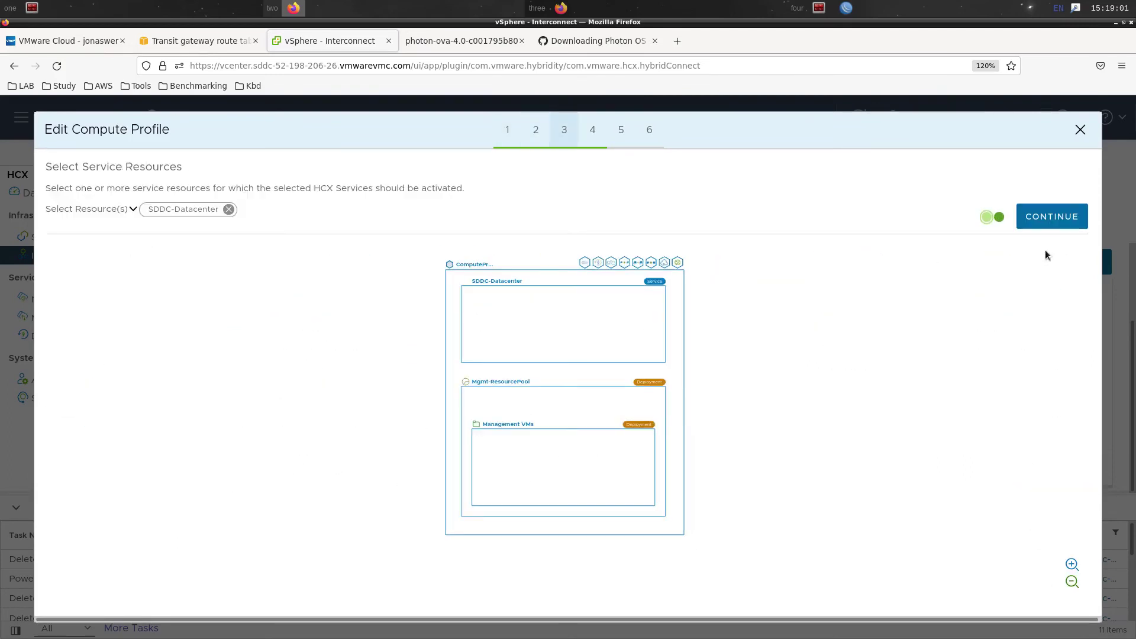
left_click(1057, 224)
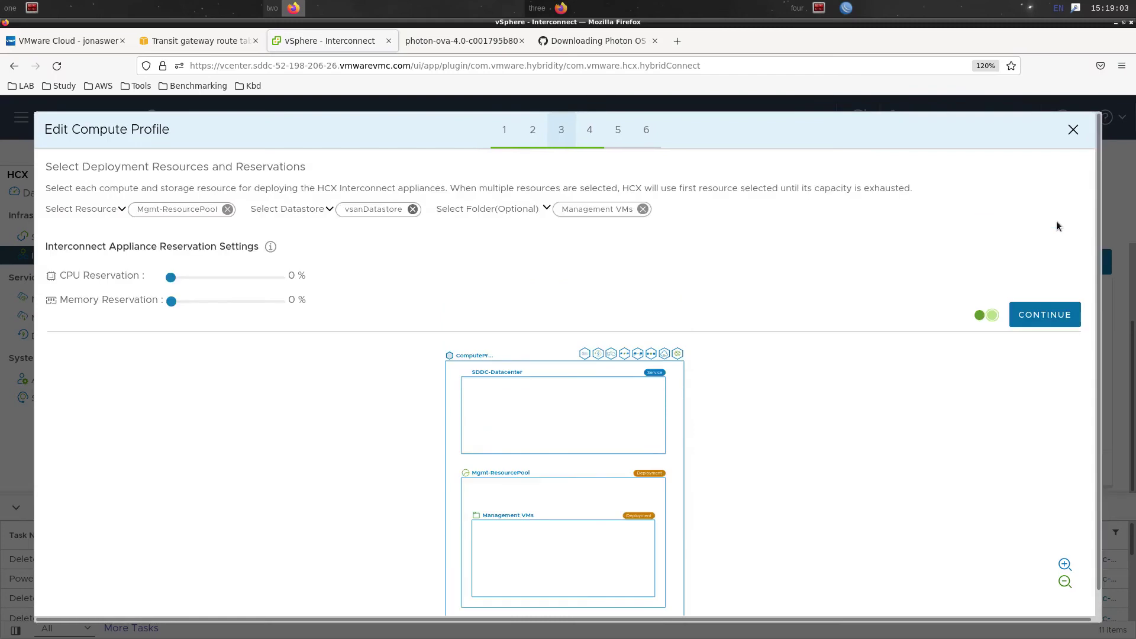
left_click(1045, 318)
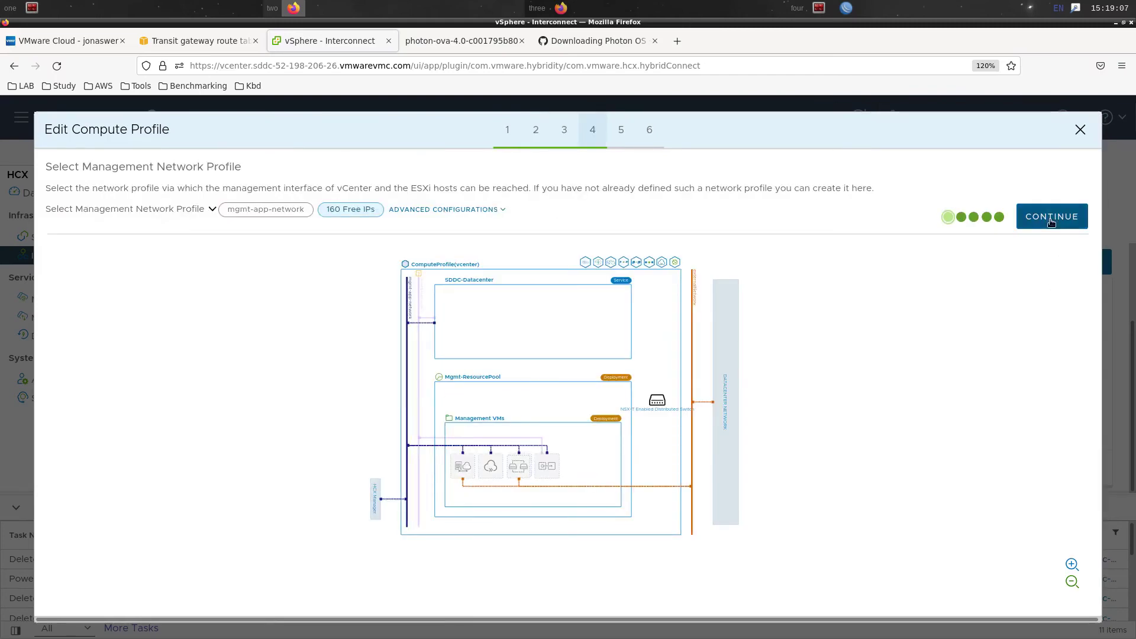
left_click(1047, 216)
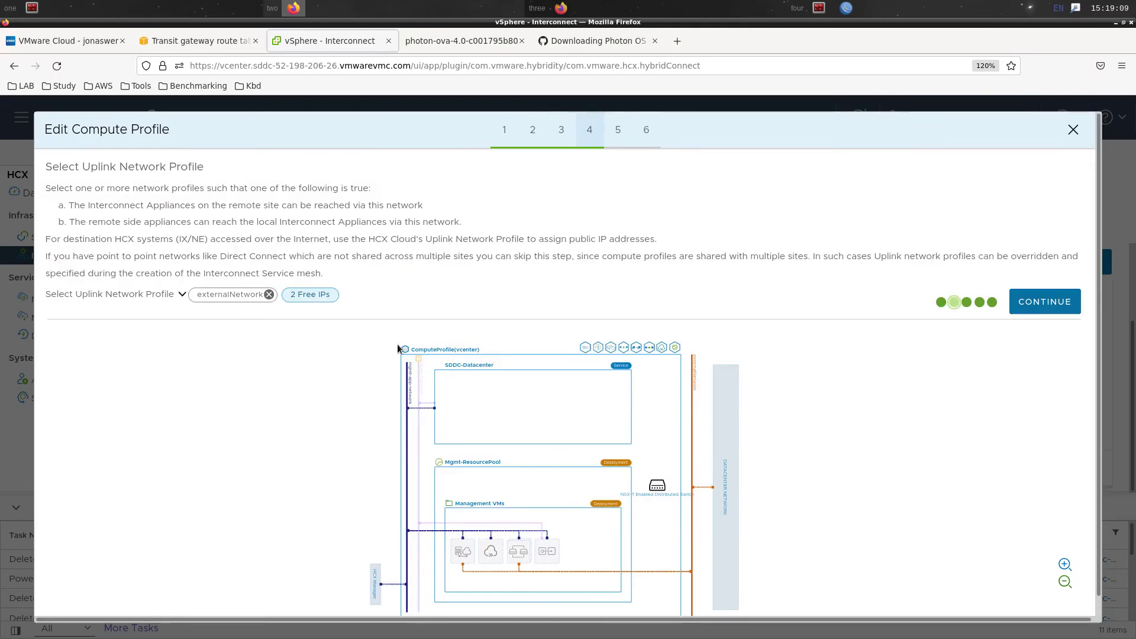
Replace externalNetwork with directConnectNetwork1 as the compute profile's uplink network
left_click(178, 299)
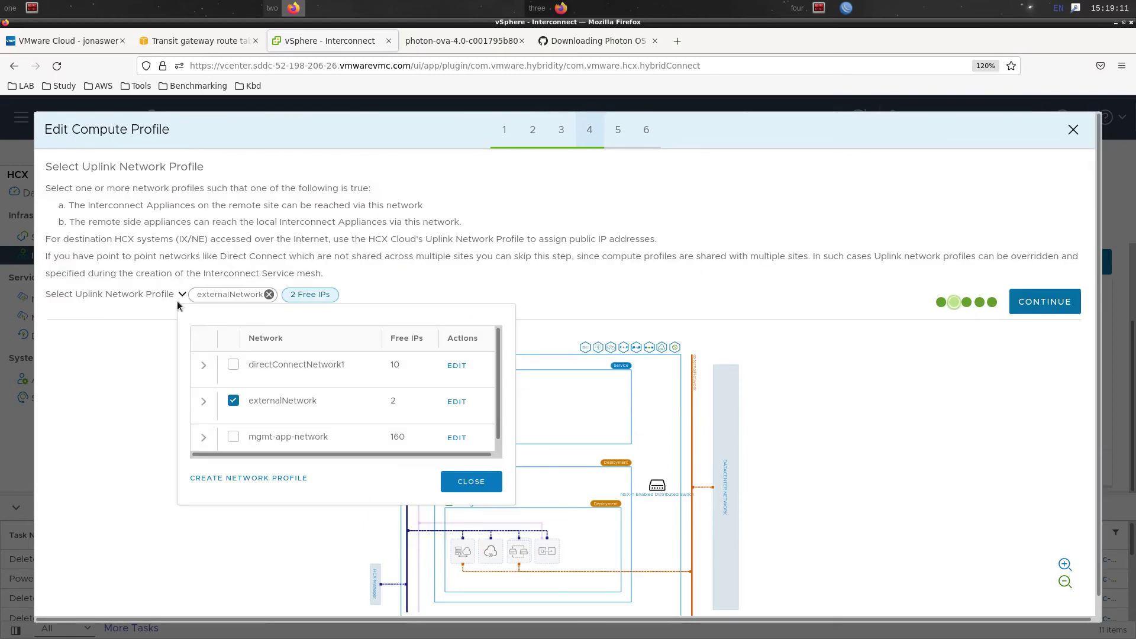
left_click(233, 401)
left_click(233, 365)
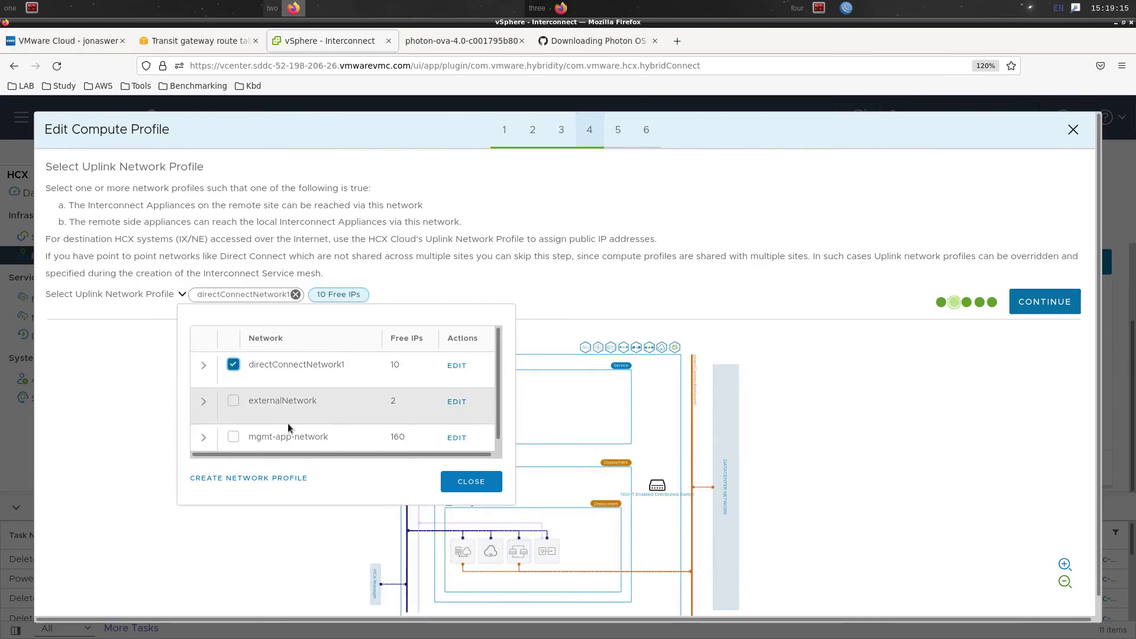
left_click(485, 481)
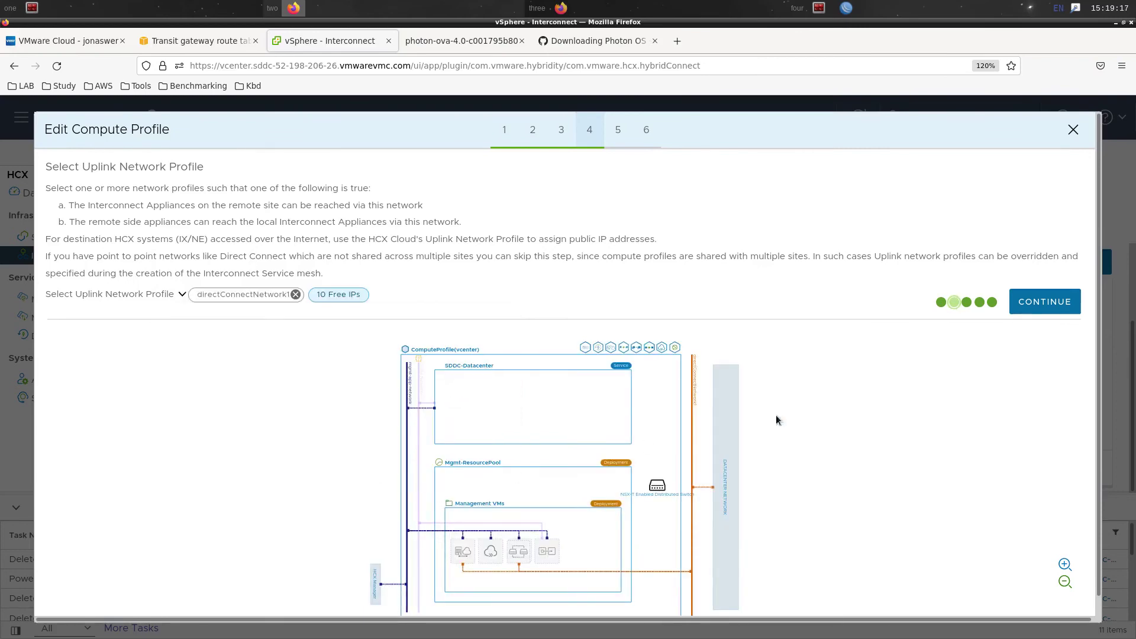
left_click(1033, 303)
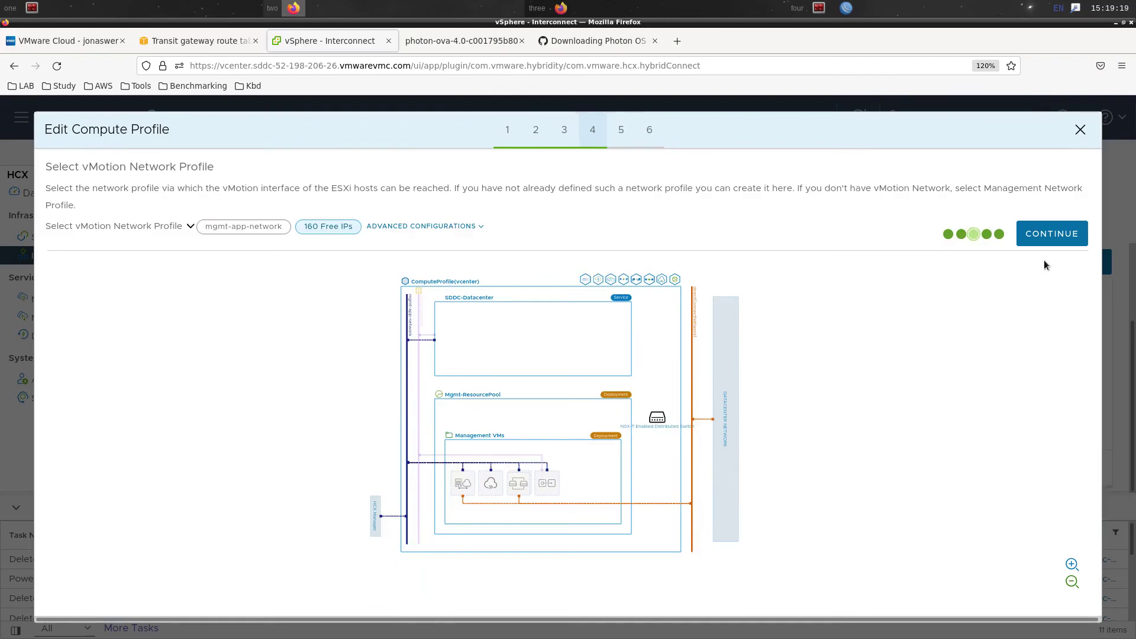
Use mgmt-app-network for vSphere Replication, review the 16 connection rules, and finish the profile
left_click(1047, 234)
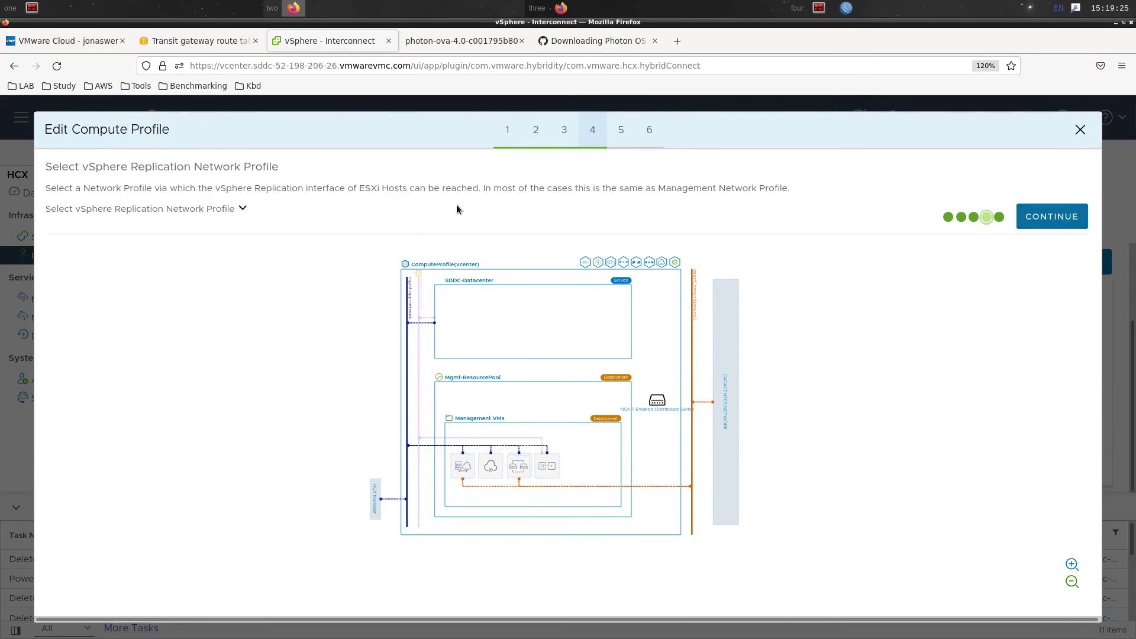
left_click(242, 208)
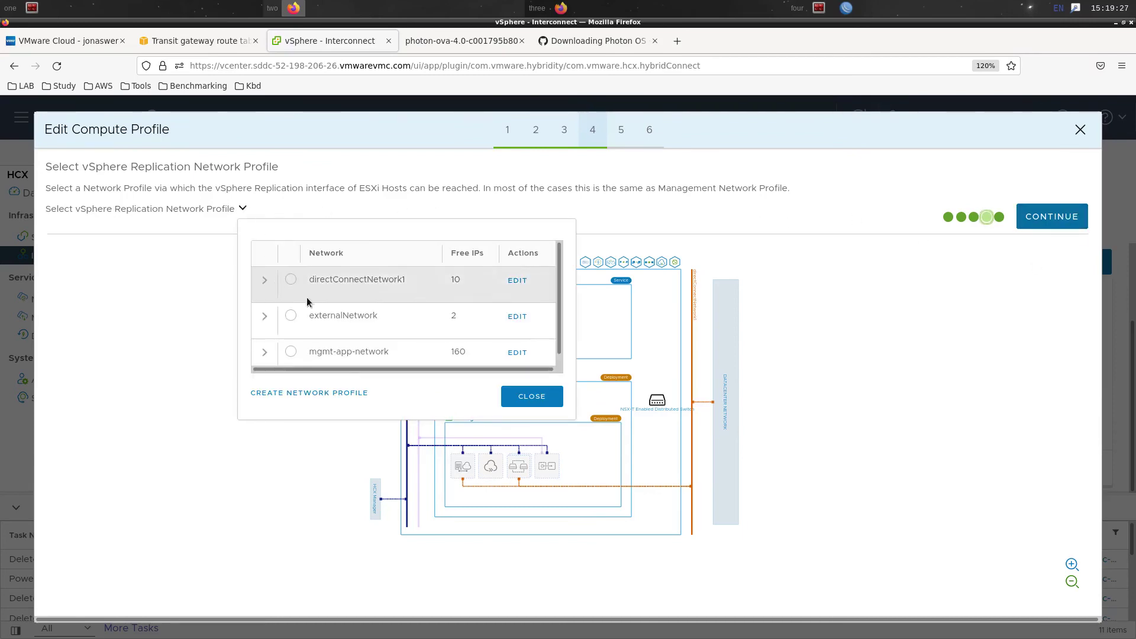
scroll(314, 329, "down", 1)
left_click(292, 343)
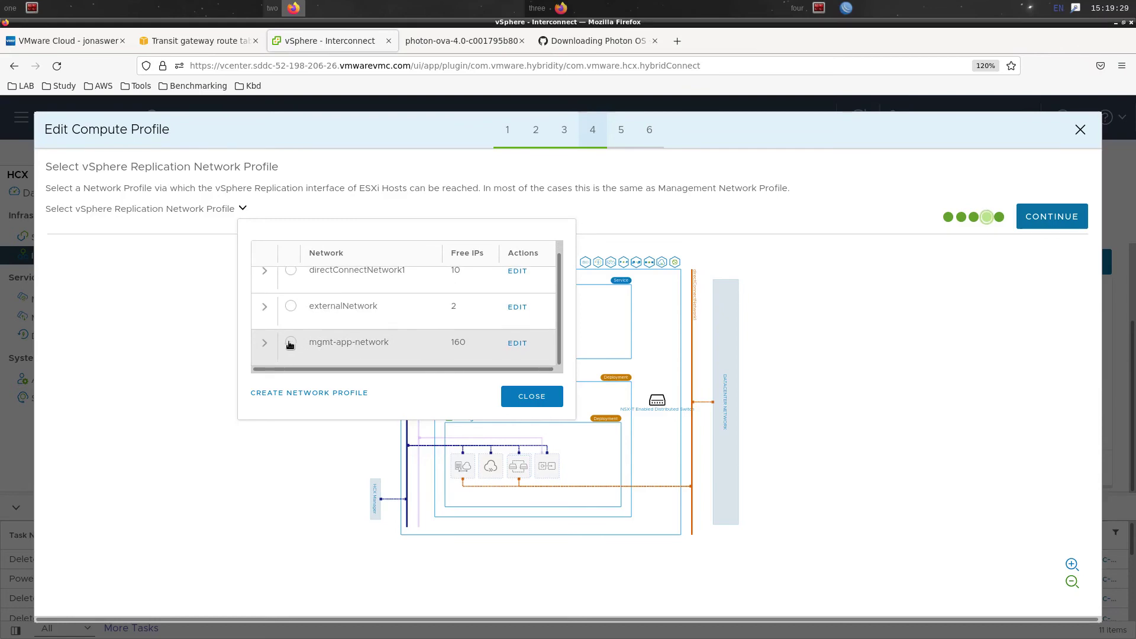
left_click(532, 396)
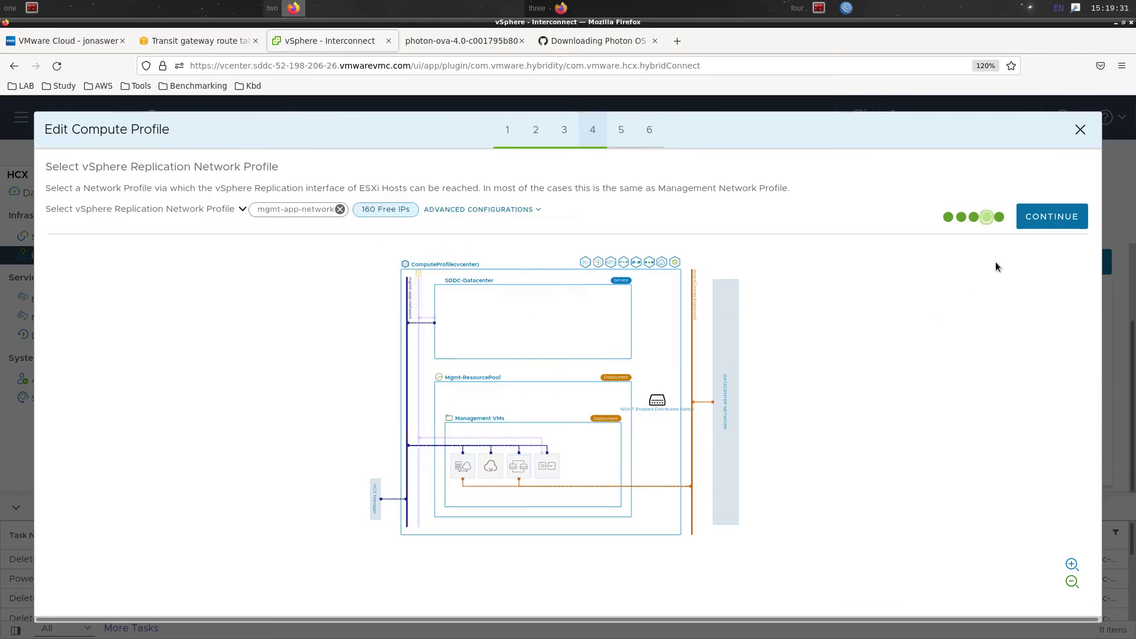
left_click(1041, 216)
left_click(1038, 217)
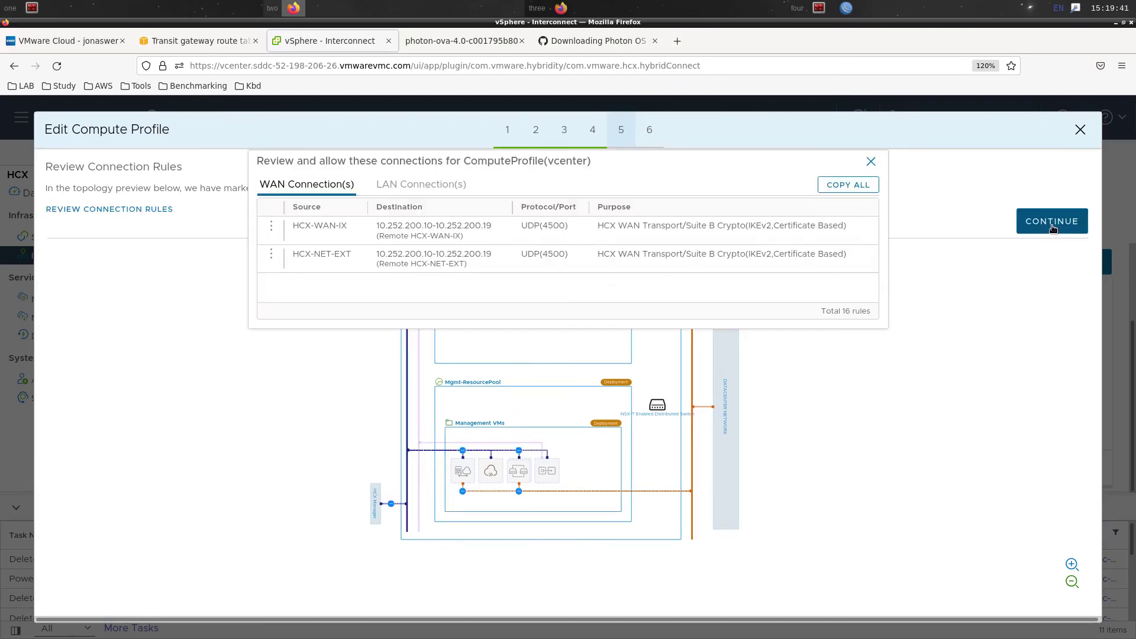
left_click(1053, 229)
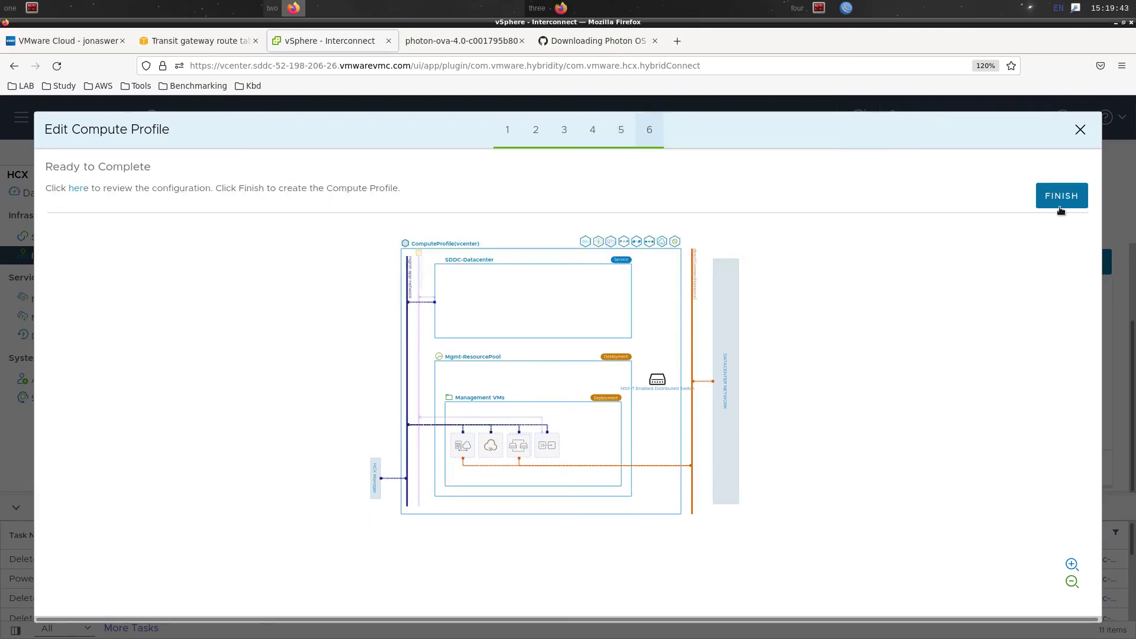
left_click(1058, 204)
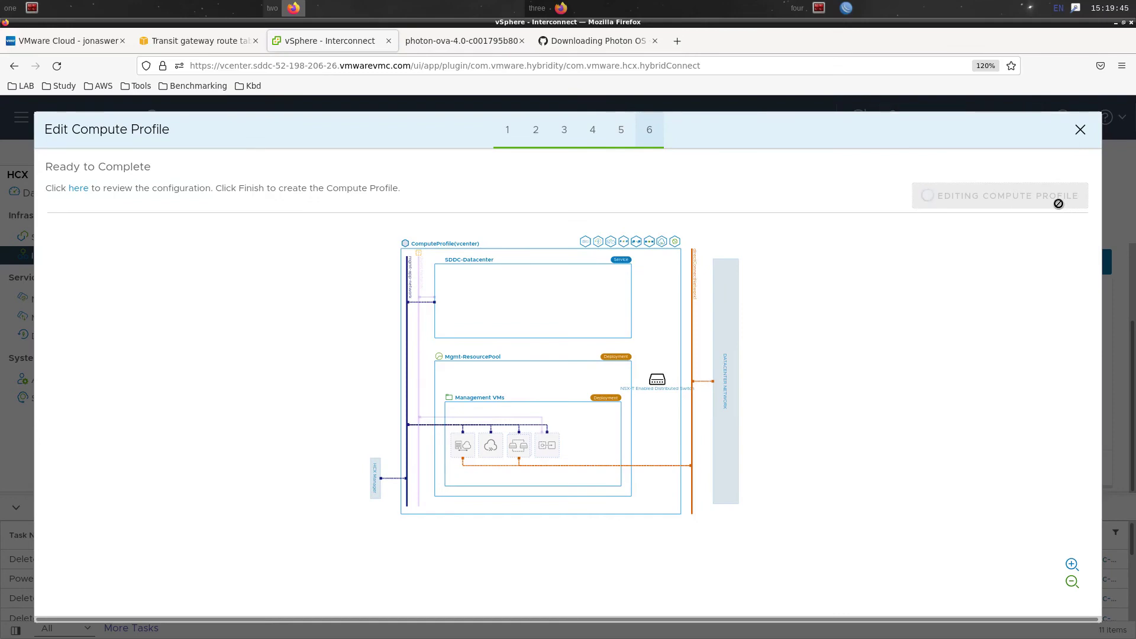
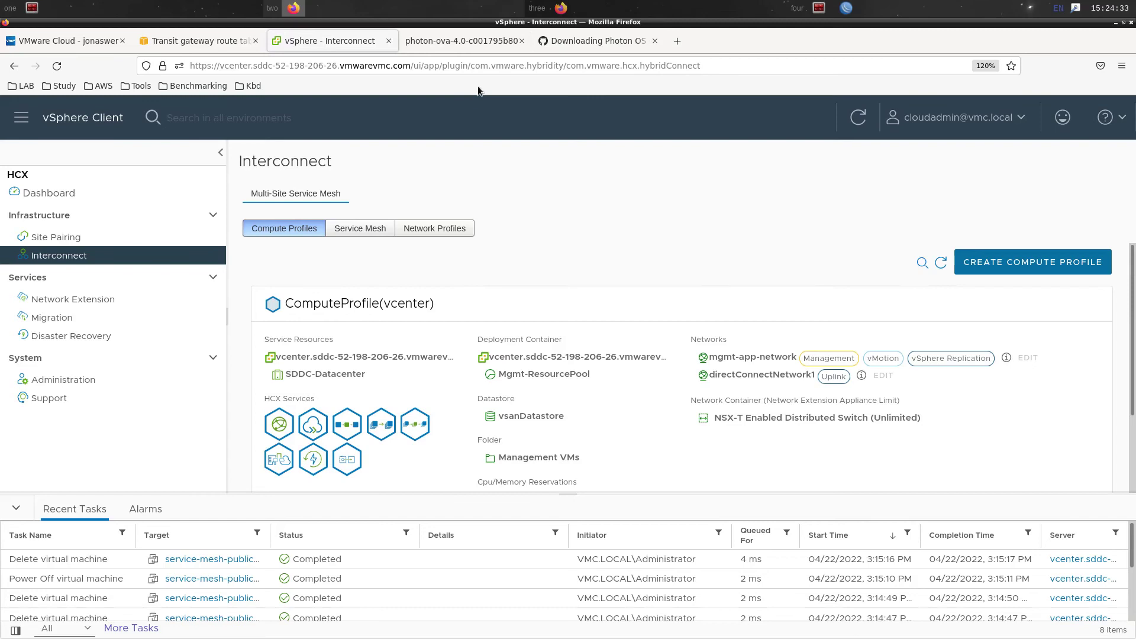
Bring up the on-prem HCX Manager window, whose Interconnect Service Mesh page shows no meshes
left_click(592, 10)
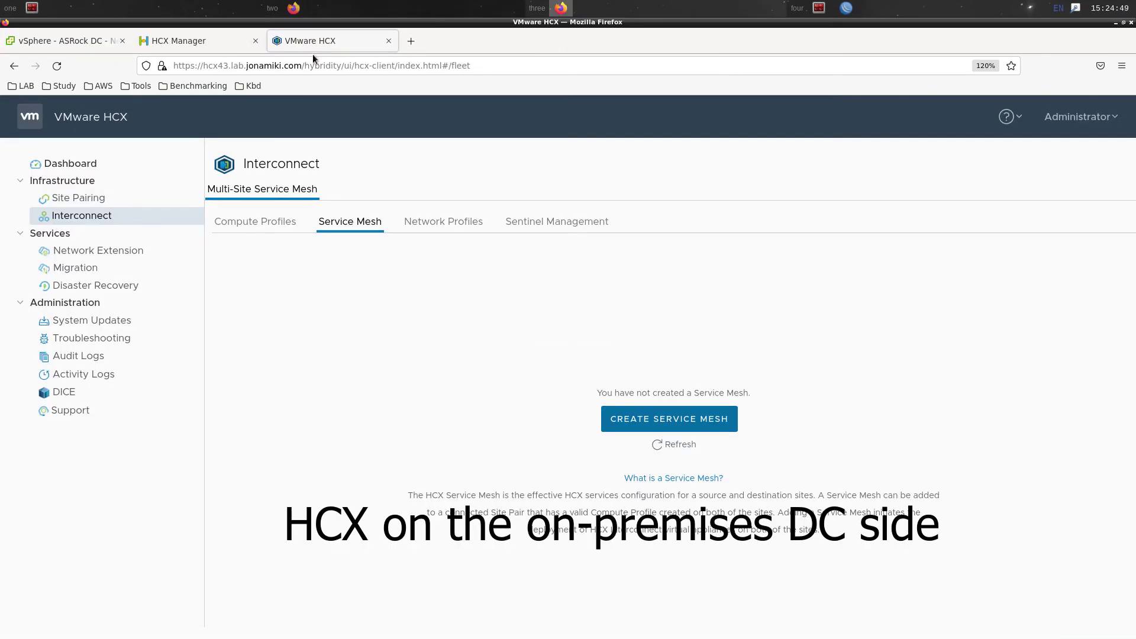
Start a service mesh pairing hcx-compute-profile-private-network with the cloud ComputeProfile(vcenter)
left_click(652, 418)
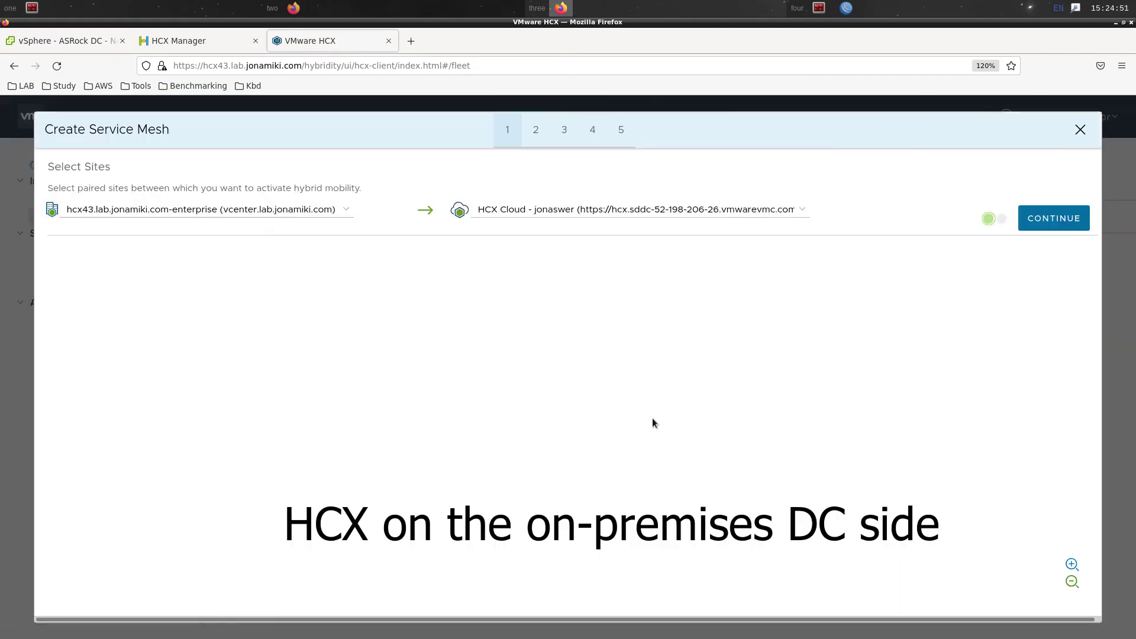
left_click(1053, 218)
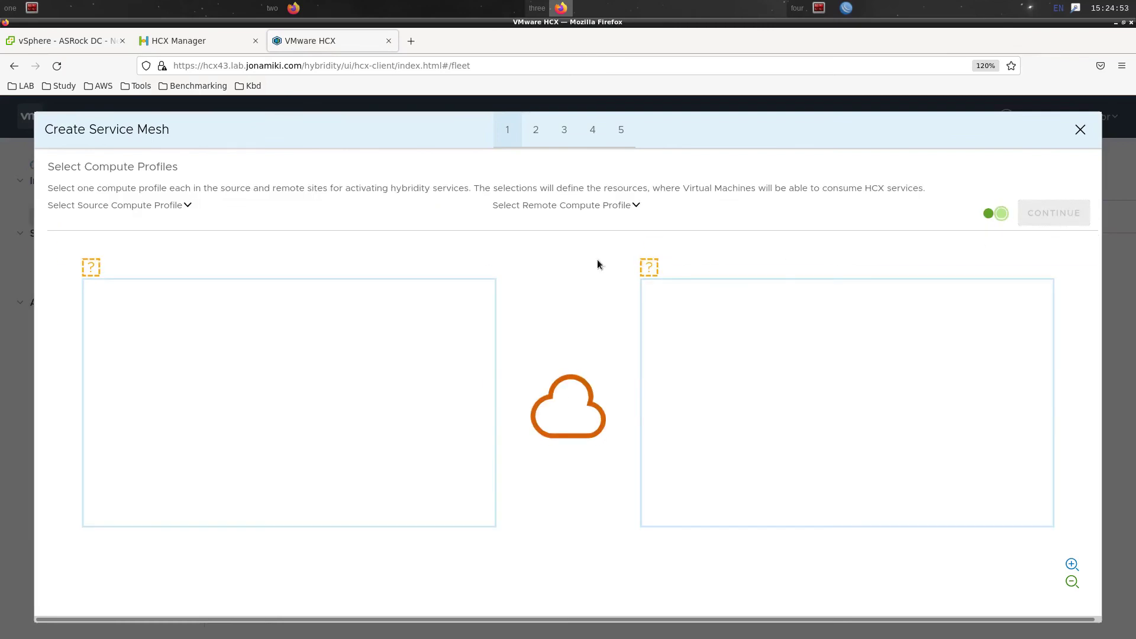
left_click(186, 205)
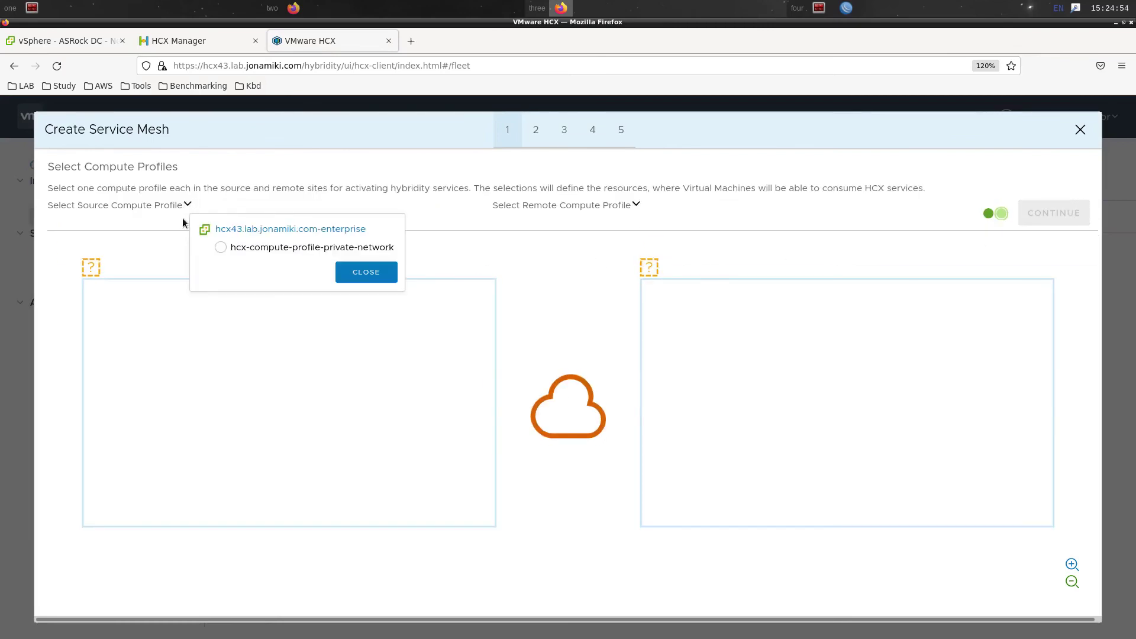
left_click(218, 247)
left_click(373, 273)
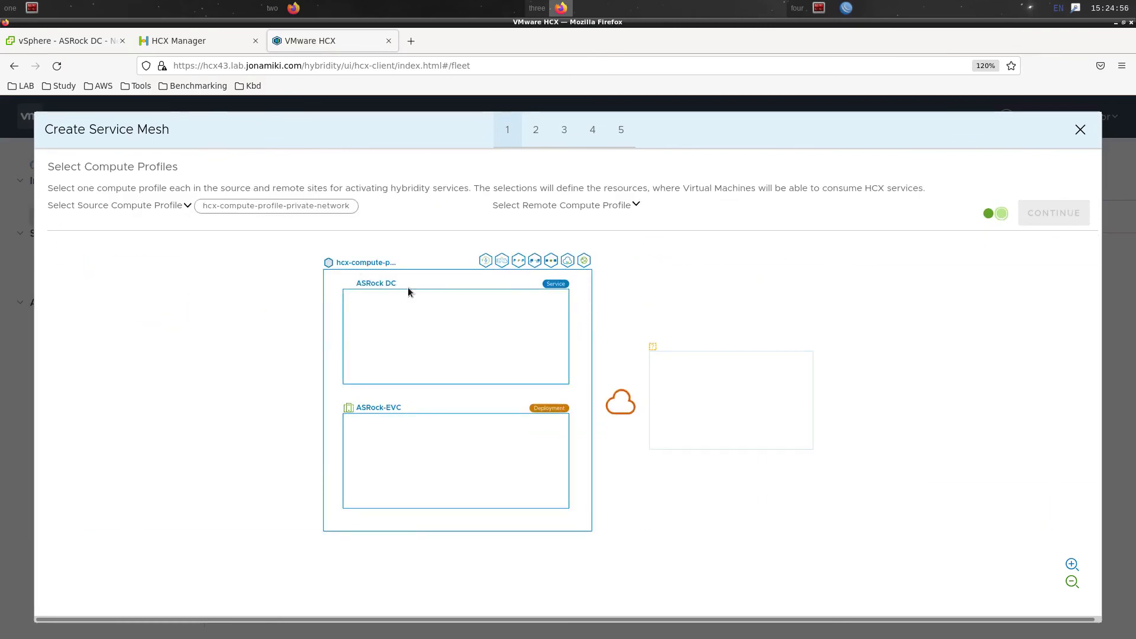
left_click(637, 205)
left_click(663, 249)
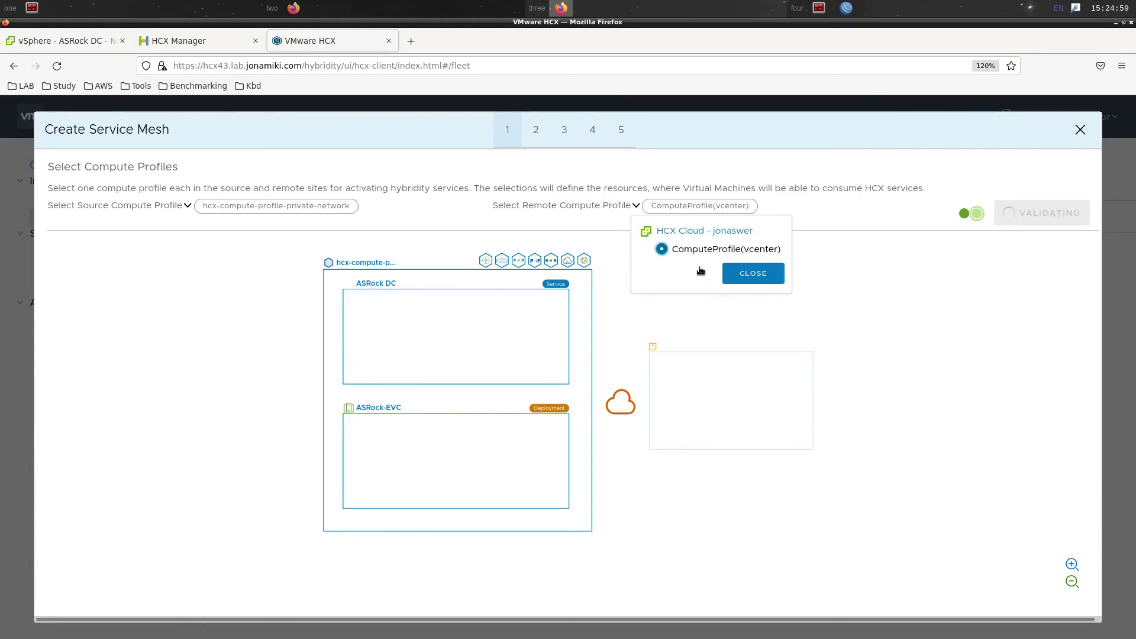
left_click(733, 276)
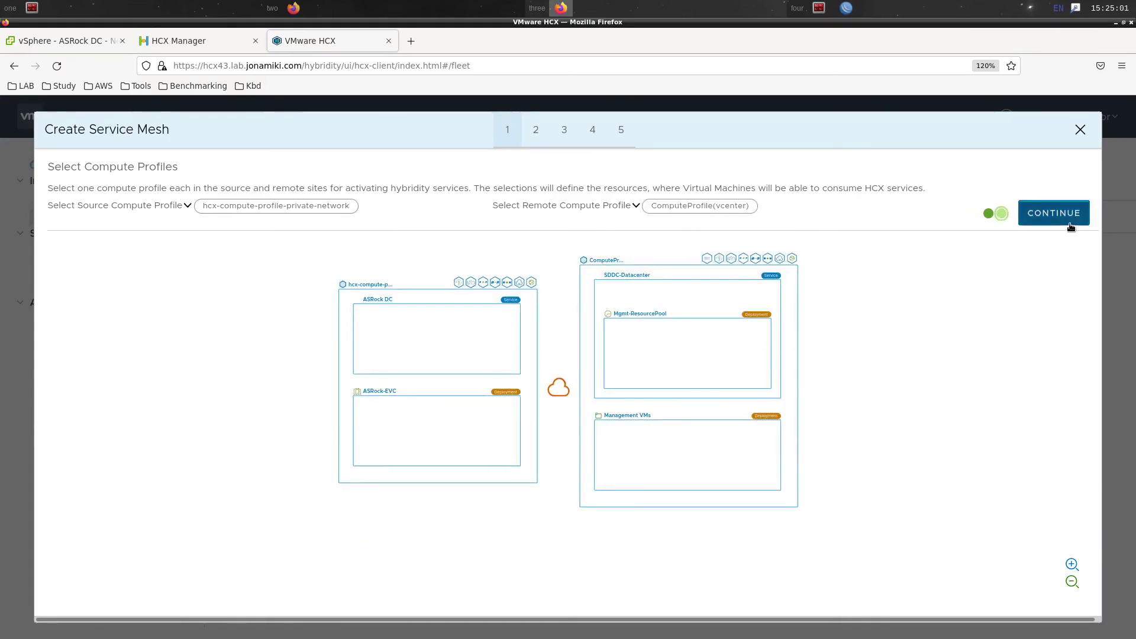
Keep default services, uplinks, one NE appliance and traffic settings; create it as service-mesh-private-network
left_click(1068, 219)
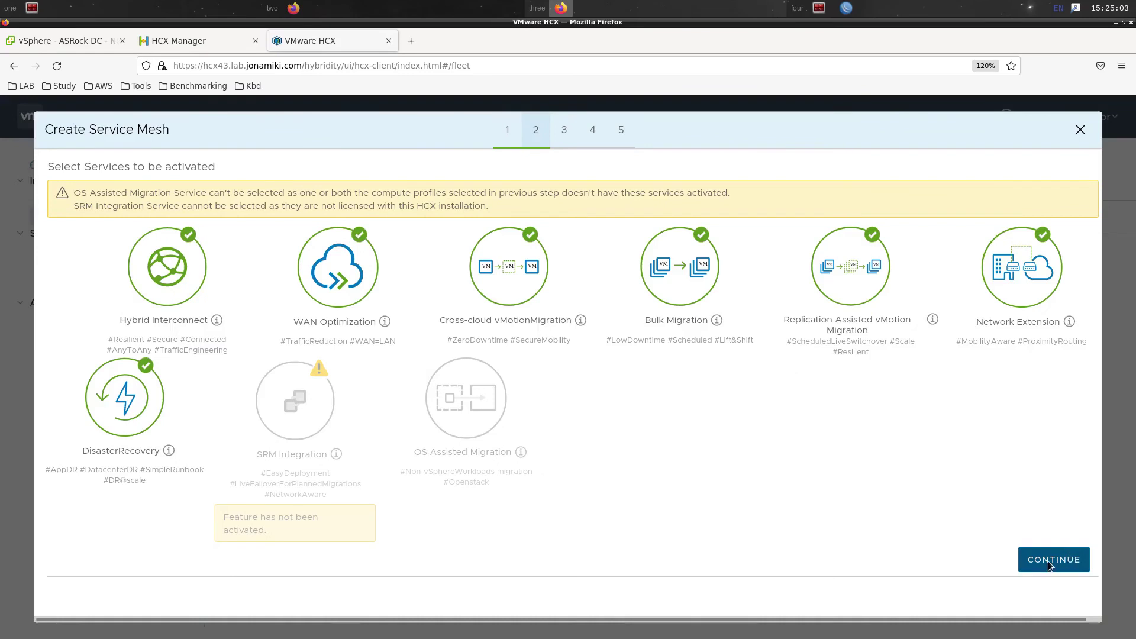
left_click(1049, 561)
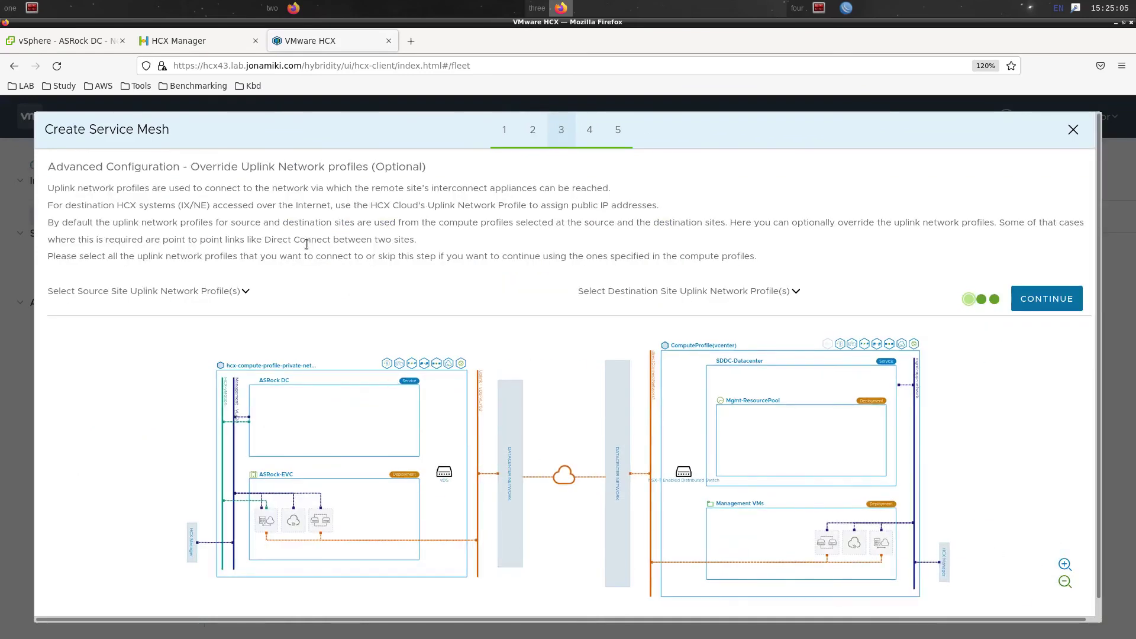
left_click(1043, 301)
left_click(1043, 300)
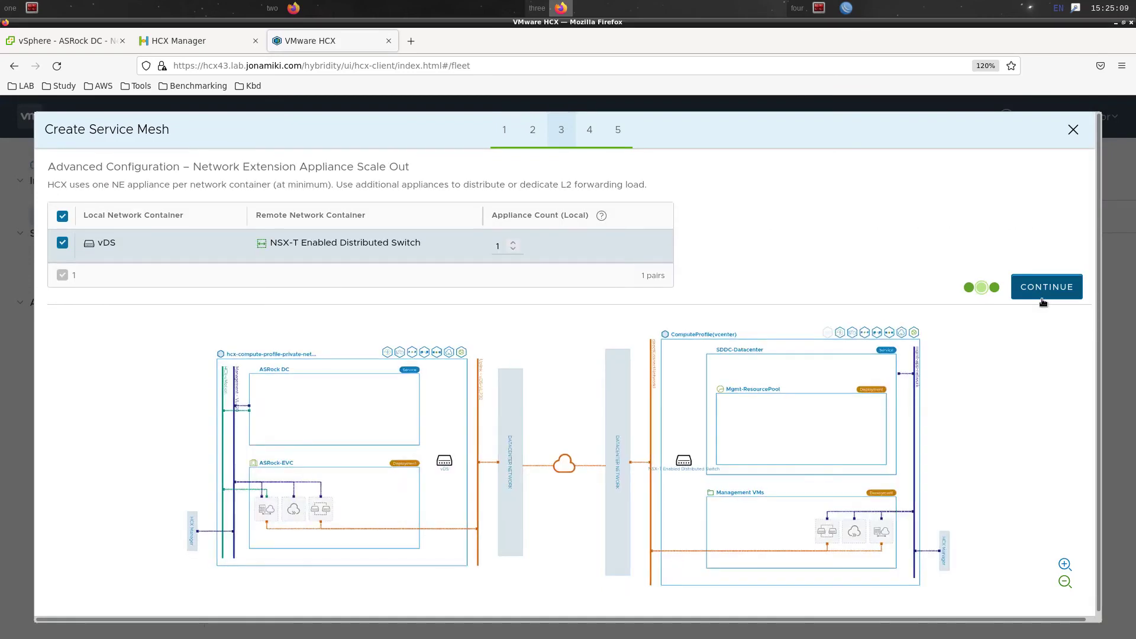
left_click(1042, 301)
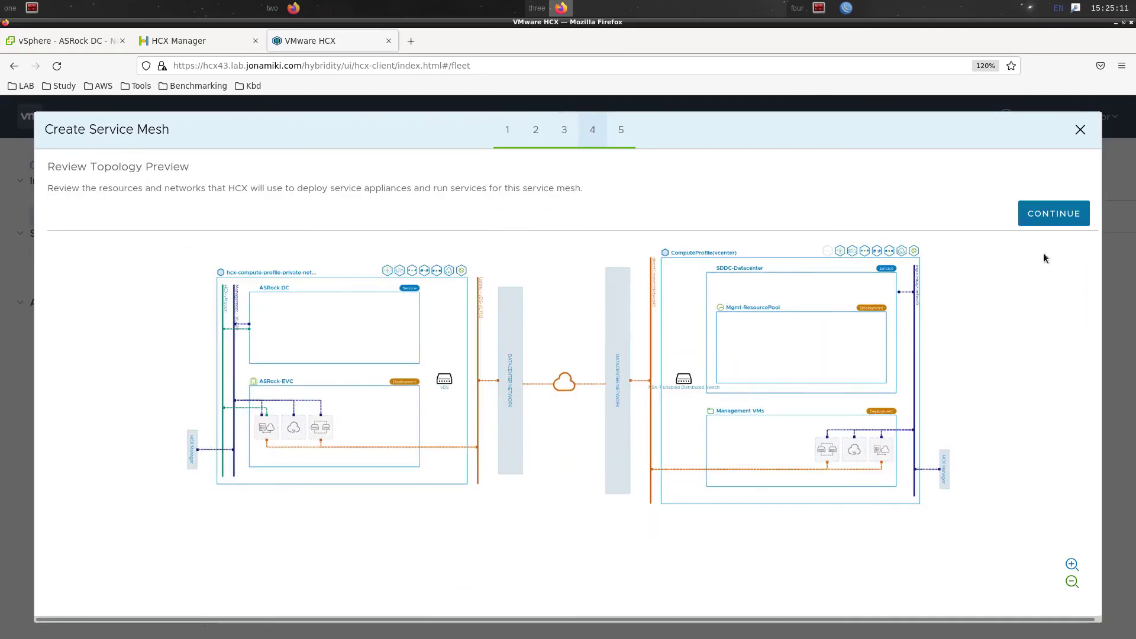
left_click(1046, 220)
left_click(634, 202)
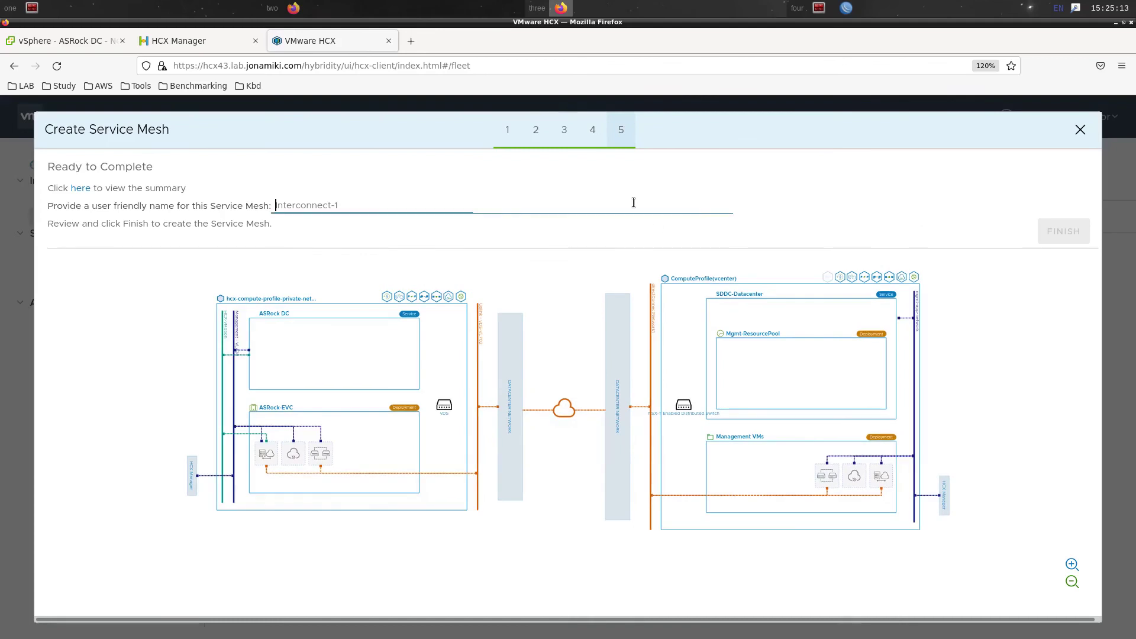
type("service-me")
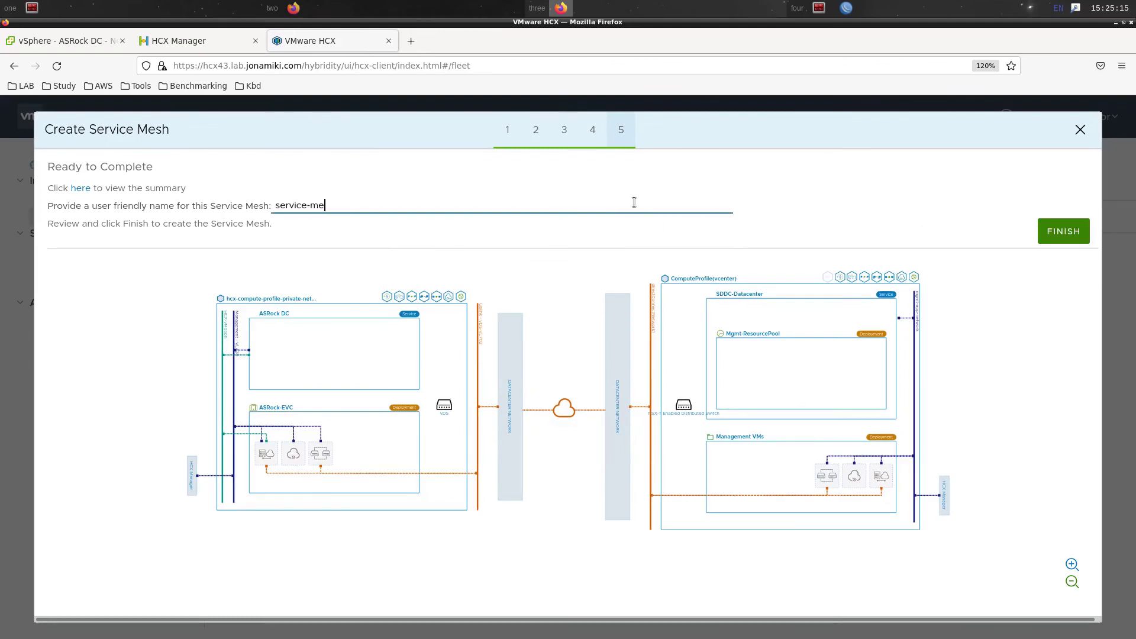
type("sh-private-network")
left_click(1059, 232)
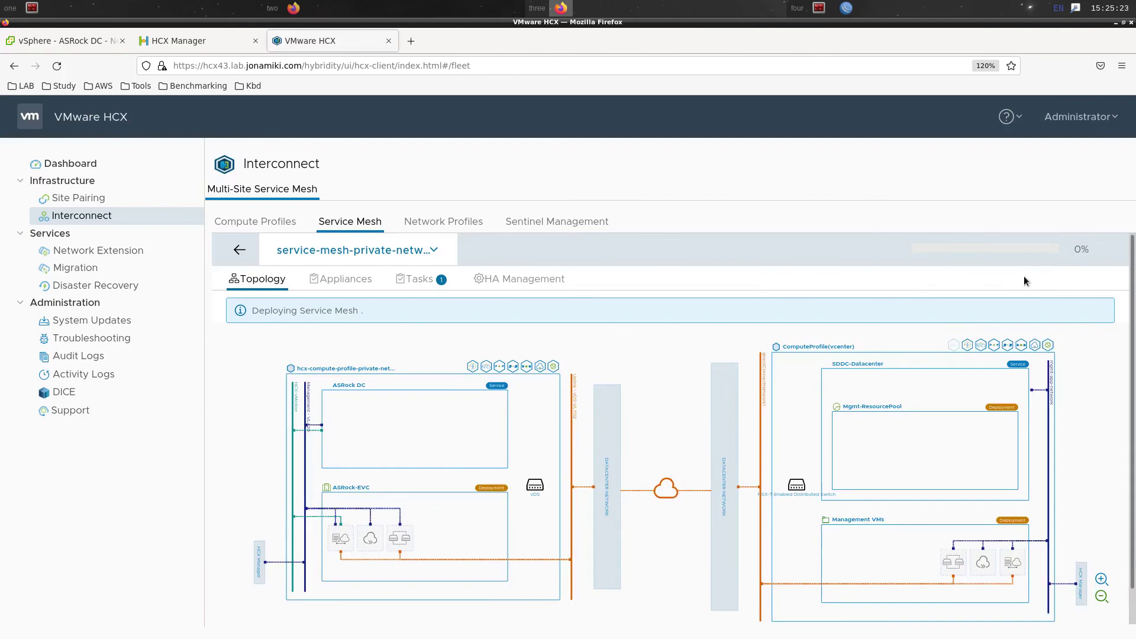
Confirm the Deploy Service Mesh tasks completed and open the Appliances view
left_click(429, 286)
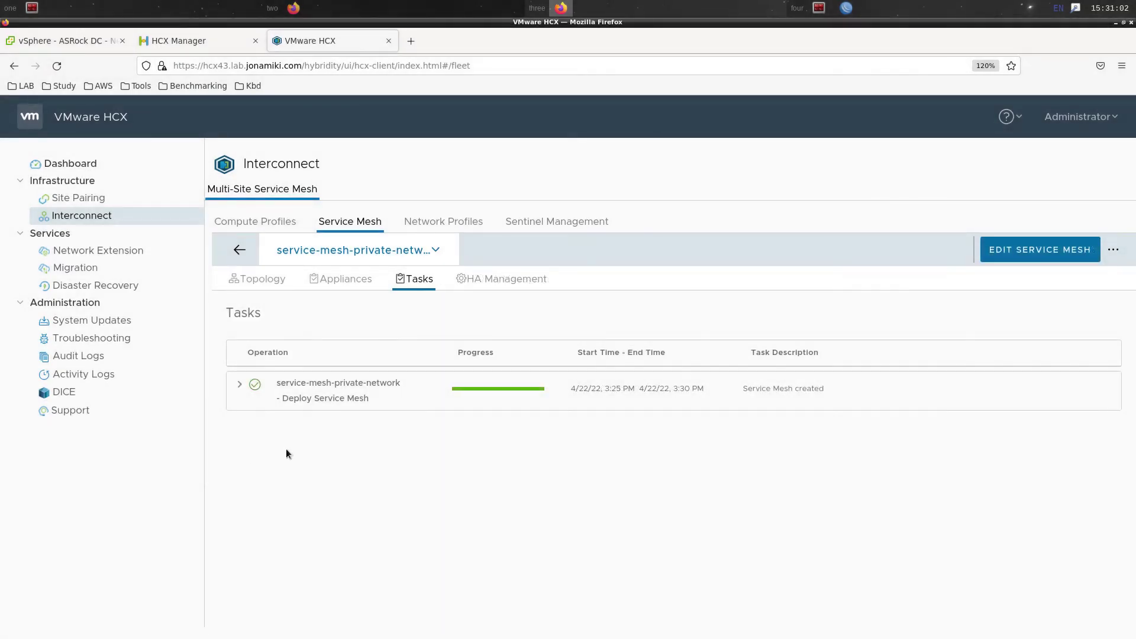
left_click(237, 385)
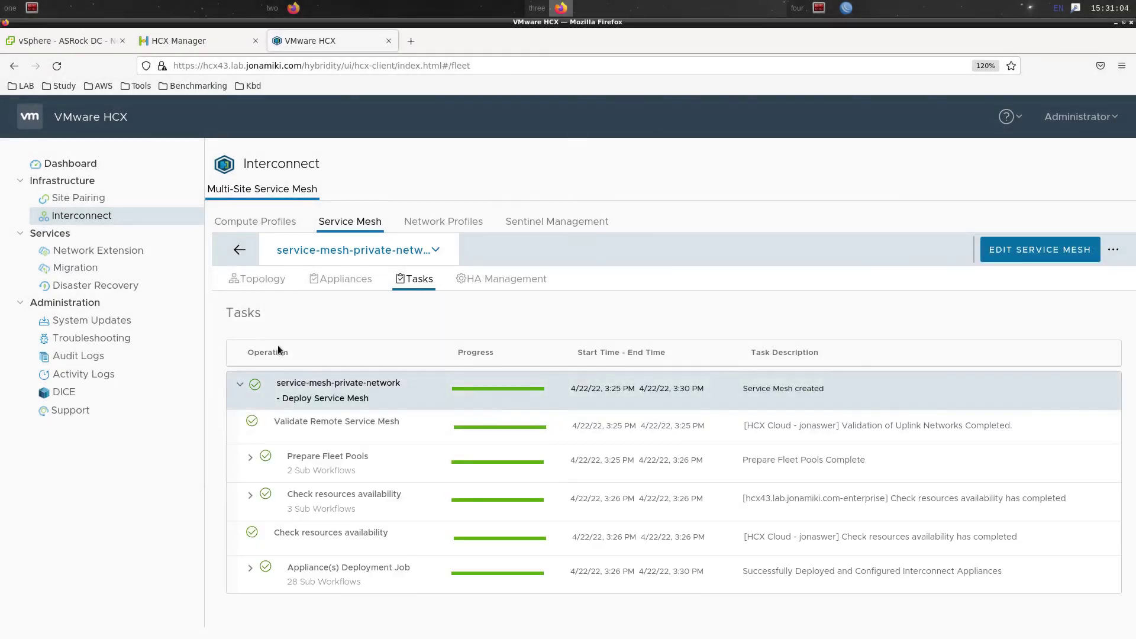
left_click(341, 289)
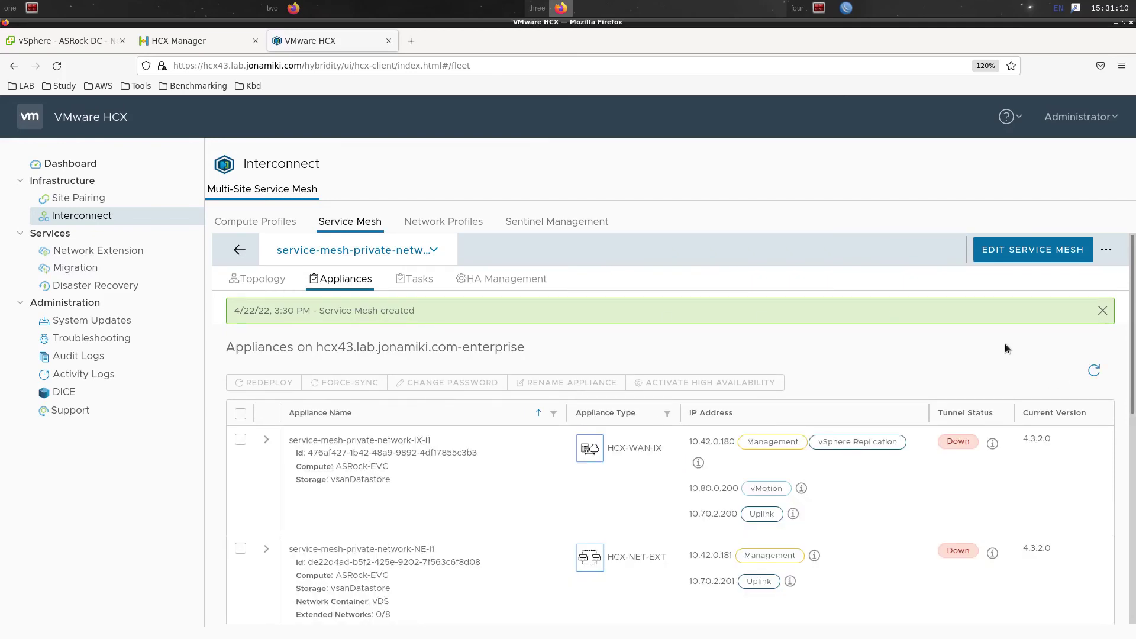
Review the IX (10.252.200.10) and NE (10.252.200.11) uplink addresses, then open the VMware Cloud console
scroll(1005, 345, "down", 3)
scroll(1001, 508, "down", 3)
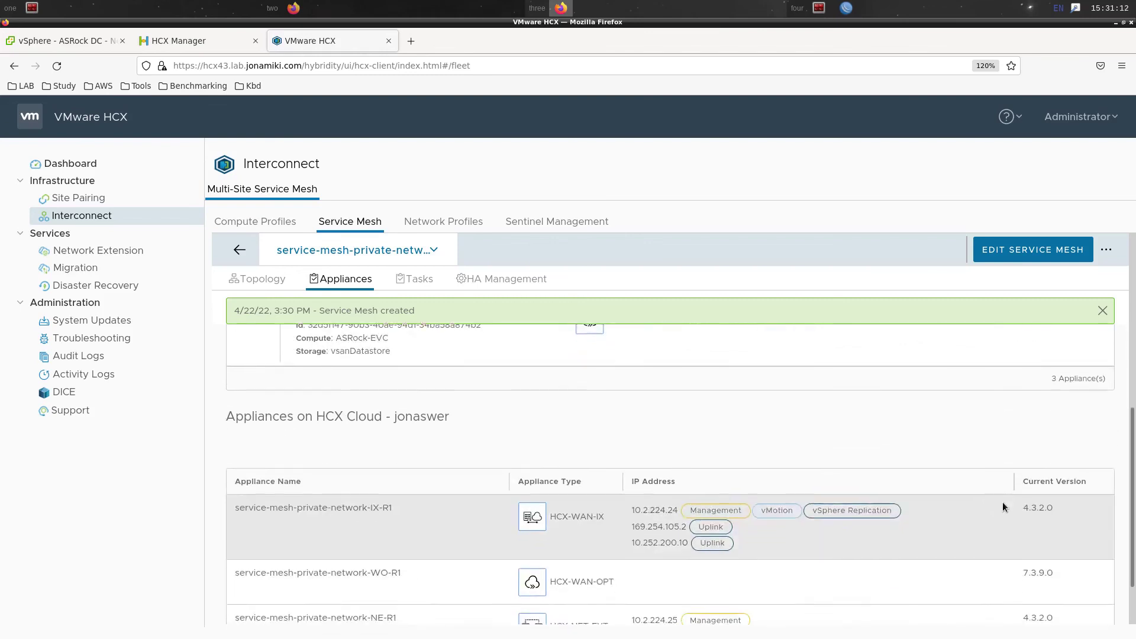
left_click_drag(635, 470, 687, 473)
left_click(638, 586)
left_click_drag(632, 584, 676, 585)
left_click(636, 623)
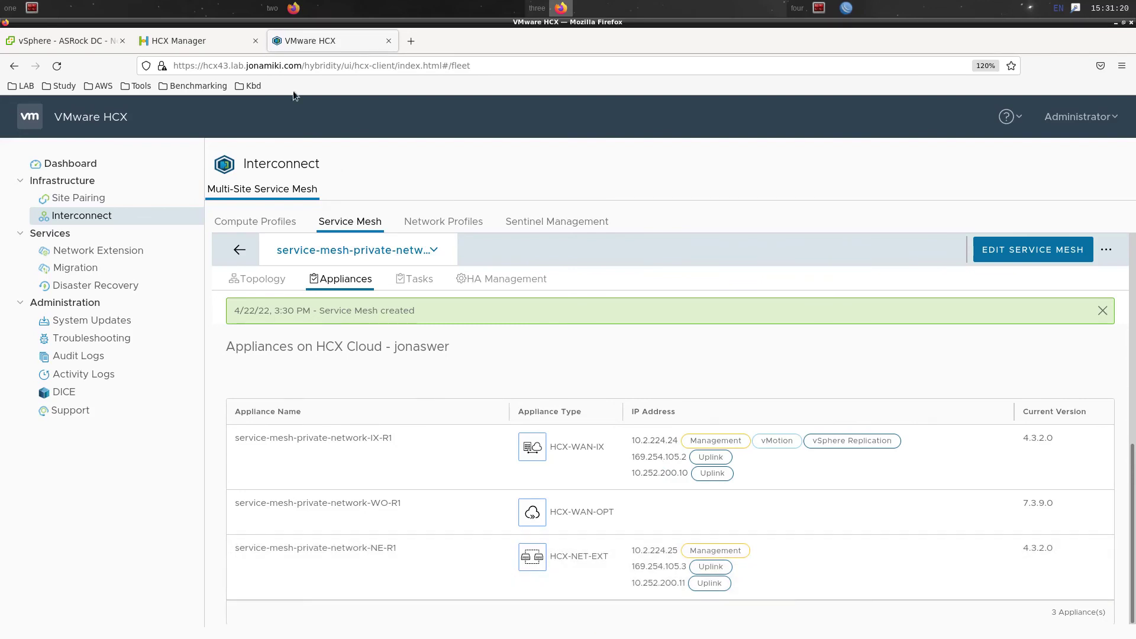
left_click(309, 6)
left_click(78, 42)
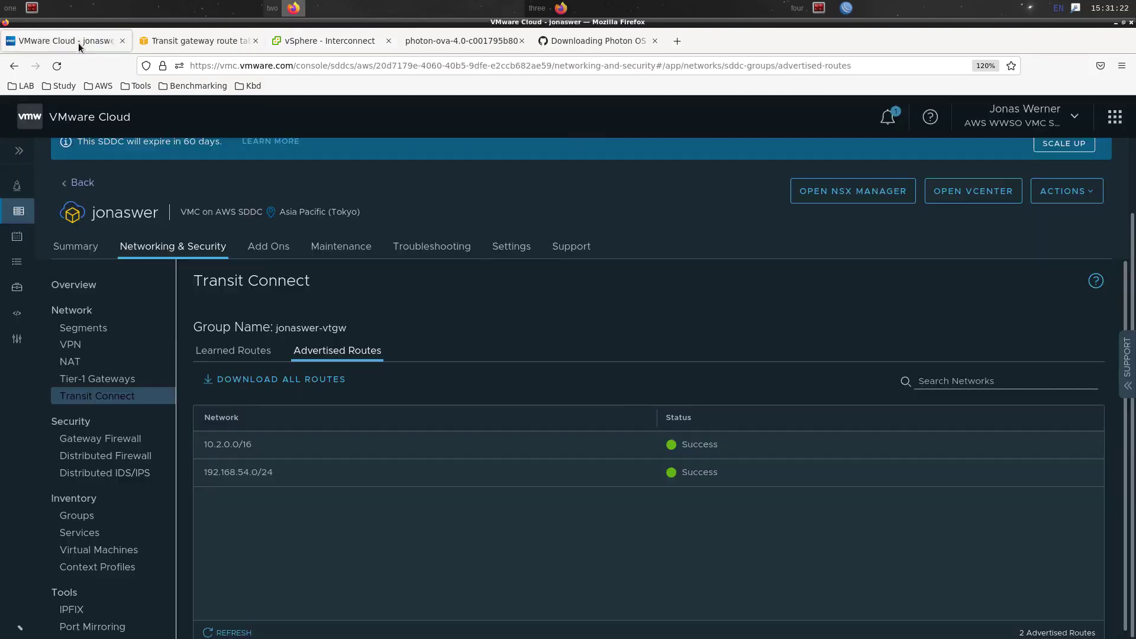
Check that 10.252.200.0/24 is listed in Transit Connect's advertised routes
left_click(325, 352)
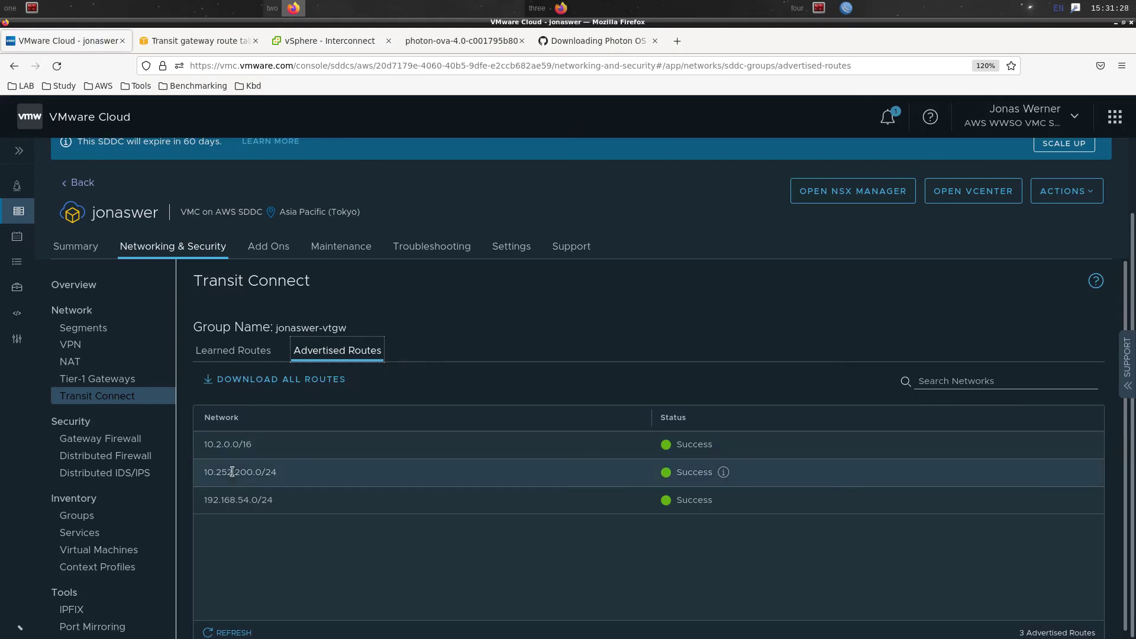
left_click_drag(233, 472, 310, 465)
left_click(310, 466)
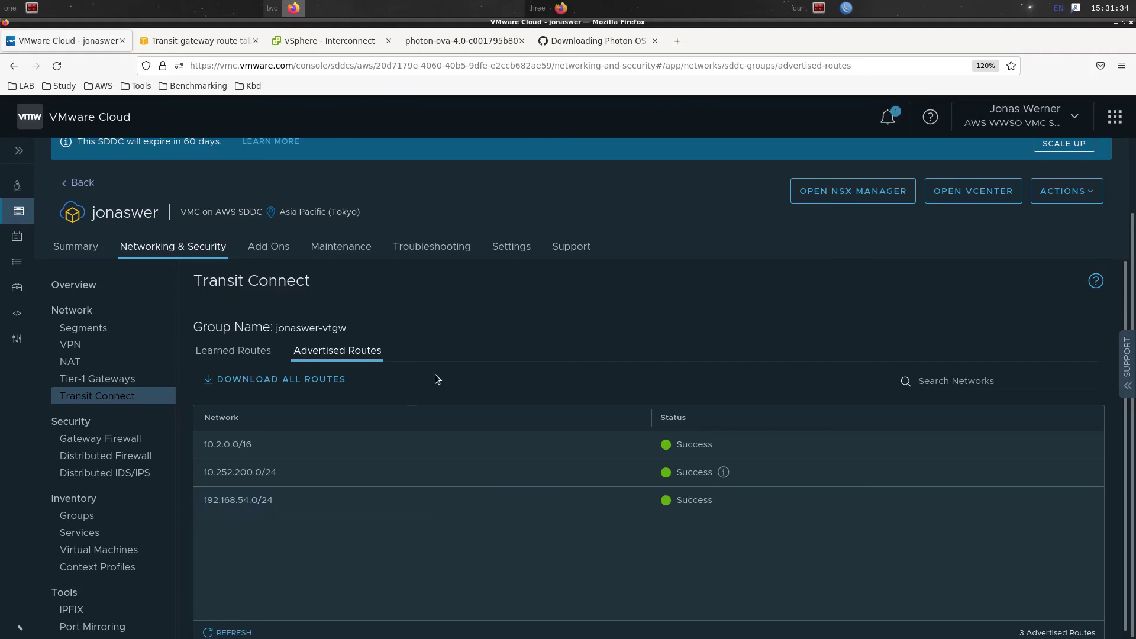
Copy the IX appliance address 10.252.200.10 from HCX and go to the terminal
left_click(613, 5)
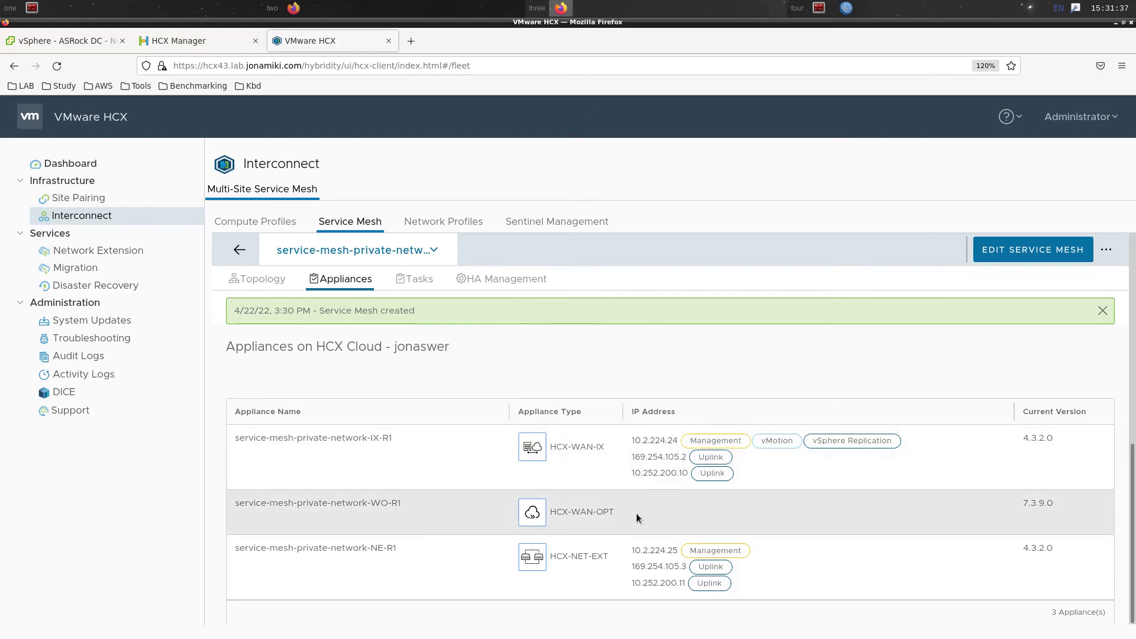
left_click_drag(632, 473, 688, 473)
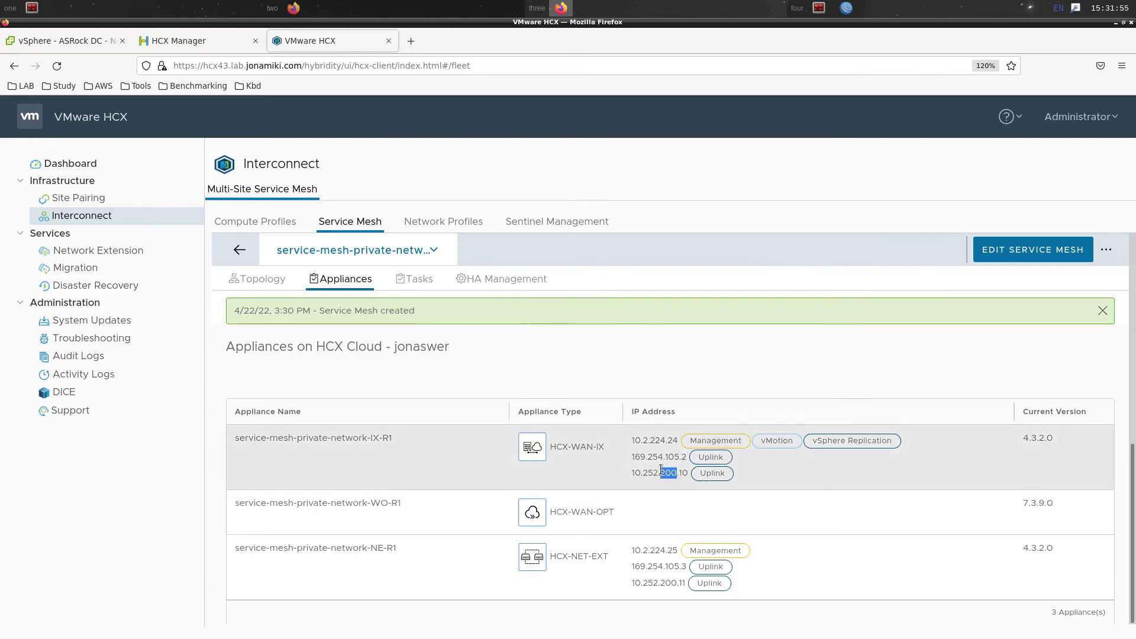
right_click(664, 474)
left_click(688, 480)
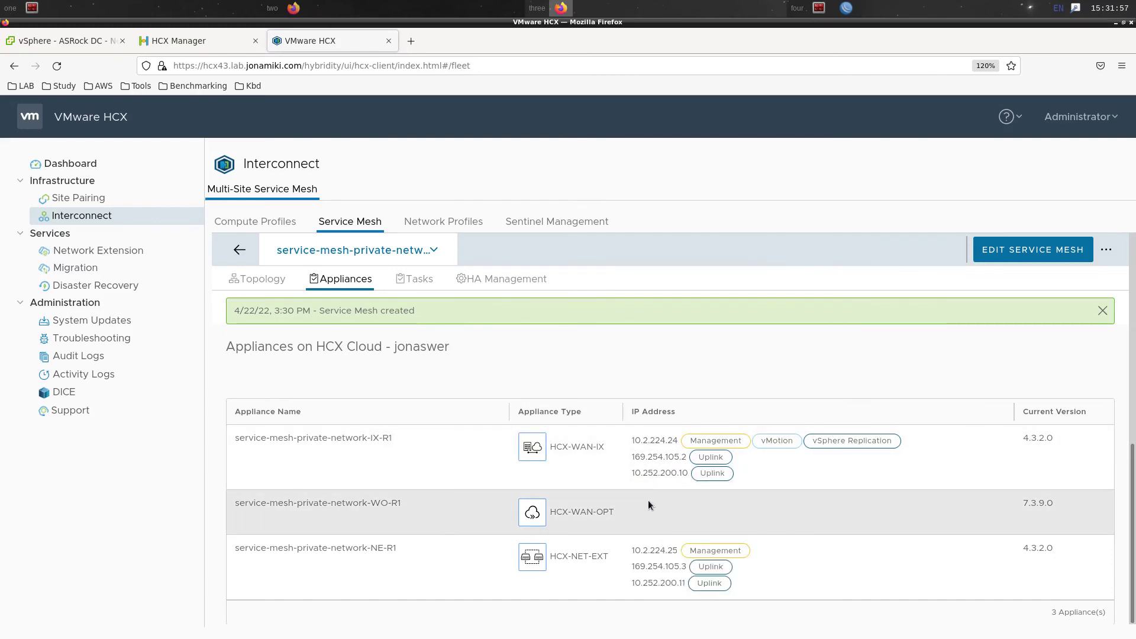
key("super+F1")
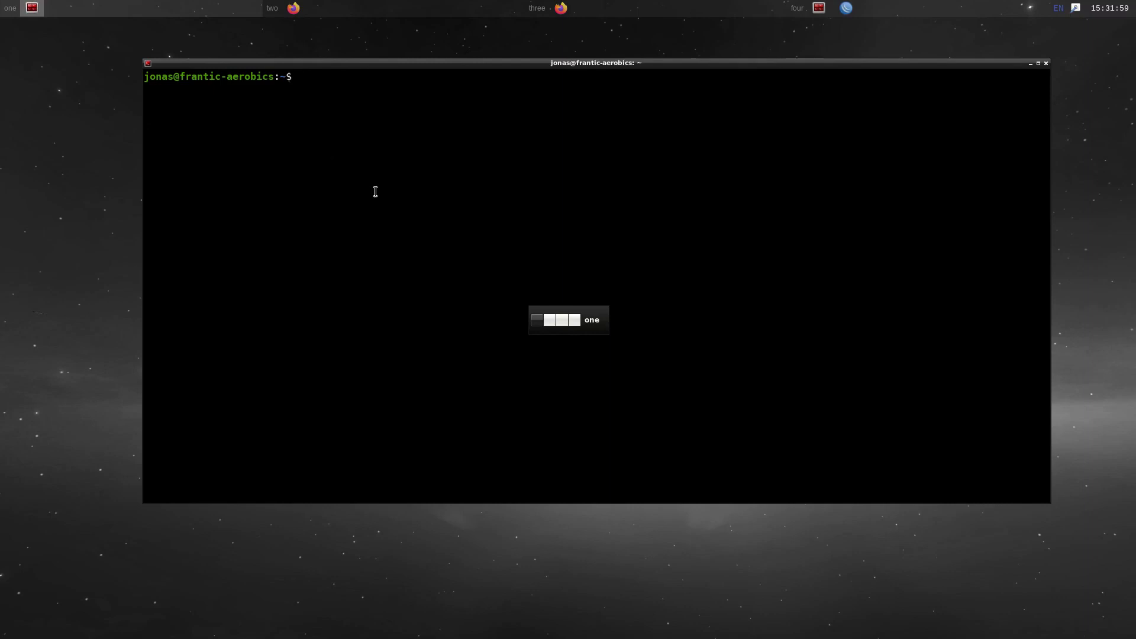
Run ping -c3 10.252.200.10, then return to the VMware Cloud browser
type("ping -c3")
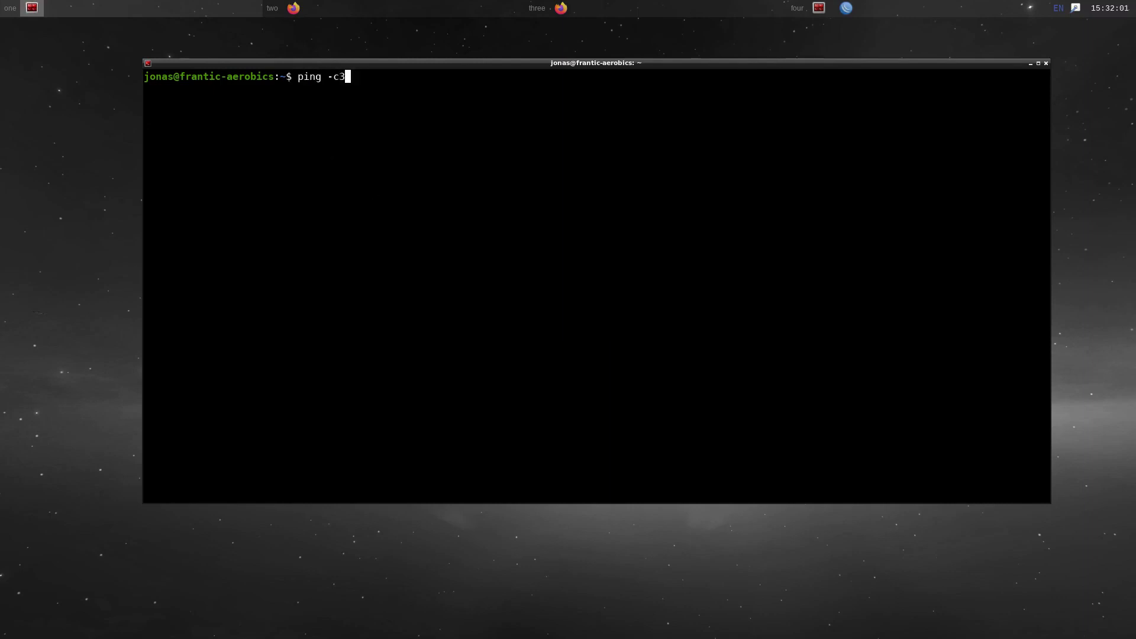
middle_click(708, 217)
key("Return")
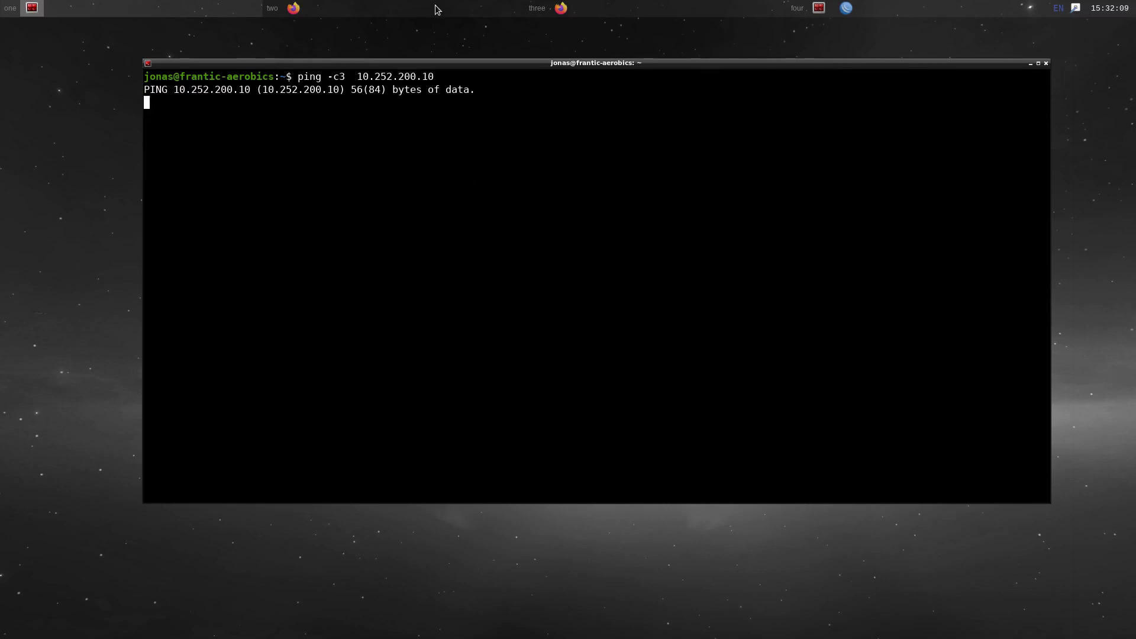
left_click(436, 9)
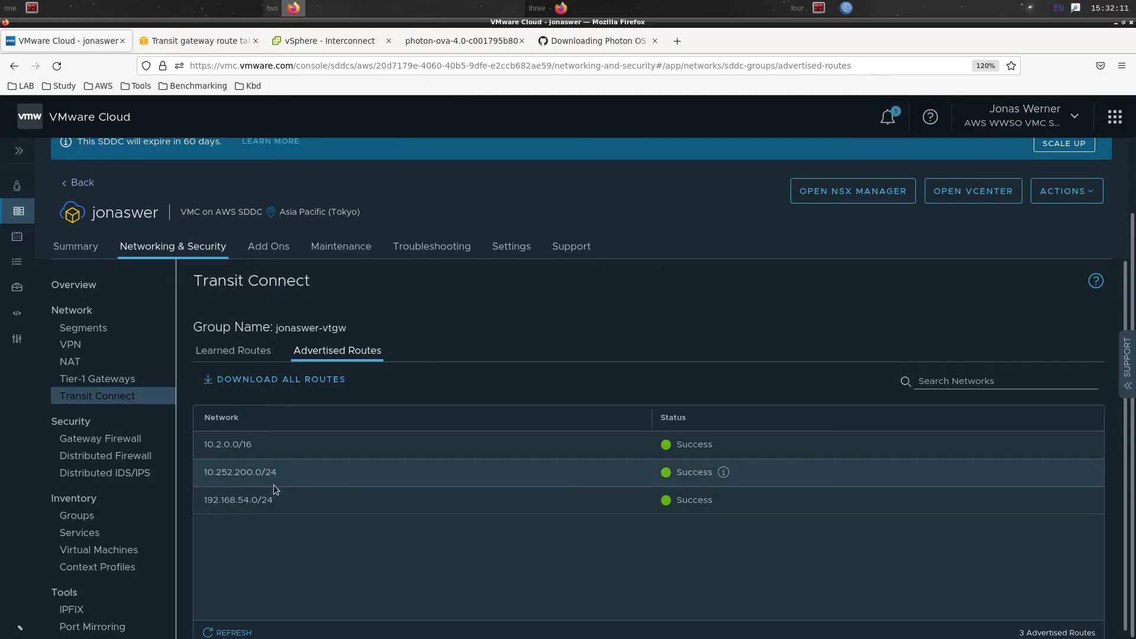
Add a 10.252.200.0/24 static route to the transit gateway route table via the peering attachment
left_click(201, 41)
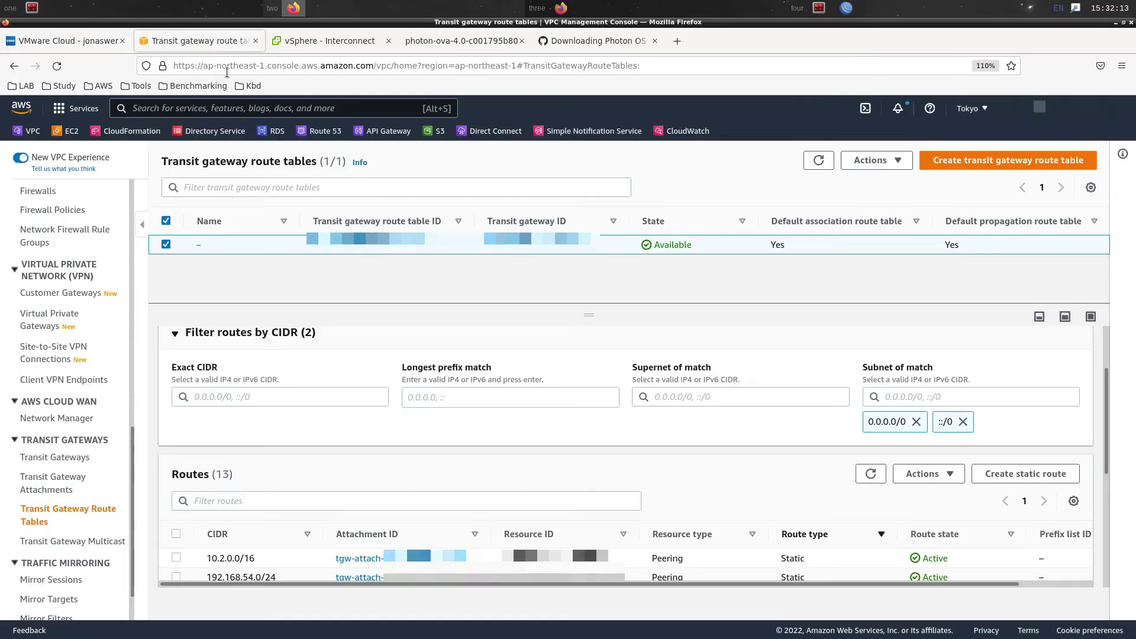
left_click(1042, 480)
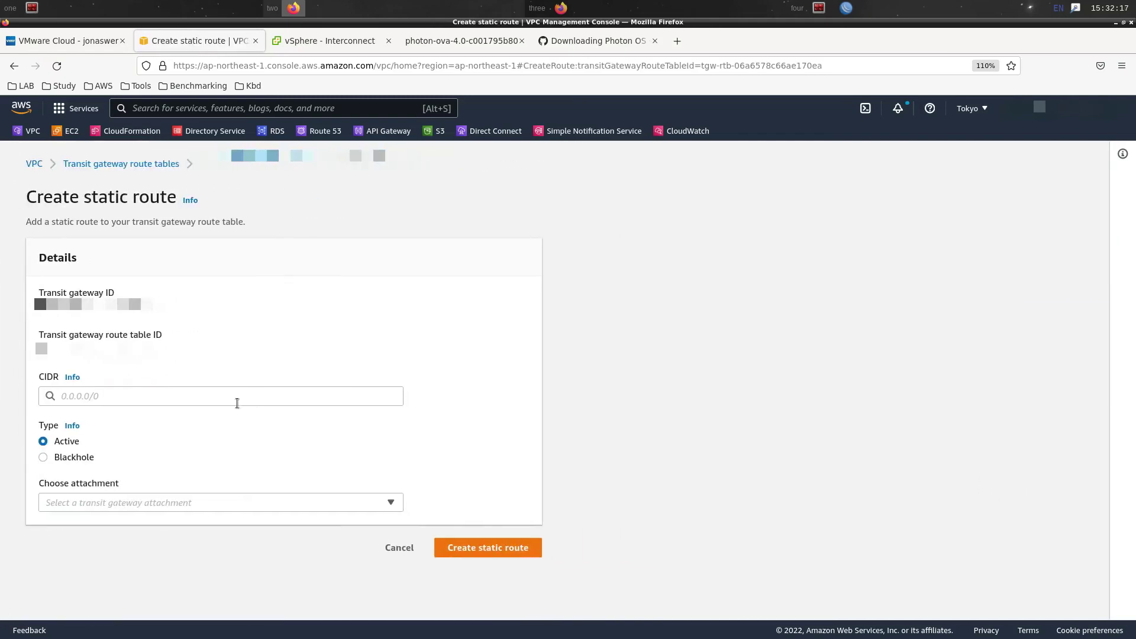
left_click(235, 394)
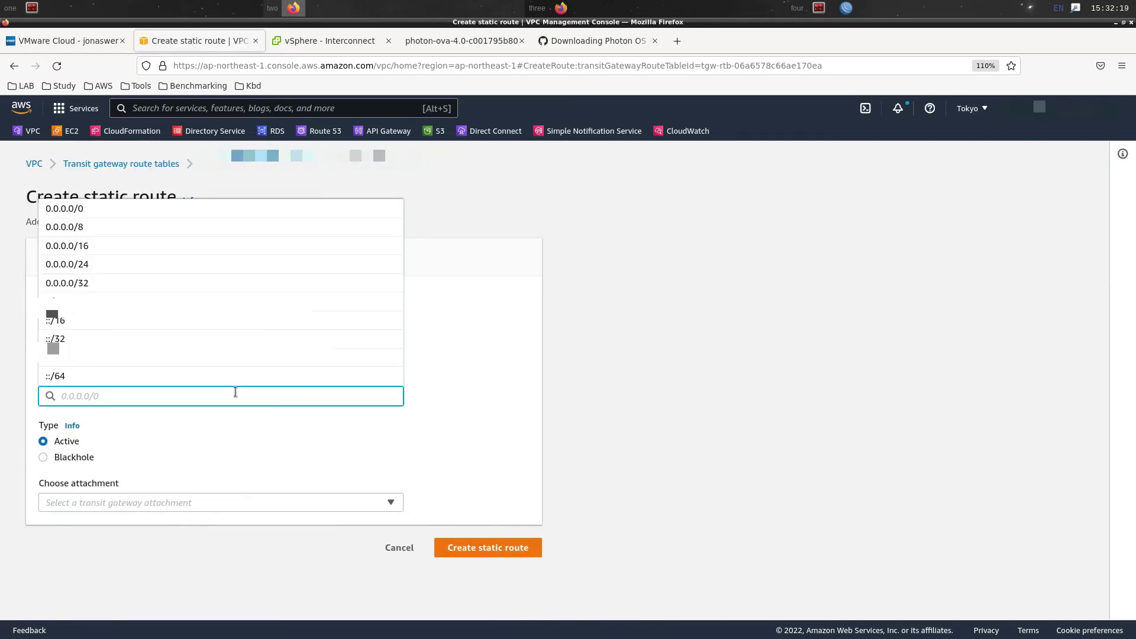
key("ctrl+v")
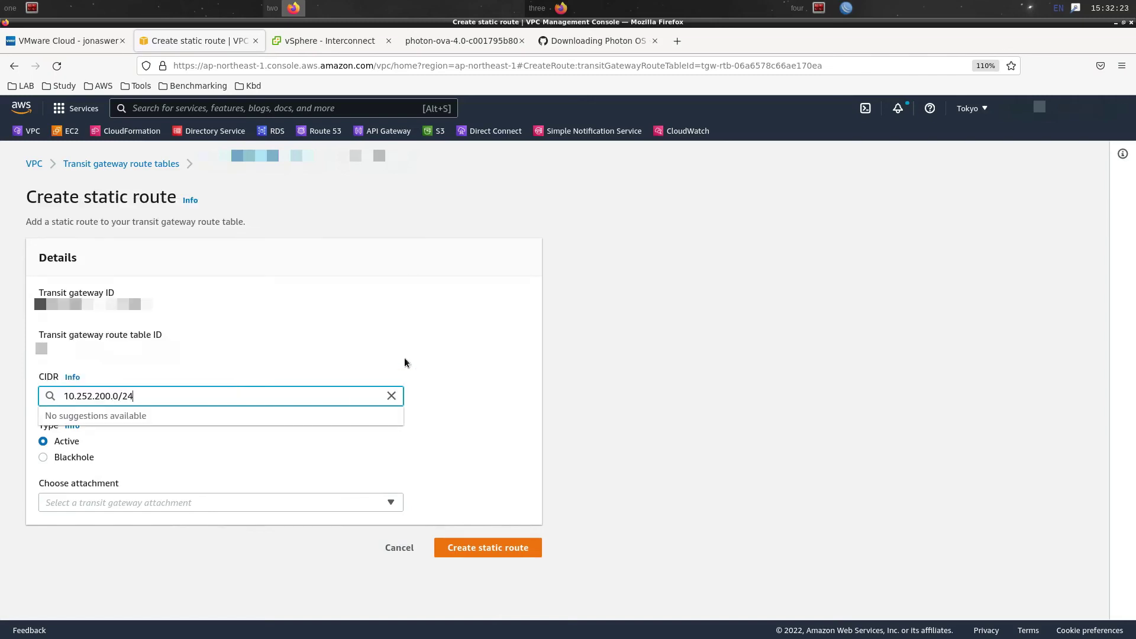
left_click(500, 348)
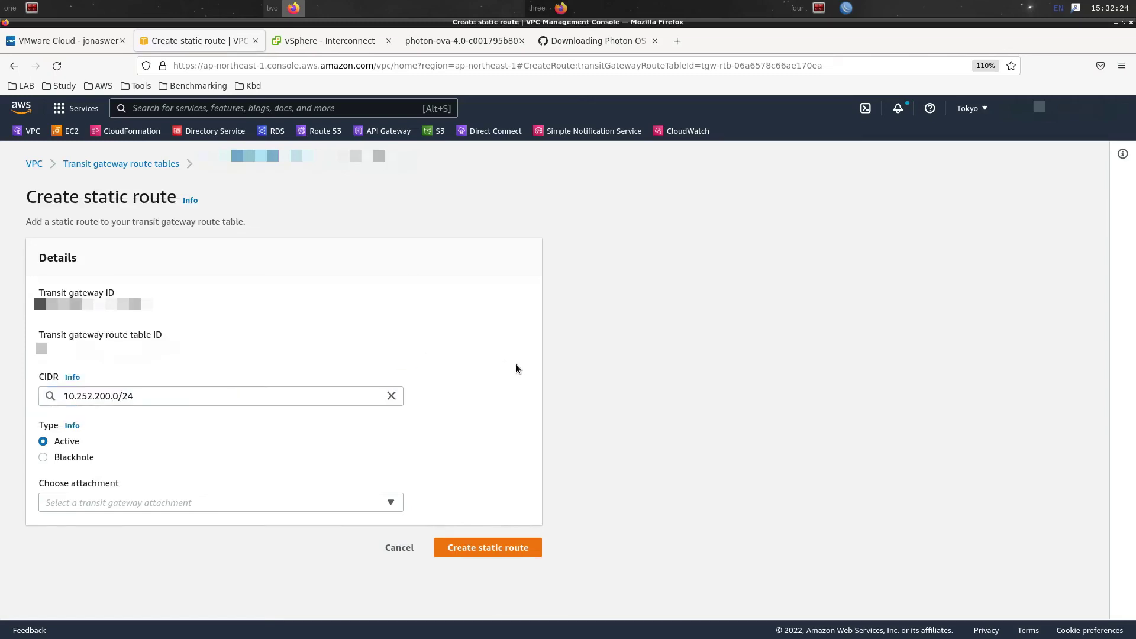
left_click(361, 503)
left_click(379, 390)
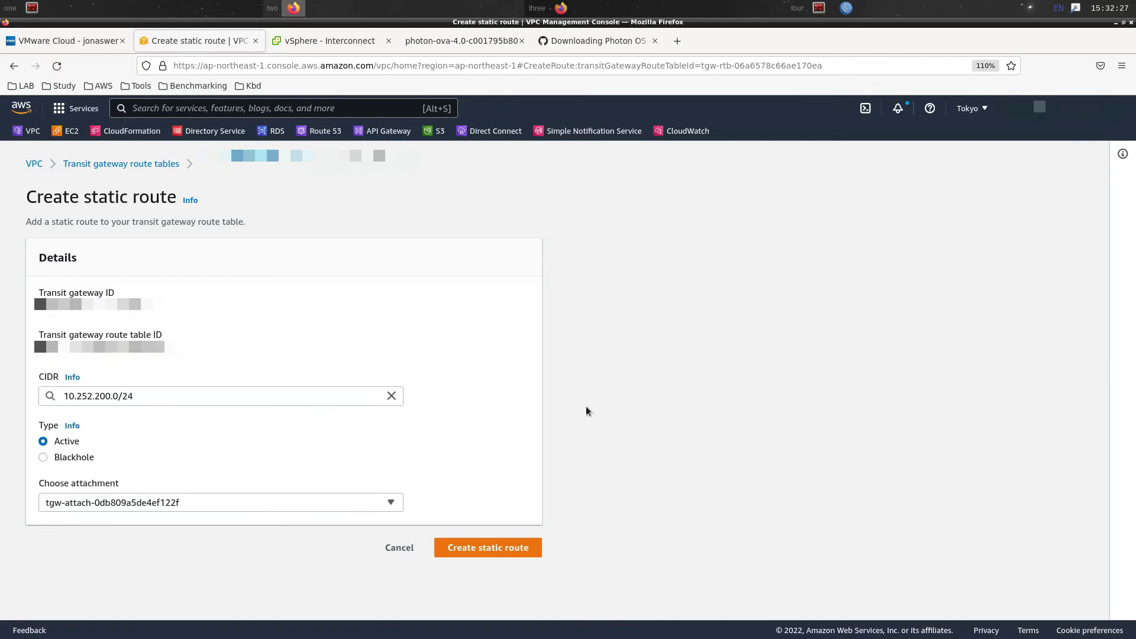
left_click(494, 545)
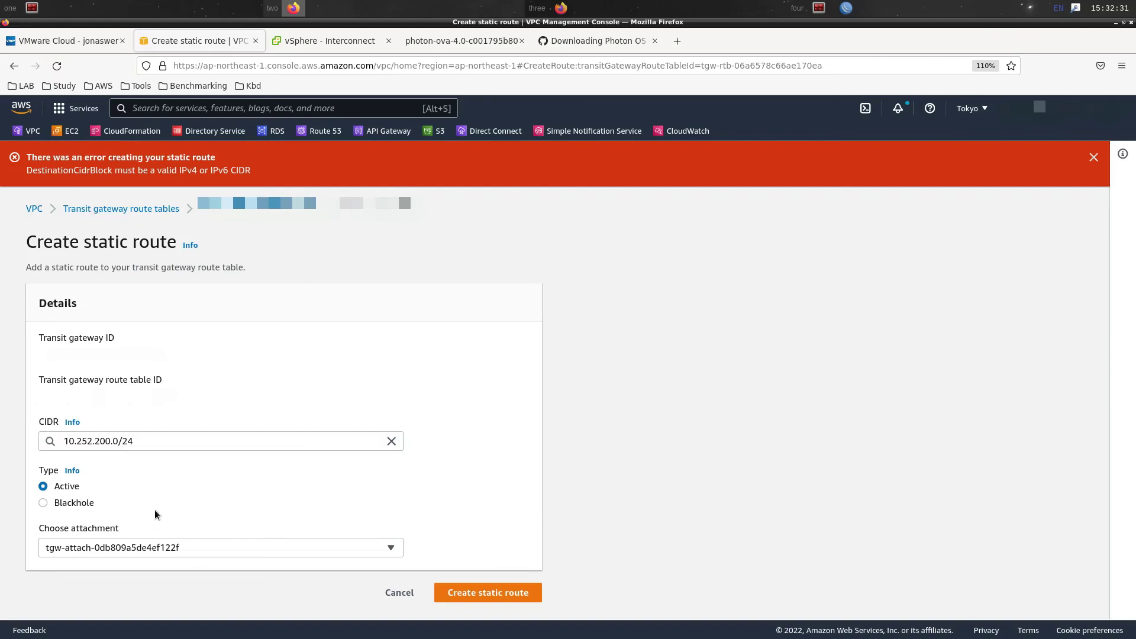
Remove the stray leading space from the CIDR and resubmit the static route
left_click(255, 435)
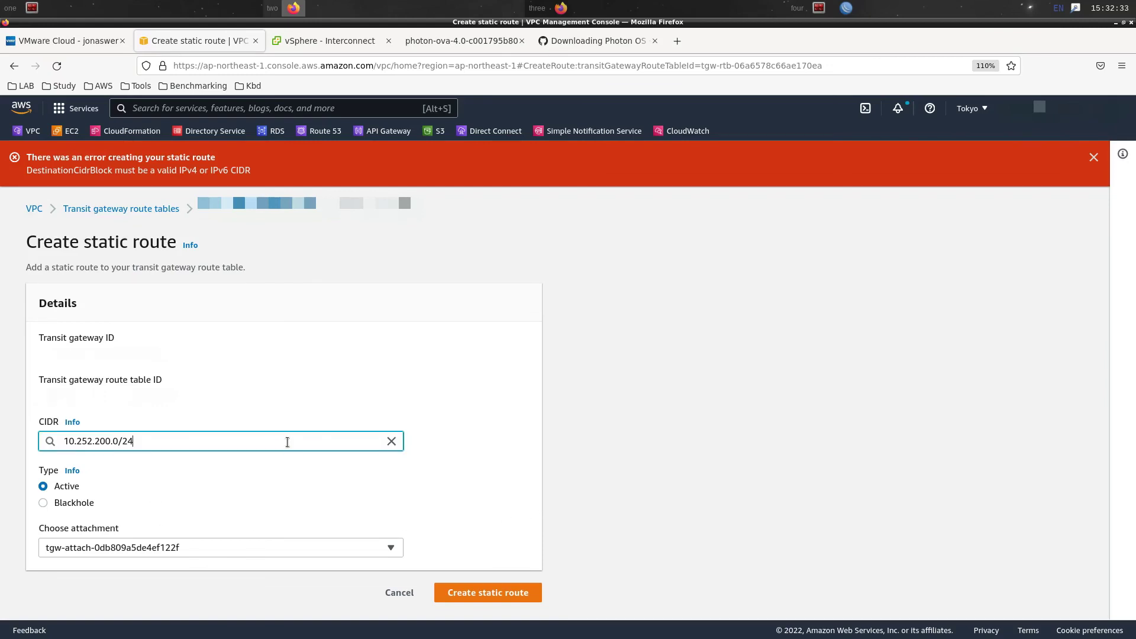
key("BackSpace")
left_click(523, 435)
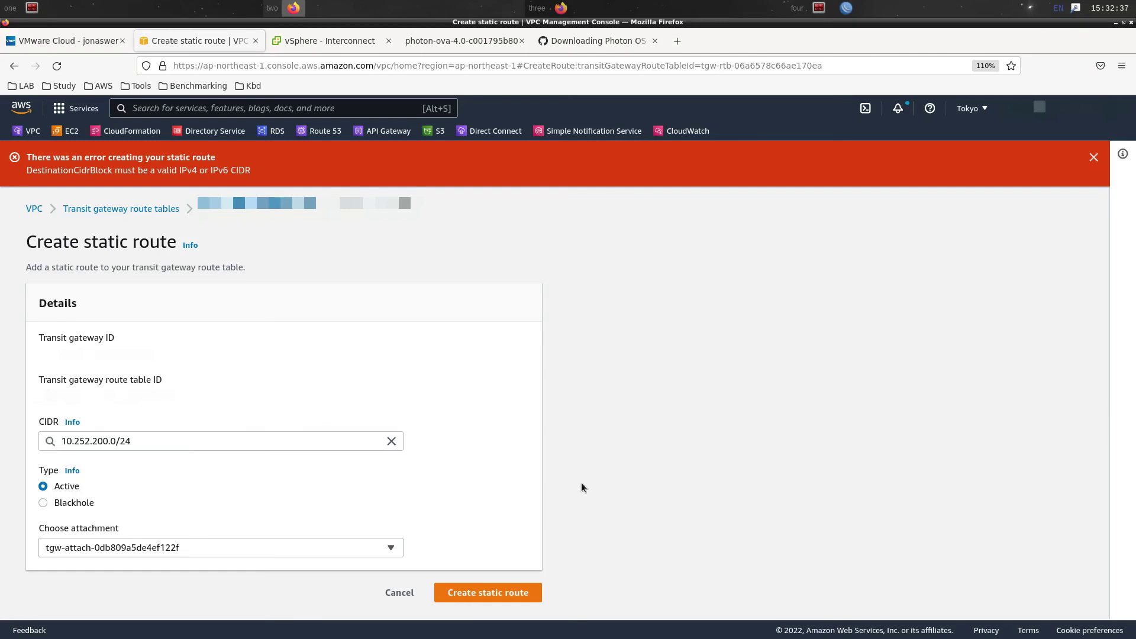
left_click(507, 592)
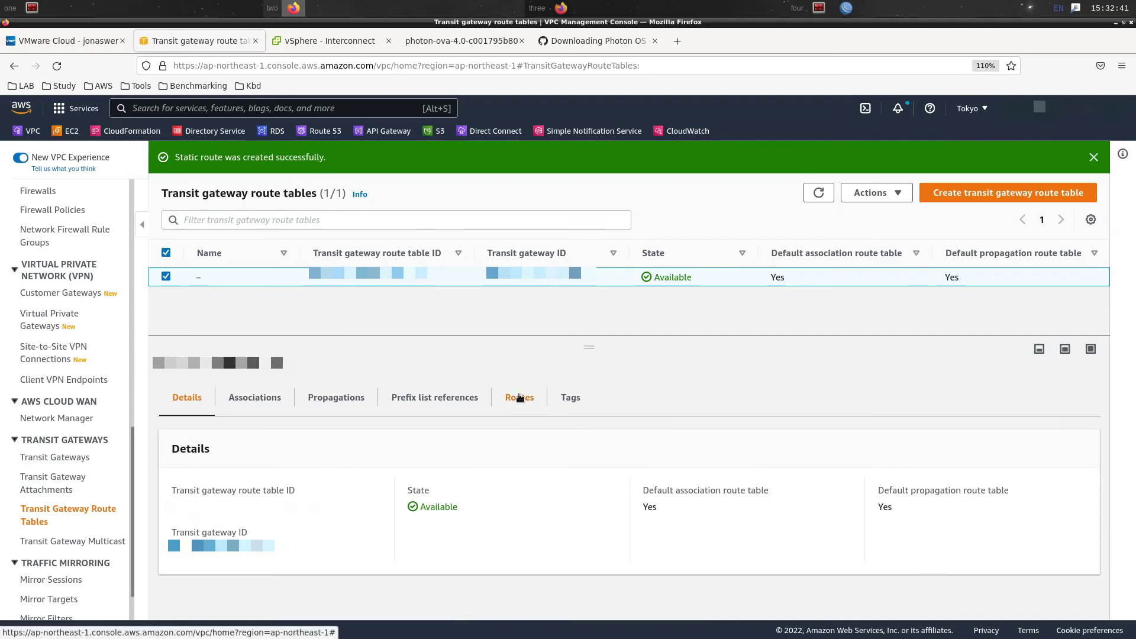
Verify the active 10.252.200.0/24 route in the Routes tab, then return to the terminal
left_click(518, 398)
scroll(765, 419, "down", 3)
left_click(705, 451)
left_click(704, 451)
left_click(704, 451)
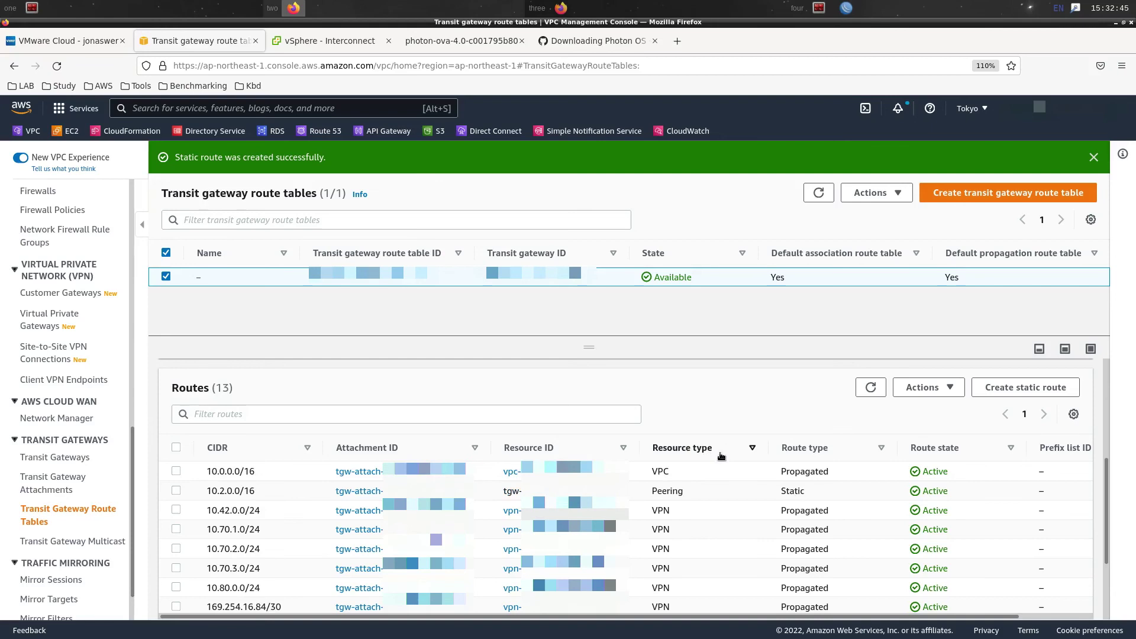
left_click(871, 387)
scroll(687, 450, "down", 2)
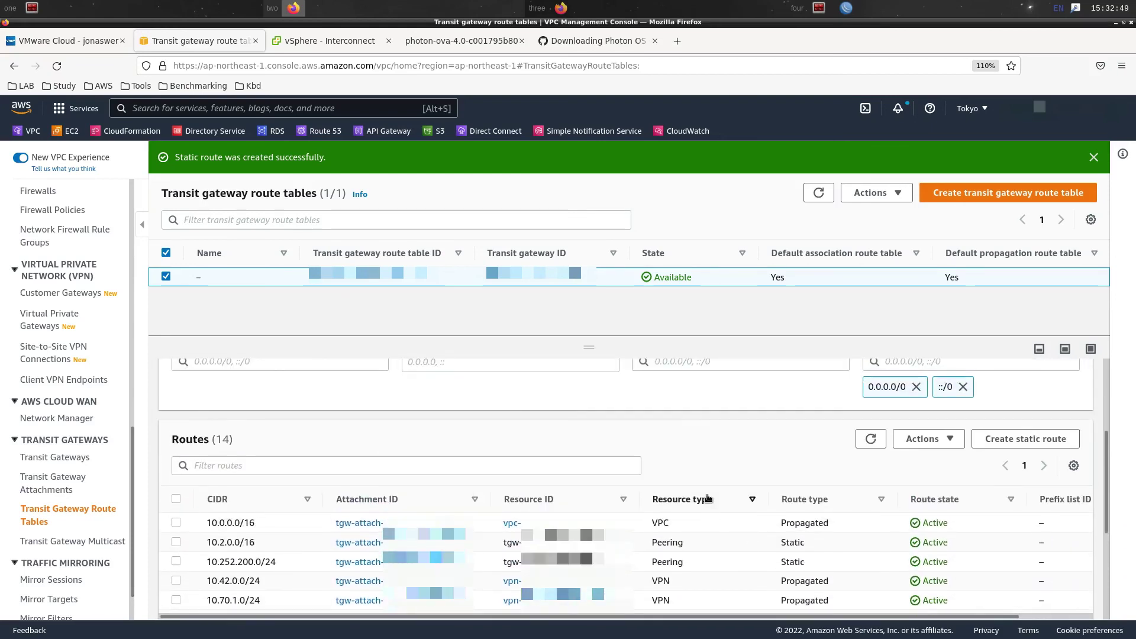
left_click(707, 497)
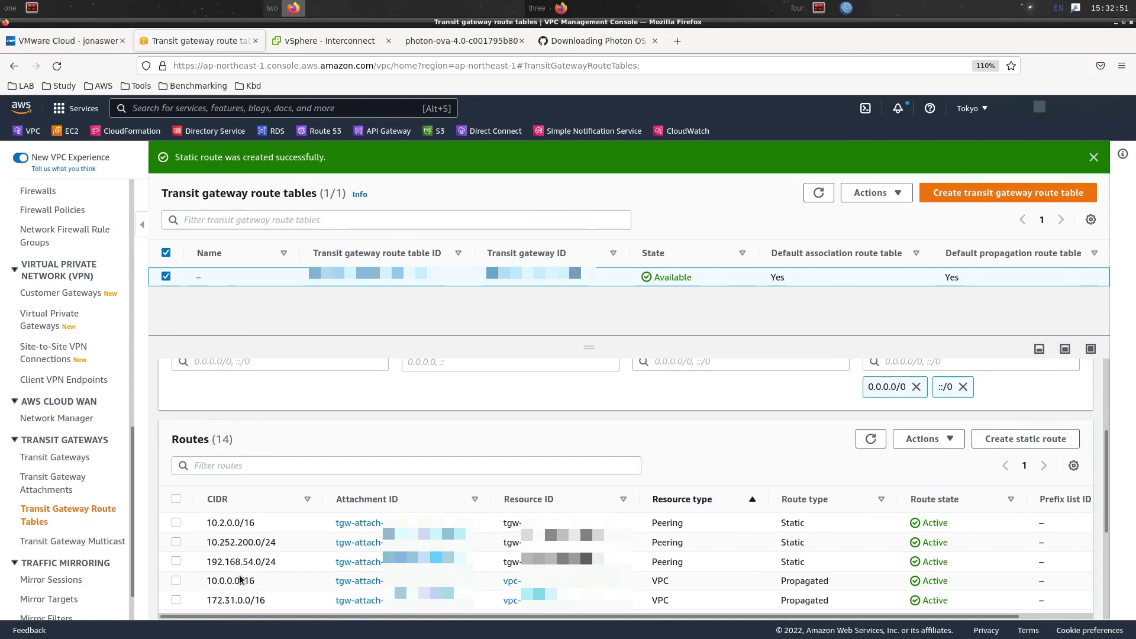
left_click_drag(212, 543, 244, 545)
left_click(301, 547)
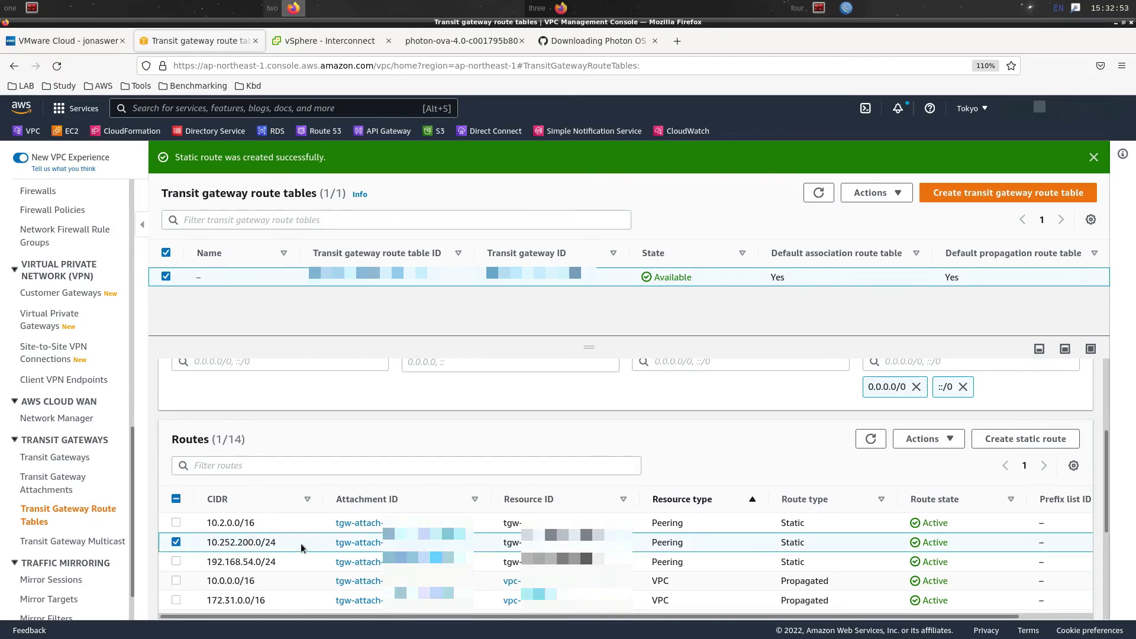
left_click(183, 5)
key("Return")
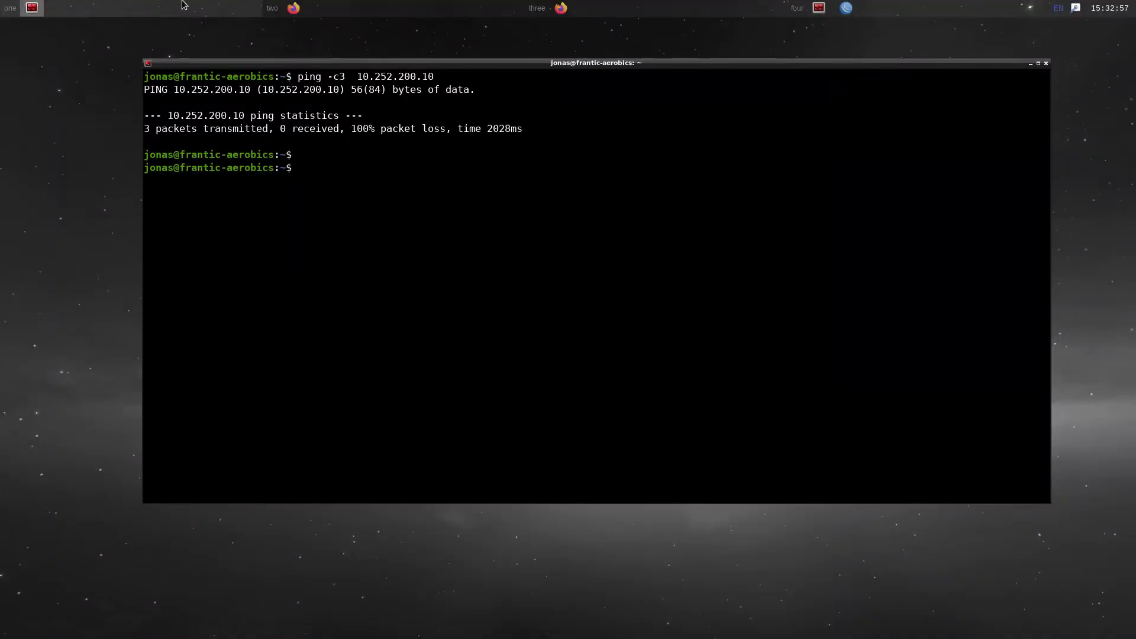
Rerun ping -c3 10.252.200.10 for zero loss, clear the terminal, and return to HCX
key("Up")
key("Return")
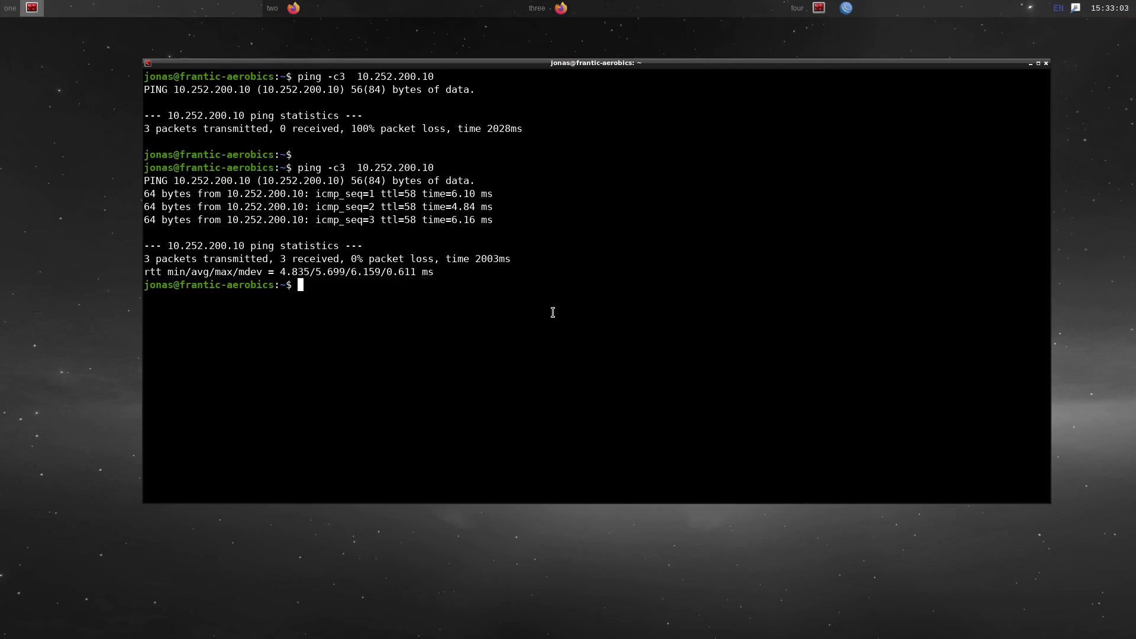
type("clar")
key("Return")
type("clear")
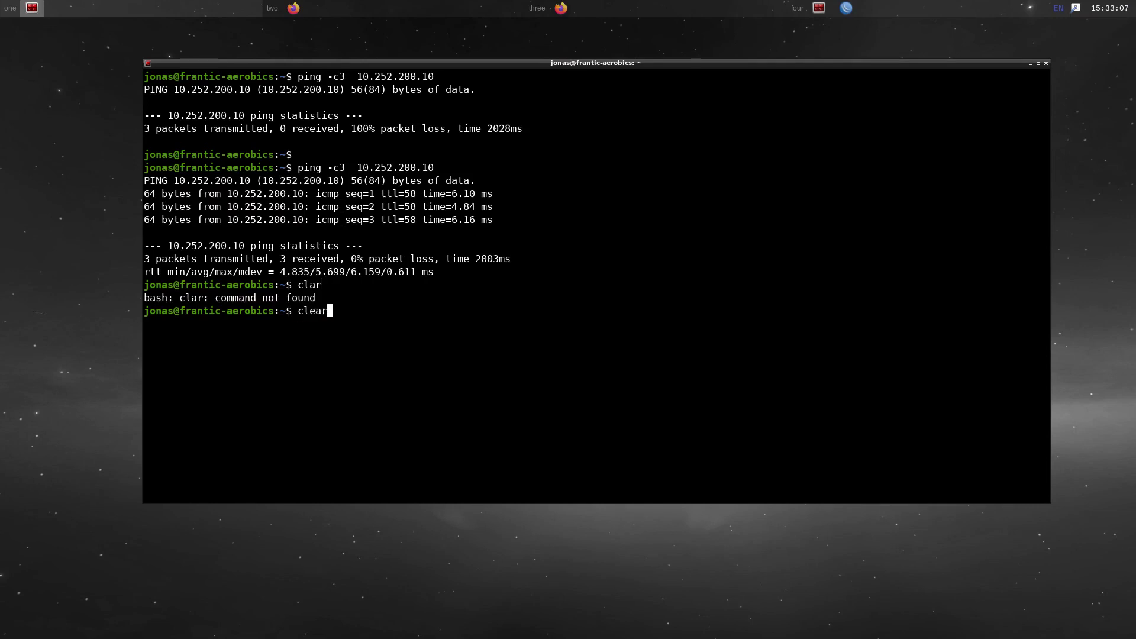
key("Return")
key("Return")
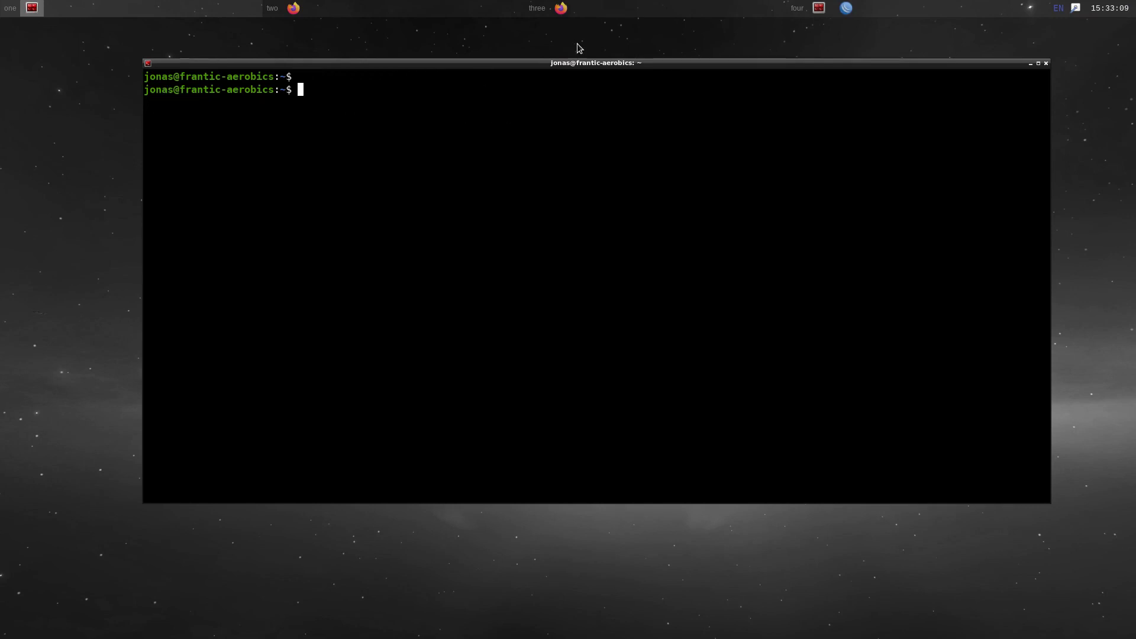
left_click(587, 14)
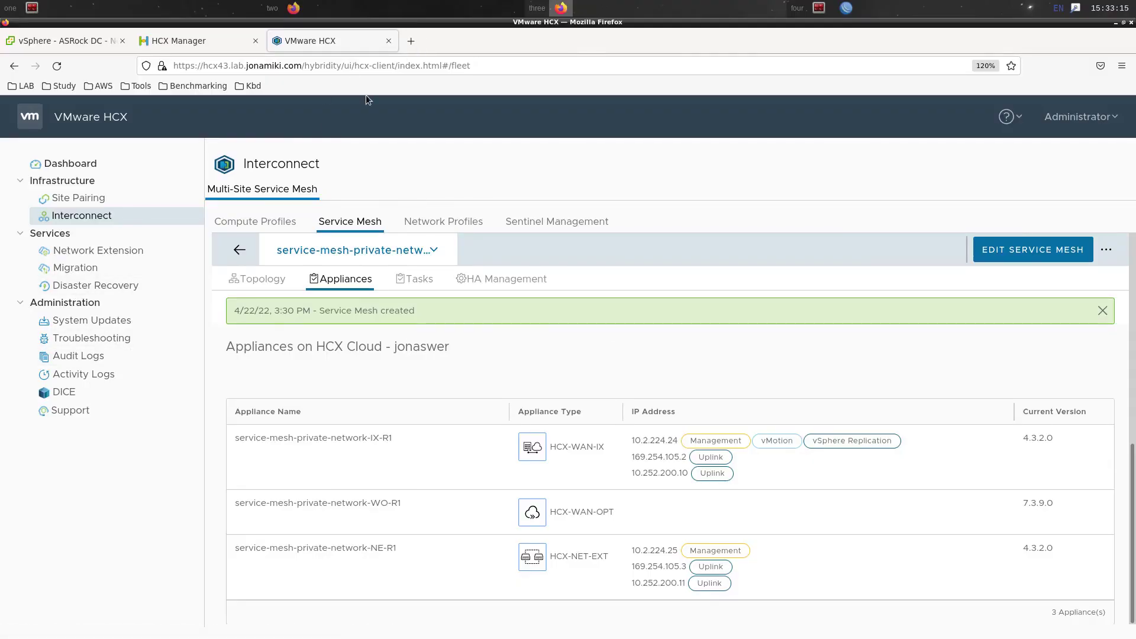
Create a network extension for vDS-VL701 with MON enabled and gateway 10.70.1.254/24
left_click(85, 257)
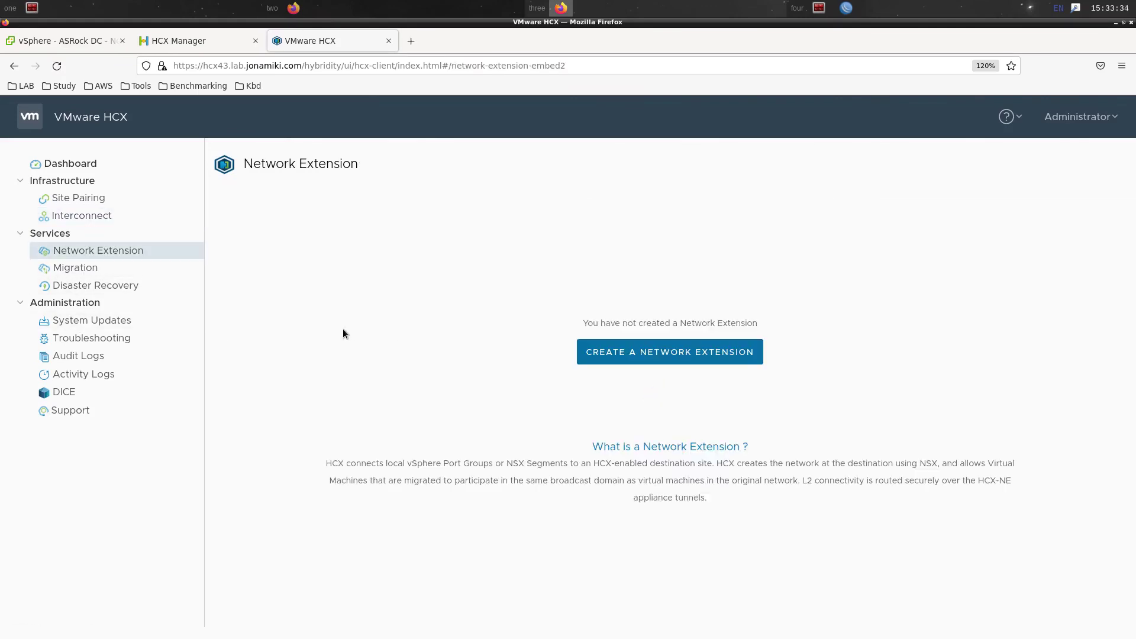
left_click(610, 352)
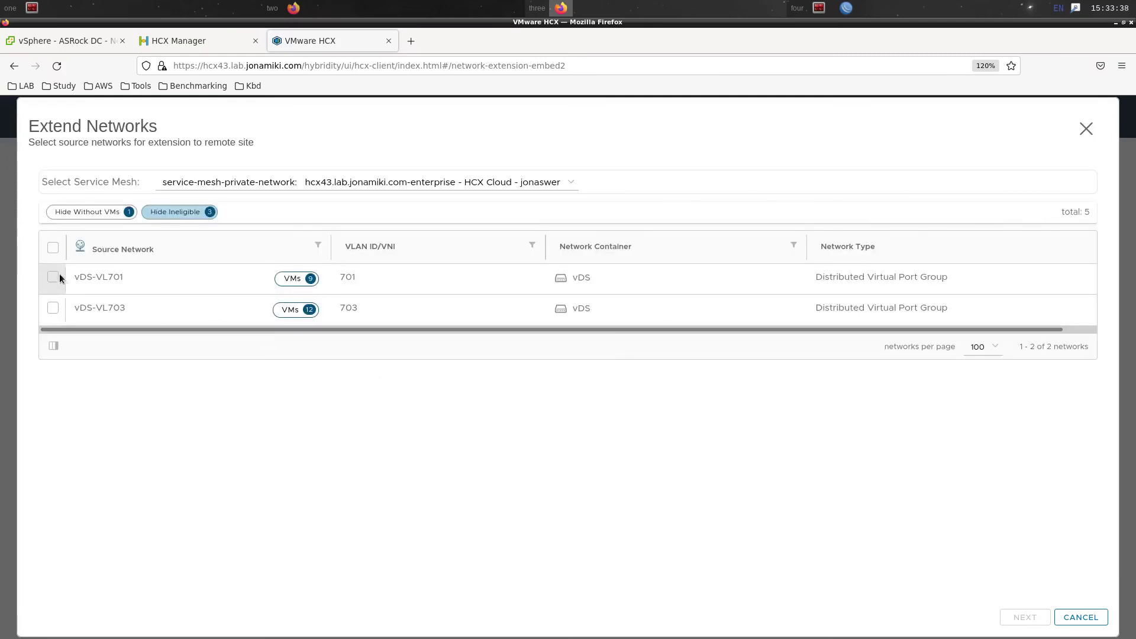
left_click(57, 276)
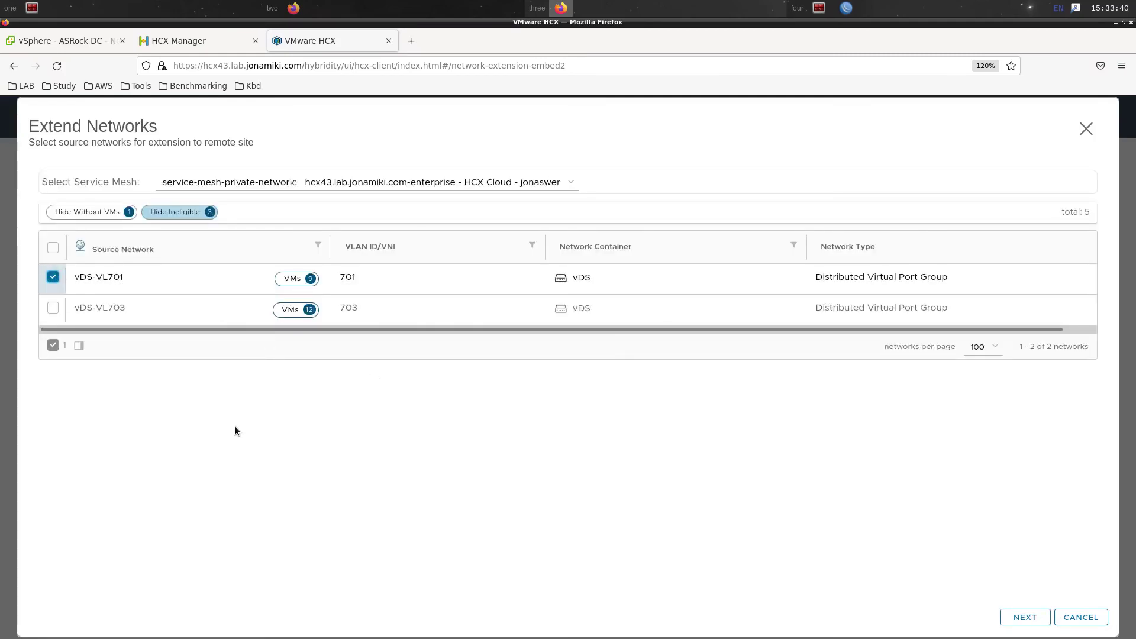
left_click(1012, 618)
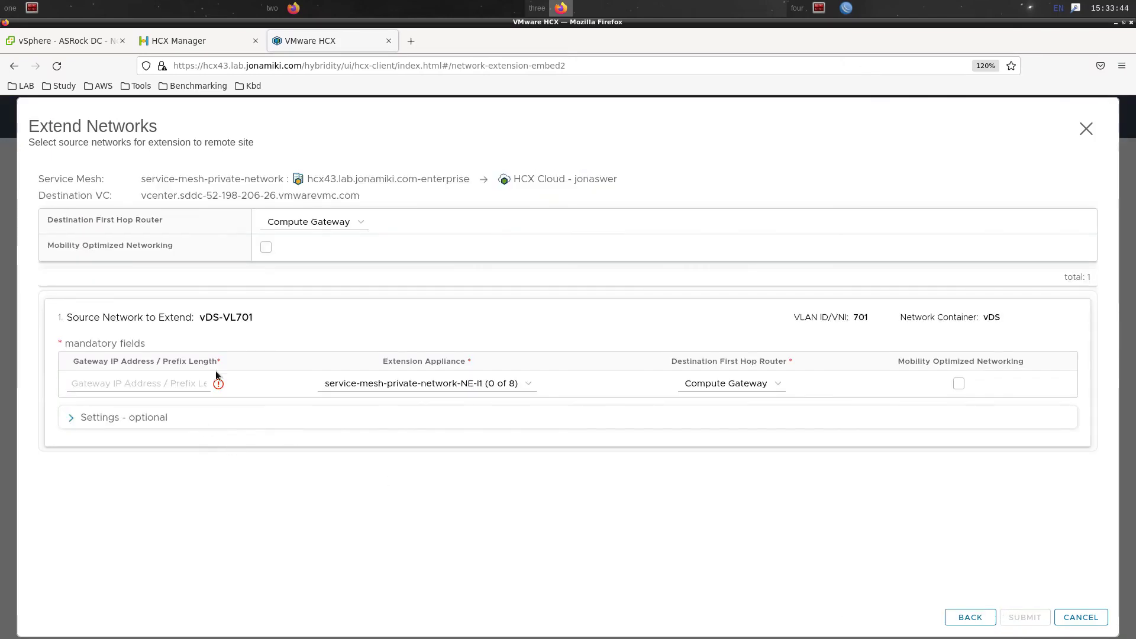
left_click(266, 248)
left_click(154, 383)
type(".70.1.")
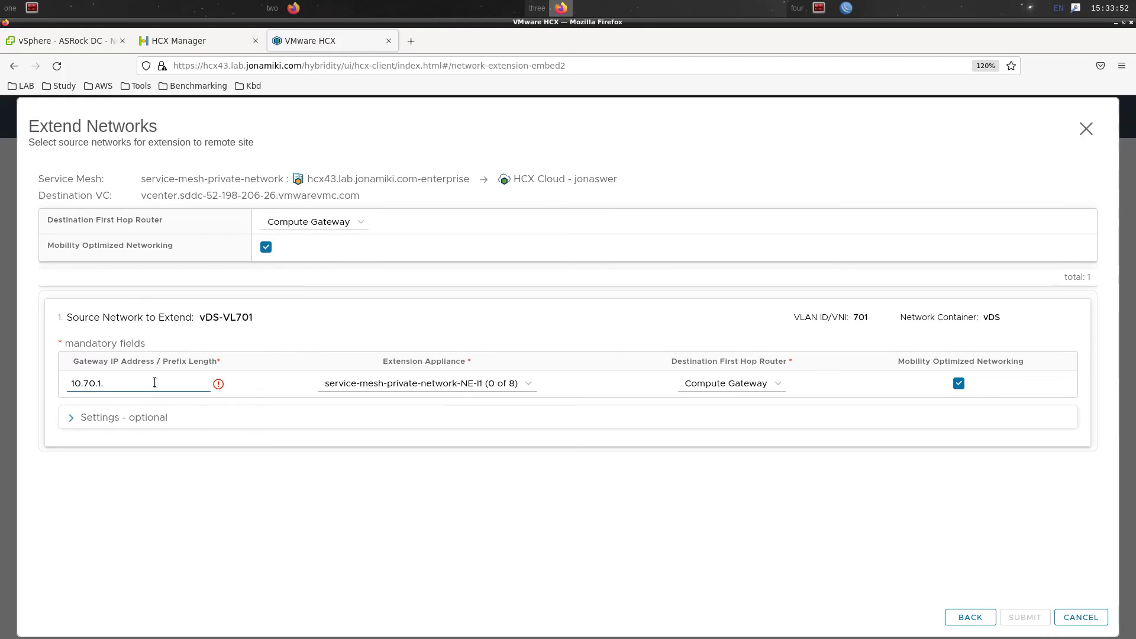
type("254/24")
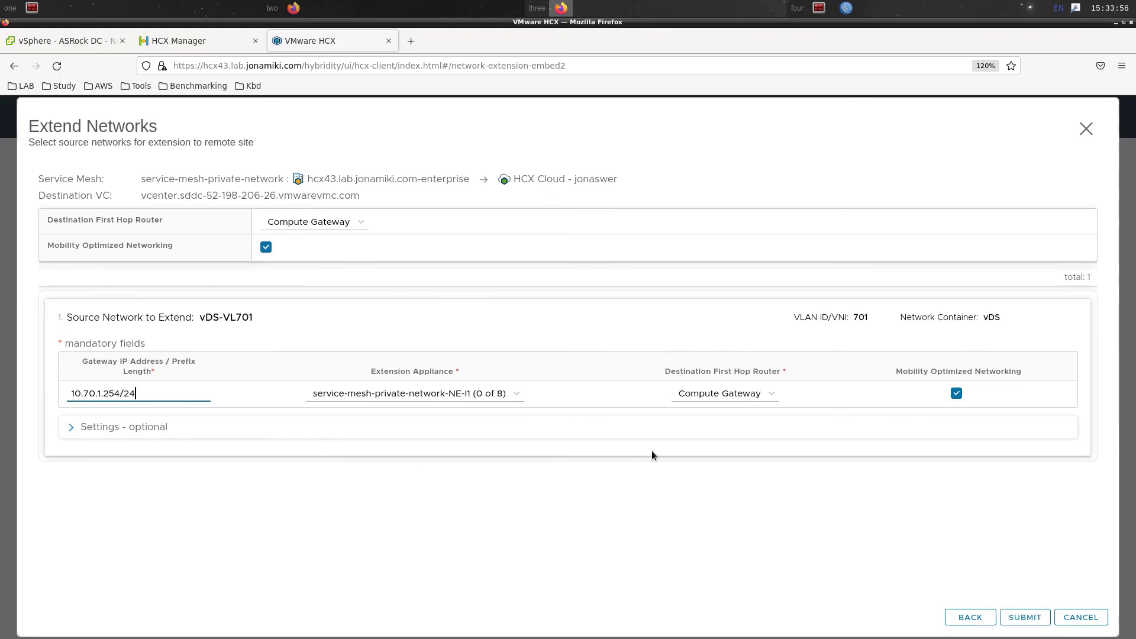
left_click(1019, 617)
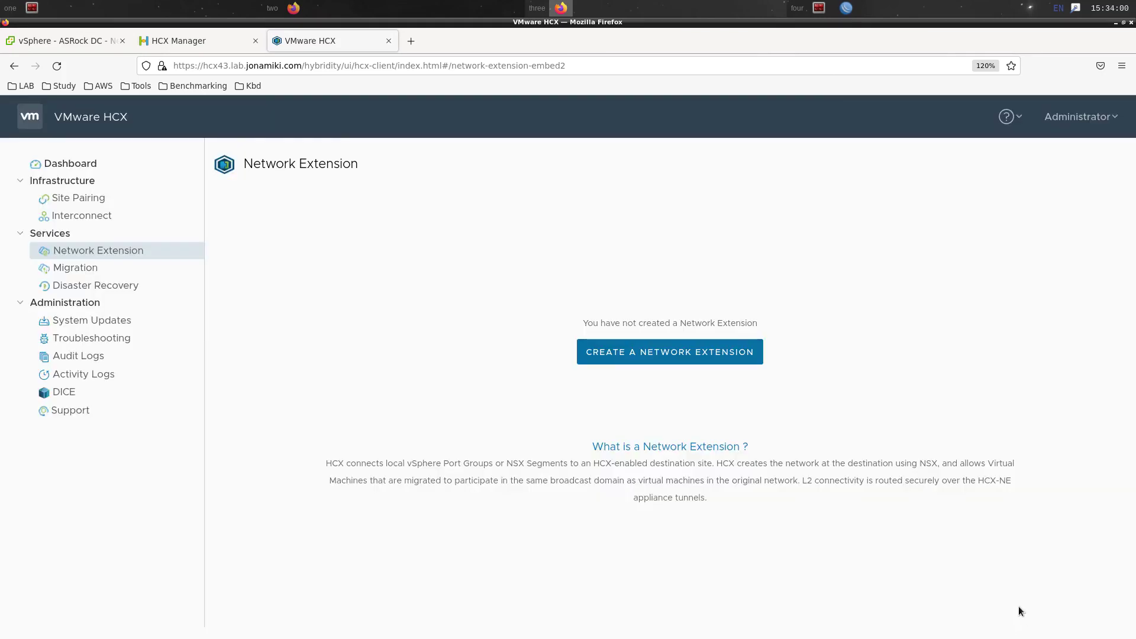
left_click(144, 267)
Expand vDS-VL701 to review its member network L2E_vDS-VL701-701-f2db384d on vmc-overlay-tz
left_click(149, 256)
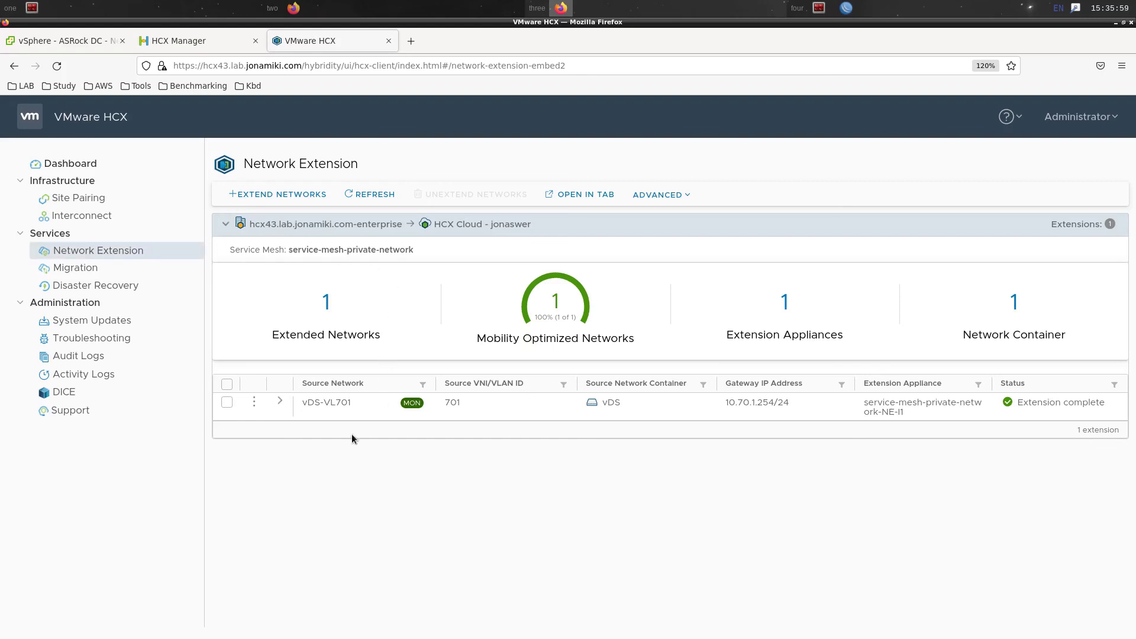
left_click(280, 404)
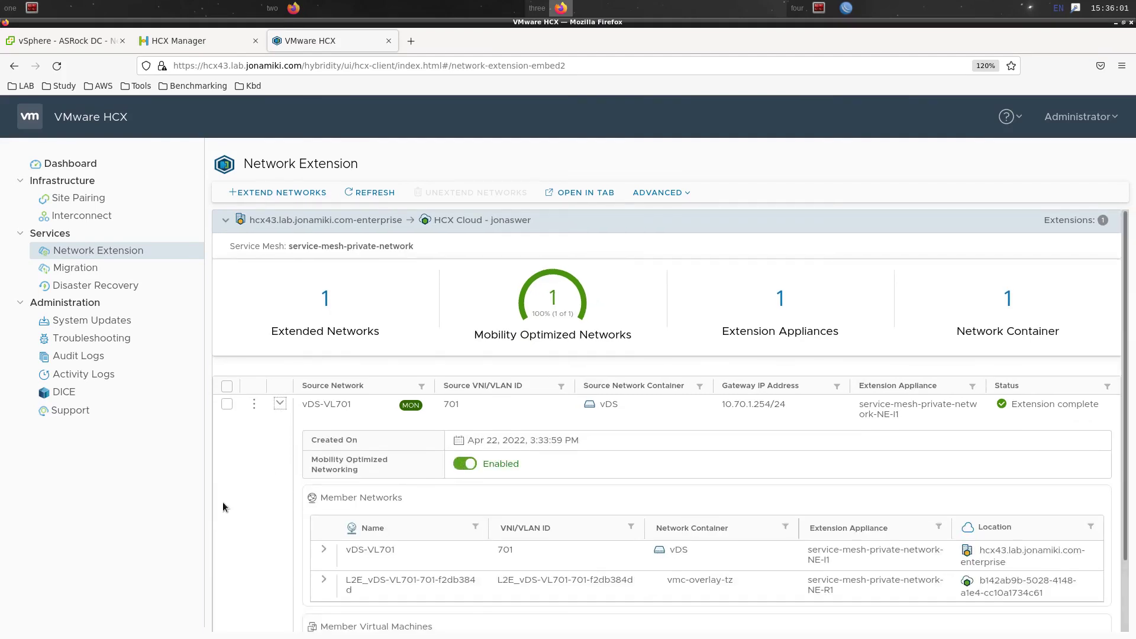
scroll(300, 502, "down", 3)
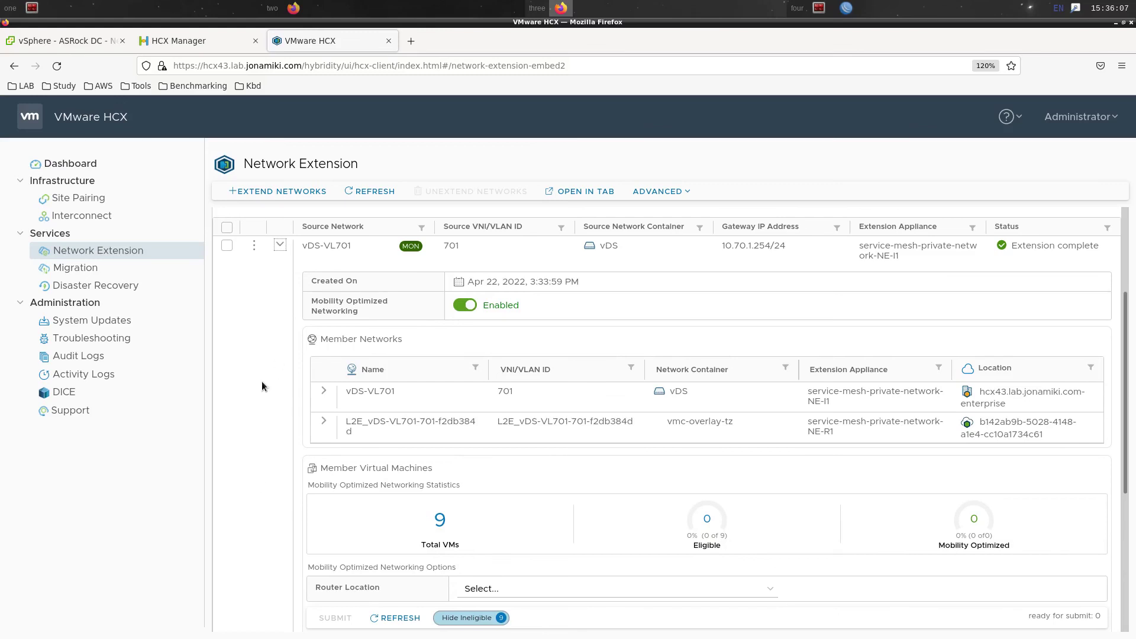
scroll(262, 381, "down", 4)
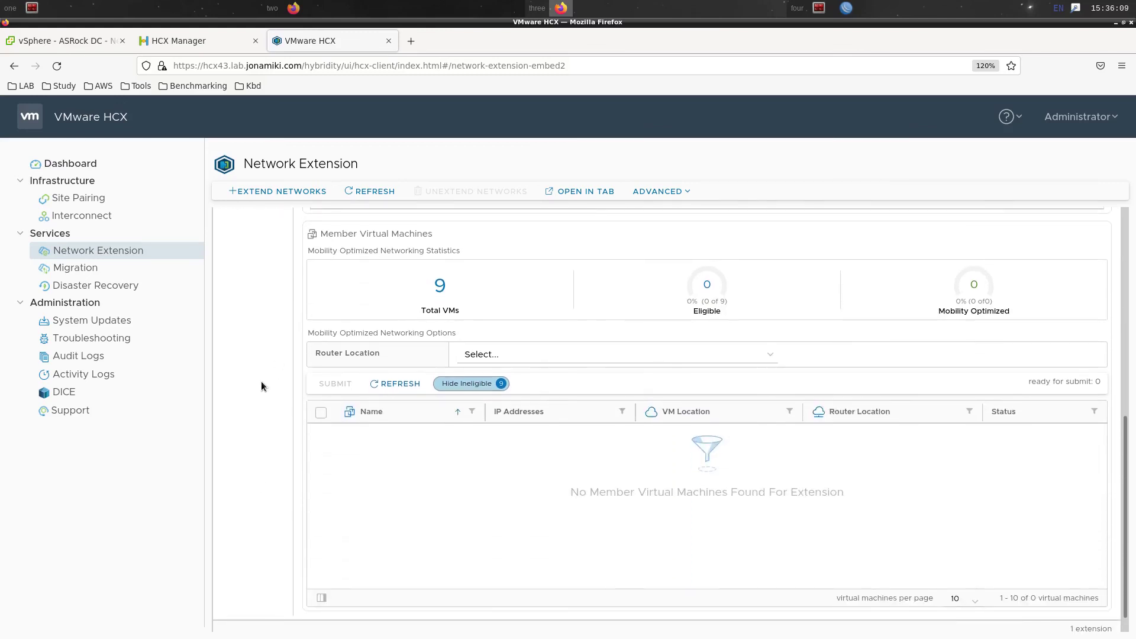
scroll(261, 382, "up", 7)
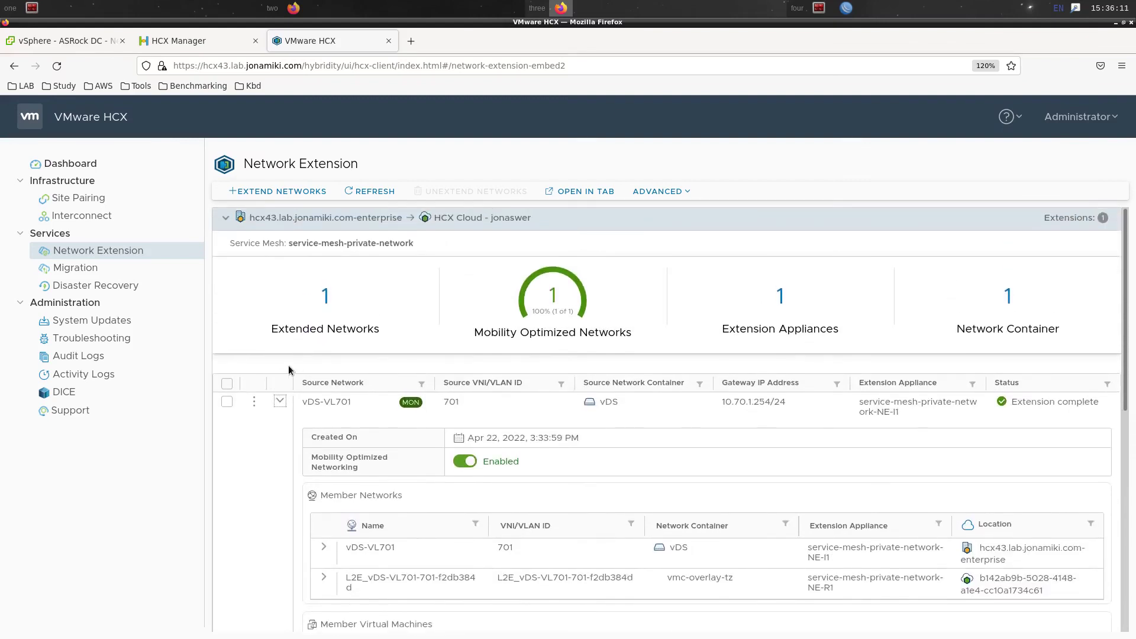
In vSphere, check host 10.42.0.180's summary showing the VMware Mobility Platform model
left_click(75, 39)
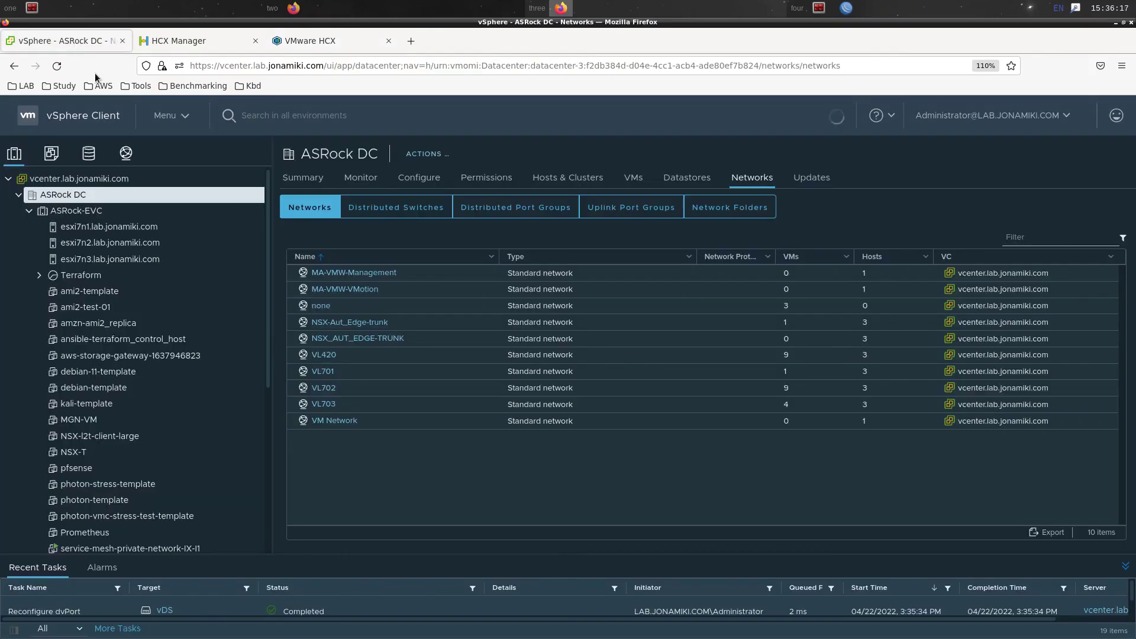
left_click(26, 211)
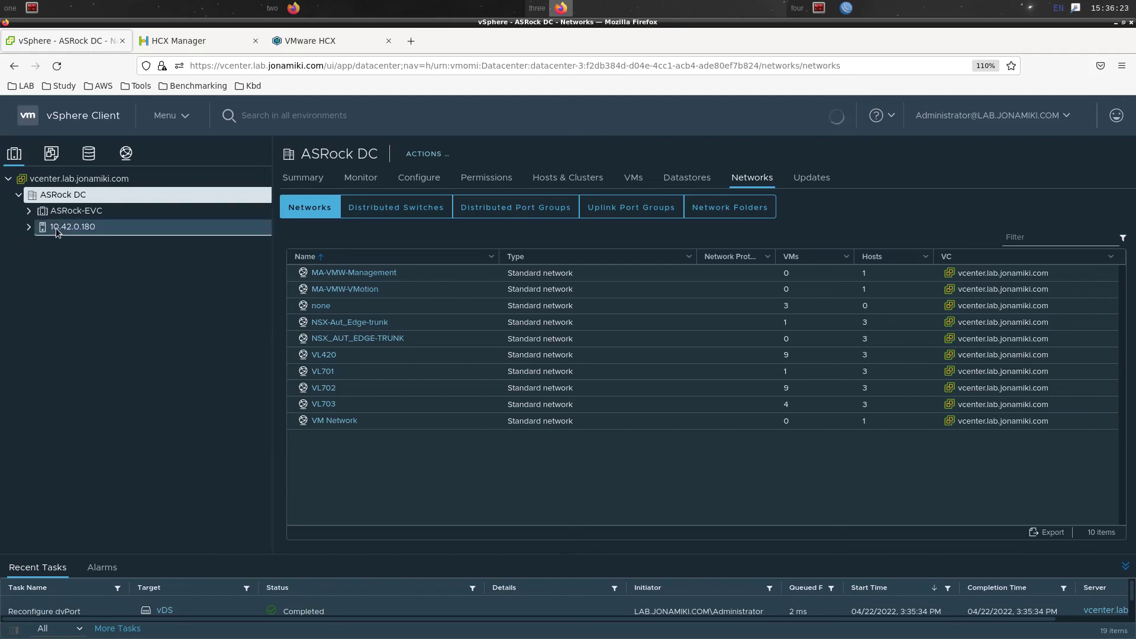
left_click(29, 228)
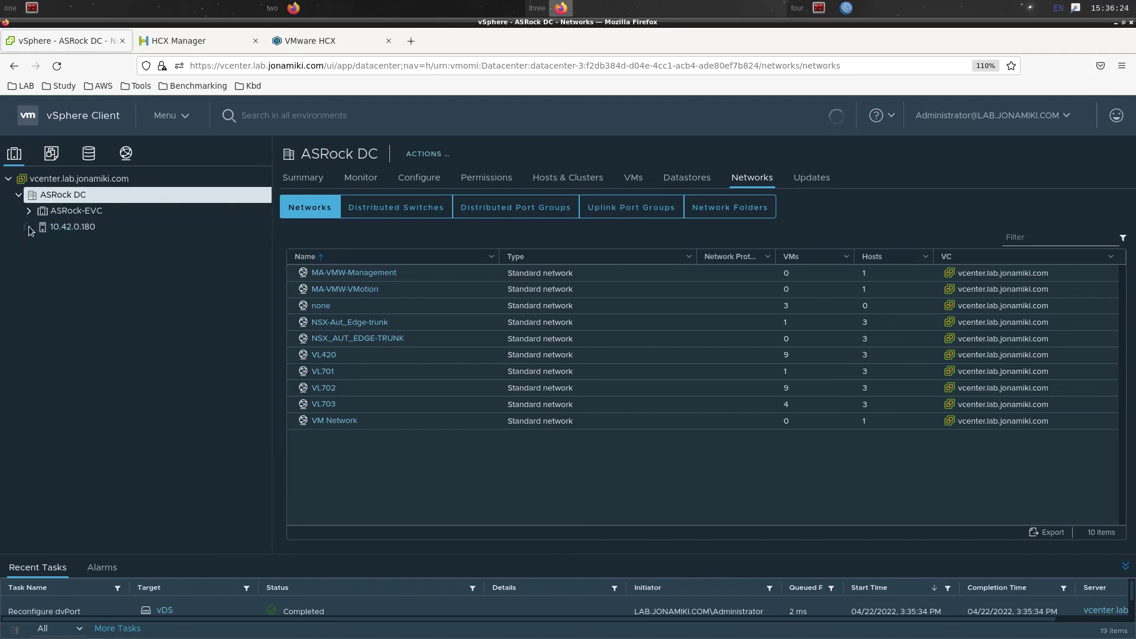
left_click(80, 231)
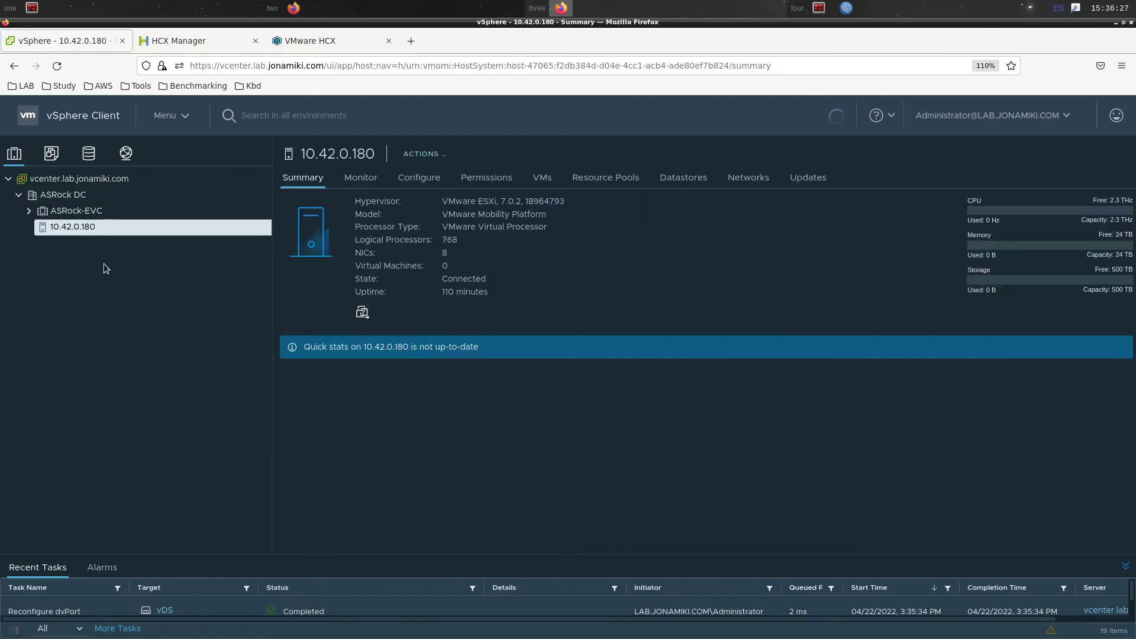
left_click_drag(456, 214, 541, 214)
left_click(598, 236)
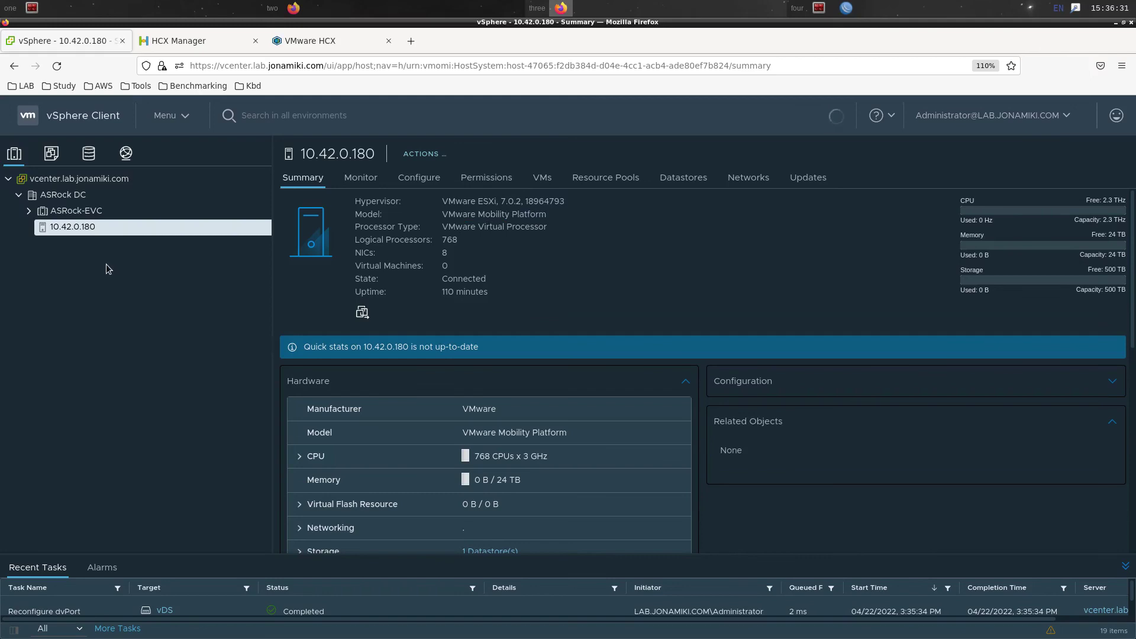
Choose HCX Actions > Migrate to HCX Target Site for Migration-test-VM-02
left_click(51, 153)
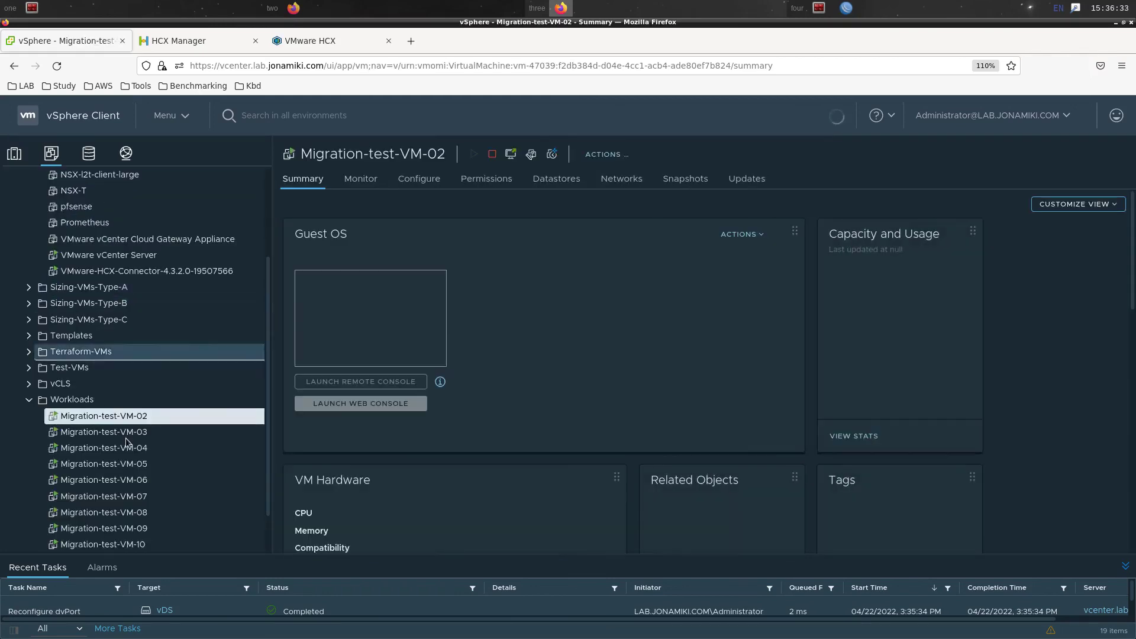
right_click(136, 417)
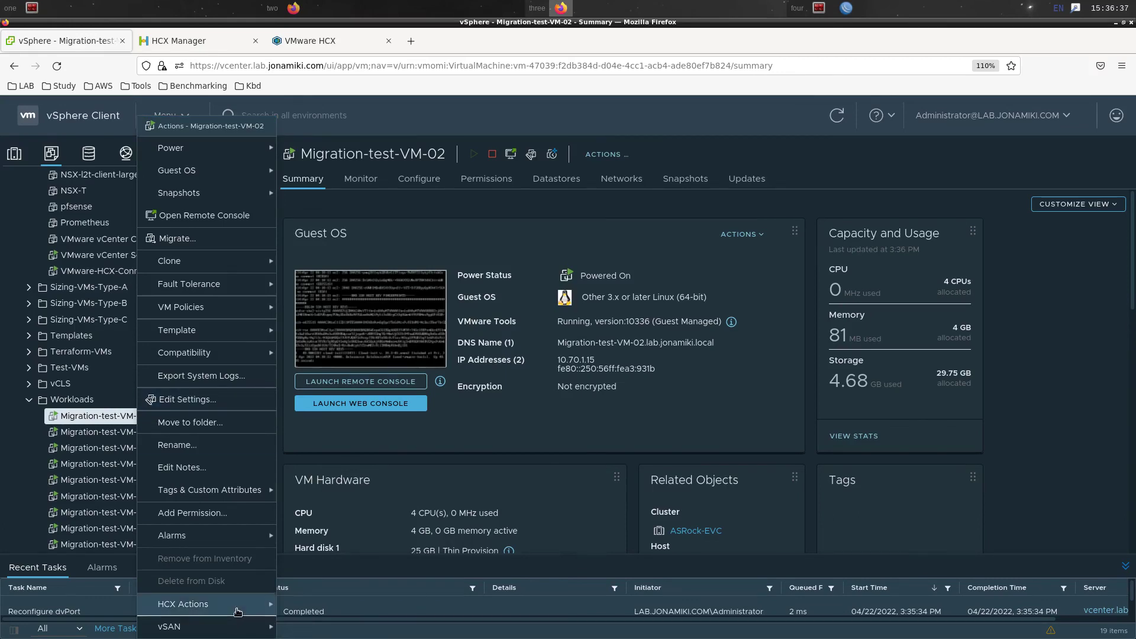
mouse_move(236, 604)
left_click(393, 612)
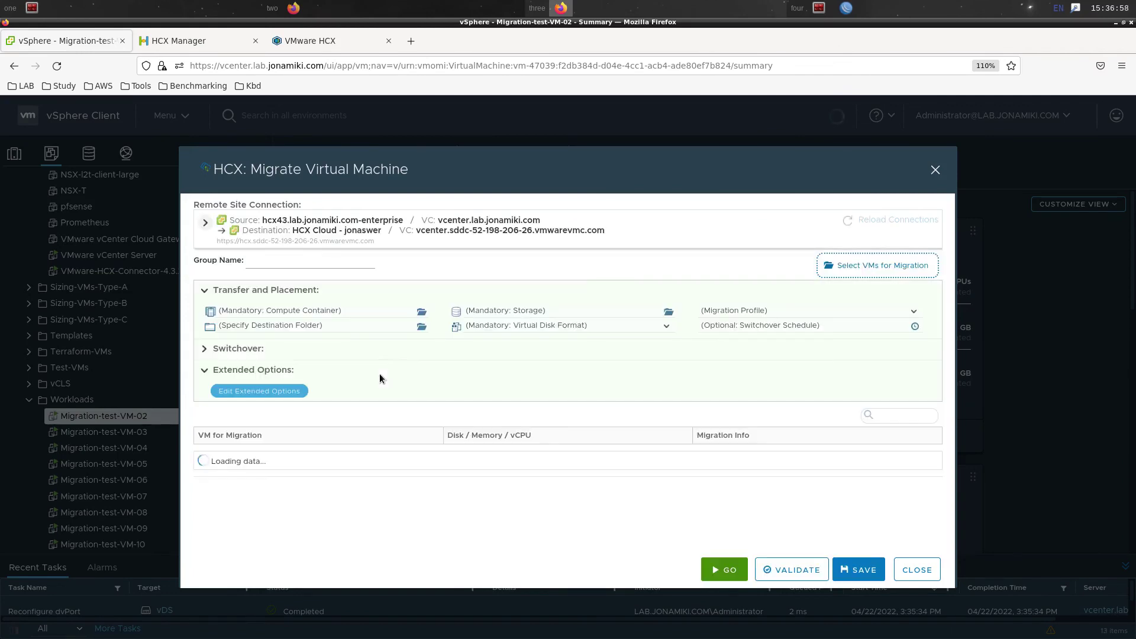
Target Compute-ResourcePool, the Workloads folder and WorkloadDatastore as the migration destination
left_click(401, 312)
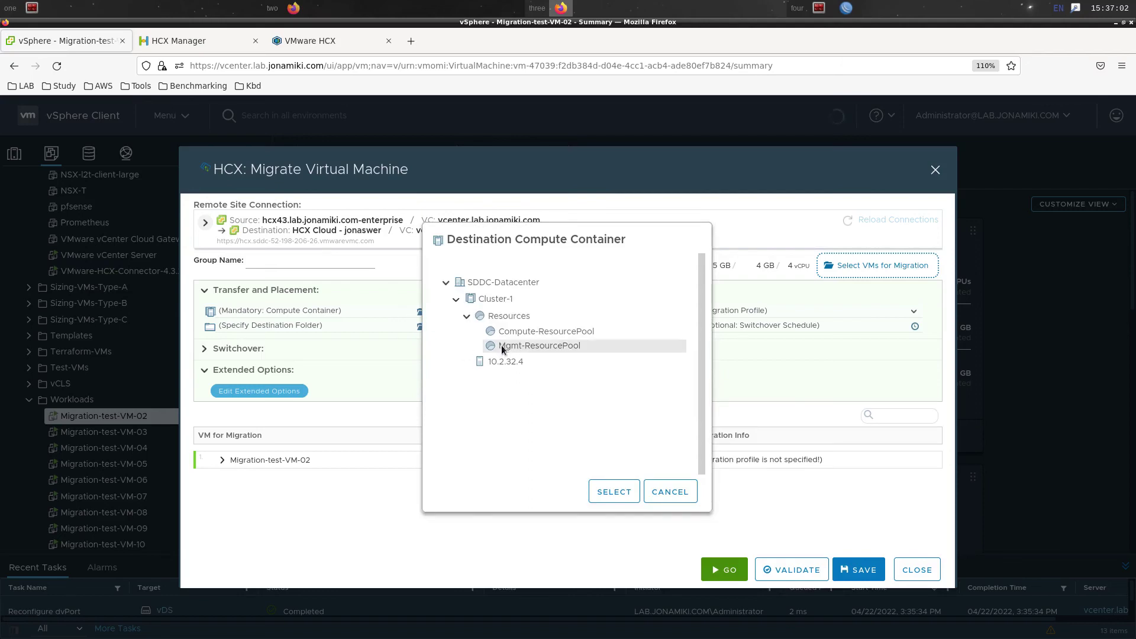
left_click(513, 336)
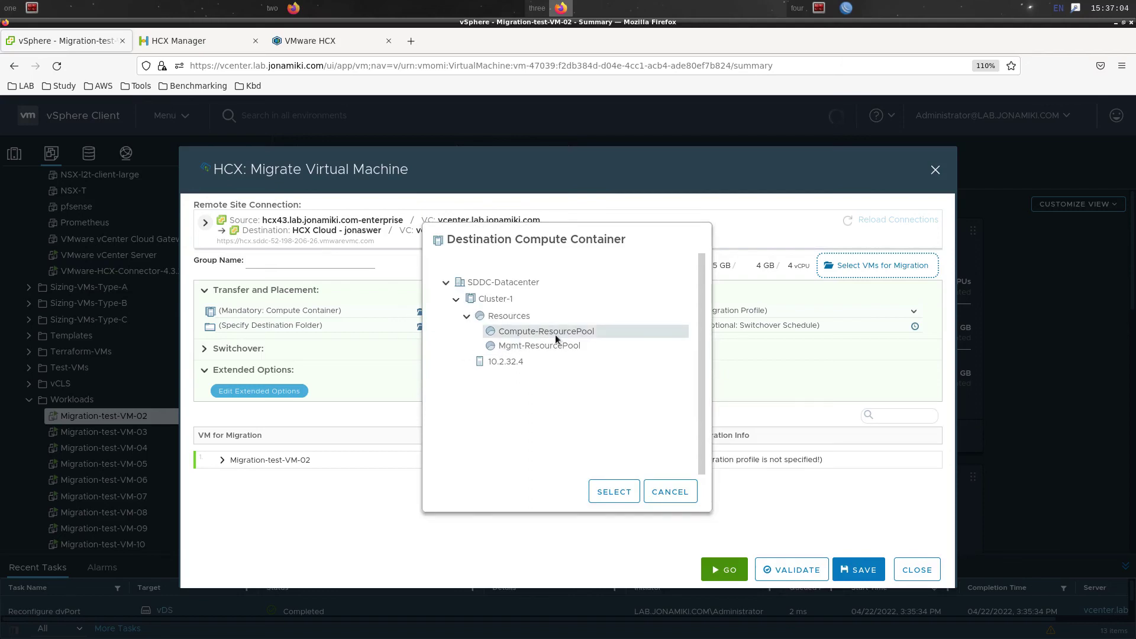
left_click(623, 497)
left_click(377, 330)
left_click(478, 342)
left_click(621, 502)
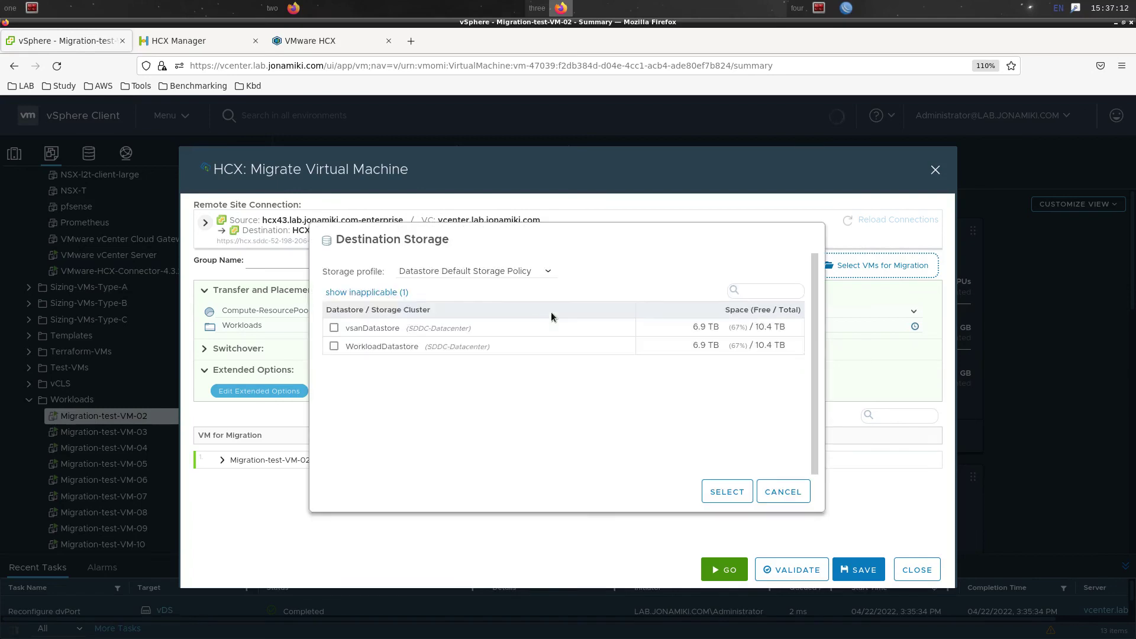
left_click(534, 350)
left_click(718, 492)
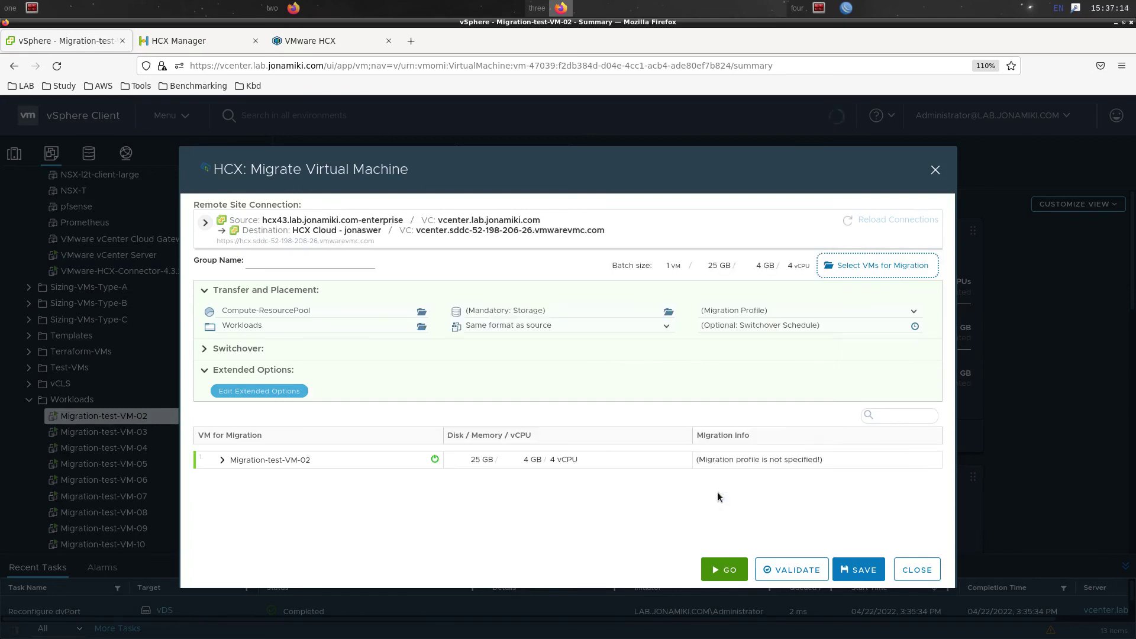
Choose the vMotion migration profile, validate the VM's settings, and start the migration
left_click(732, 311)
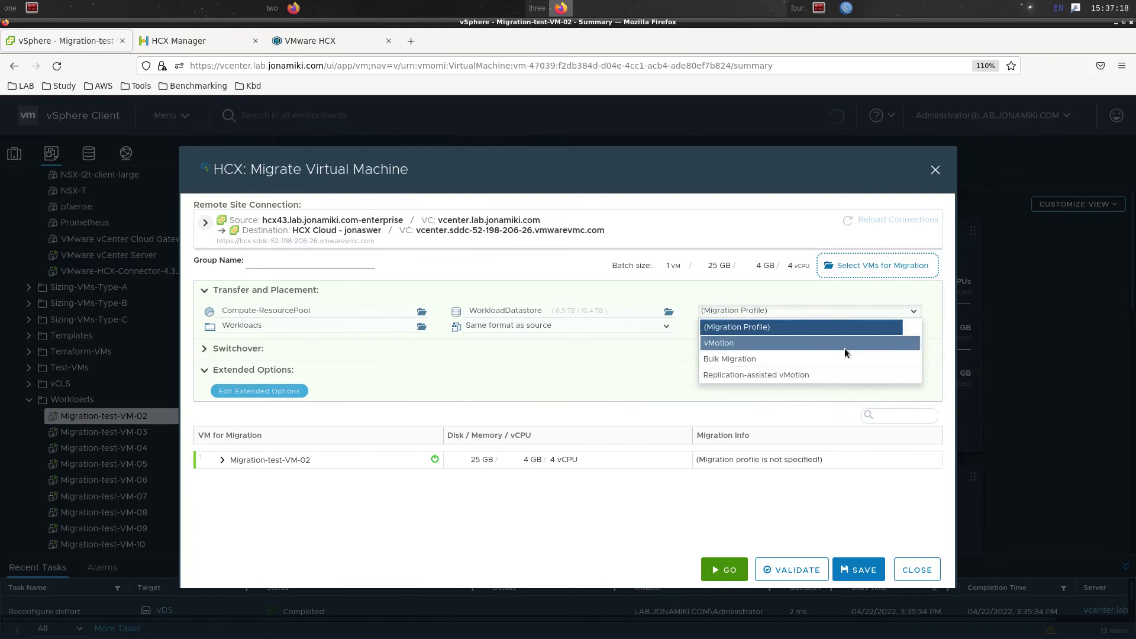
left_click(844, 347)
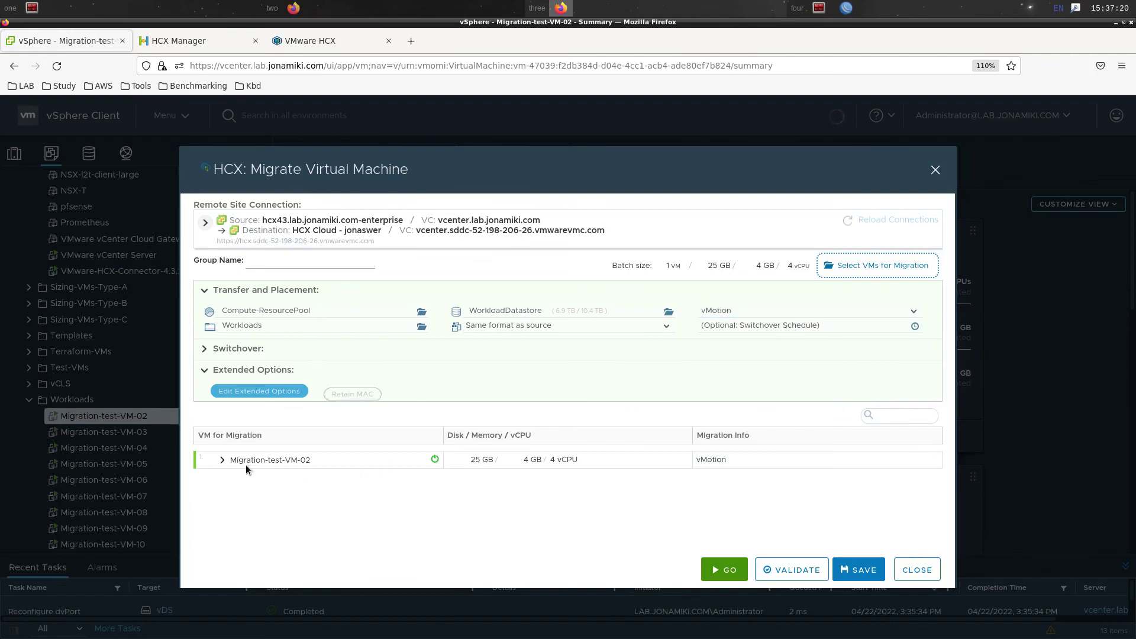
left_click(224, 461)
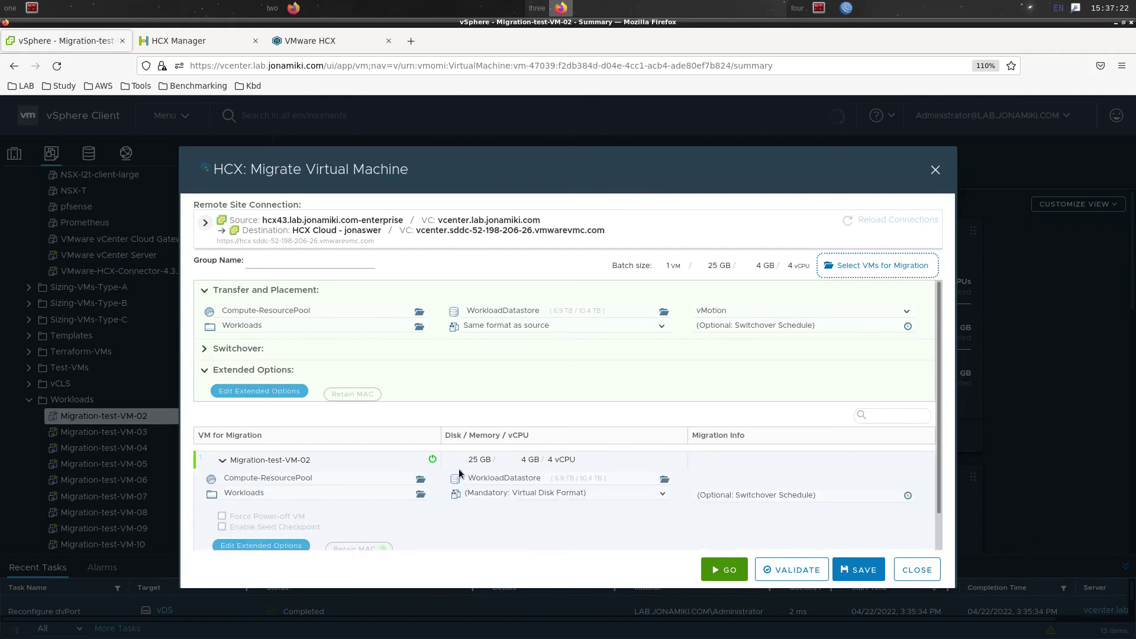
scroll(594, 530, "down", 1)
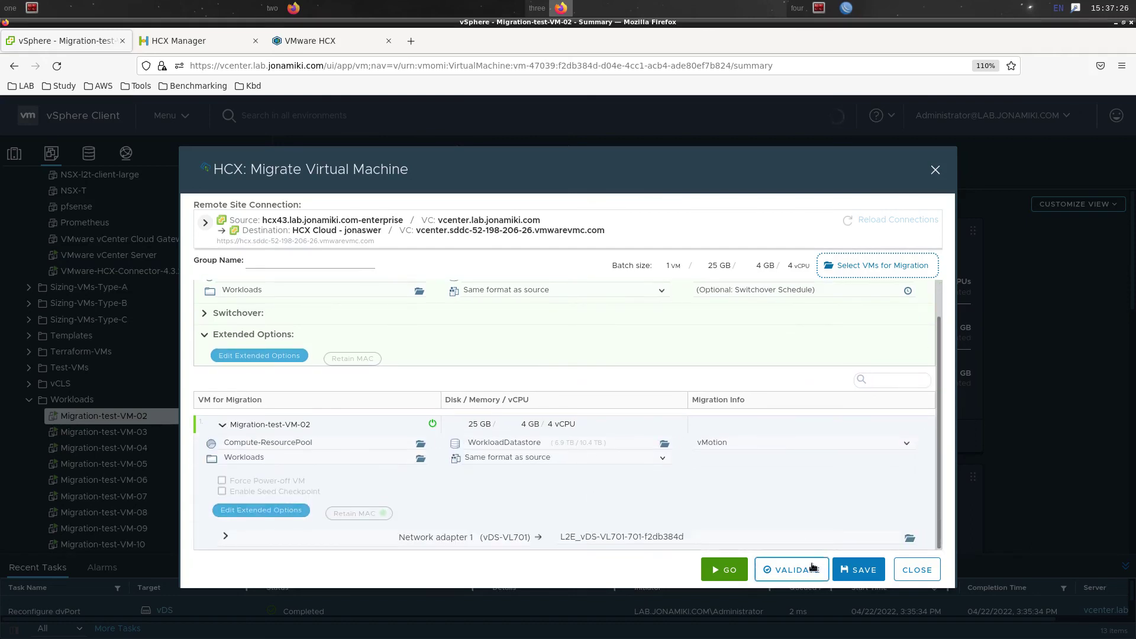
left_click(792, 573)
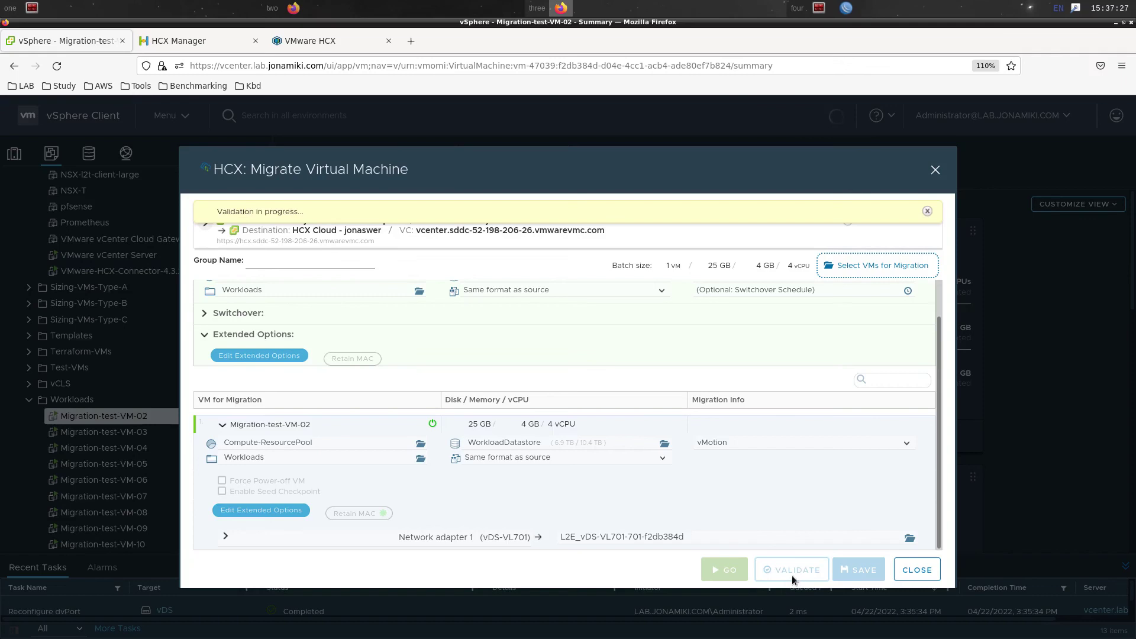
left_click(721, 574)
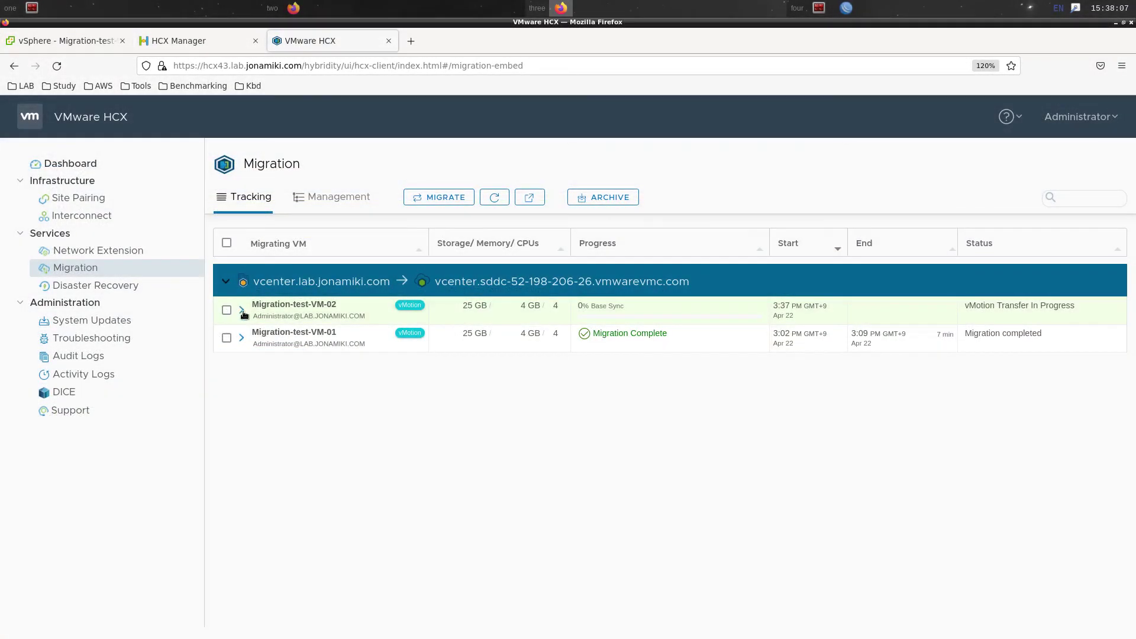
Expand Migration-test-VM-02's tracking row and refresh its switchover events until completed
left_click(243, 309)
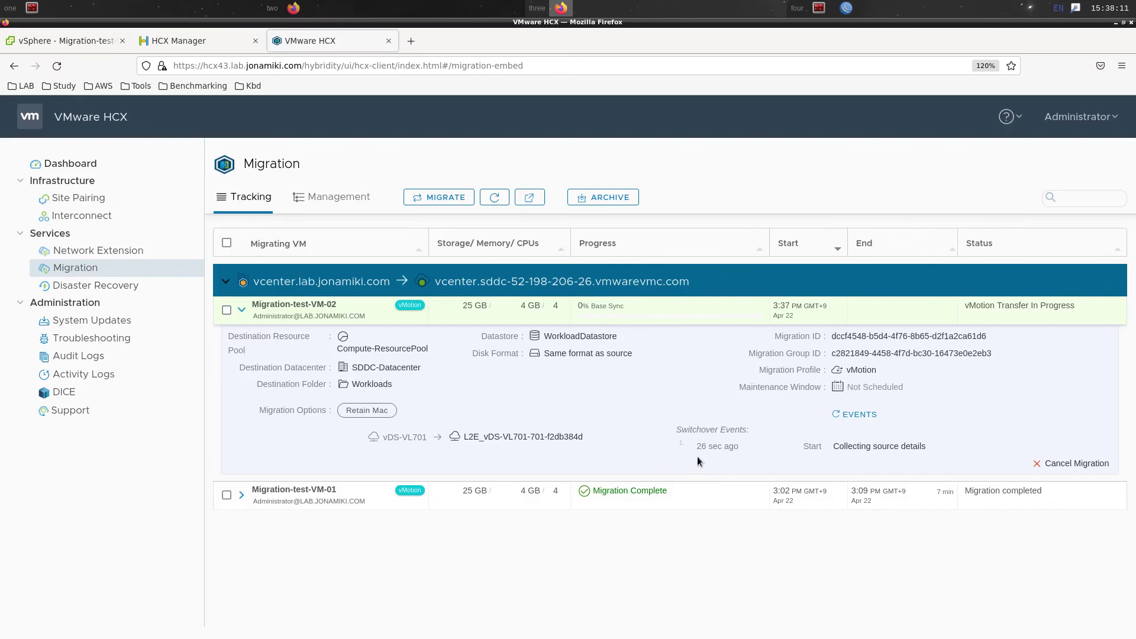
left_click(857, 415)
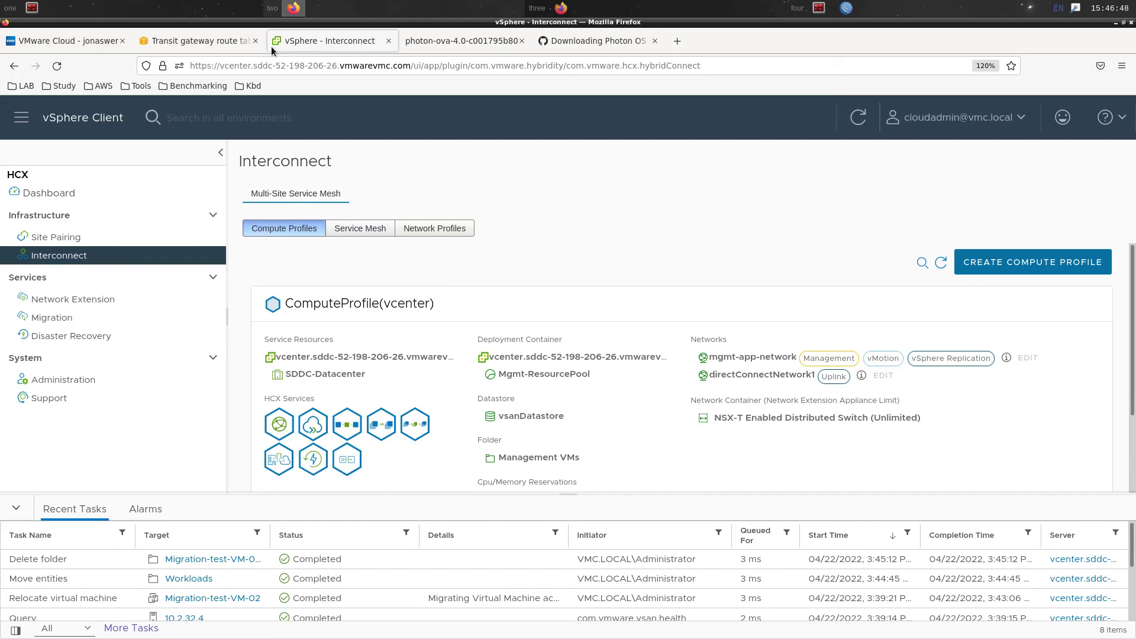
Open Migration-test-VM-02's summary in the cloud inventory and check its IP 10.70.1.15
left_click(21, 117)
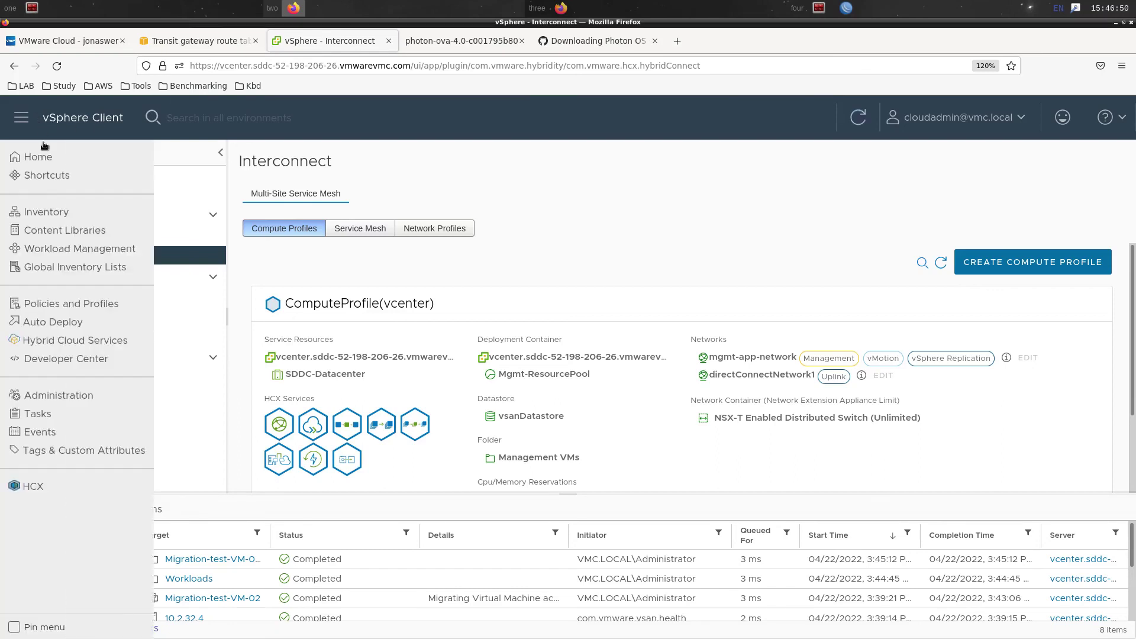
left_click(44, 213)
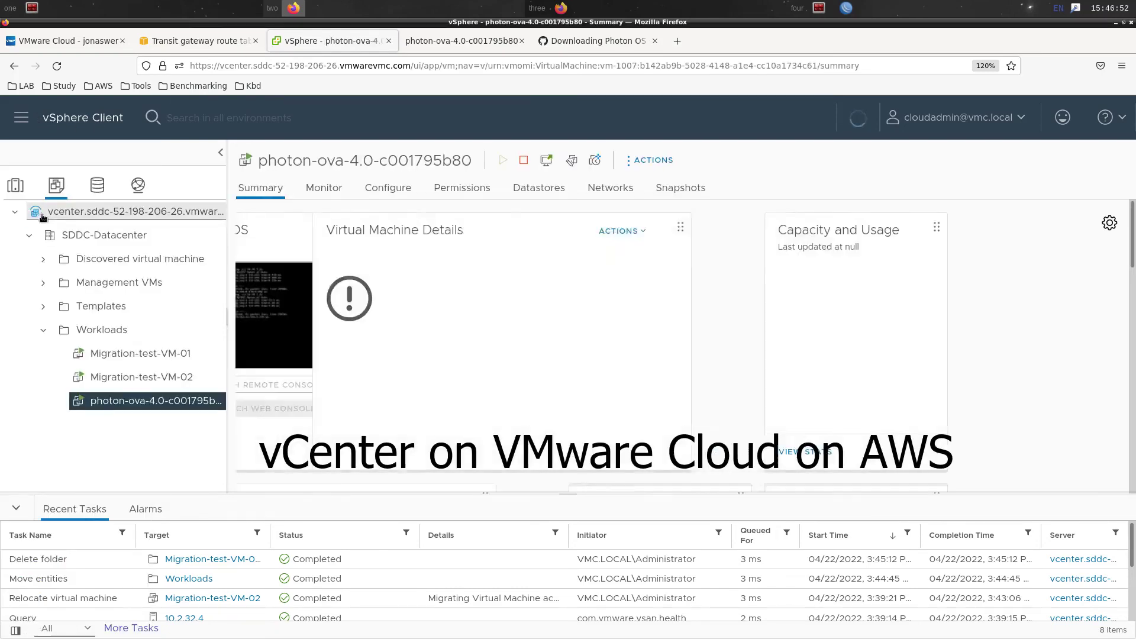
left_click(134, 381)
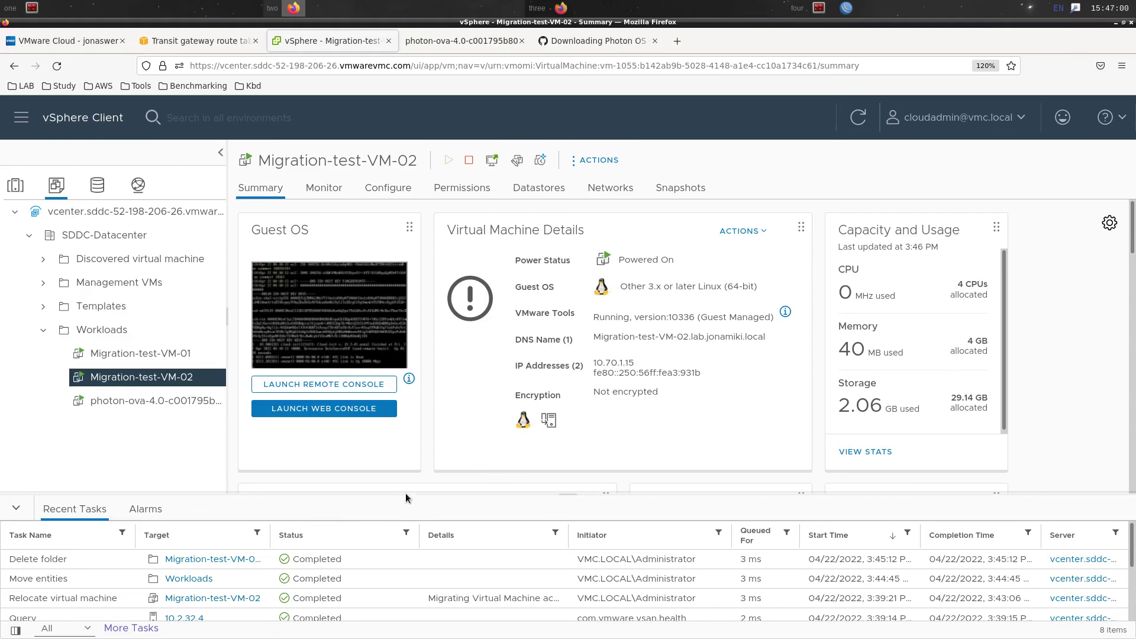
double_click(626, 363)
left_click(705, 411)
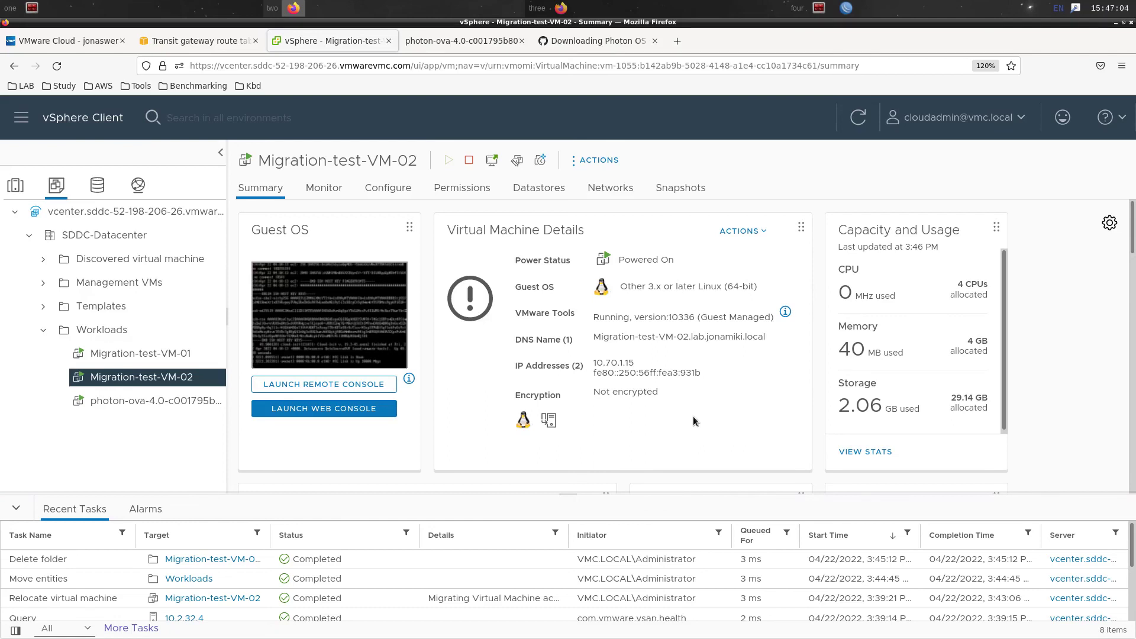